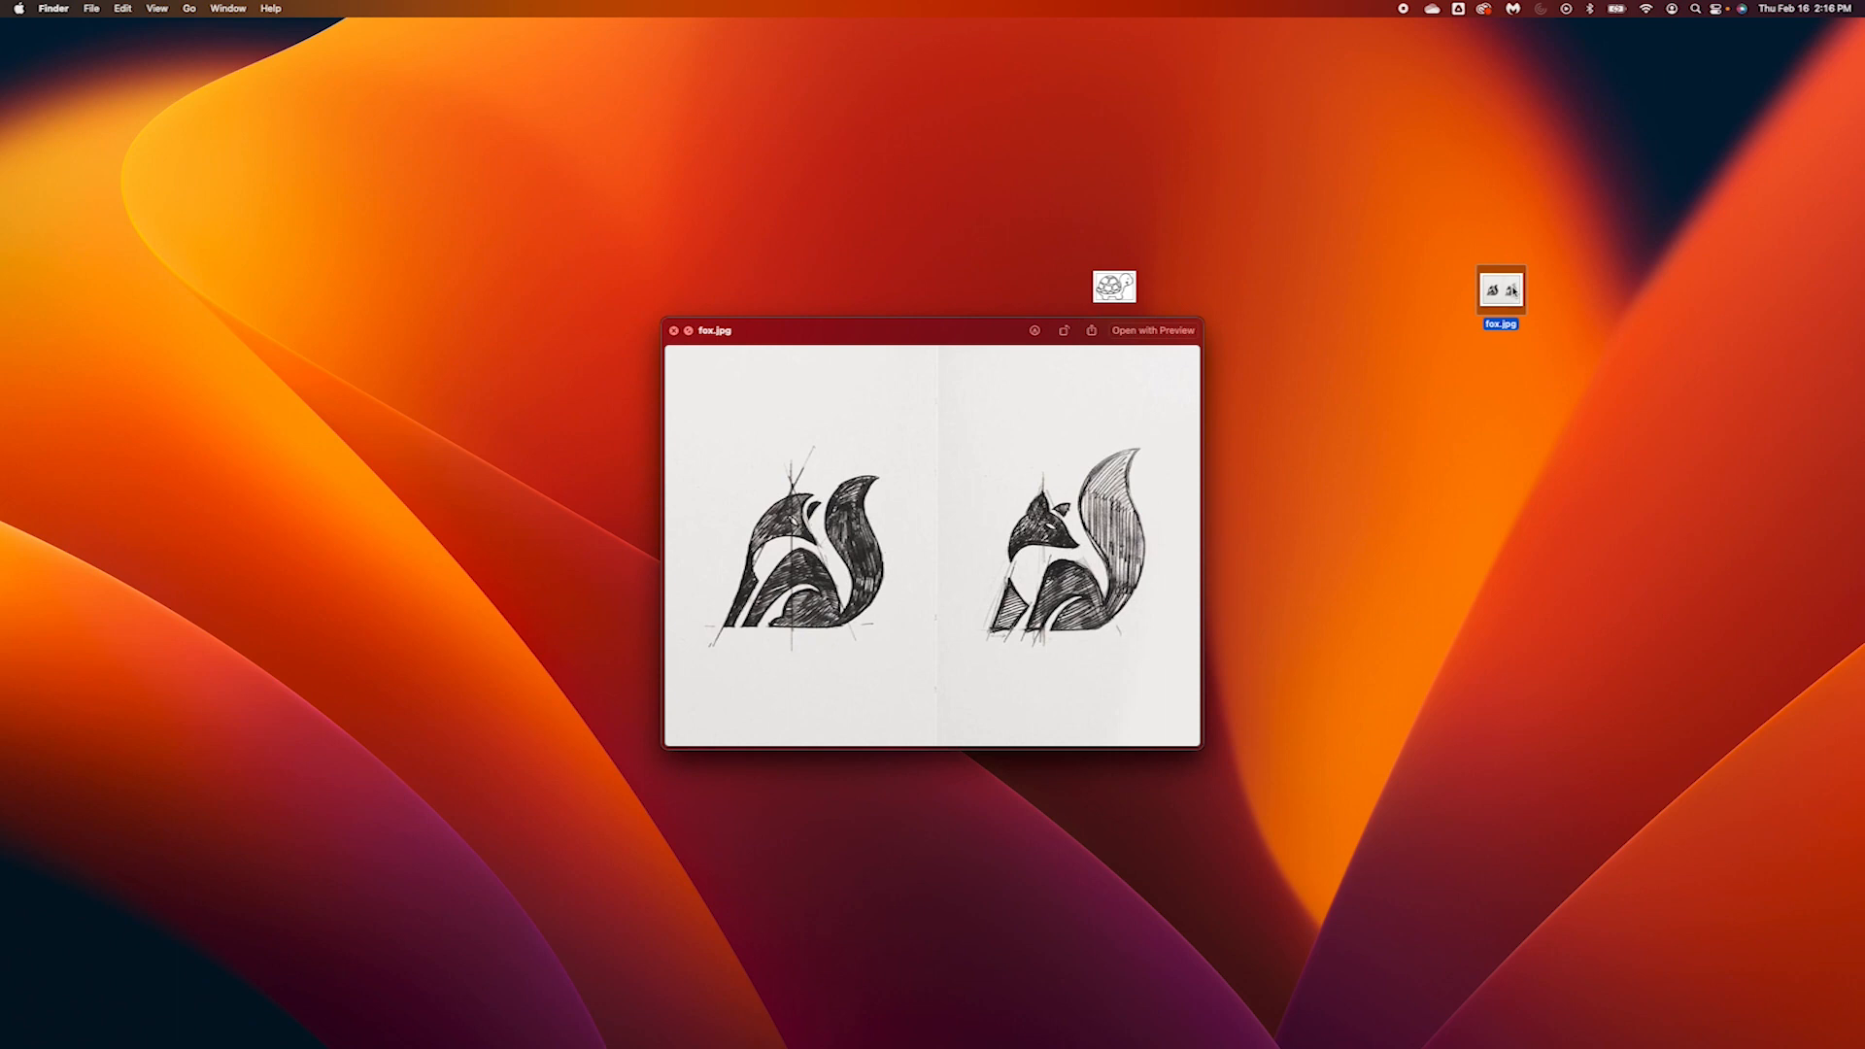
# Close the fox.jpg preview, switch to Adobe Illustrator and dismiss the What's New dialog
pyautogui.click(673, 331)
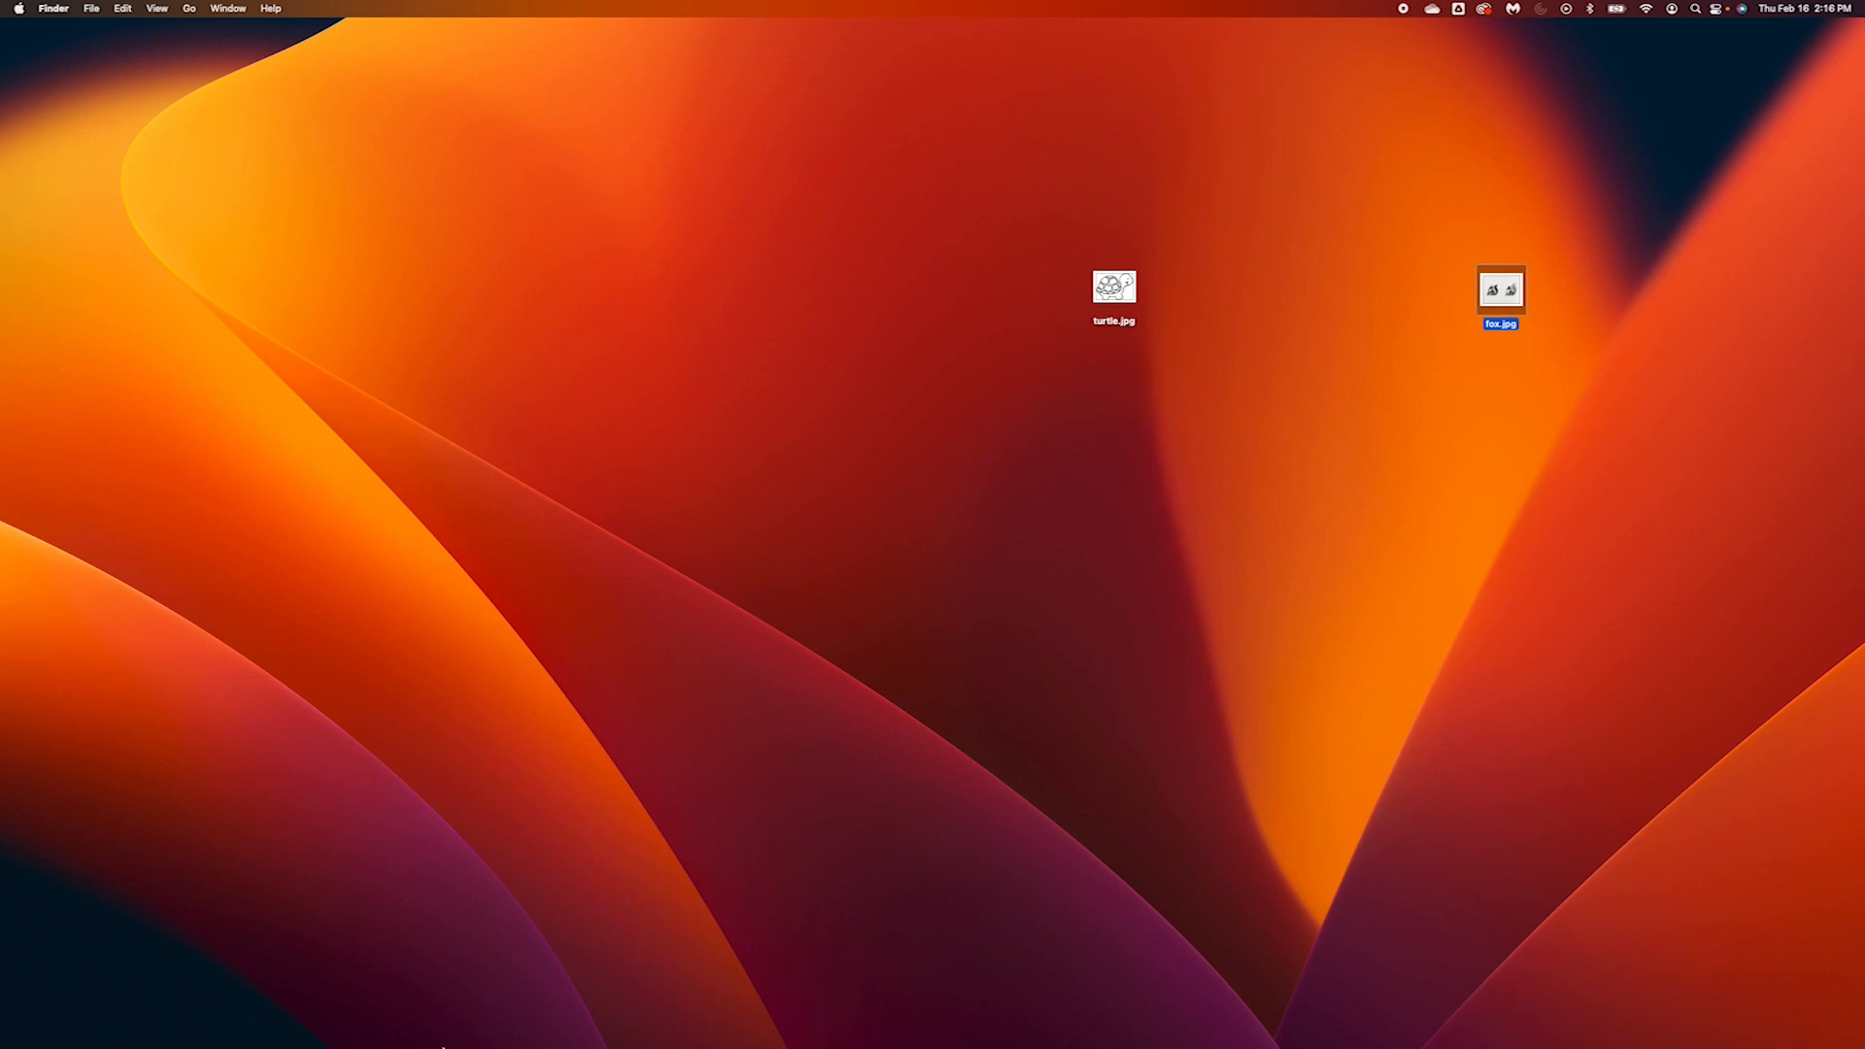
pyautogui.moveTo(443, 1046)
pyautogui.click(273, 1017)
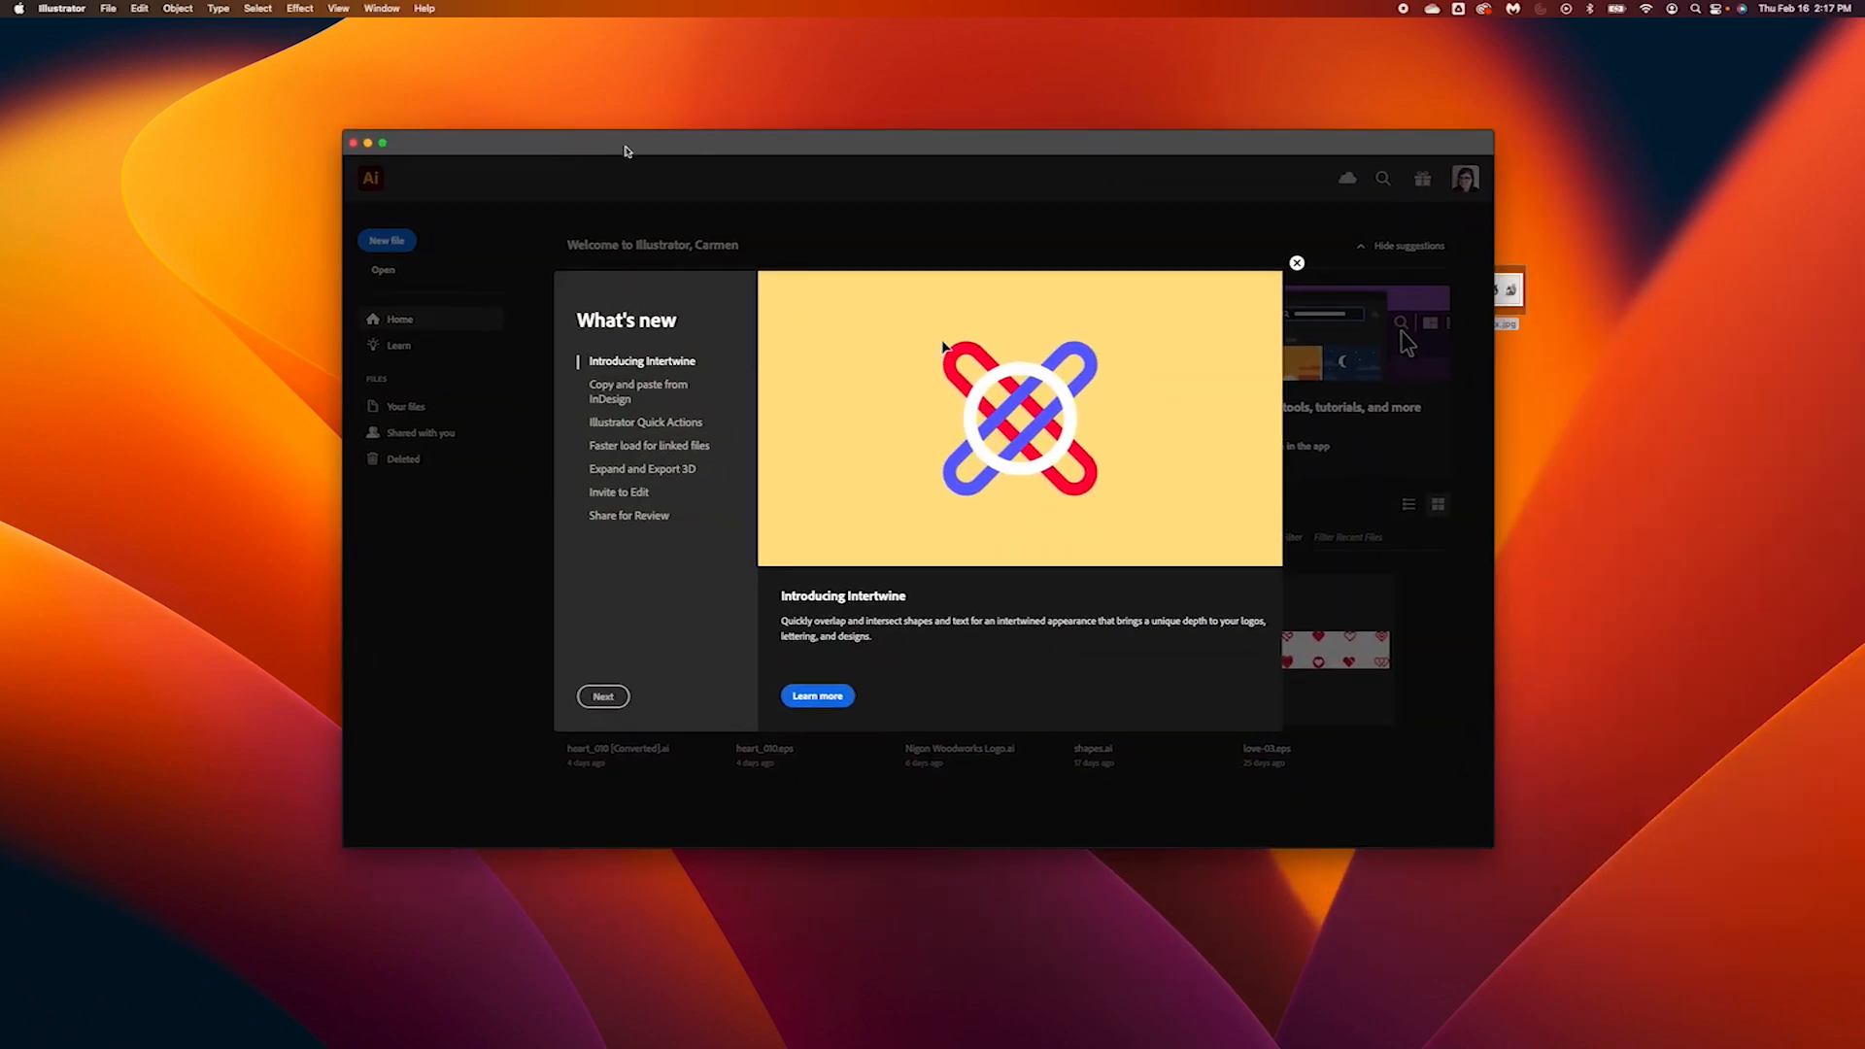
pyautogui.click(1295, 266)
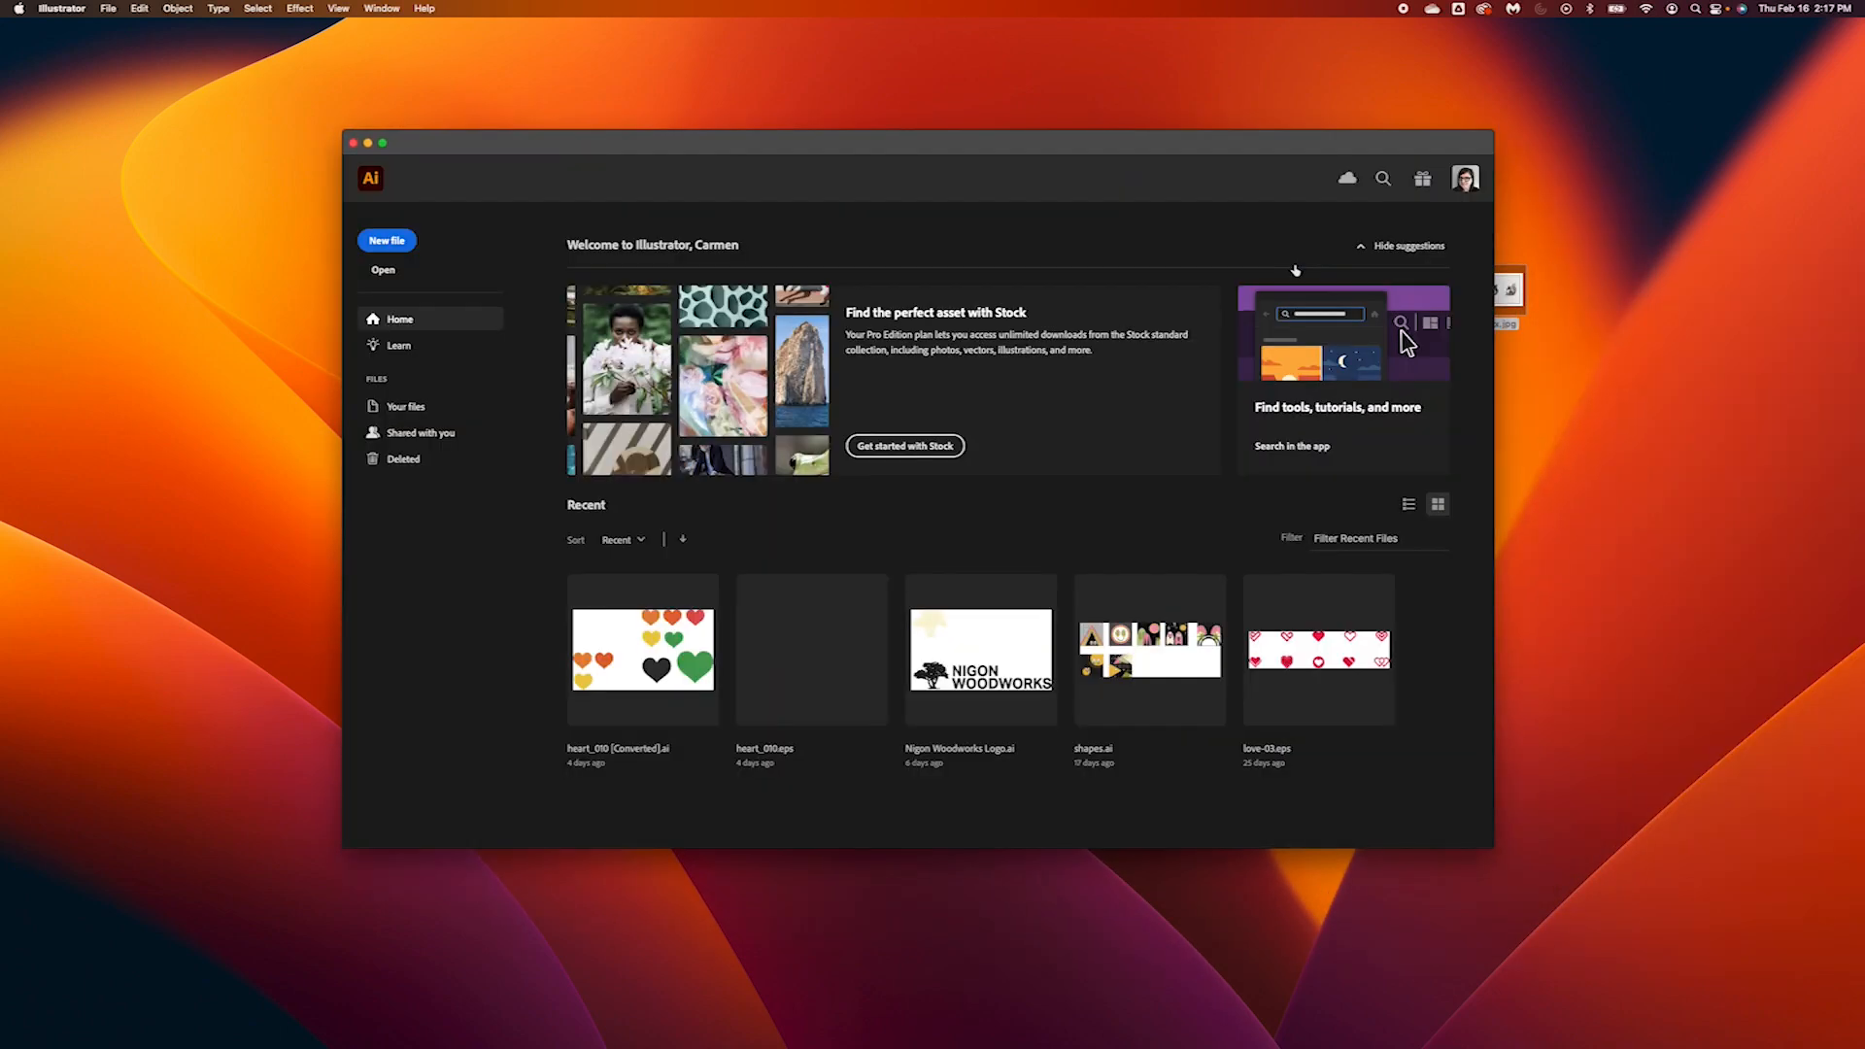
# Create a new 16 × 16 in document with 2 artboards and enlarge the application window to fill the screen
pyautogui.moveTo(948, 140); pyautogui.dragTo(806, 94)
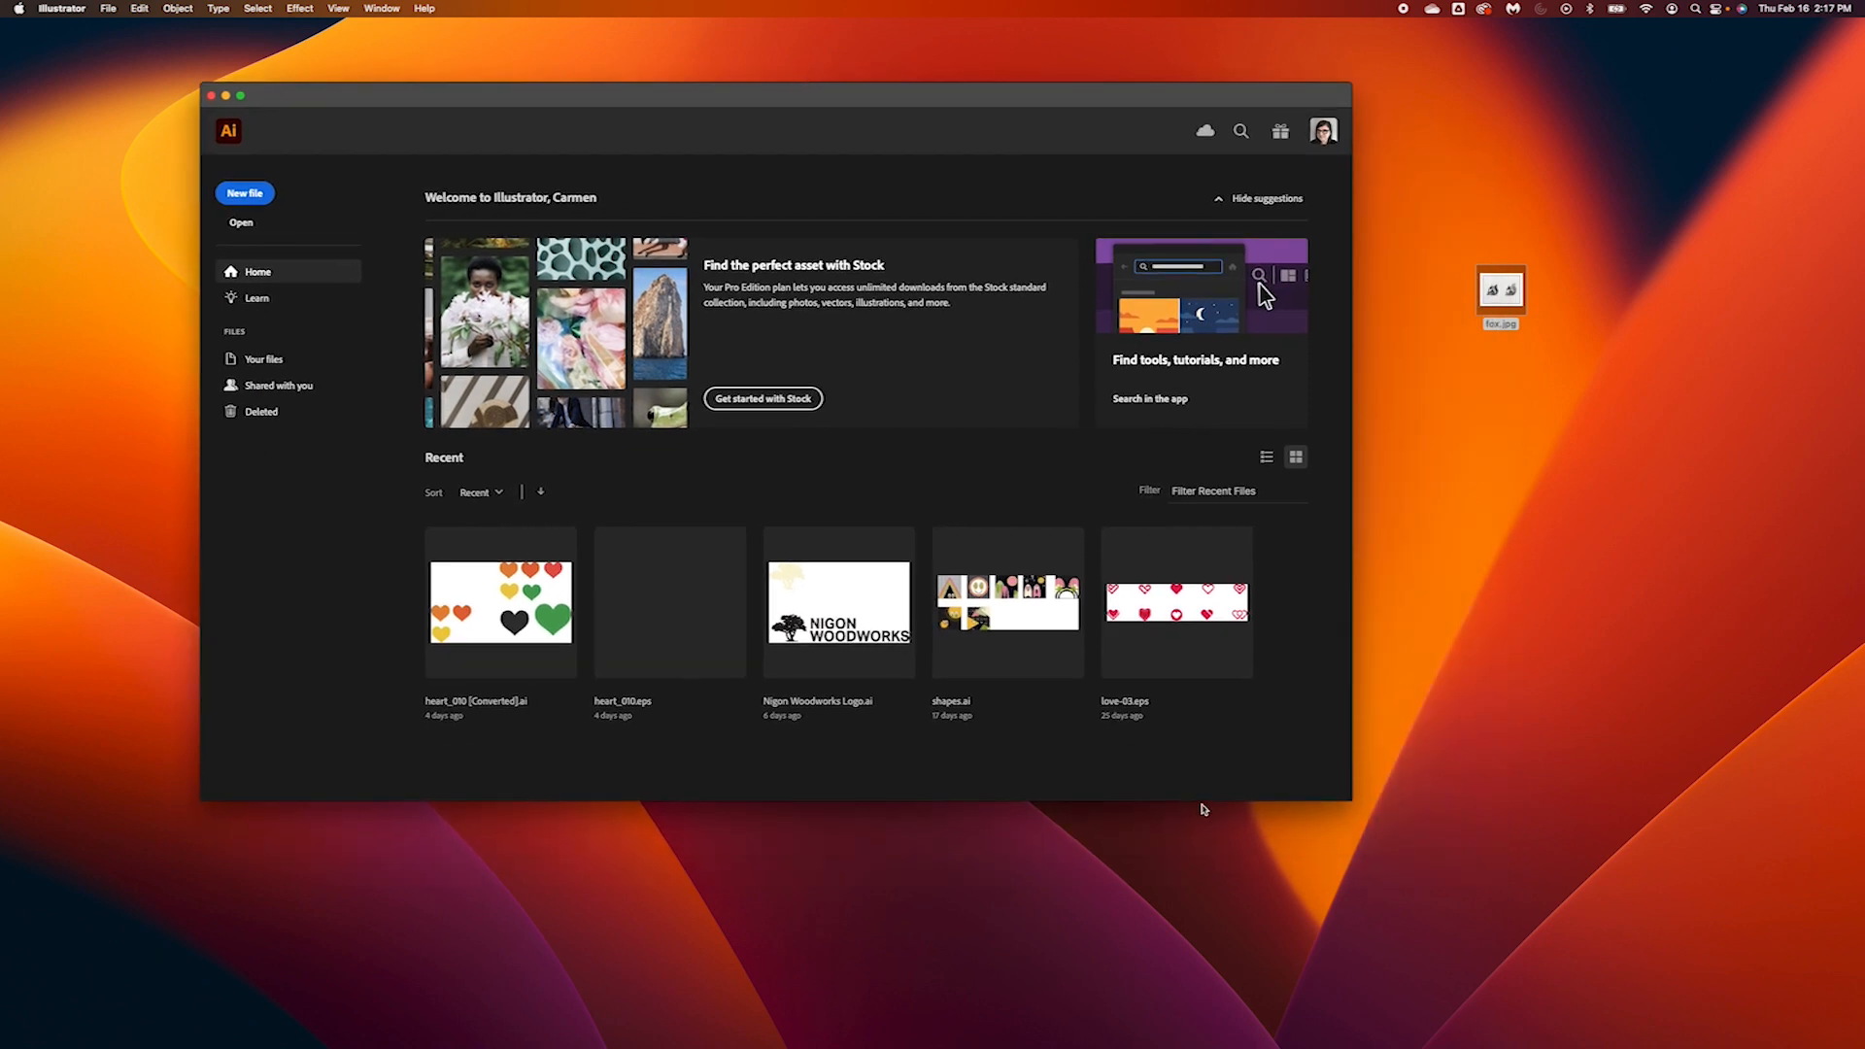
pyautogui.moveTo(1341, 798); pyautogui.dragTo(1622, 913)
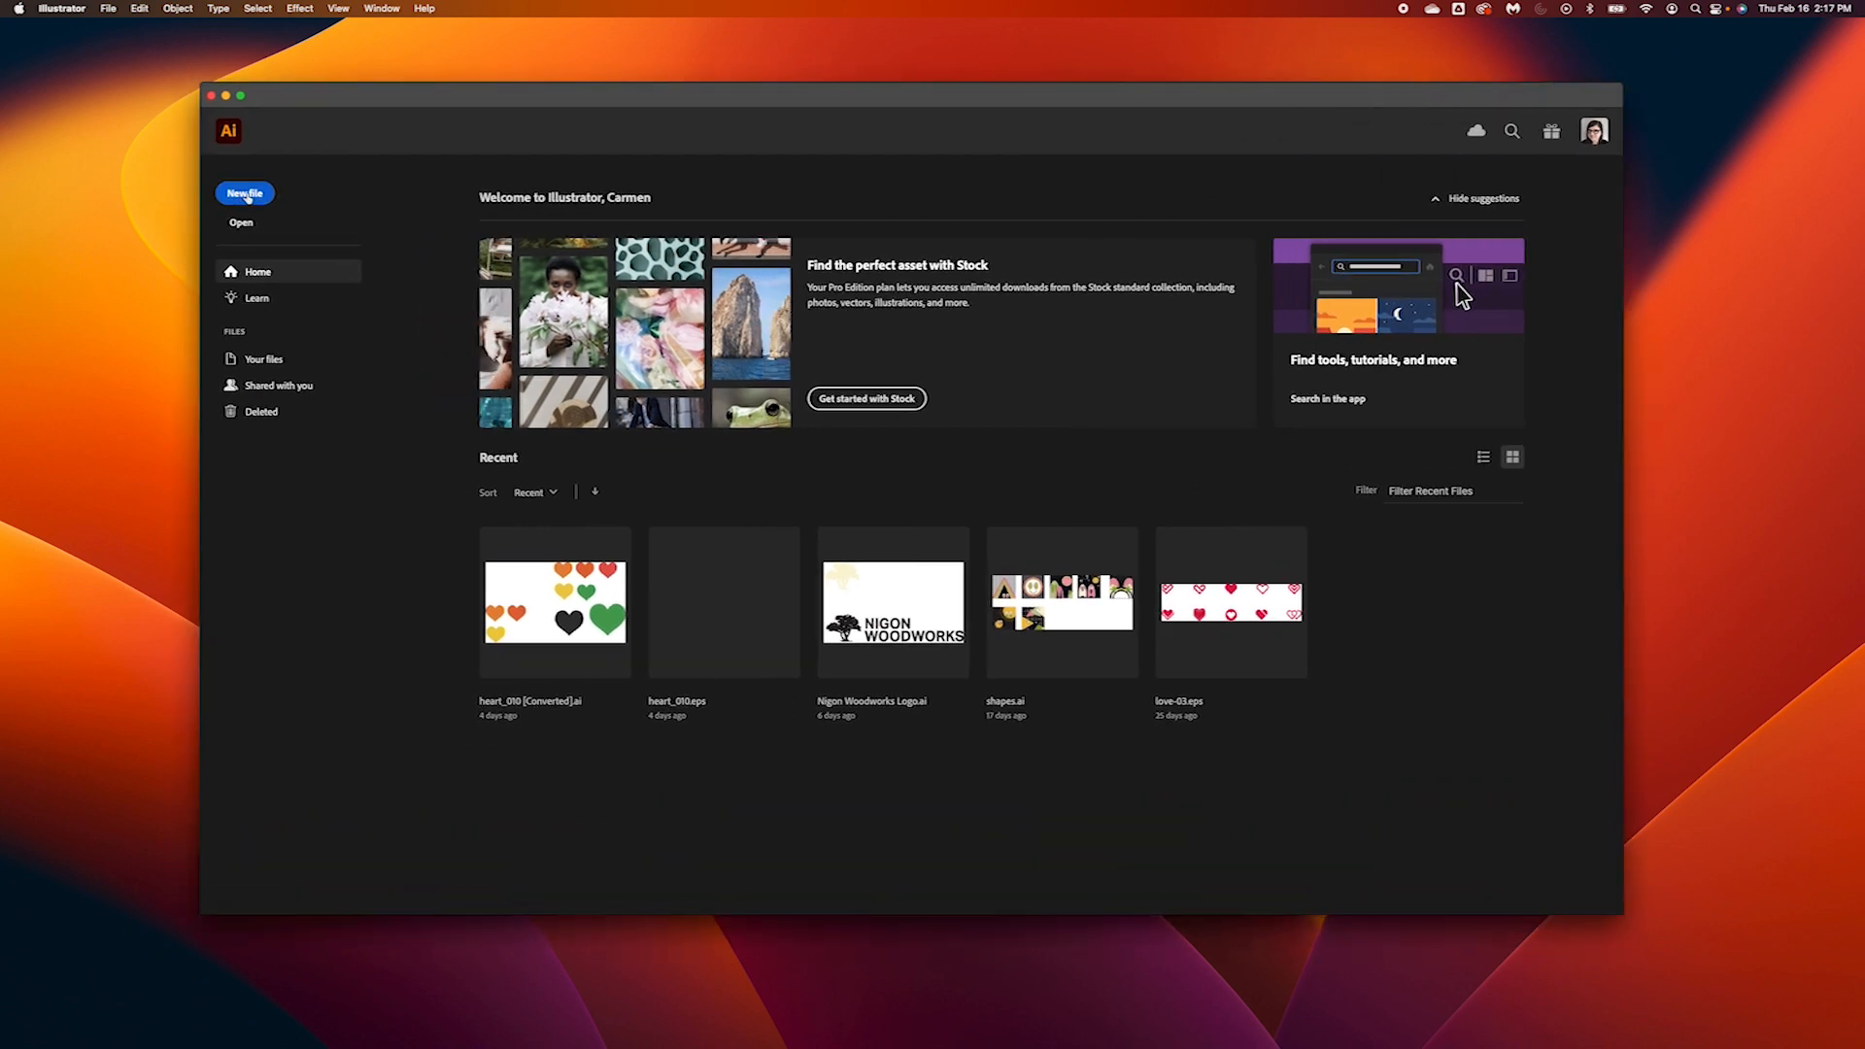
pyautogui.click(246, 195)
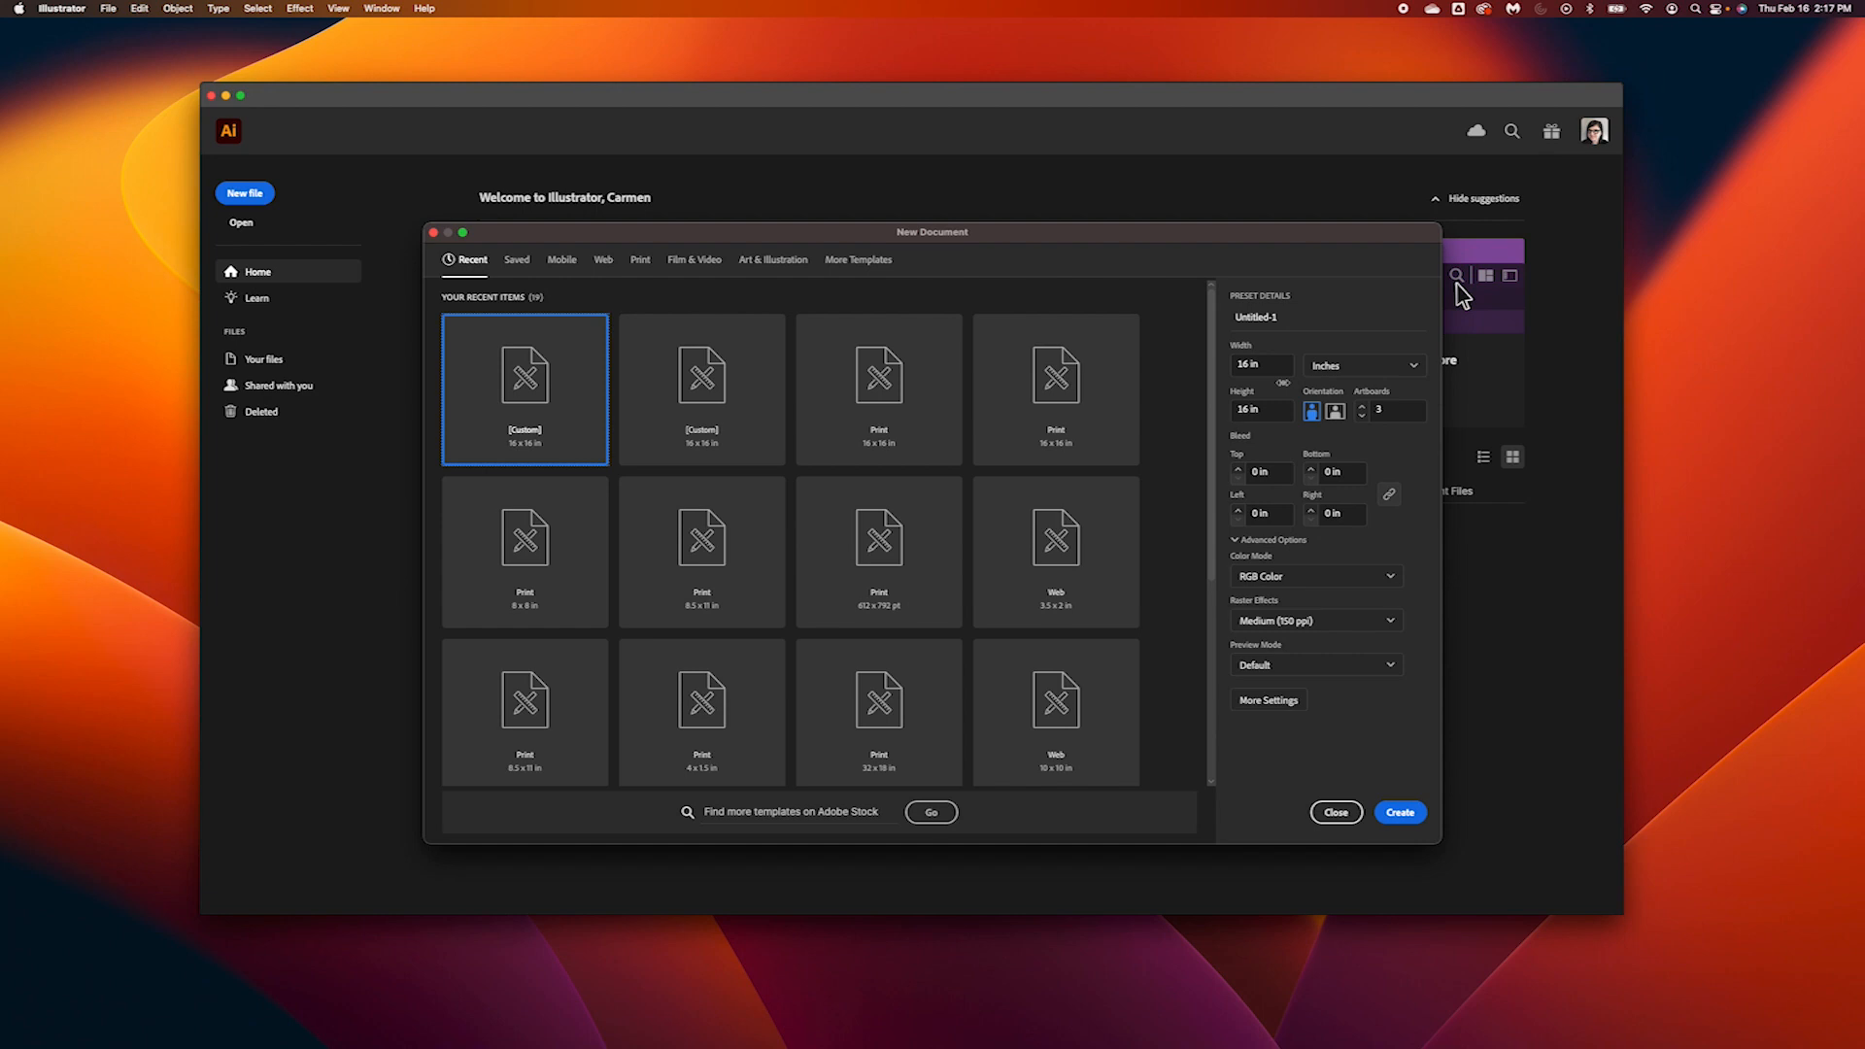
pyautogui.click(1375, 413)
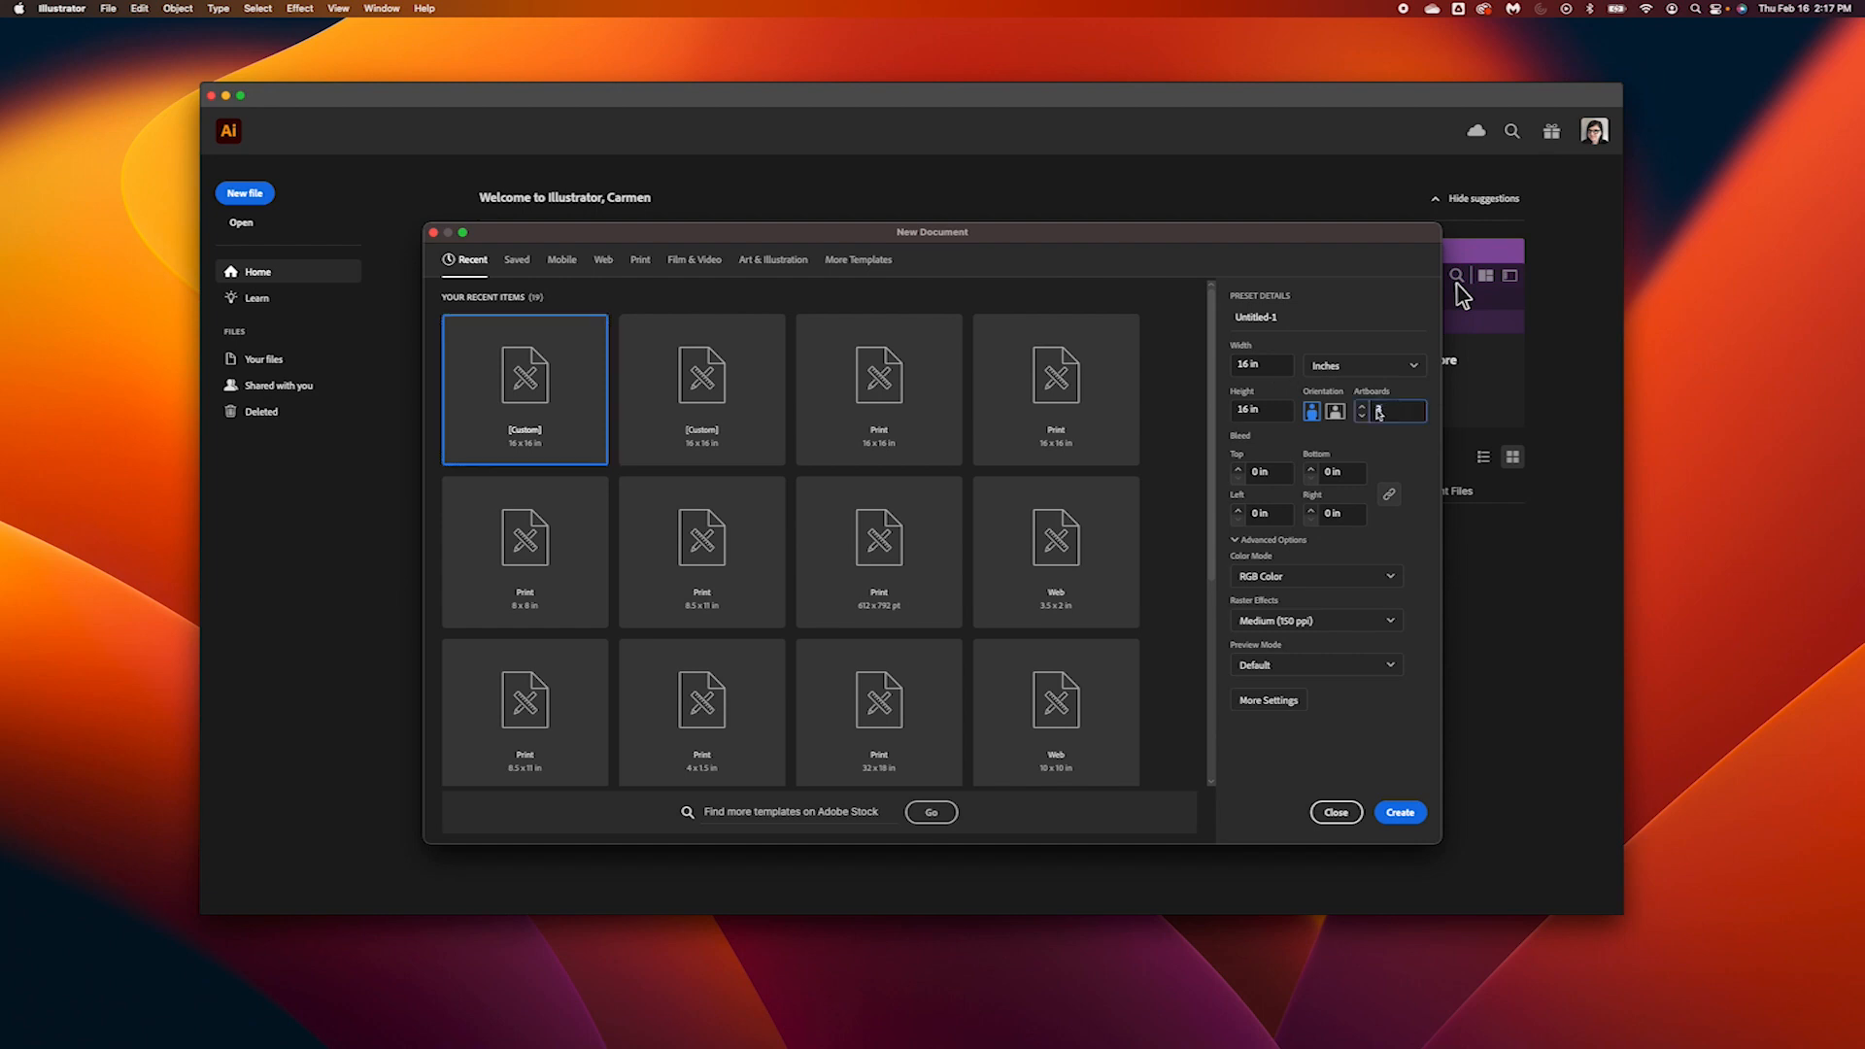
pyautogui.write('2')
pyautogui.click(1411, 812)
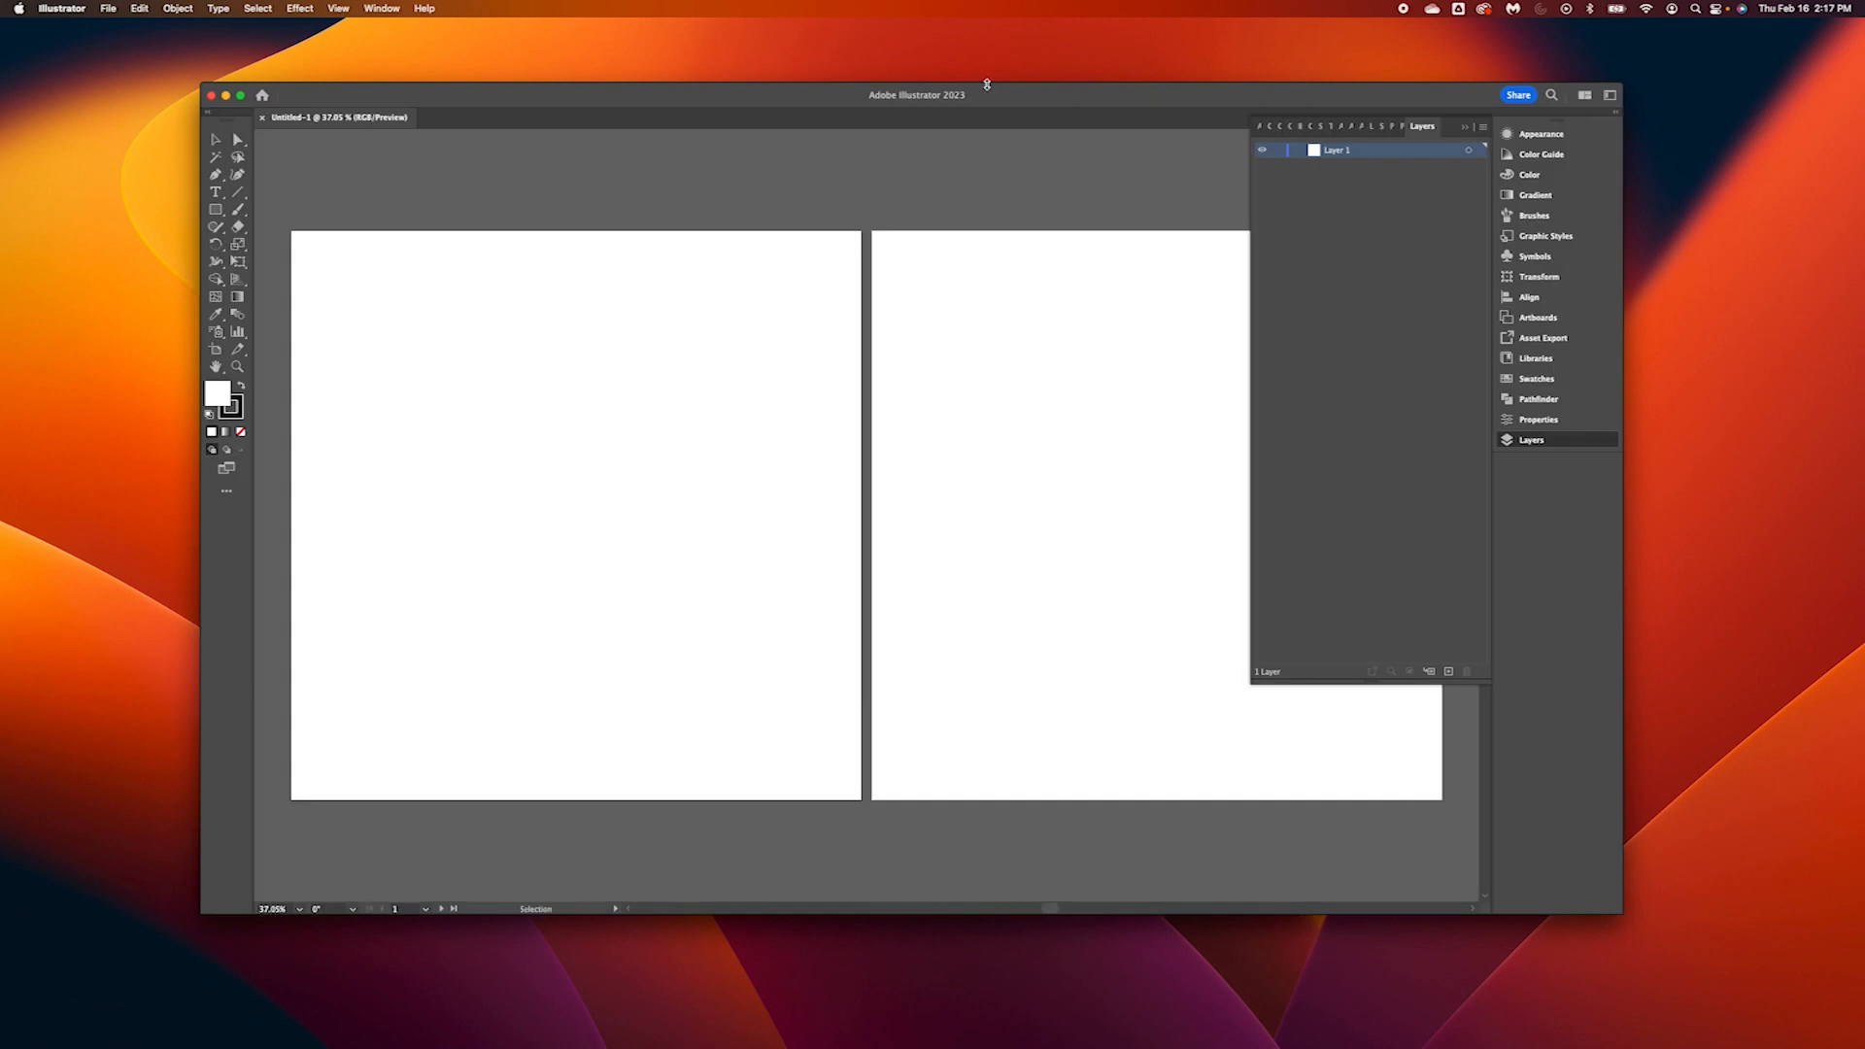
pyautogui.moveTo(986, 91); pyautogui.dragTo(807, 41)
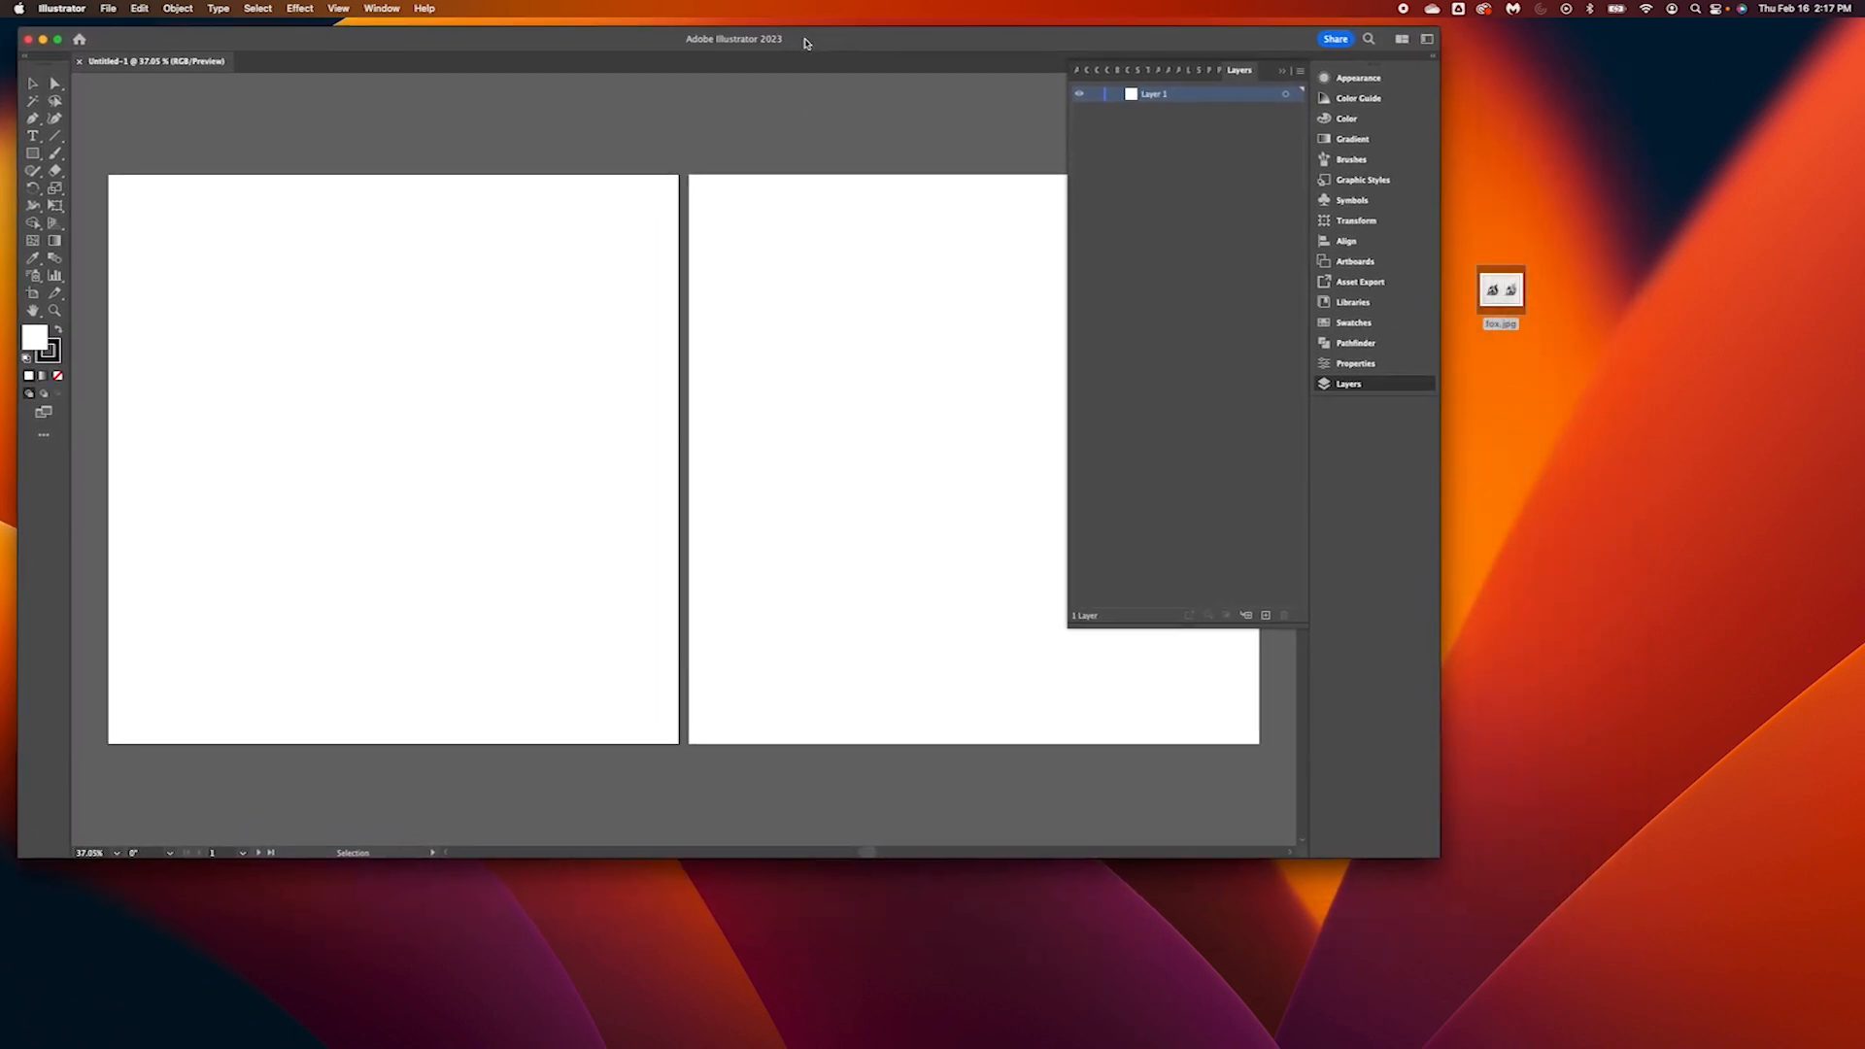
pyautogui.moveTo(1438, 861); pyautogui.dragTo(1852, 1042)
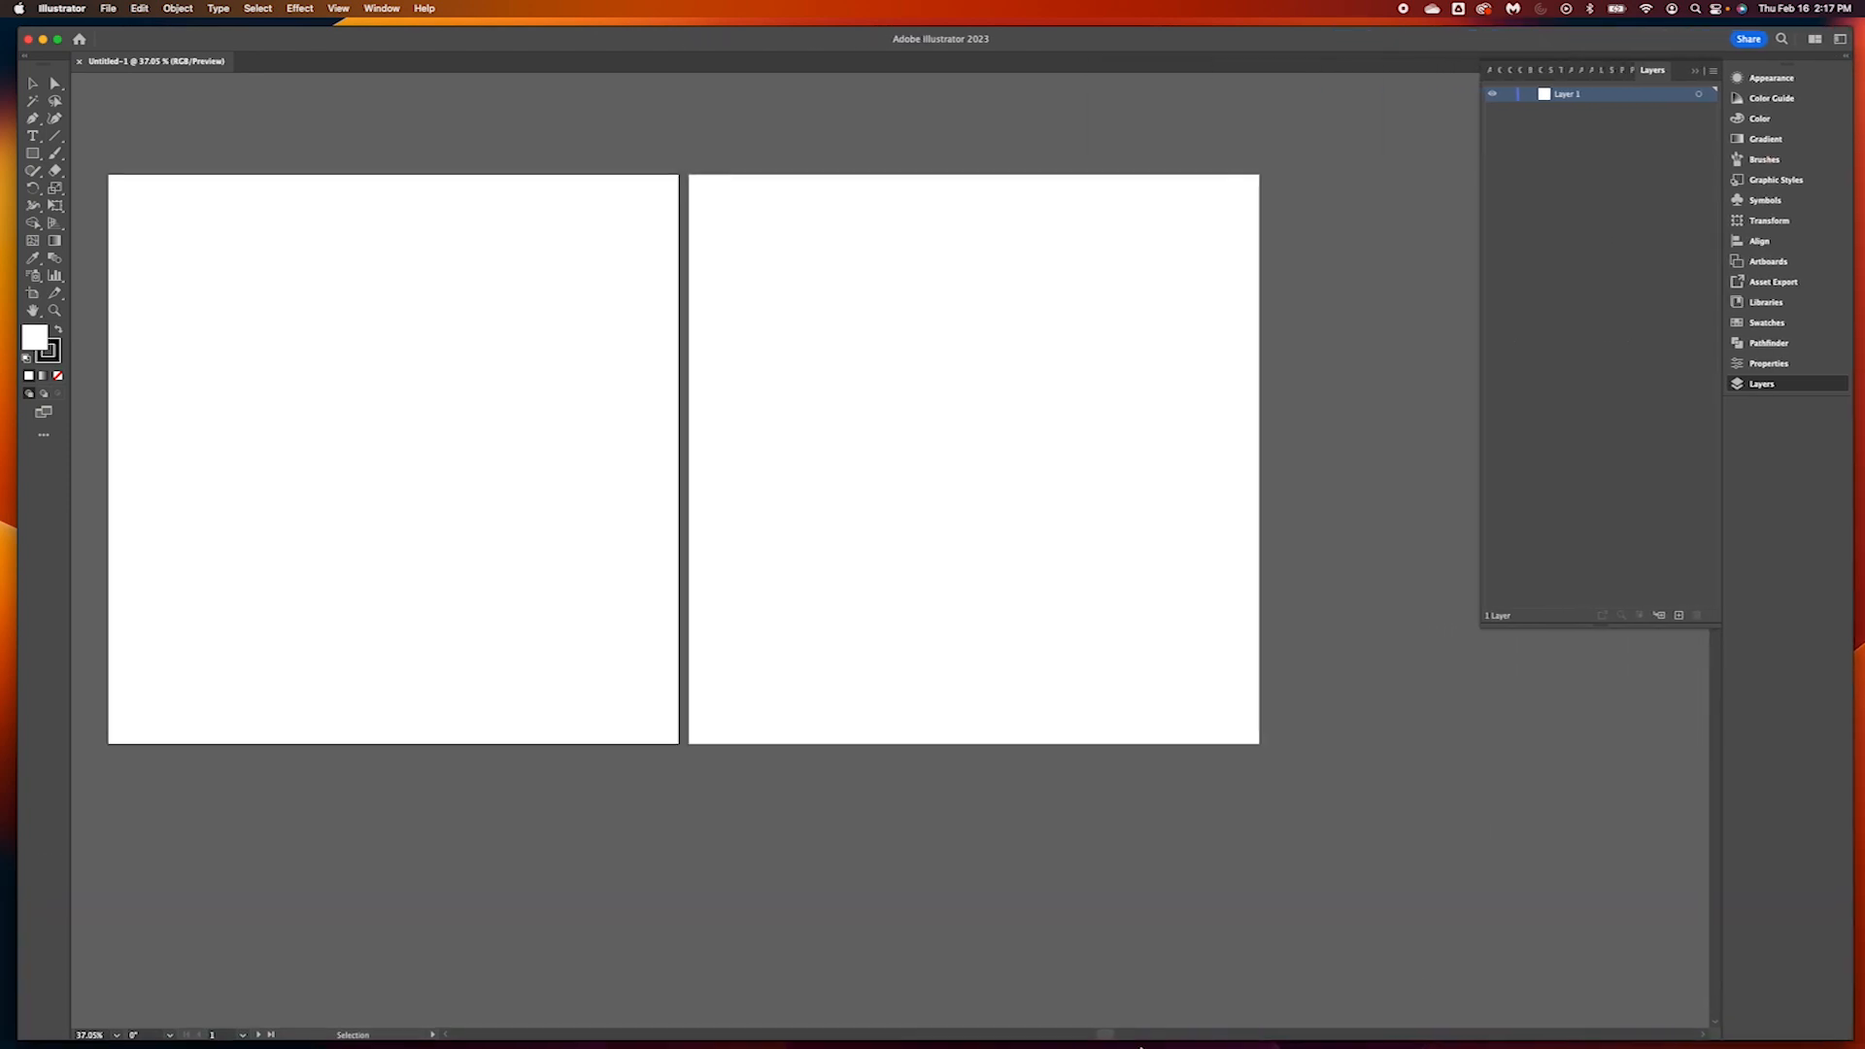
# Open System Settings, move its window off to the neighbouring display and switch back to Illustrator
pyautogui.moveTo(1132, 1015)
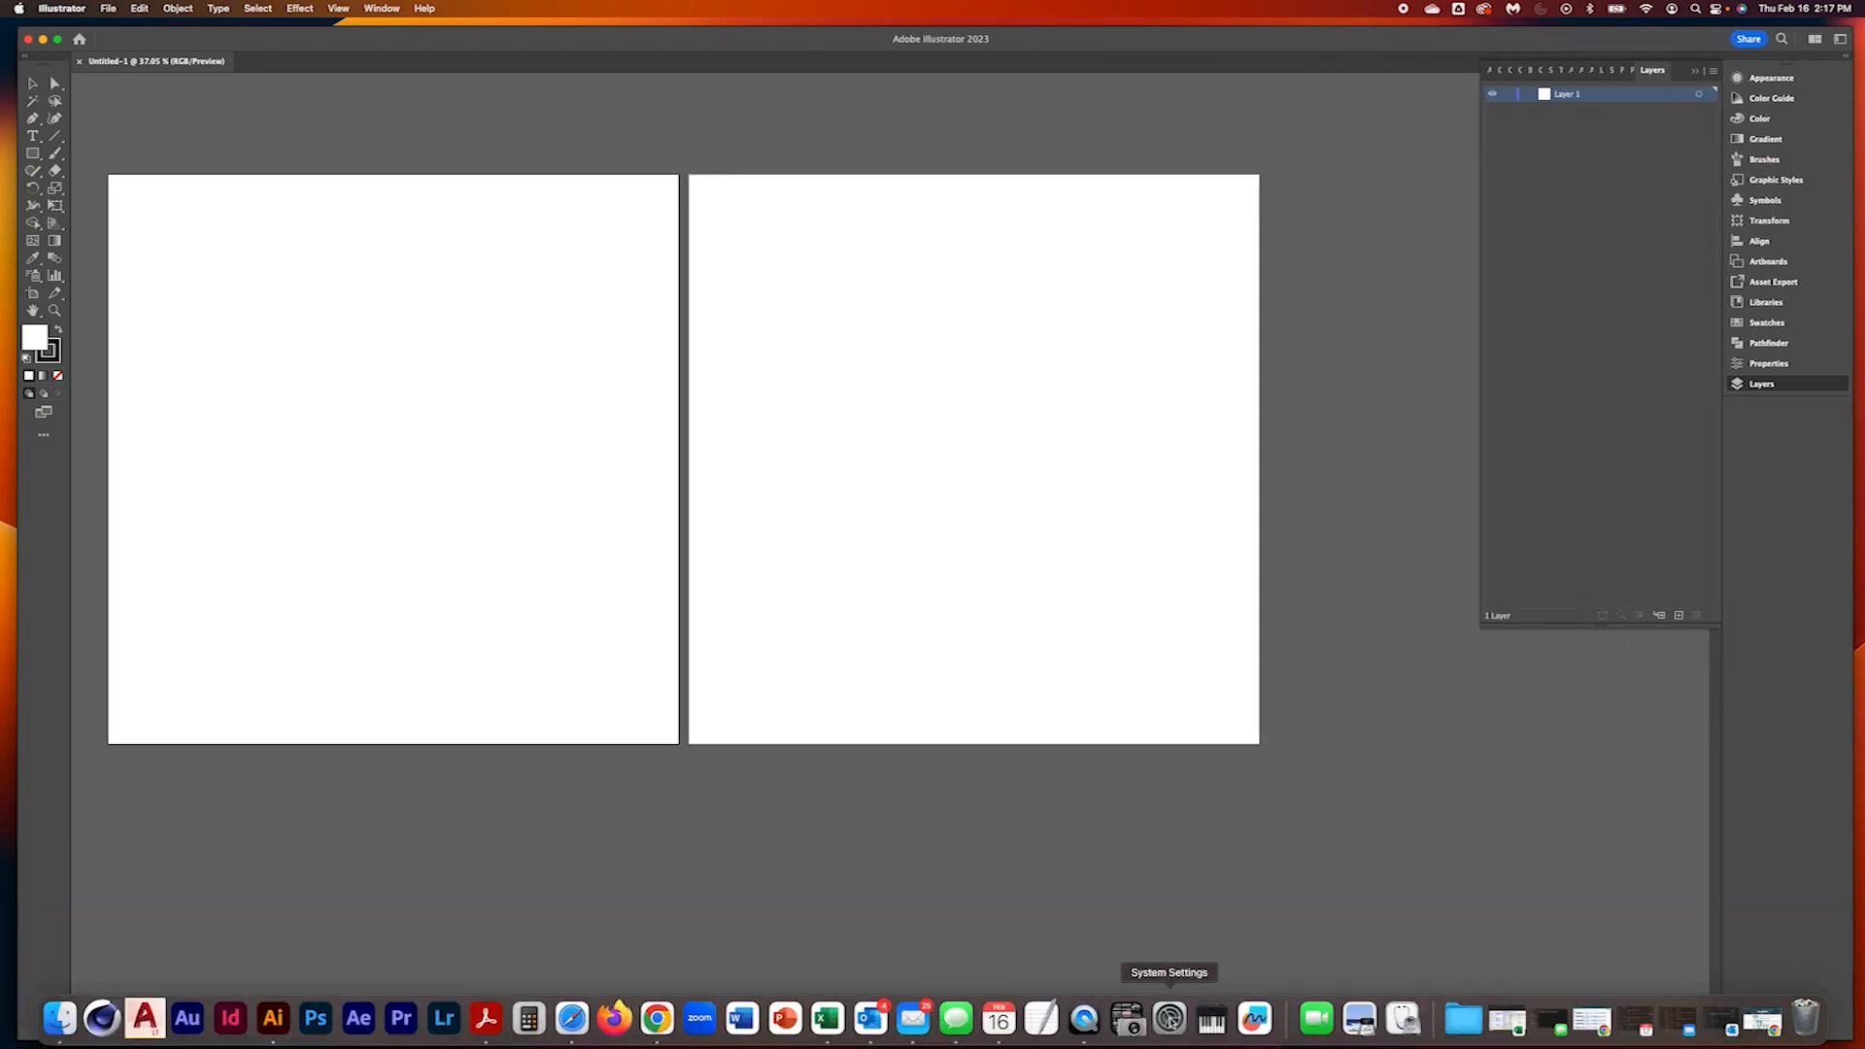
pyautogui.click(1169, 1018)
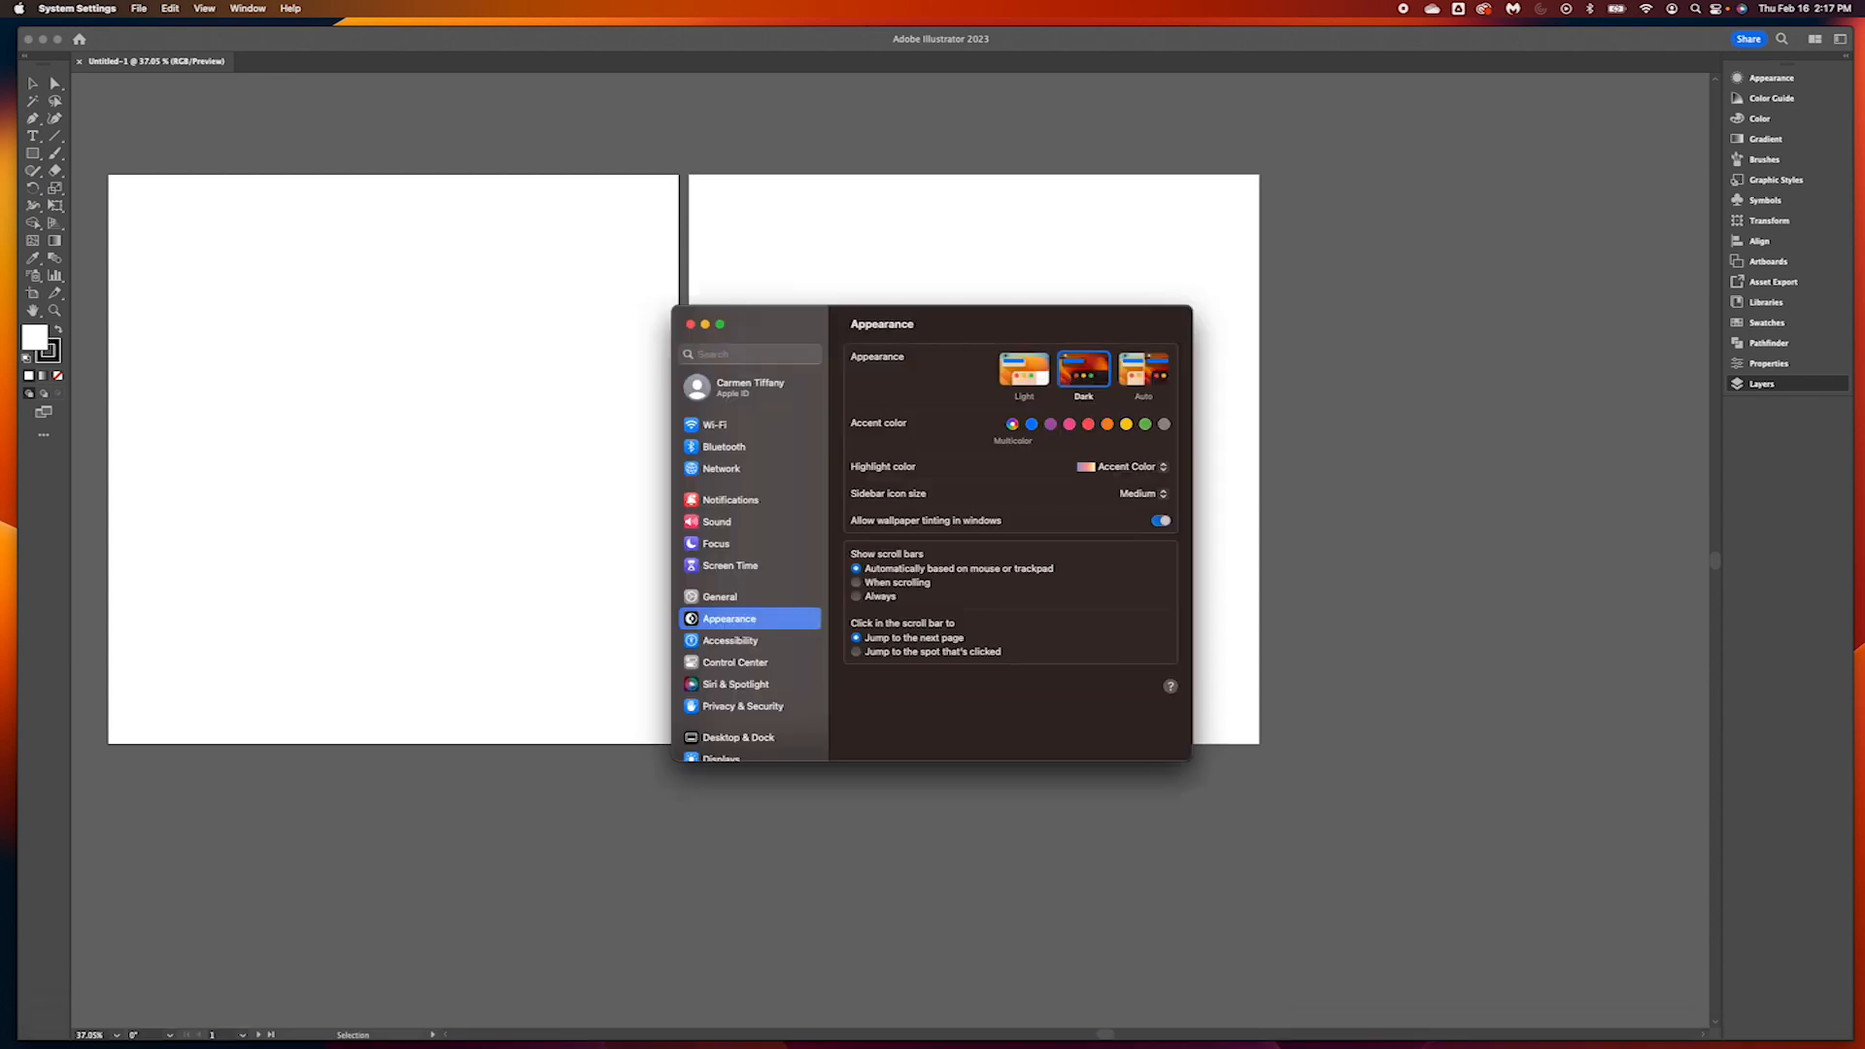
pyautogui.moveTo(793, 319); pyautogui.dragTo(1863, 325)
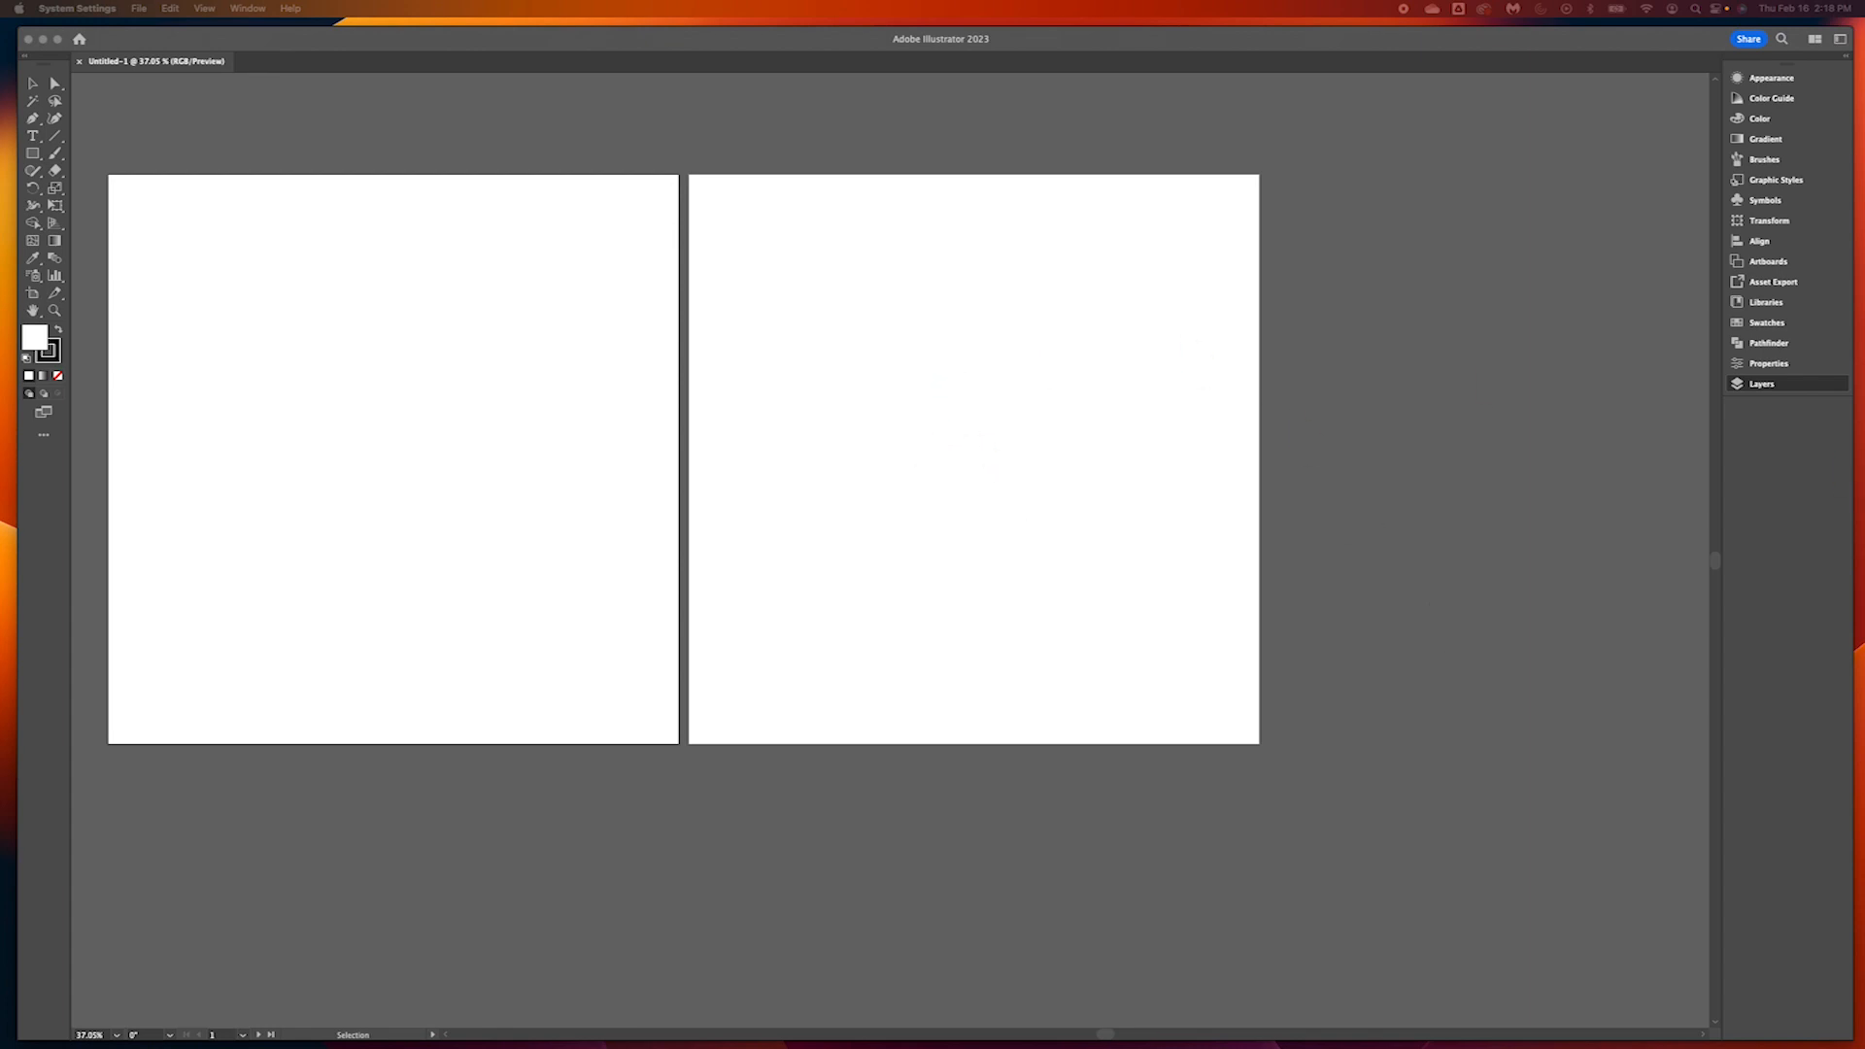
pyautogui.press('super+Tab')
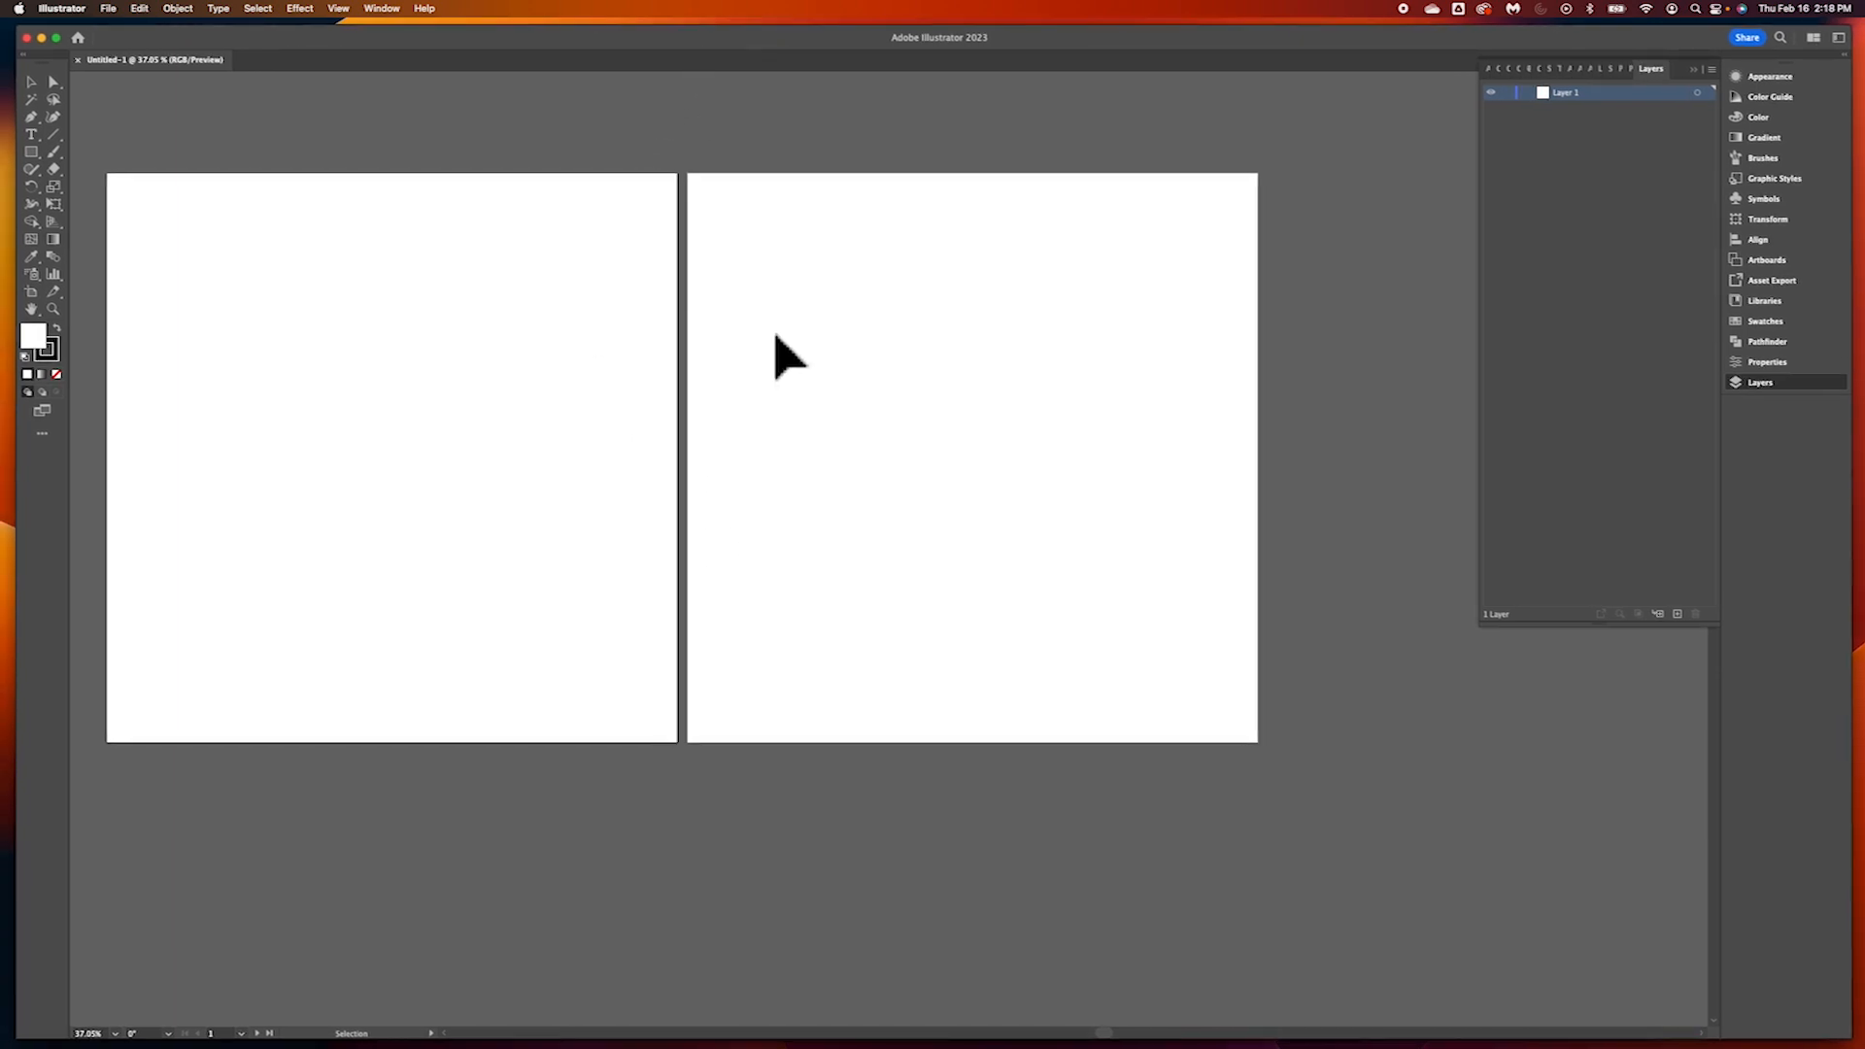
# Place turtle.jpg and fox.jpg from the desktop into the document, shrinking the window to reach them and maximizing it again
pyautogui.hscroll(-10, 776, 335)
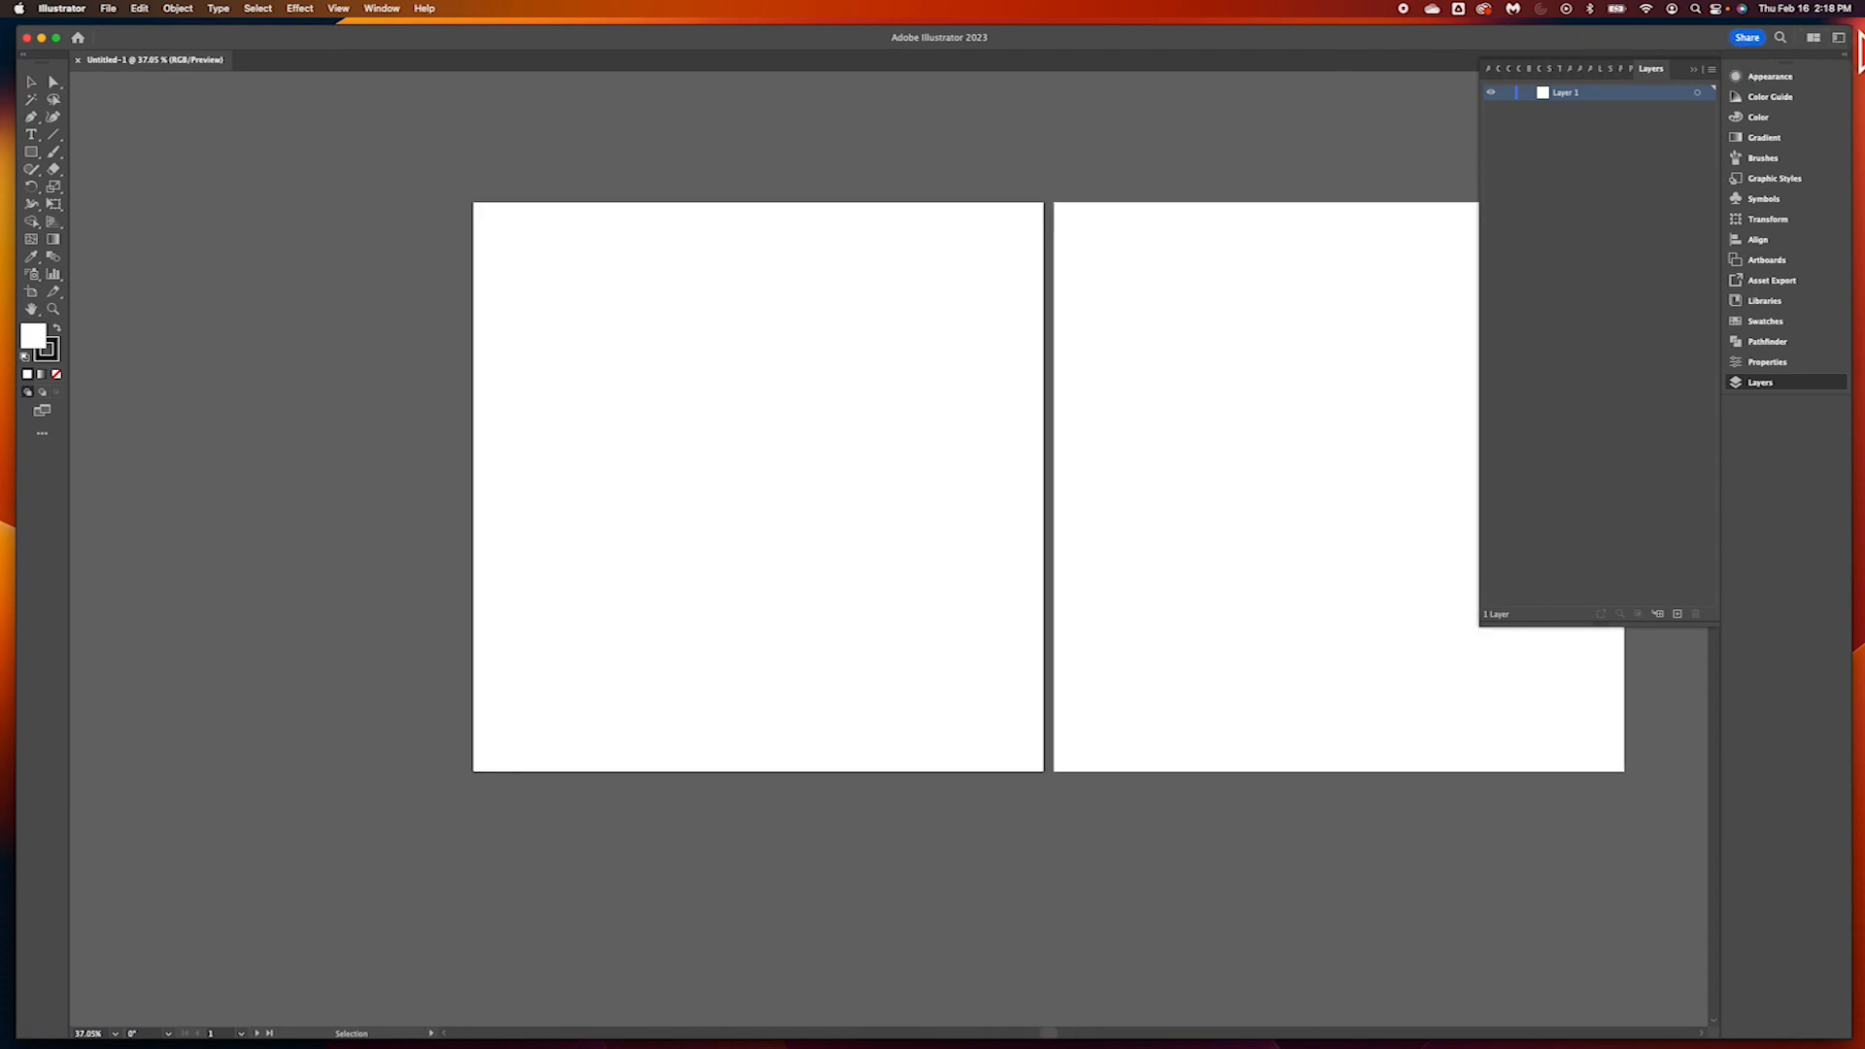
pyautogui.click(1858, 54)
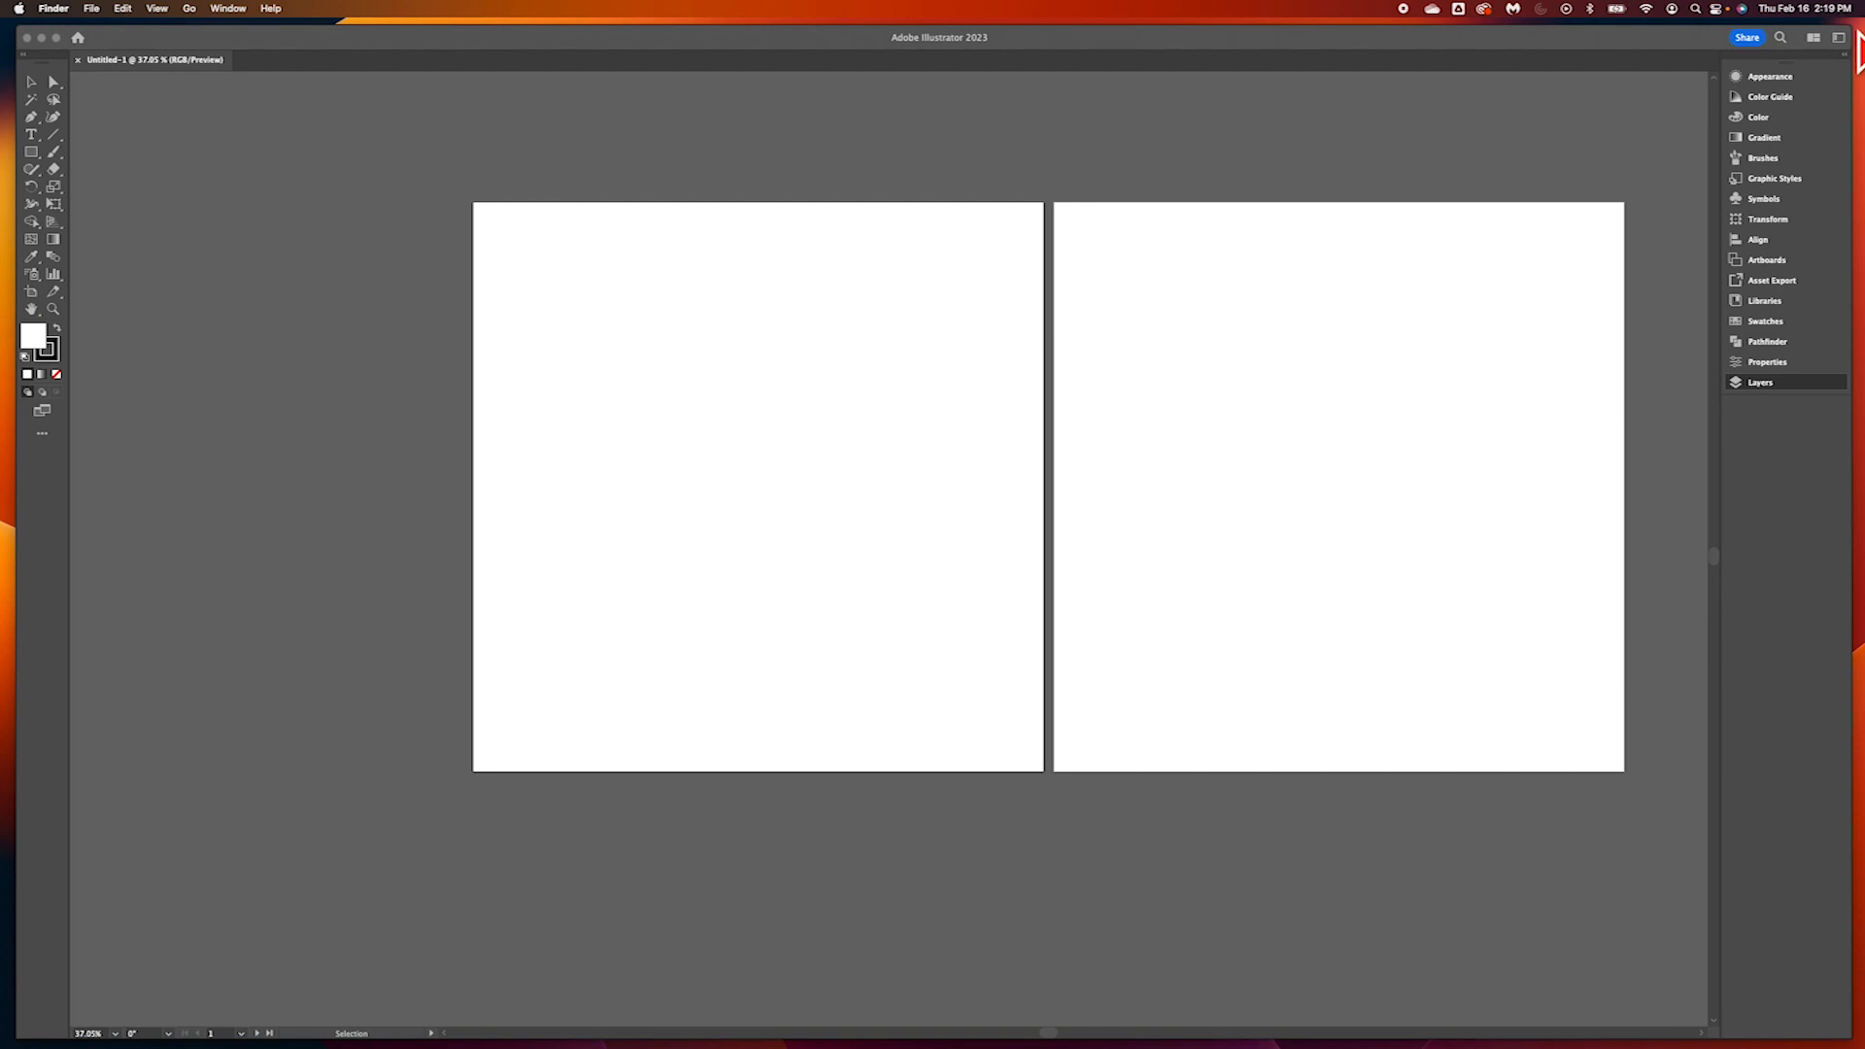
pyautogui.click(1627, 103)
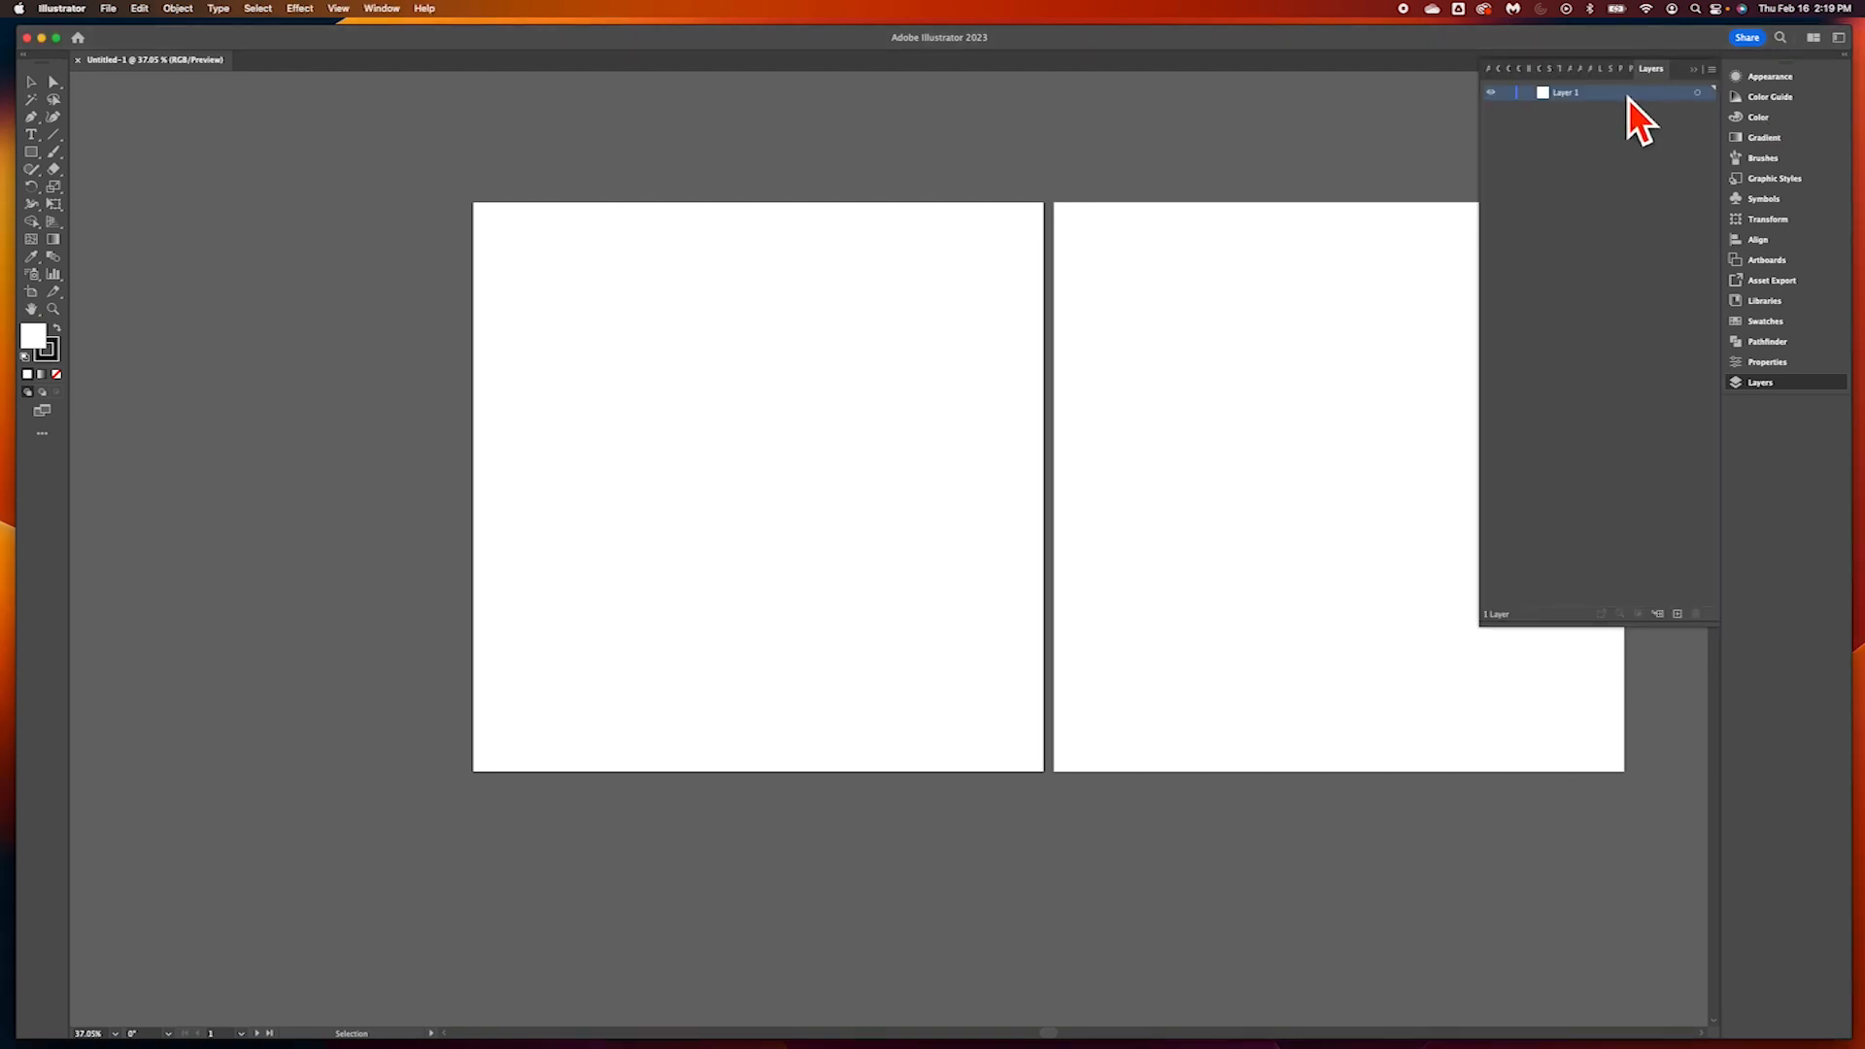
pyautogui.moveTo(1853, 39); pyautogui.dragTo(1665, 366)
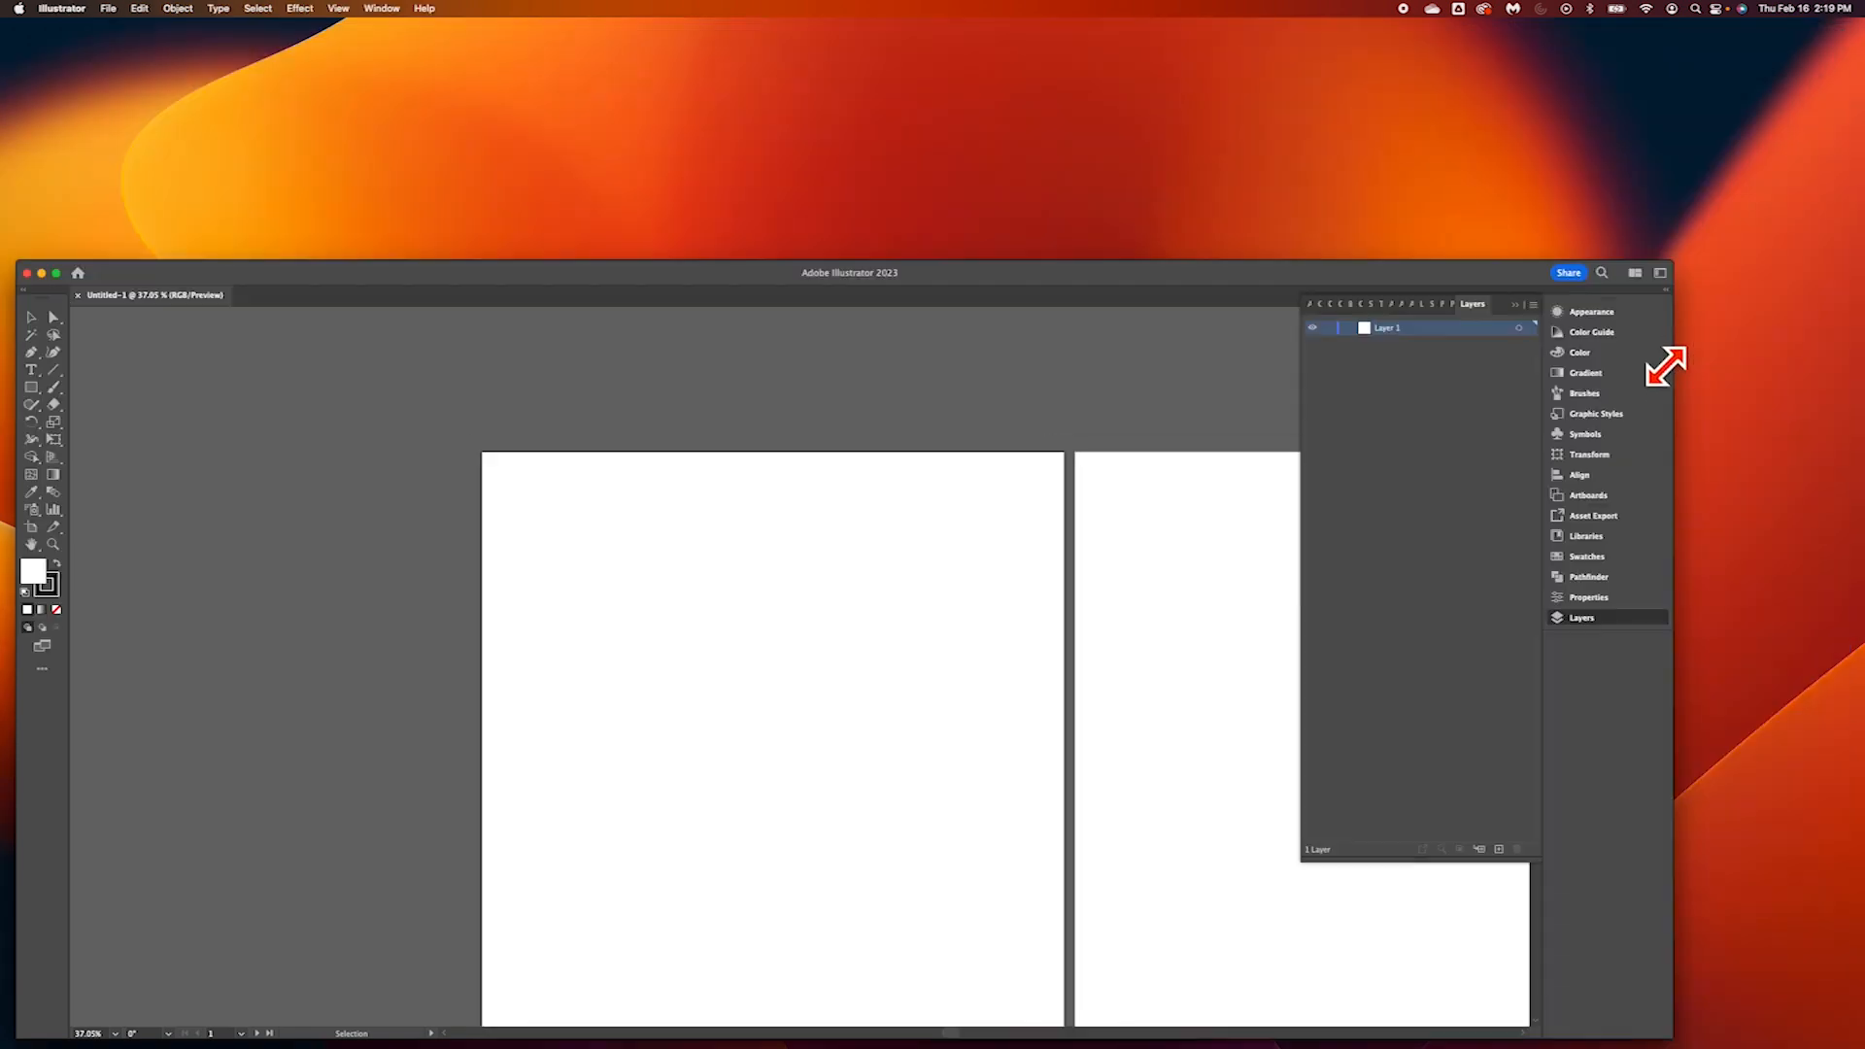
pyautogui.moveTo(1144, 303); pyautogui.dragTo(1126, 698)
pyautogui.moveTo(1515, 301); pyautogui.dragTo(730, 692)
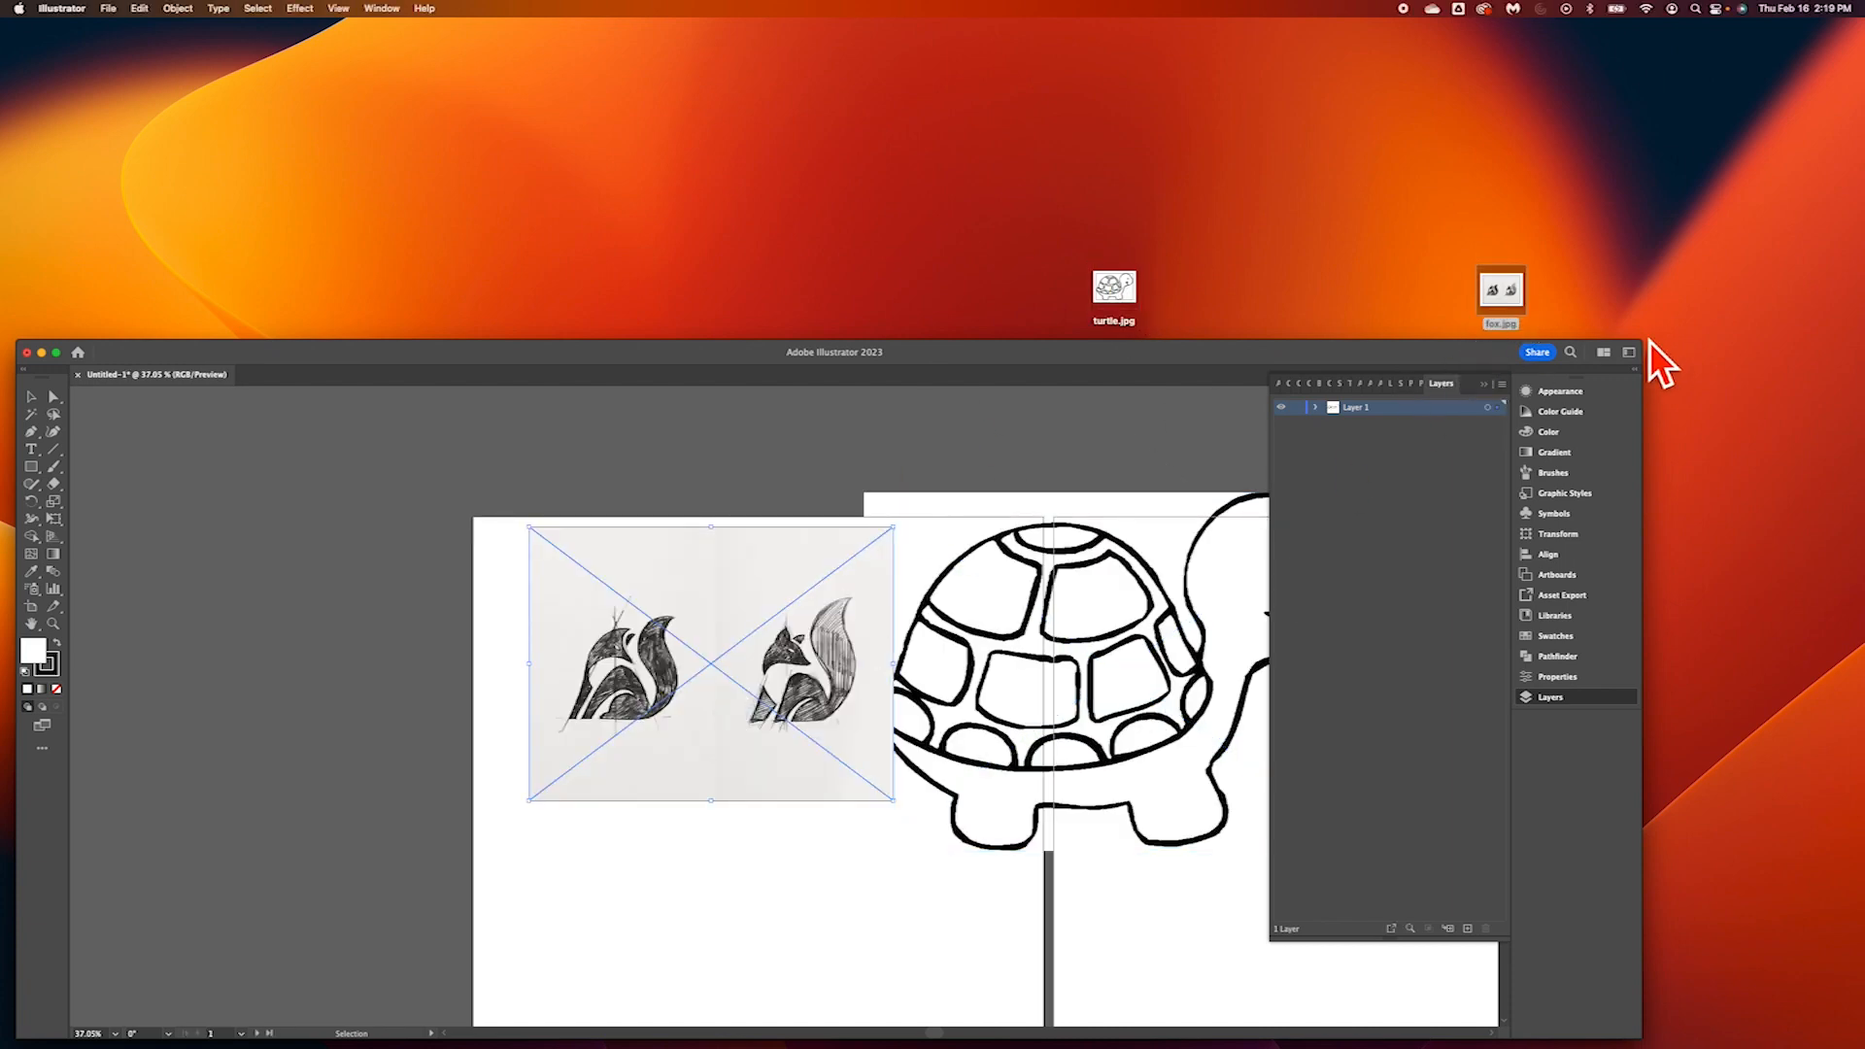
pyautogui.moveTo(1667, 350); pyautogui.dragTo(1845, 47)
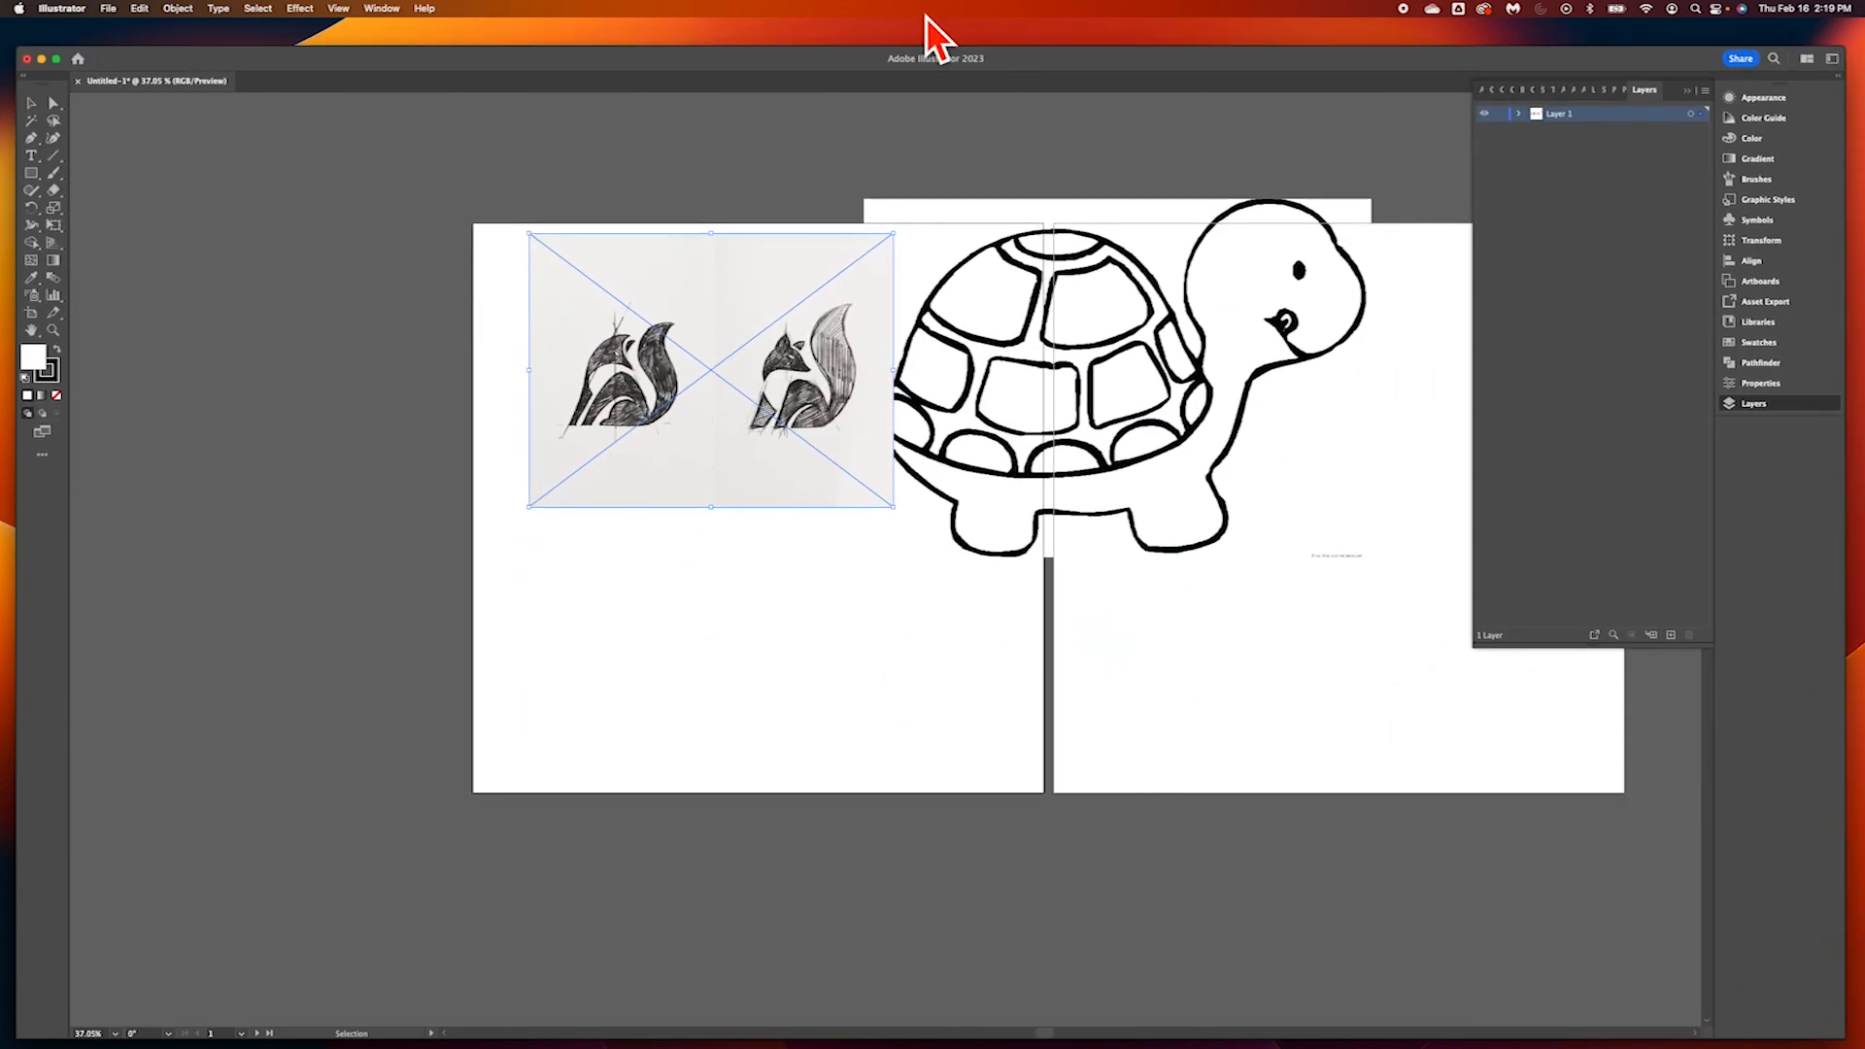
pyautogui.click(58, 59)
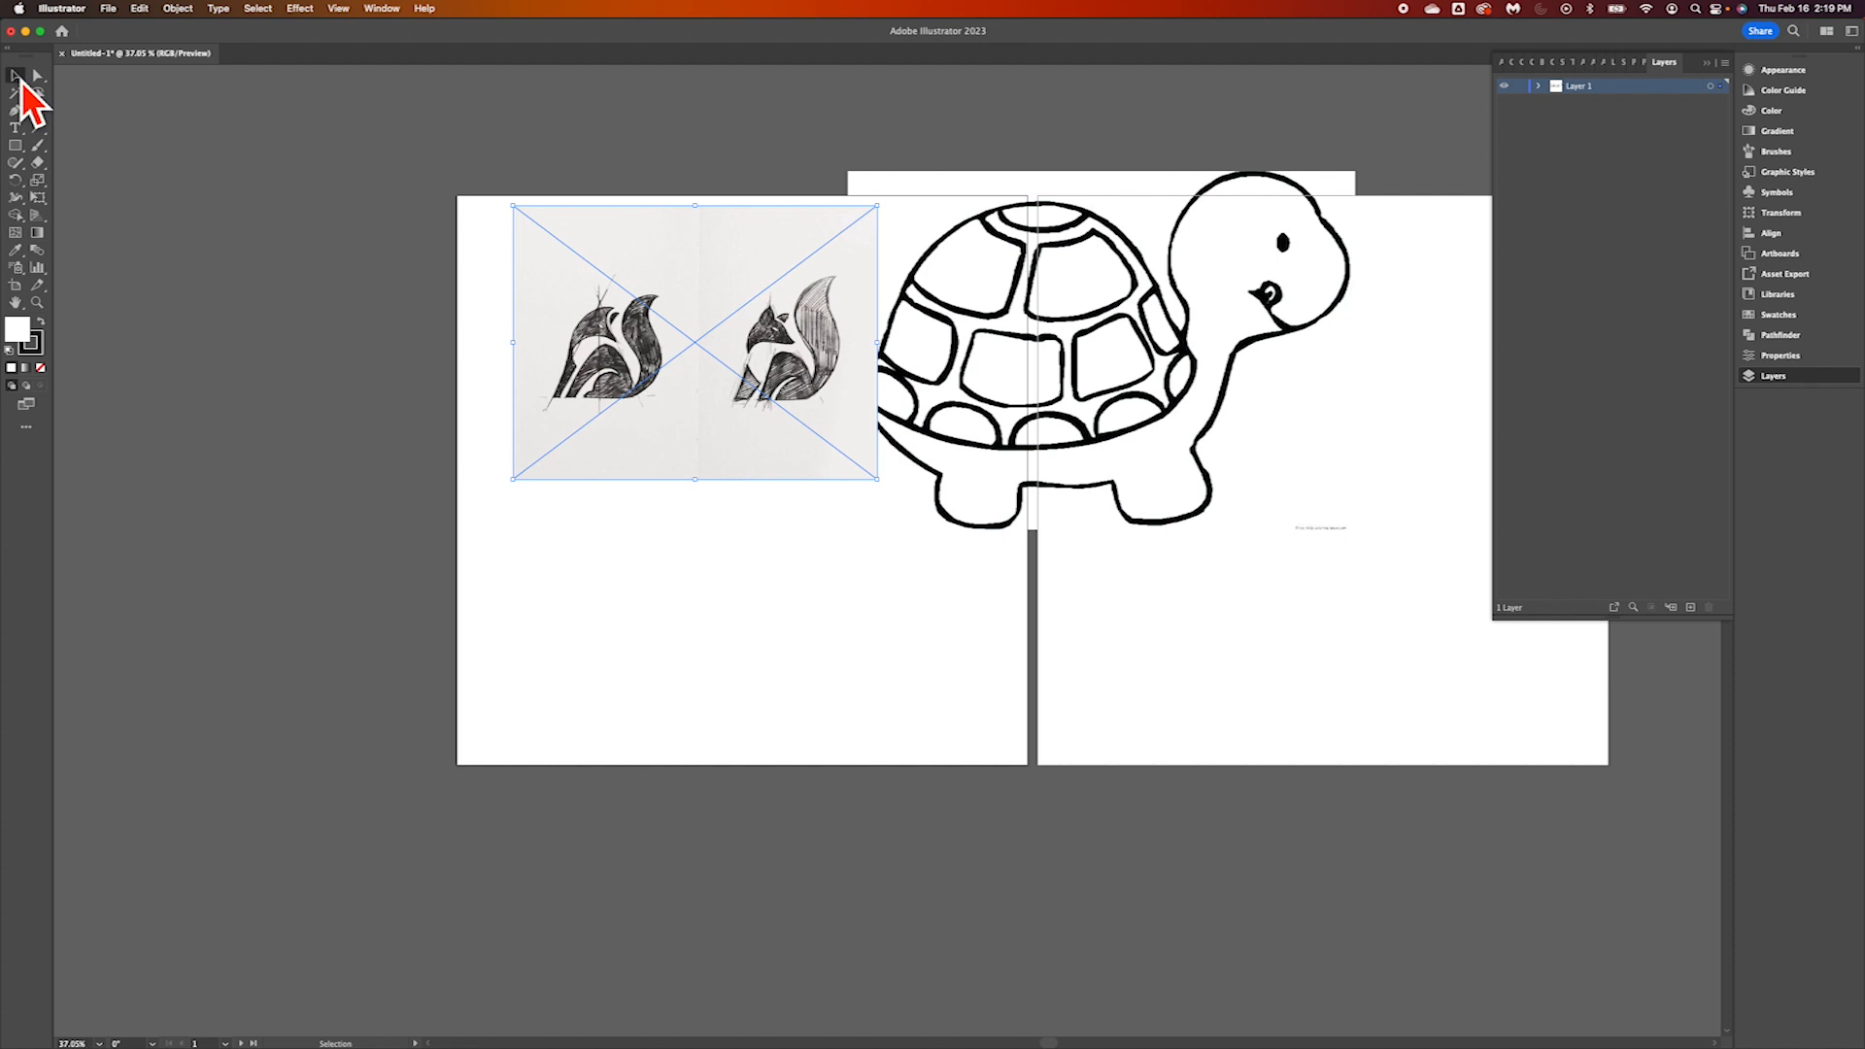
# Move the turtle image onto the second artboard and reposition the fox image within the first artboard
pyautogui.moveTo(749, 415)
pyautogui.mouseDown()
pyautogui.moveTo(699, 508)
pyautogui.moveTo(873, 575)
pyautogui.moveTo(774, 524)
pyautogui.mouseUp()
pyautogui.moveTo(1178, 354); pyautogui.dragTo(1410, 522)
pyautogui.keyDown('shift'); pyautogui.click(785, 466); pyautogui.keyUp('shift')
pyautogui.moveTo(780, 451); pyautogui.dragTo(768, 393)
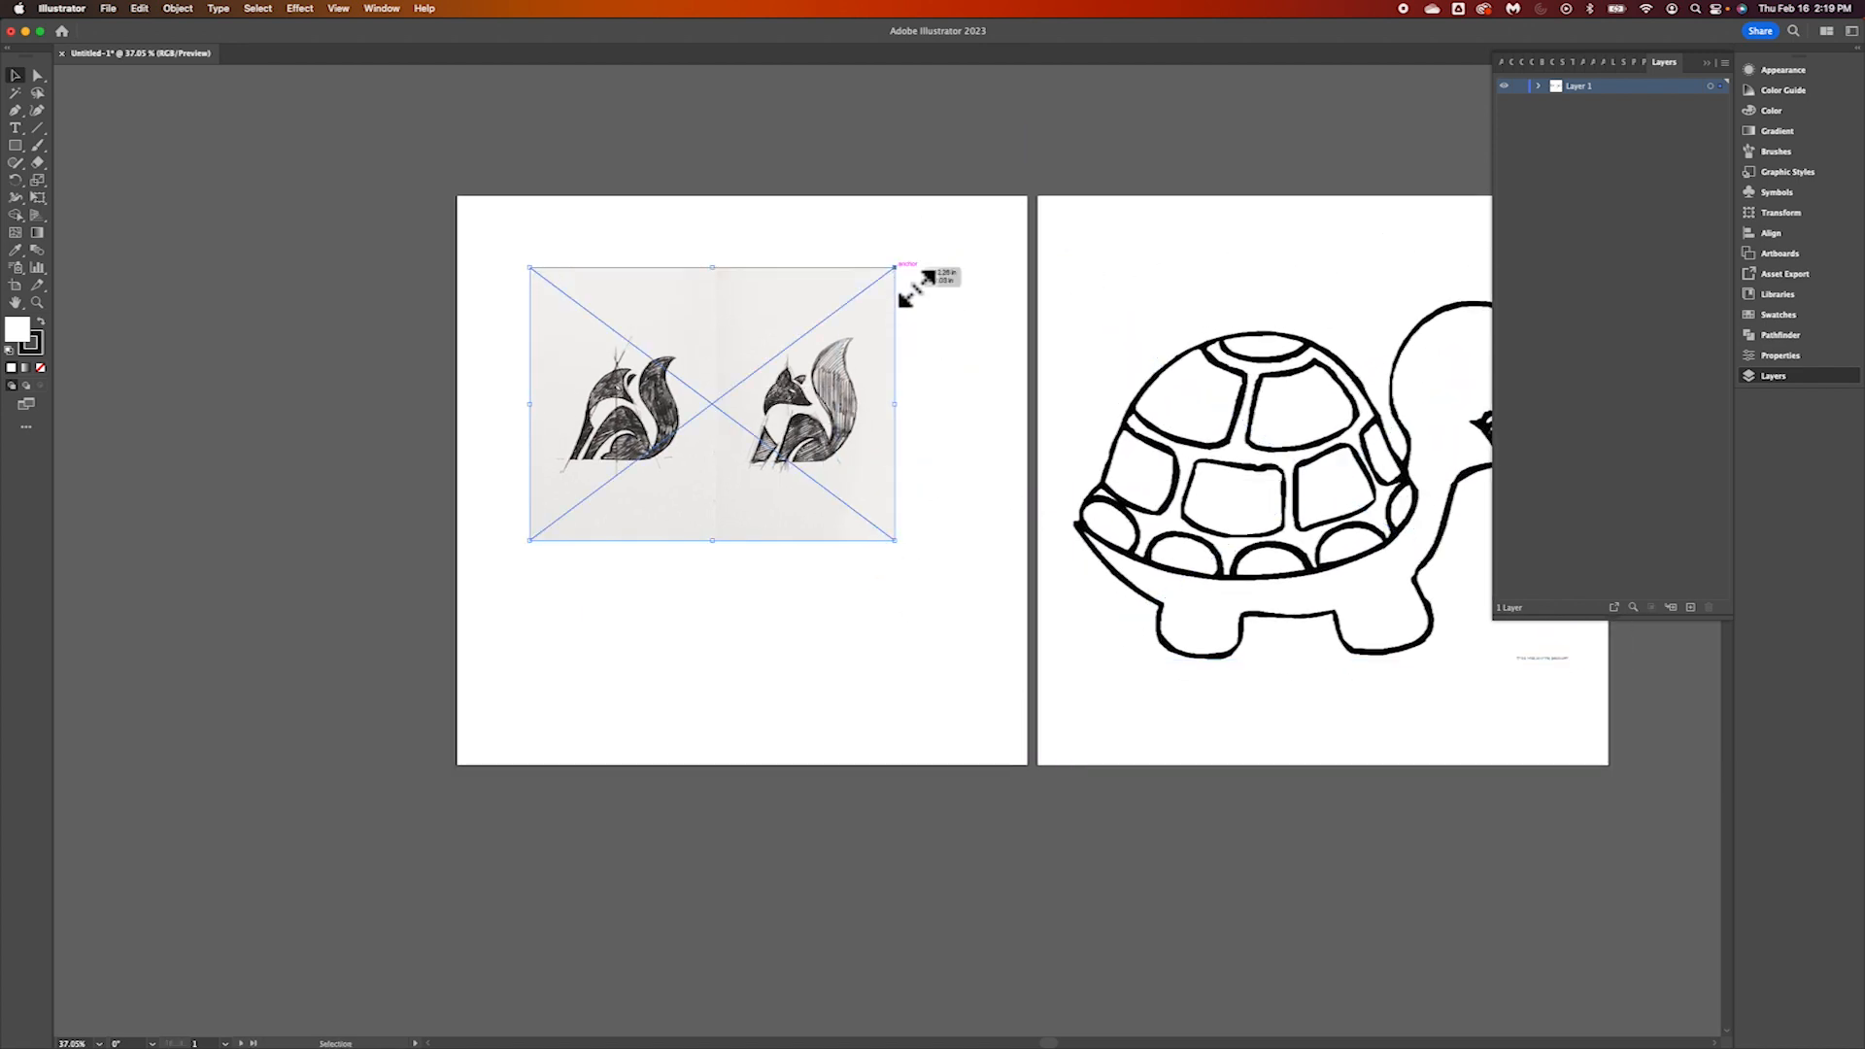
# Enlarge the fox image proportionally, center it roughly on the first artboard and deselect it
pyautogui.moveTo(917, 289)
pyautogui.mouseDown()
pyautogui.moveTo(1175, 172)
pyautogui.moveTo(1137, 184)
pyautogui.mouseUp()
pyautogui.moveTo(911, 356)
pyautogui.mouseDown()
pyautogui.moveTo(833, 492)
pyautogui.moveTo(878, 466)
pyautogui.moveTo(857, 439)
pyautogui.mouseUp()
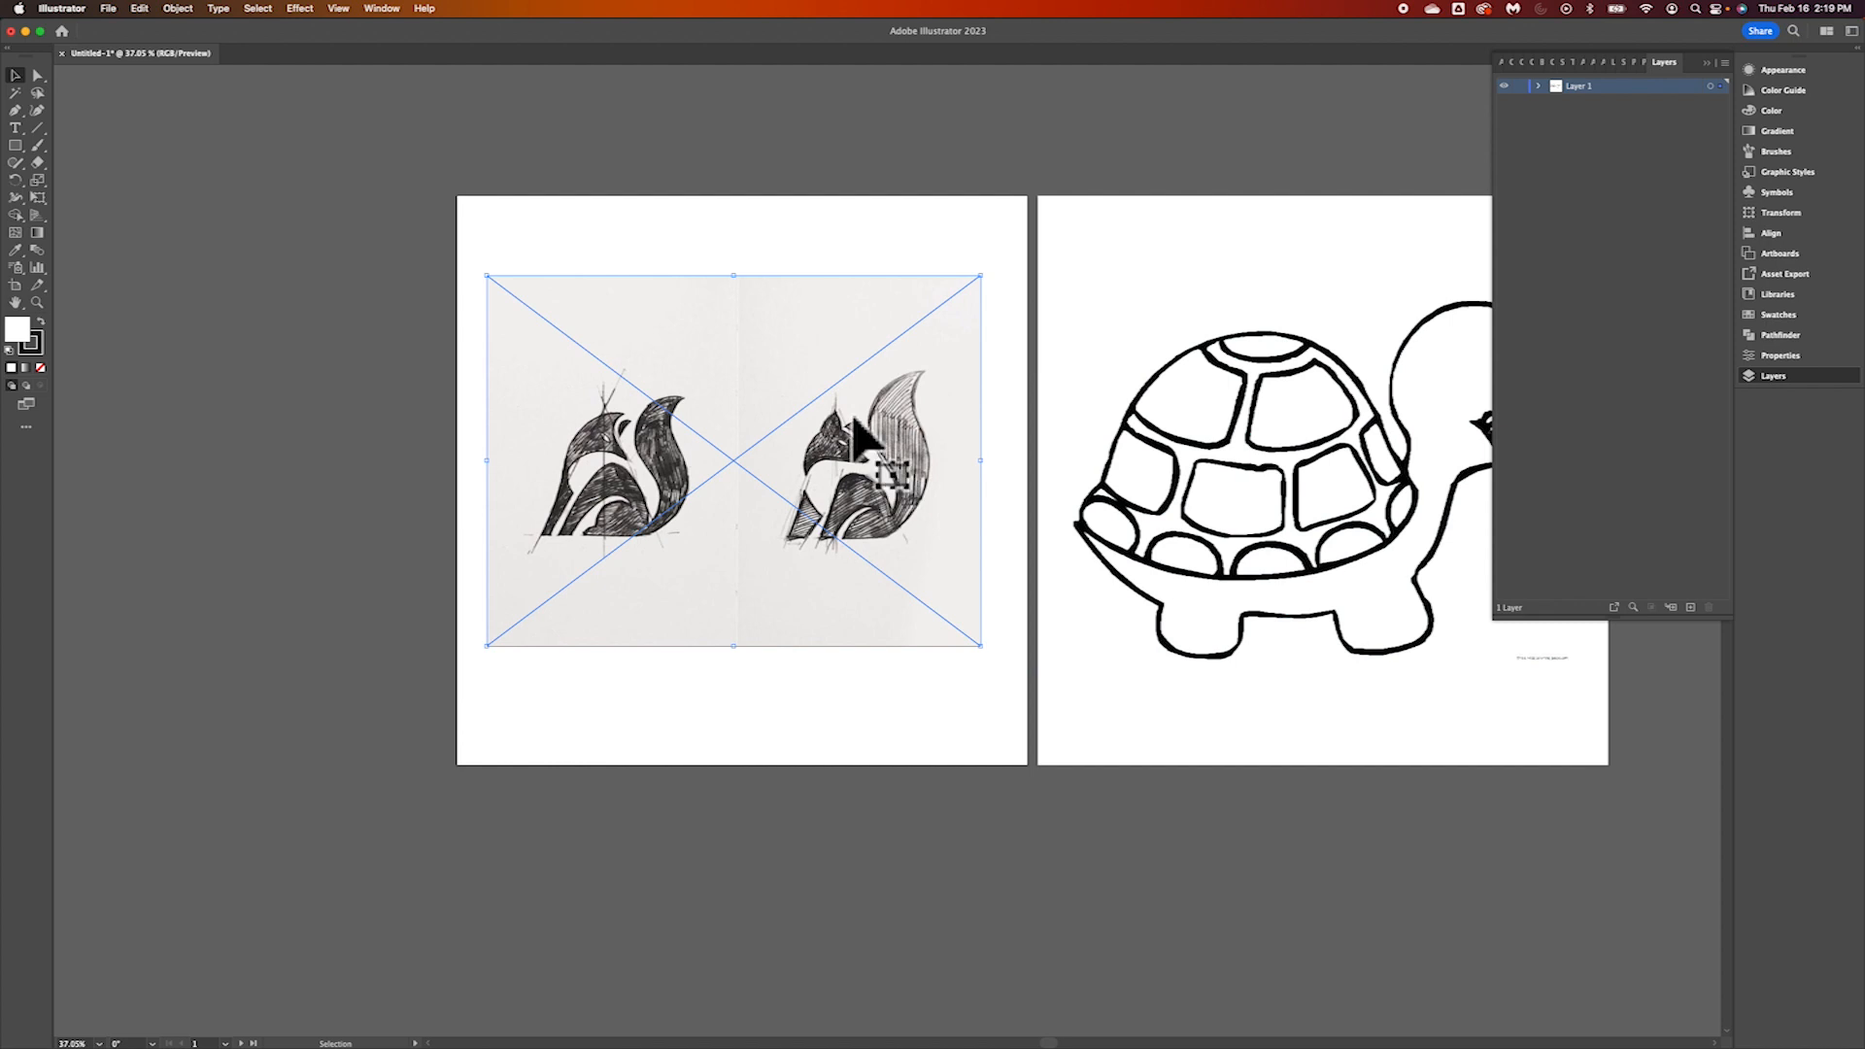
pyautogui.click(814, 229)
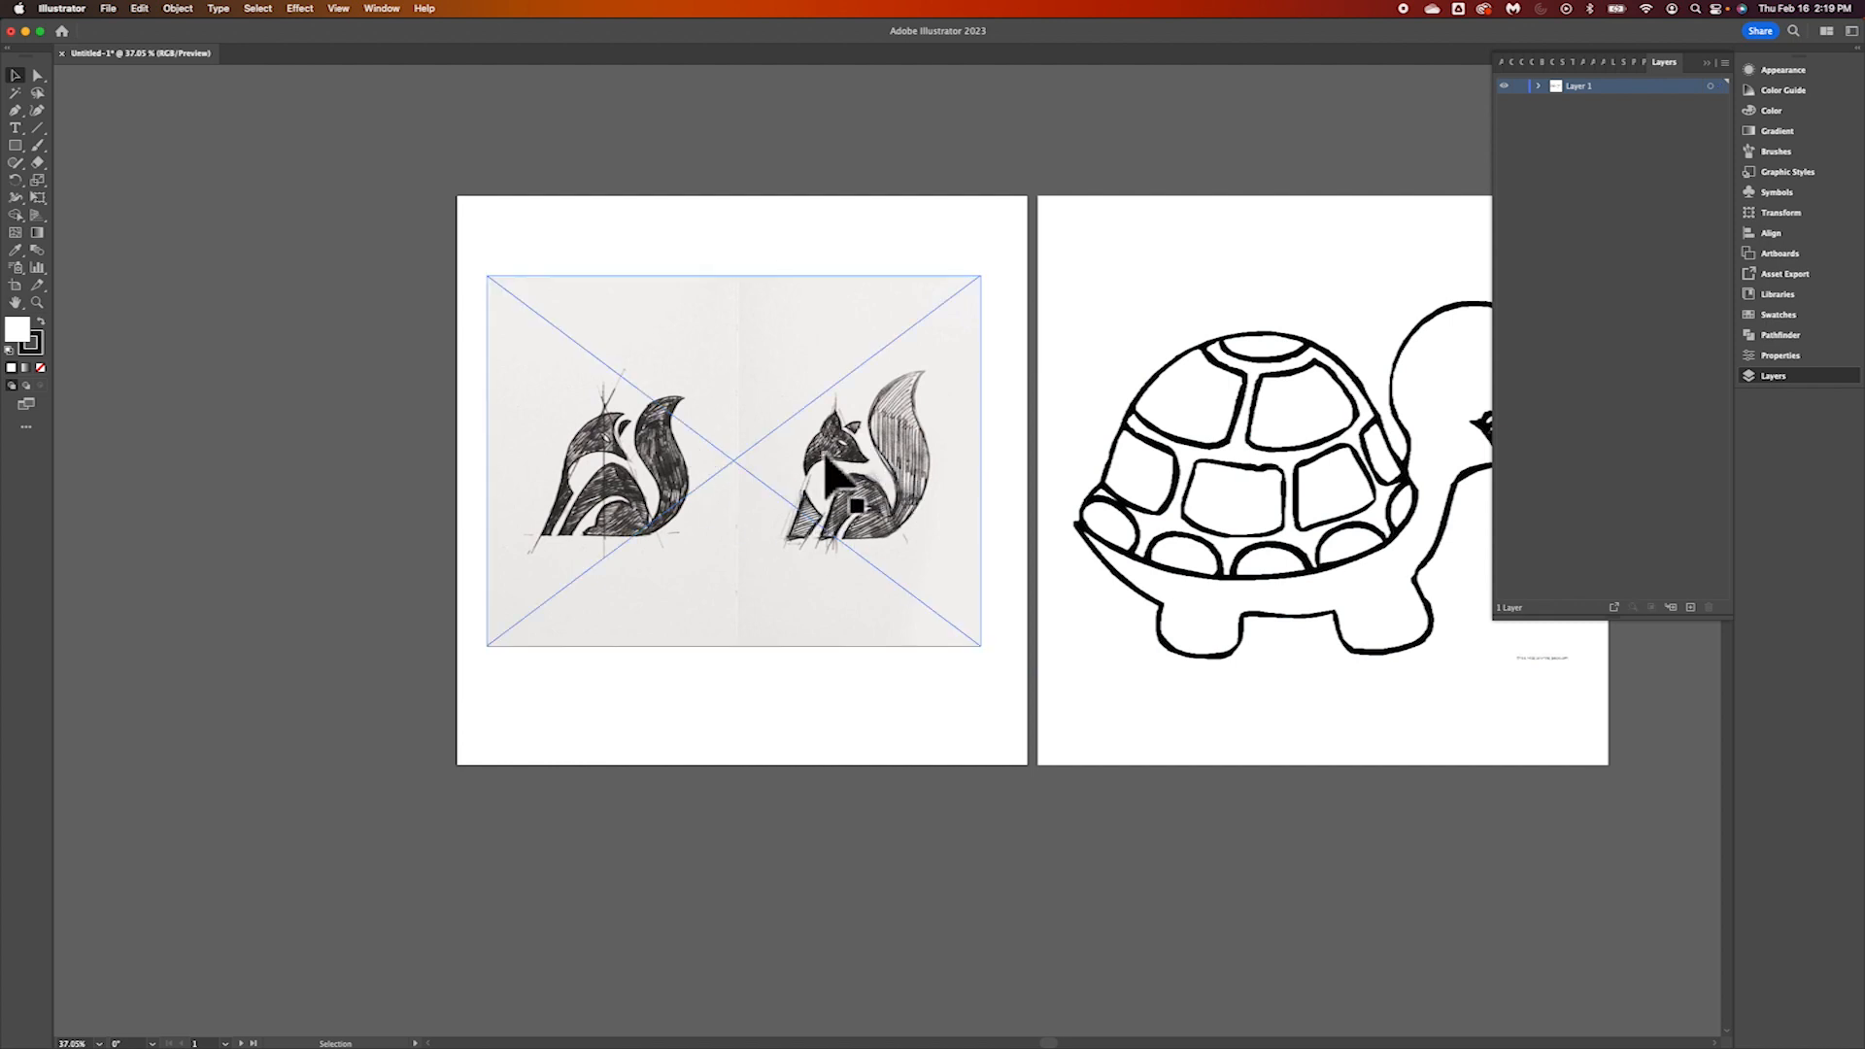
pyautogui.hscroll(4, 932, 492)
pyautogui.scroll(-1, 933, 492)
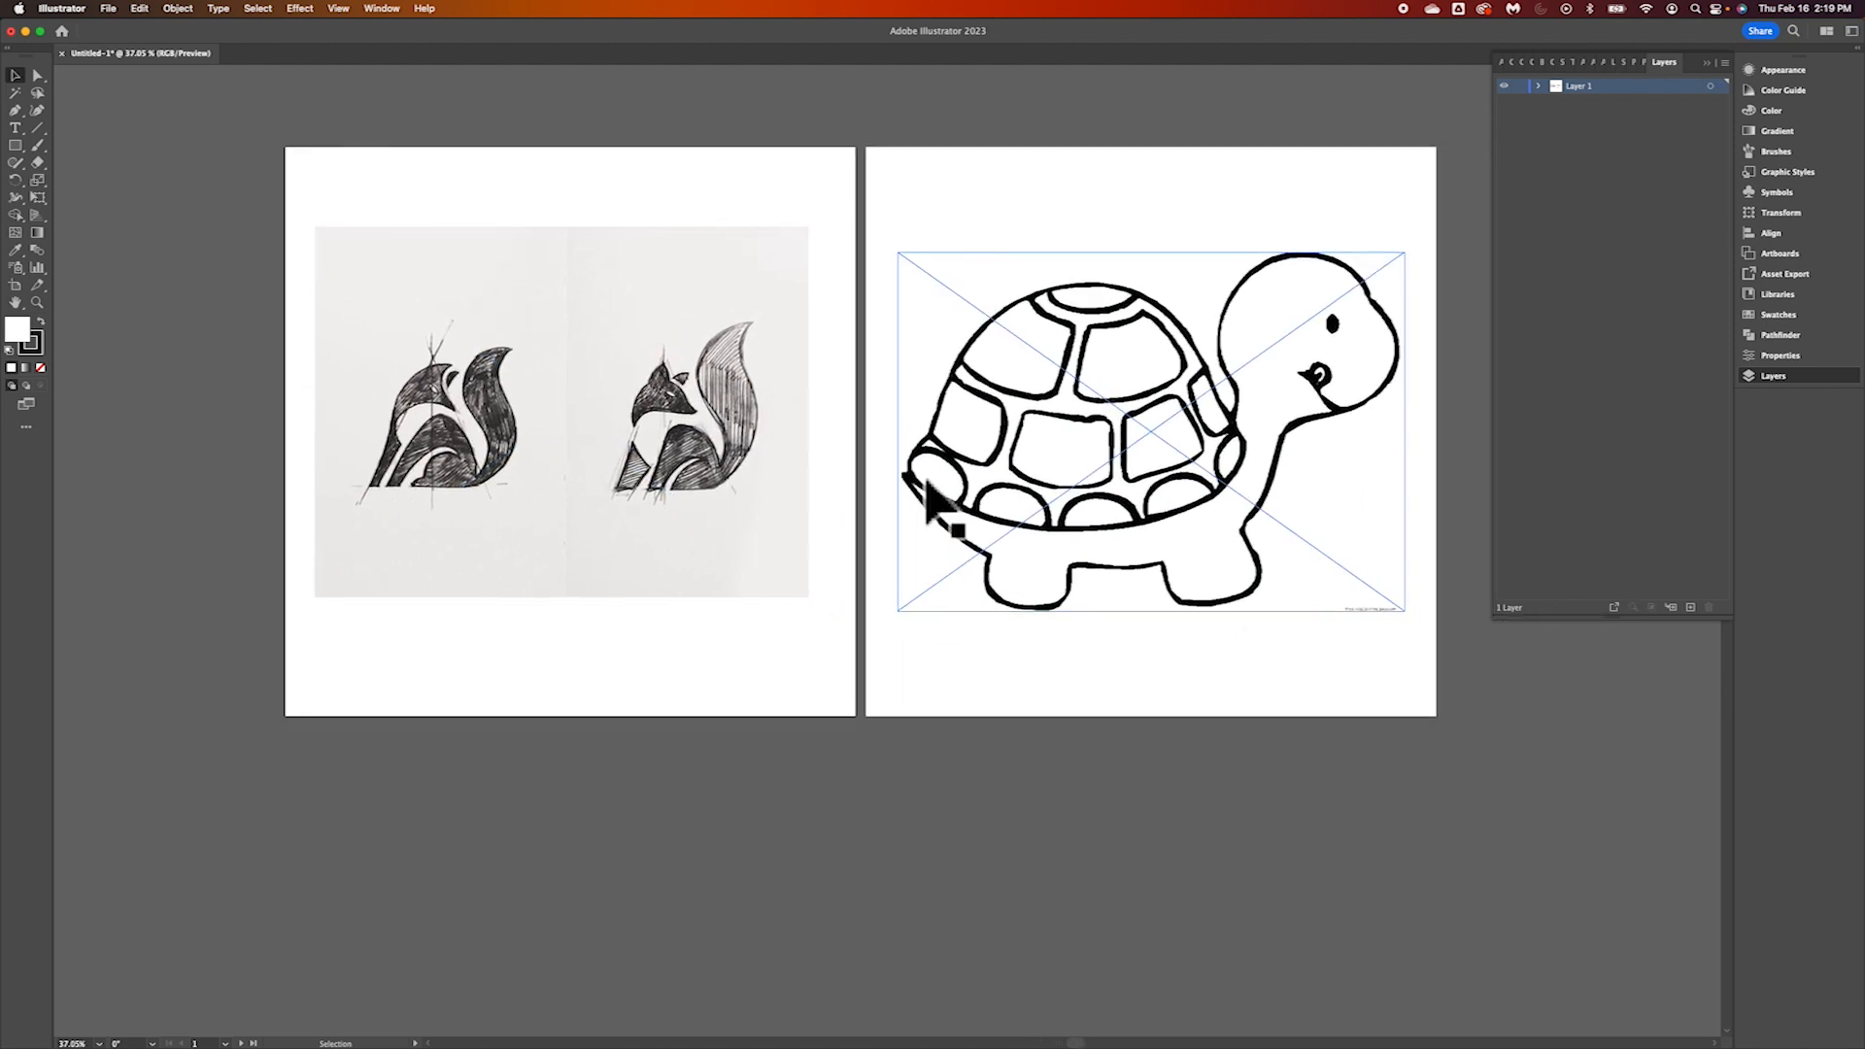
pyautogui.hscroll(2, 927, 496)
pyautogui.scroll(1, 927, 496)
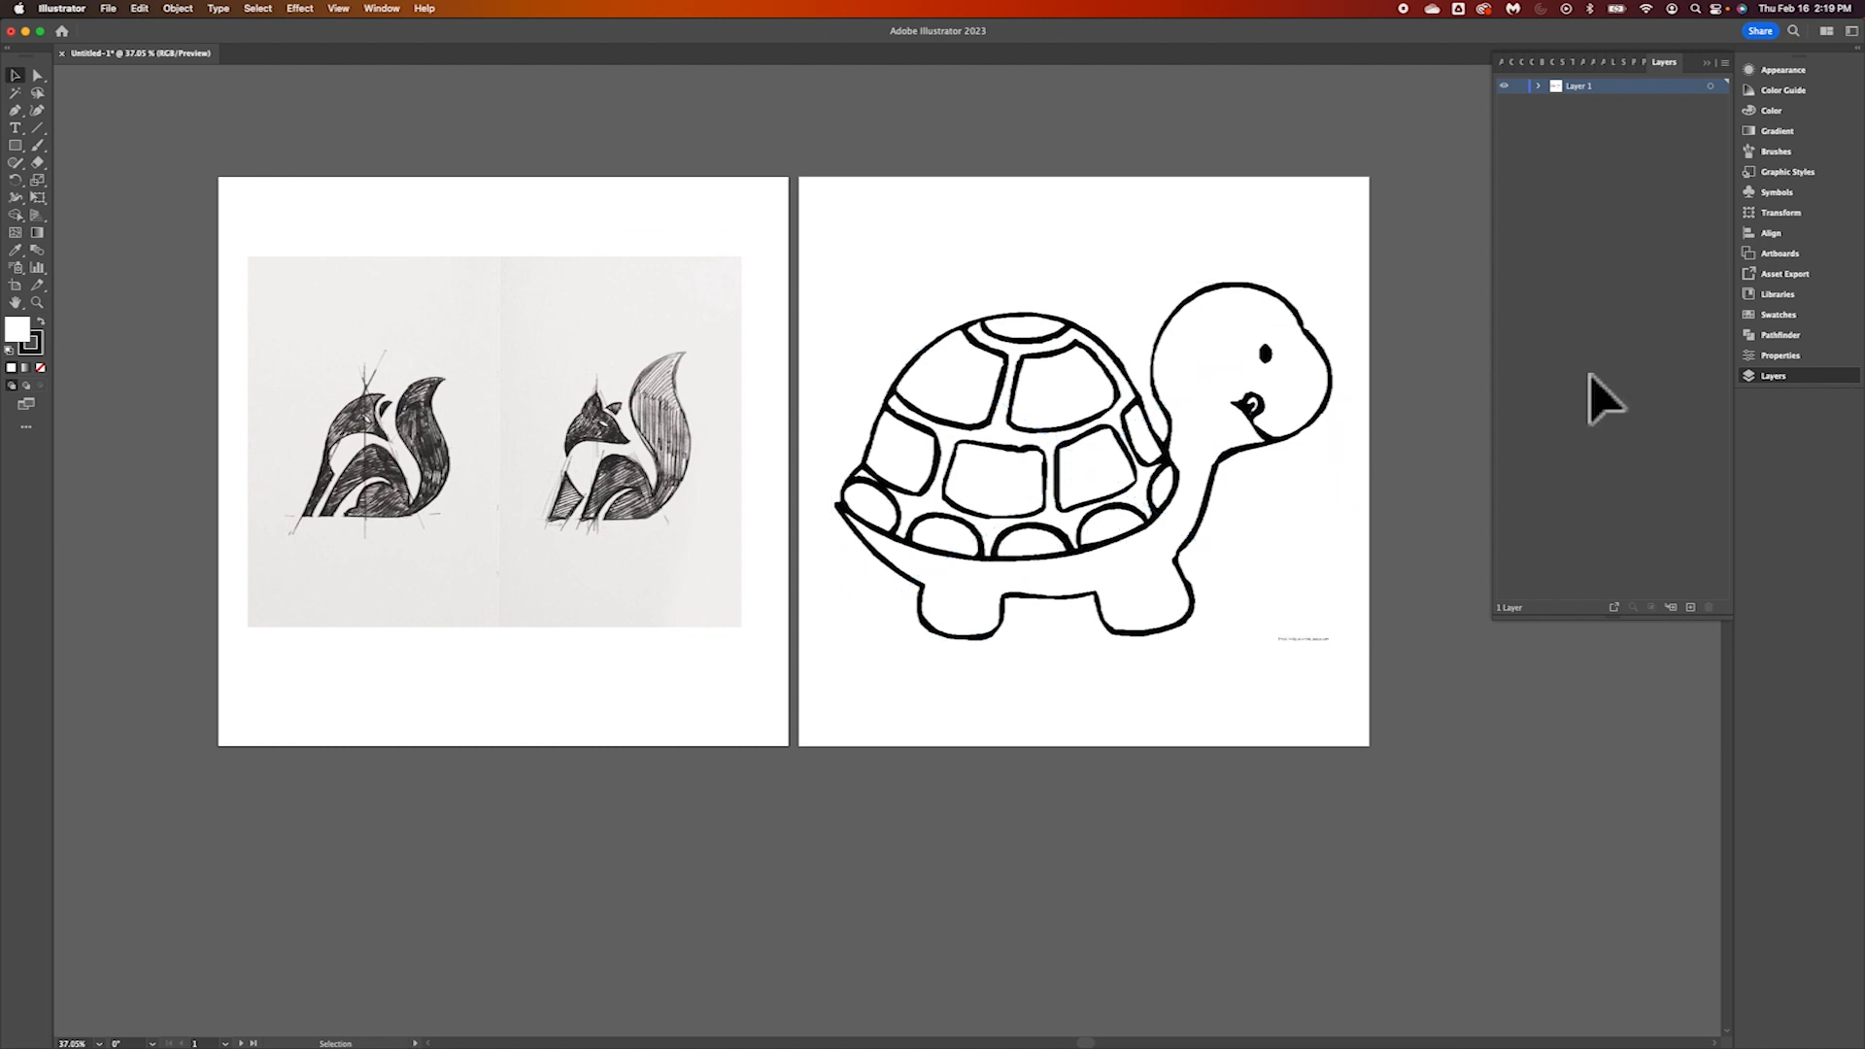
# Expand Layer 1 to examine the linked image files it contains
pyautogui.click(1570, 156)
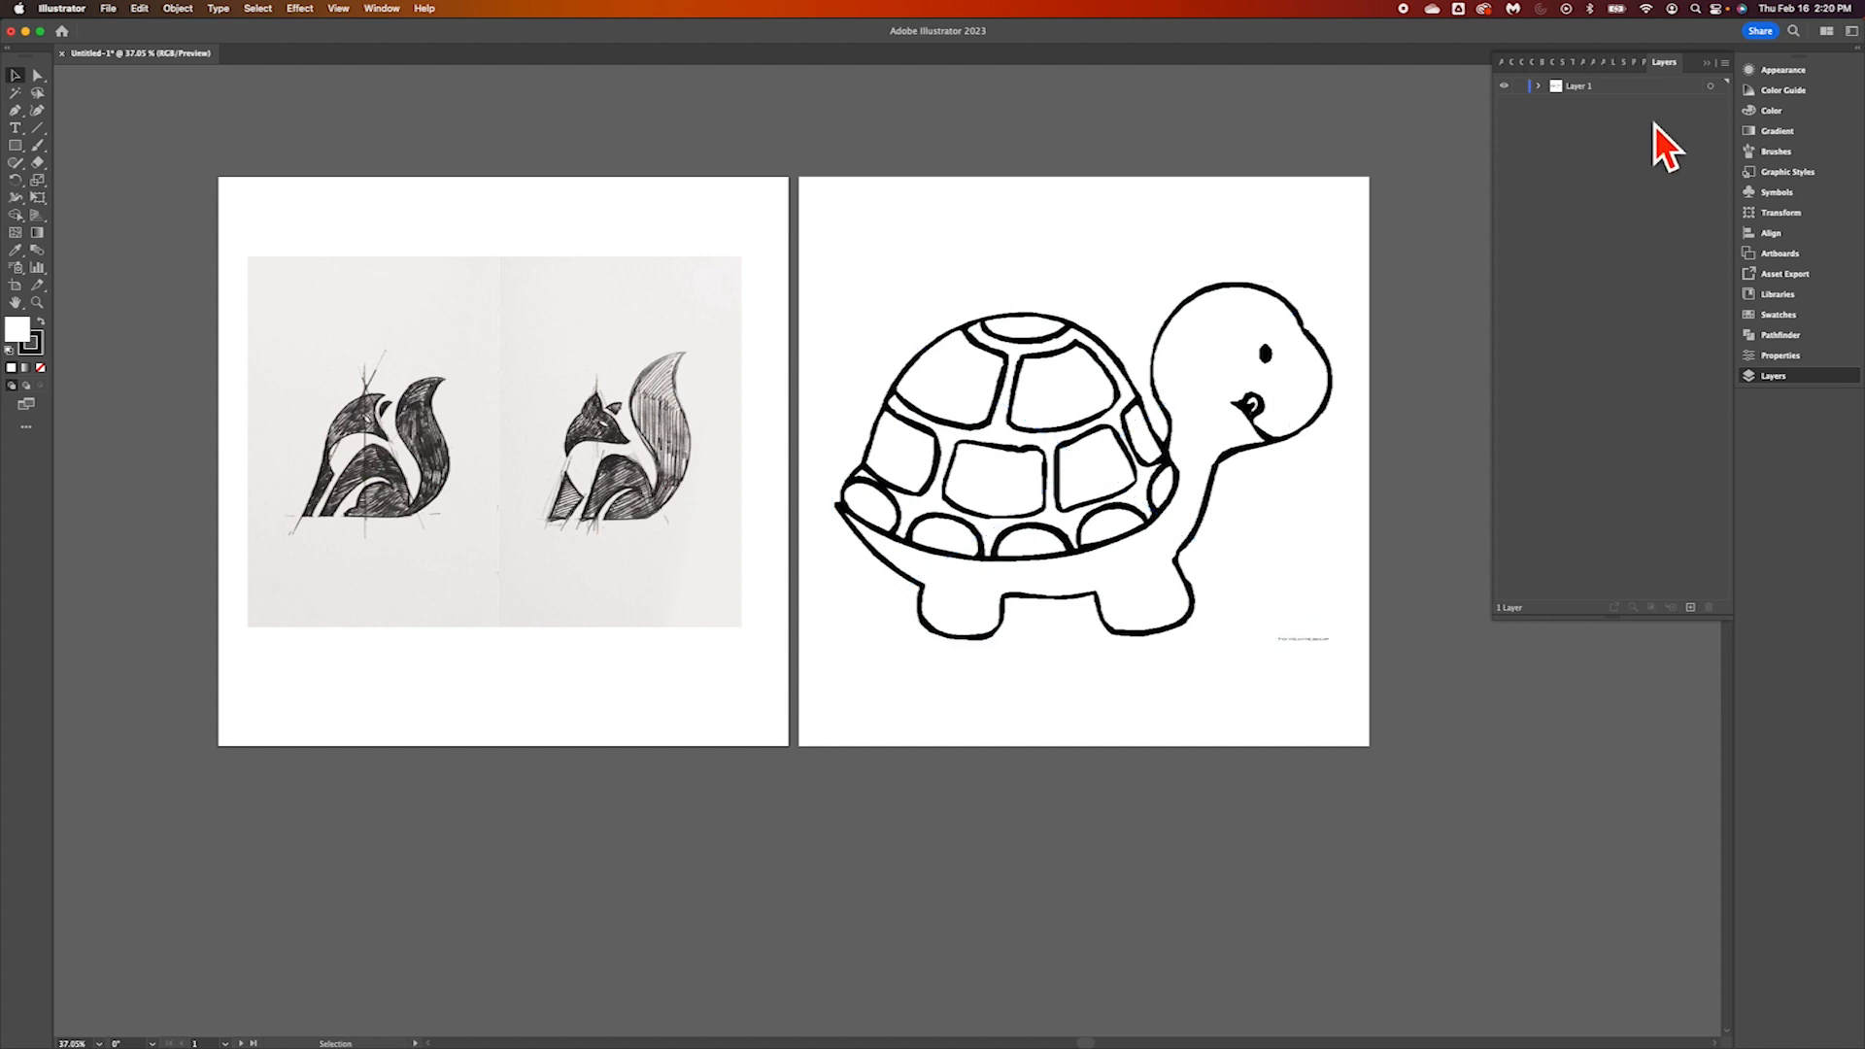
pyautogui.click(1540, 86)
pyautogui.click(1608, 121)
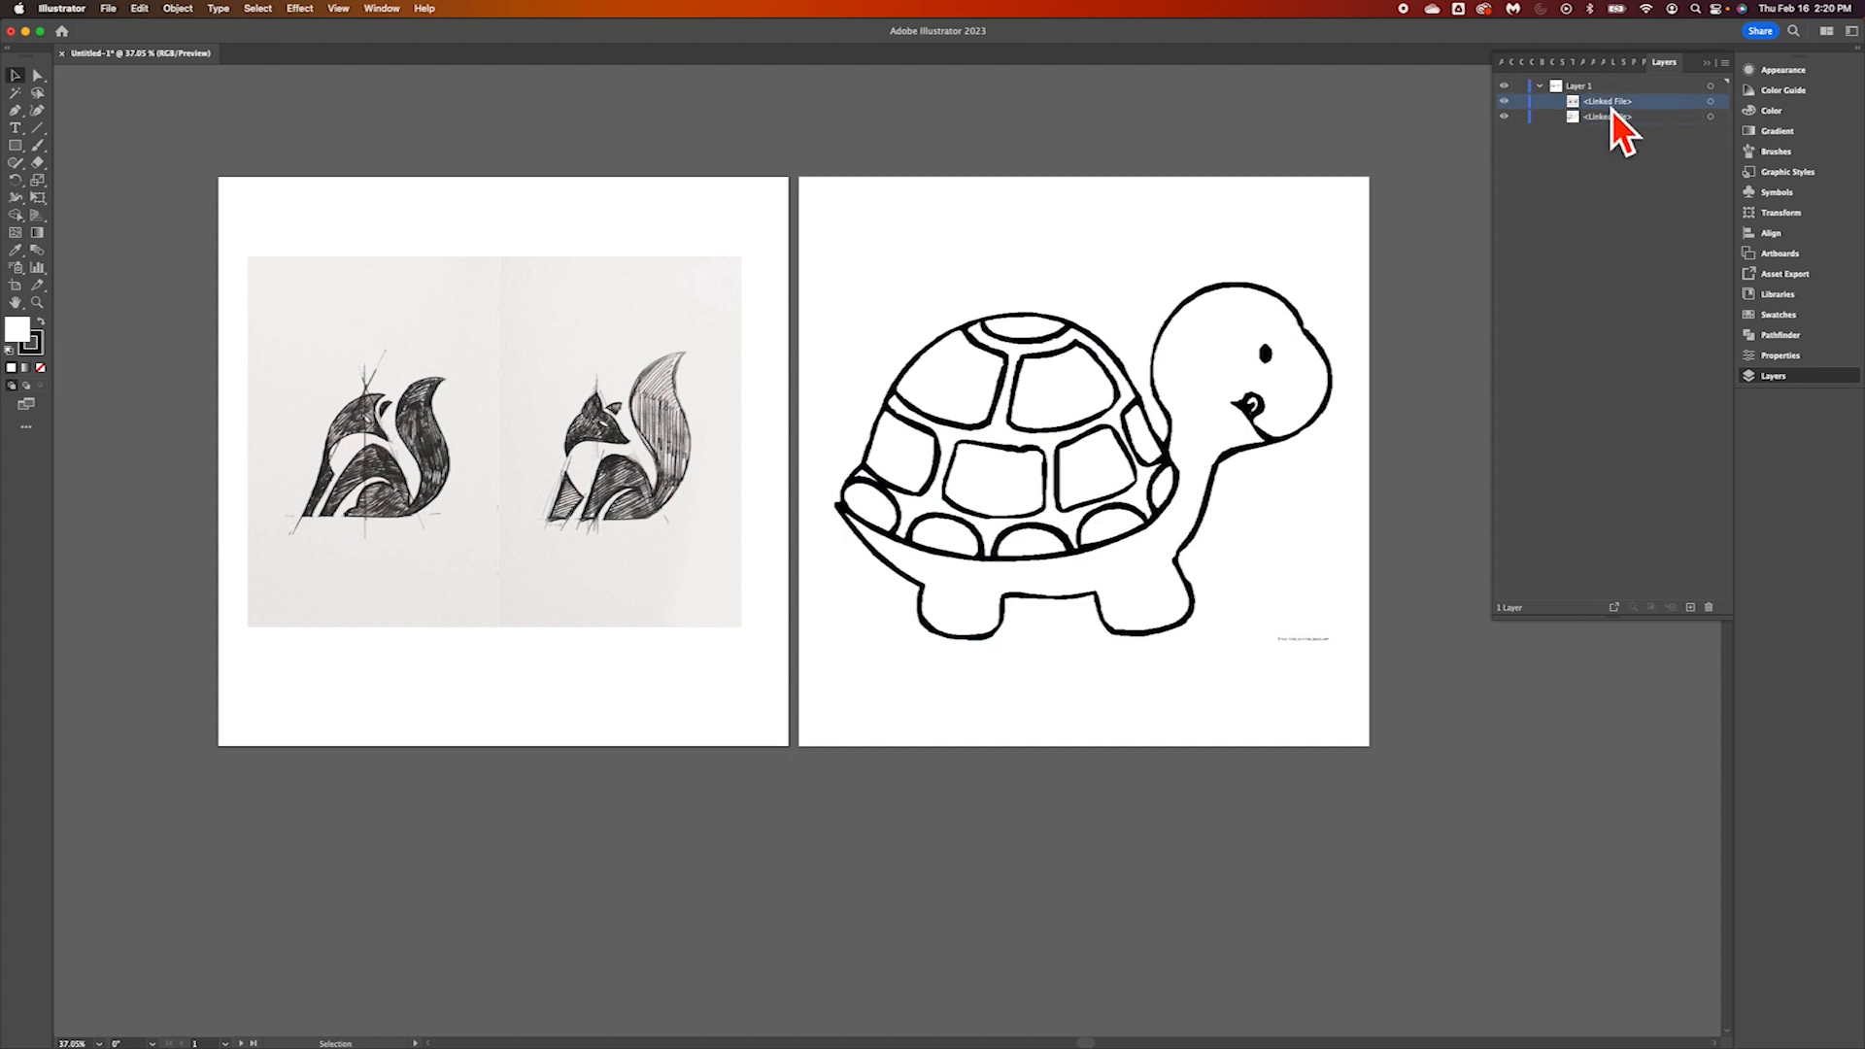
# Lower the opacity of the fox image to about 40%
pyautogui.click(1783, 71)
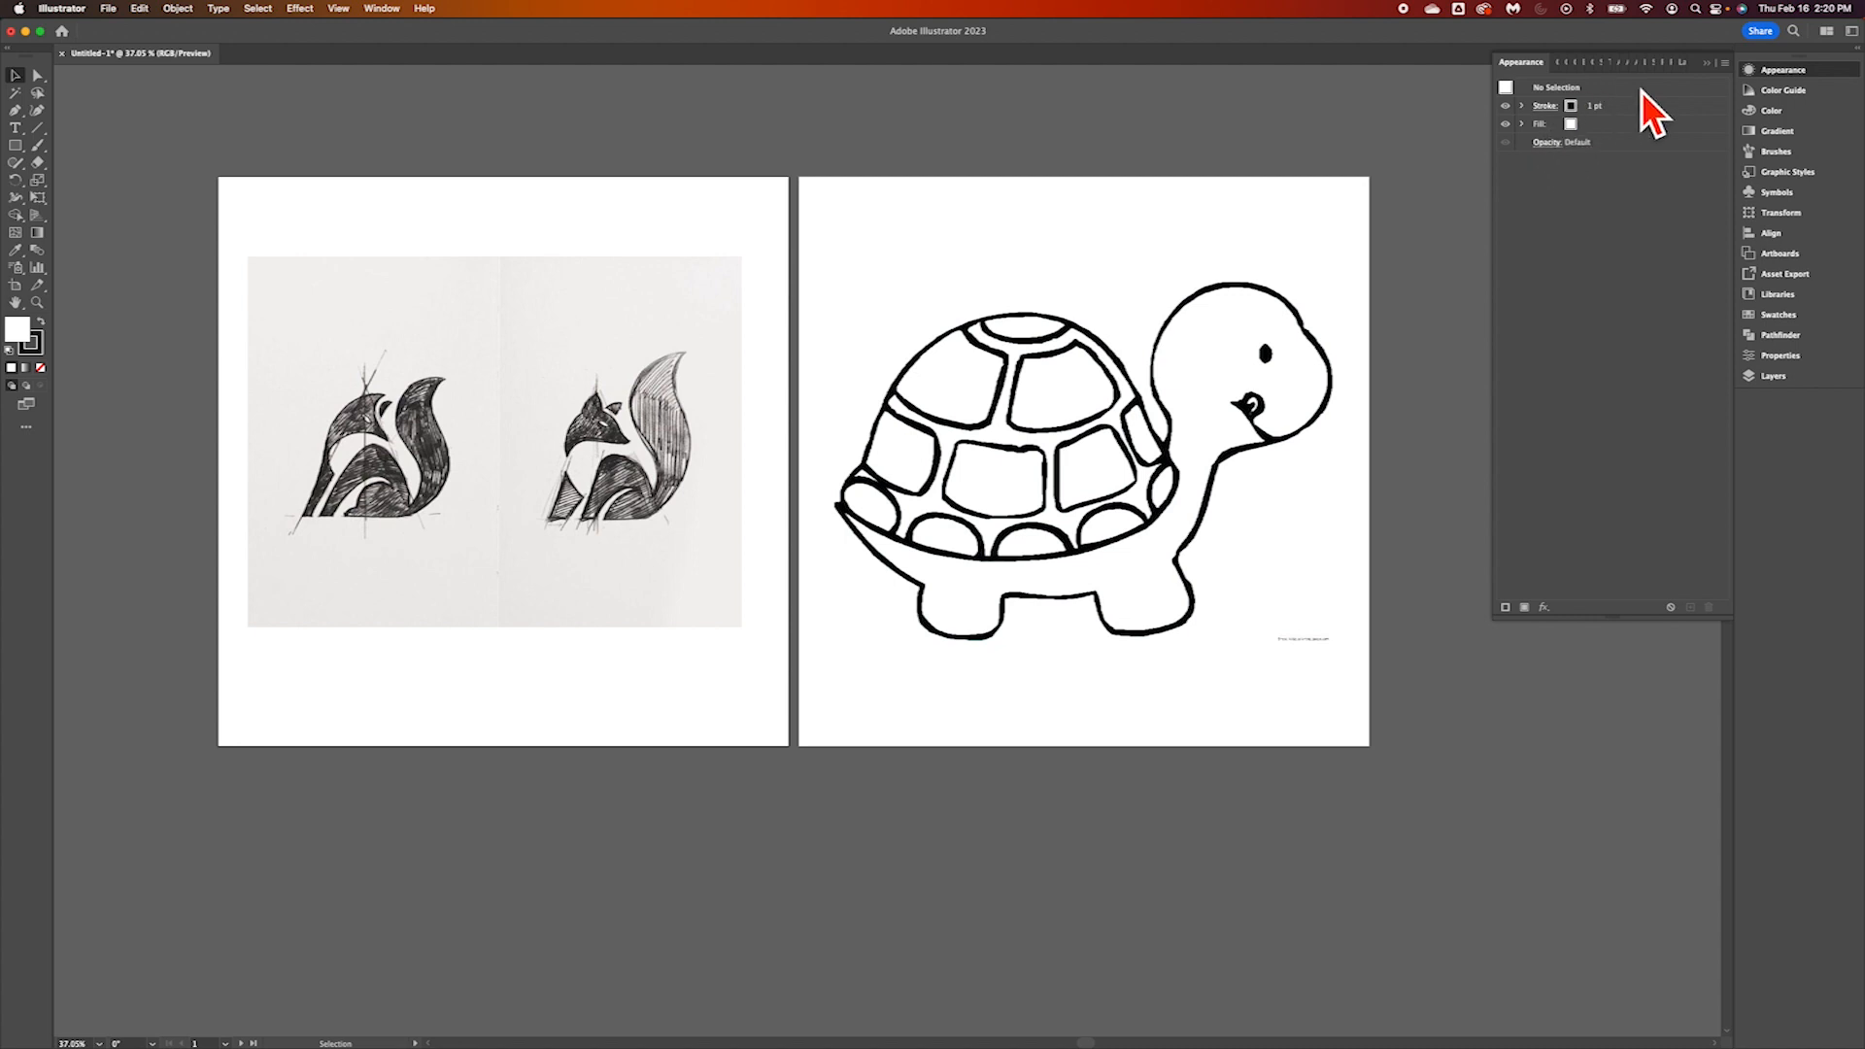
pyautogui.click(722, 338)
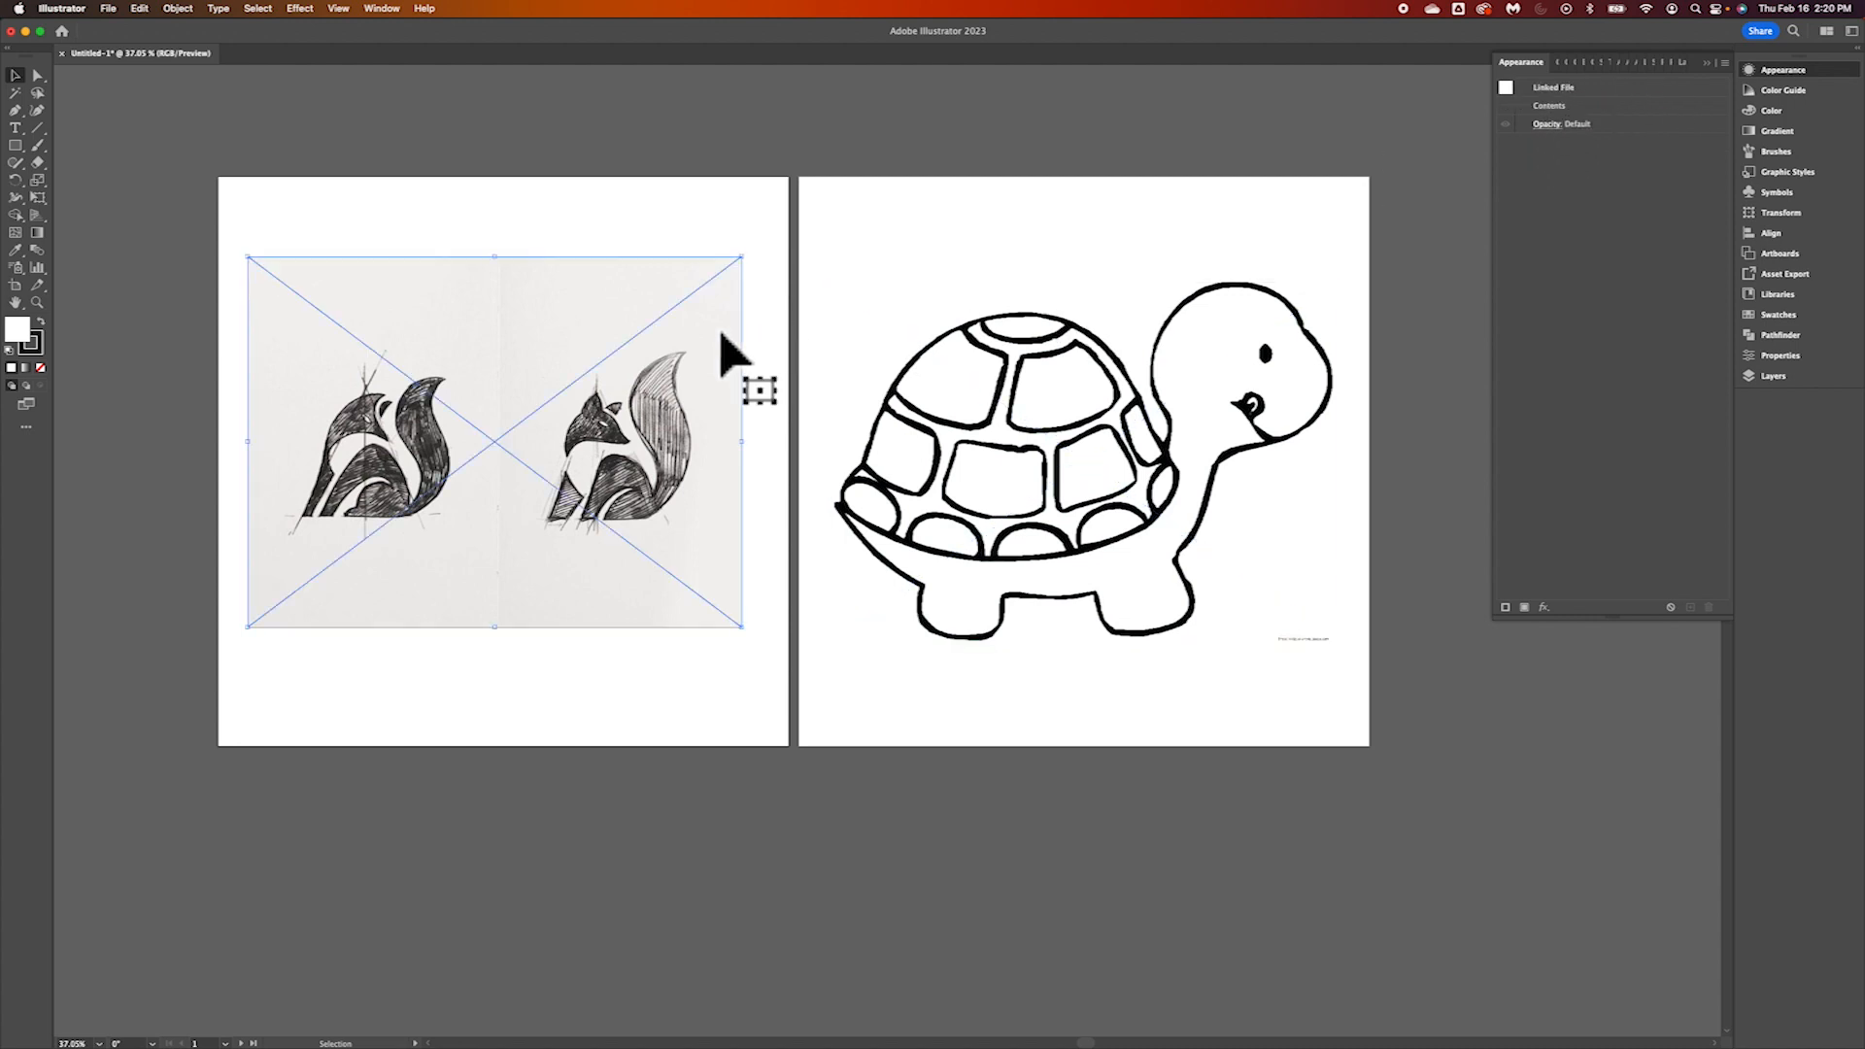
pyautogui.click(1554, 128)
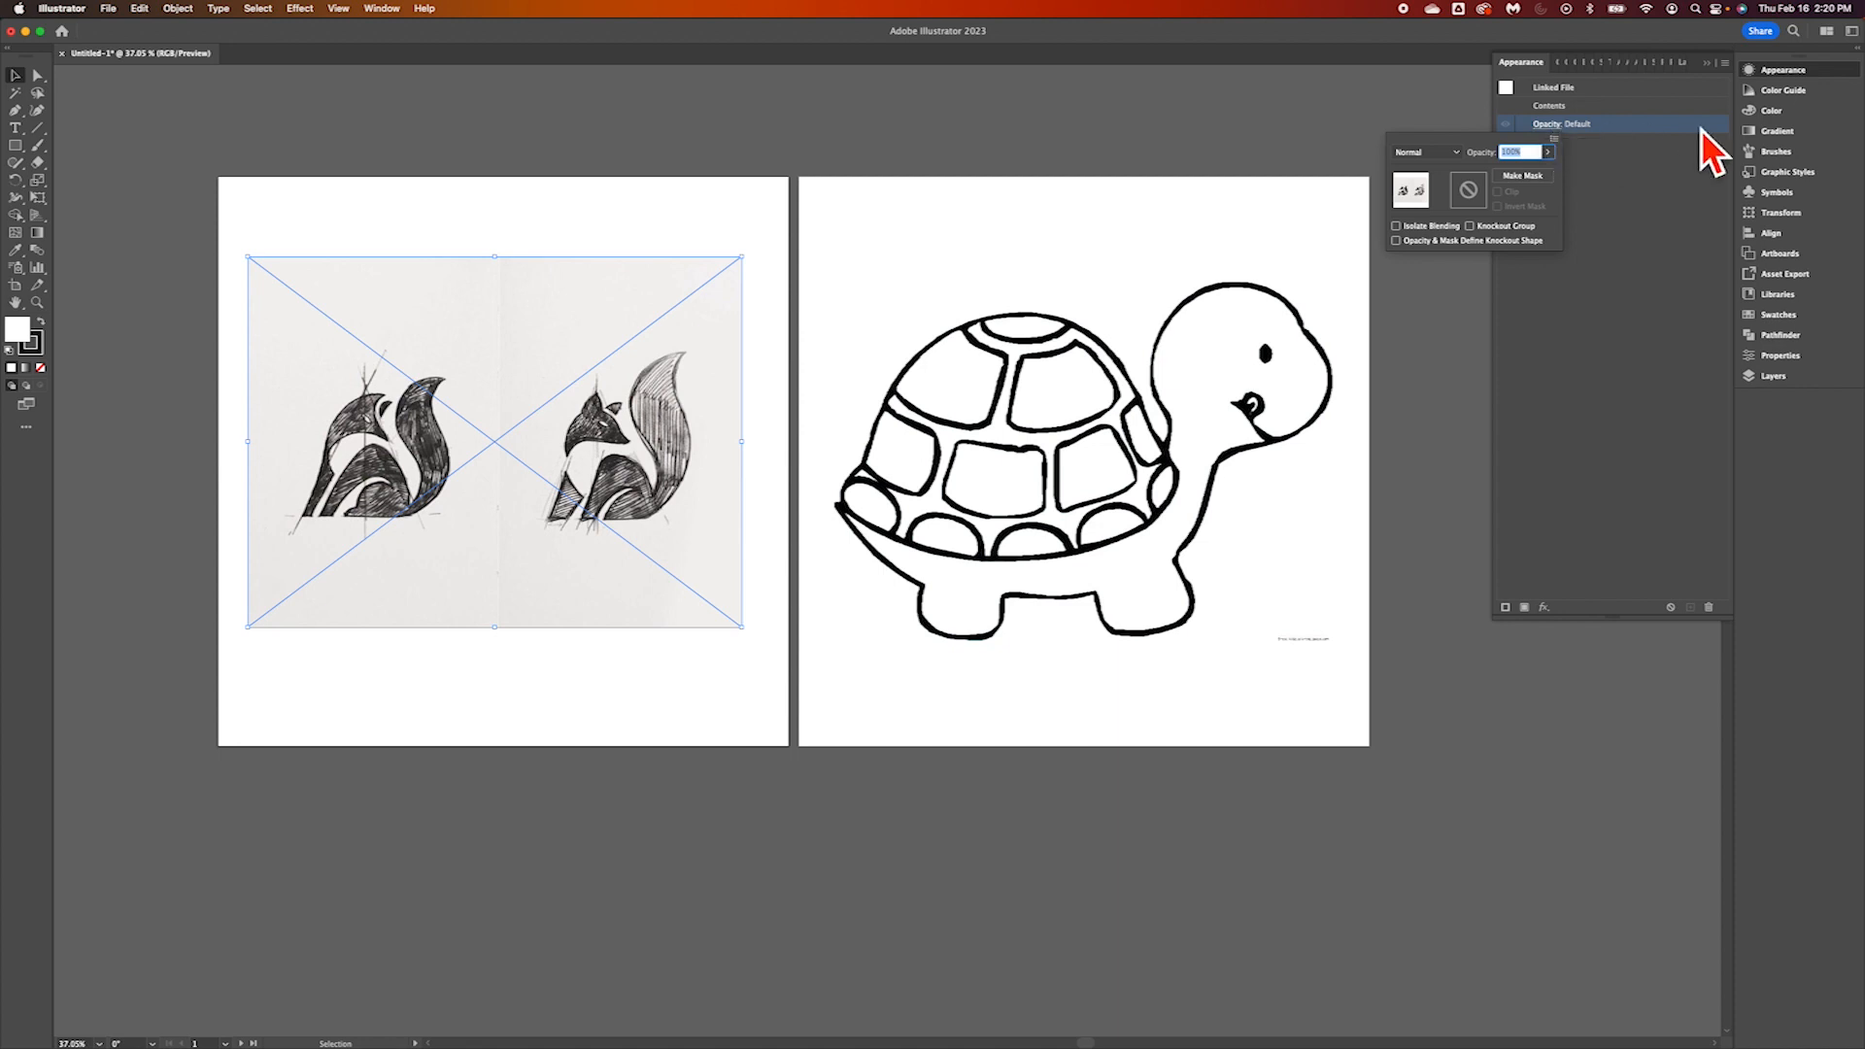
pyautogui.click(1548, 153)
pyautogui.moveTo(1552, 173)
pyautogui.mouseDown()
pyautogui.moveTo(1504, 173)
pyautogui.moveTo(1520, 177)
pyautogui.mouseUp()
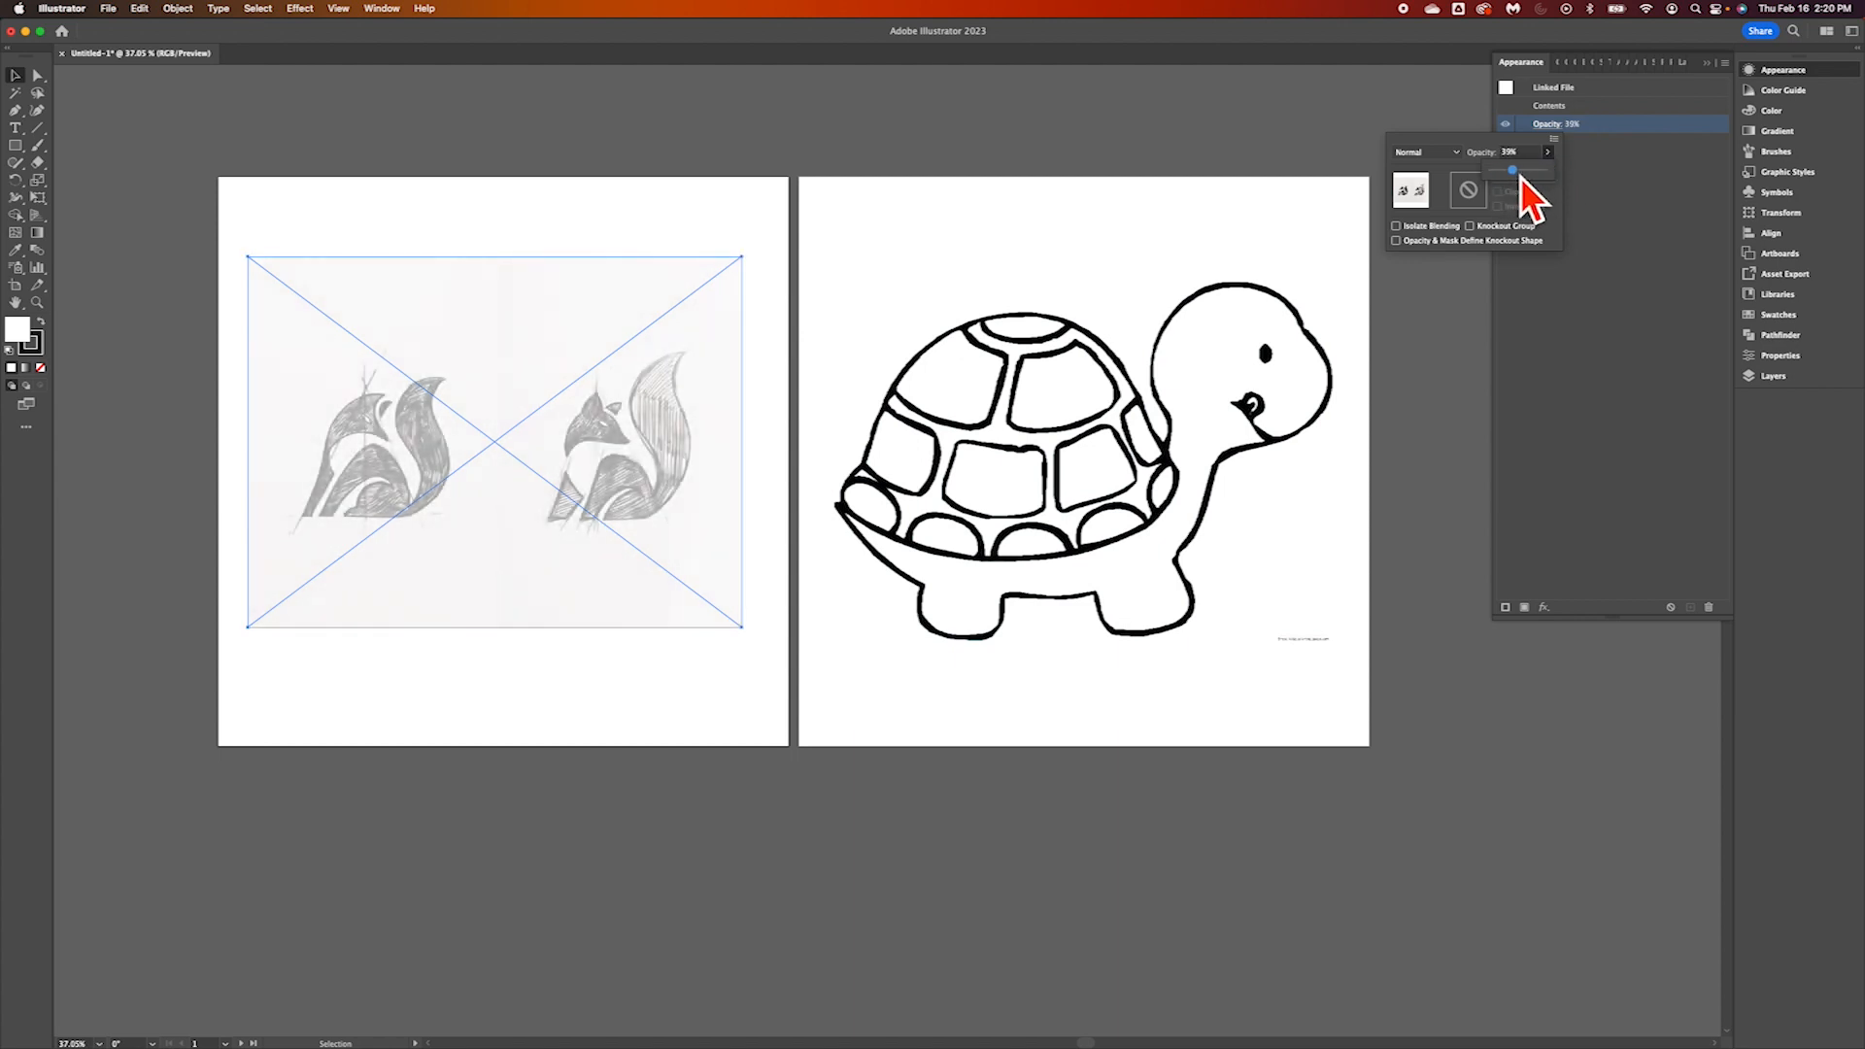
# Lower the opacity of the turtle image to 40%
pyautogui.click(1107, 437)
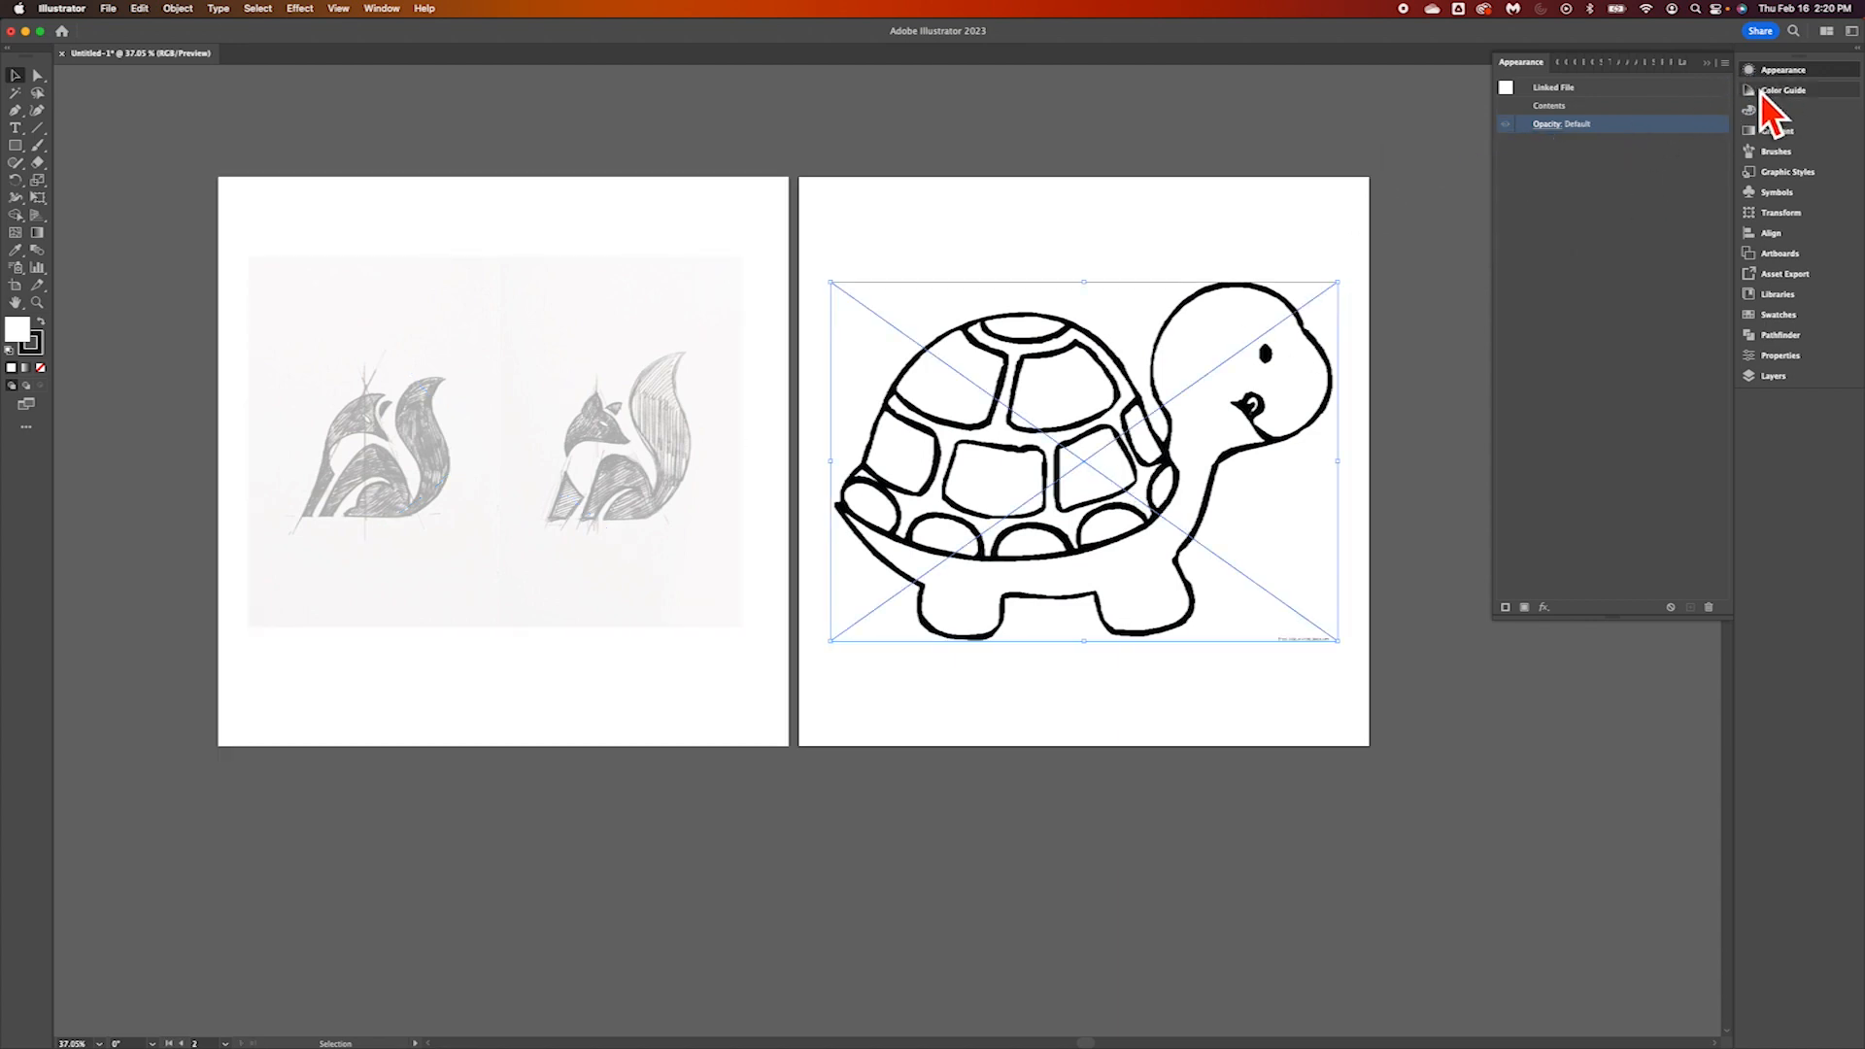
pyautogui.click(1547, 124)
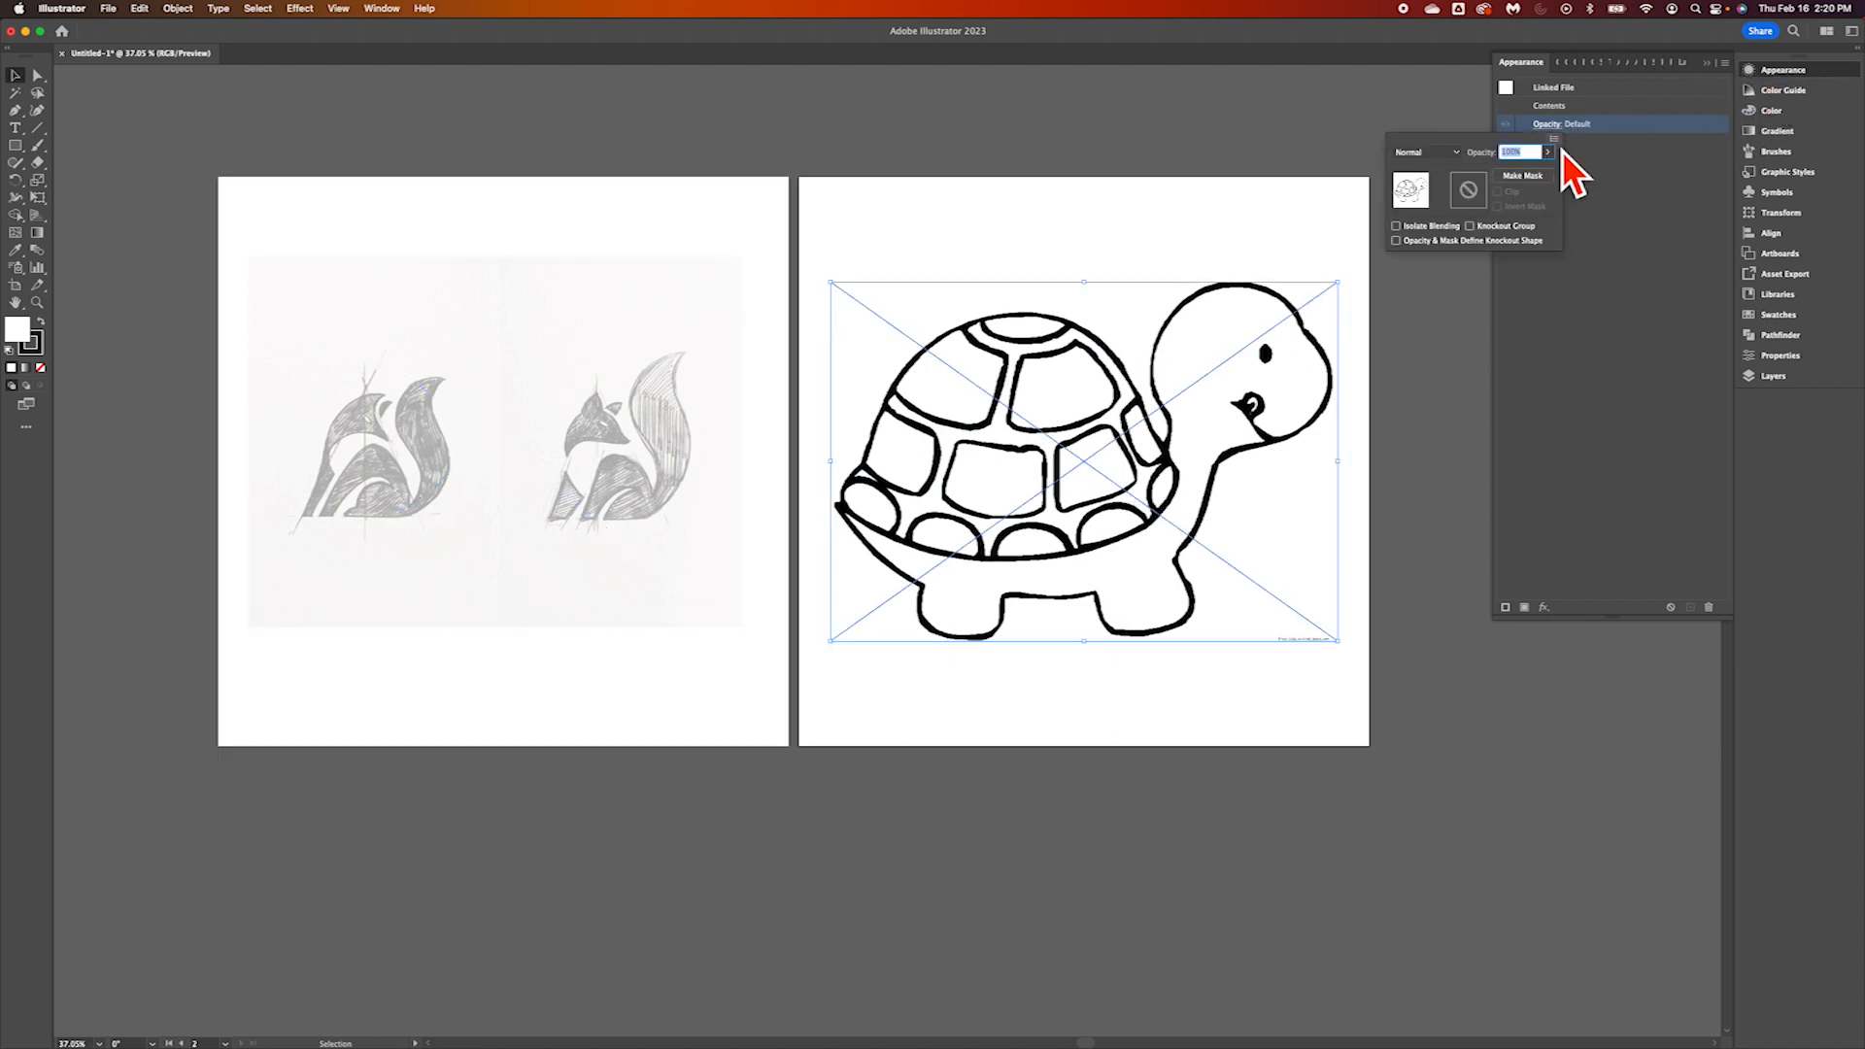
pyautogui.click(1554, 160)
pyautogui.moveTo(1552, 178); pyautogui.dragTo(1521, 182)
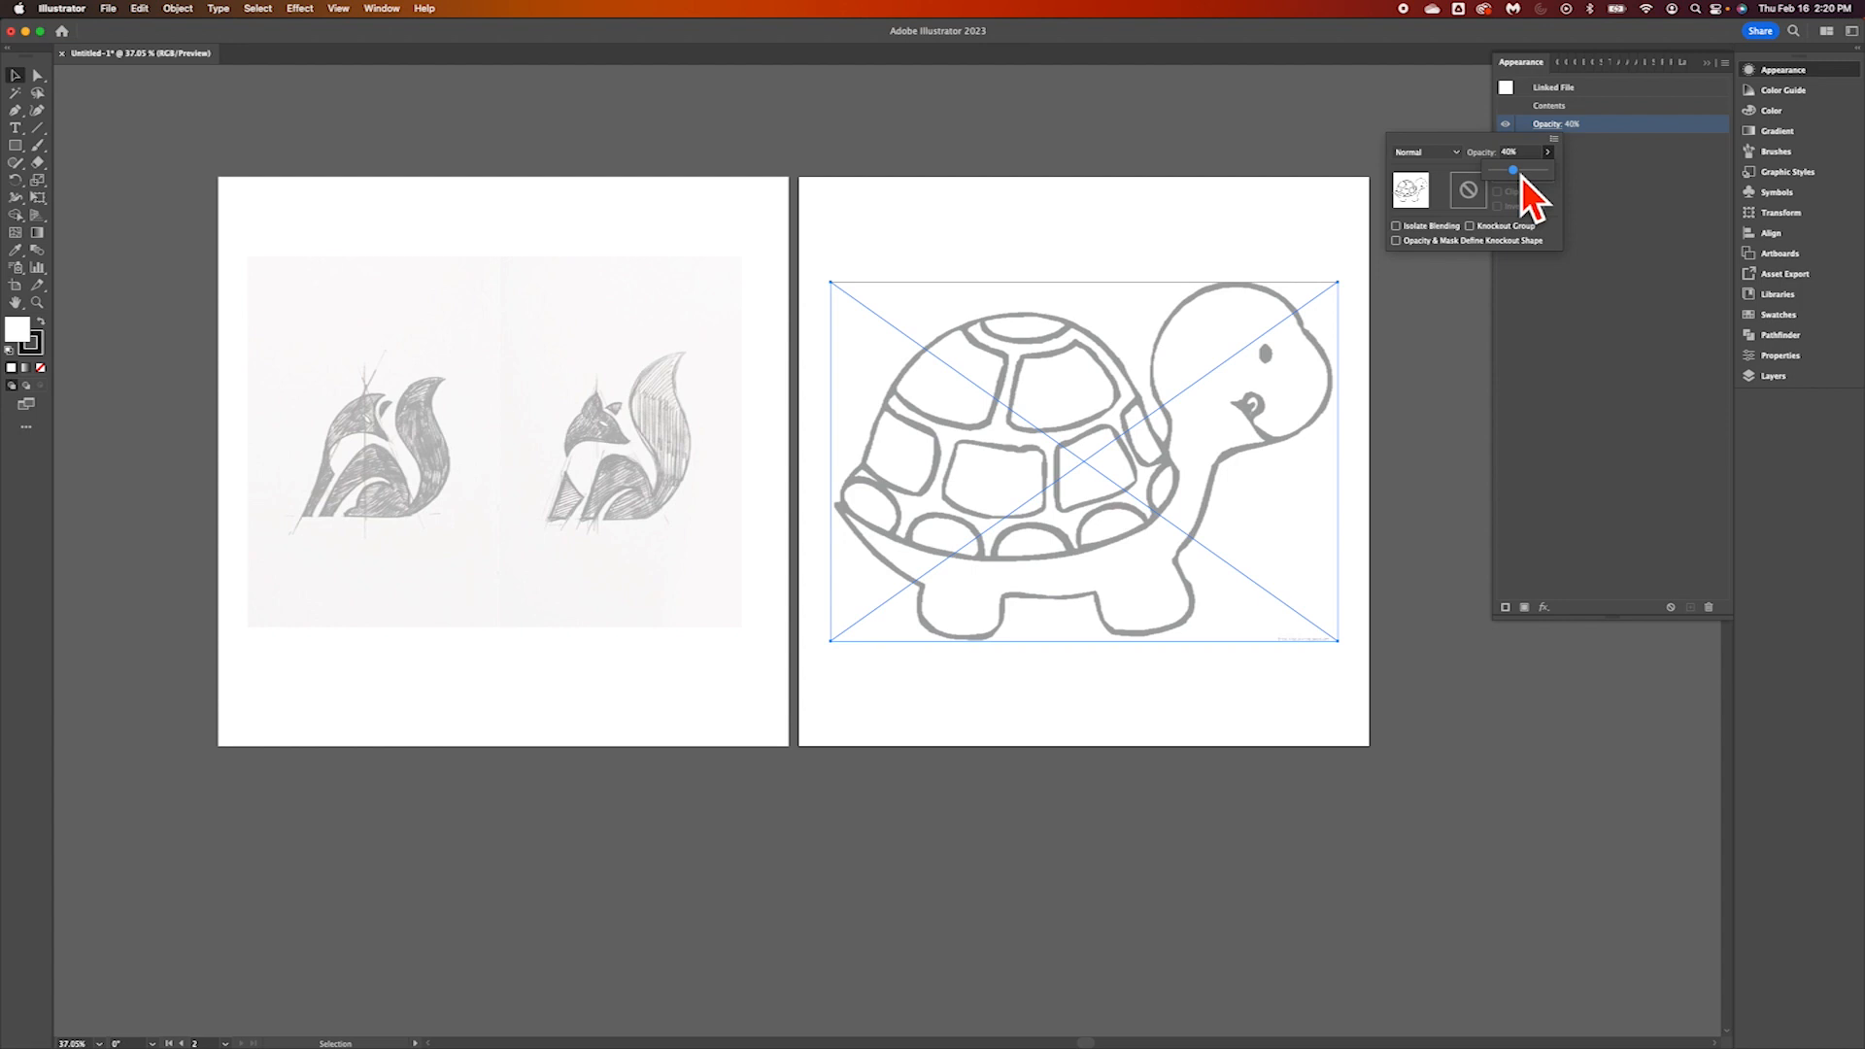
# Collapse and lock Layer 1 holding the two reference images, and add a new layer above it
pyautogui.click(1143, 214)
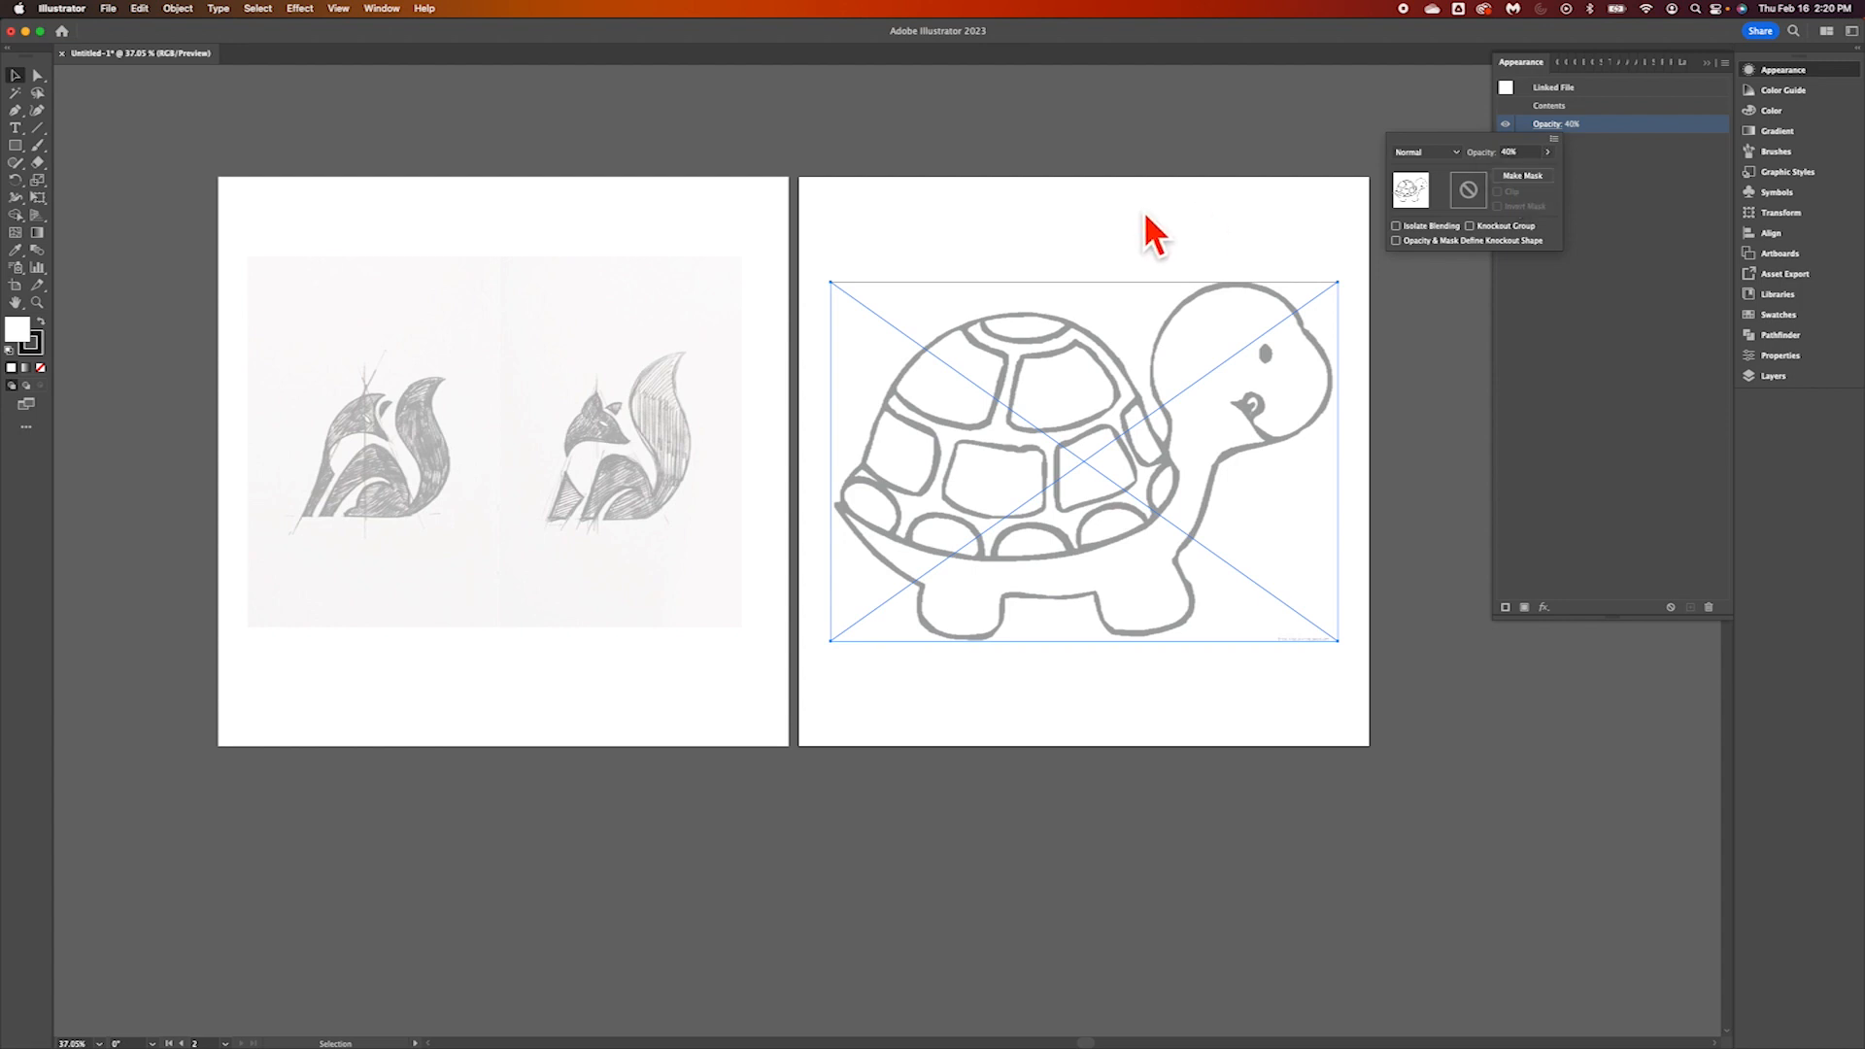
pyautogui.click(1598, 208)
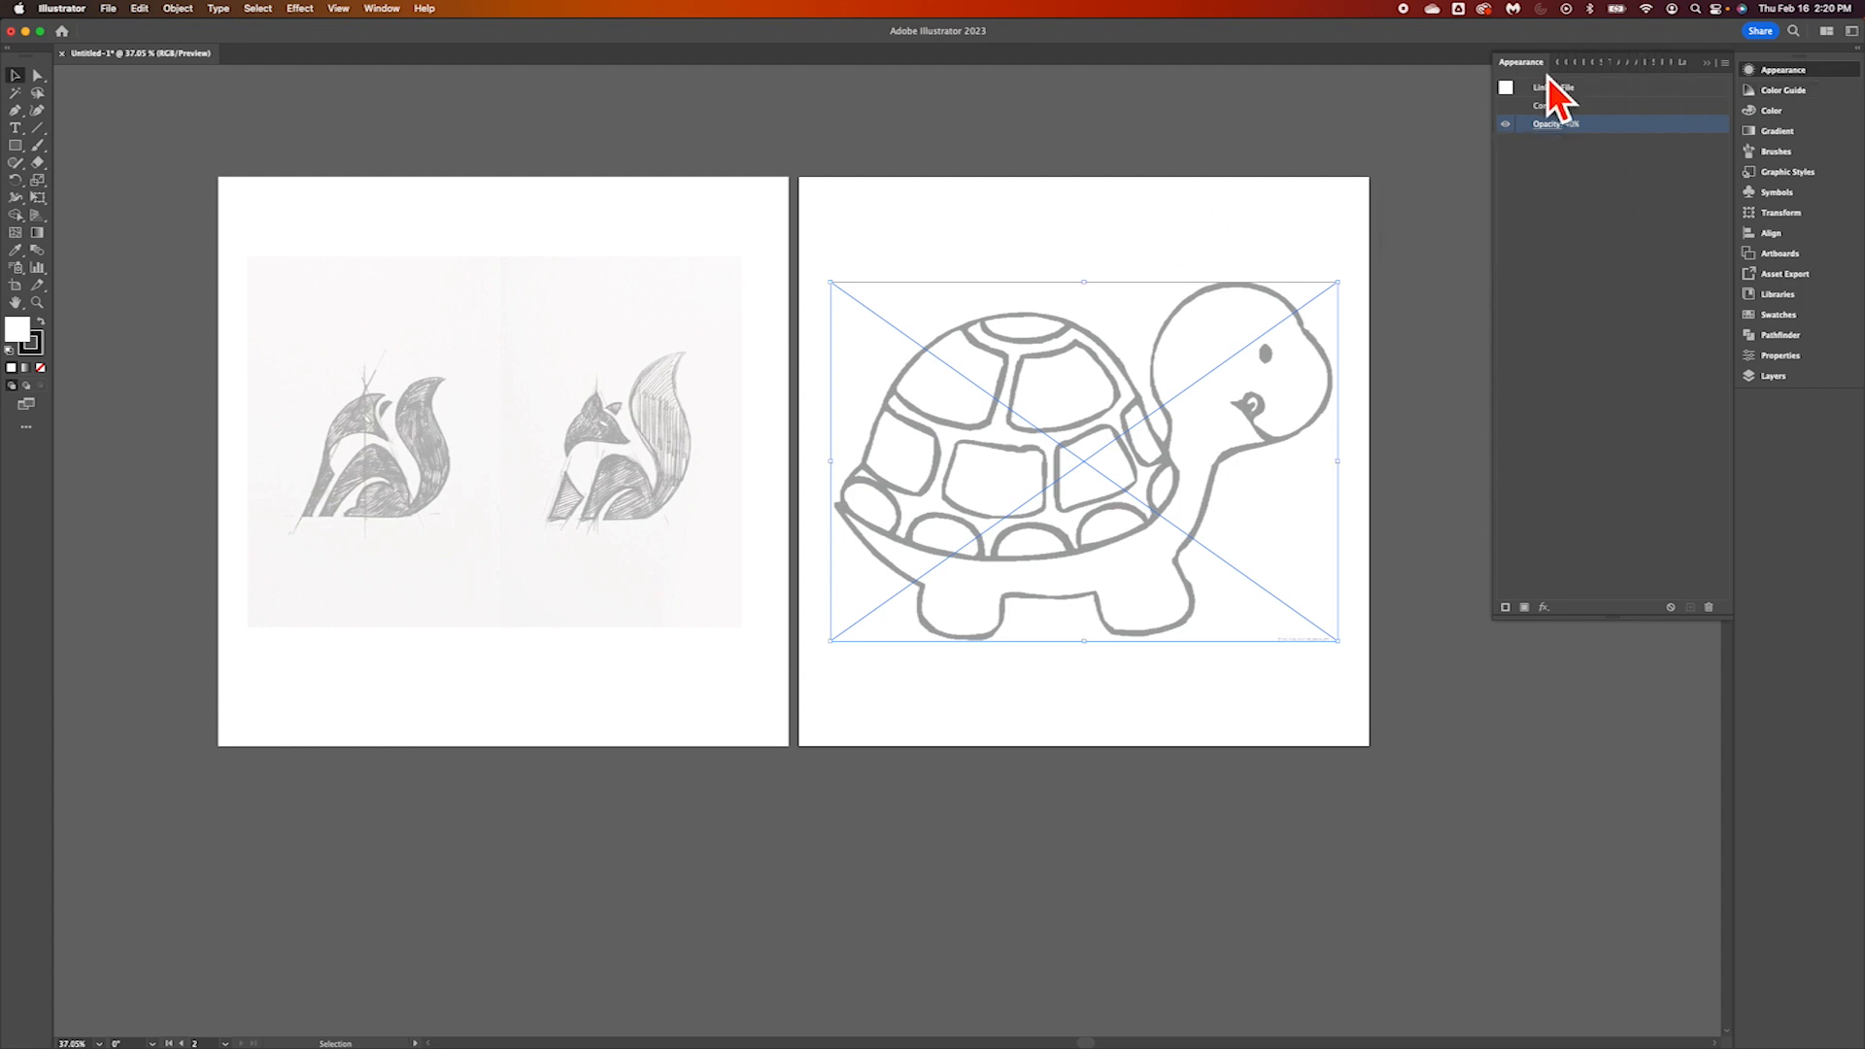
pyautogui.click(1773, 376)
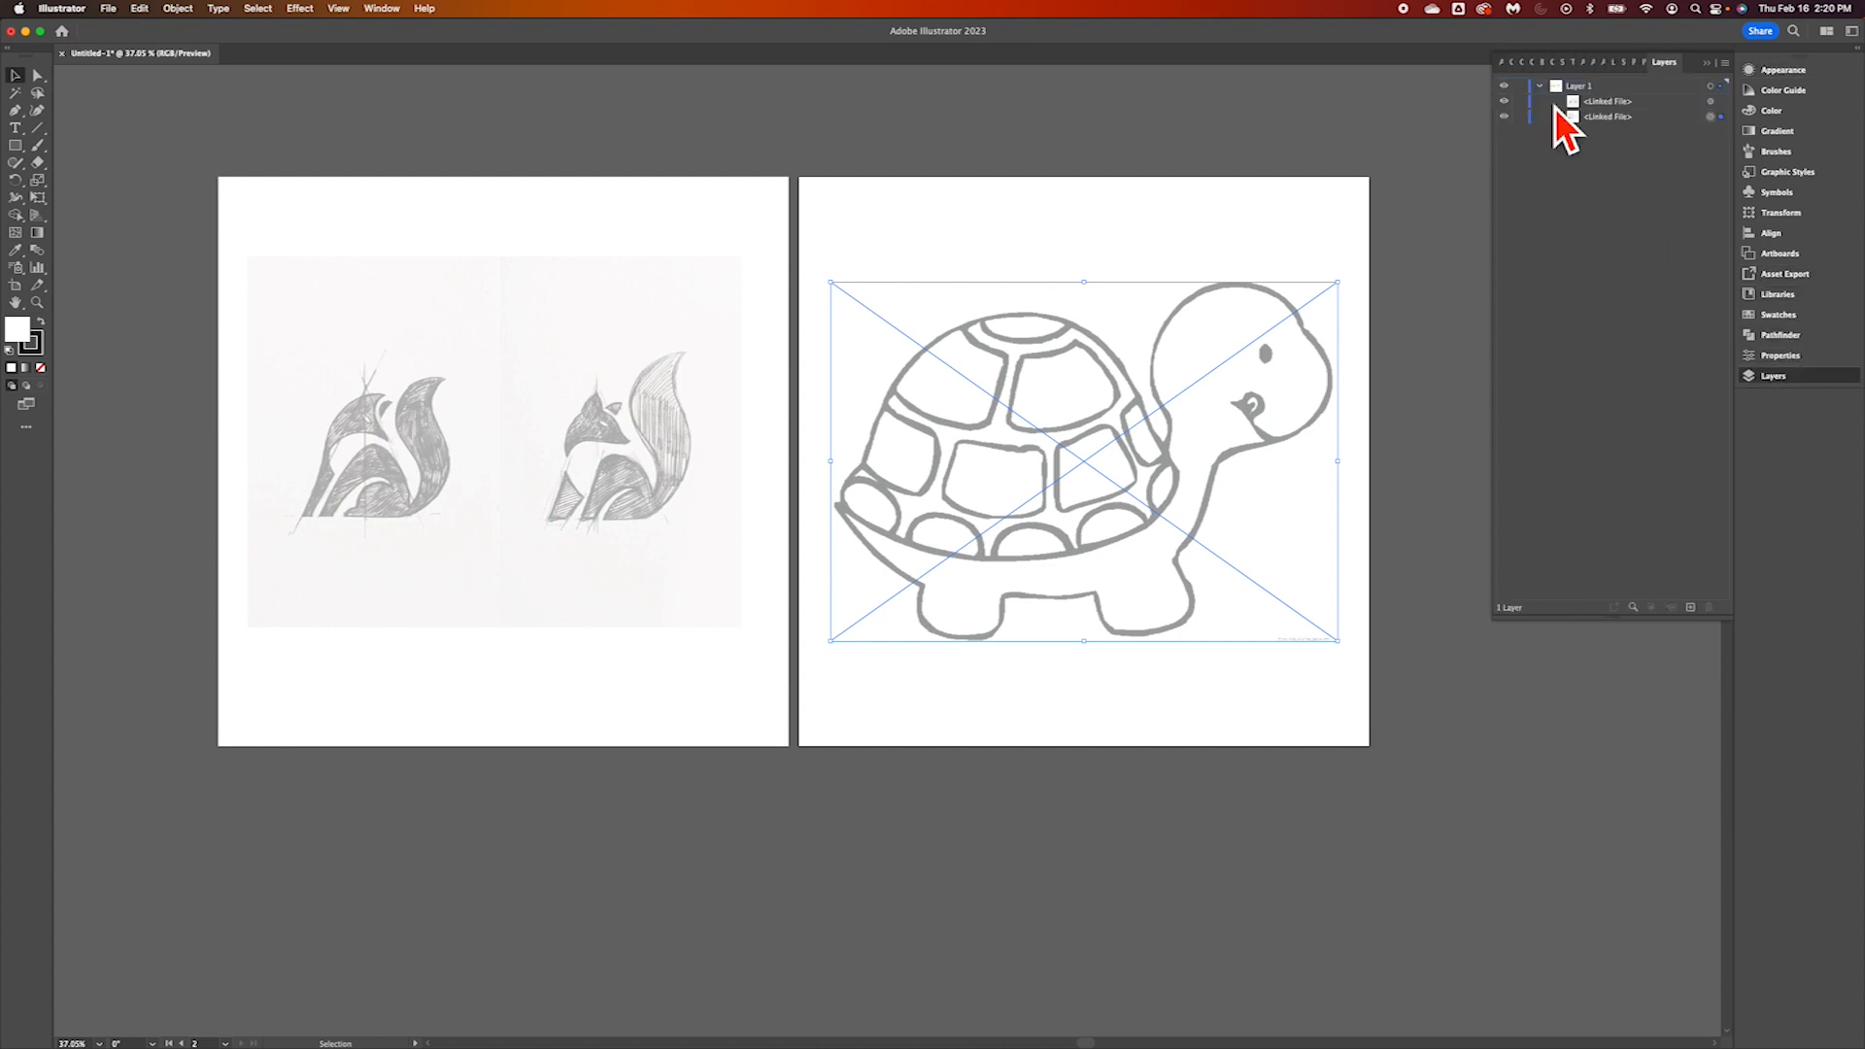
pyautogui.click(1250, 222)
pyautogui.click(856, 413)
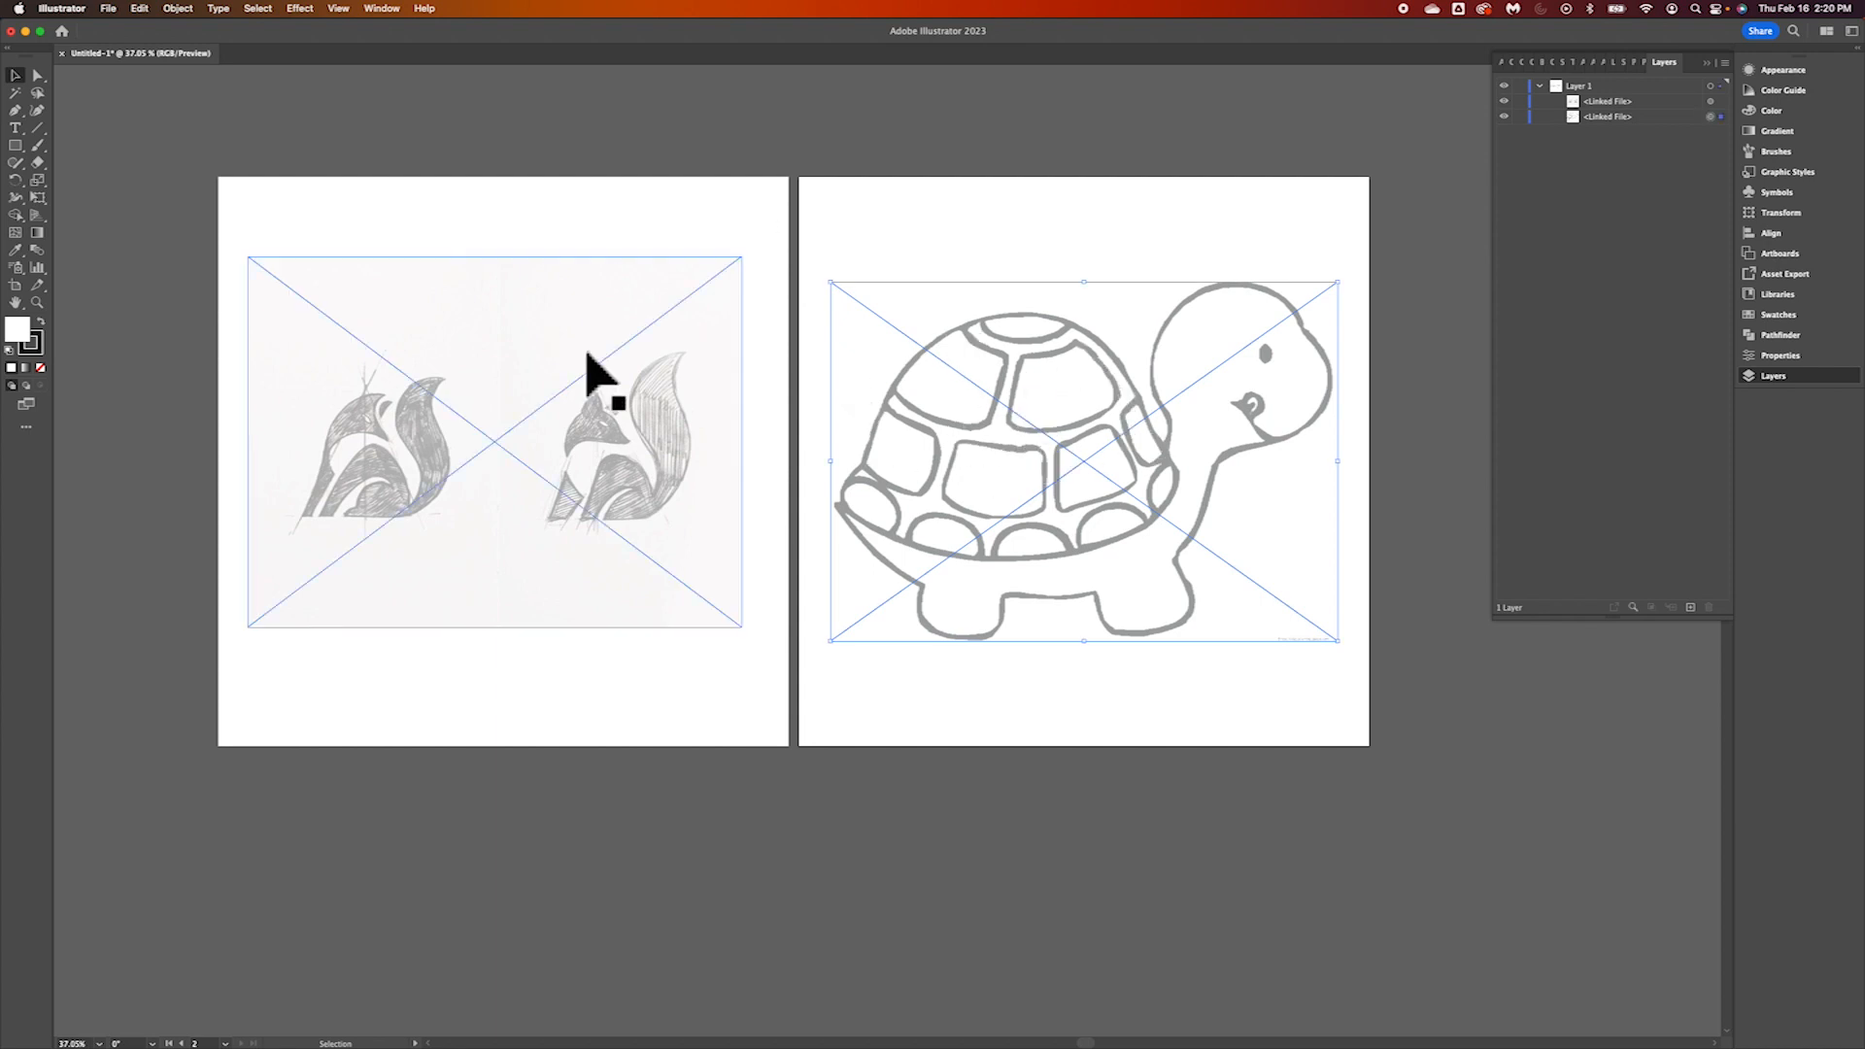
pyautogui.click(397, 309)
pyautogui.click(1052, 425)
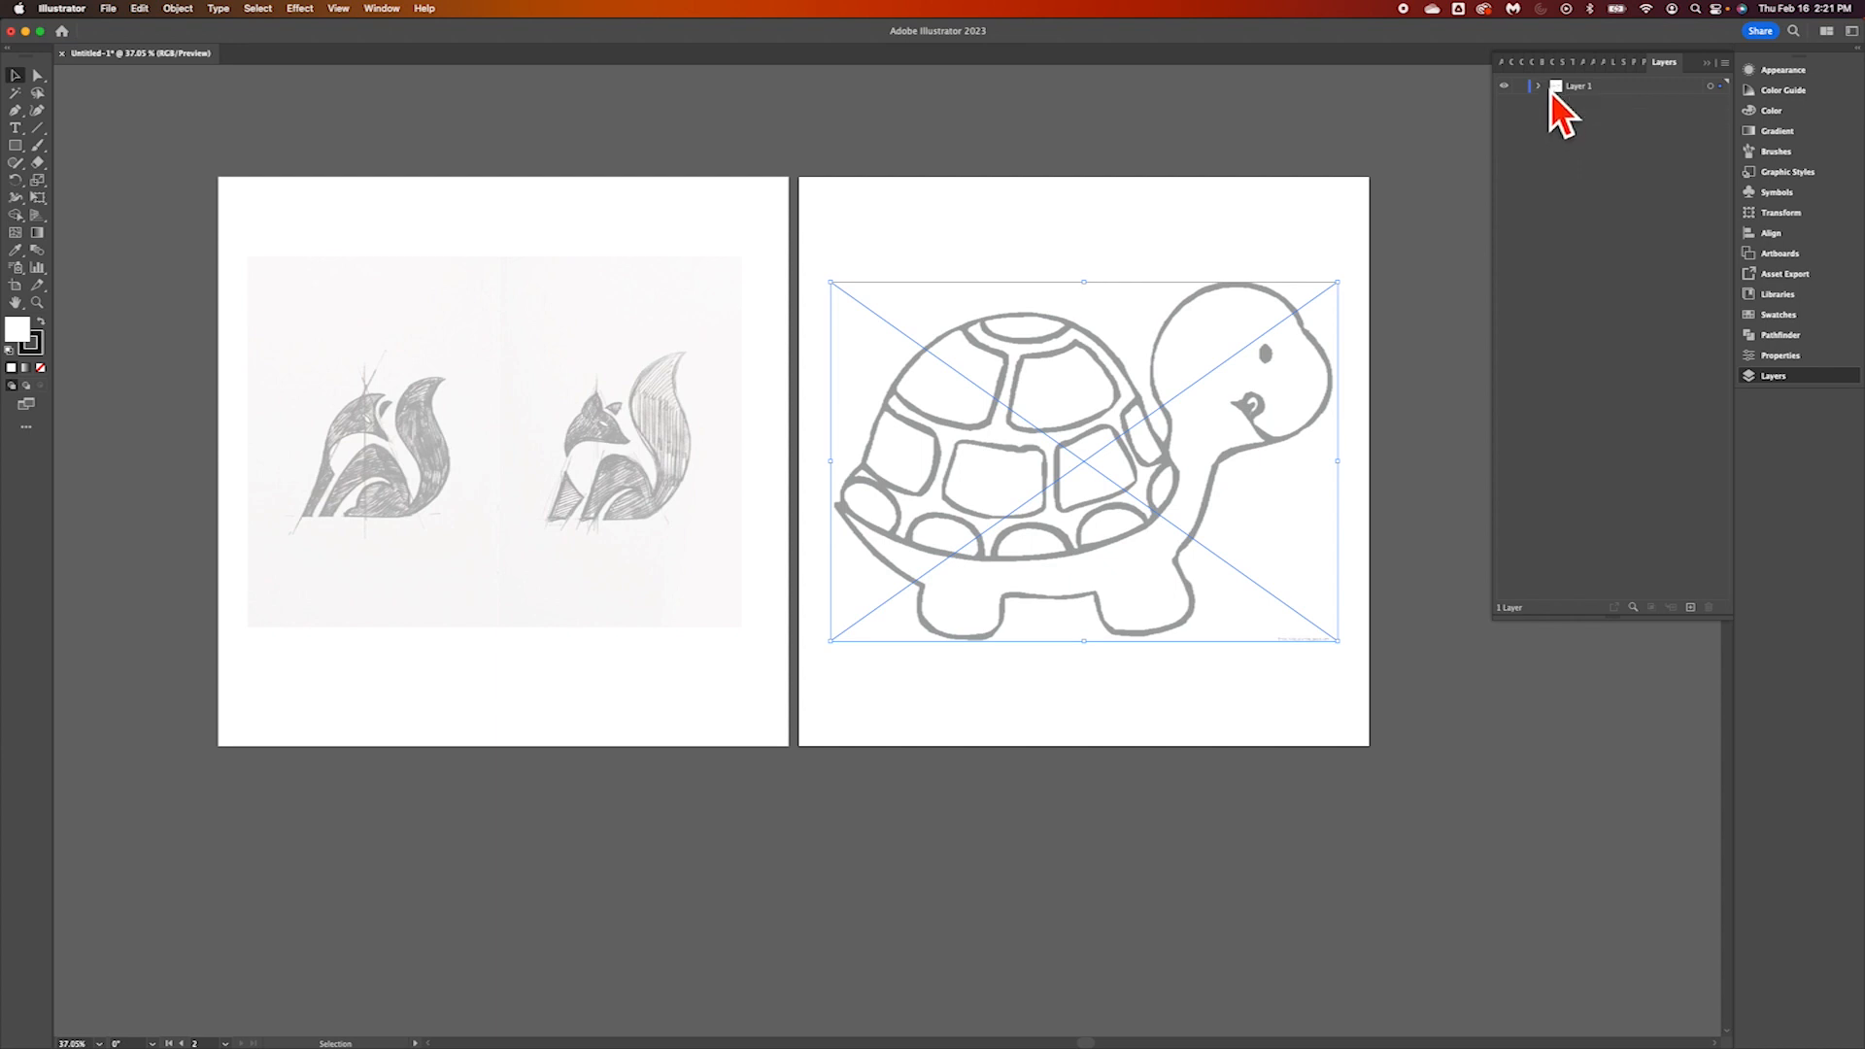
pyautogui.click(1538, 85)
pyautogui.click(1520, 86)
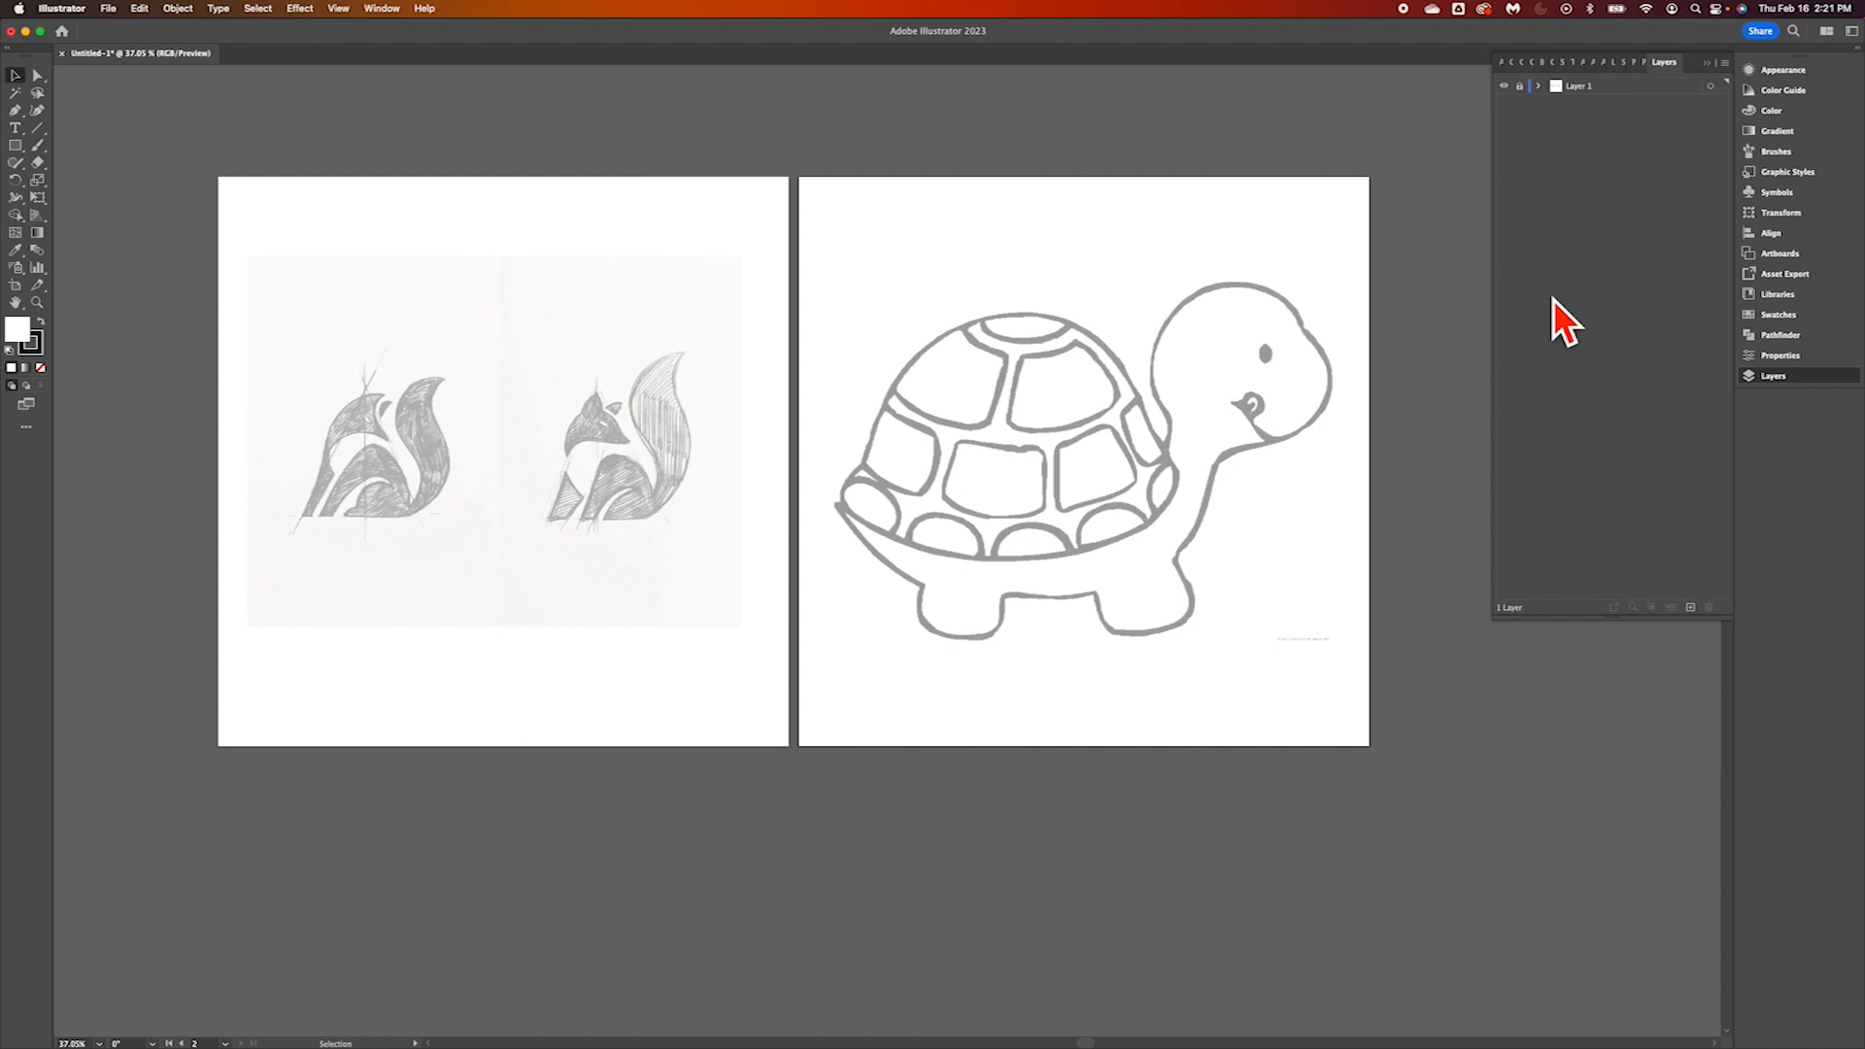
pyautogui.click(1690, 608)
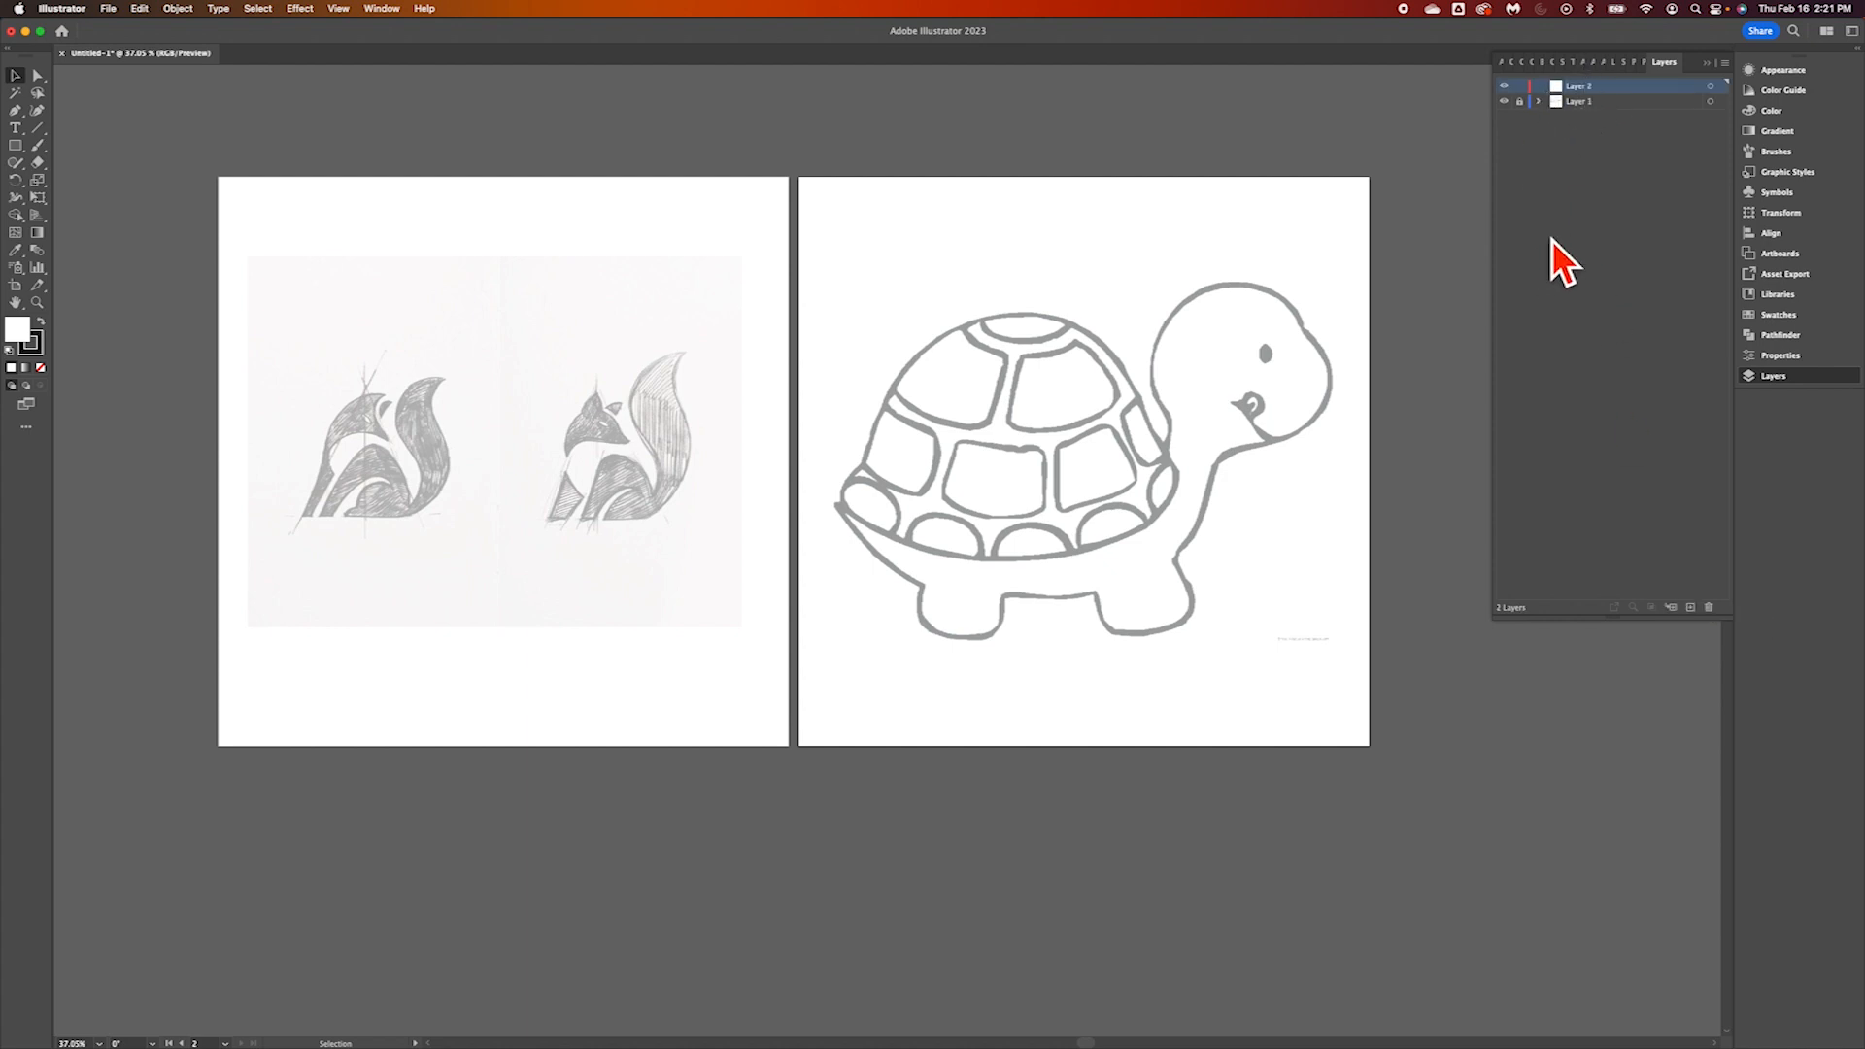
# Examine both fox sketches up close at 200% magnification
pyautogui.hscroll(-5, 1133, 413)
pyautogui.hscroll(1, 1129, 398)
pyautogui.hscroll(-2, 1130, 399)
pyautogui.hscroll(1, 1130, 398)
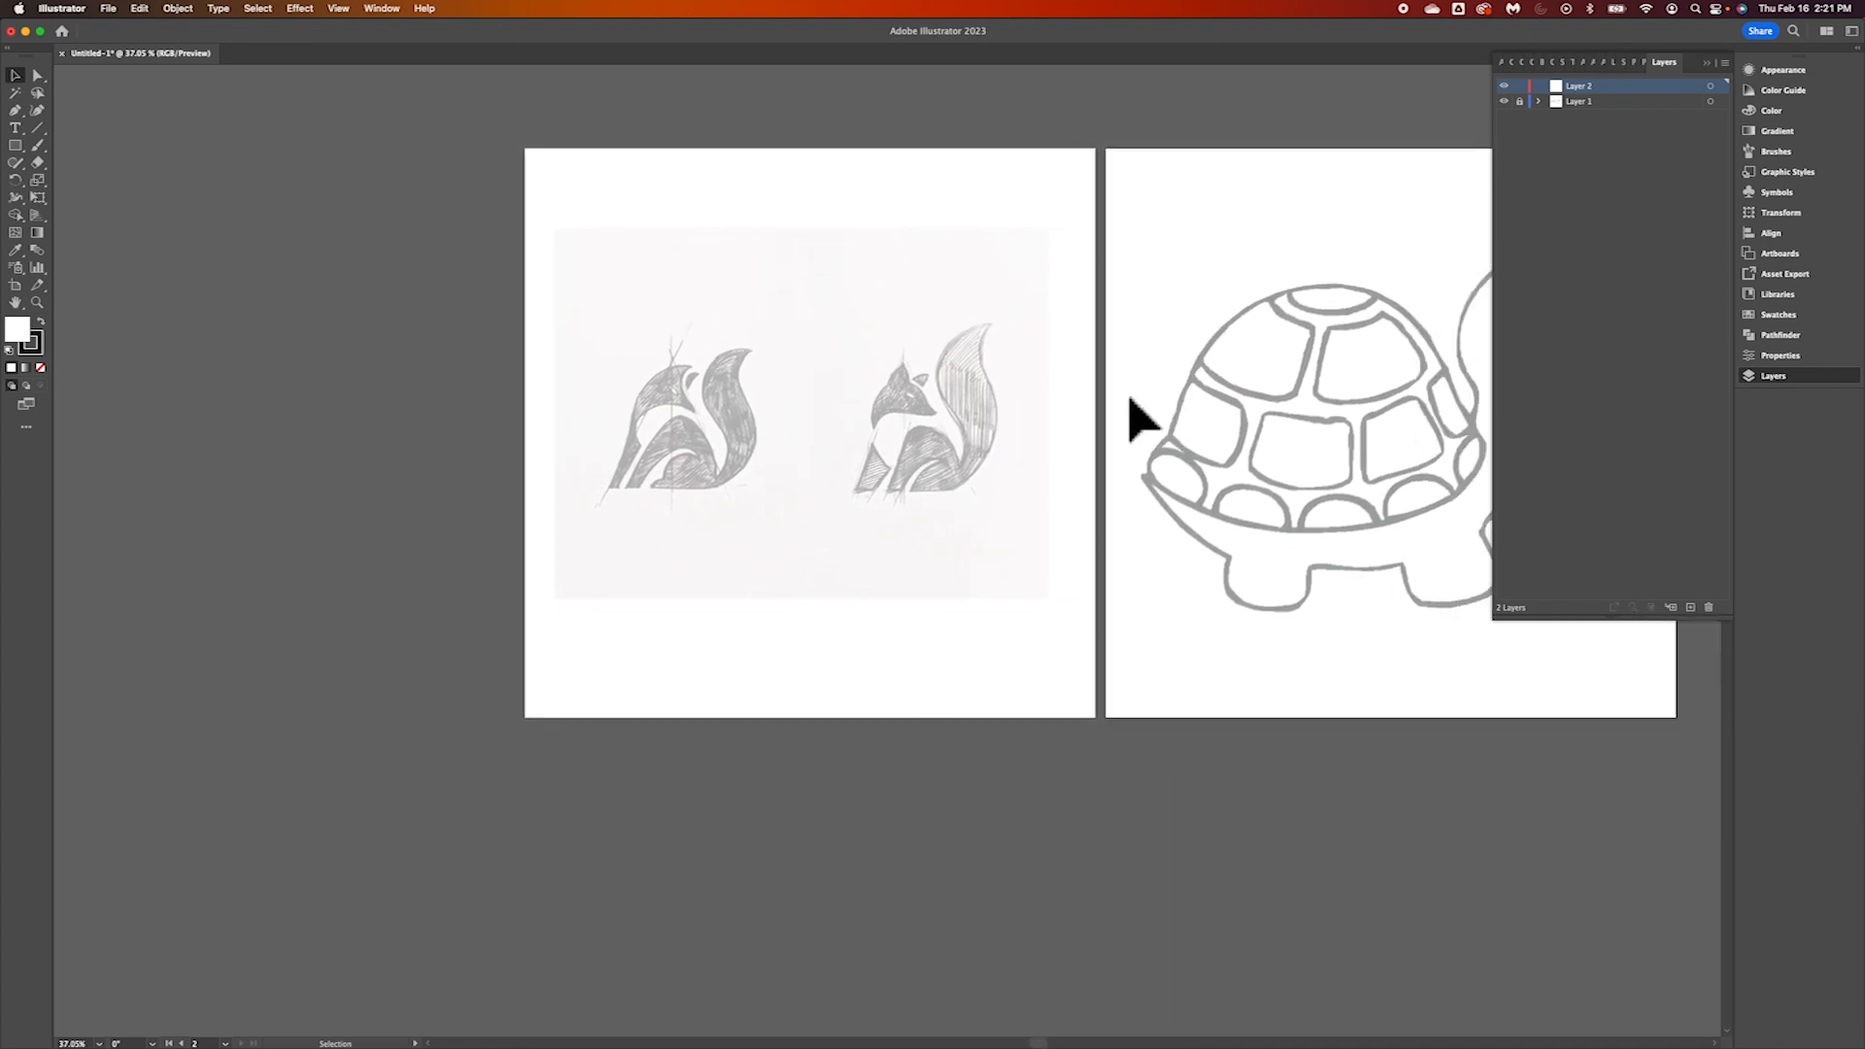
pyautogui.scroll(5, 1132, 417)
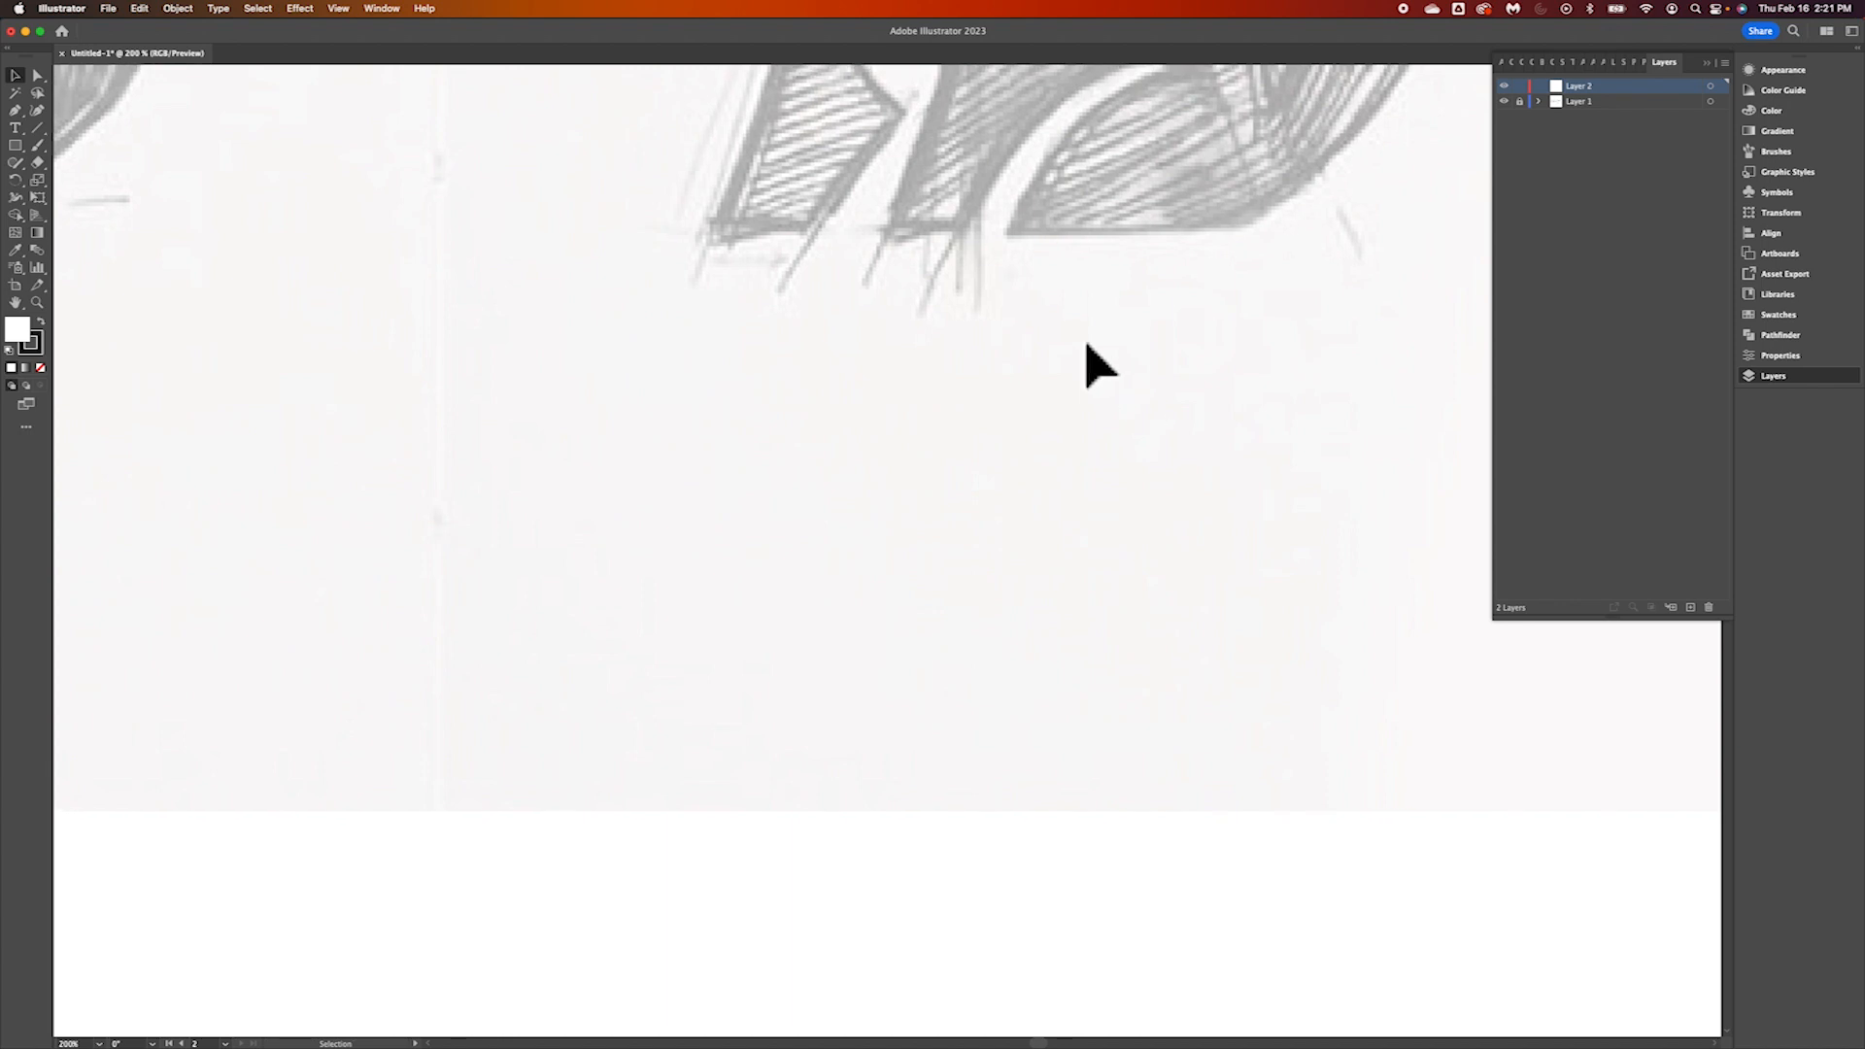
pyautogui.scroll(10, 1088, 367)
pyautogui.scroll(2, 1094, 352)
pyautogui.hscroll(-10, 1094, 352)
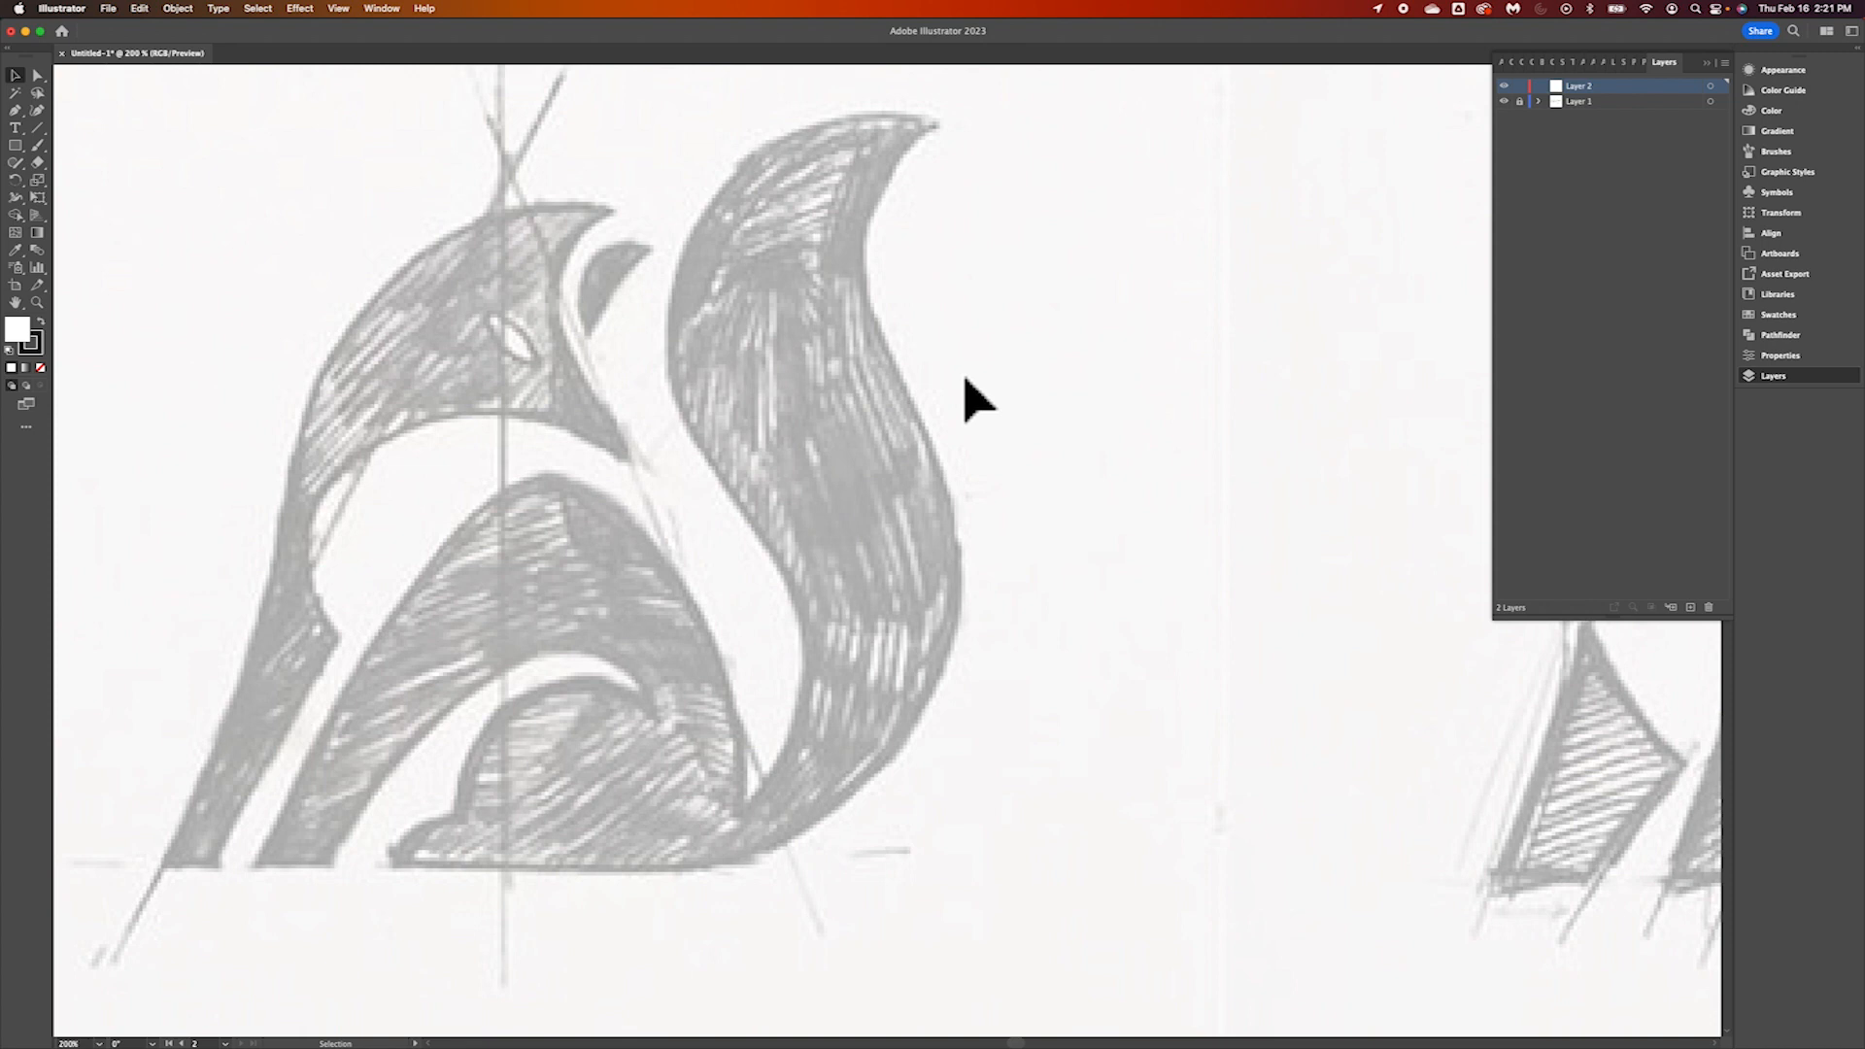
pyautogui.hscroll(-10, 654, 499)
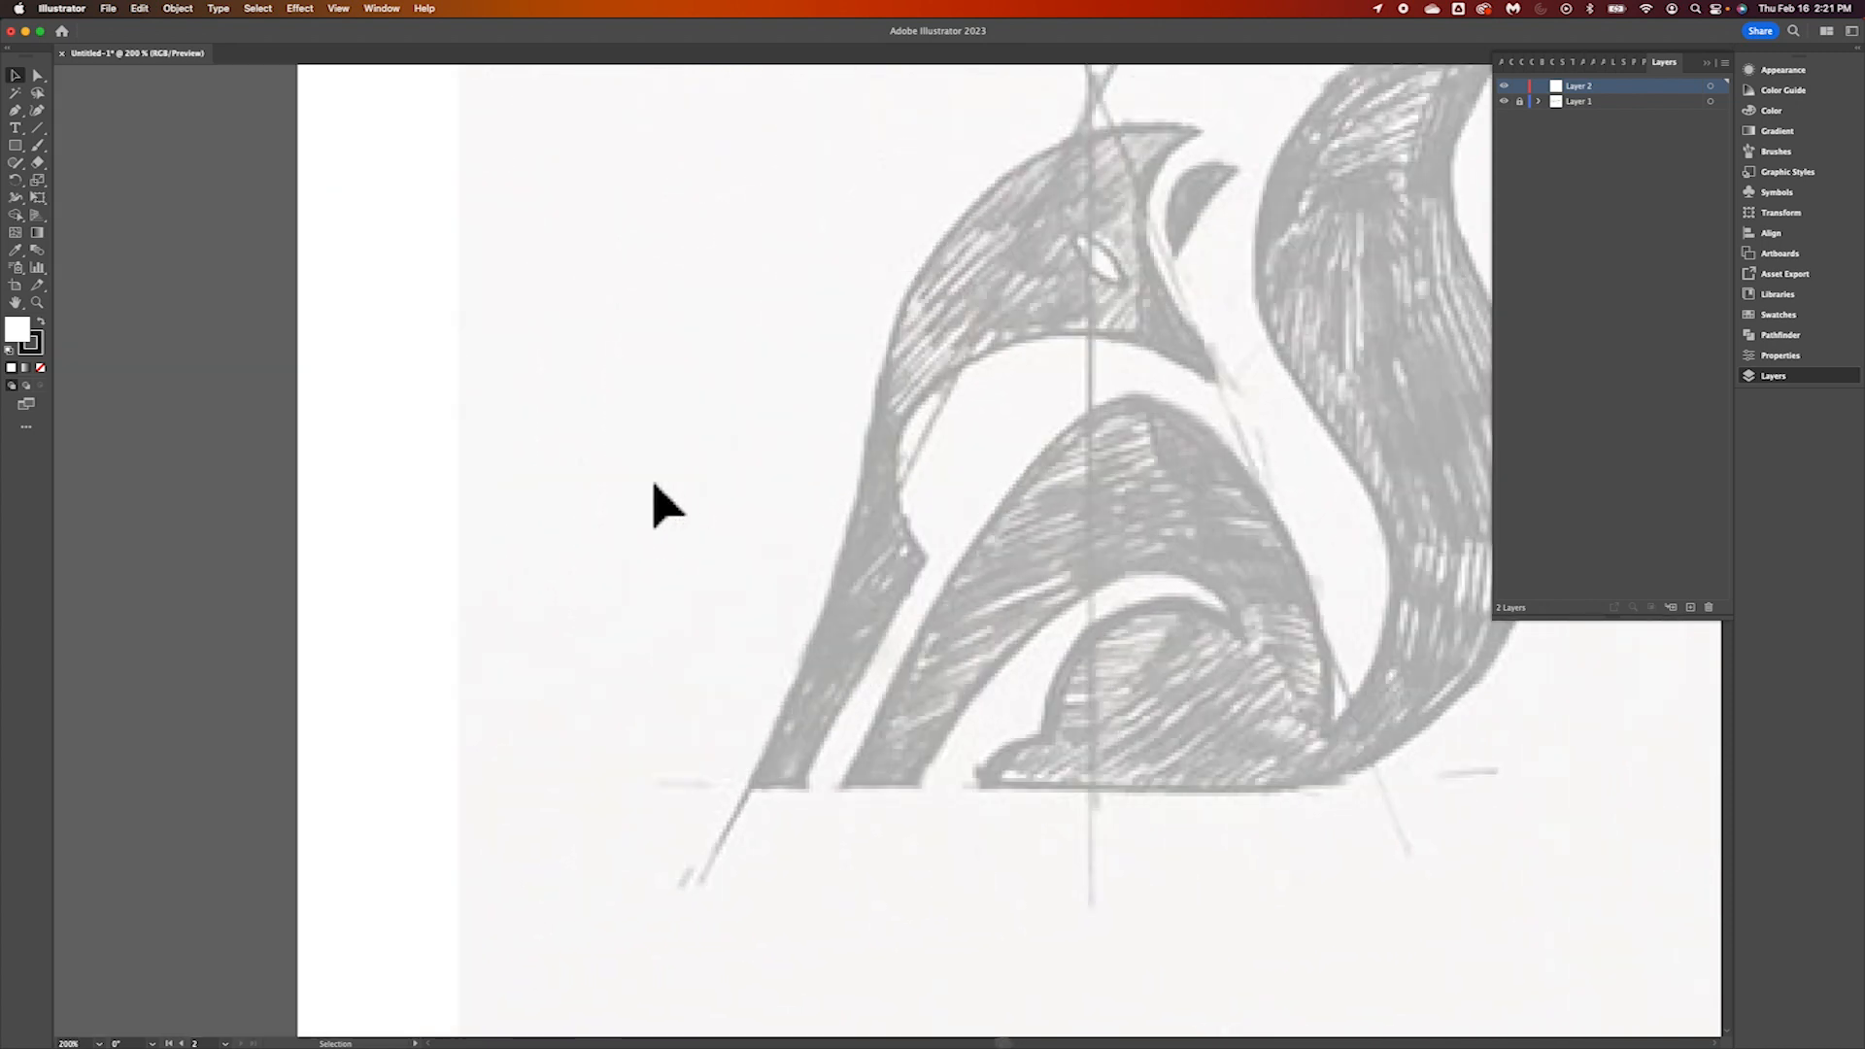
pyautogui.hscroll(15, 653, 499)
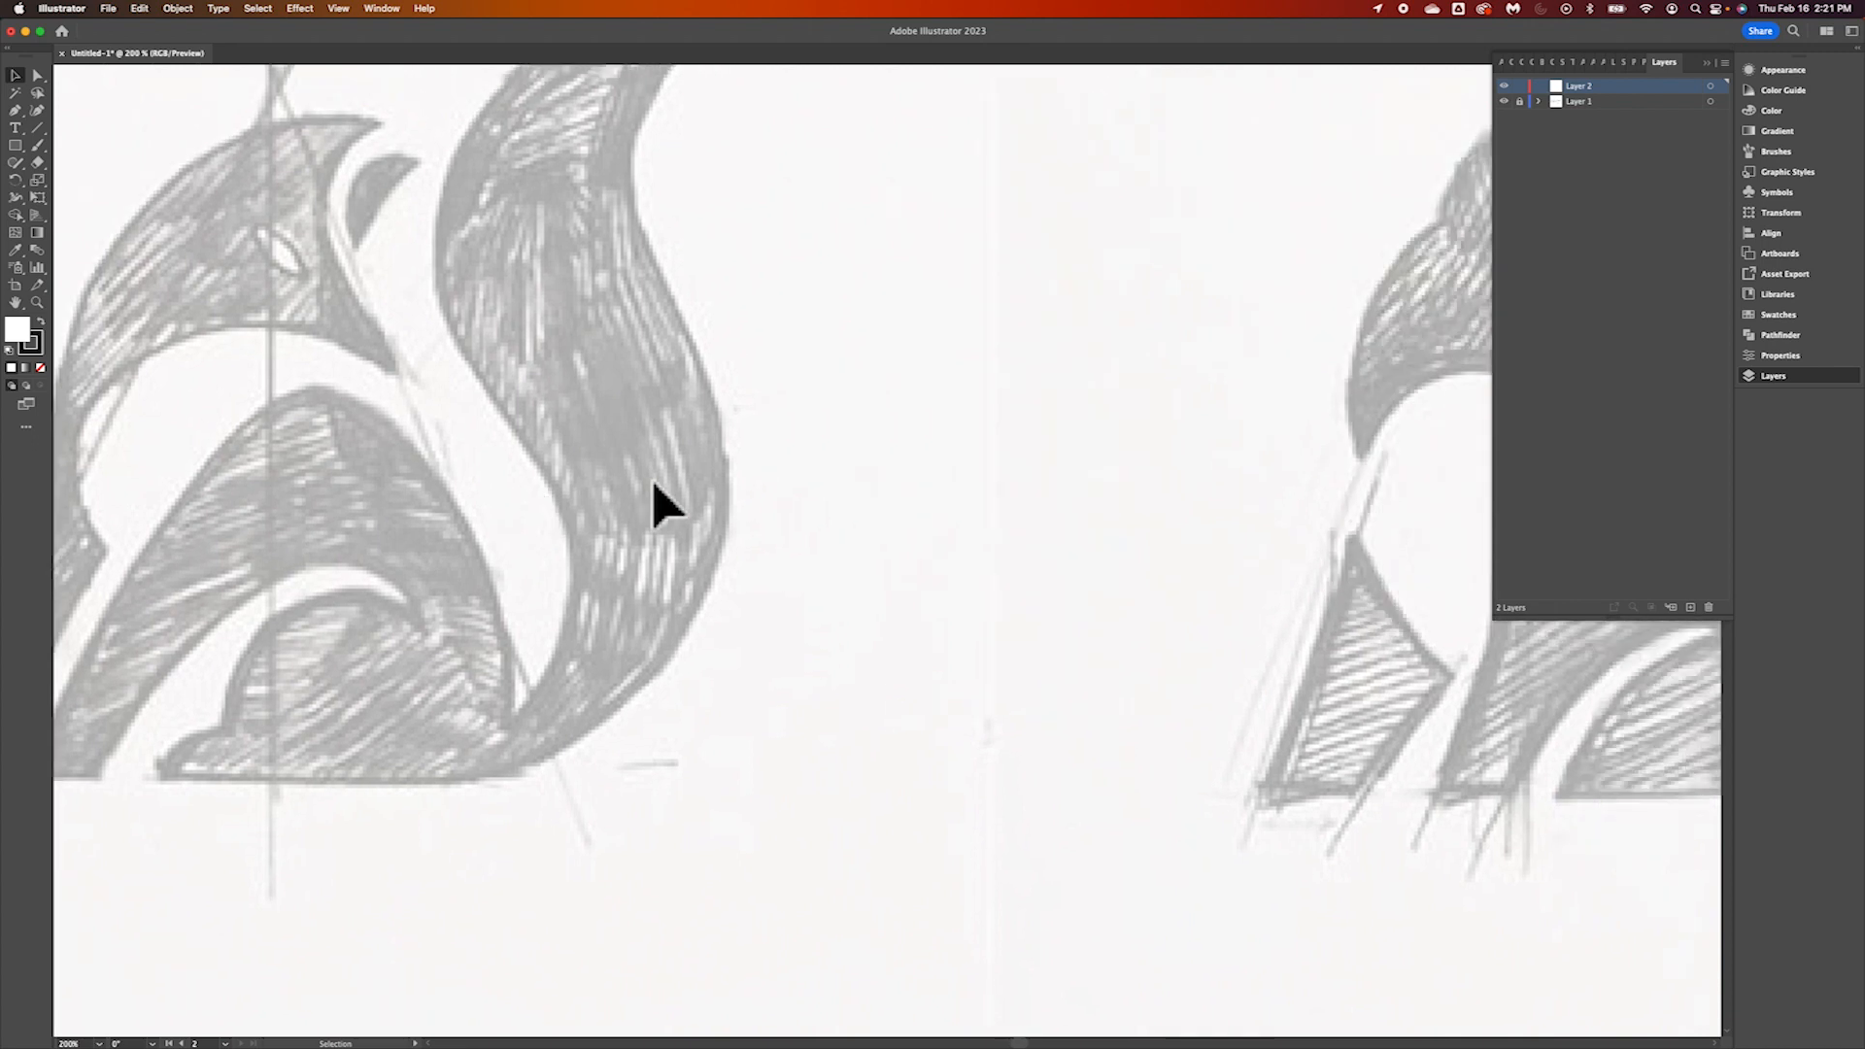
pyautogui.hscroll(12, 654, 499)
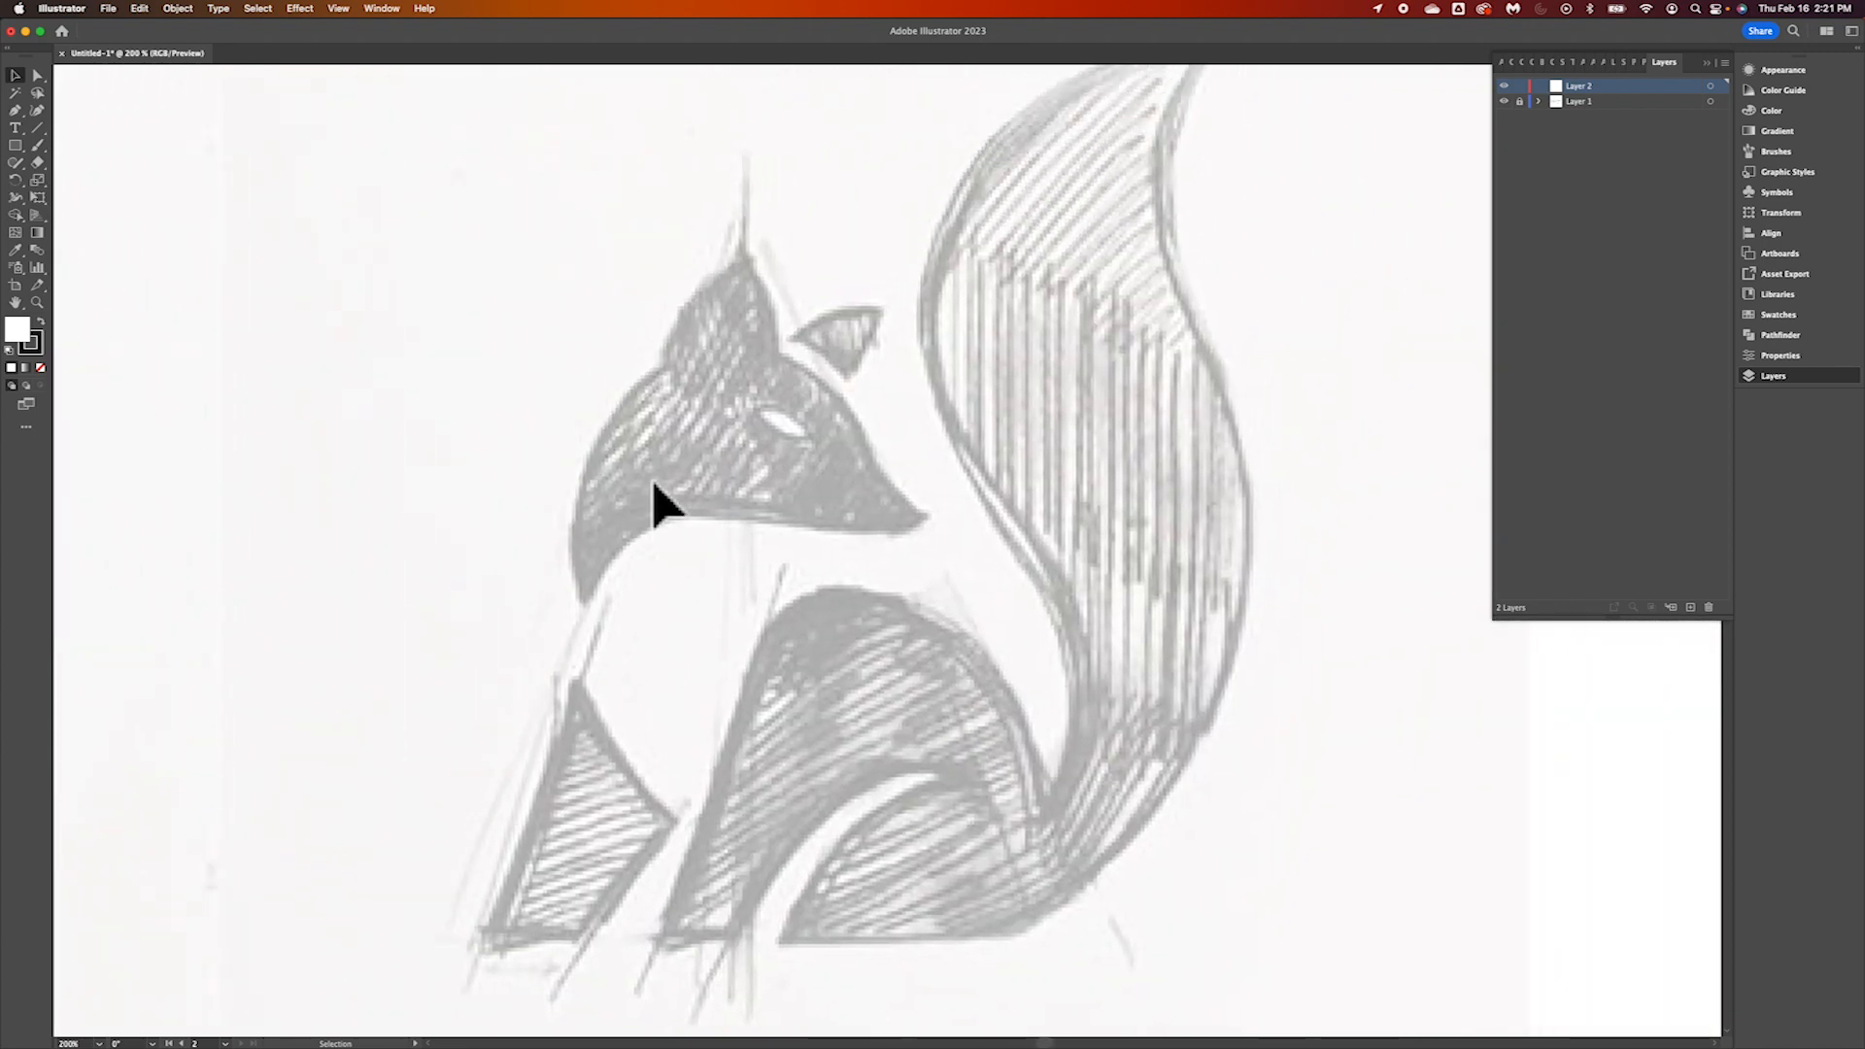
# Compare the sitting fox sketch at different magnifications and look over its outlines, finishing at 200%
pyautogui.press('super+minus')
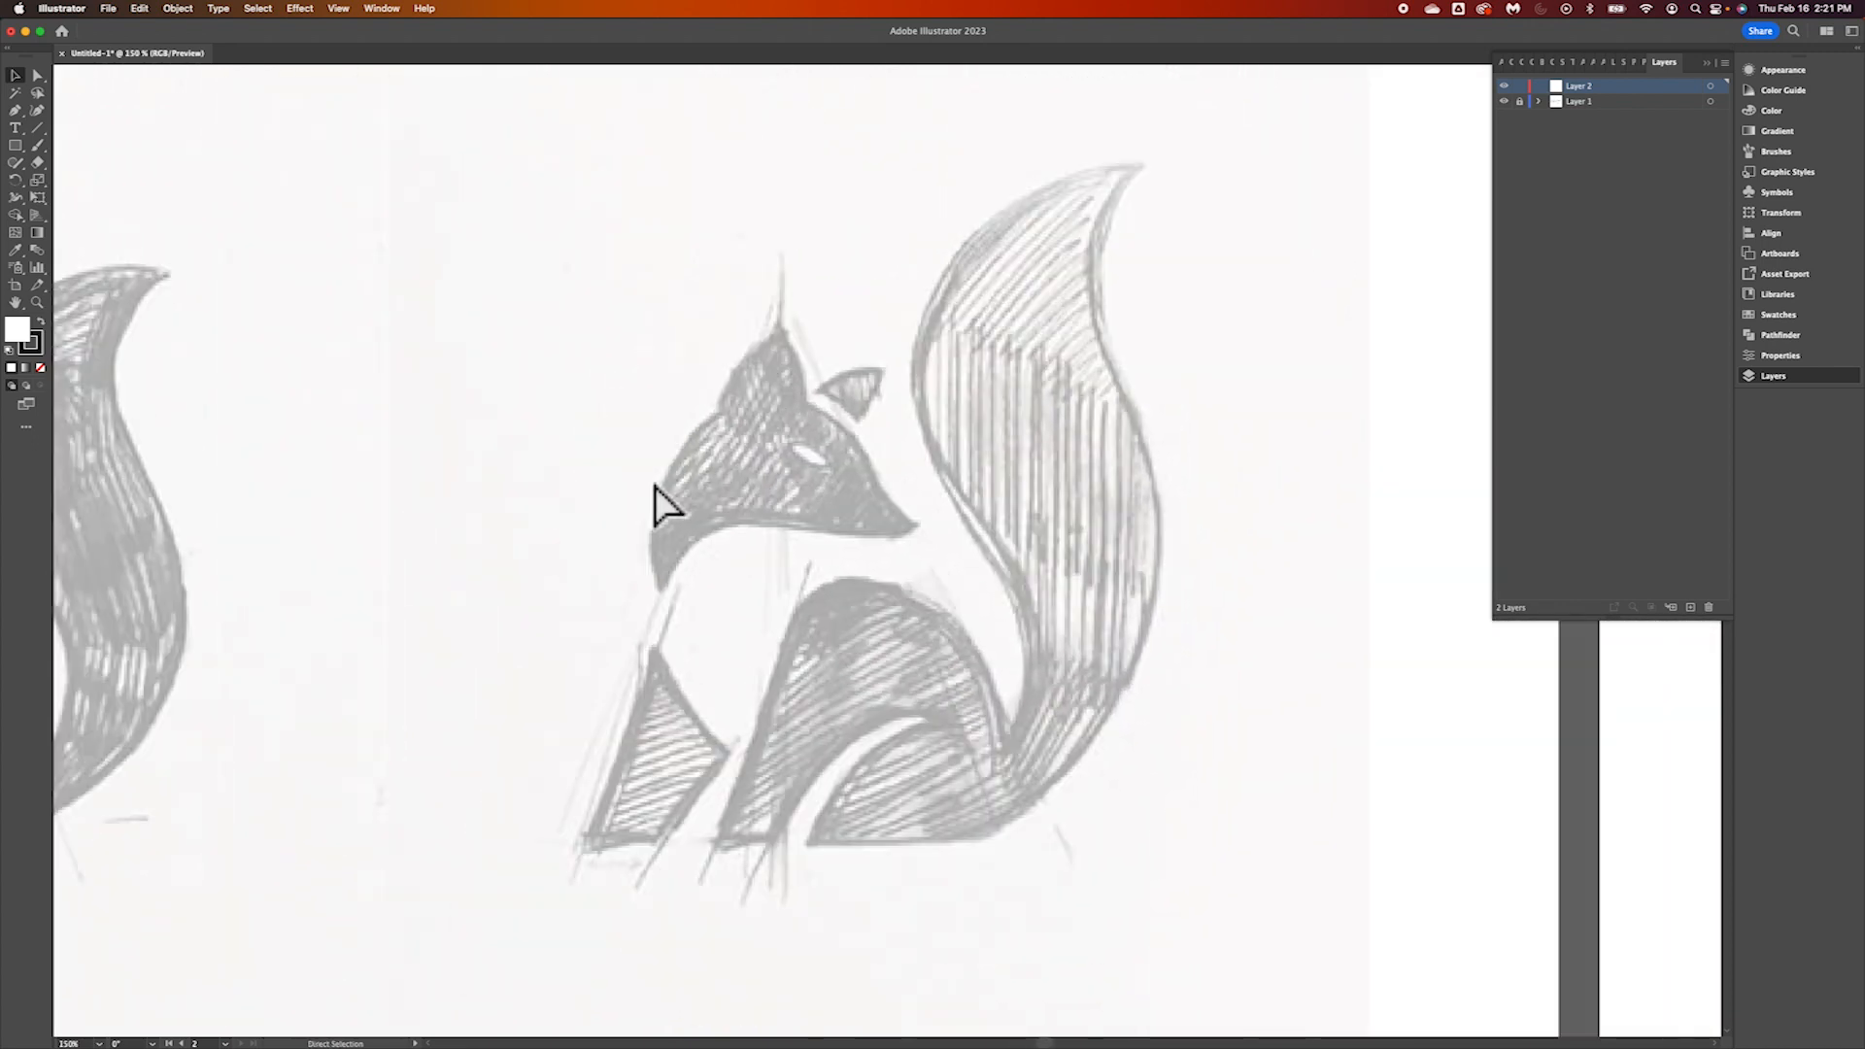
pyautogui.press('super+equal')
pyautogui.press('super+equal')
pyautogui.press('super+minus')
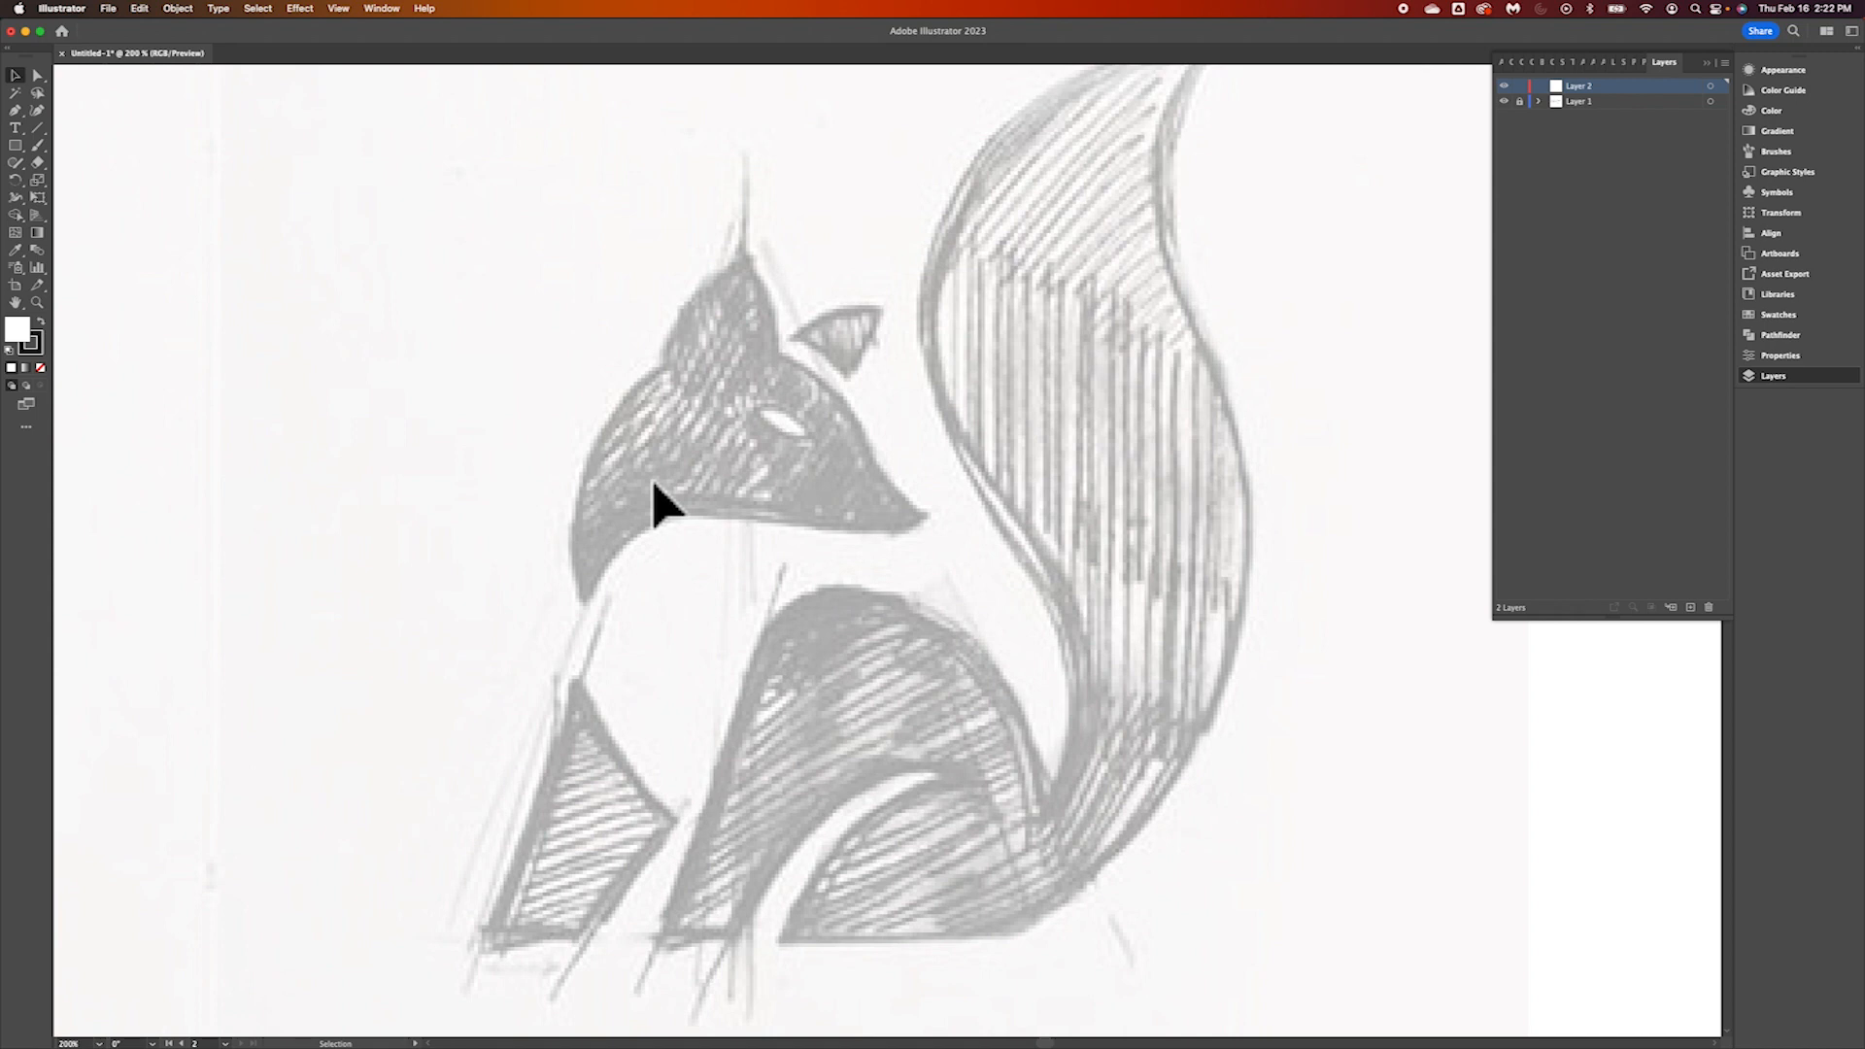
pyautogui.hscroll(-1, 313, 215)
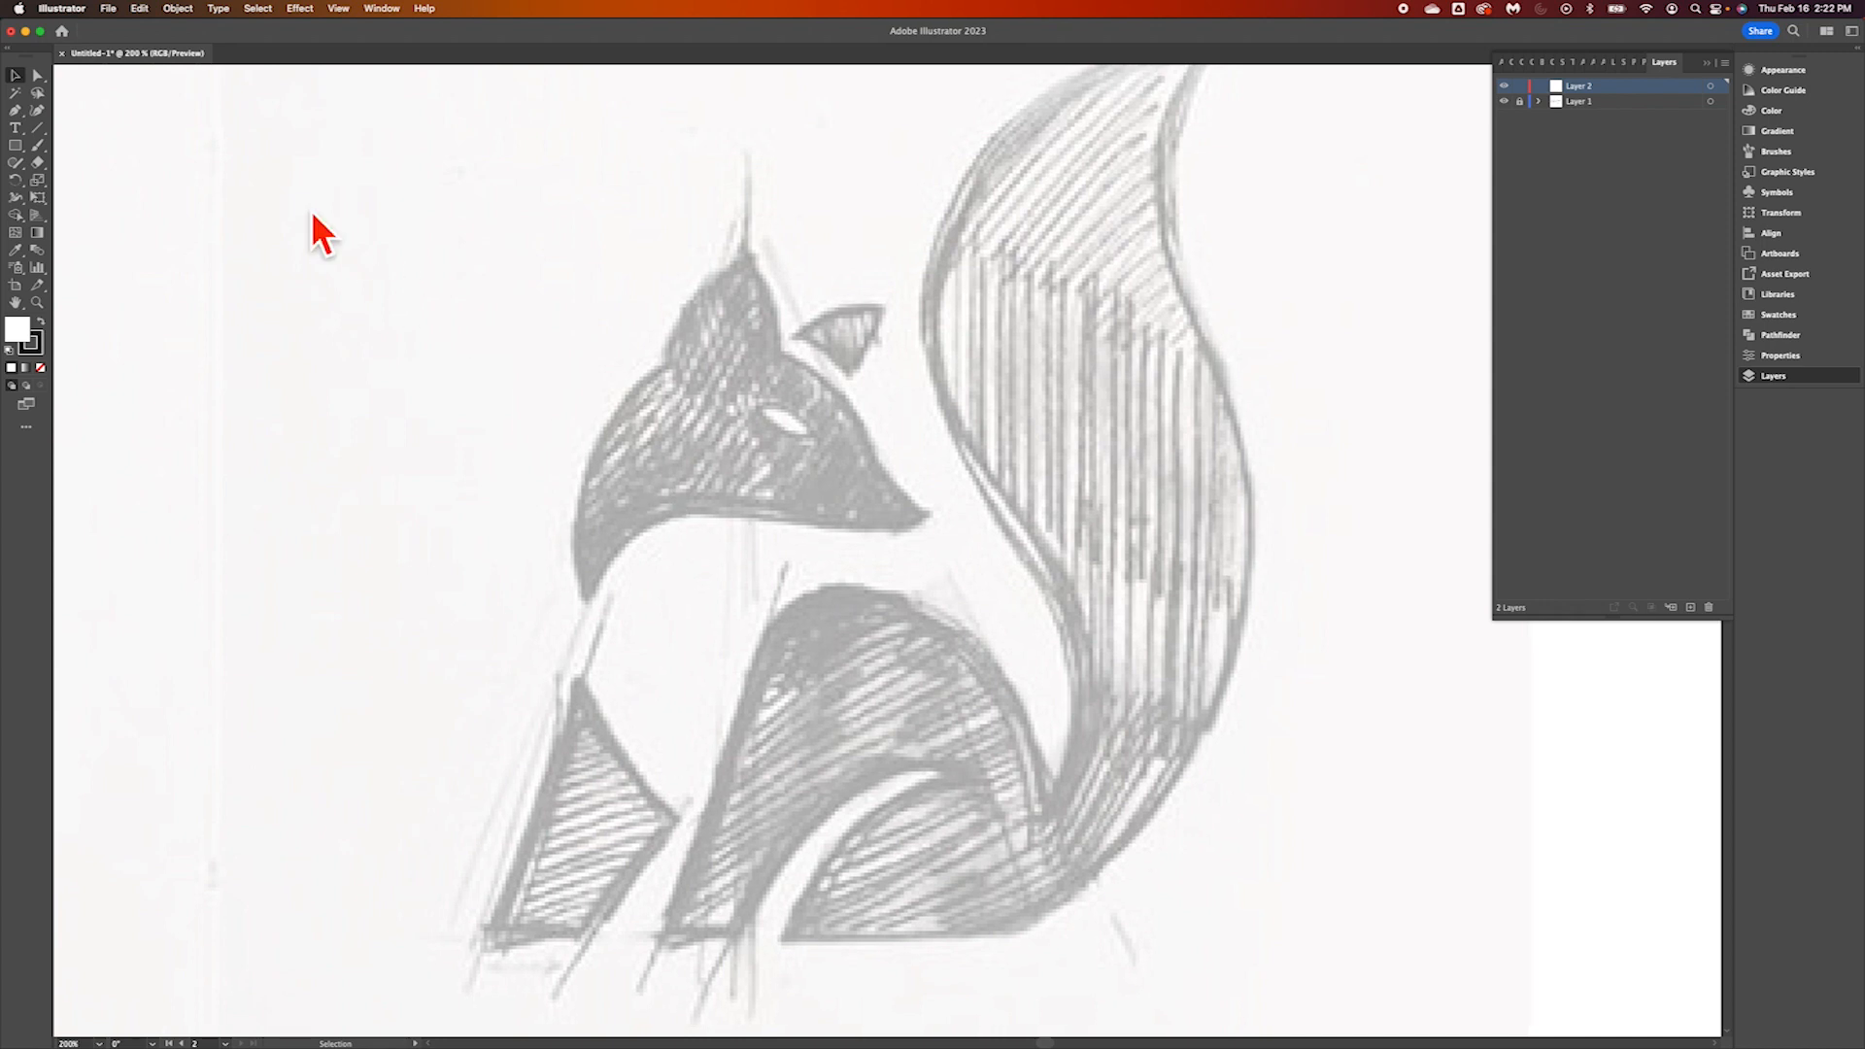
pyautogui.hscroll(-1, 312, 214)
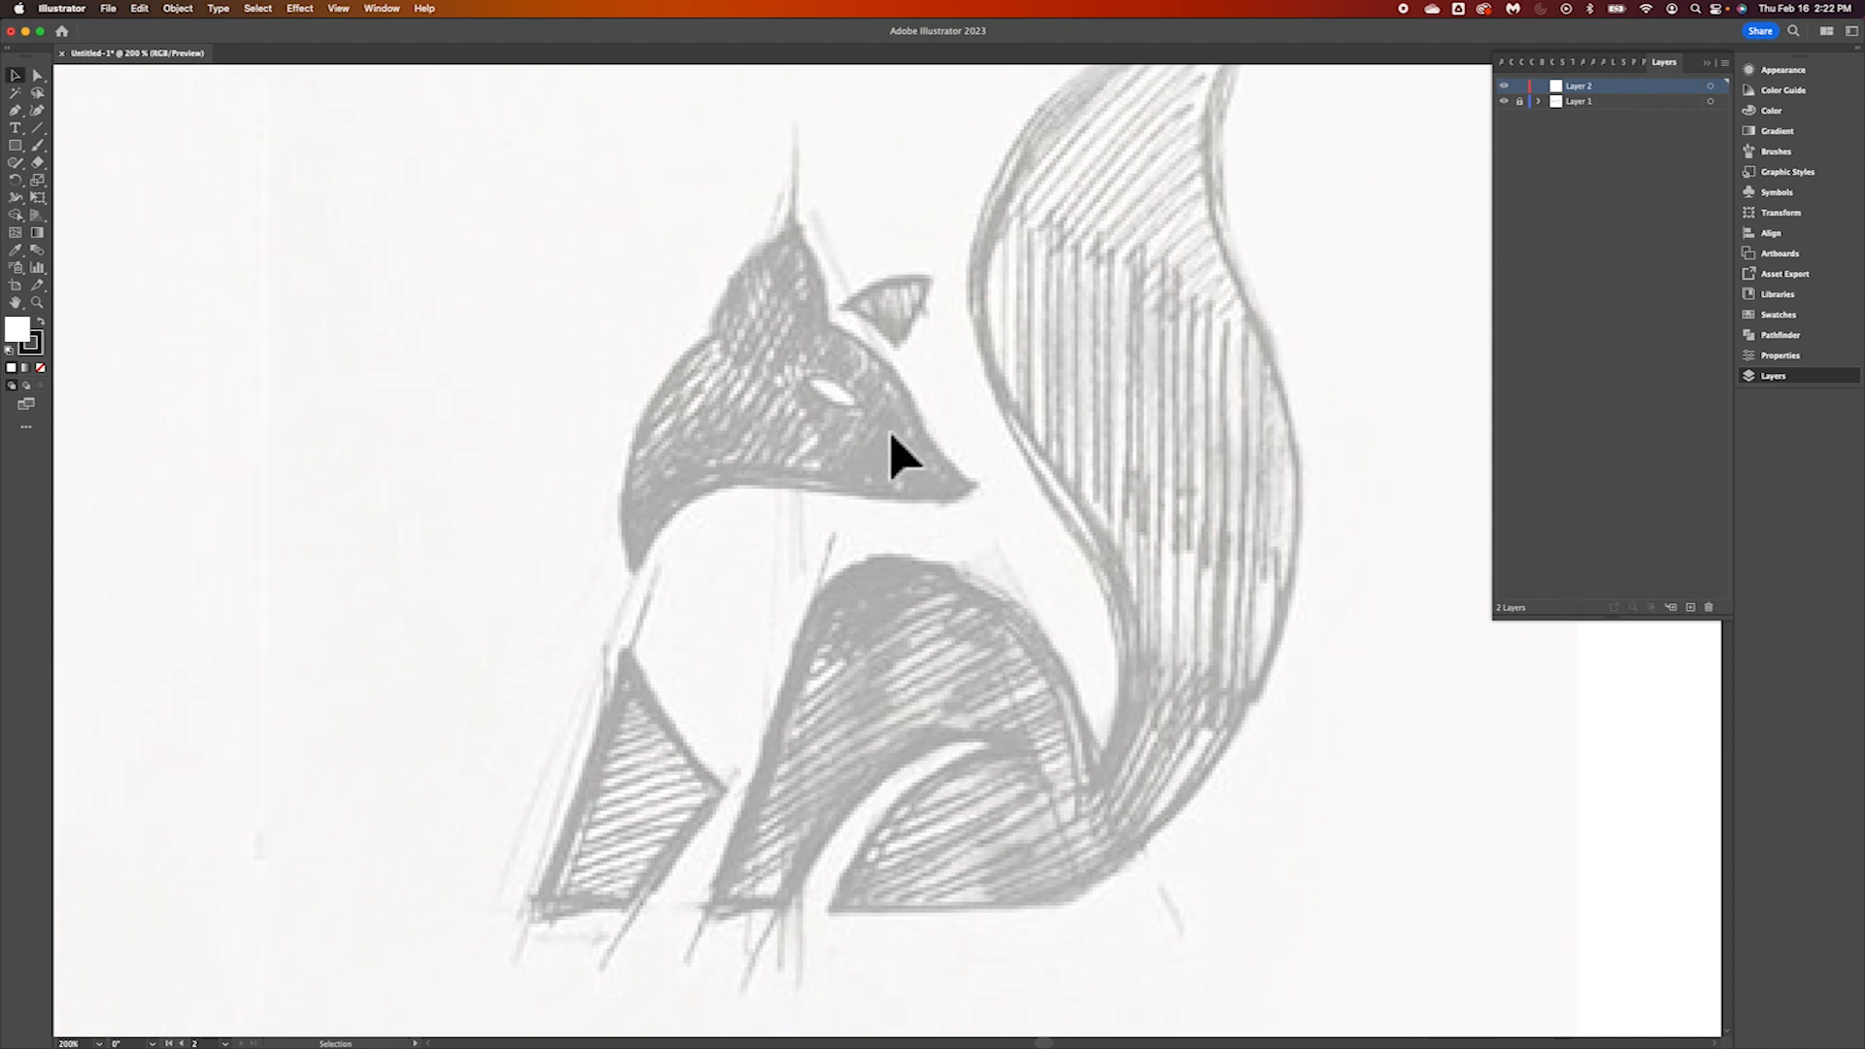
pyautogui.hscroll(-10, 891, 435)
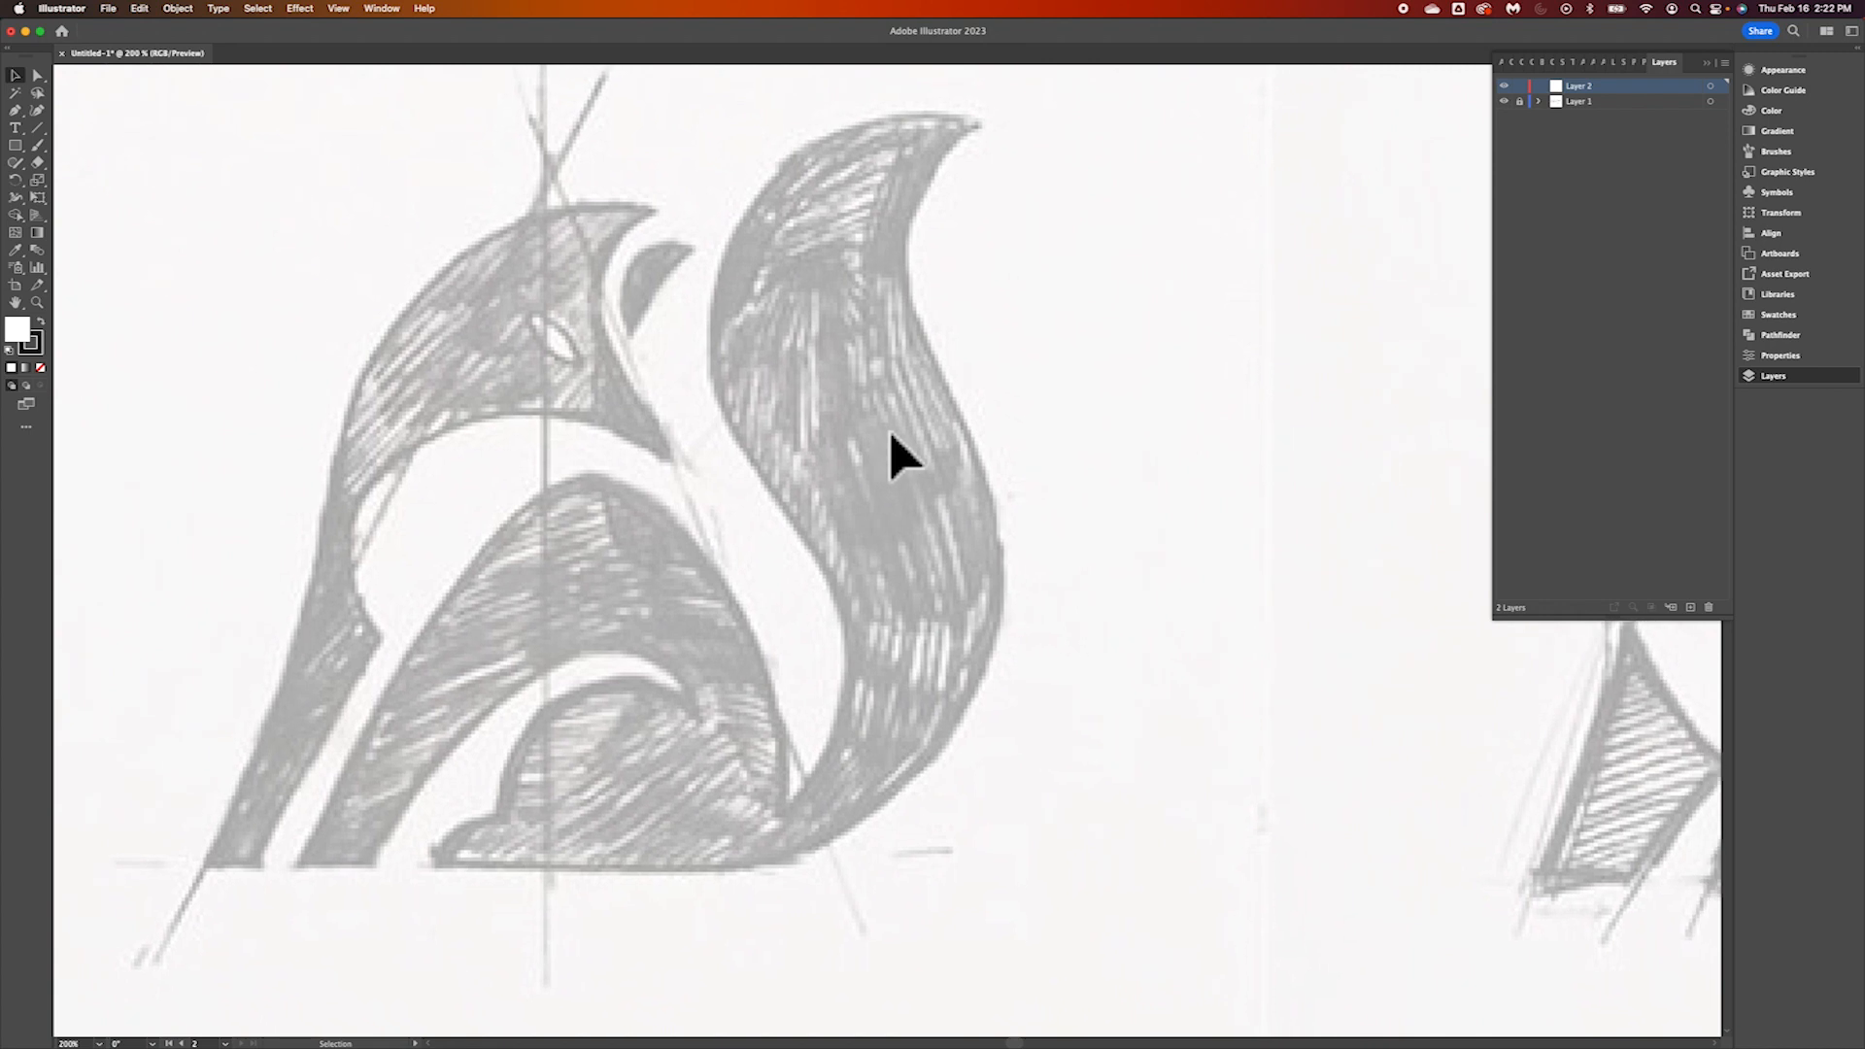
pyautogui.hscroll(10, 890, 435)
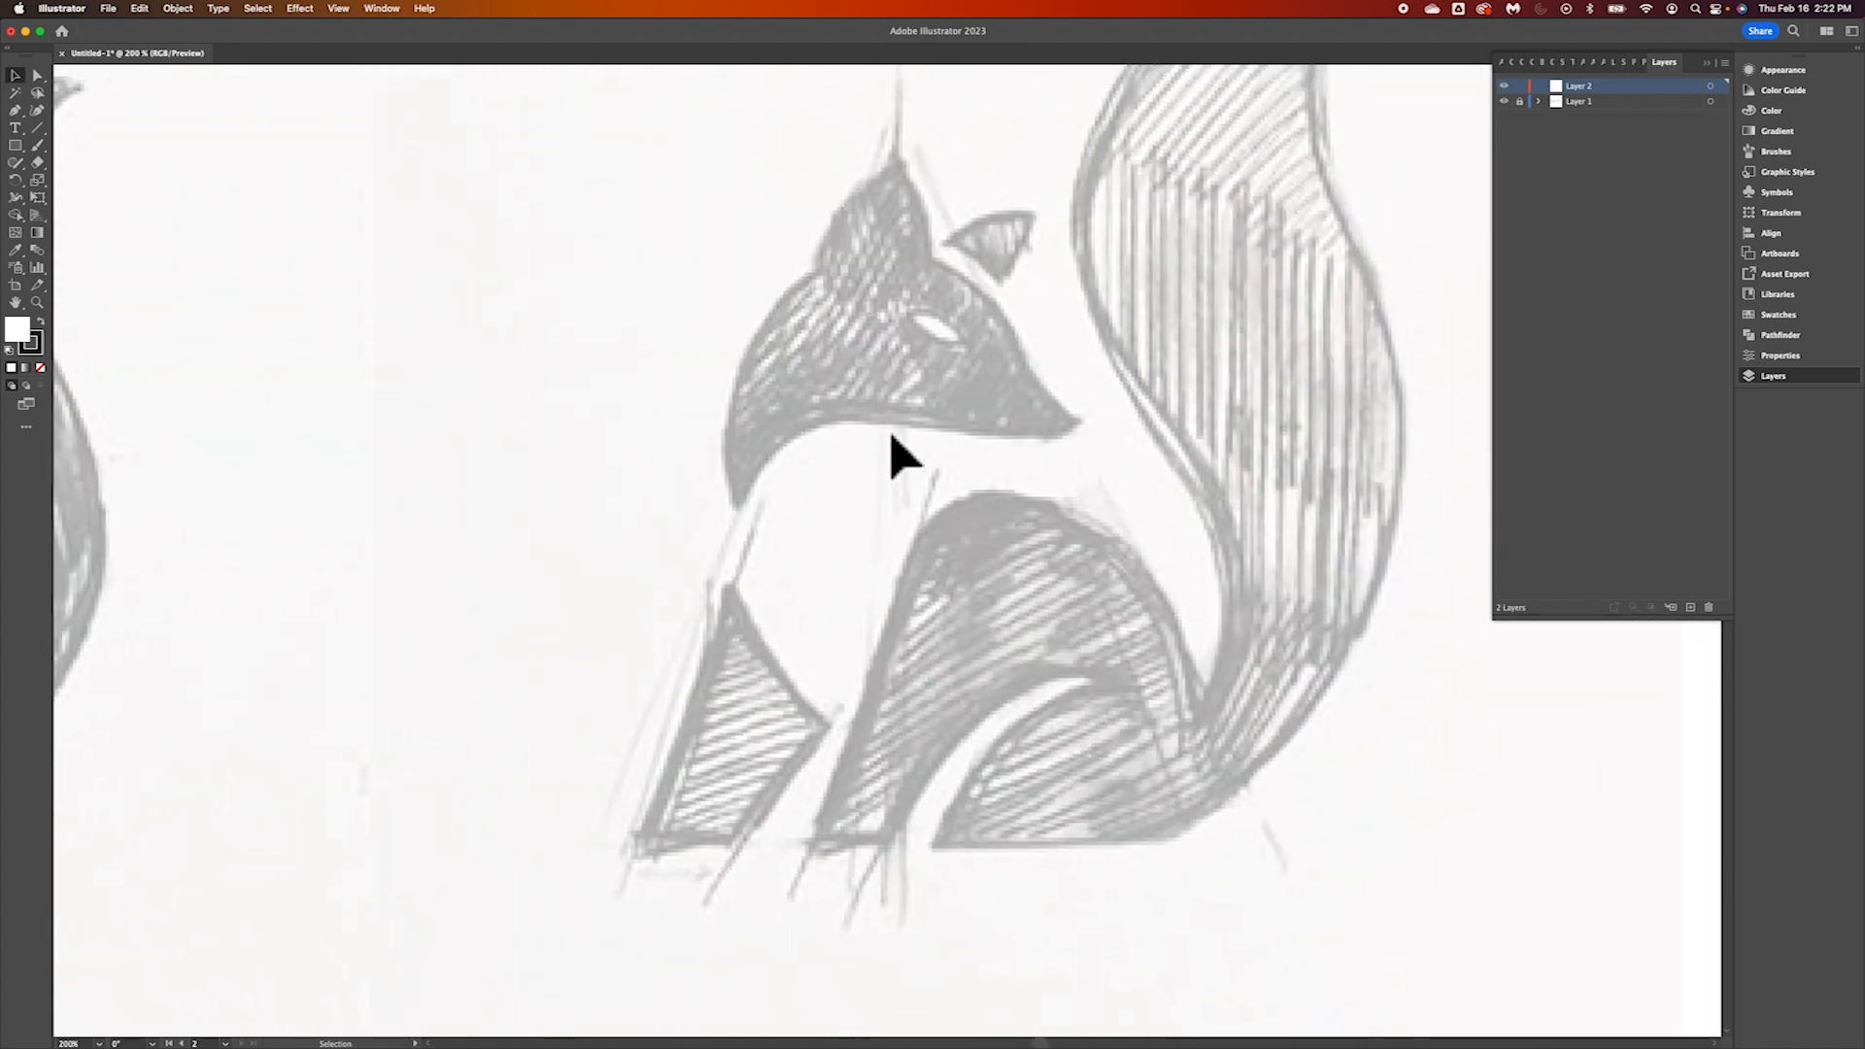
pyautogui.hscroll(-2, 865, 588)
pyautogui.press('a')
pyautogui.scroll(2, 865, 573)
pyautogui.scroll(-2, 864, 573)
pyautogui.press('v')
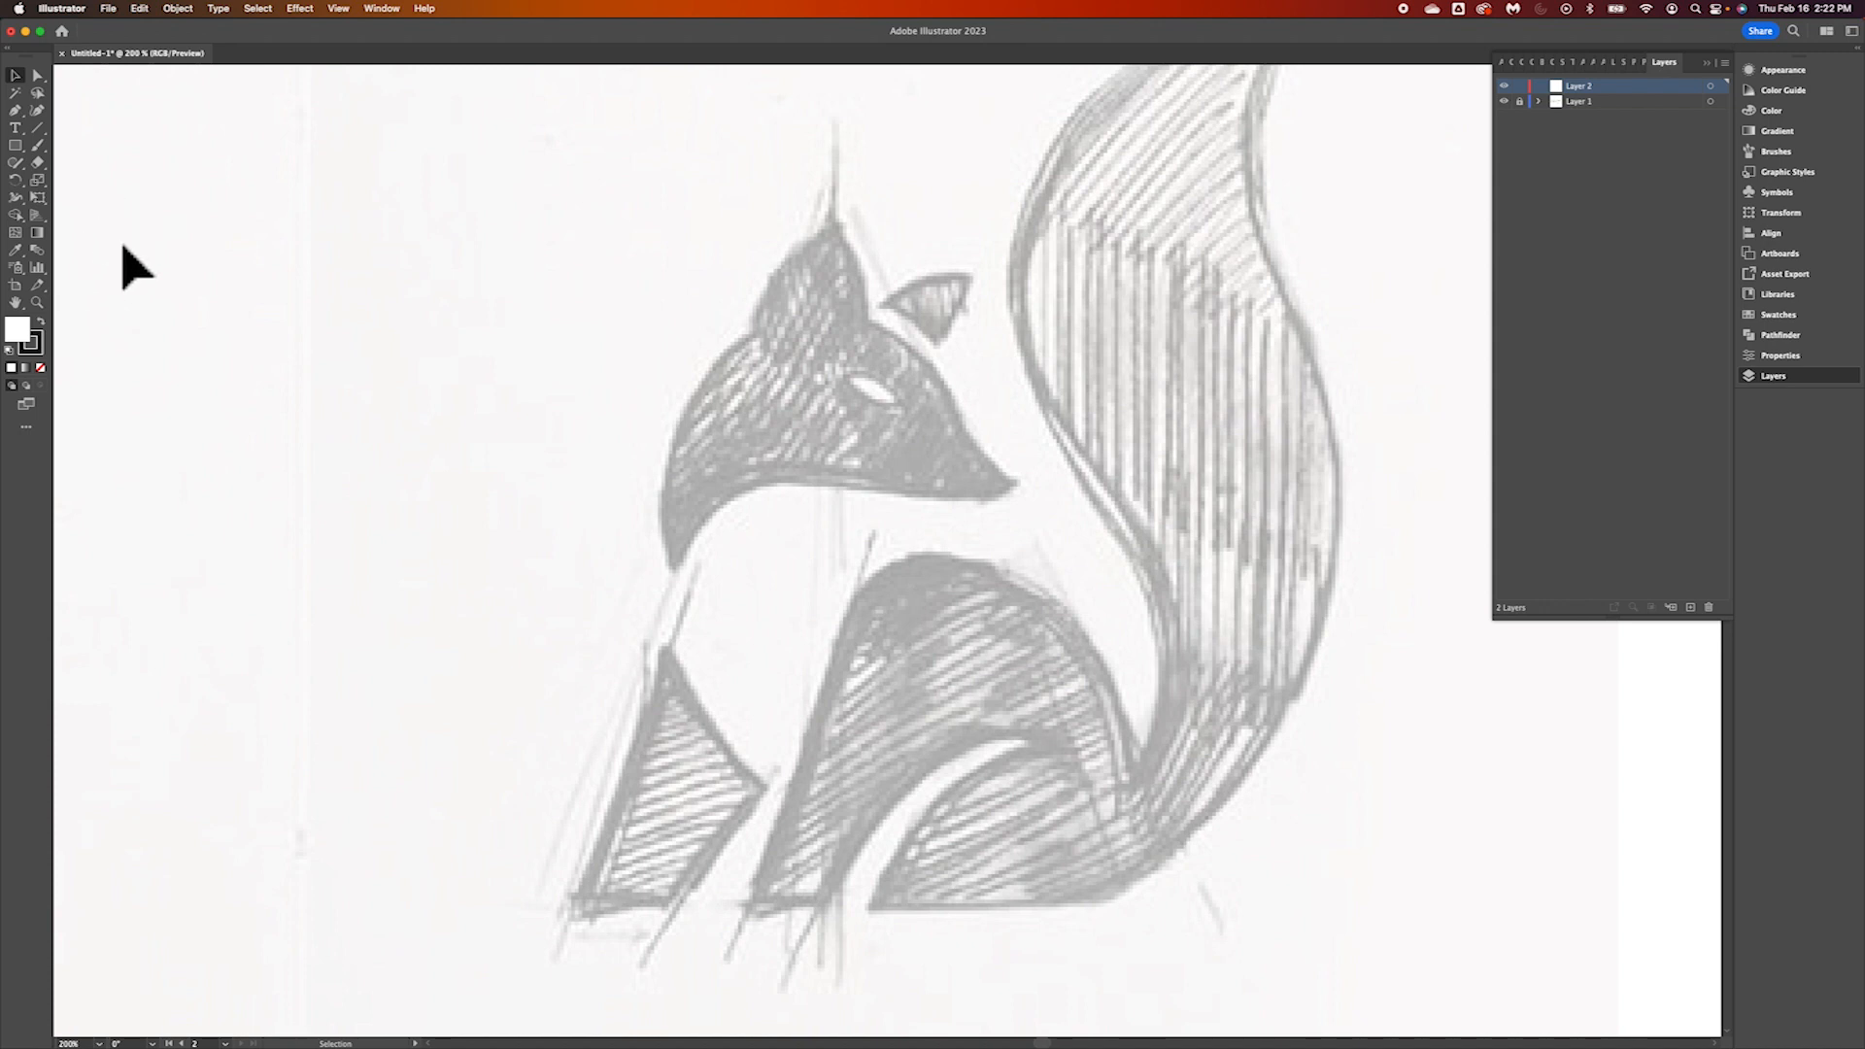
pyautogui.press('a')
pyautogui.press('super+equal')
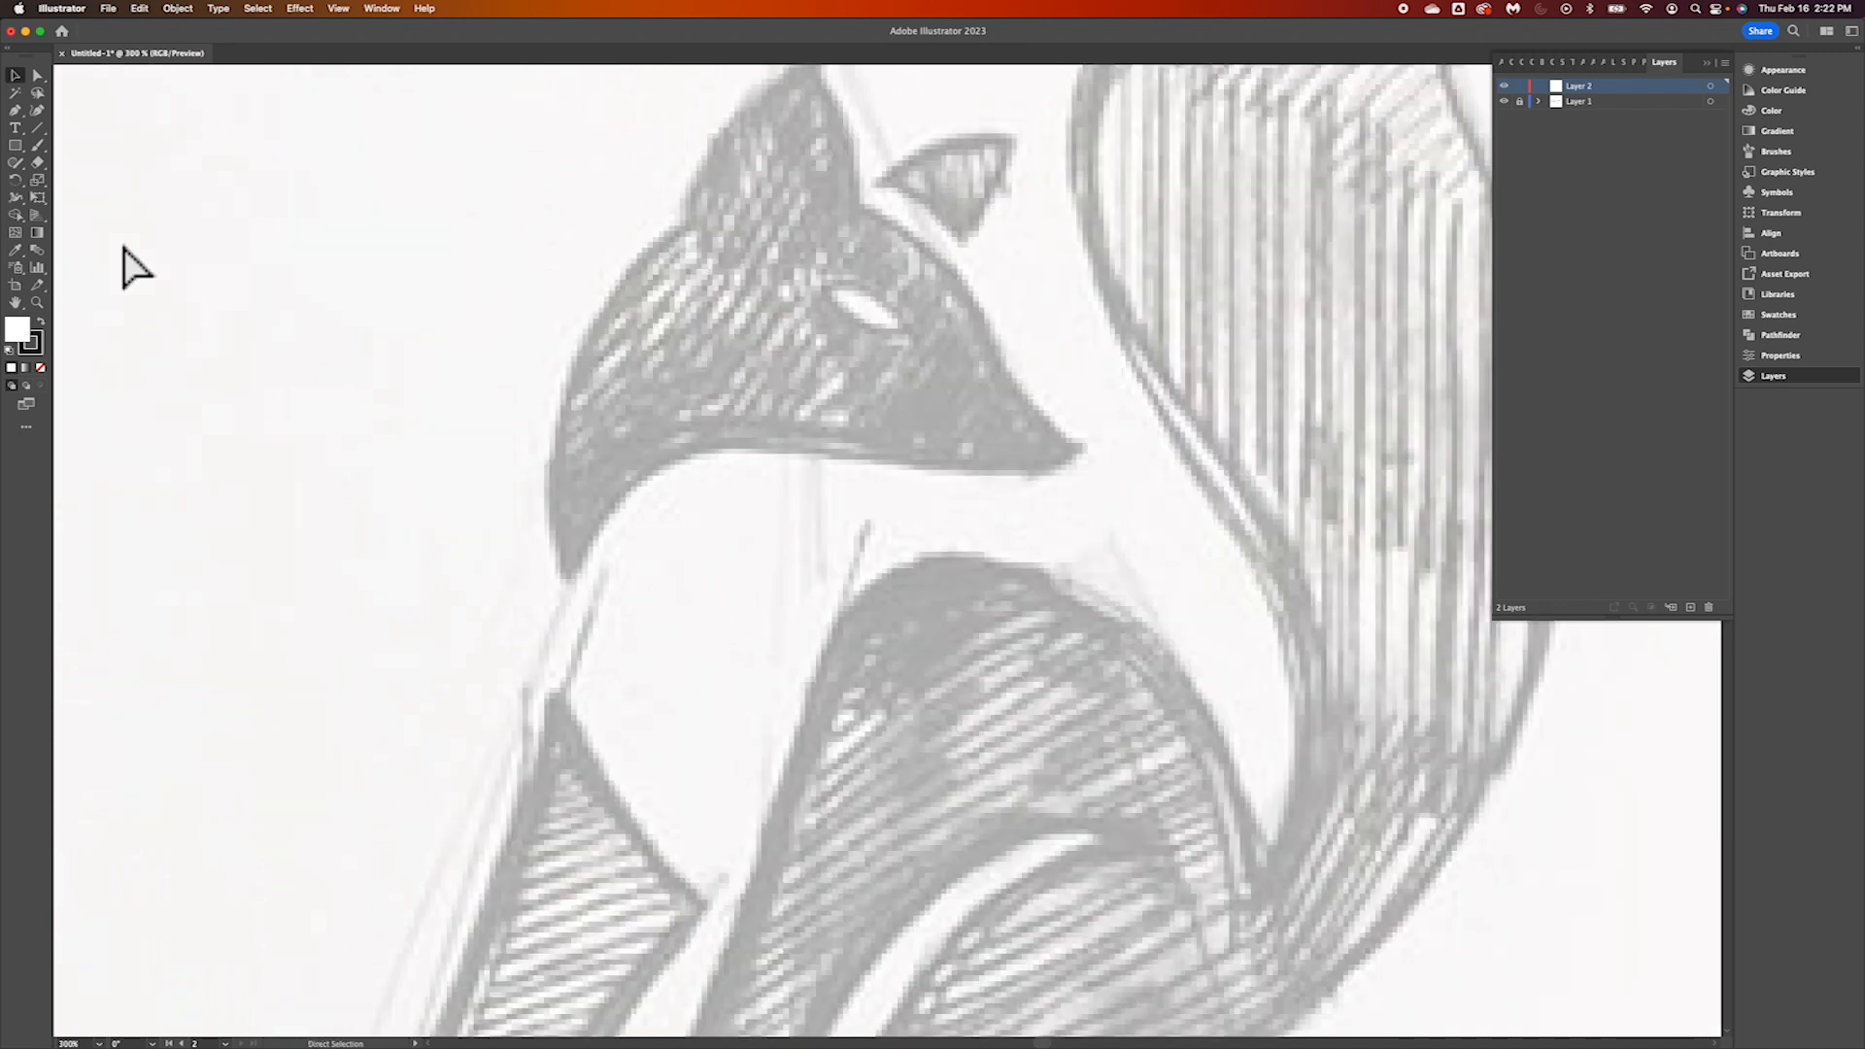
pyautogui.press('super+minus')
pyautogui.press('v')
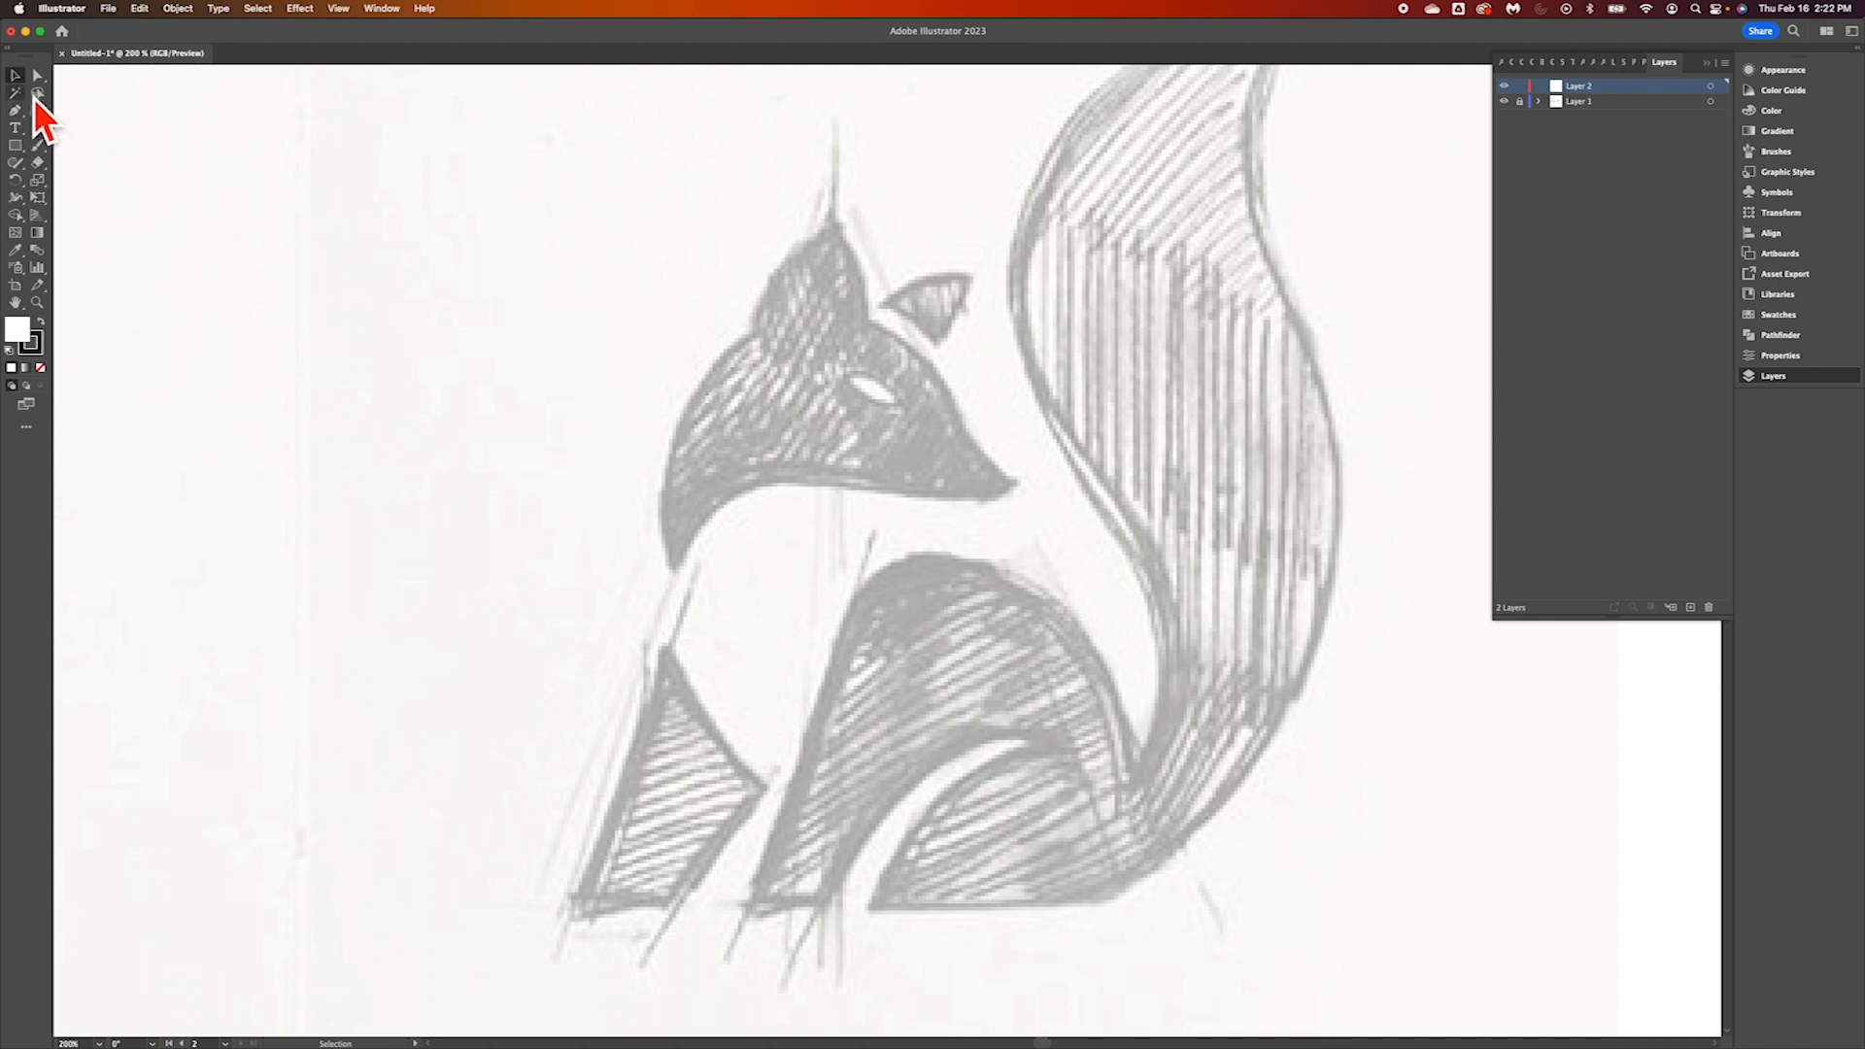
# Detach the toolbar and float it over the canvas beside the sitting fox in a two-column layout
pyautogui.moveTo(40, 61); pyautogui.dragTo(330, 136)
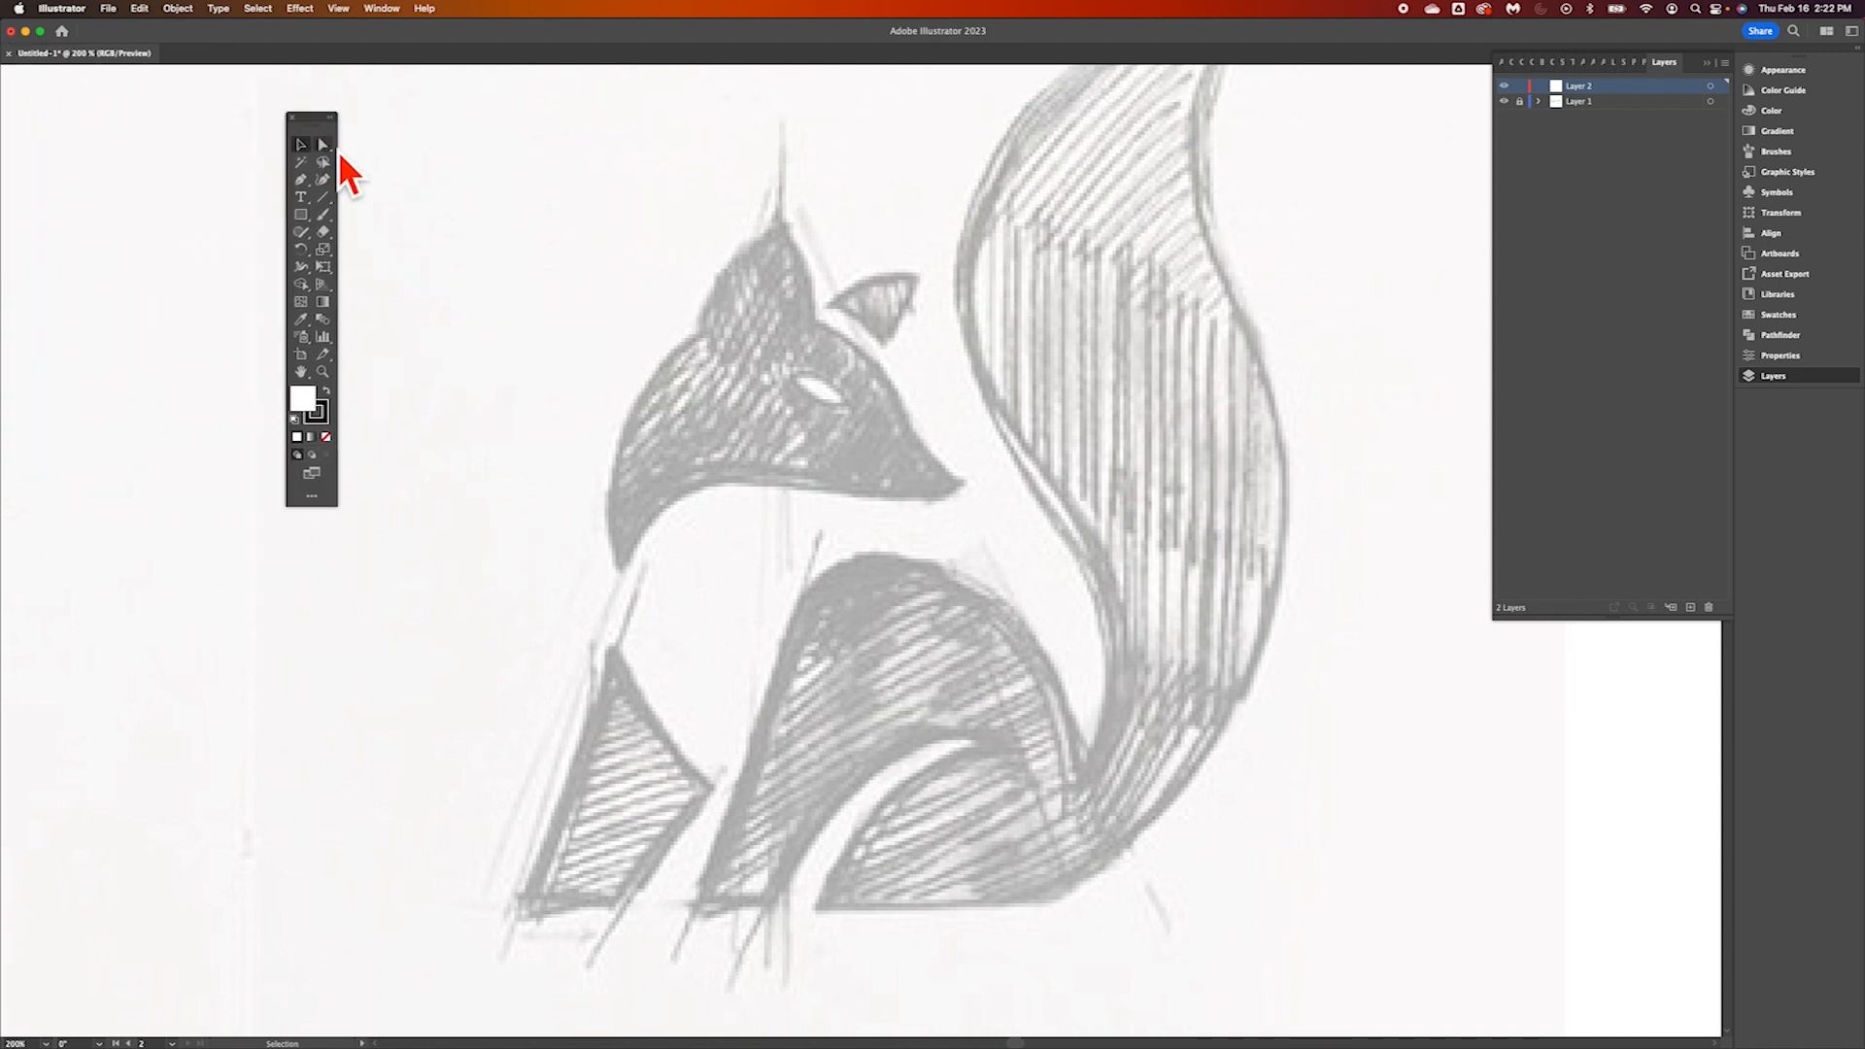
pyautogui.click(331, 117)
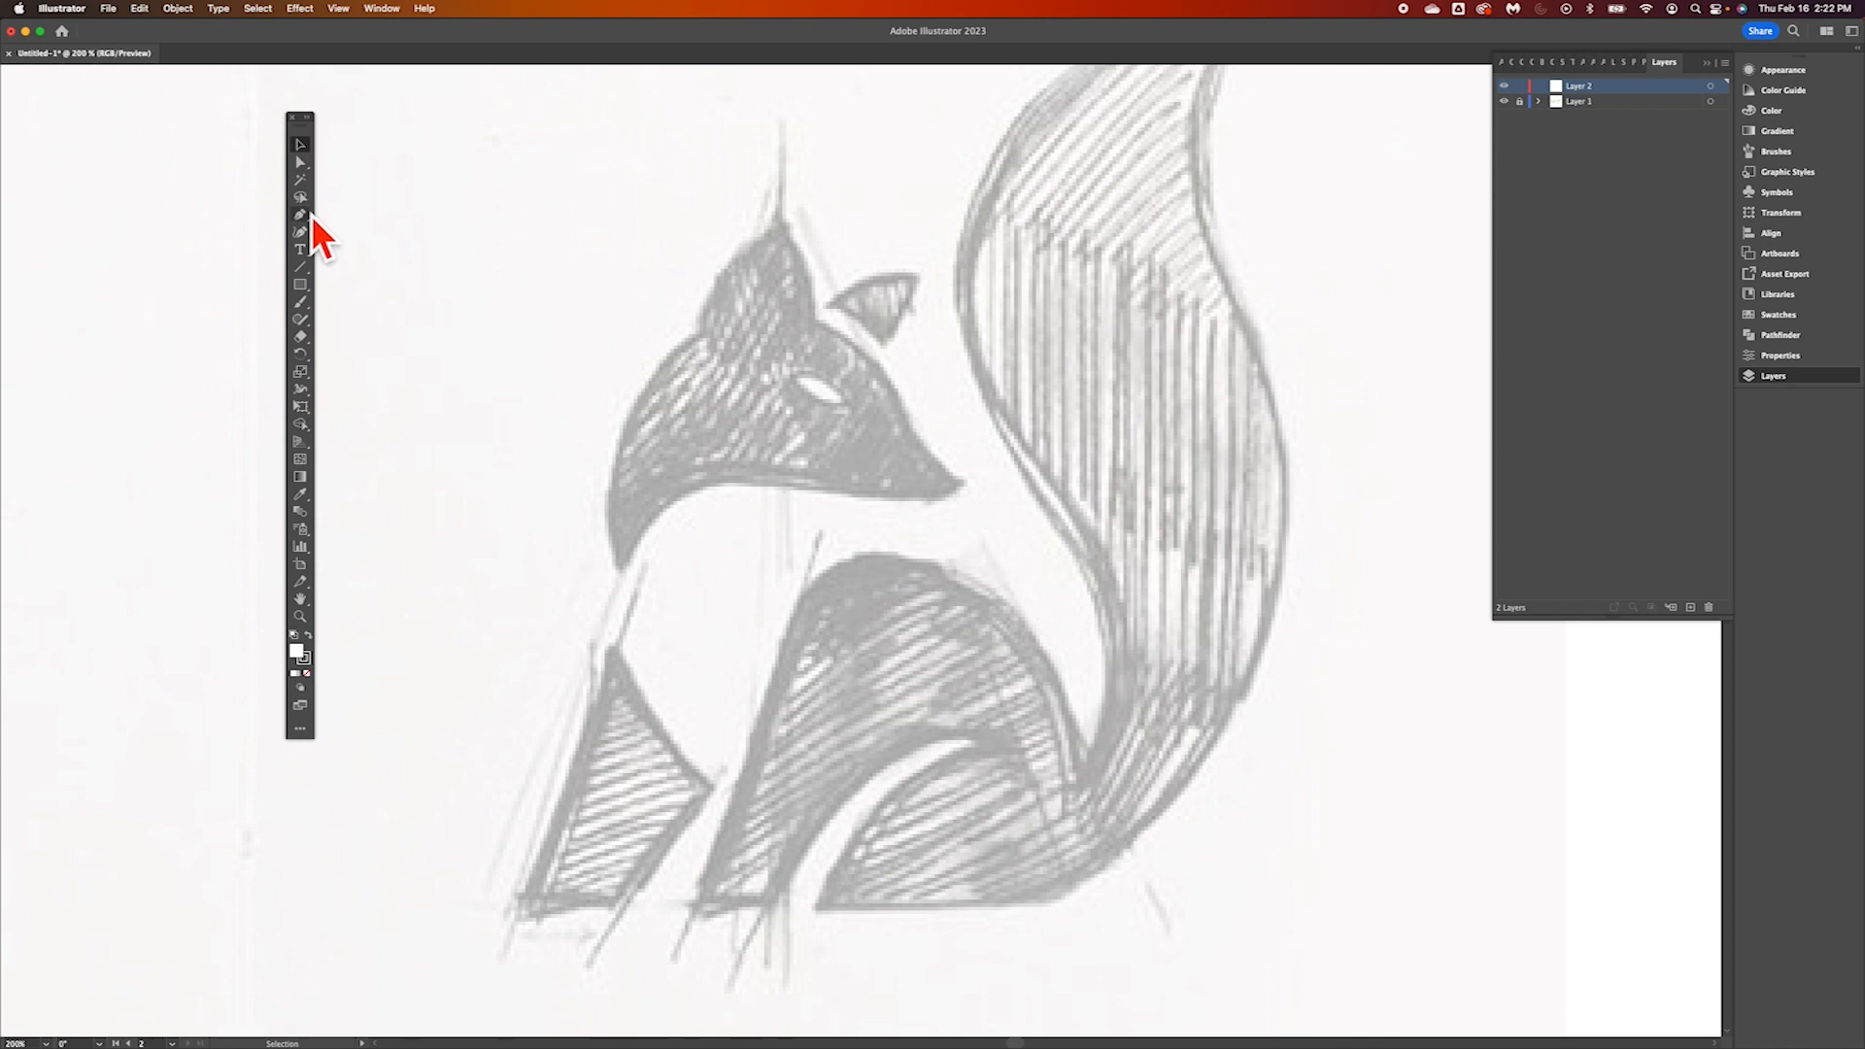
pyautogui.click(308, 118)
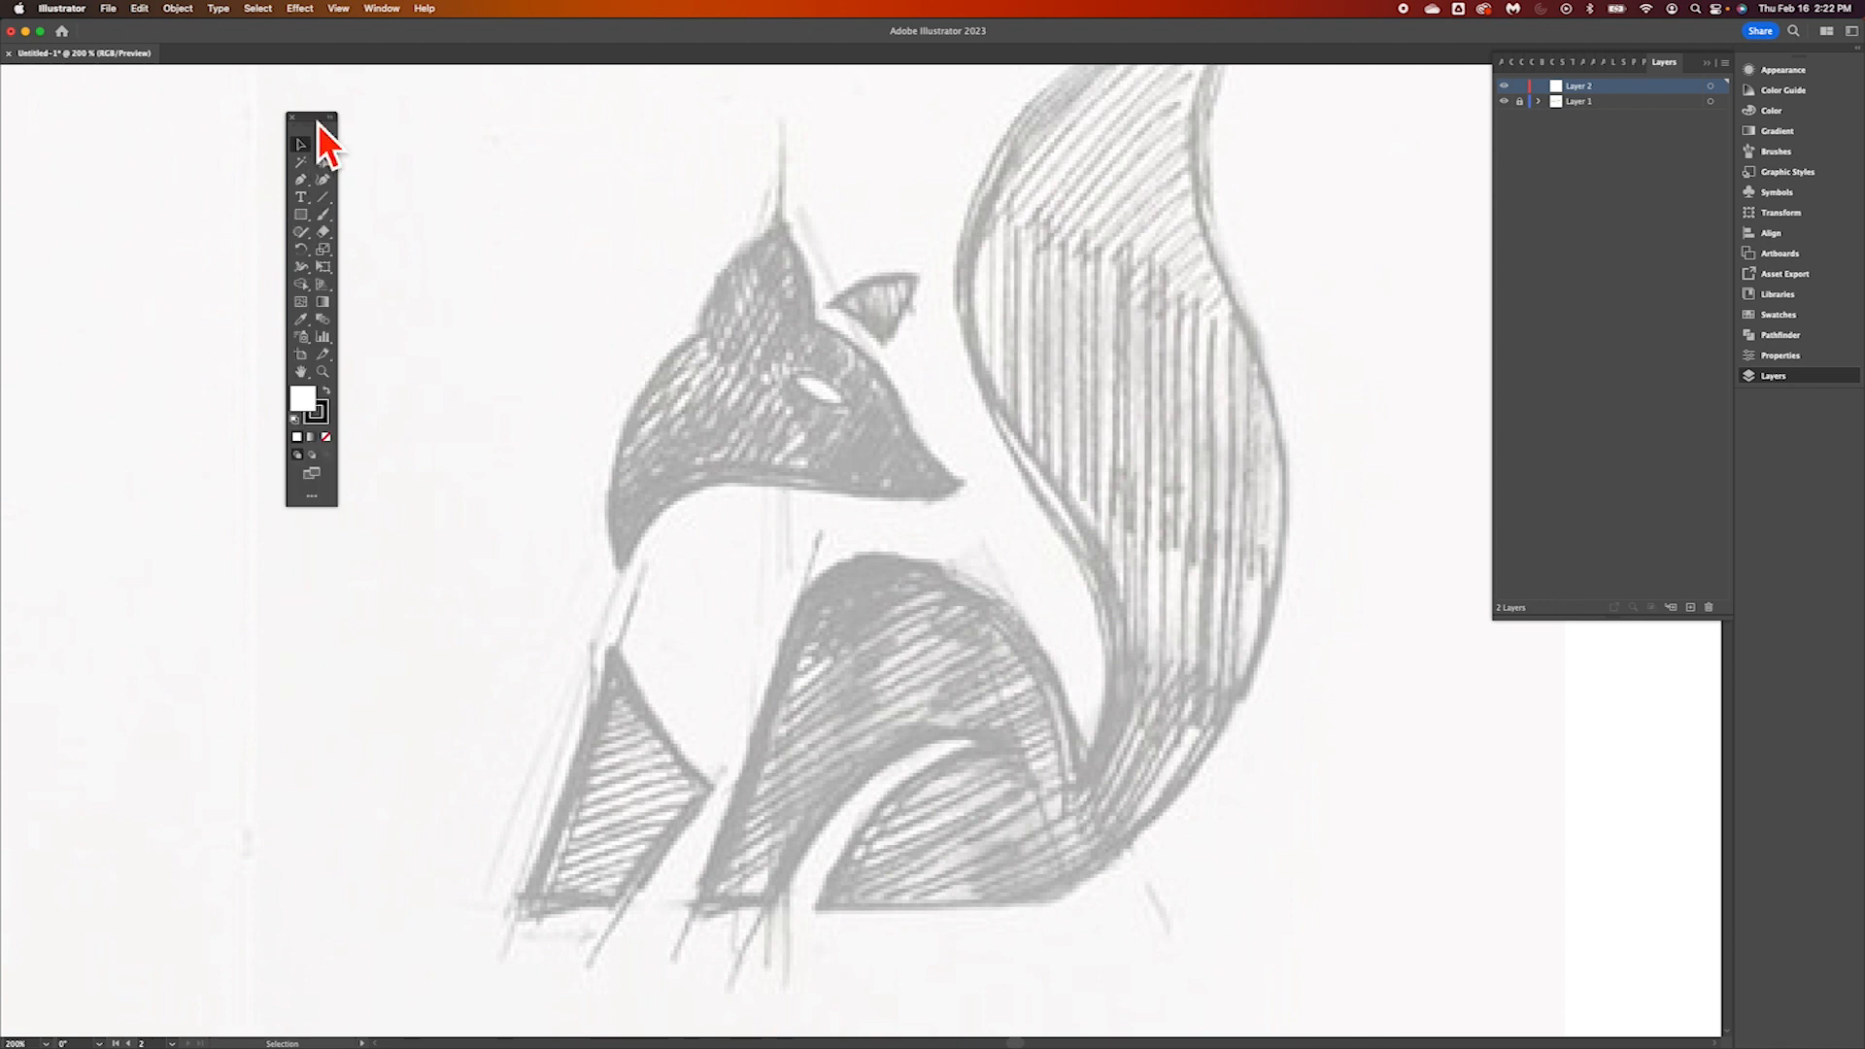
# Select the Pen tool and move the floating toolbar slightly farther from the fox sketch
pyautogui.click(302, 181)
pyautogui.click(309, 182)
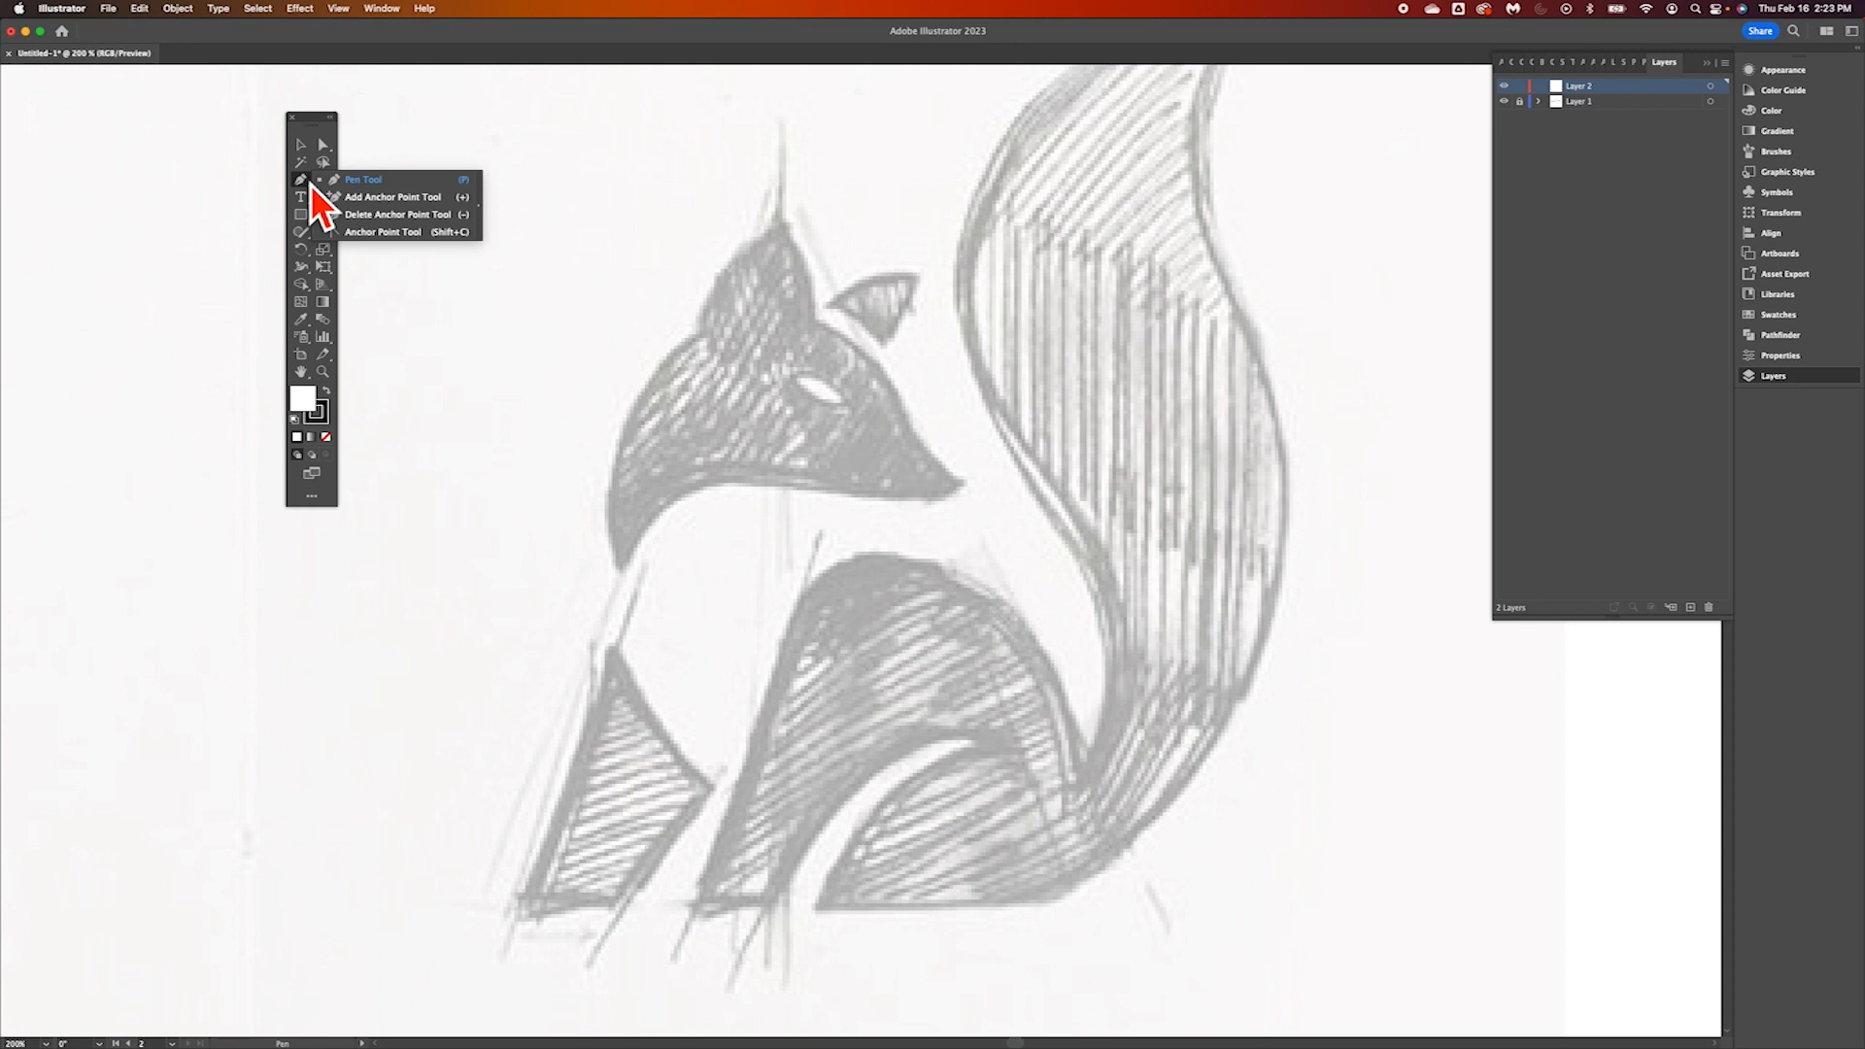
pyautogui.click(361, 181)
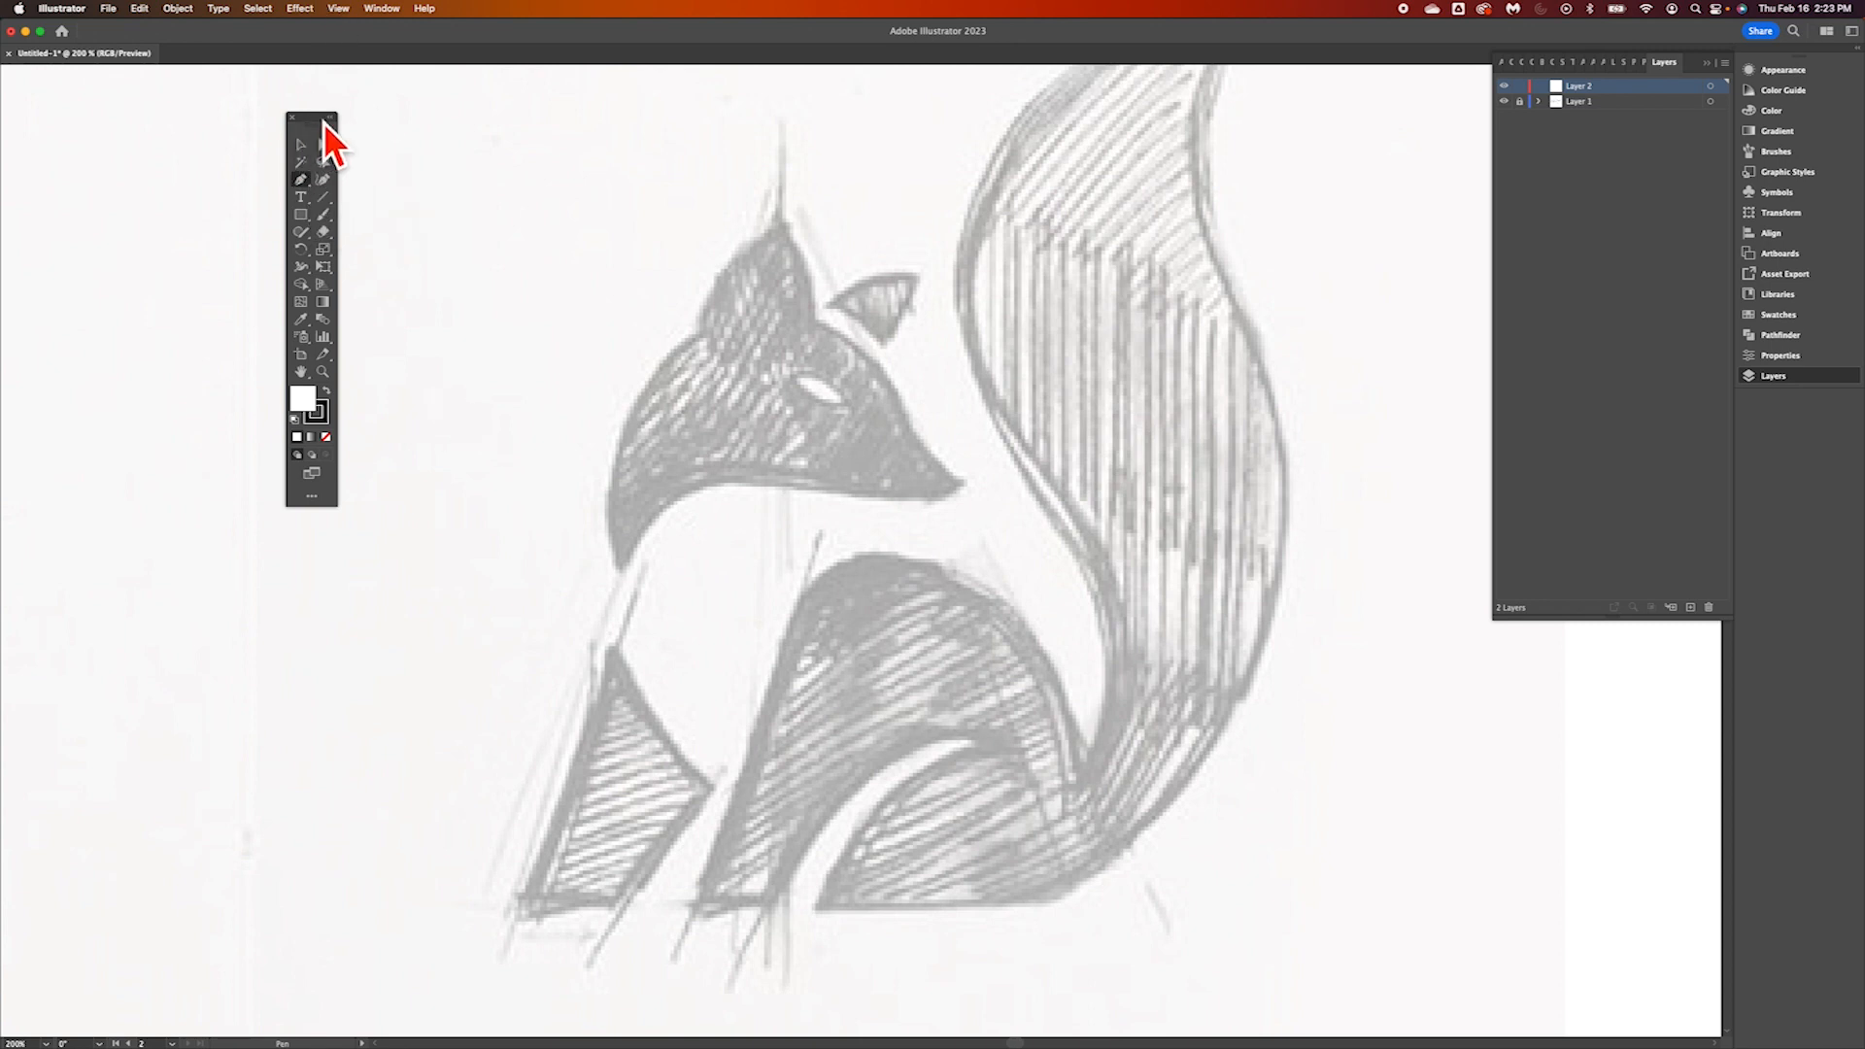
pyautogui.moveTo(323, 123); pyautogui.dragTo(252, 107)
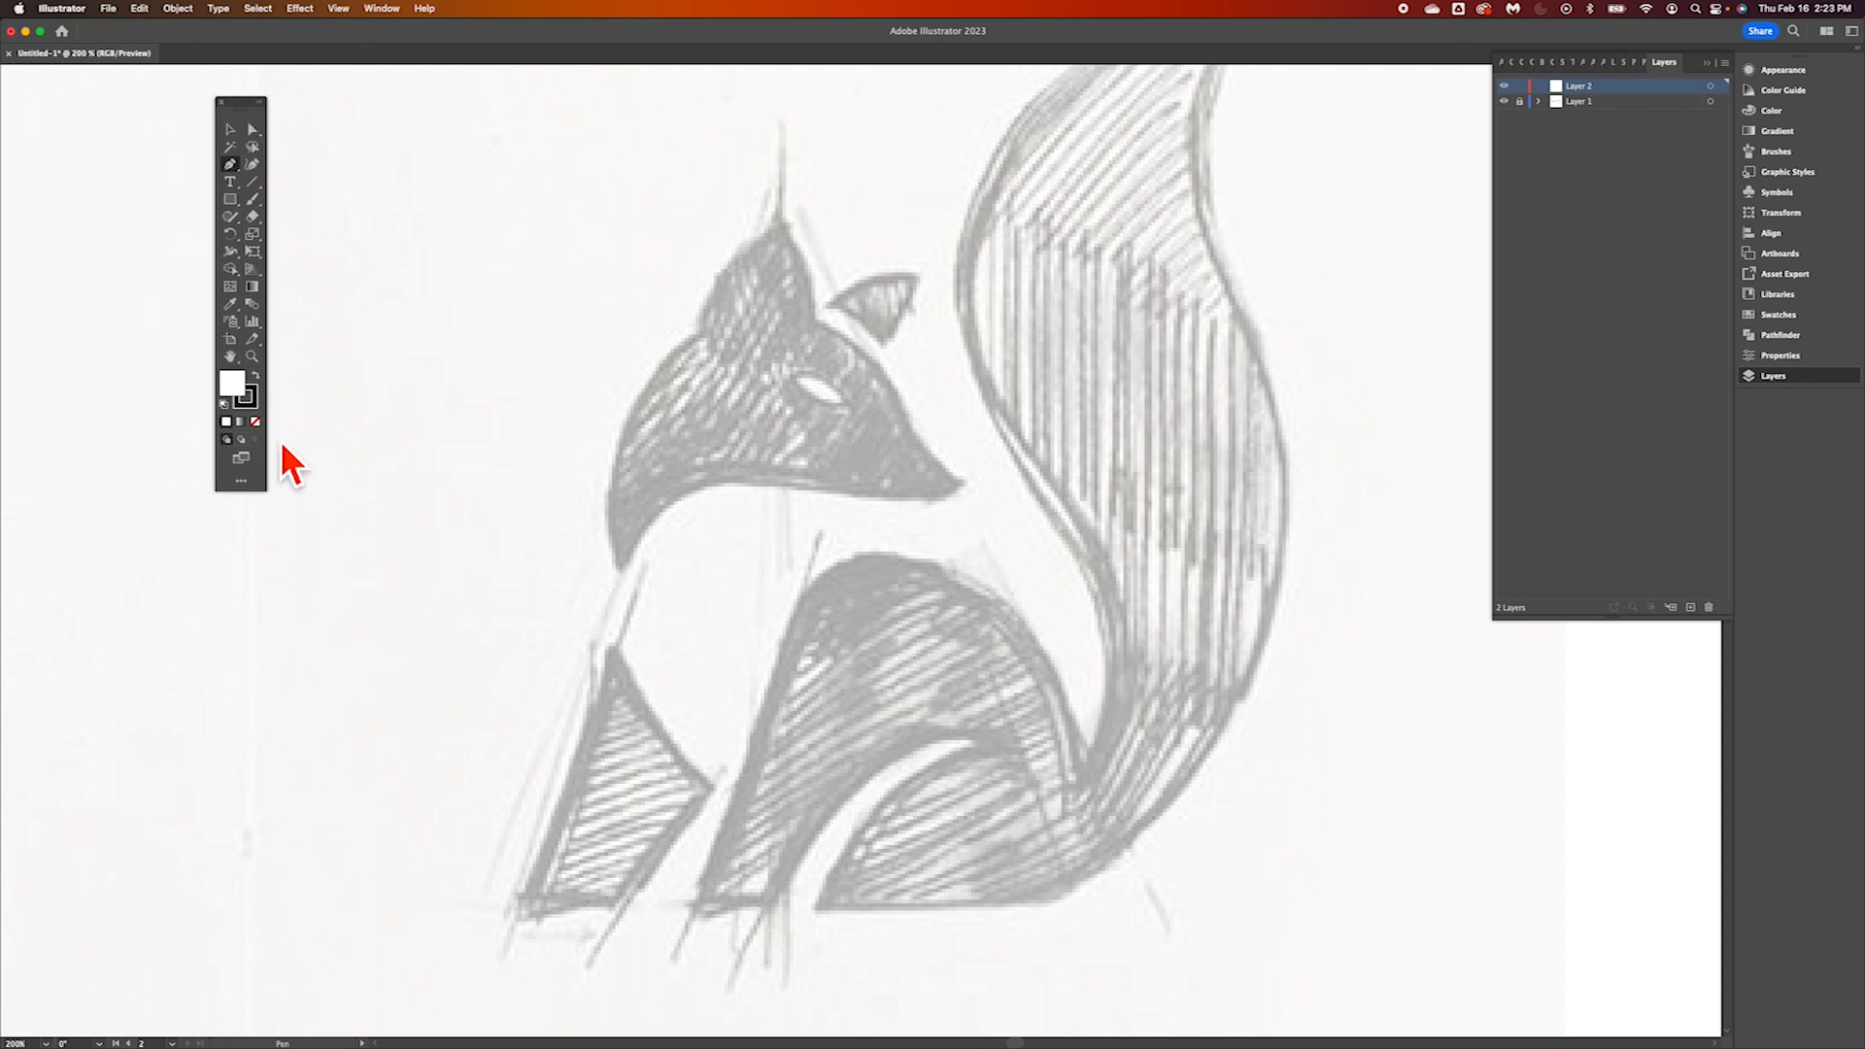
# Set the fill to none and the stroke to the bright red swatch for the Pen tool
pyautogui.click(249, 398)
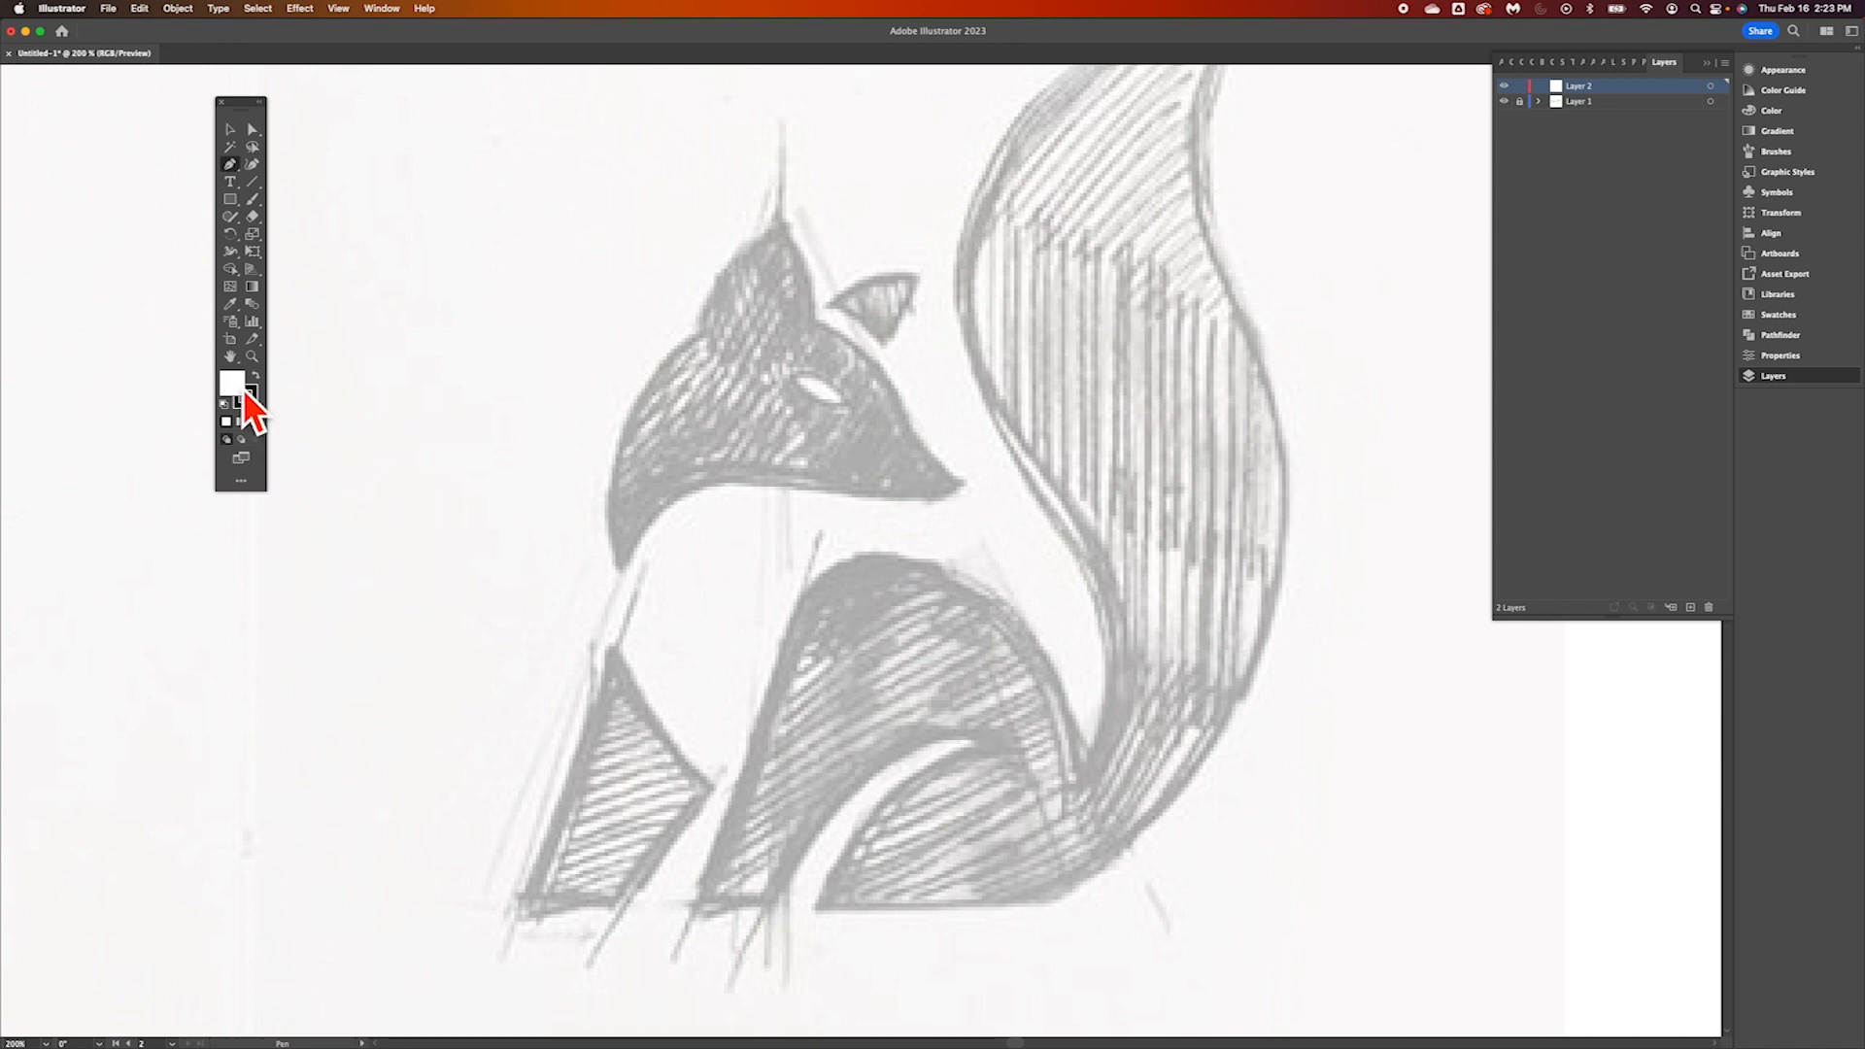
pyautogui.click(250, 402)
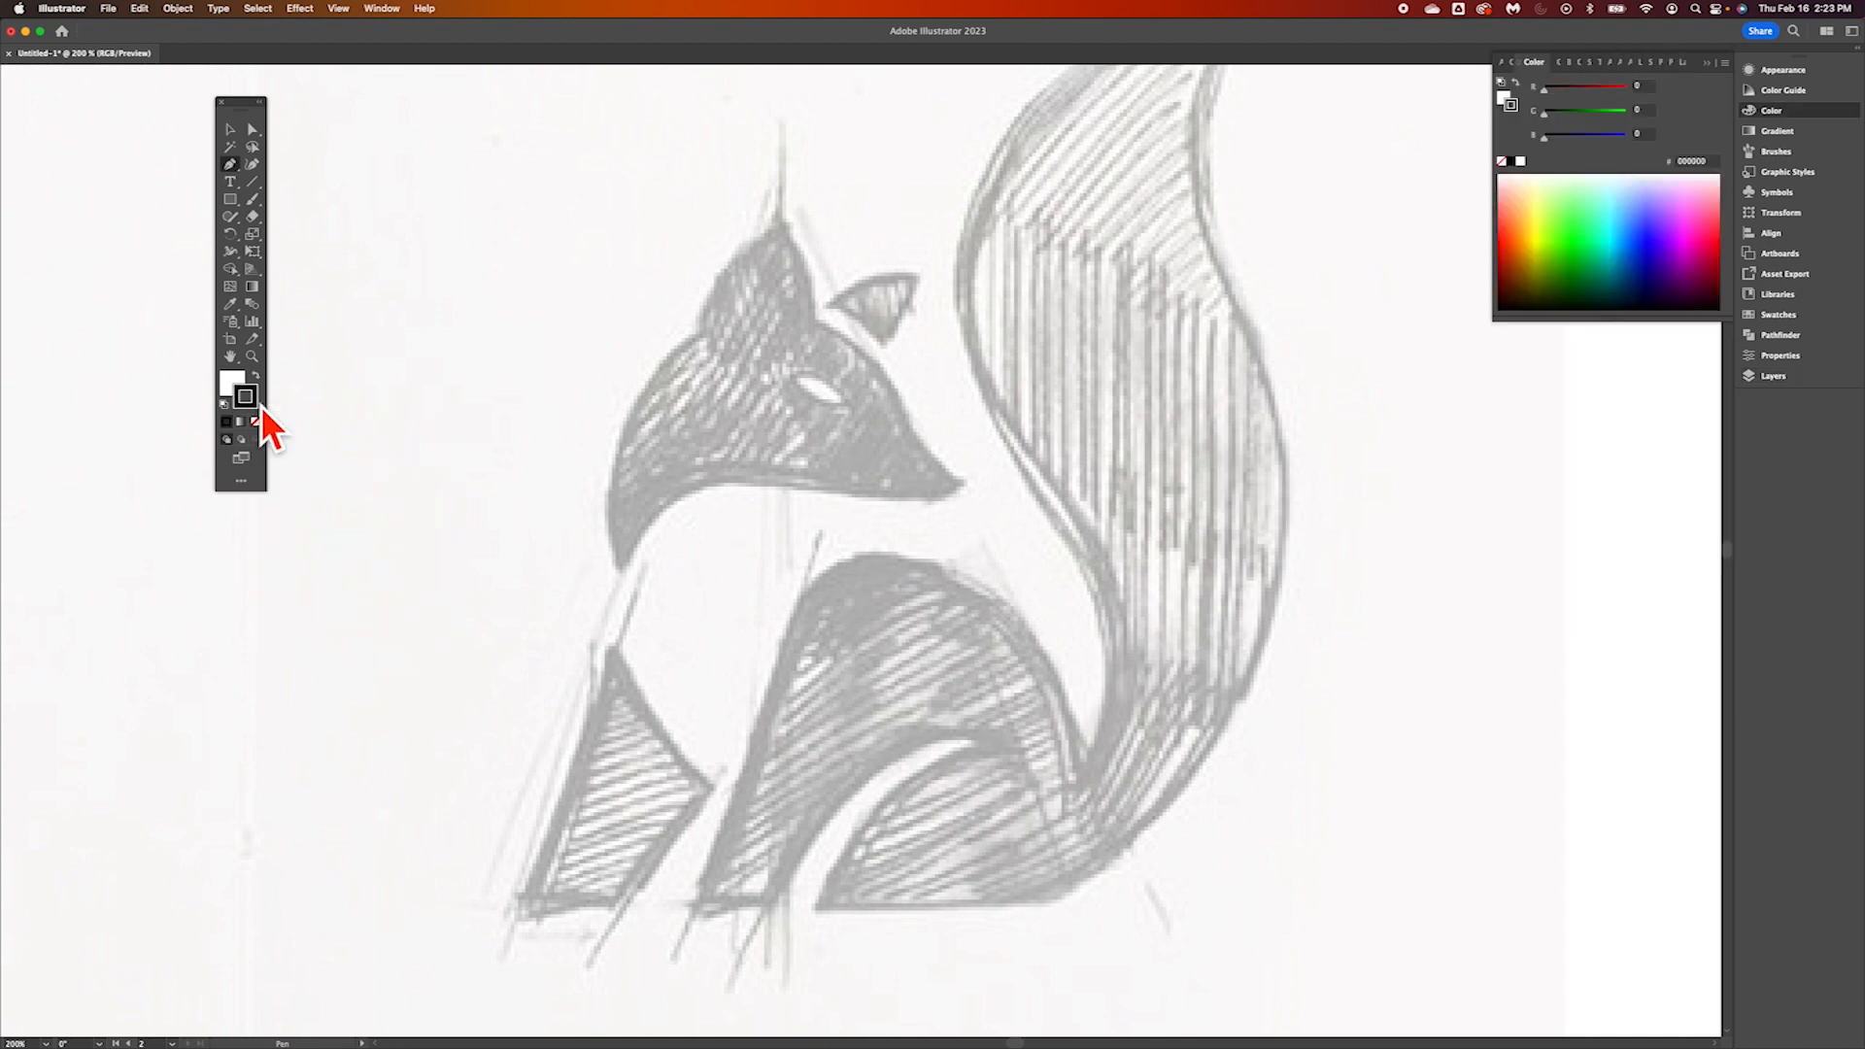
pyautogui.press('x')
pyautogui.click(246, 393)
pyautogui.click(235, 382)
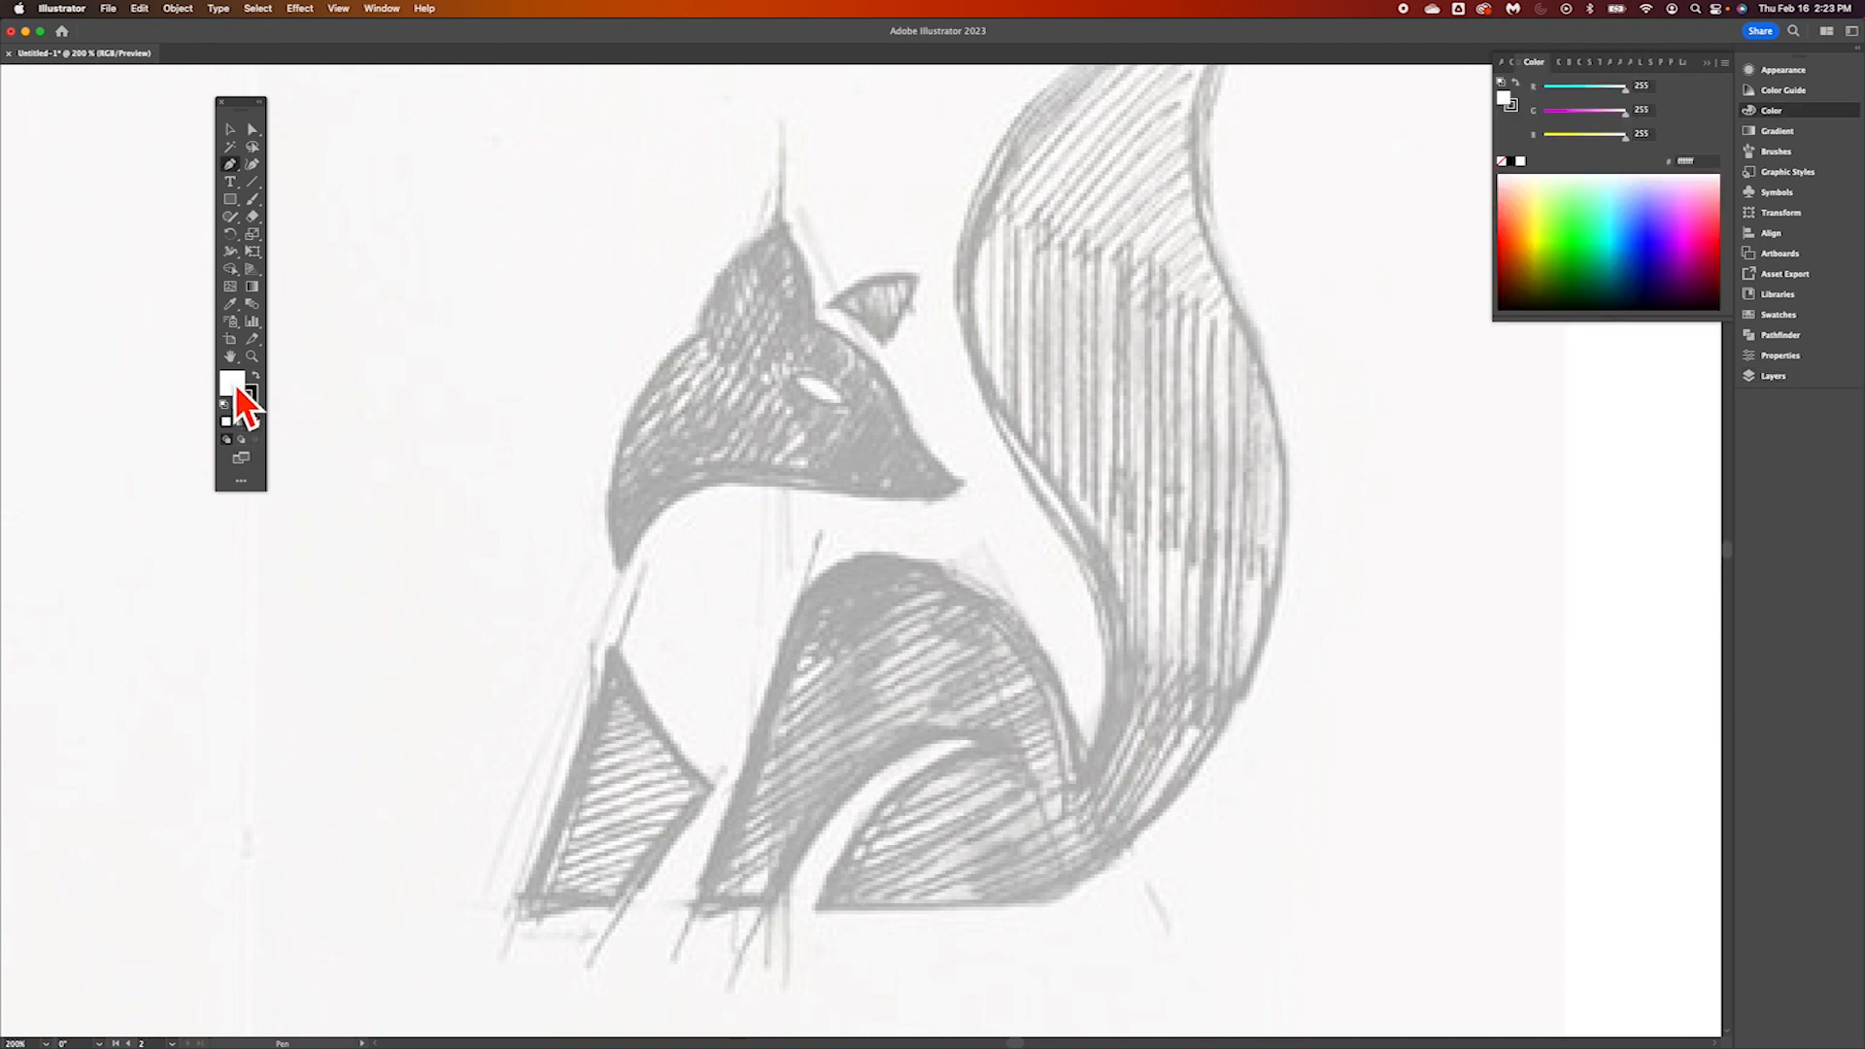
pyautogui.click(257, 398)
pyautogui.click(239, 390)
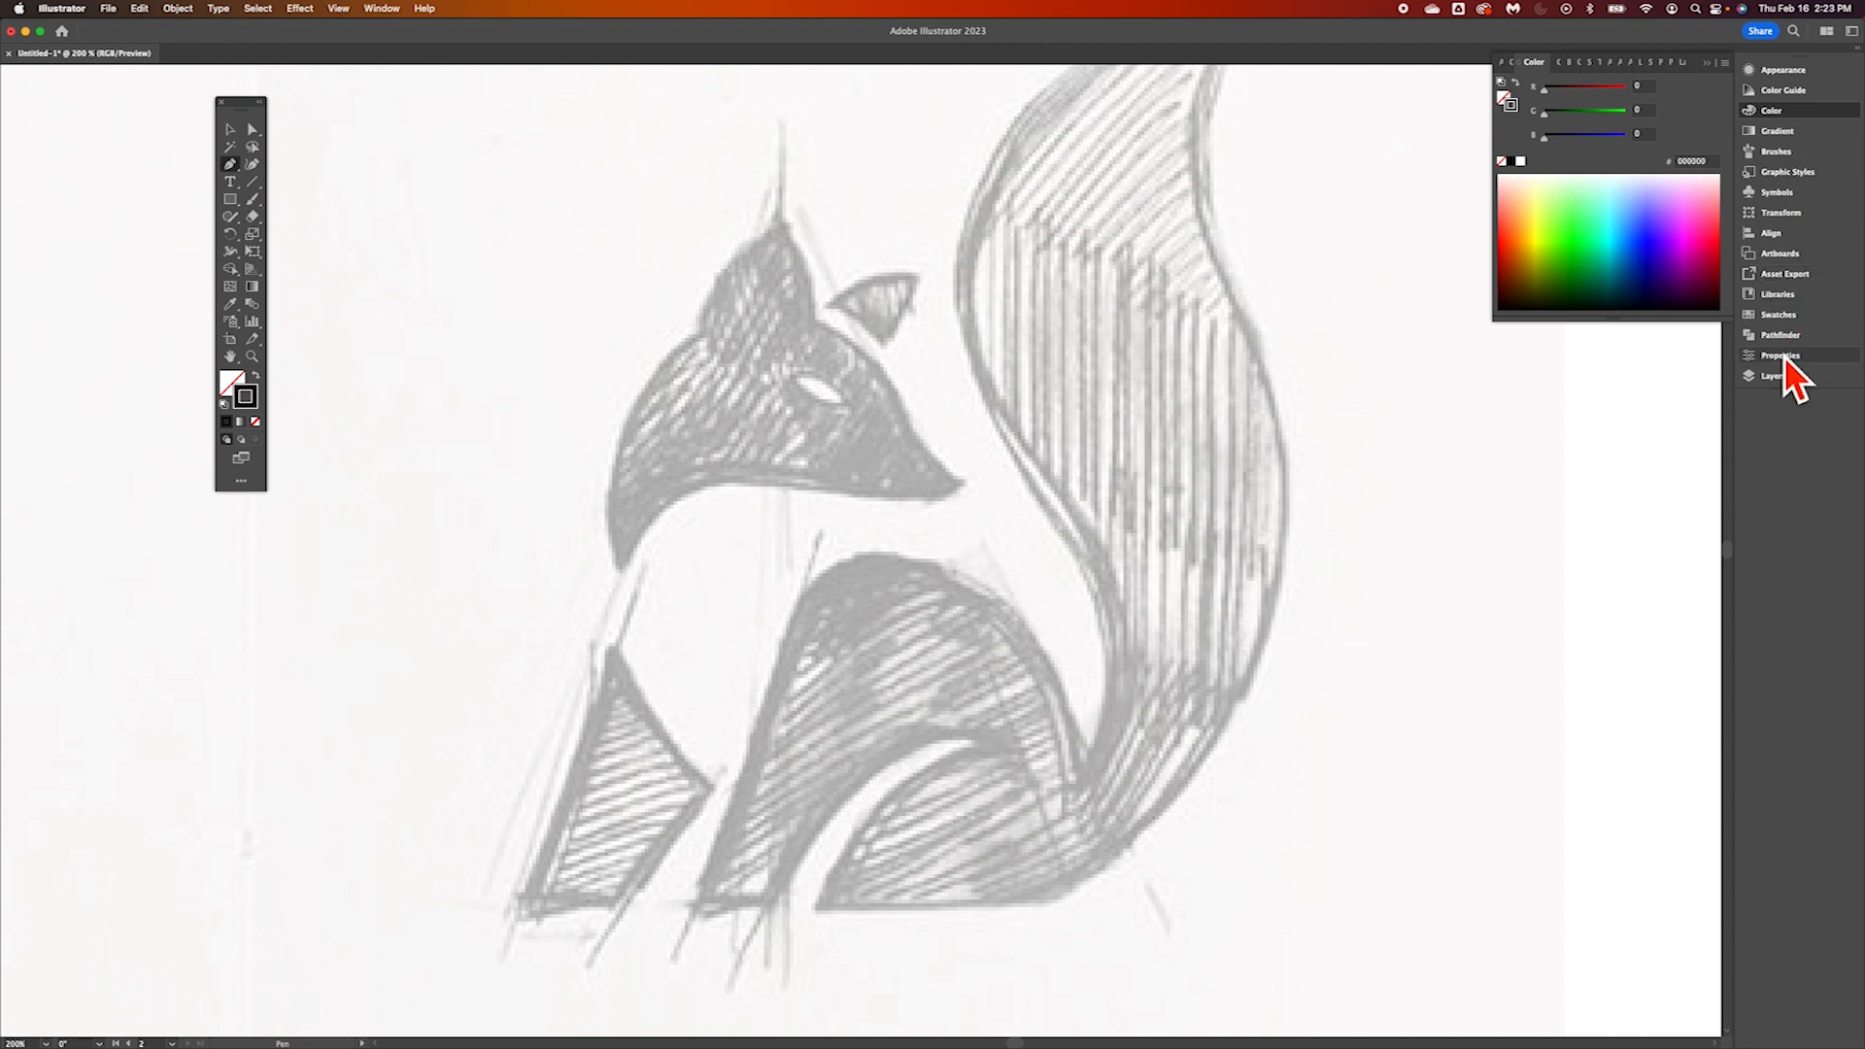
pyautogui.click(1786, 319)
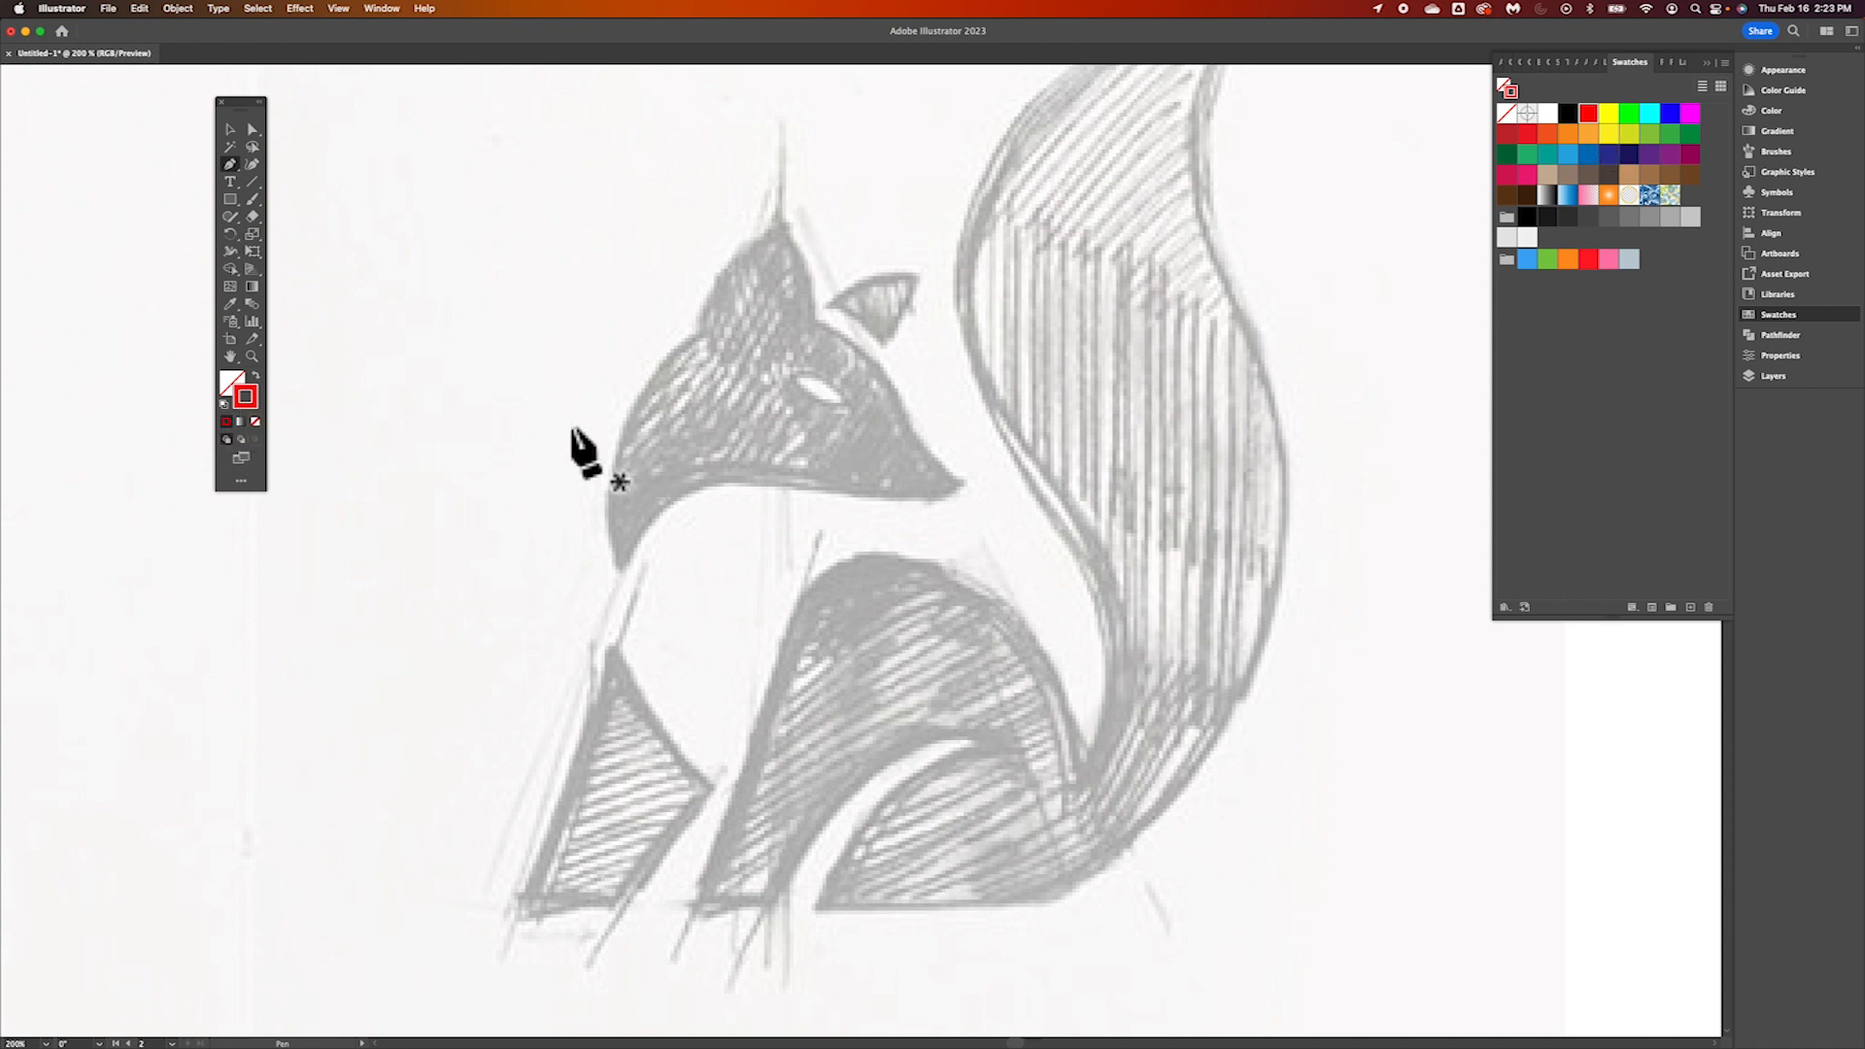
# Draw a nearly horizontal straight segment and a vertical one down from its left end in the blank area between the two fox sketches
pyautogui.hscroll(-5, 578, 437)
pyautogui.scroll(2, 578, 437)
pyautogui.scroll(5, 581, 449)
pyautogui.hscroll(-4, 581, 449)
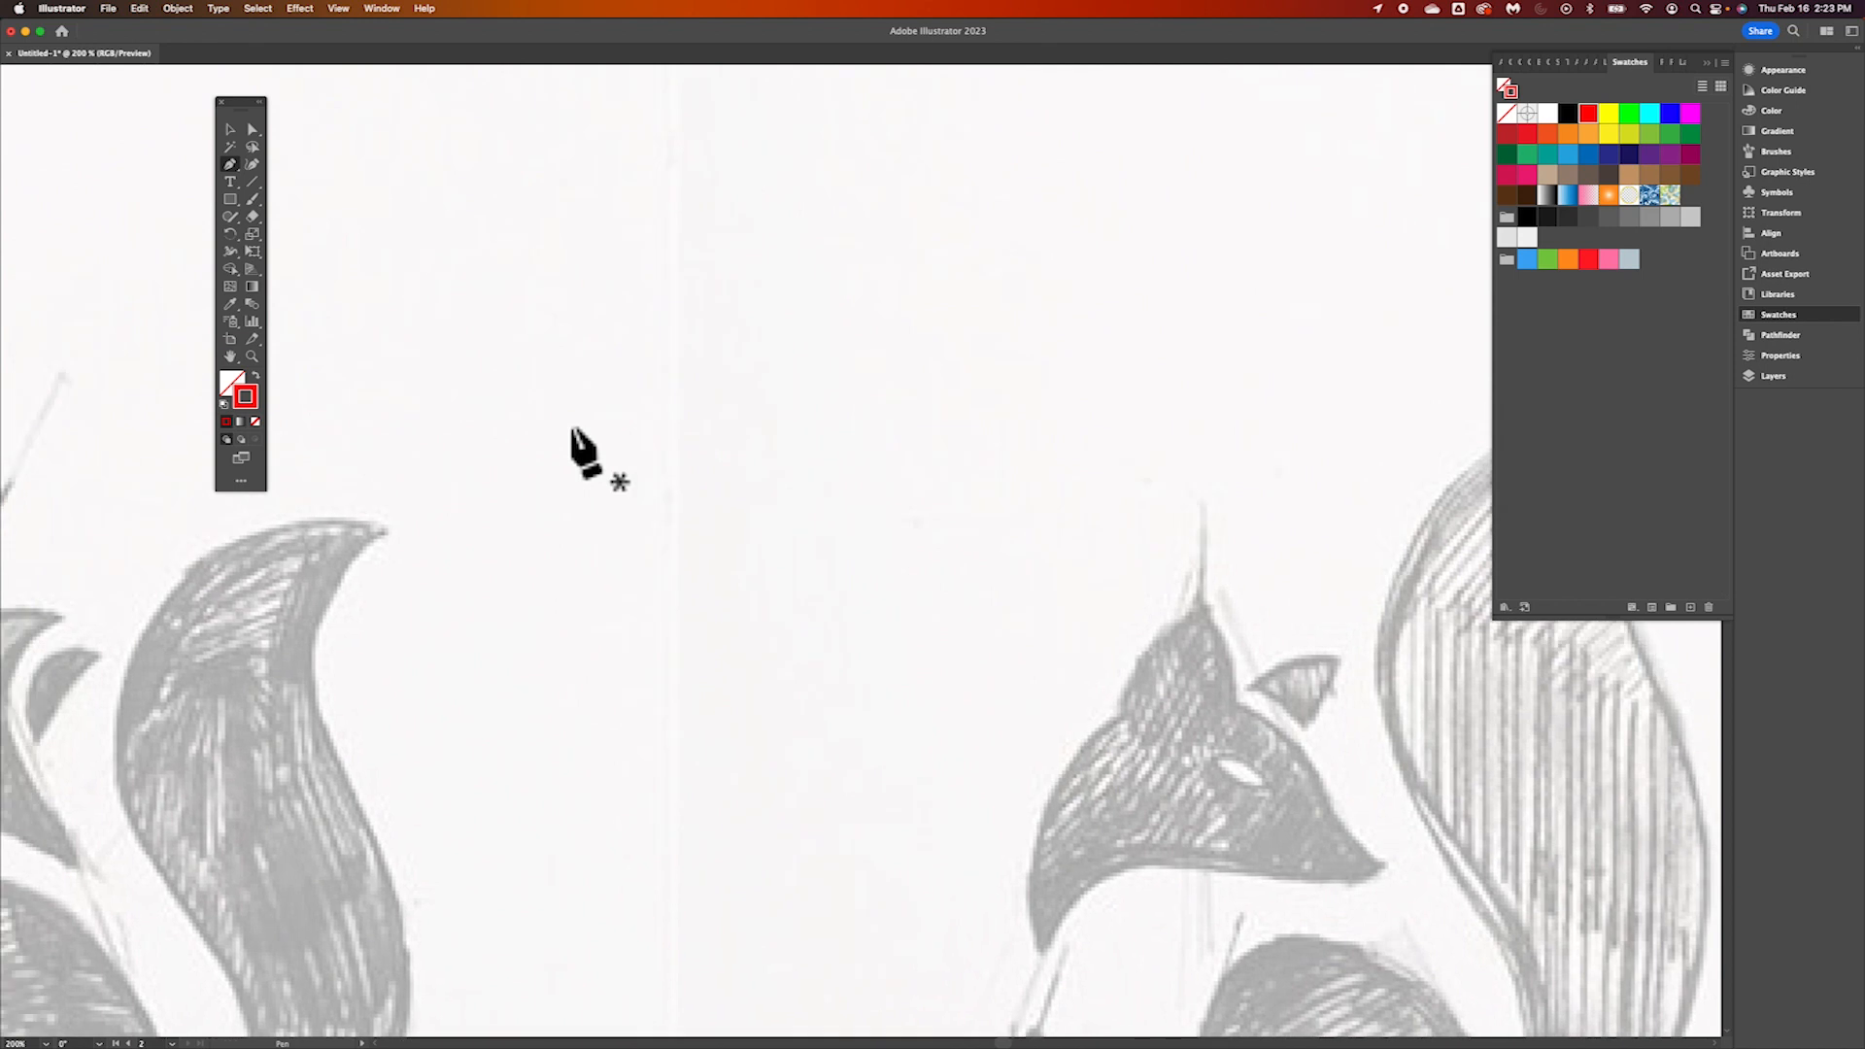
pyautogui.hscroll(-3, 573, 432)
pyautogui.scroll(-2, 573, 431)
pyautogui.scroll(3, 573, 431)
pyautogui.hscroll(2, 573, 431)
pyautogui.scroll(-3, 572, 431)
pyautogui.hscroll(-1, 573, 431)
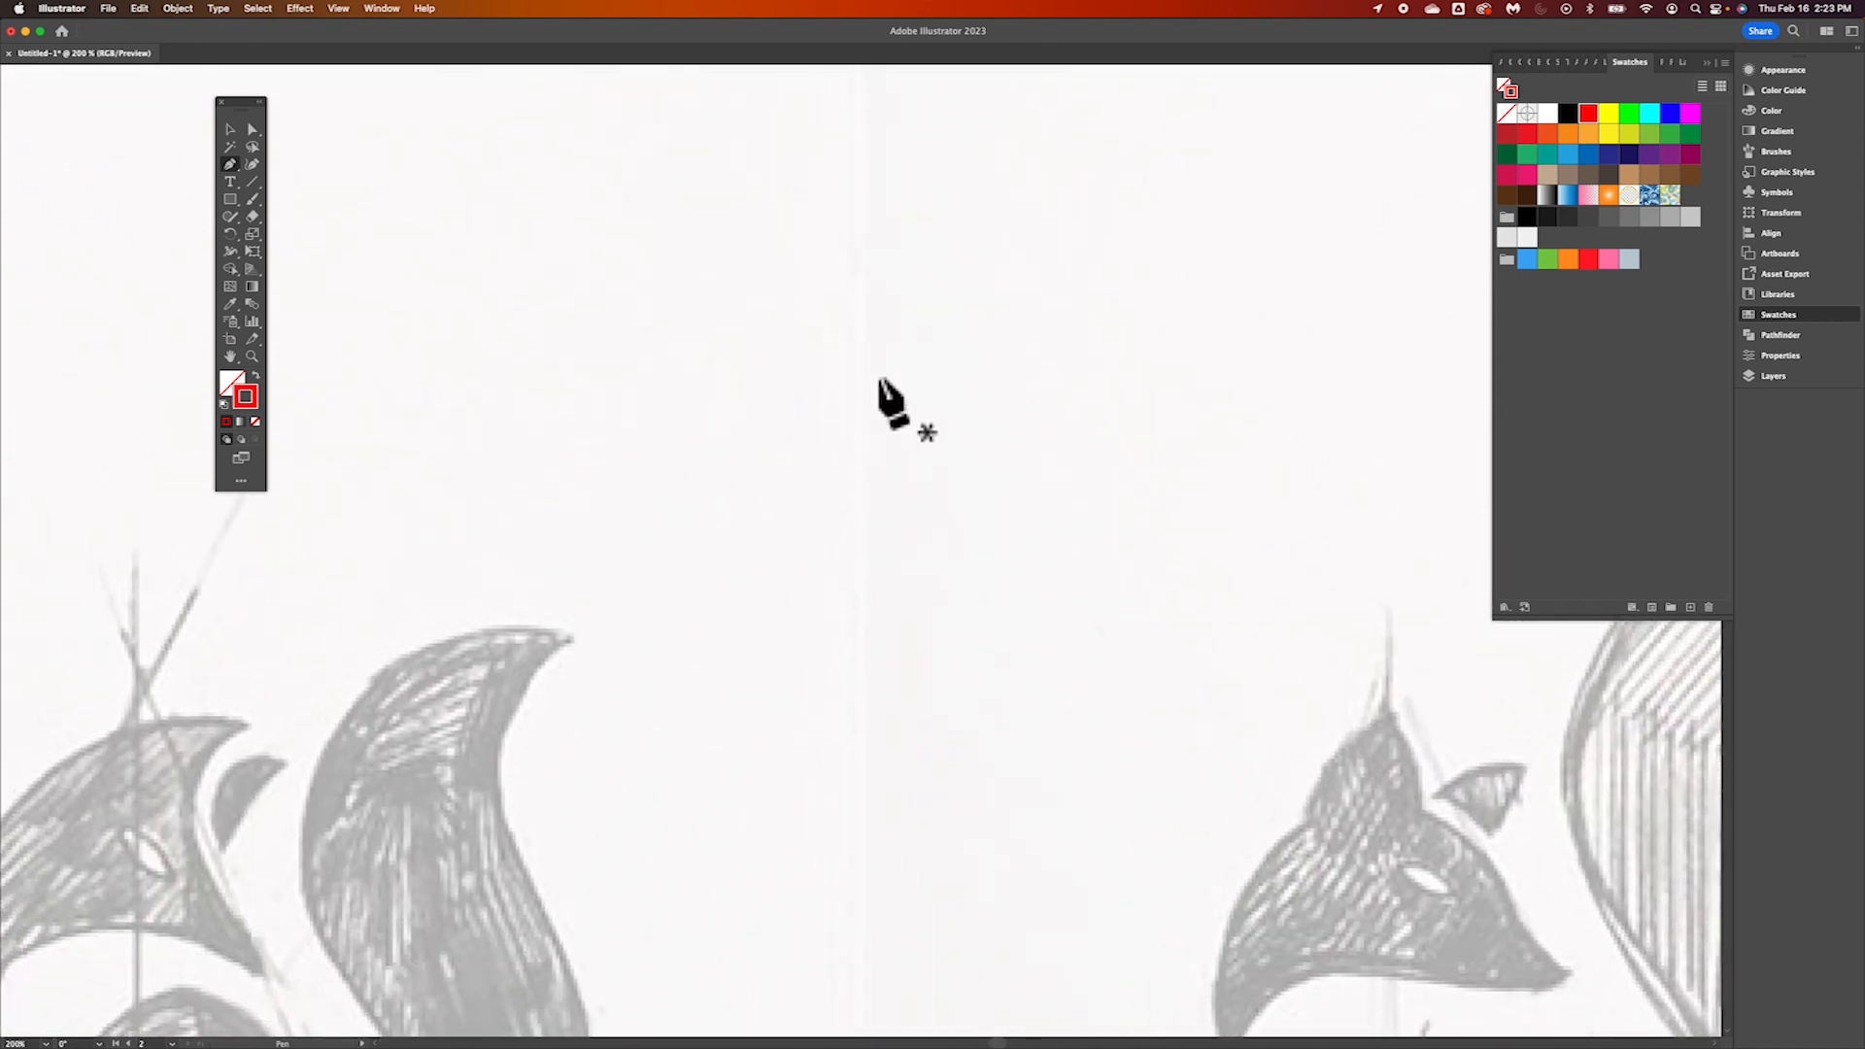
pyautogui.press('super+equal')
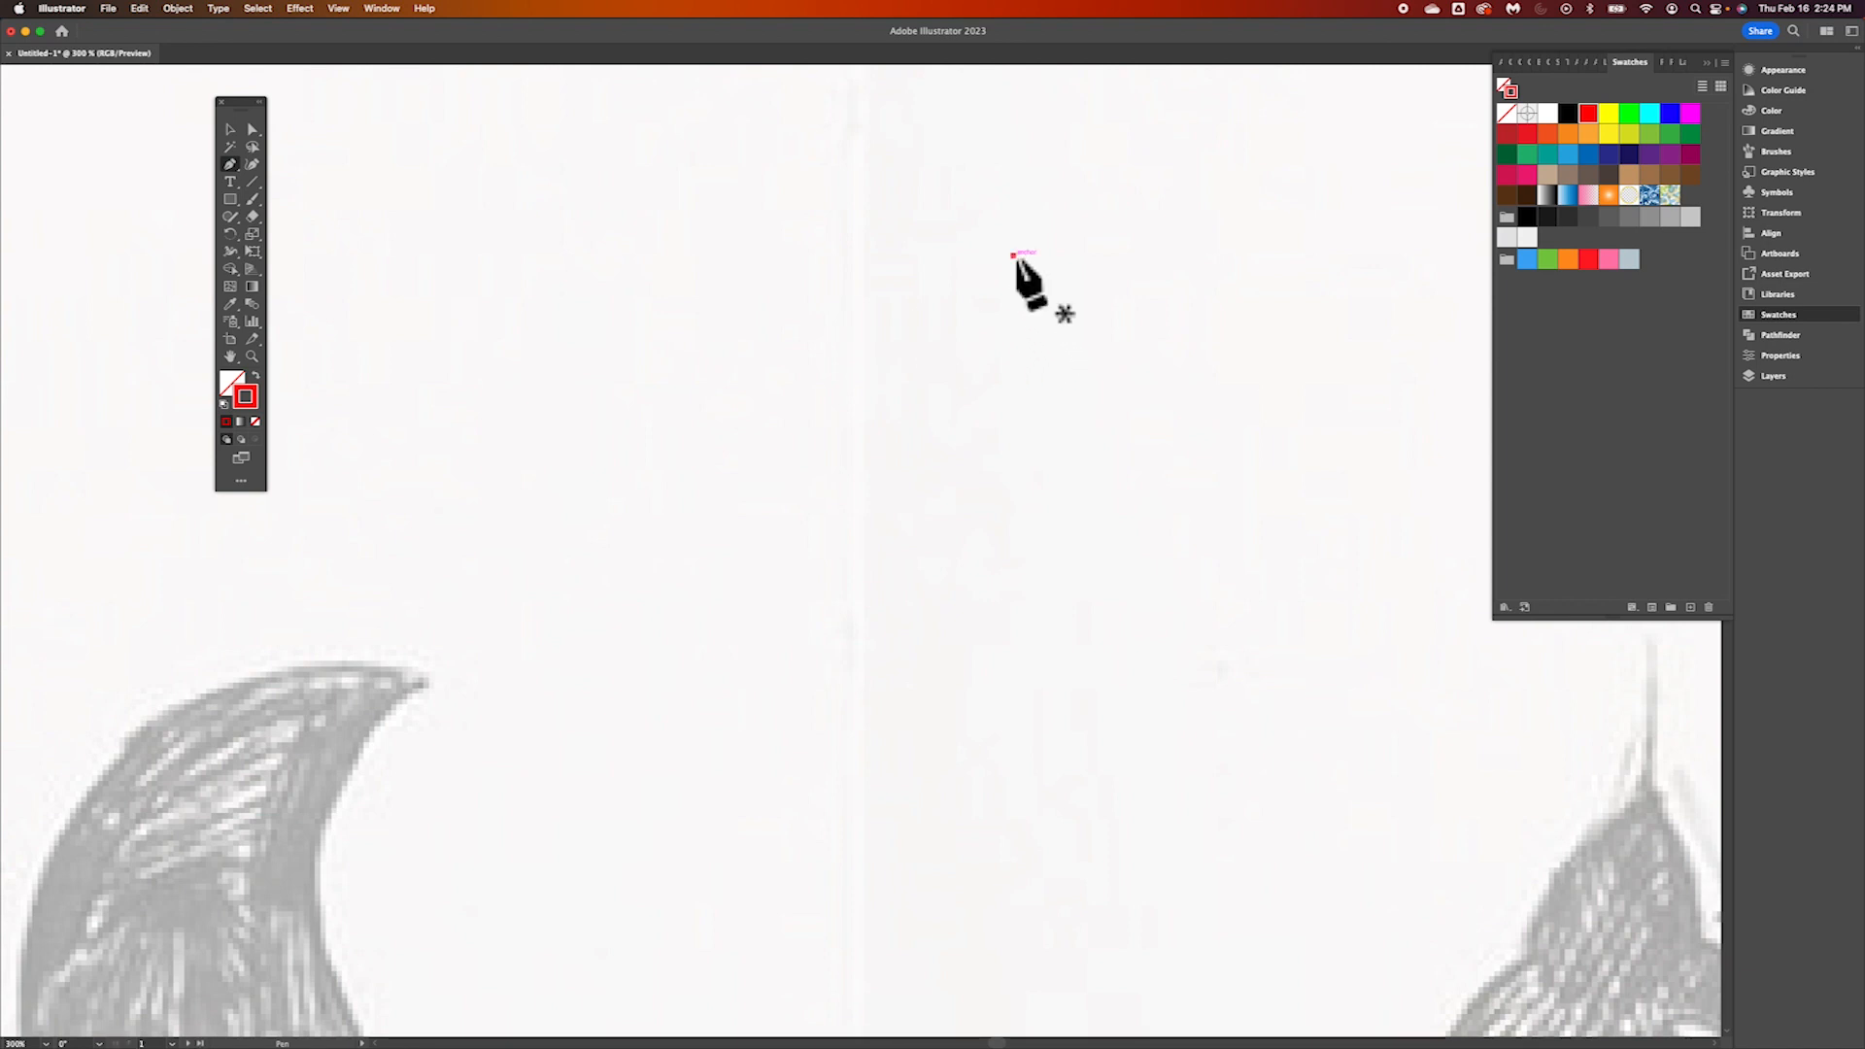
pyautogui.click(1013, 256)
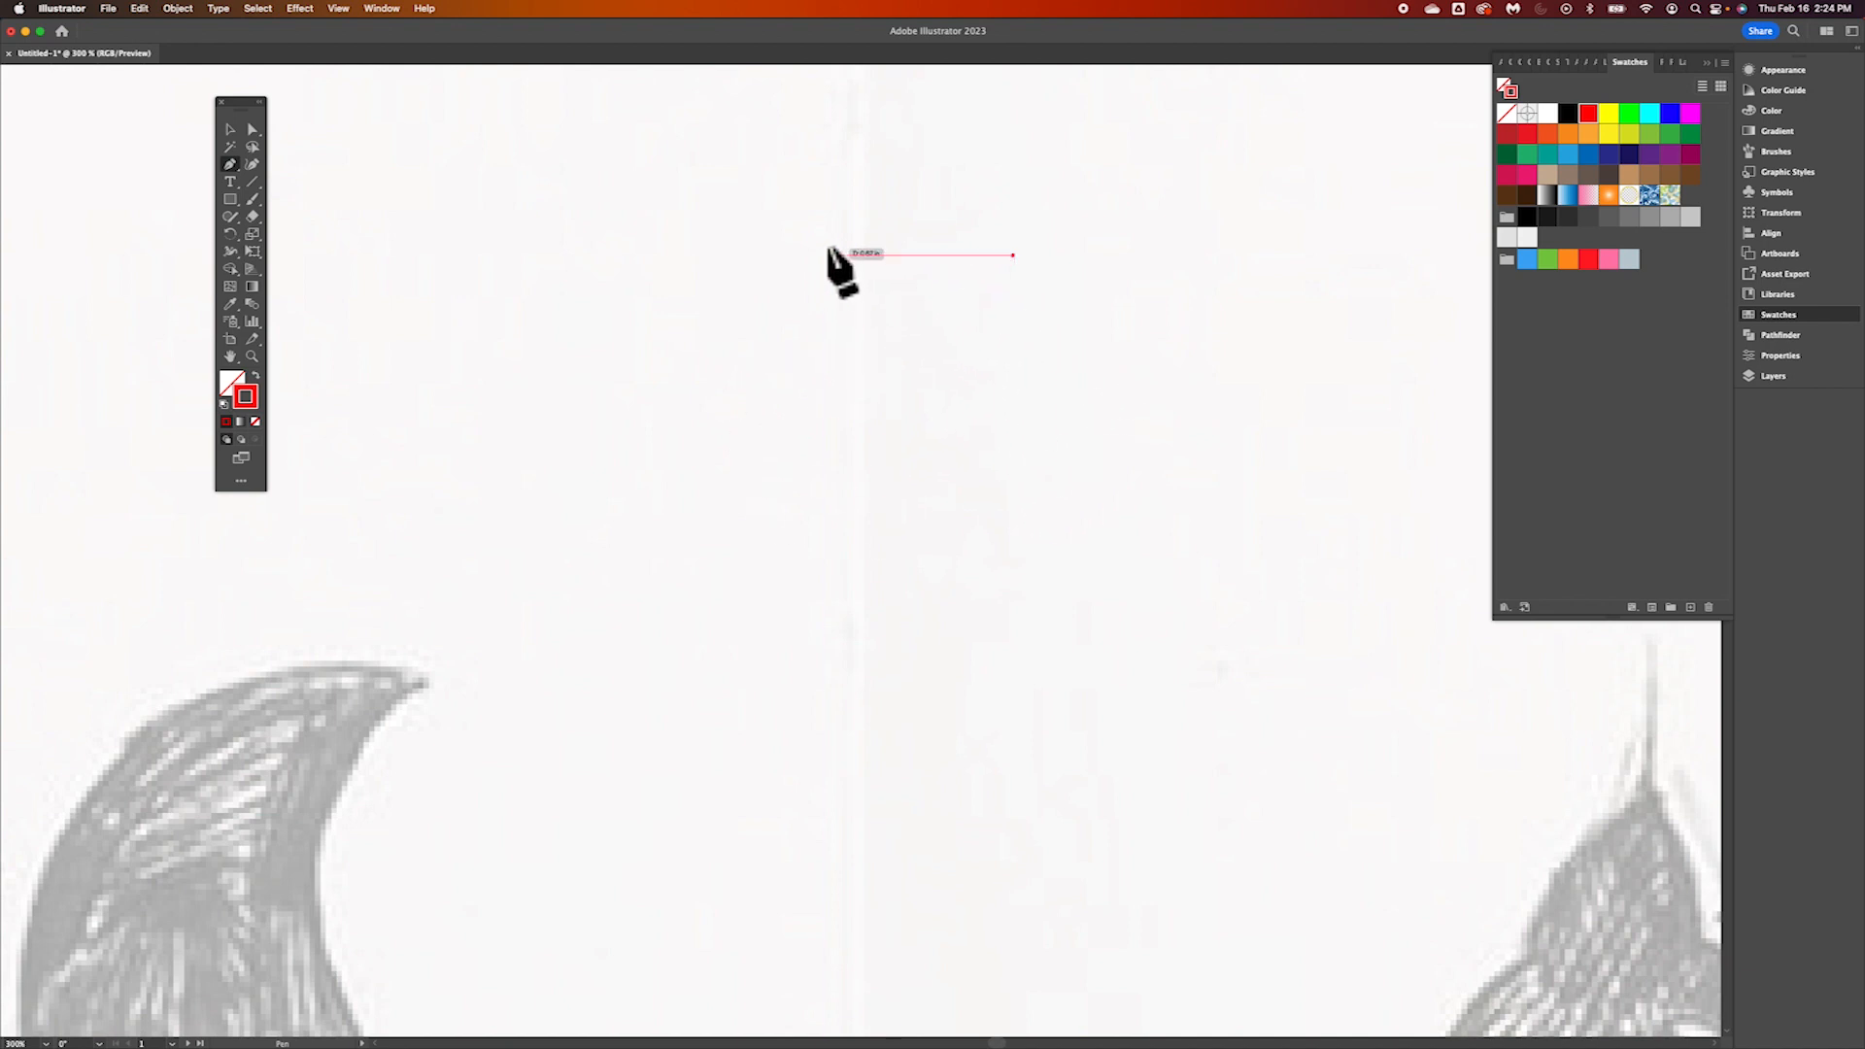
pyautogui.click(705, 276)
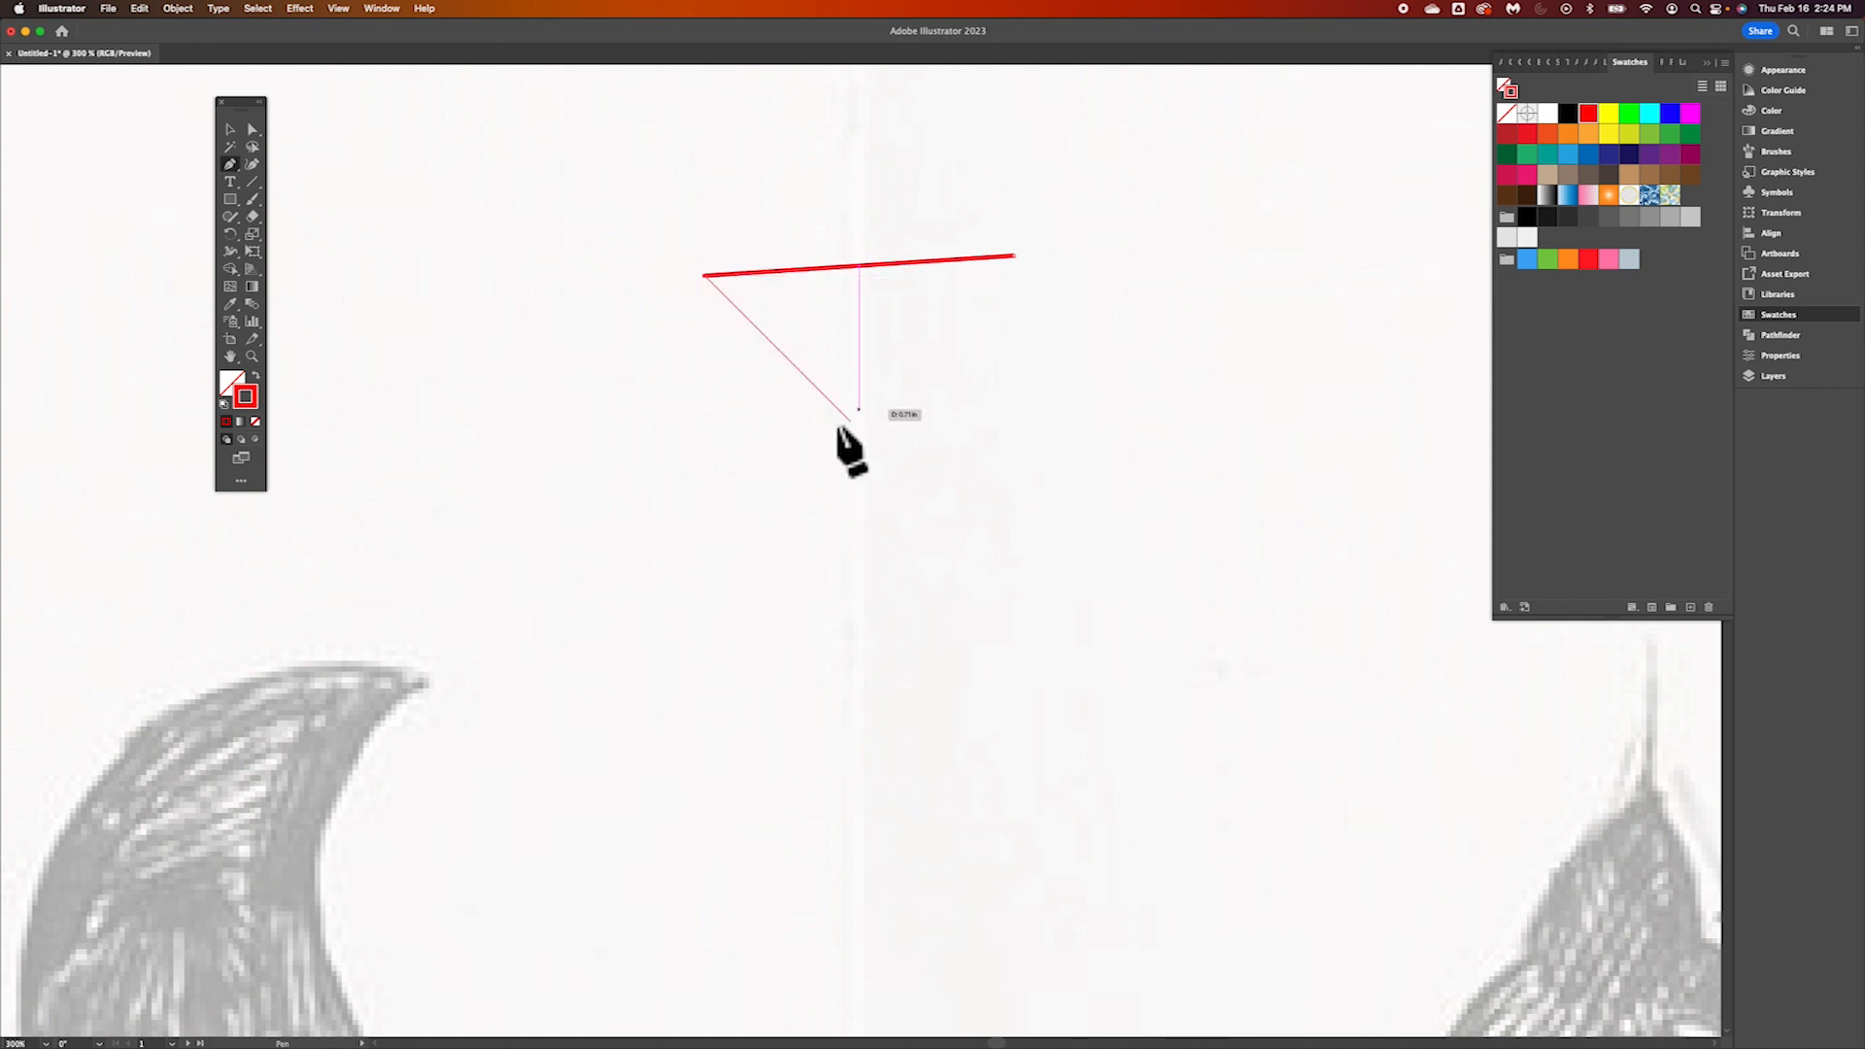
pyautogui.click(706, 493)
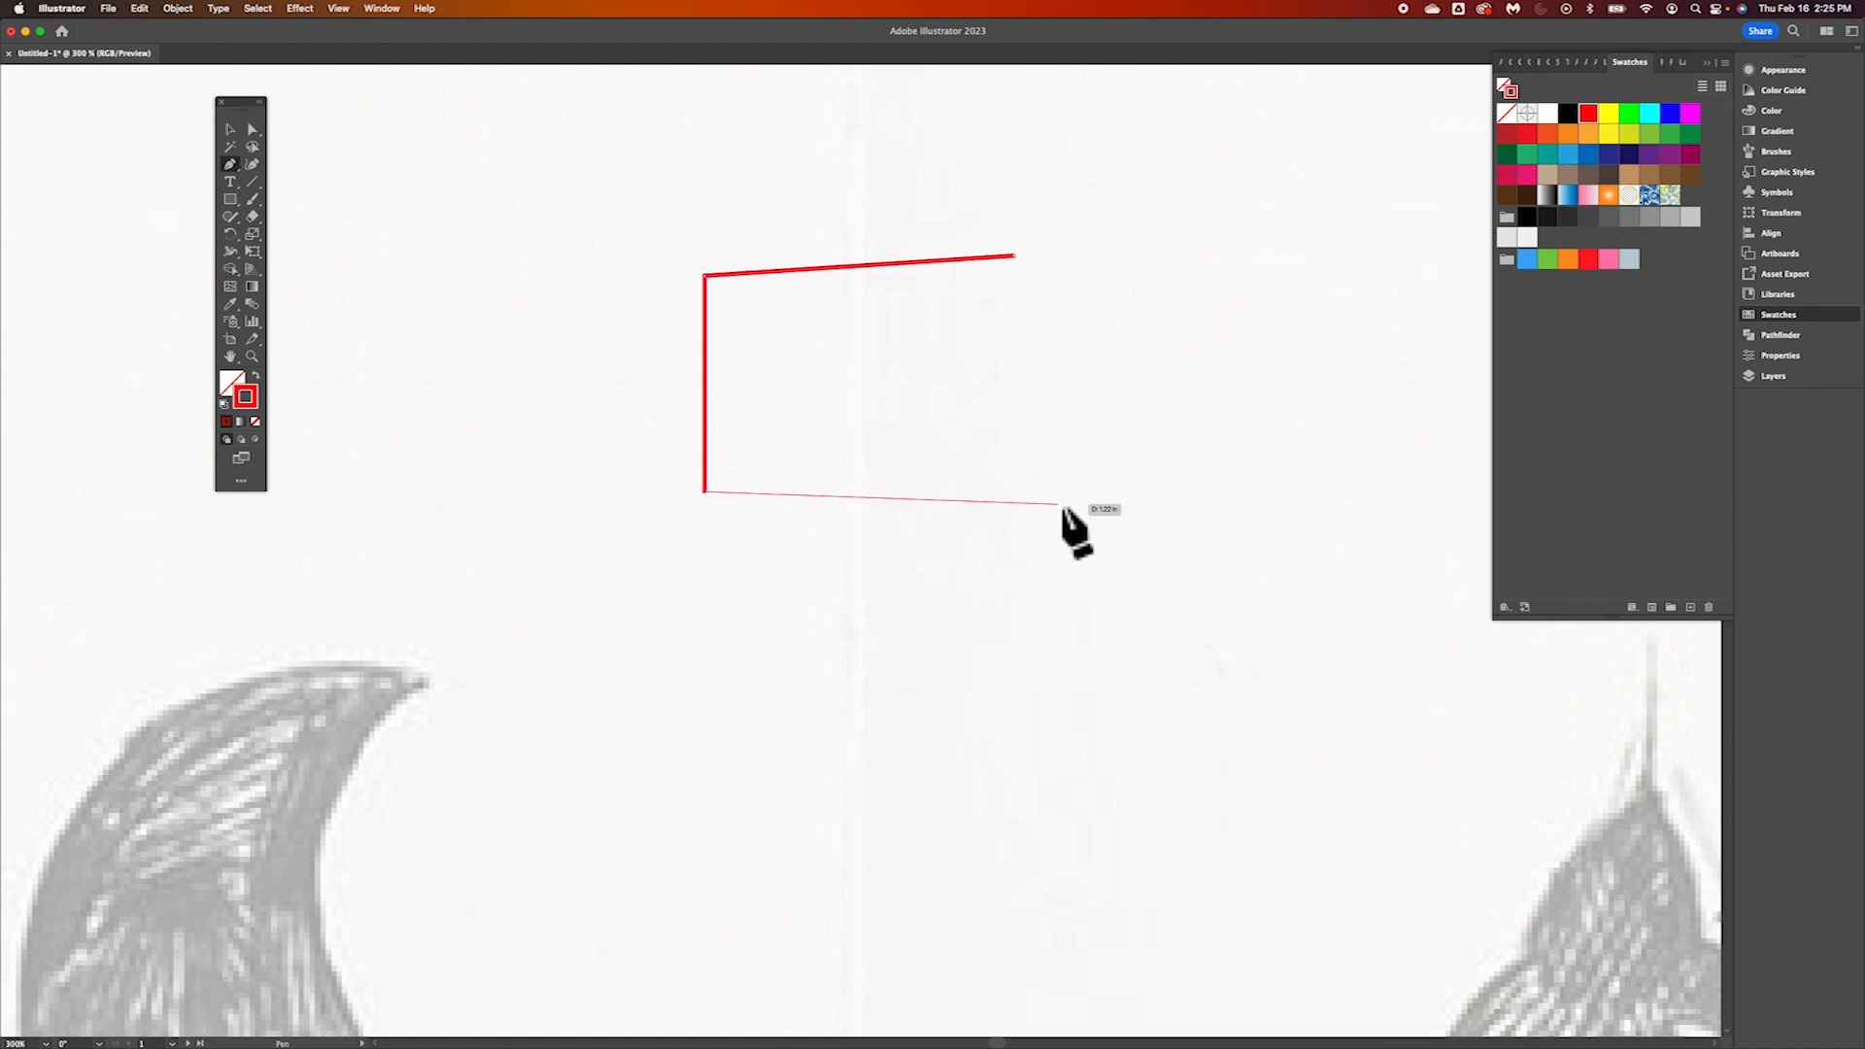
# Continue the path with a deep downward curve, remove its outgoing handle, add a smaller curve, and close the shape at its starting point
pyautogui.moveTo(1059, 505); pyautogui.dragTo(1270, 232)
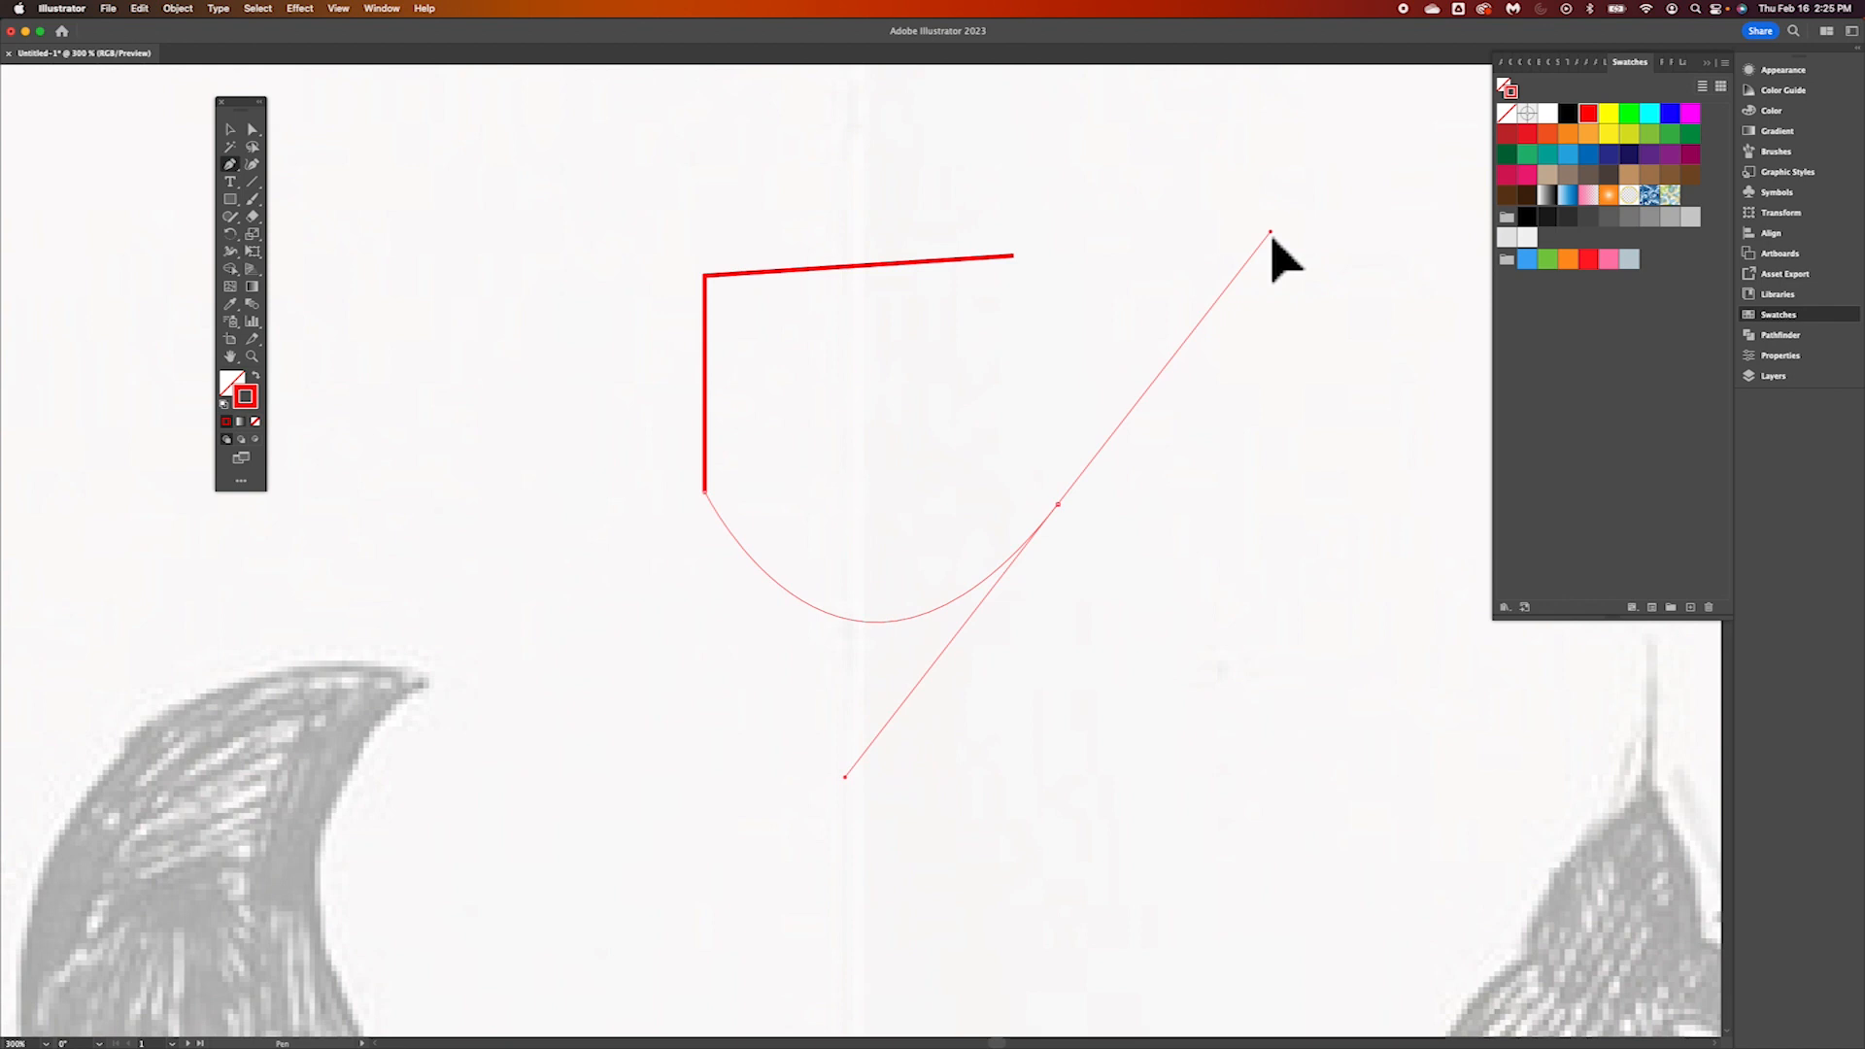
pyautogui.moveTo(1270, 232); pyautogui.dragTo(1270, 232)
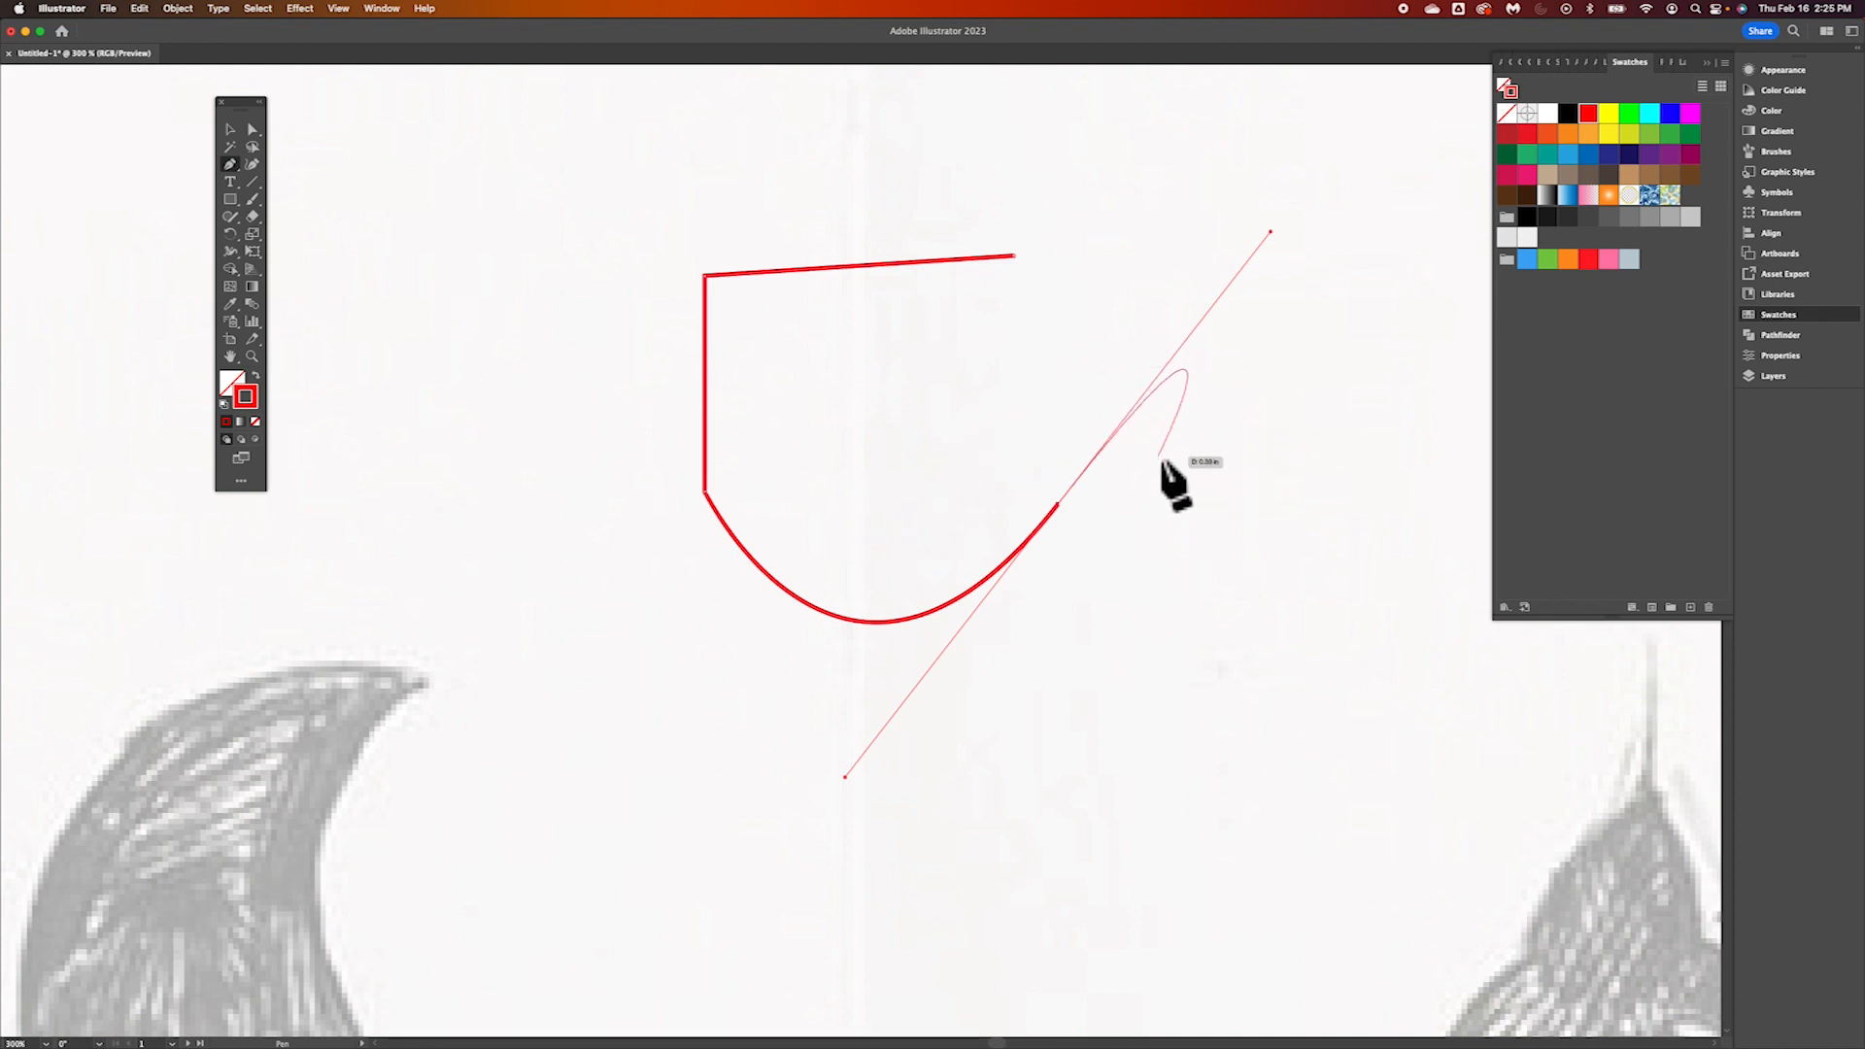
pyautogui.click(1059, 505)
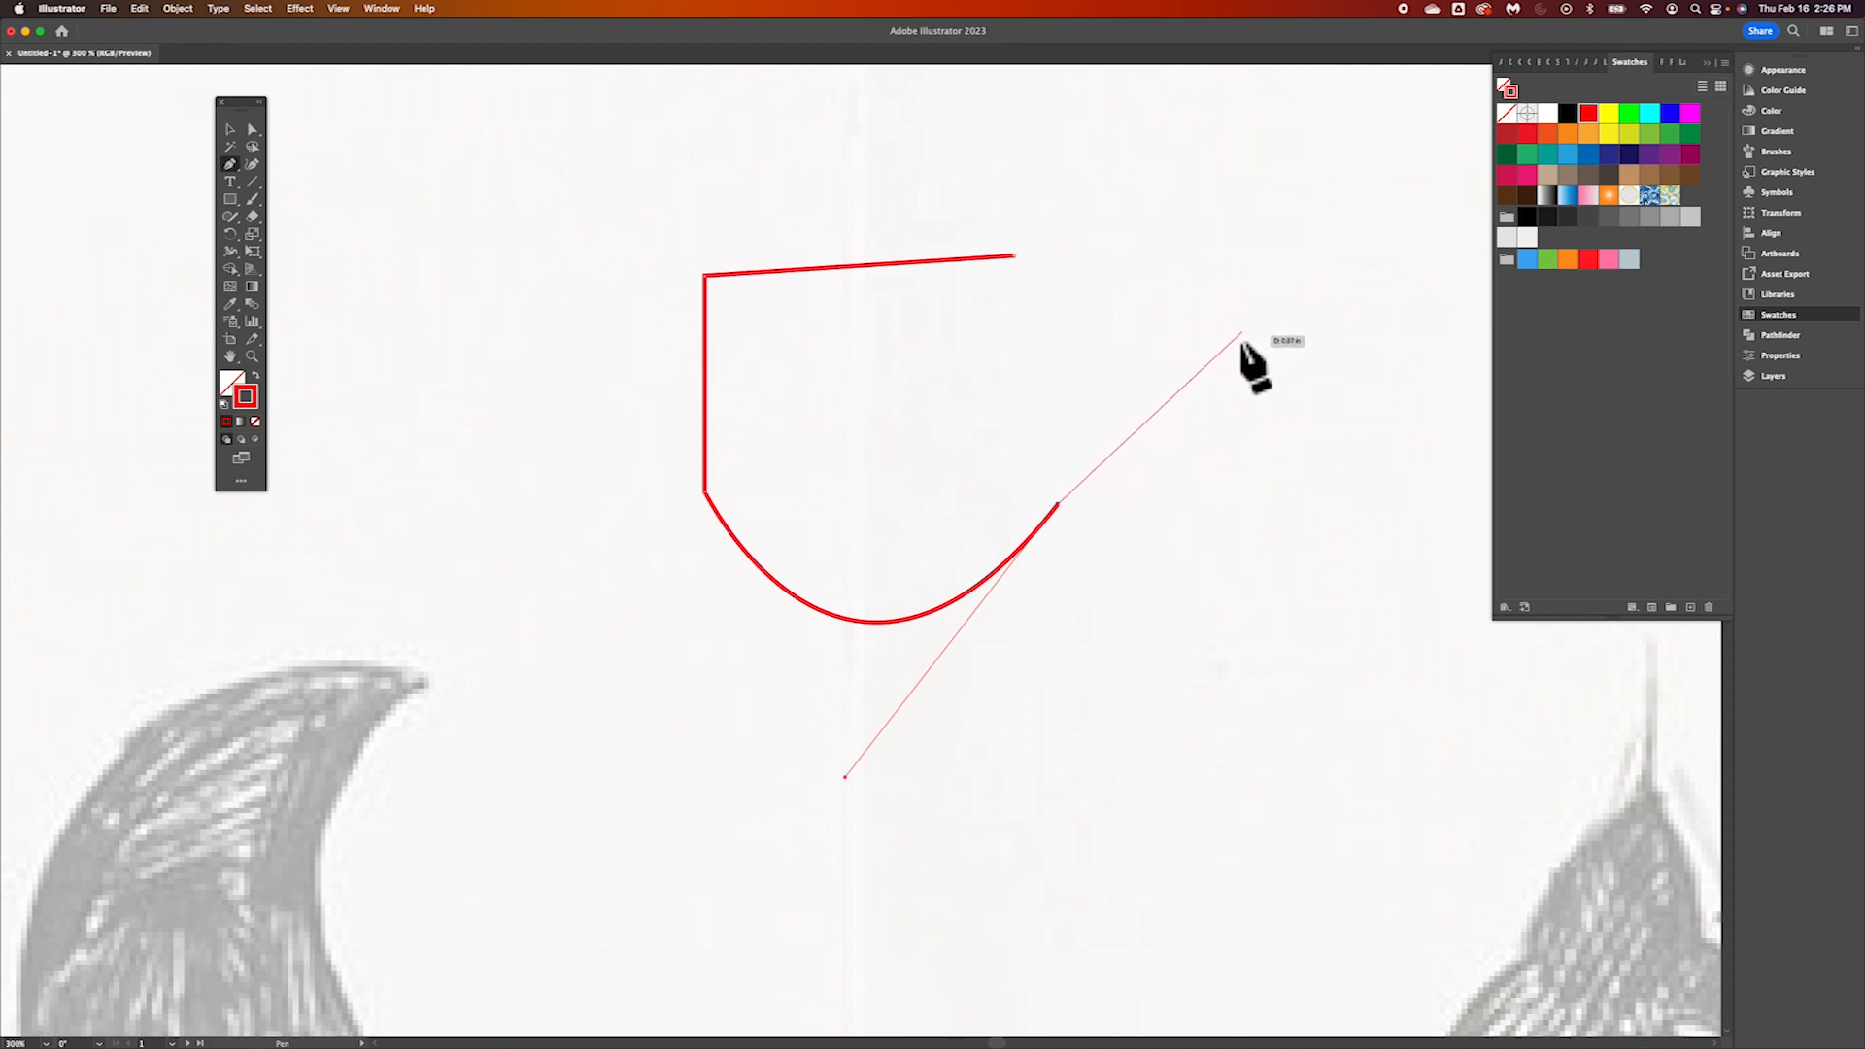
pyautogui.moveTo(1222, 368); pyautogui.dragTo(1215, 192)
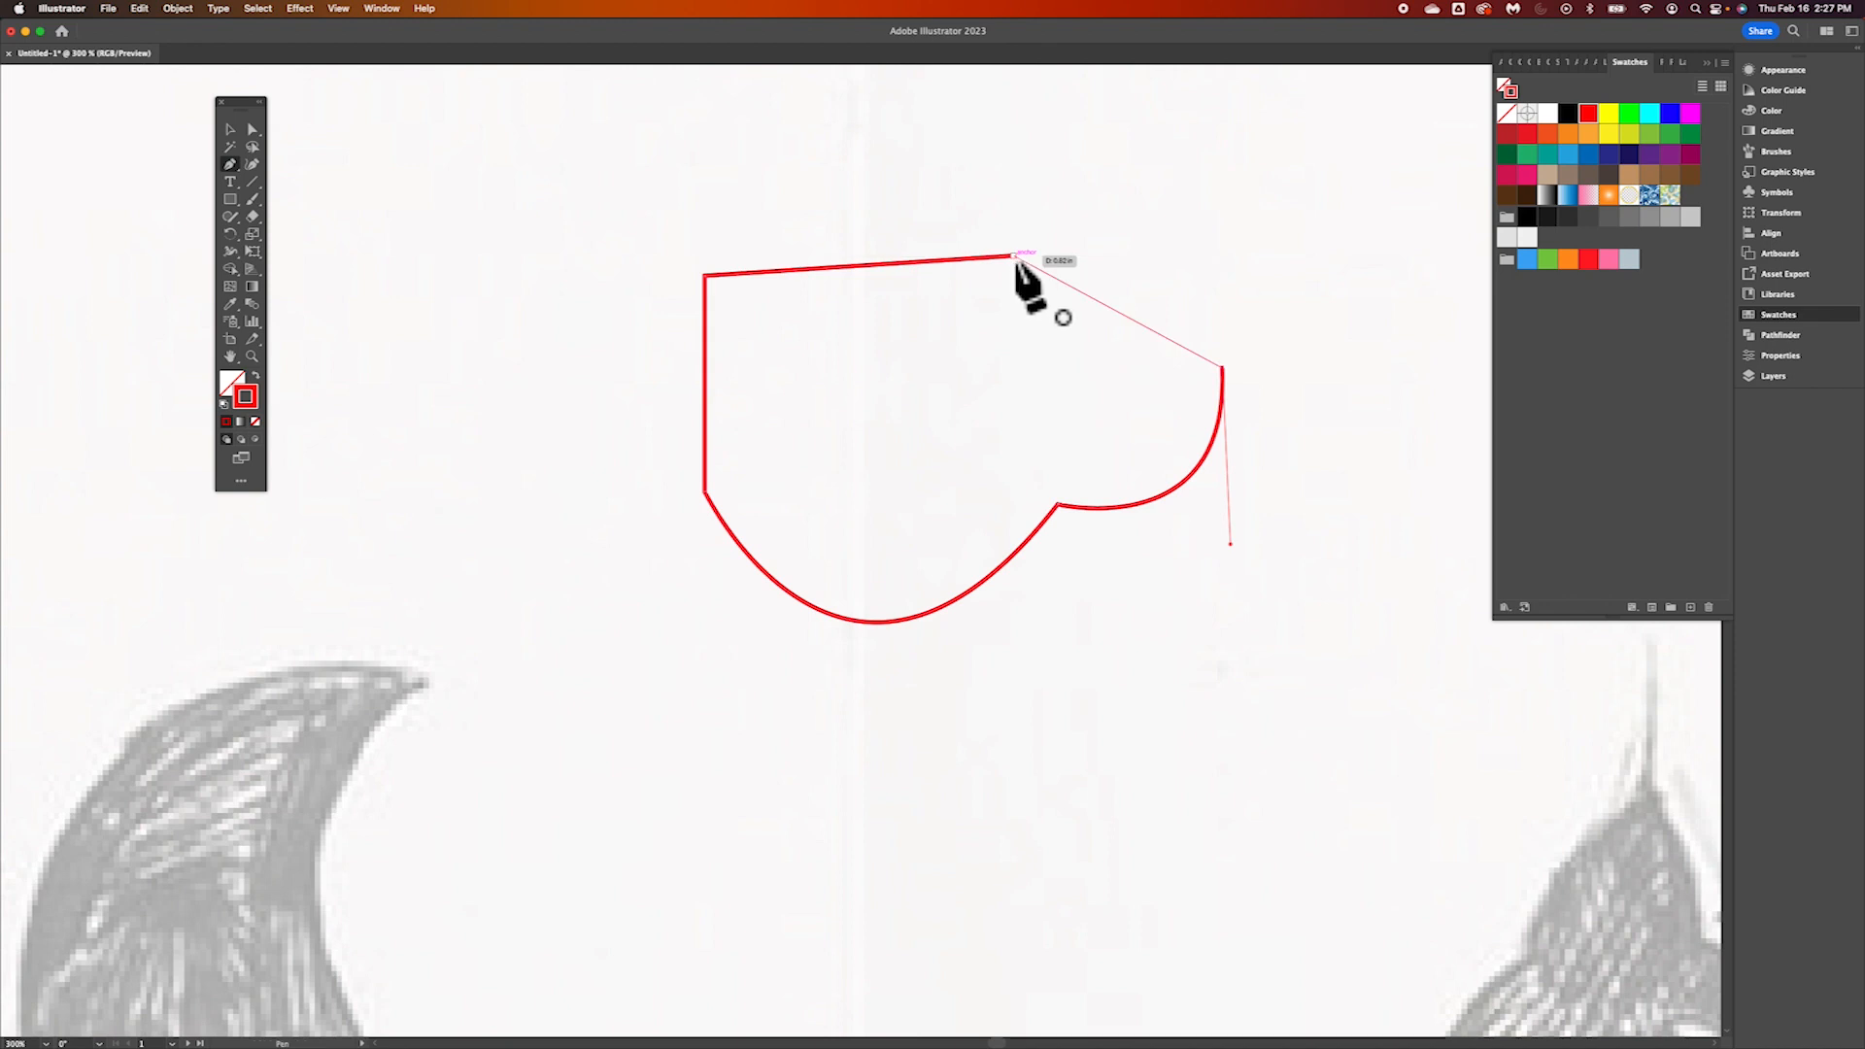
pyautogui.click(1015, 257)
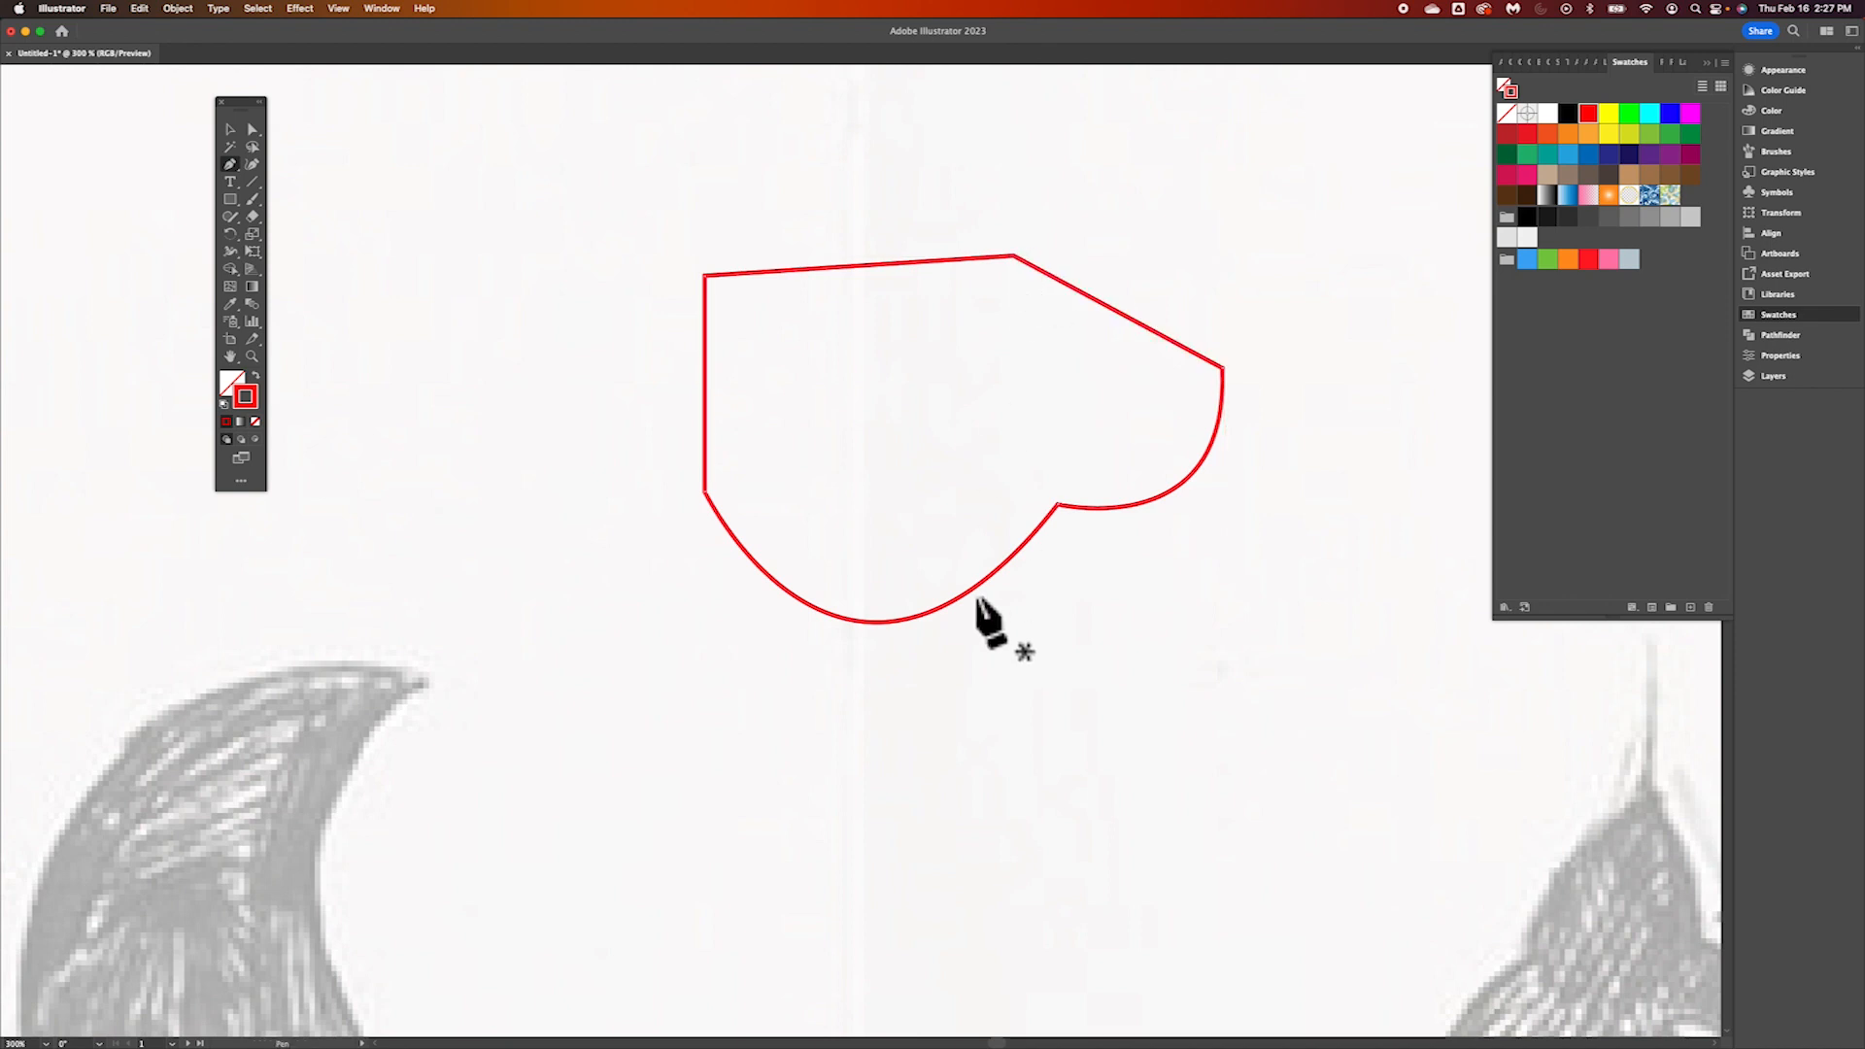
# Round the two upper corners of the closed practice shape with Direct Selection, giving the peak corner a larger radius than the left one
pyautogui.scroll(-2, 979, 600)
pyautogui.hscroll(3, 979, 600)
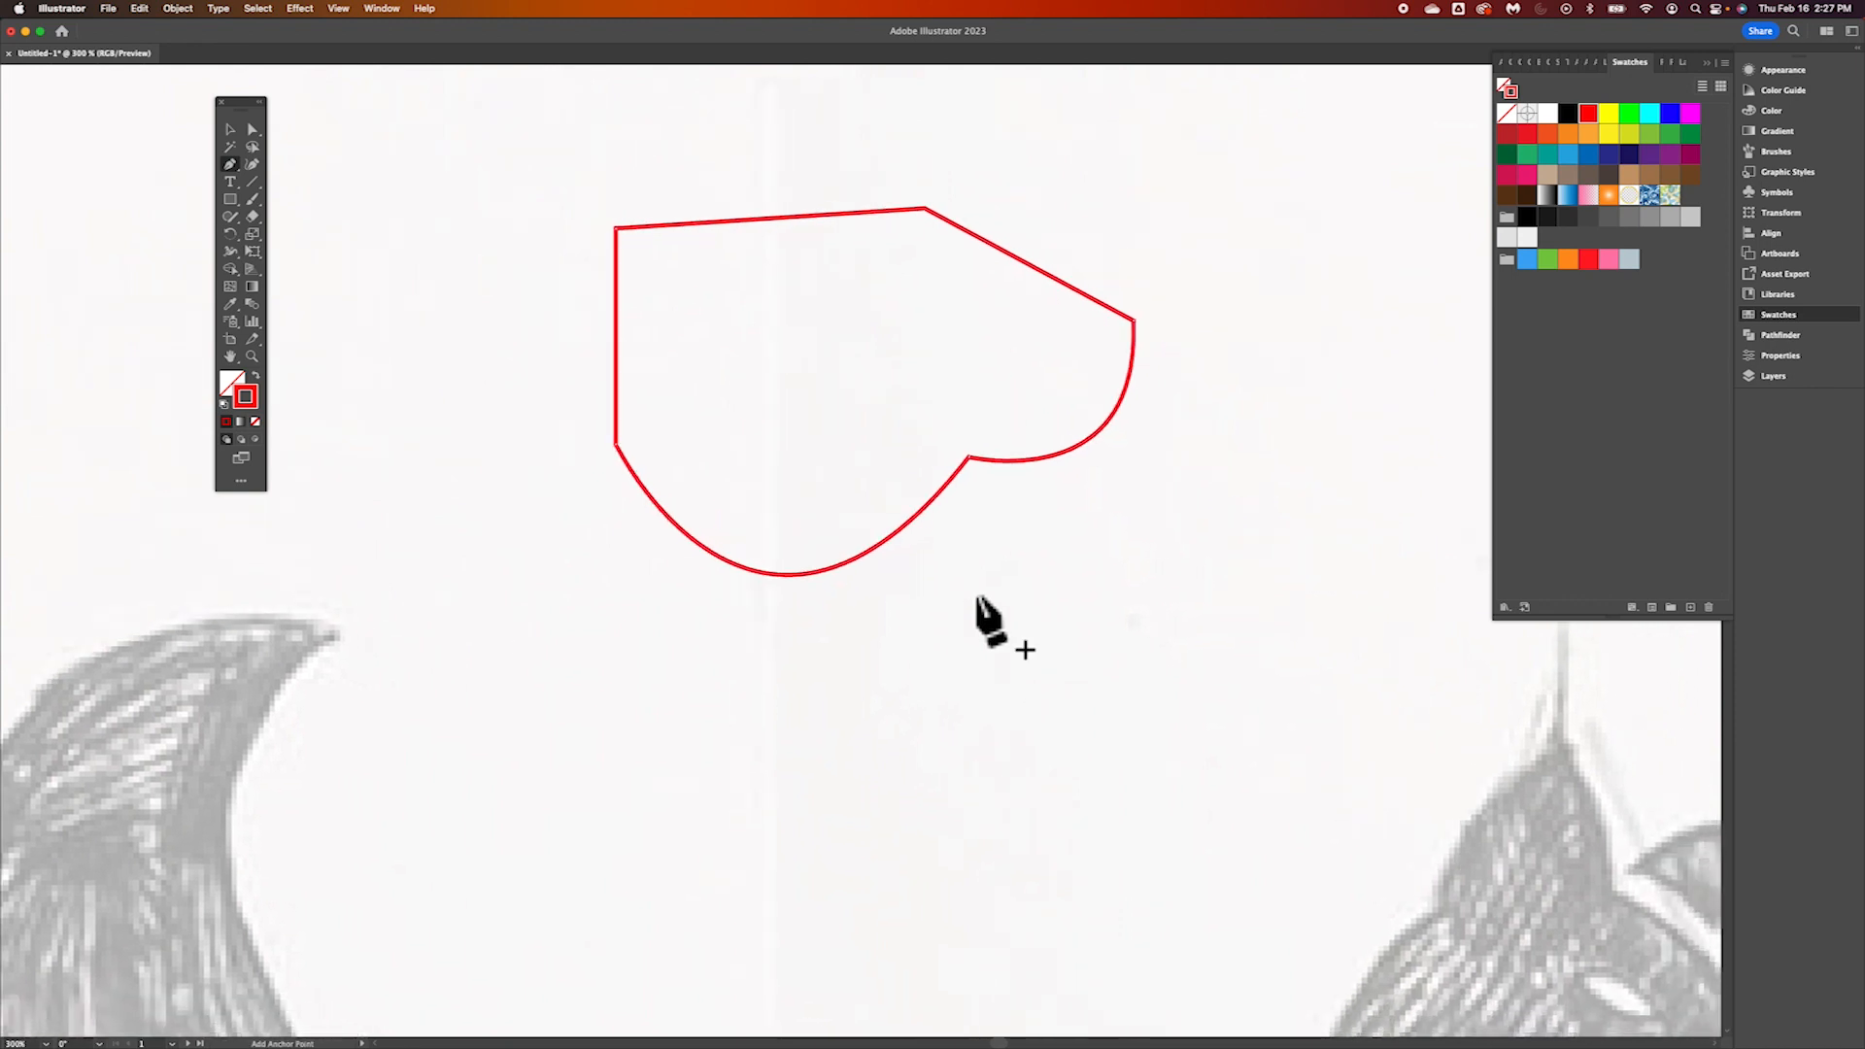
pyautogui.scroll(2, 979, 600)
pyautogui.hscroll(-2, 979, 600)
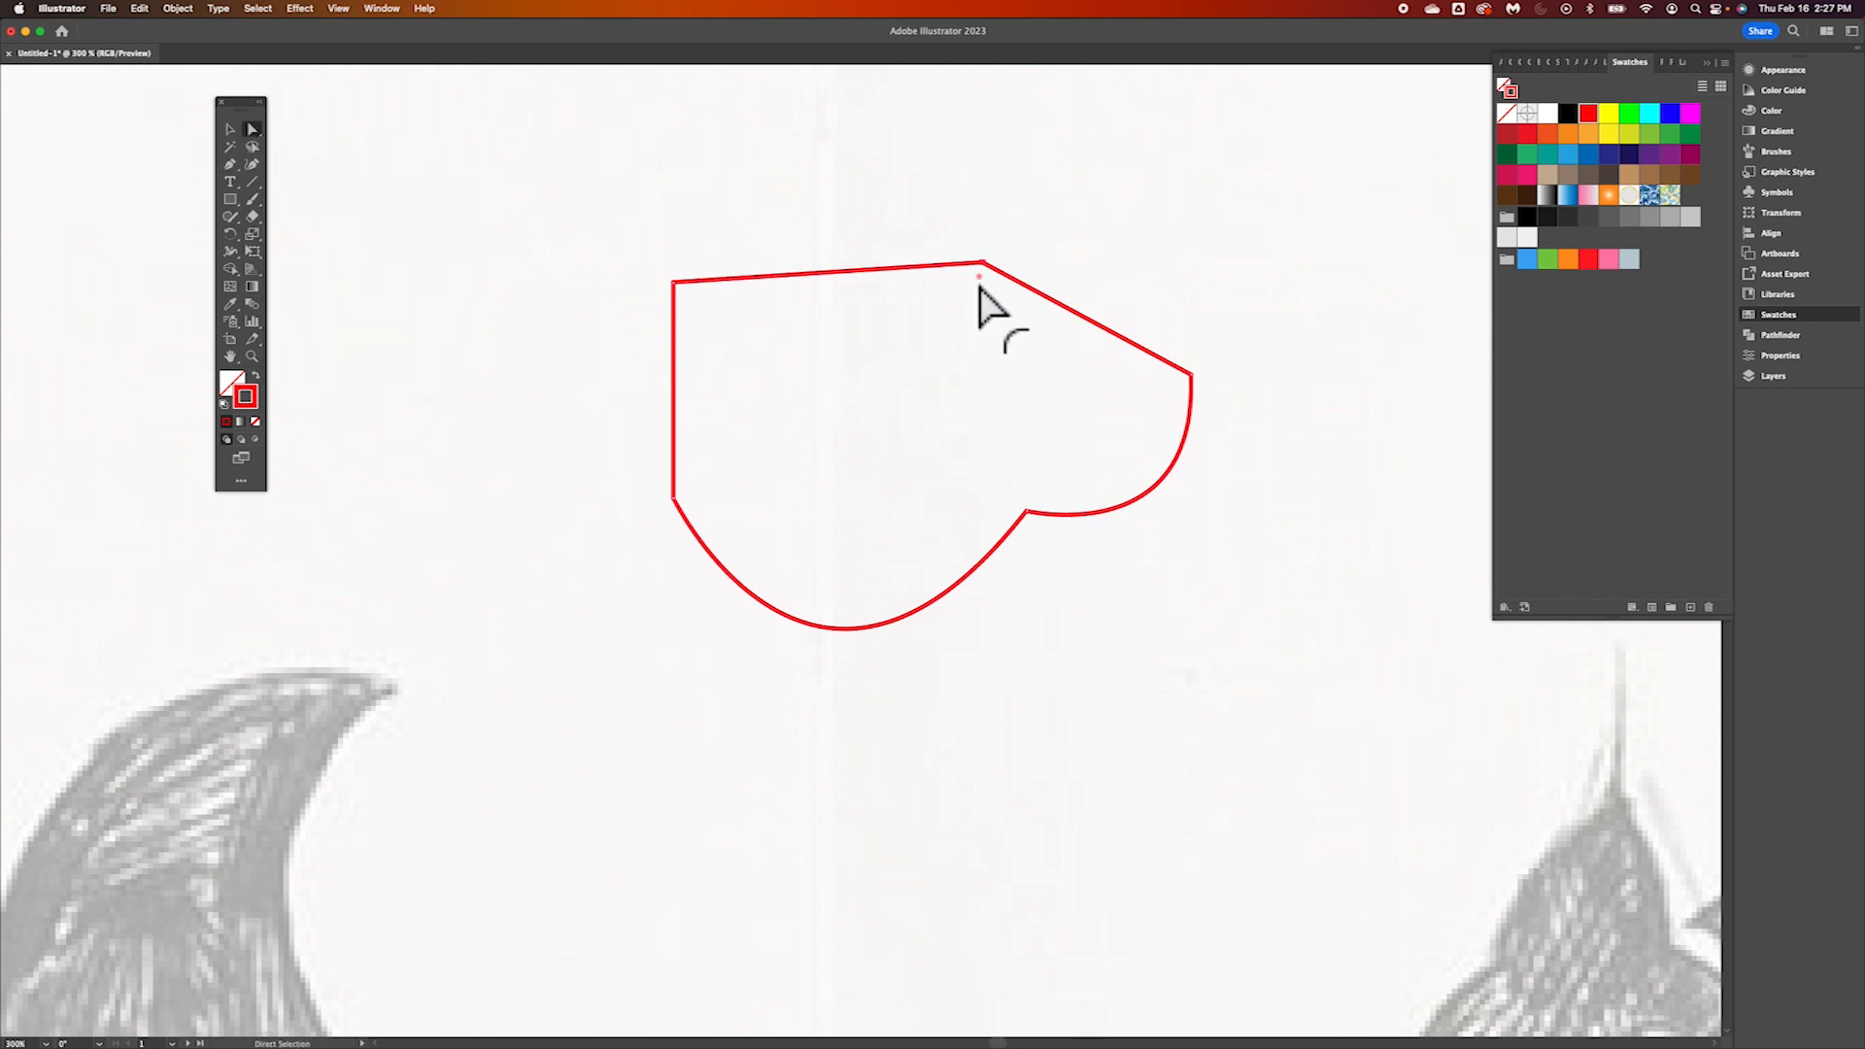
pyautogui.moveTo(979, 279); pyautogui.dragTo(933, 454)
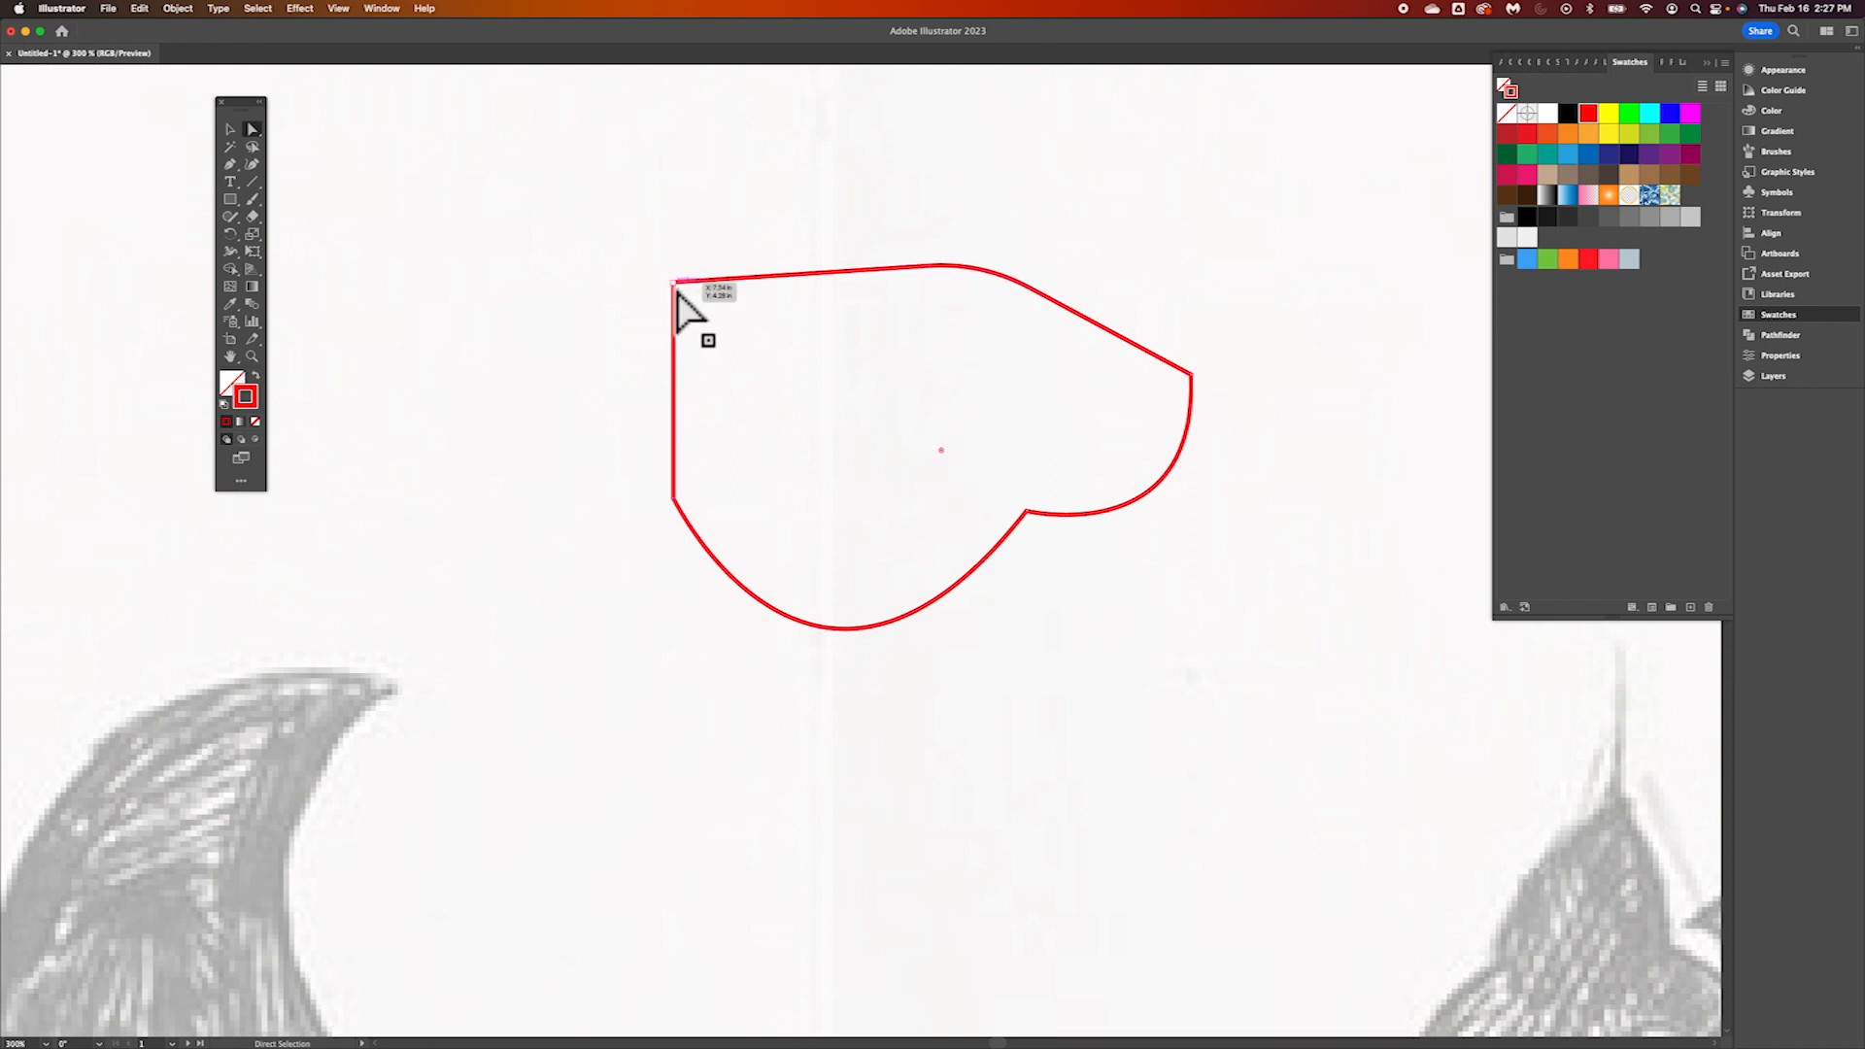
pyautogui.moveTo(695, 316); pyautogui.dragTo(733, 310)
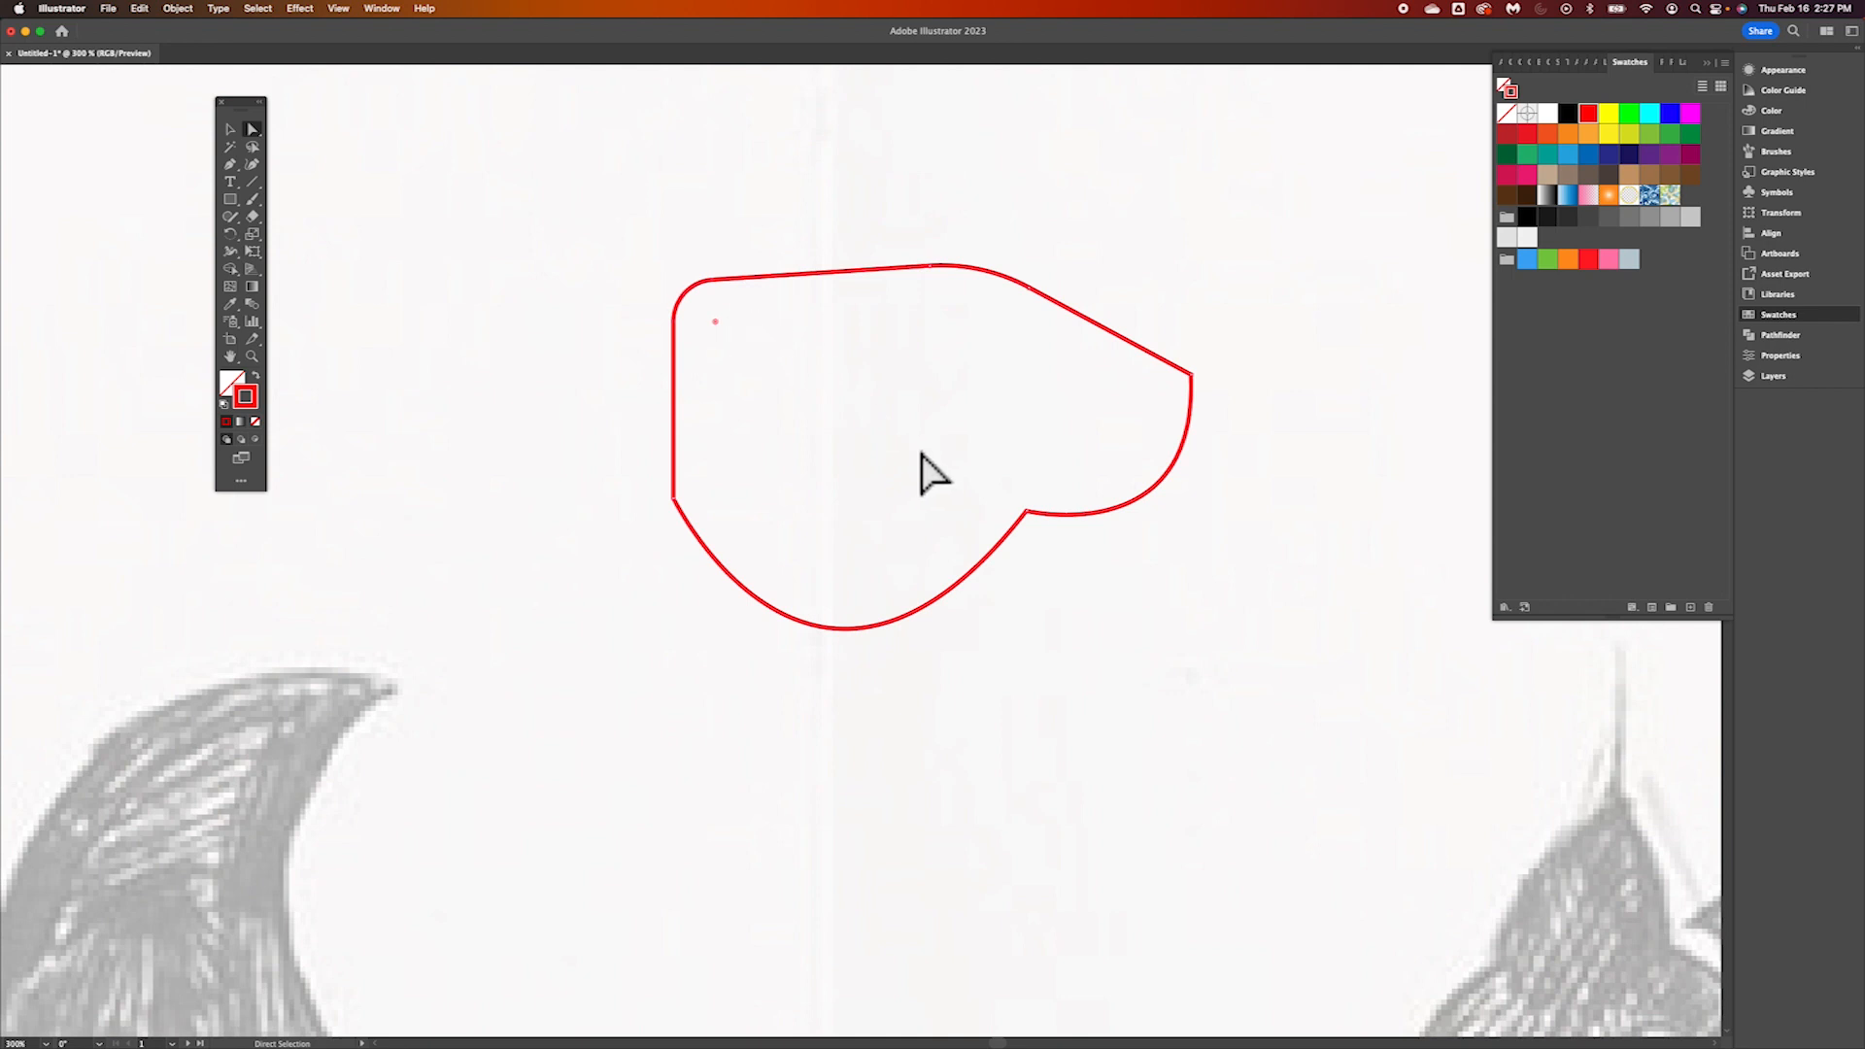
# Draw a smaller closed arch-like shape from many short straight Pen tool segments to the left of the curved practice shape
pyautogui.hscroll(5, 923, 461)
pyautogui.scroll(-3, 923, 461)
pyautogui.hscroll(3, 924, 455)
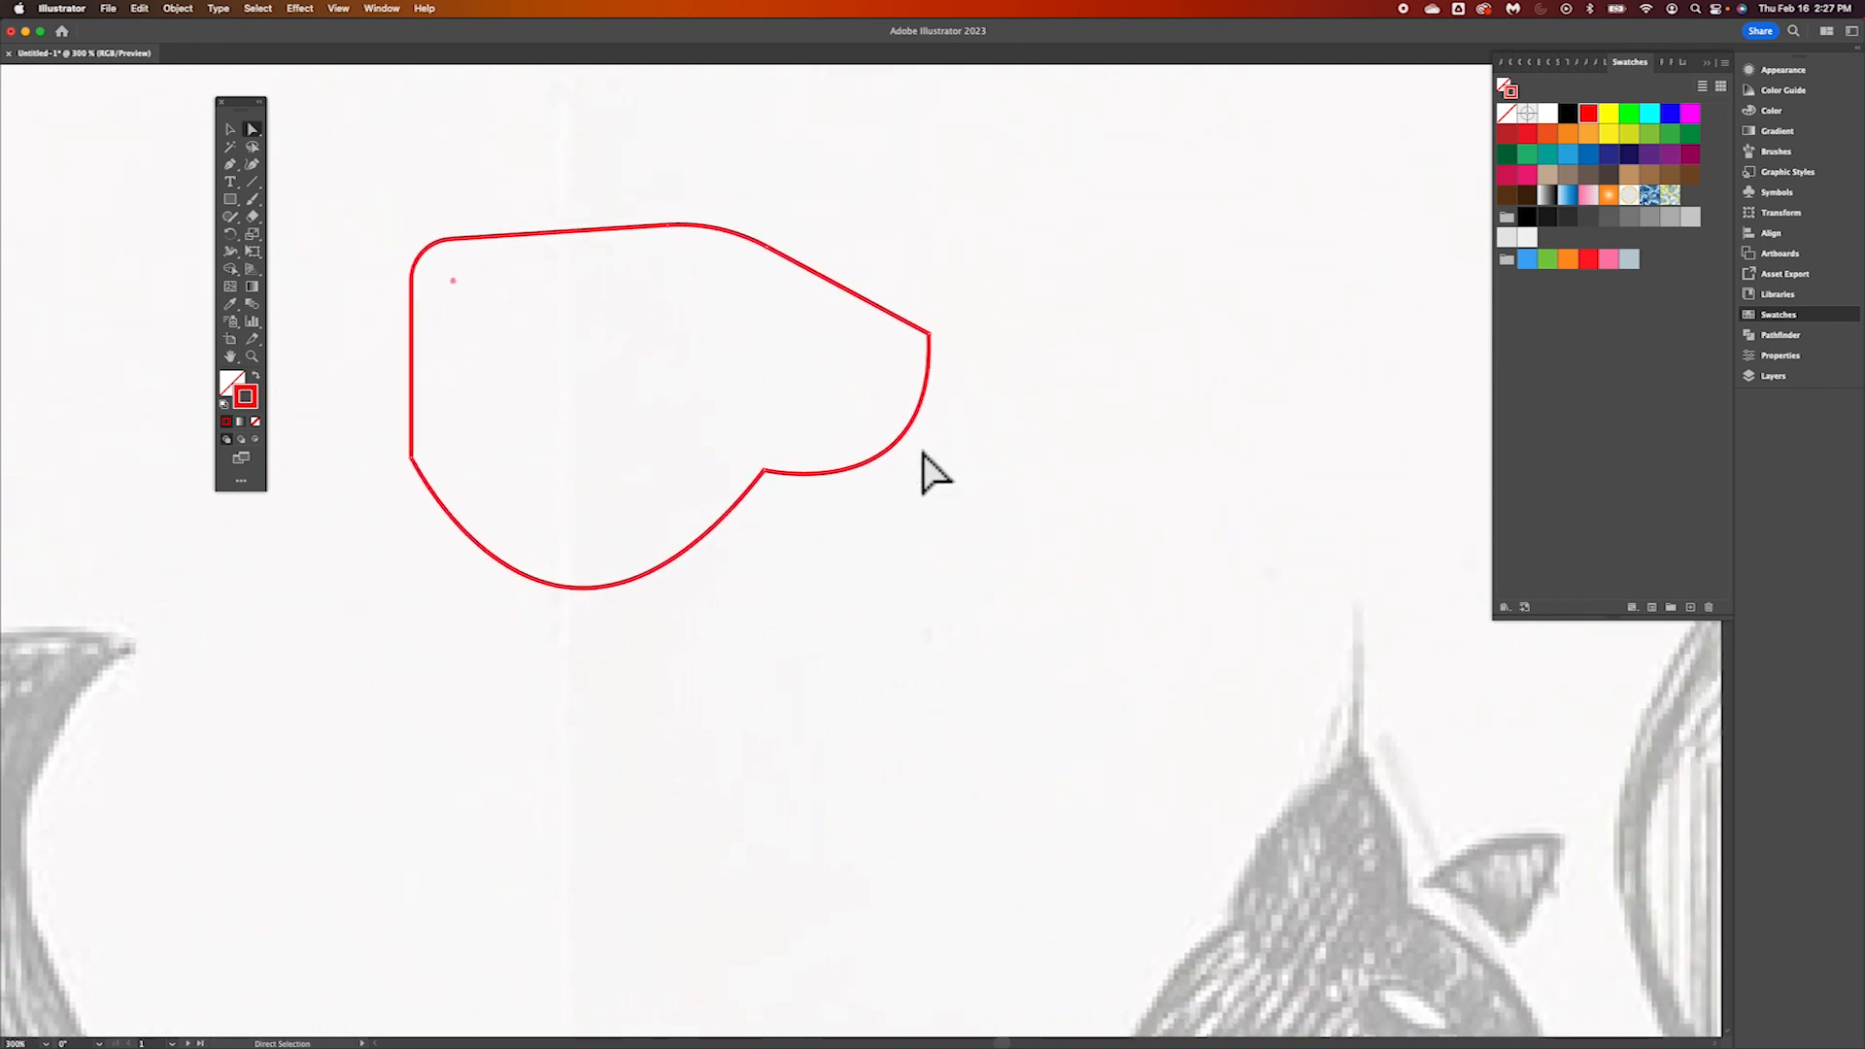
pyautogui.hscroll(-6, 925, 454)
pyautogui.hscroll(-10, 924, 471)
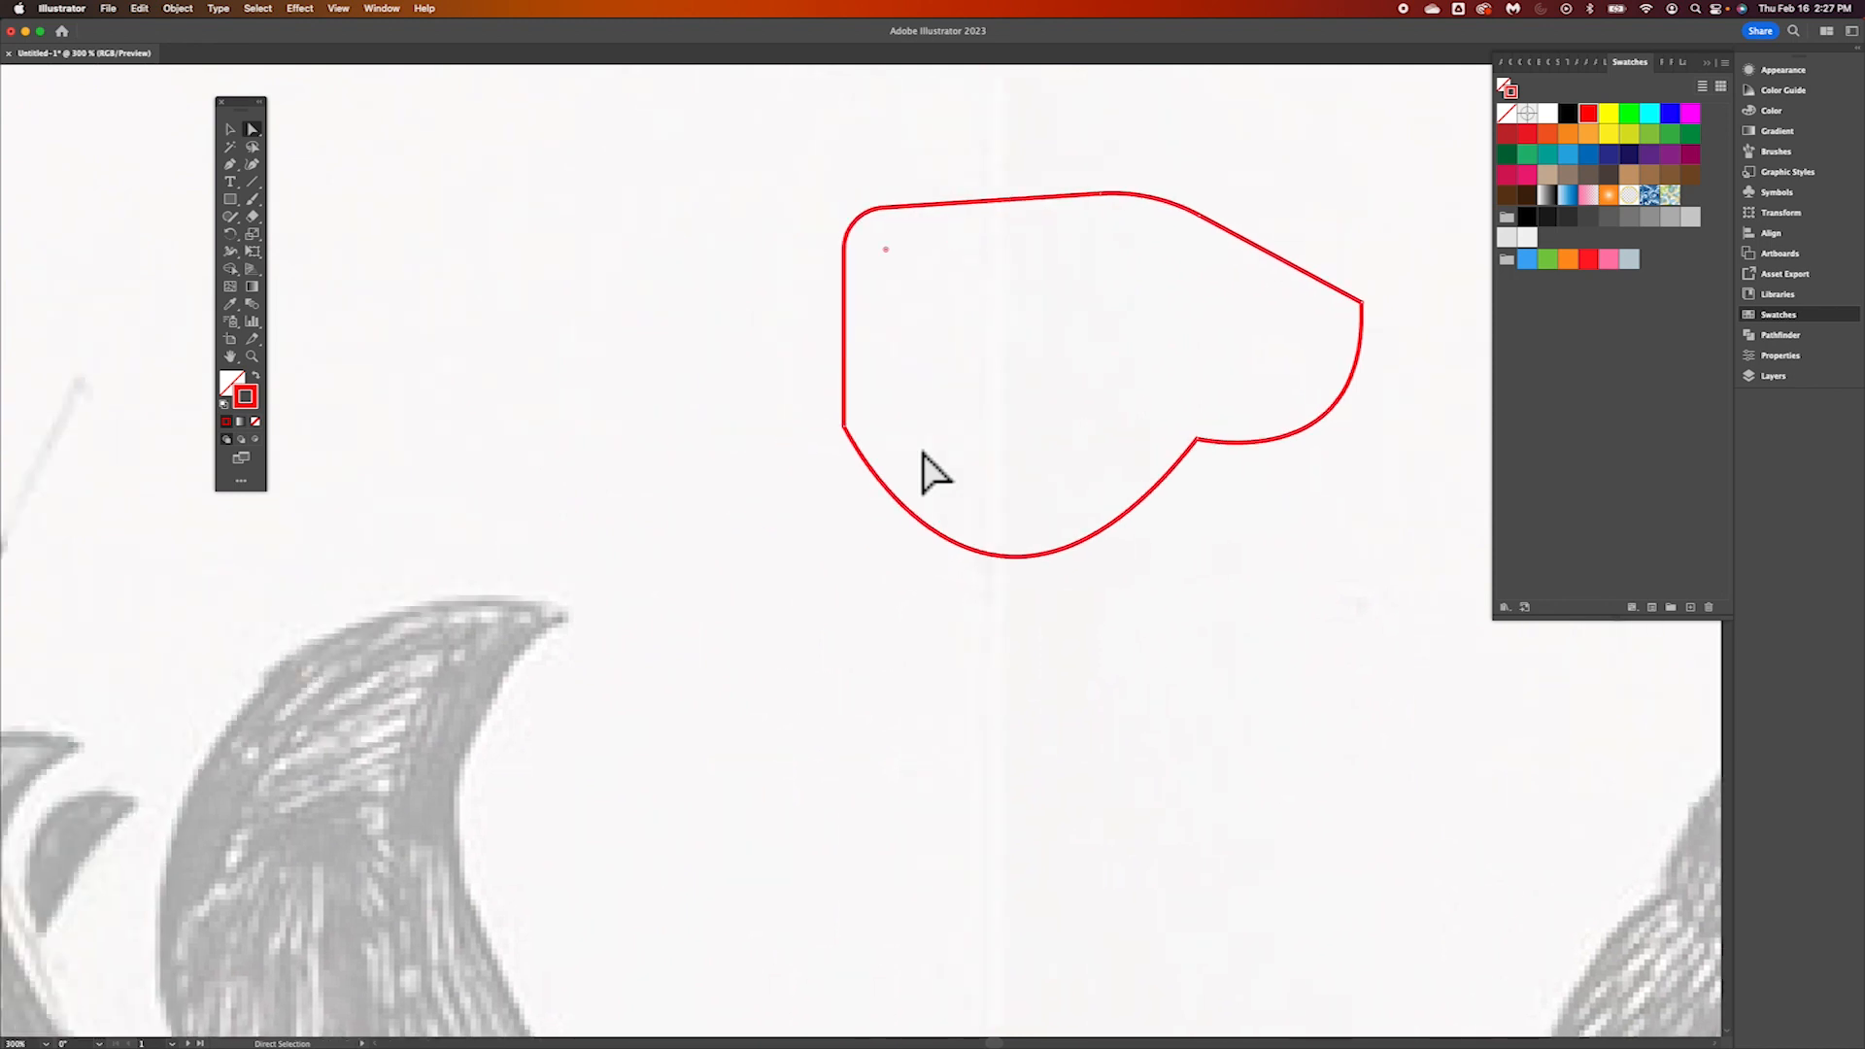
pyautogui.scroll(1, 925, 471)
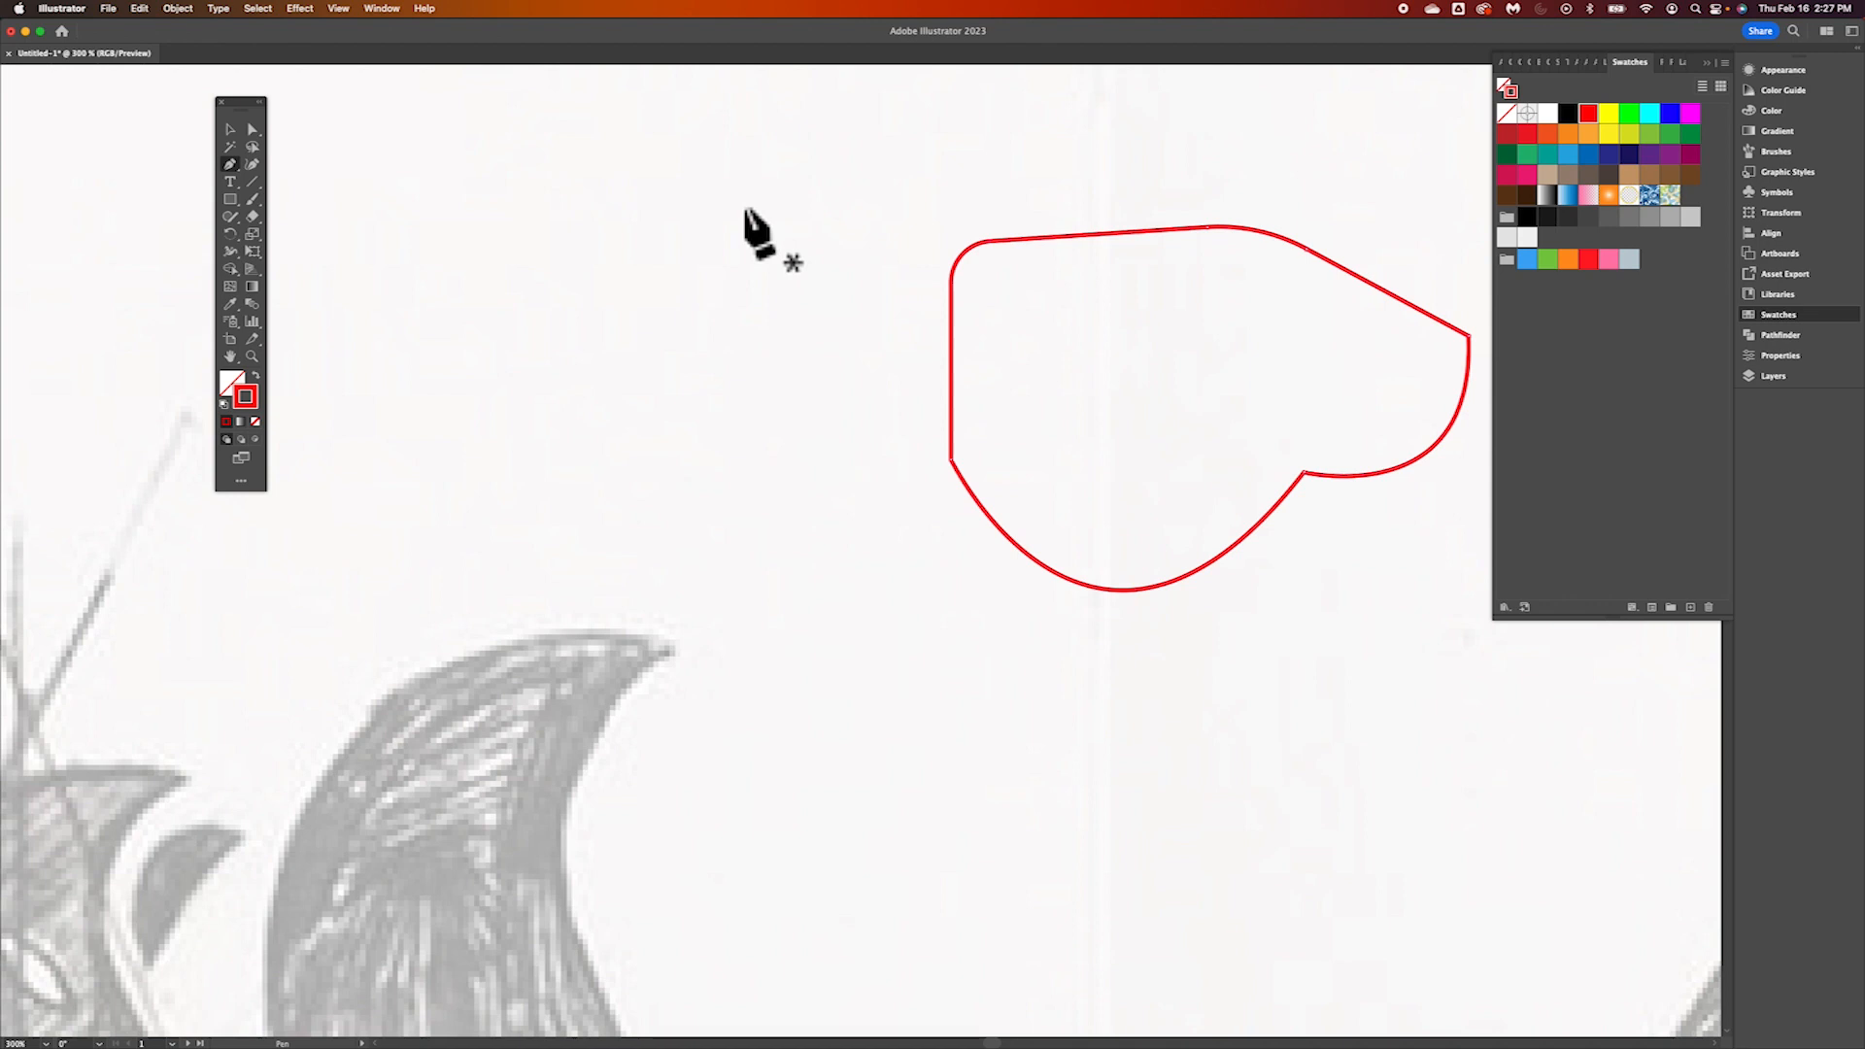
pyautogui.moveTo(742, 202); pyautogui.dragTo(691, 177)
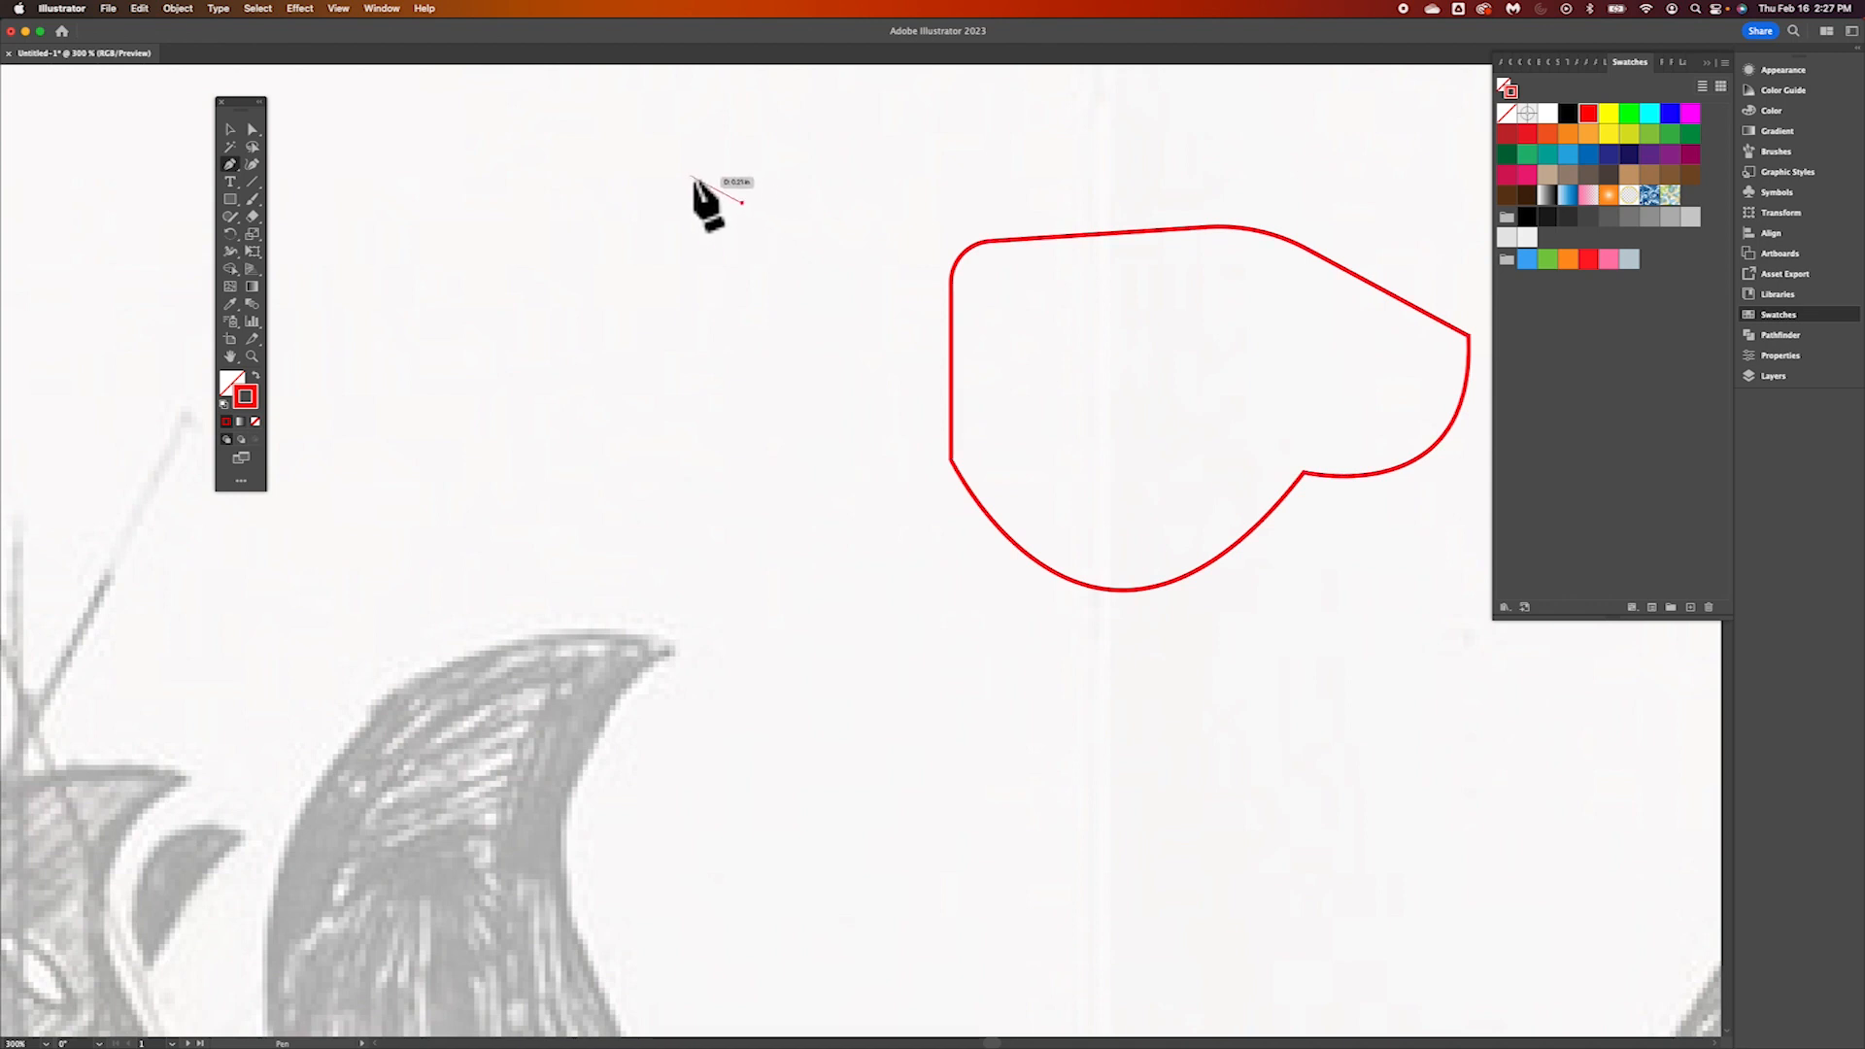
pyautogui.click(690, 176)
pyautogui.click(641, 178)
pyautogui.click(593, 209)
pyautogui.click(586, 267)
pyautogui.click(610, 319)
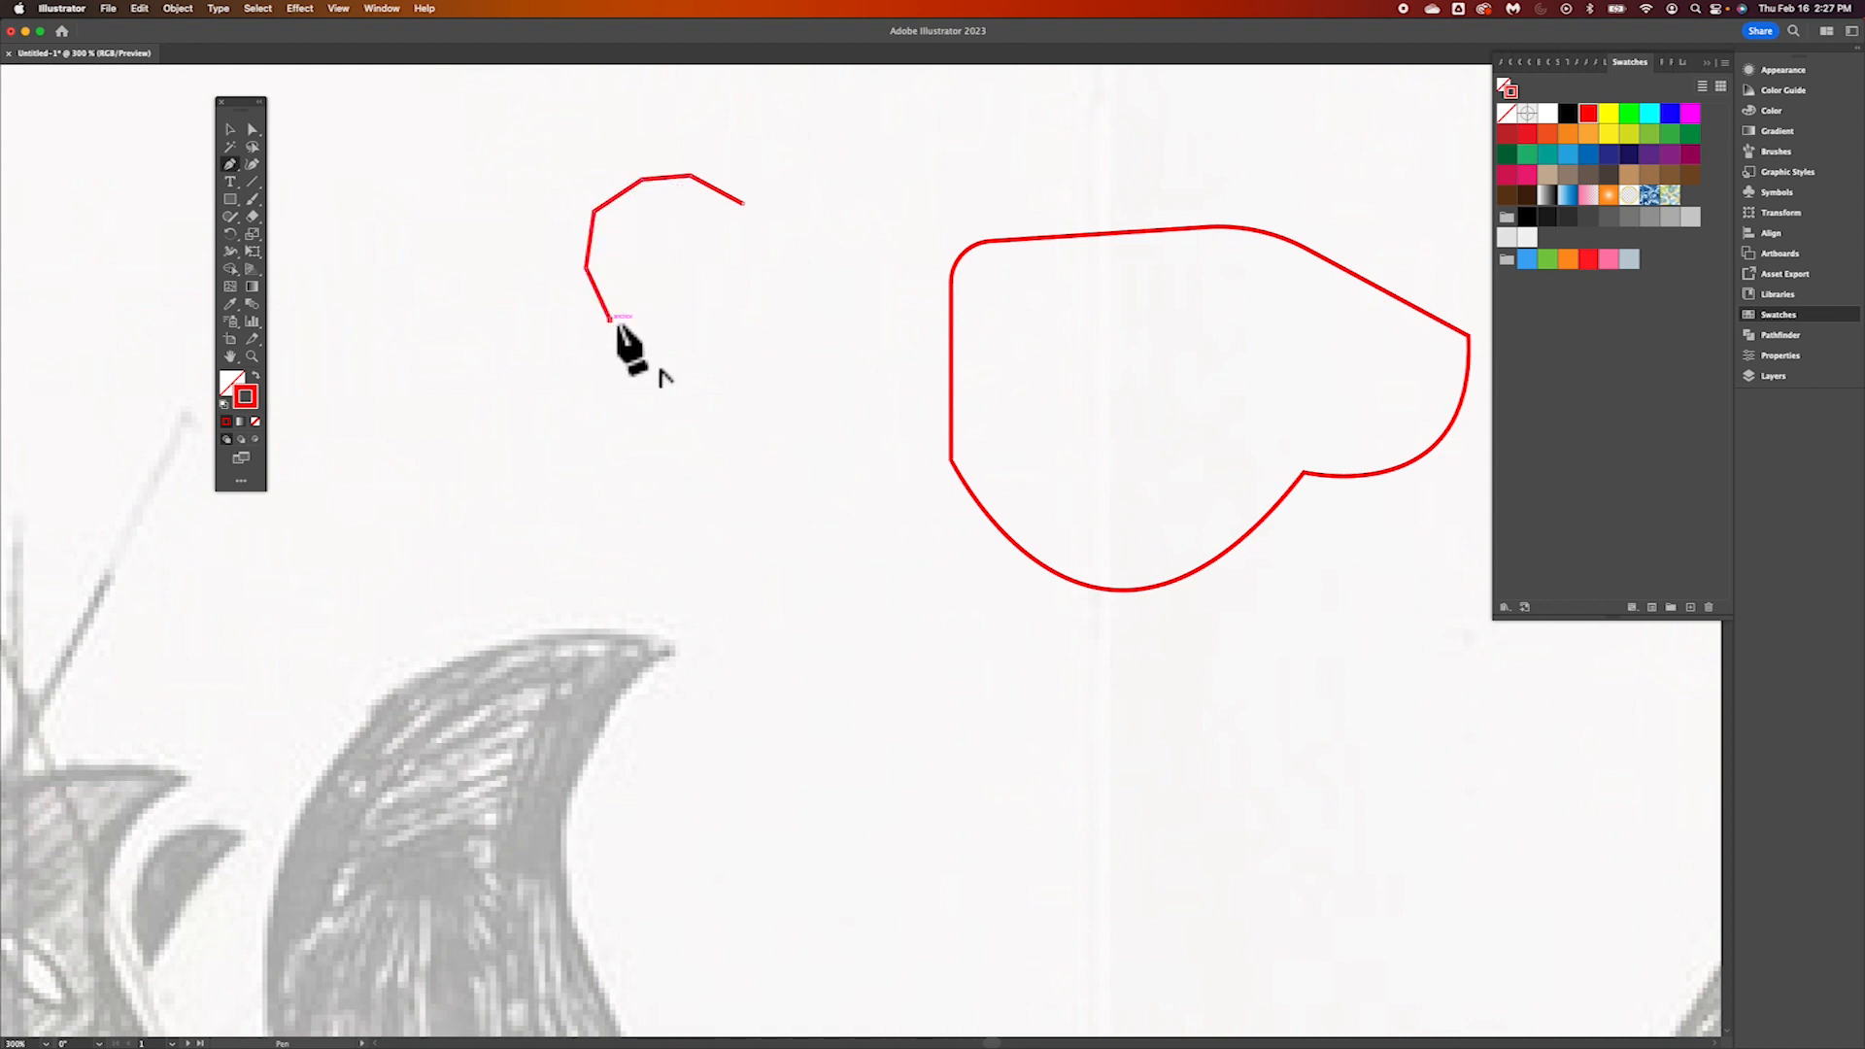
pyautogui.click(638, 364)
pyautogui.click(678, 336)
pyautogui.click(689, 300)
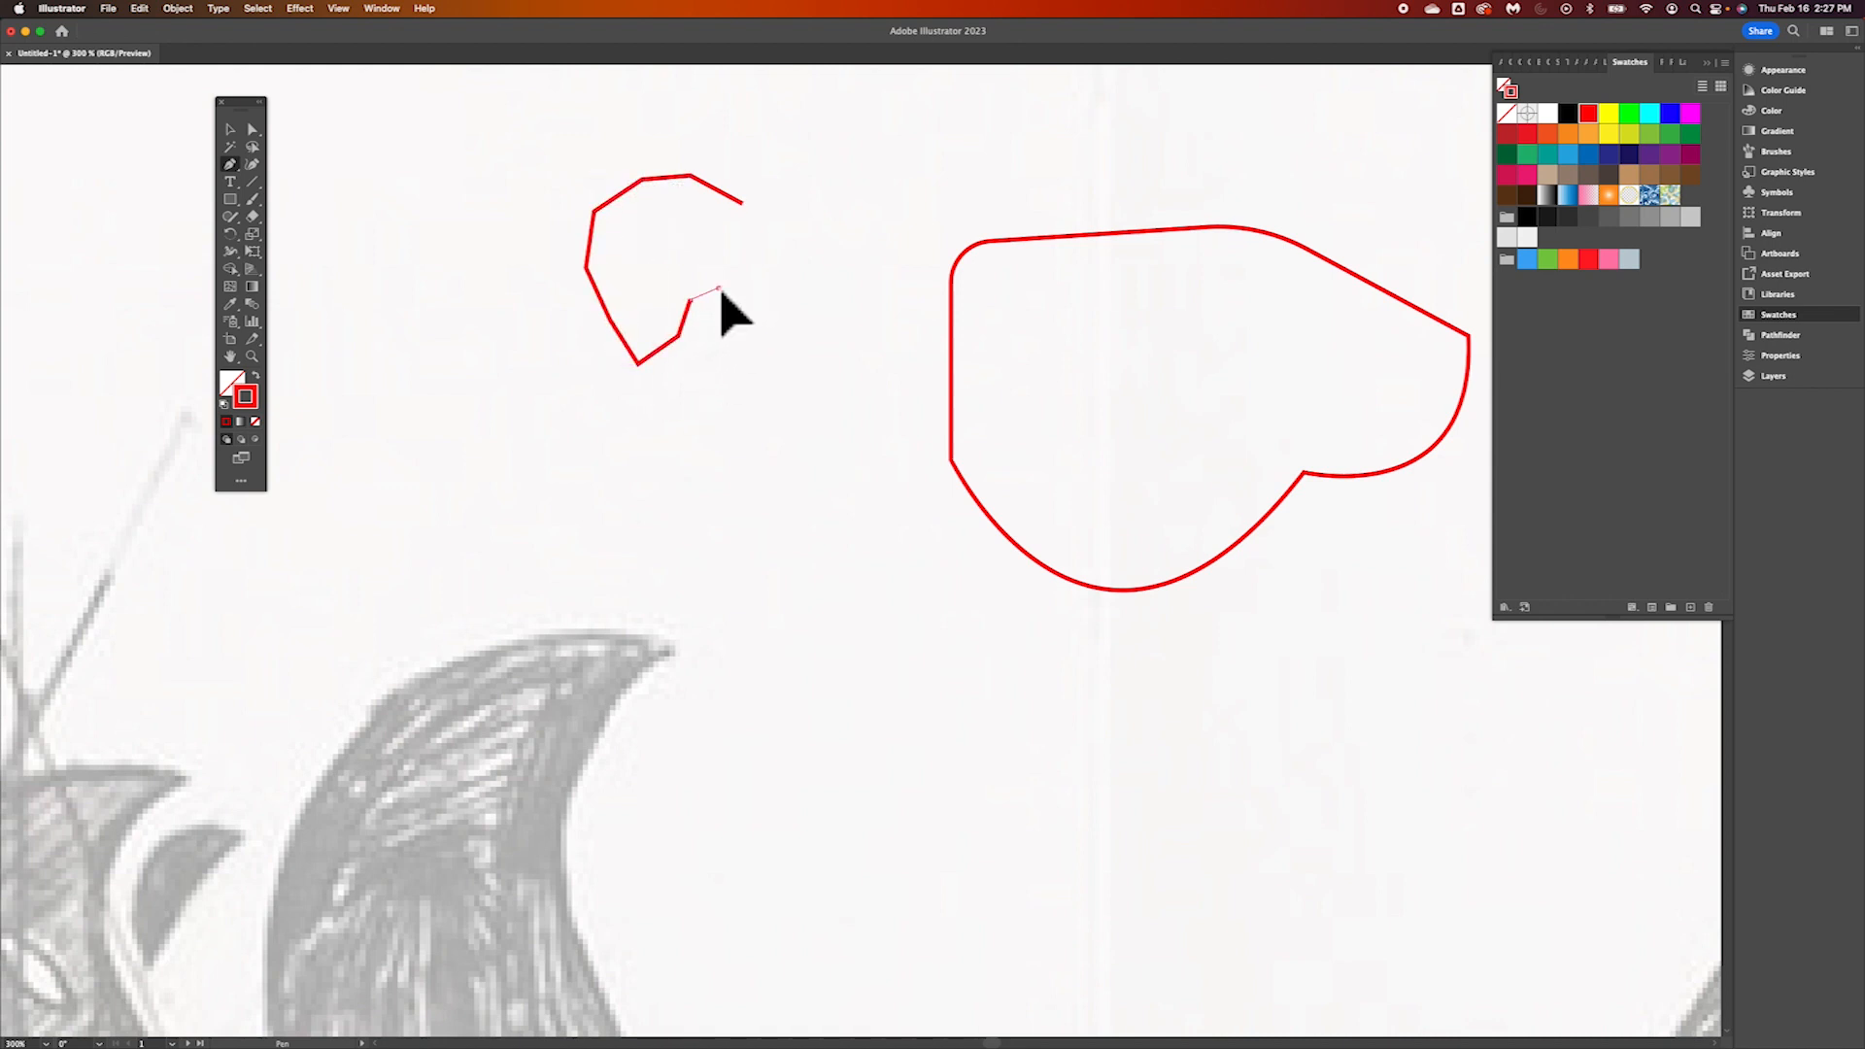
pyautogui.click(719, 288)
pyautogui.click(758, 319)
pyautogui.click(754, 408)
pyautogui.click(792, 412)
pyautogui.click(842, 389)
pyautogui.click(863, 339)
pyautogui.click(865, 299)
pyautogui.click(867, 263)
pyautogui.click(848, 206)
pyautogui.click(819, 203)
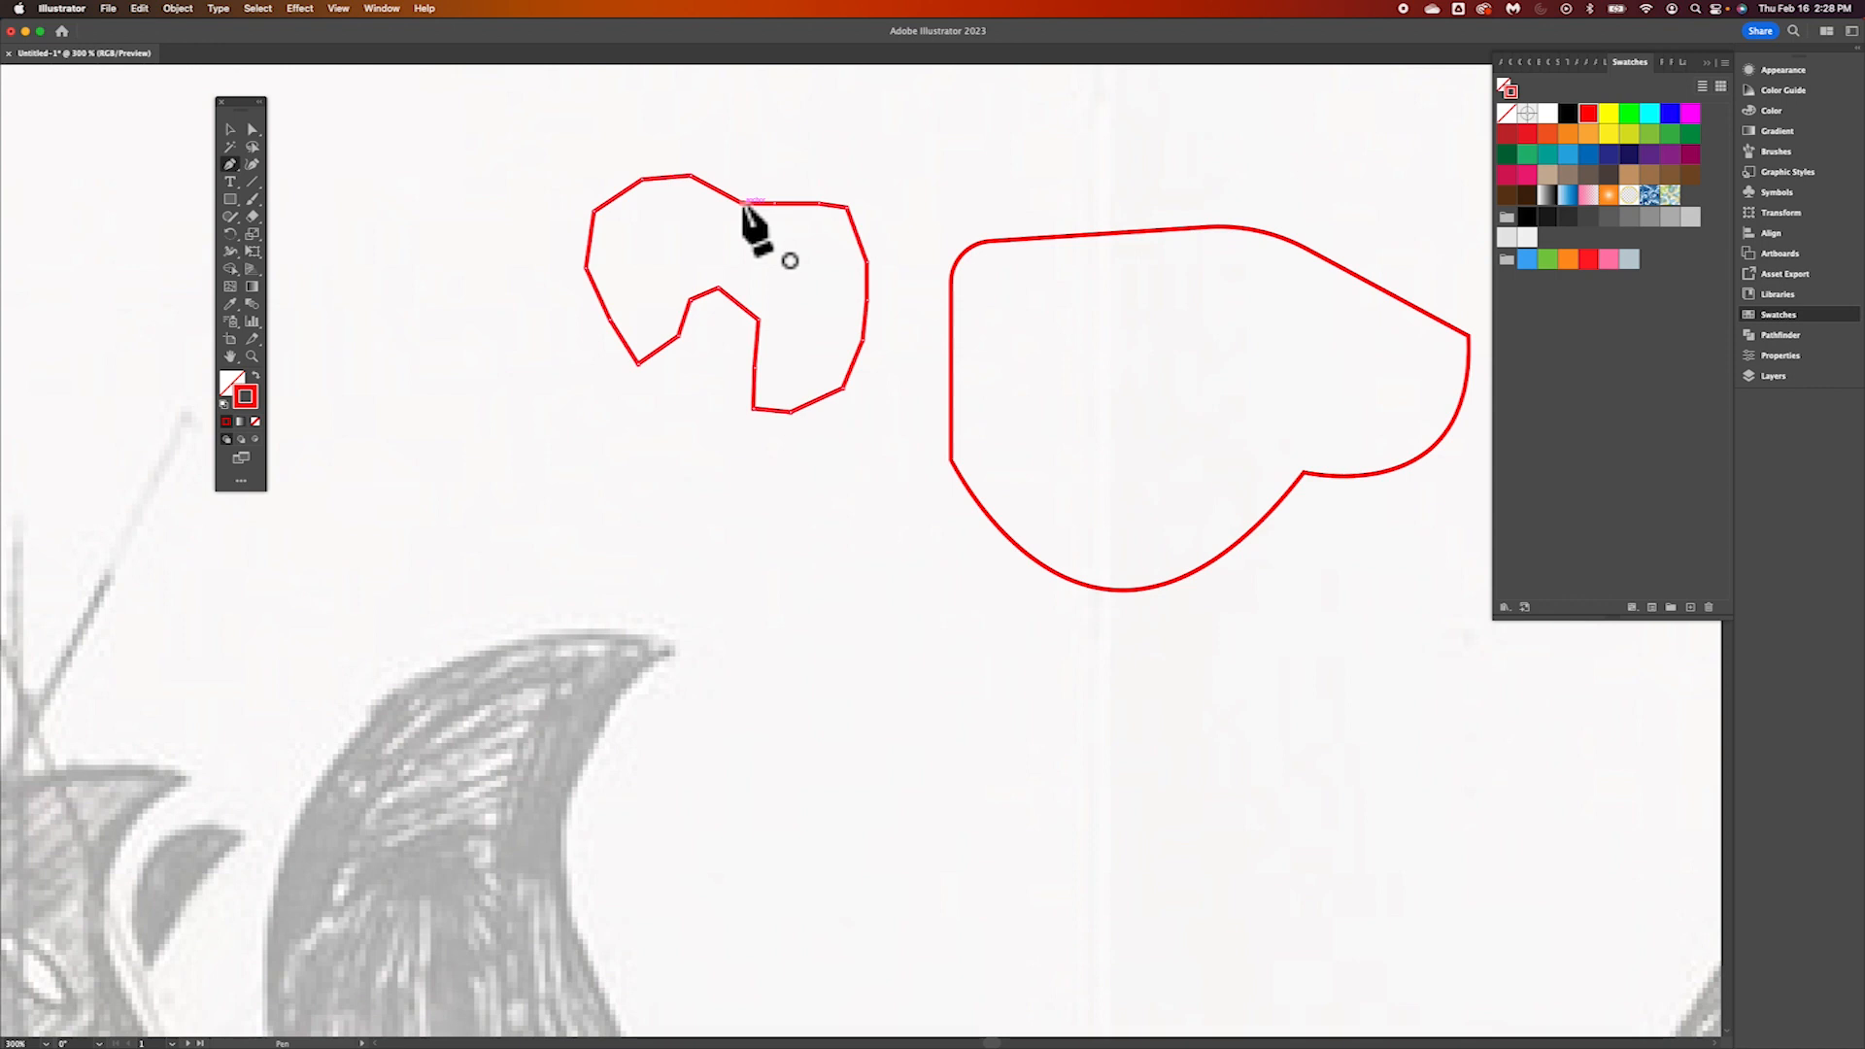
pyautogui.click(742, 204)
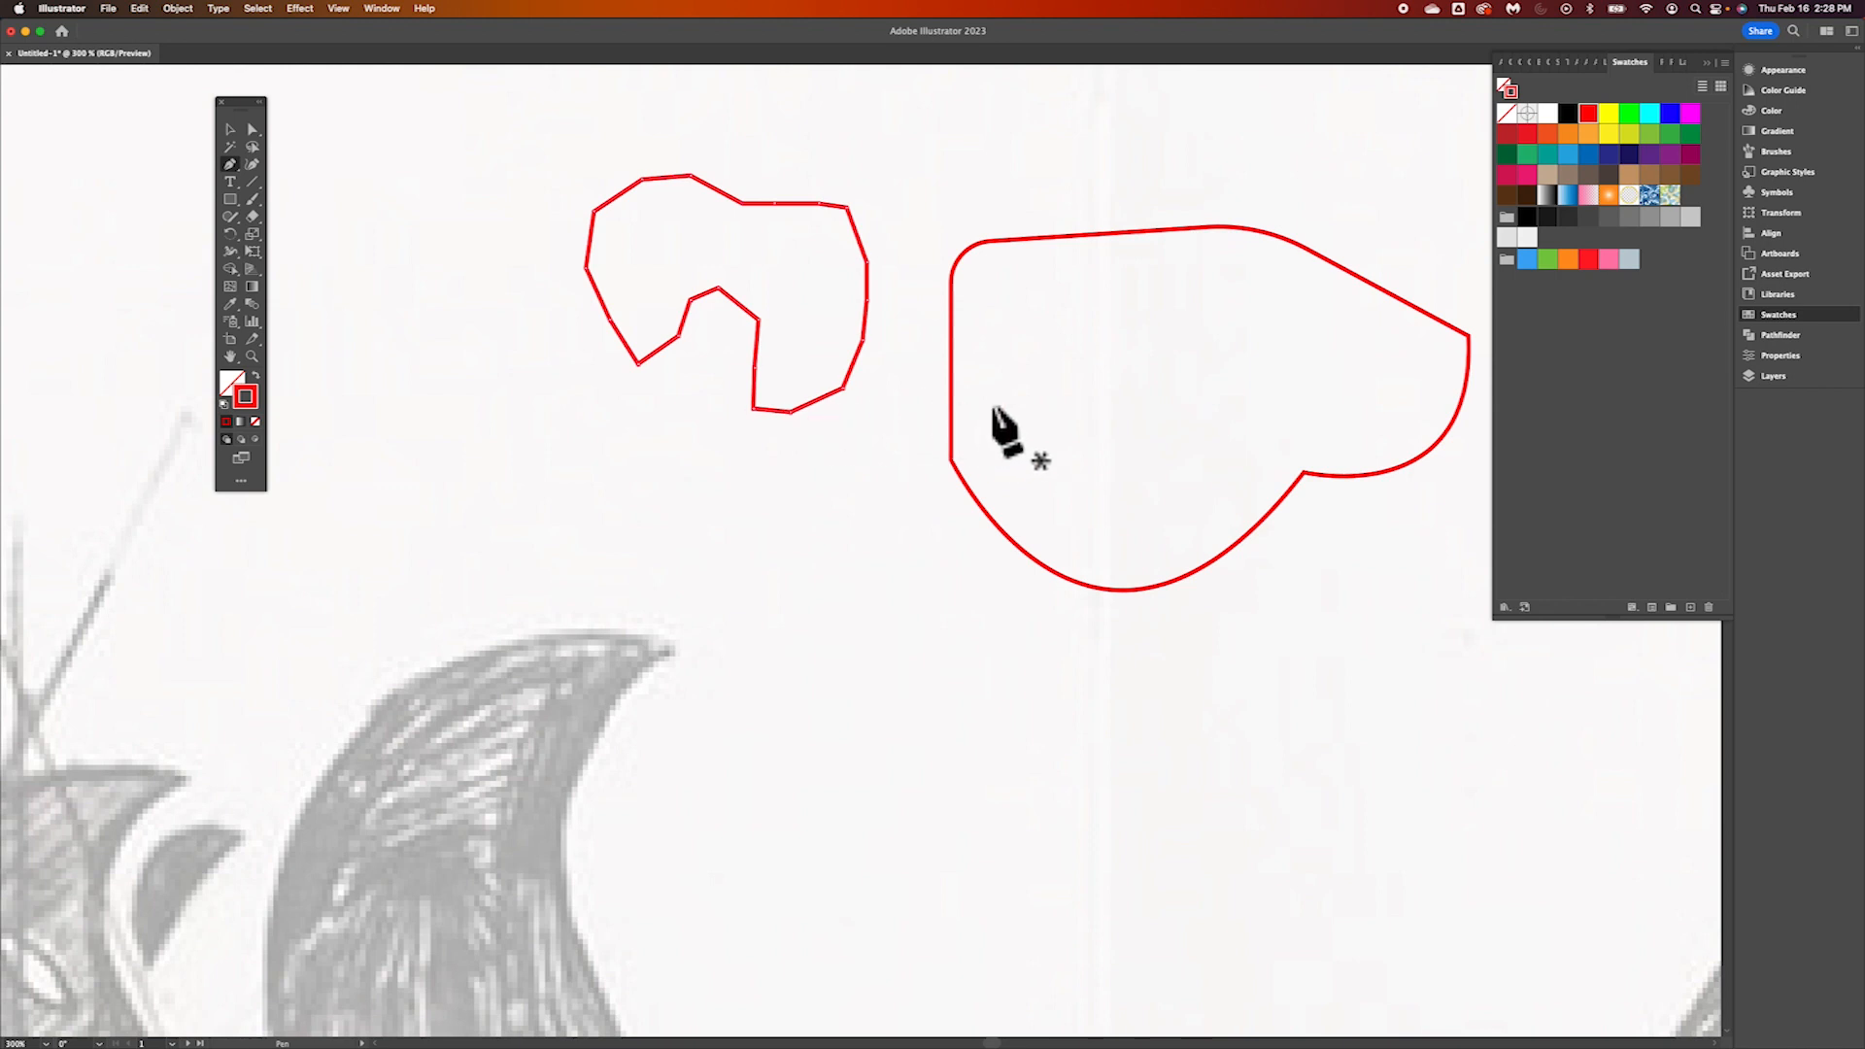
# Compare the two practice shapes with the sitting fox sketch's outlines, finishing on the whole fox at 200%
pyautogui.hscroll(5, 996, 413)
pyautogui.hscroll(-3, 995, 413)
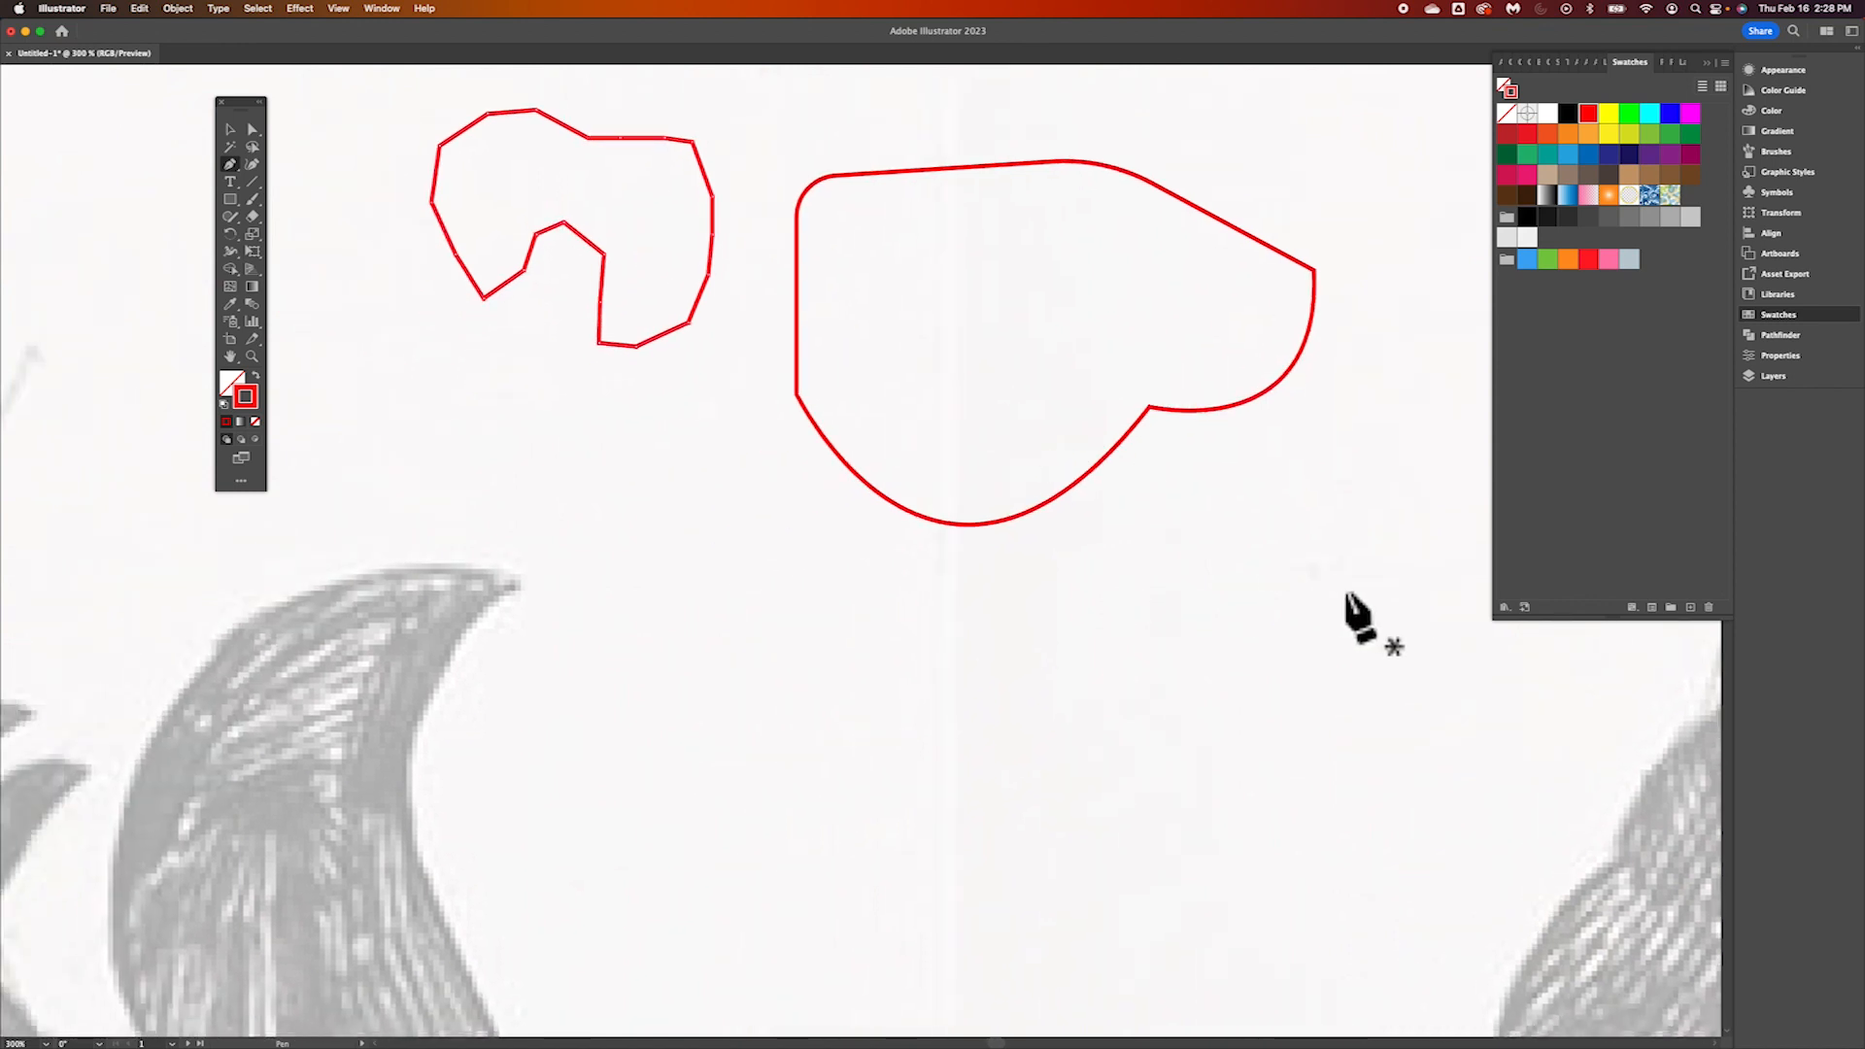
pyautogui.scroll(-3, 1350, 607)
pyautogui.hscroll(6, 1349, 607)
pyautogui.scroll(-3, 1355, 617)
pyautogui.hscroll(7, 1355, 617)
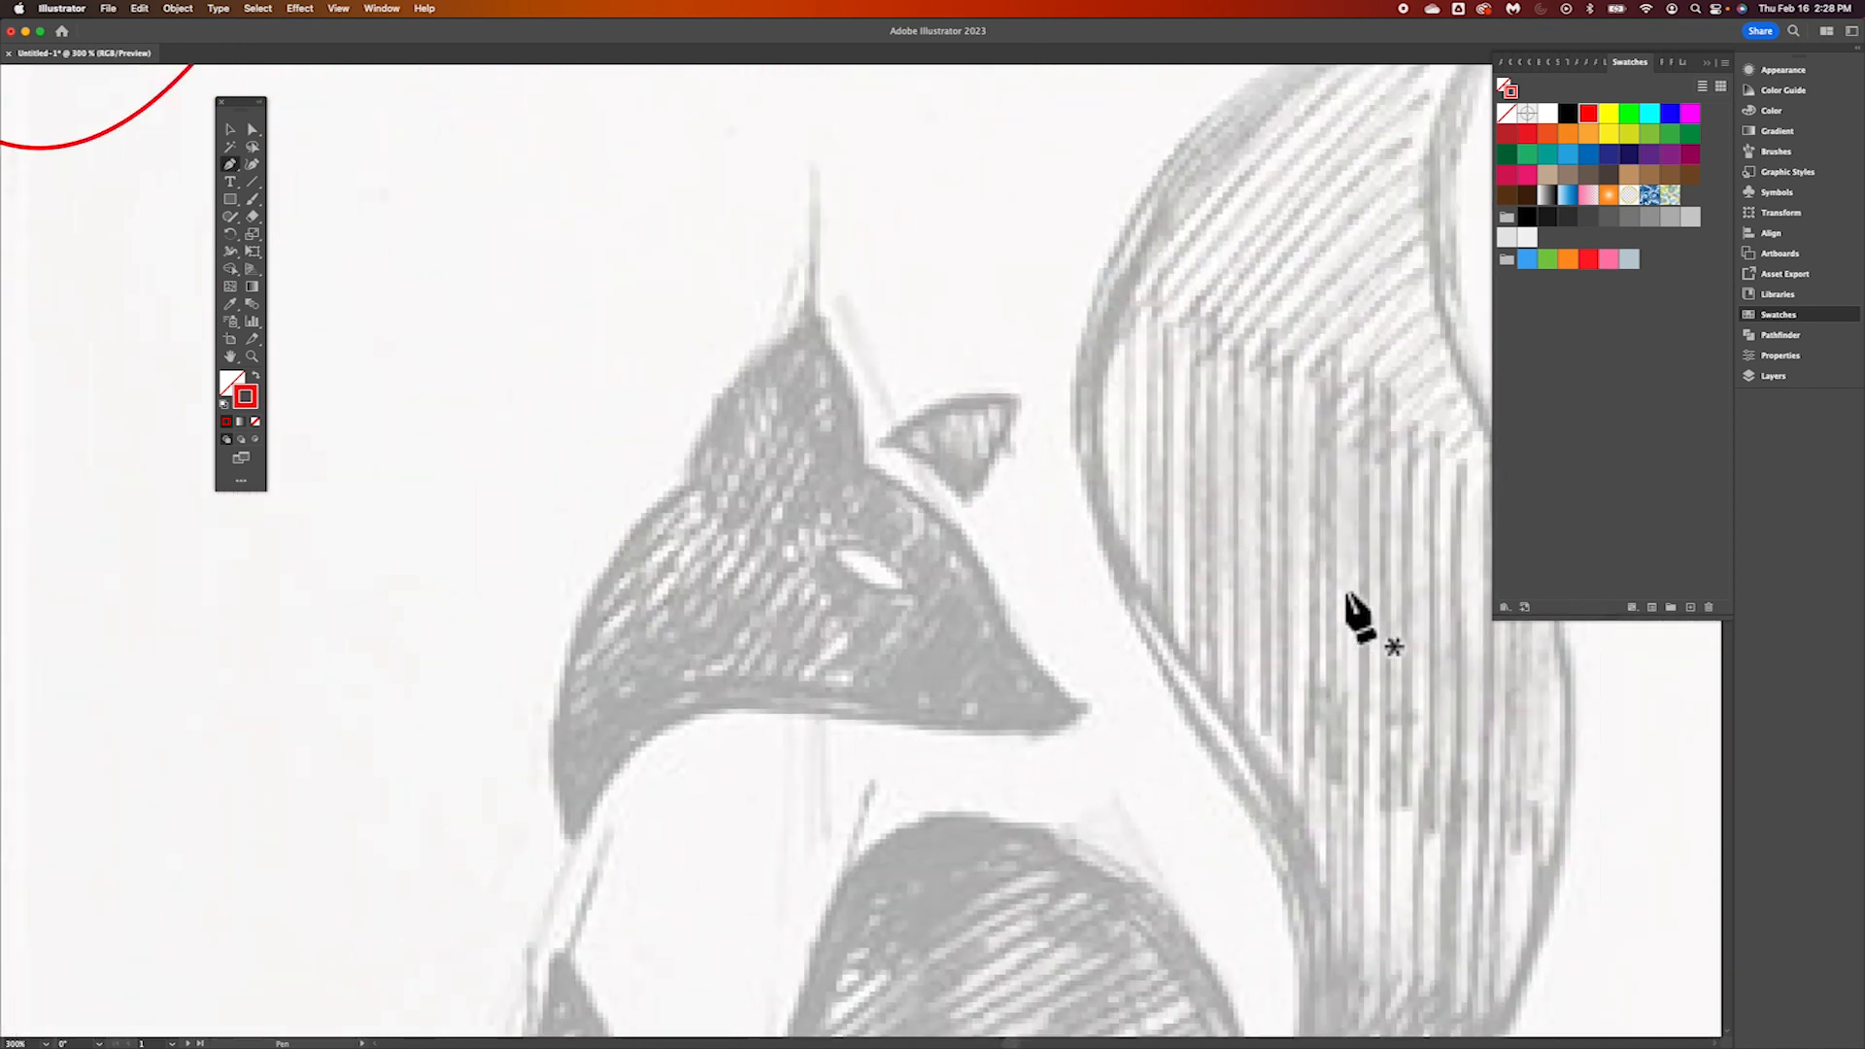
pyautogui.hscroll(-2, 1354, 616)
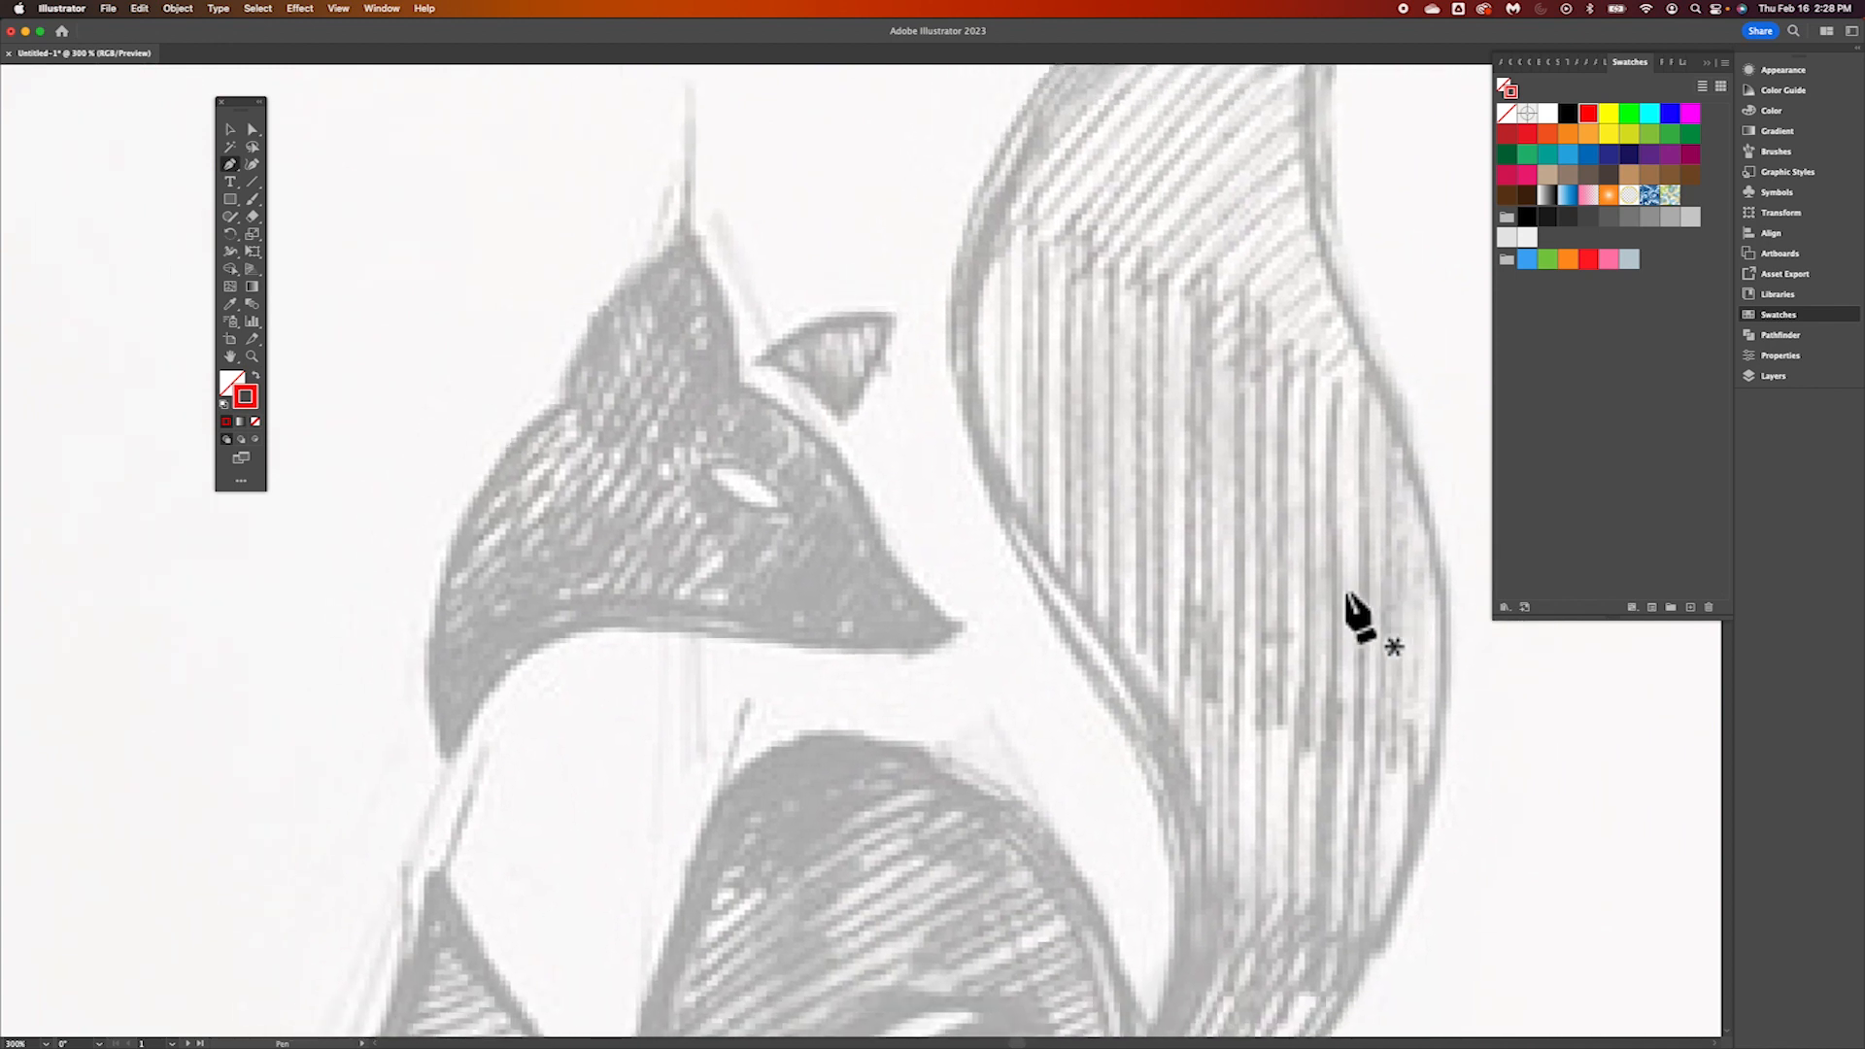
pyautogui.press('super+minus')
pyautogui.scroll(-7, 1180, 685)
pyautogui.hscroll(10, 1180, 684)
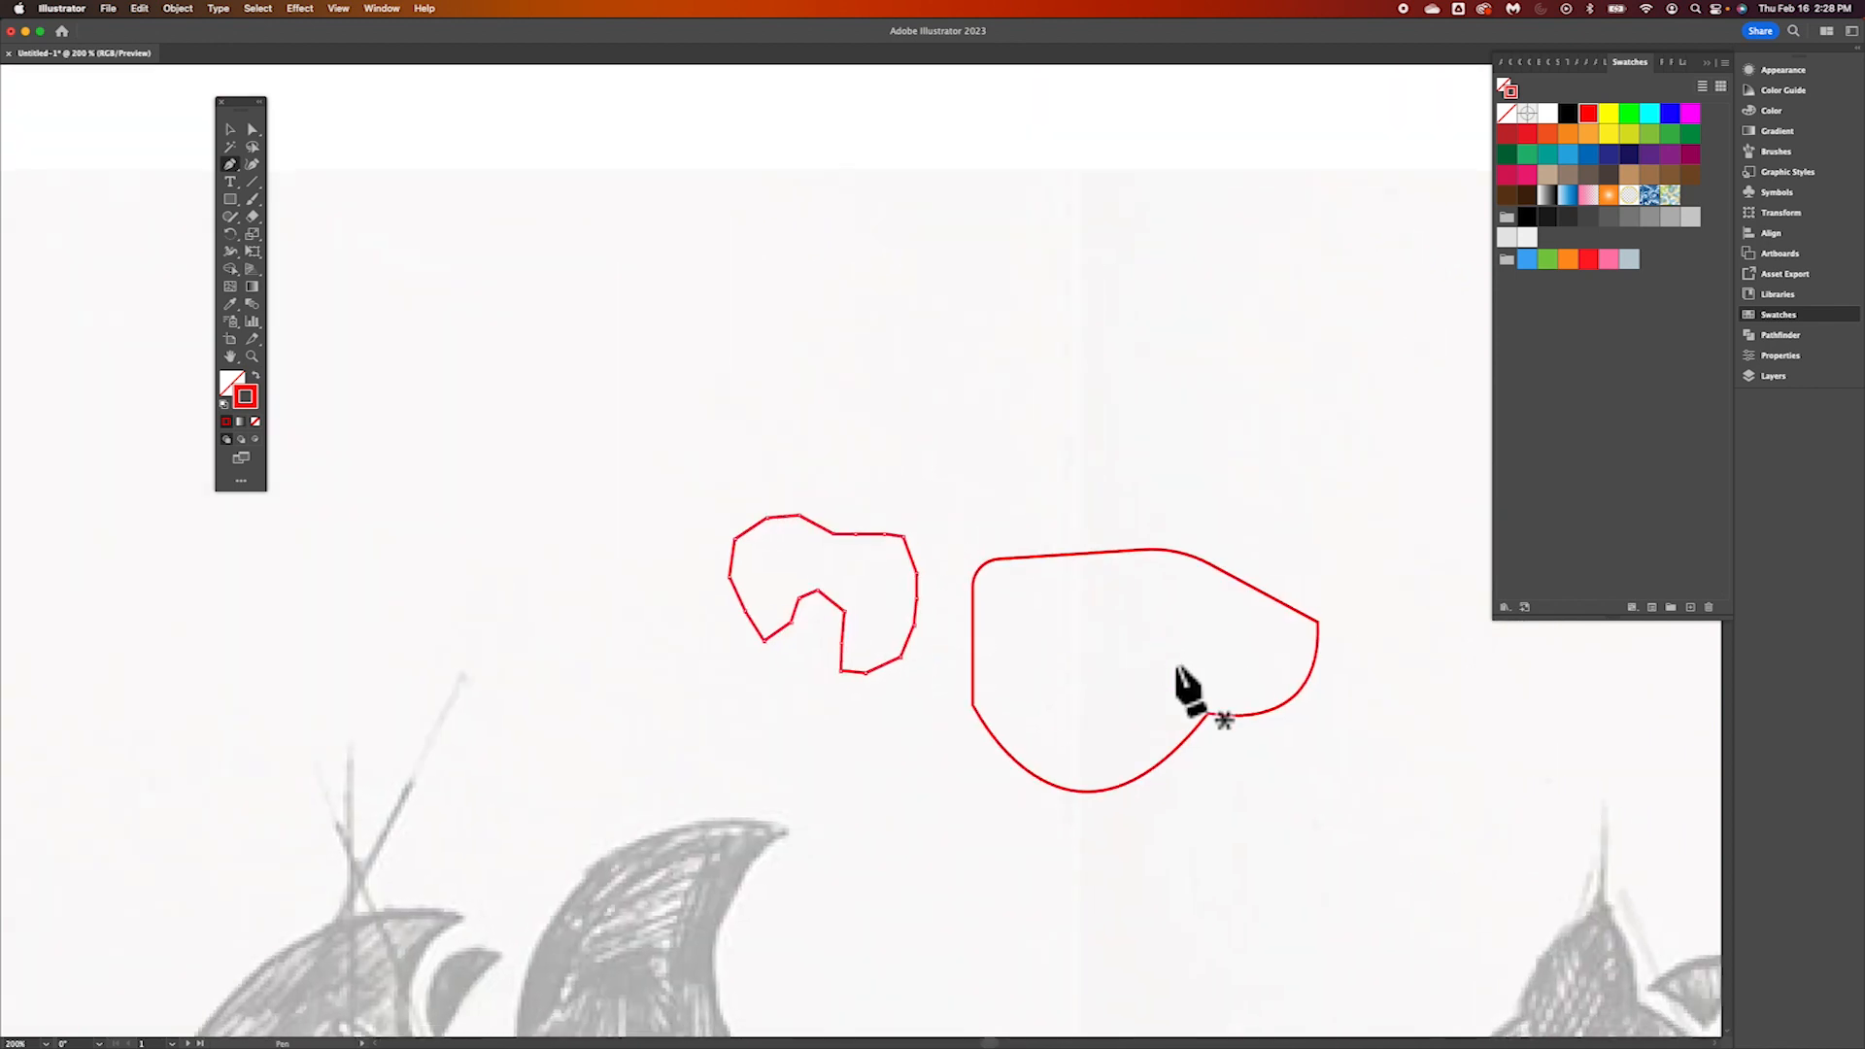
pyautogui.scroll(-5, 1178, 680)
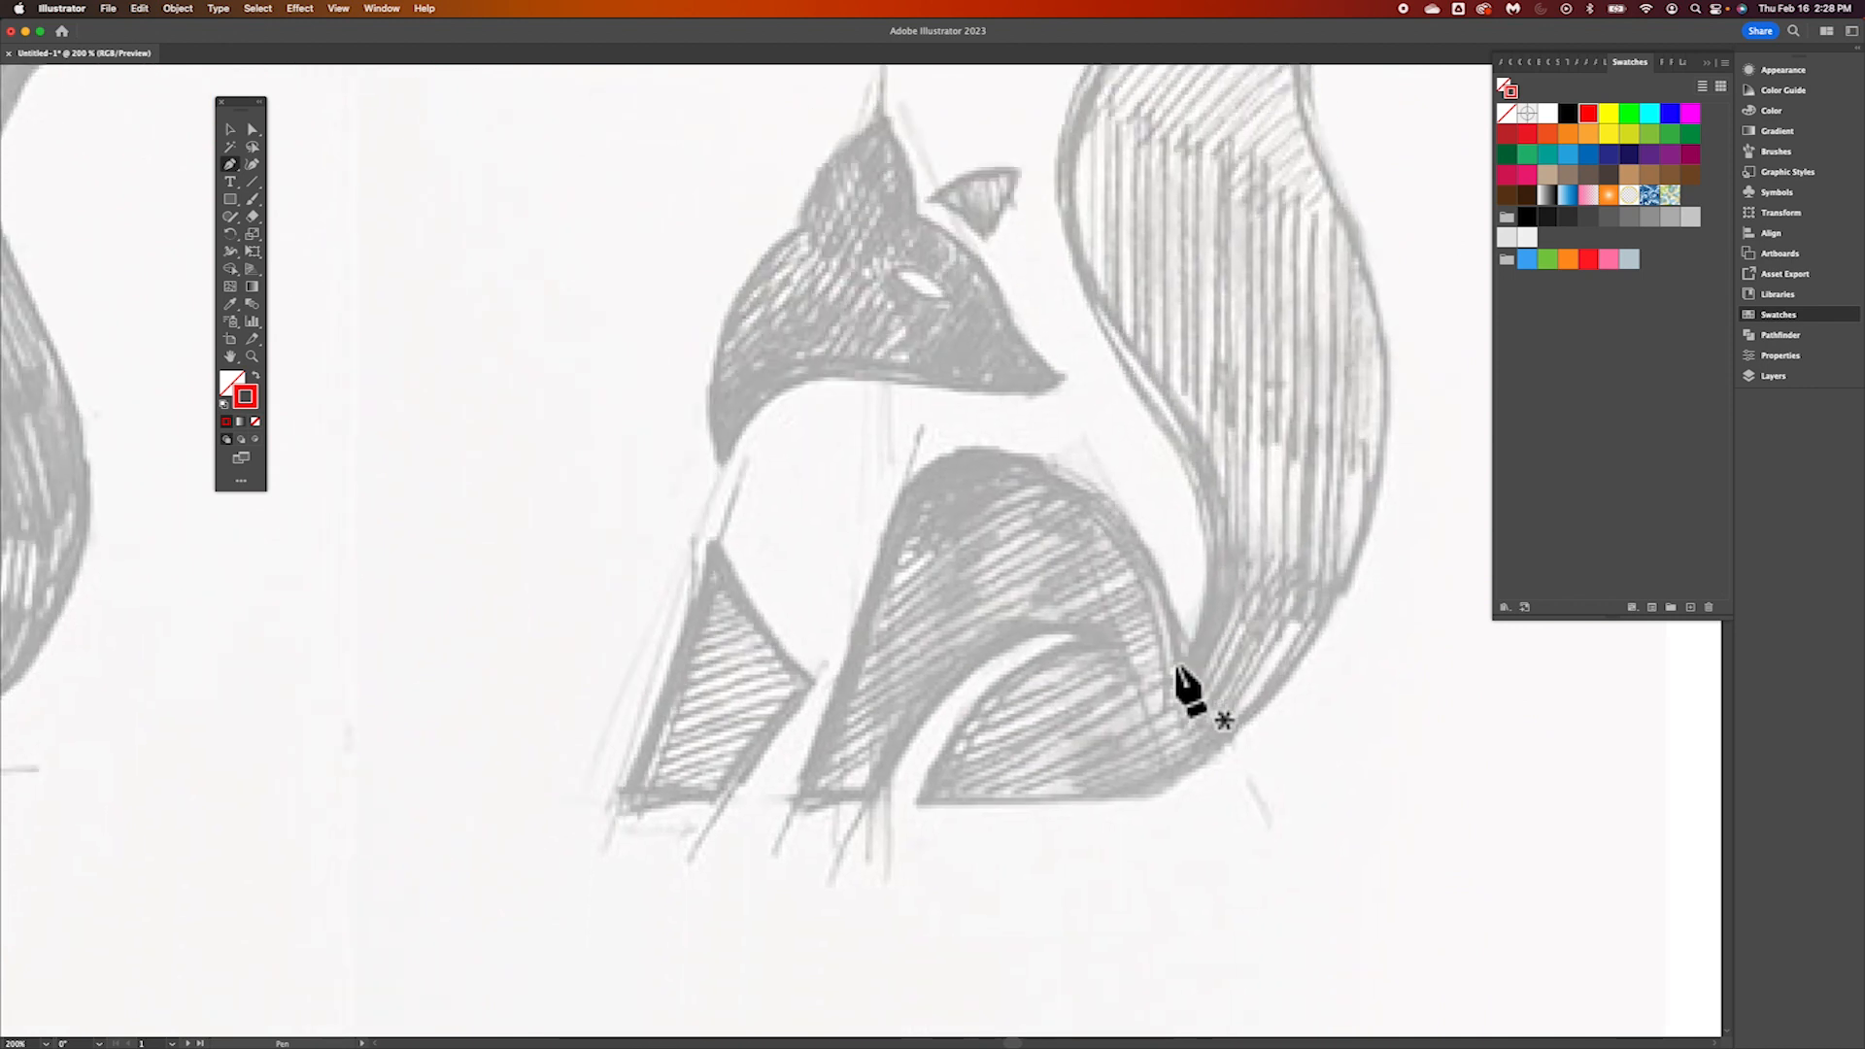
pyautogui.scroll(3, 1185, 680)
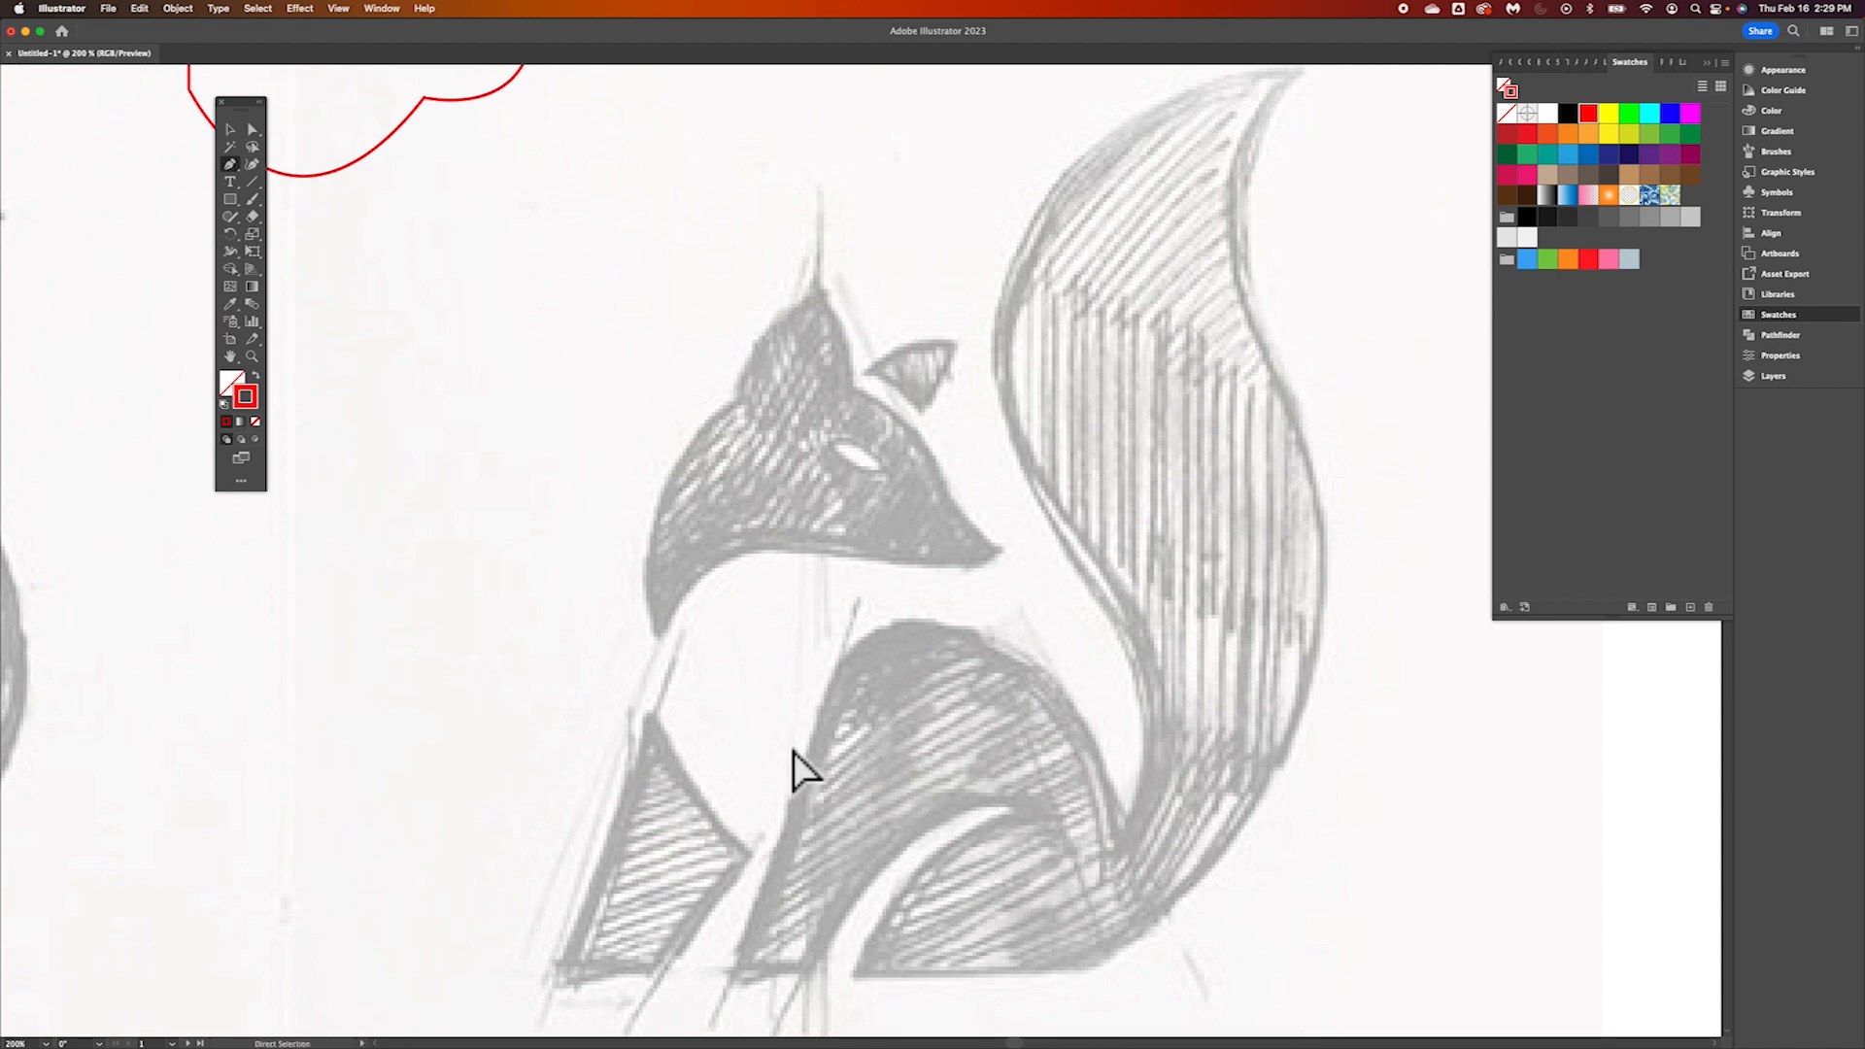
# Examine the outlines of the sitting fox's head, ears and eye closely, finishing at 400% magnification
pyautogui.press('super+plus')
pyautogui.hscroll(4, 927, 768)
pyautogui.scroll(-10, 937, 791)
pyautogui.hscroll(5, 937, 792)
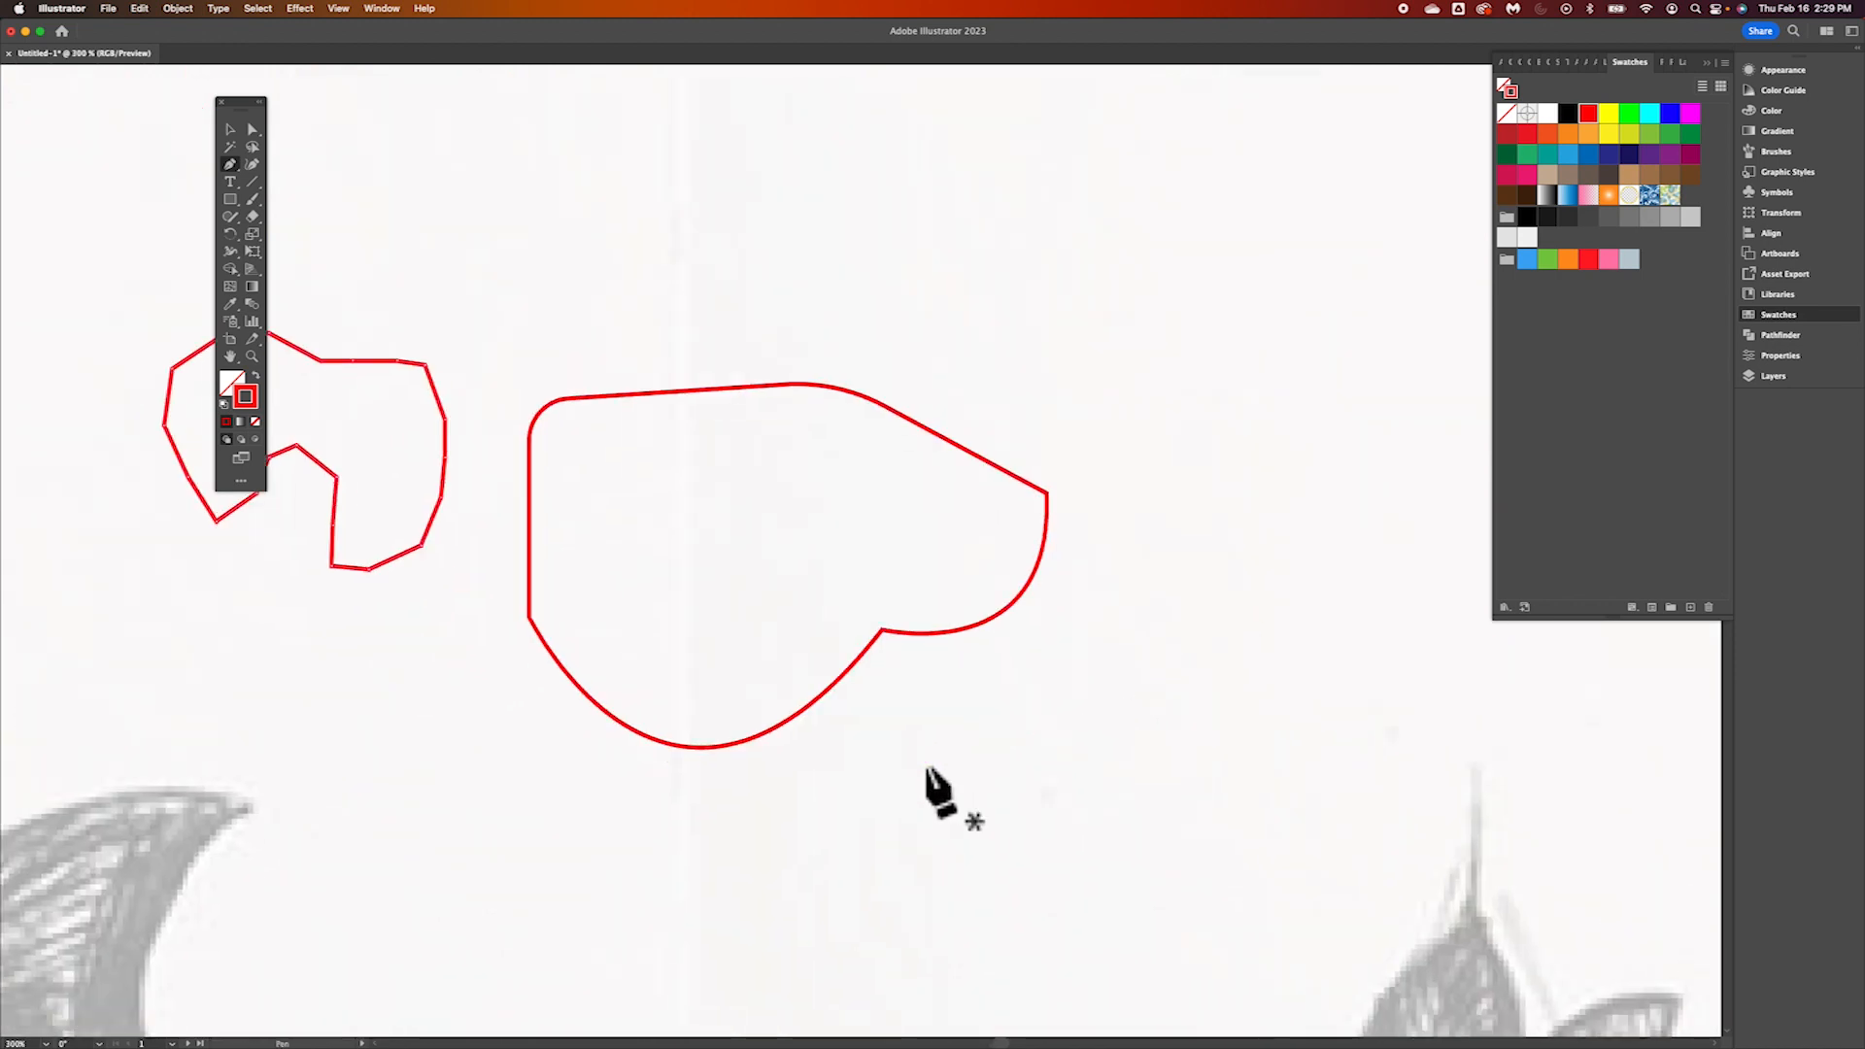
pyautogui.hscroll(5, 937, 792)
pyautogui.scroll(-1, 938, 791)
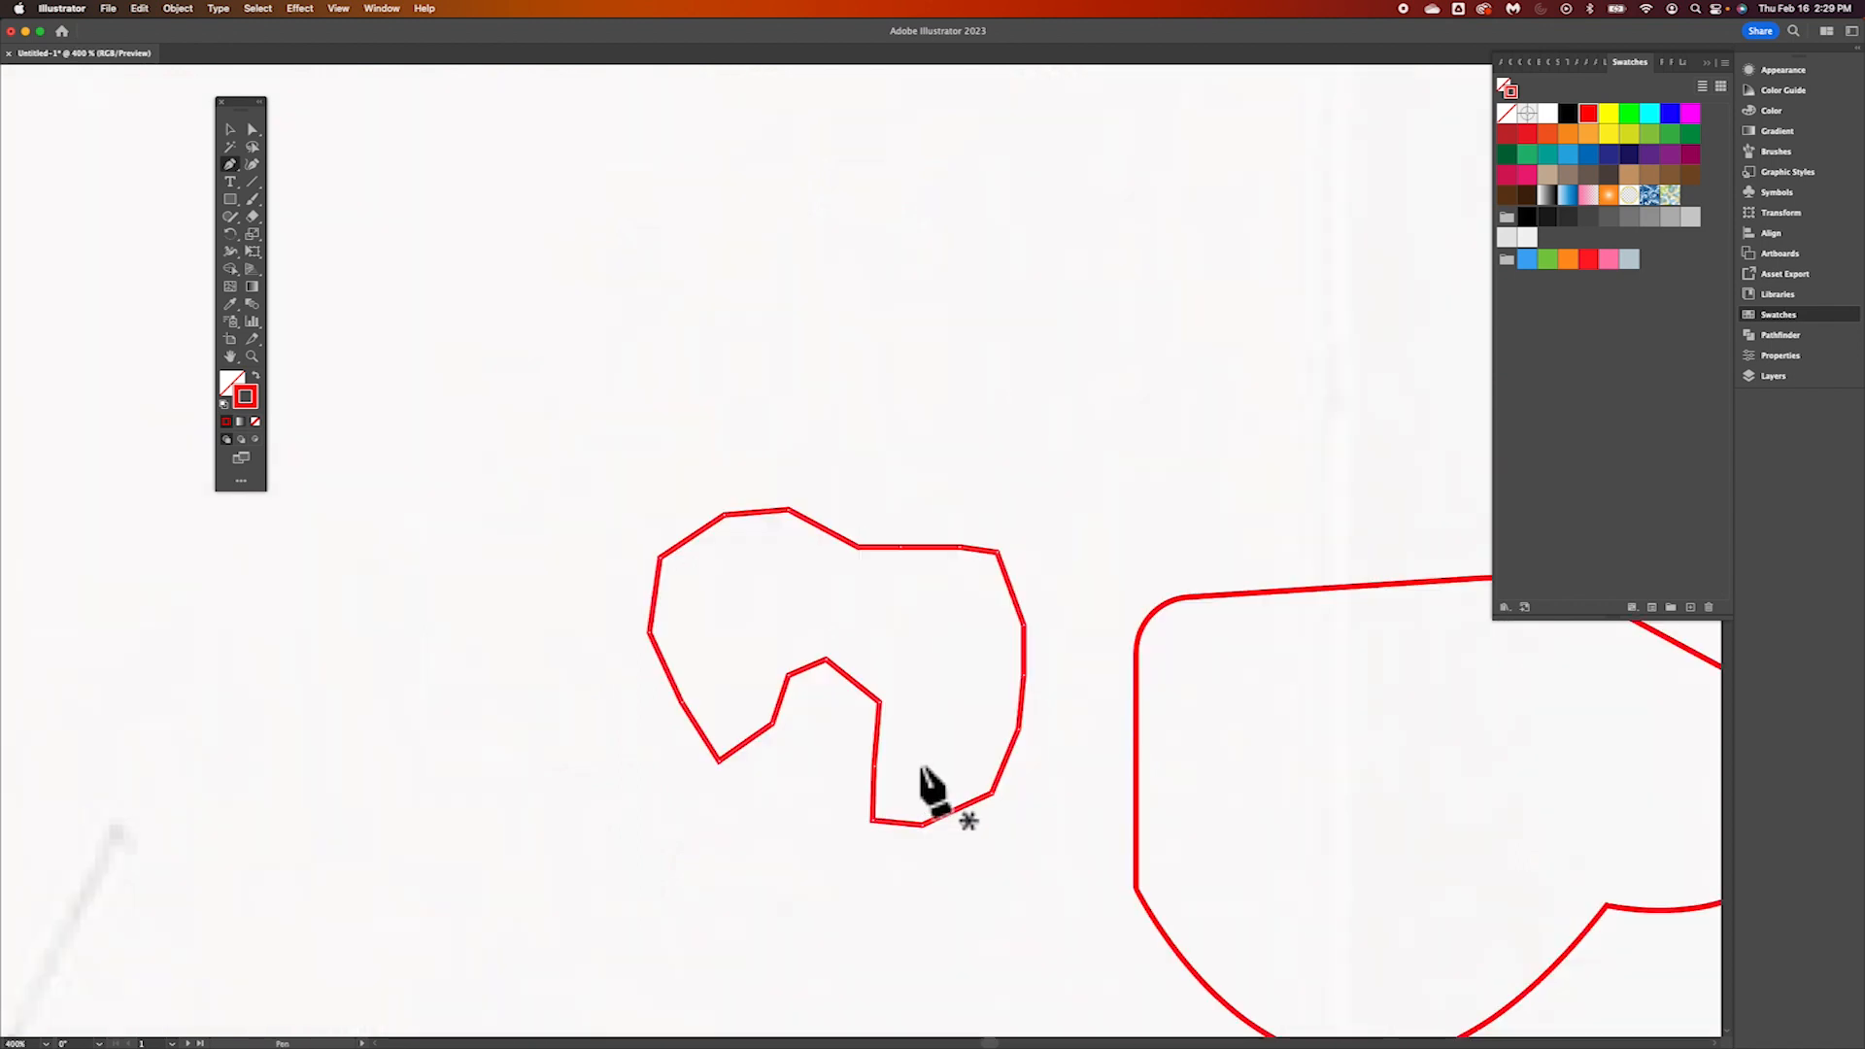
pyautogui.hscroll(3, 928, 786)
pyautogui.scroll(-2, 928, 787)
pyautogui.hscroll(5, 928, 786)
pyautogui.scroll(-2, 927, 787)
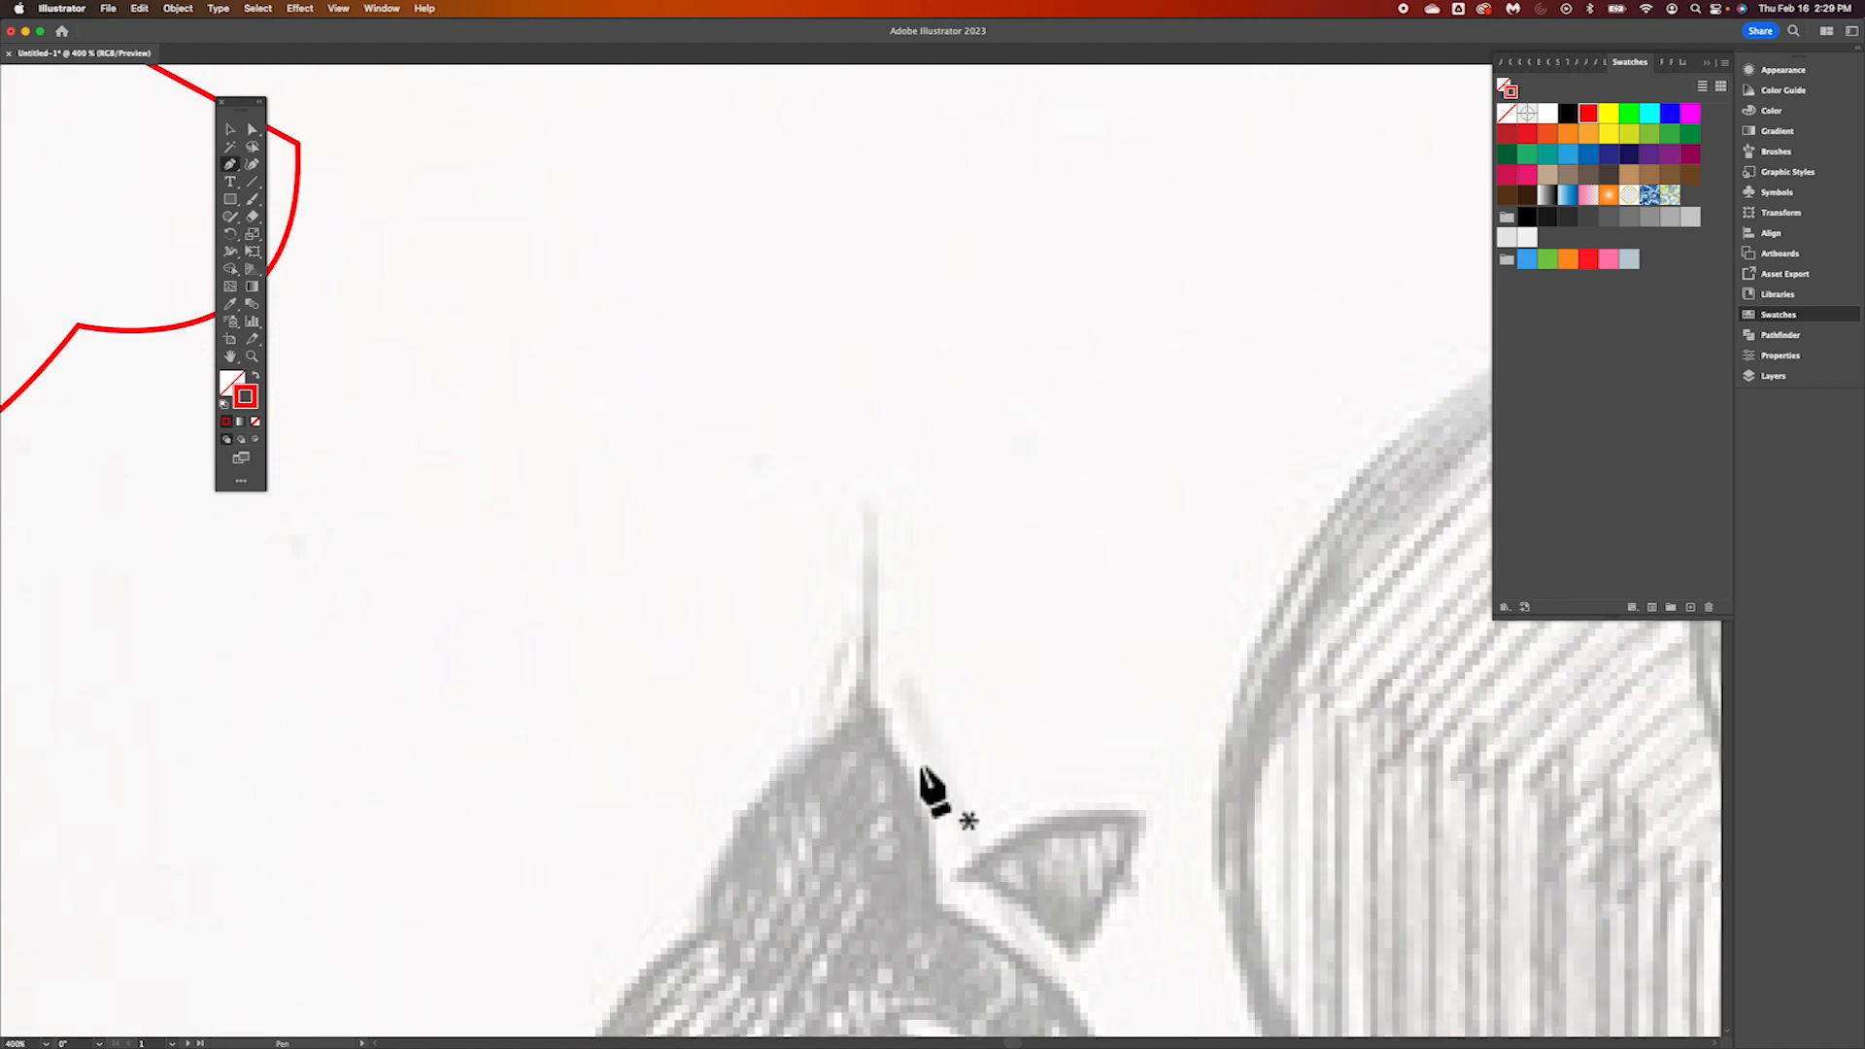
pyautogui.scroll(-3, 928, 786)
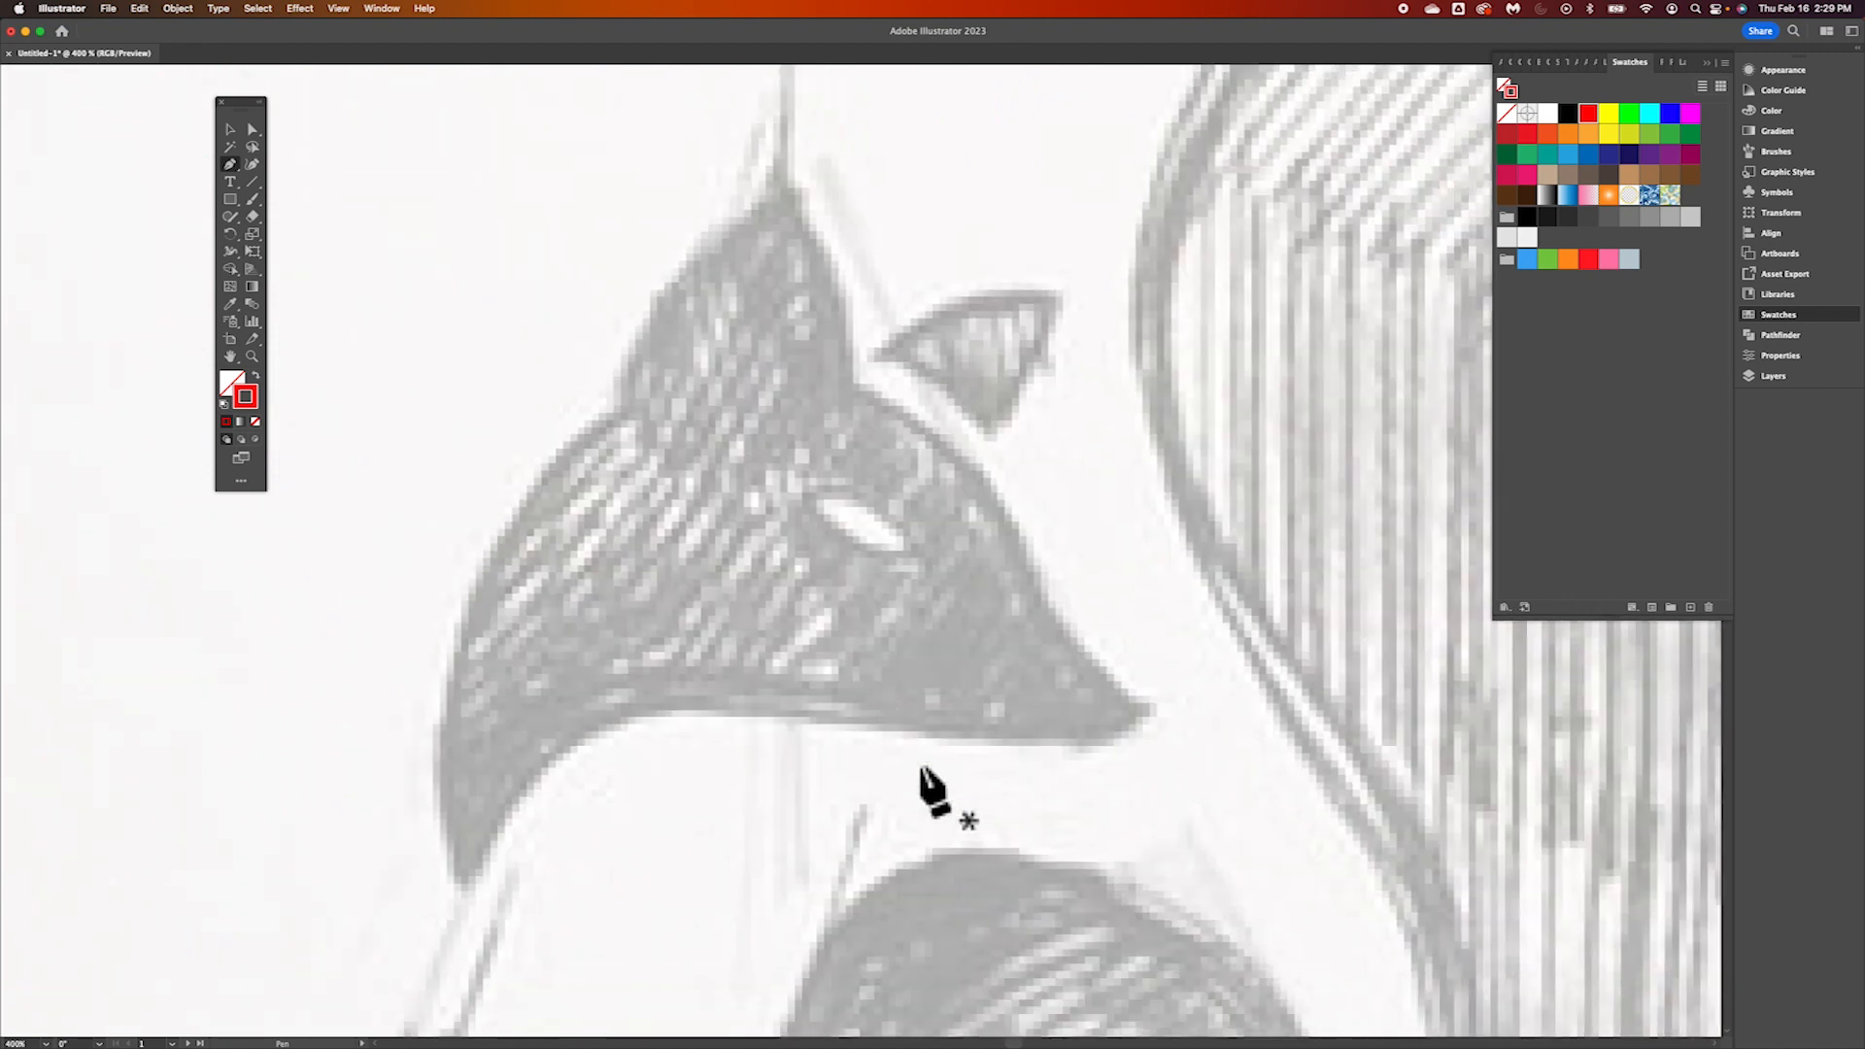
pyautogui.scroll(-3, 922, 769)
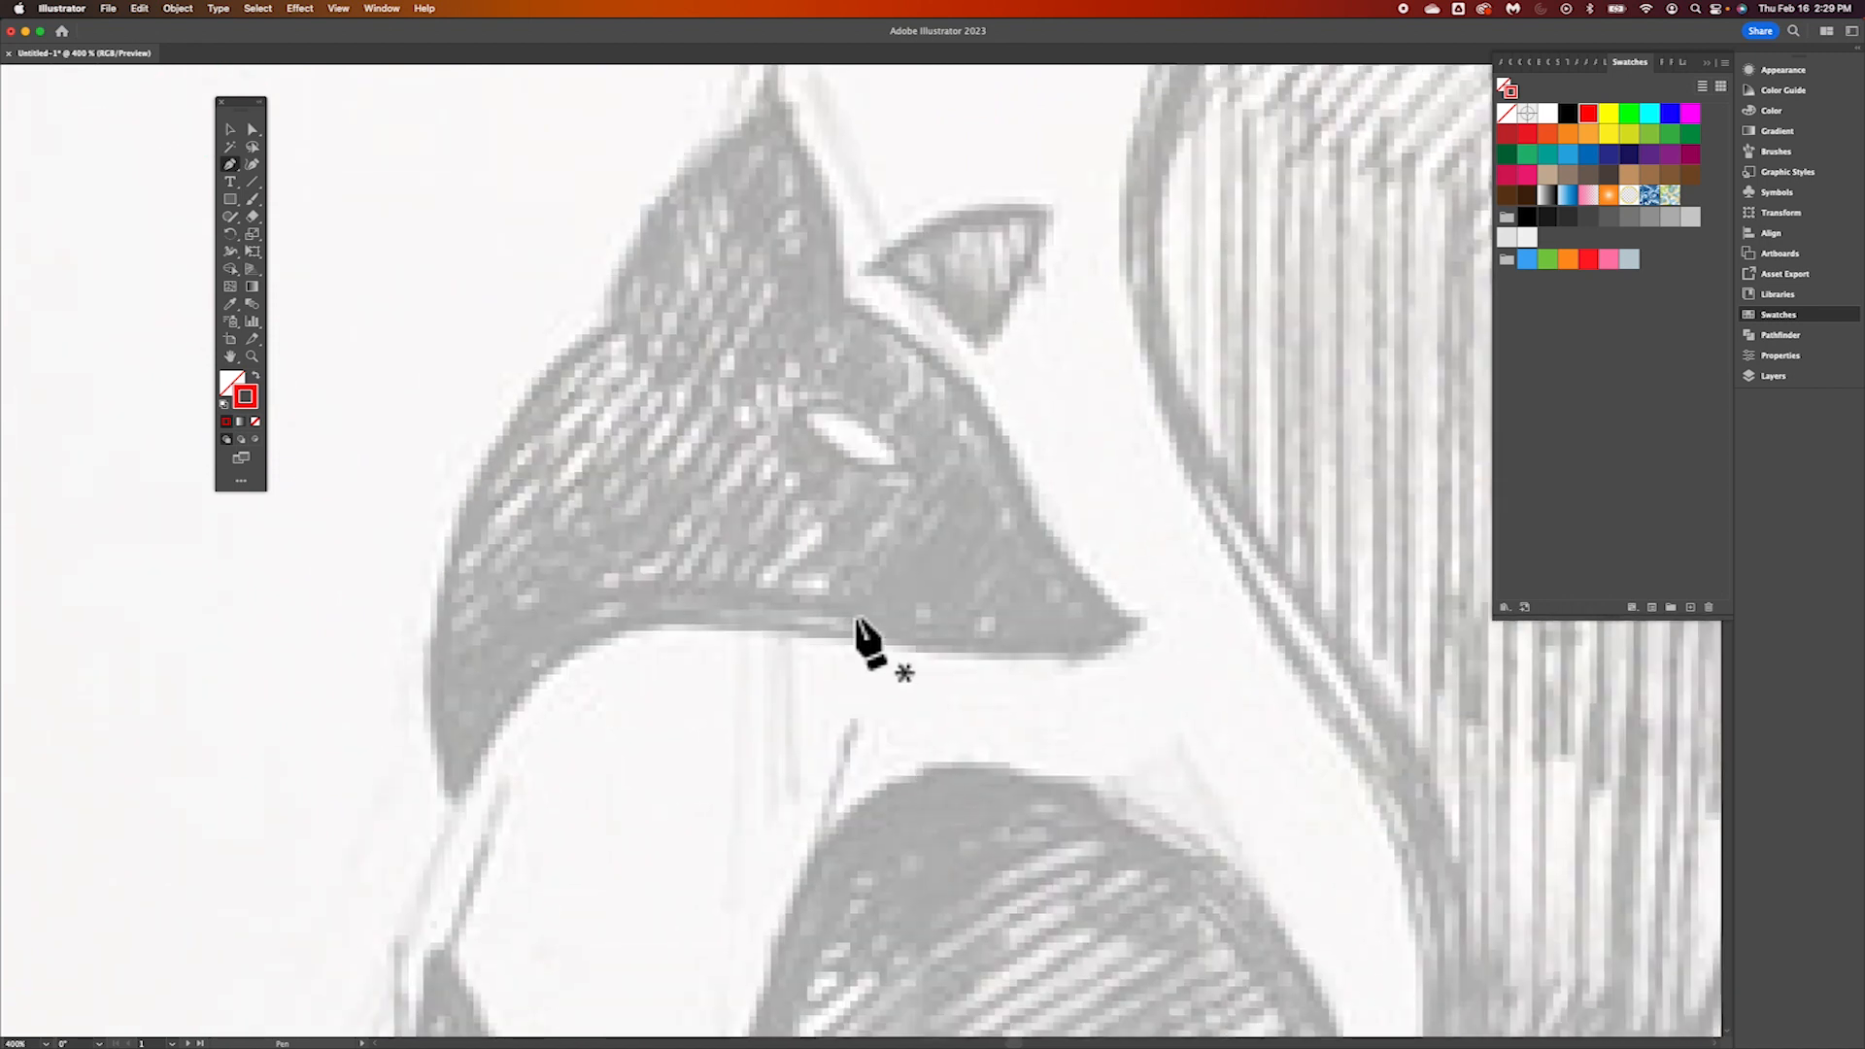
pyautogui.scroll(2, 826, 521)
pyautogui.hscroll(-1, 825, 521)
pyautogui.scroll(-1, 826, 522)
pyautogui.scroll(-5, 826, 524)
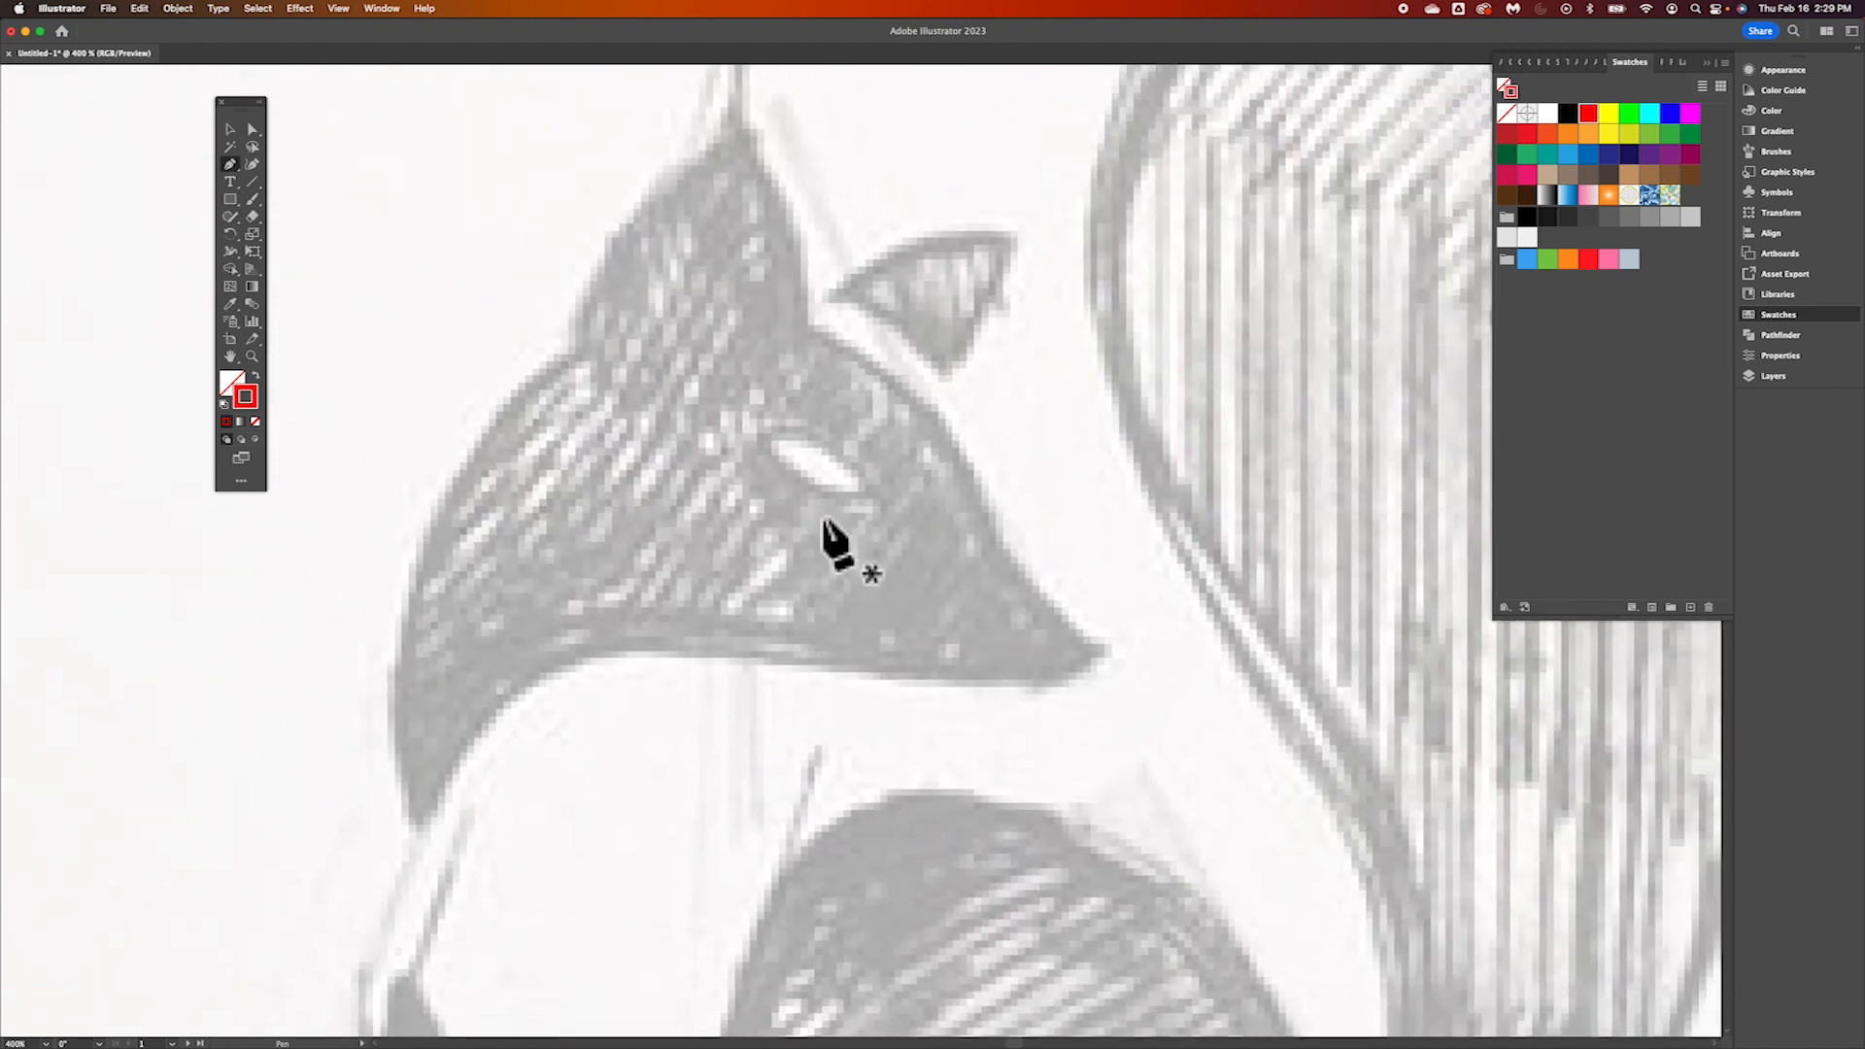
pyautogui.scroll(6, 825, 524)
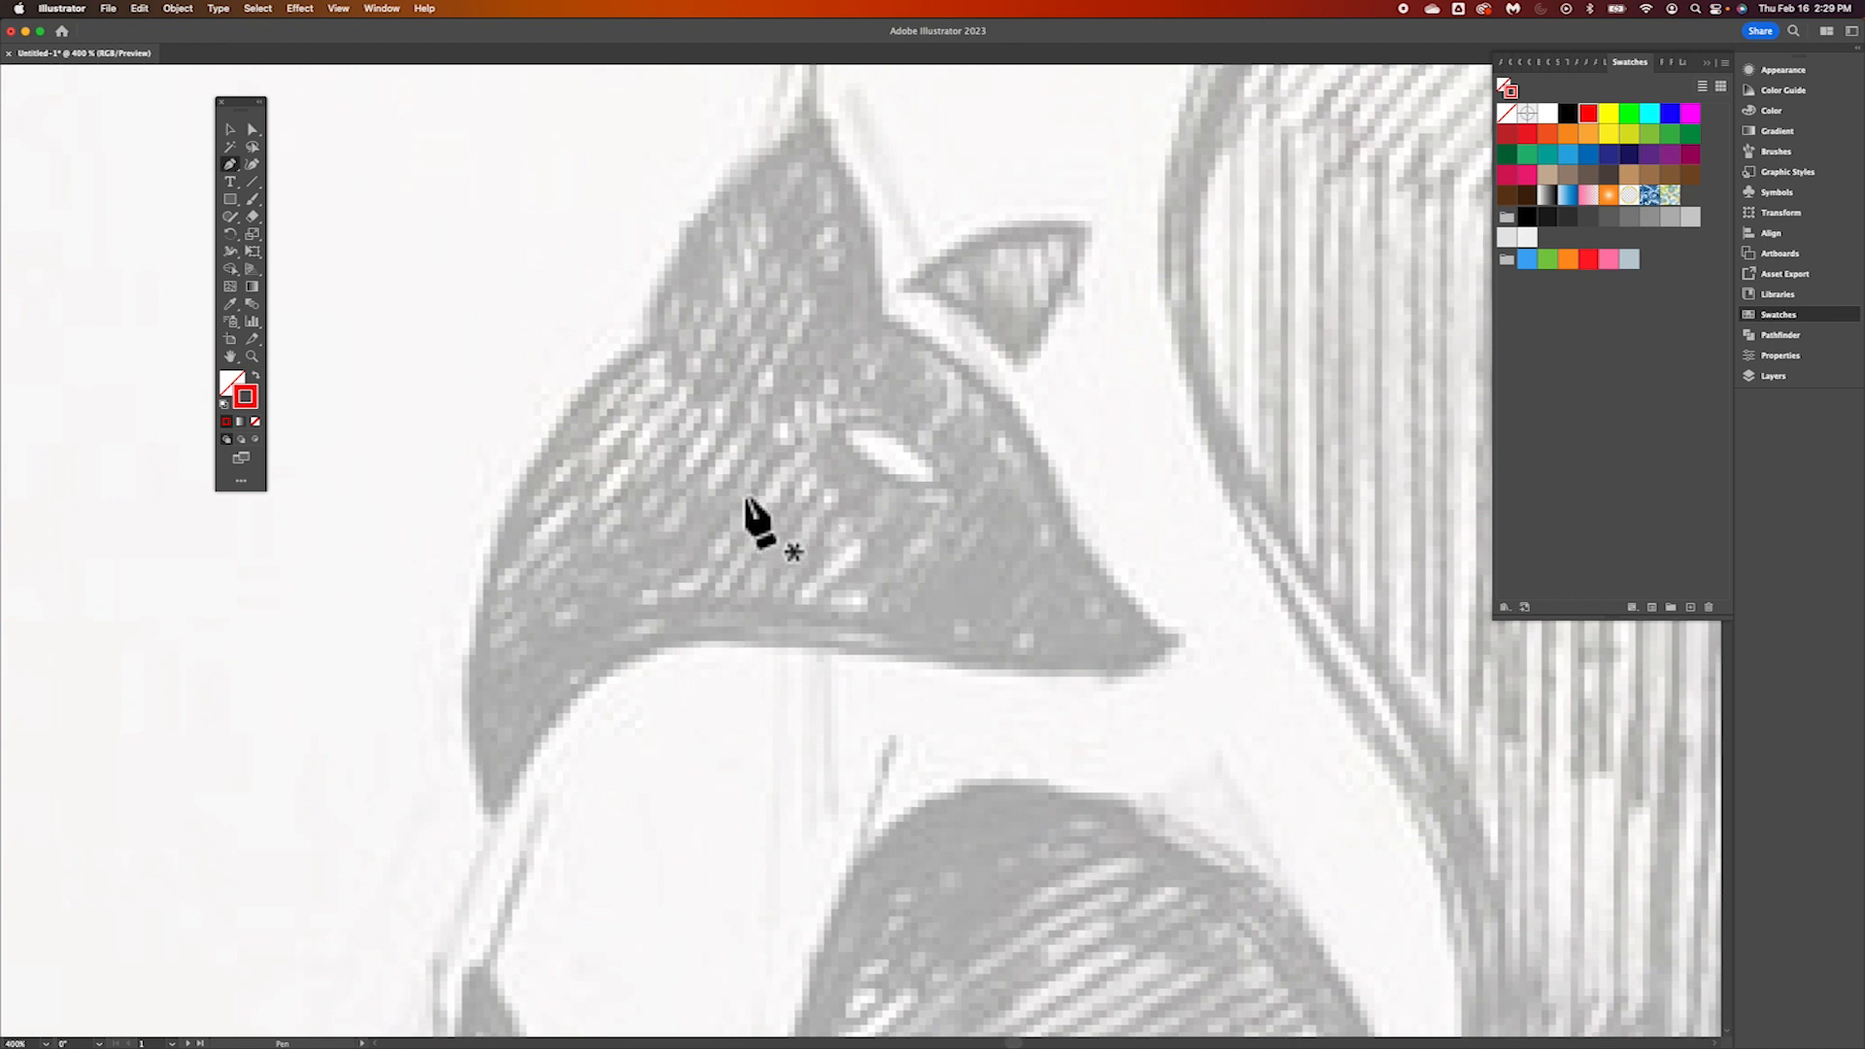
# Trace both sides of the fox's near ear with curved Pen tool segments, making sharp corners at the tip and the inner base
pyautogui.scroll(2, 730, 497)
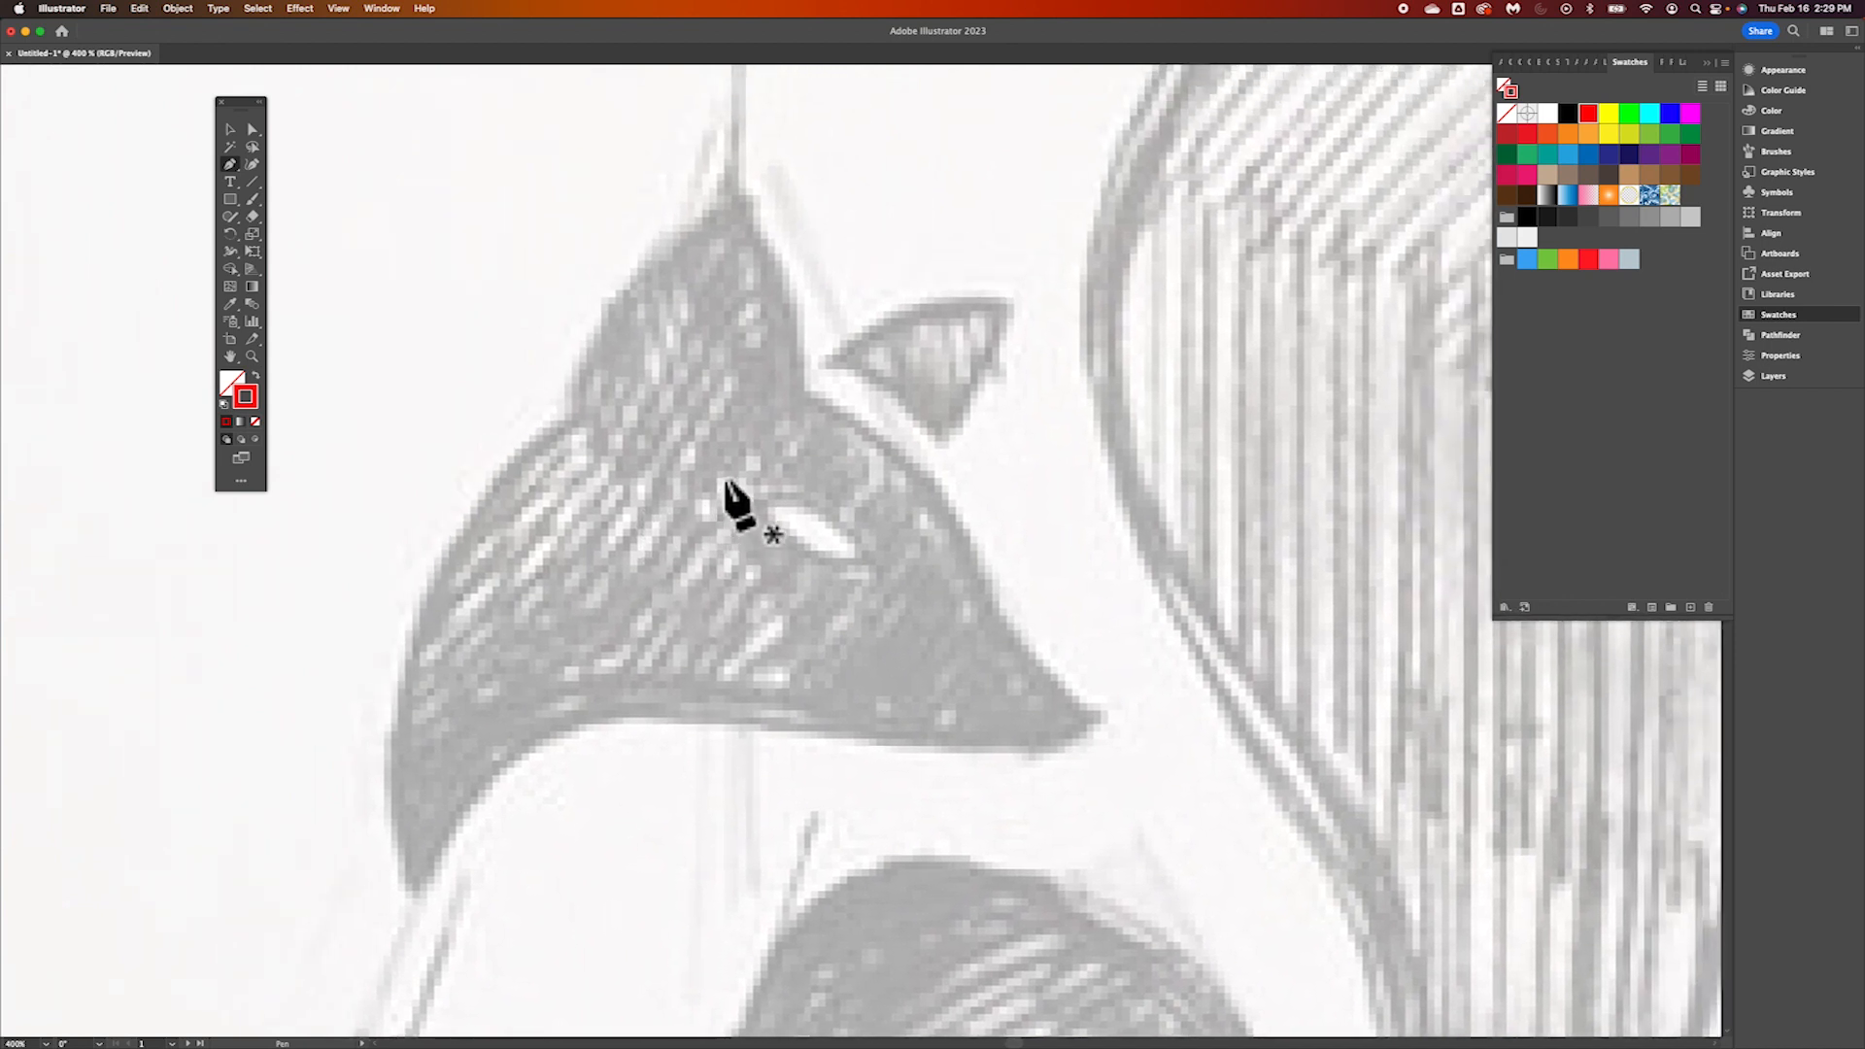
pyautogui.hscroll(-1, 727, 481)
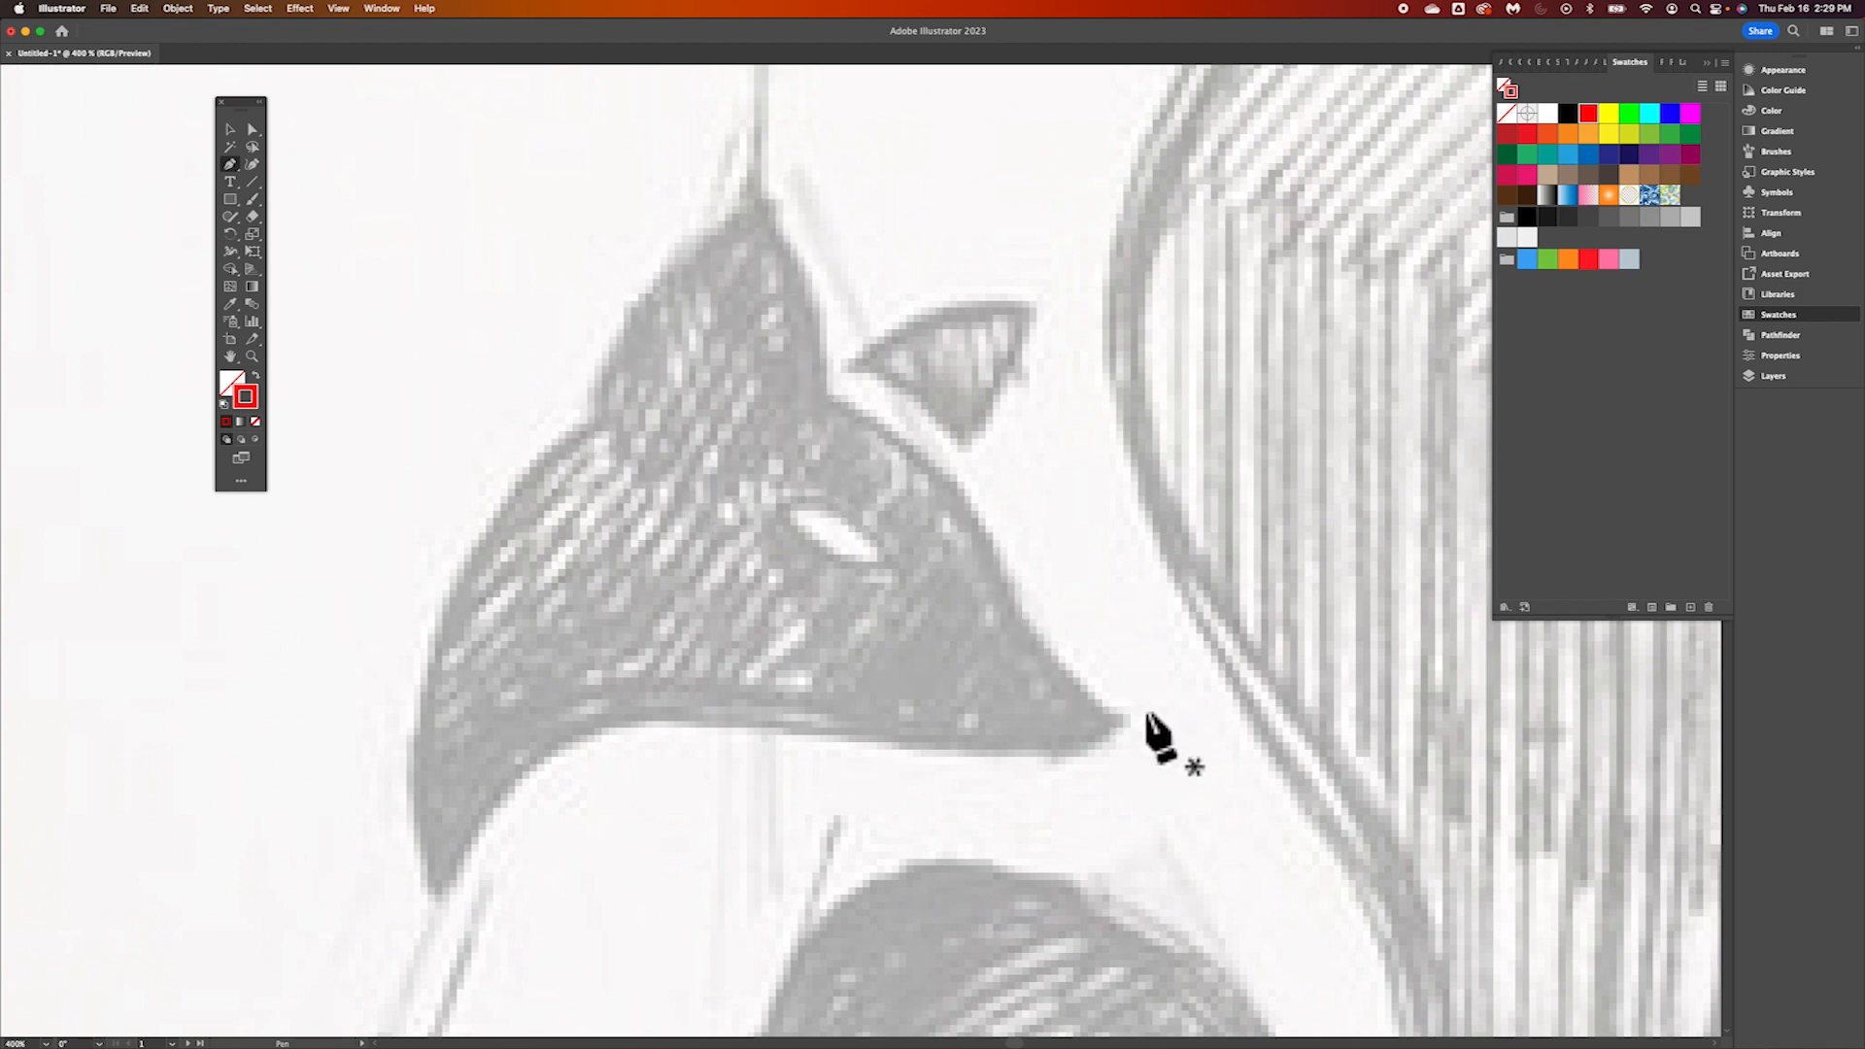
pyautogui.click(589, 416)
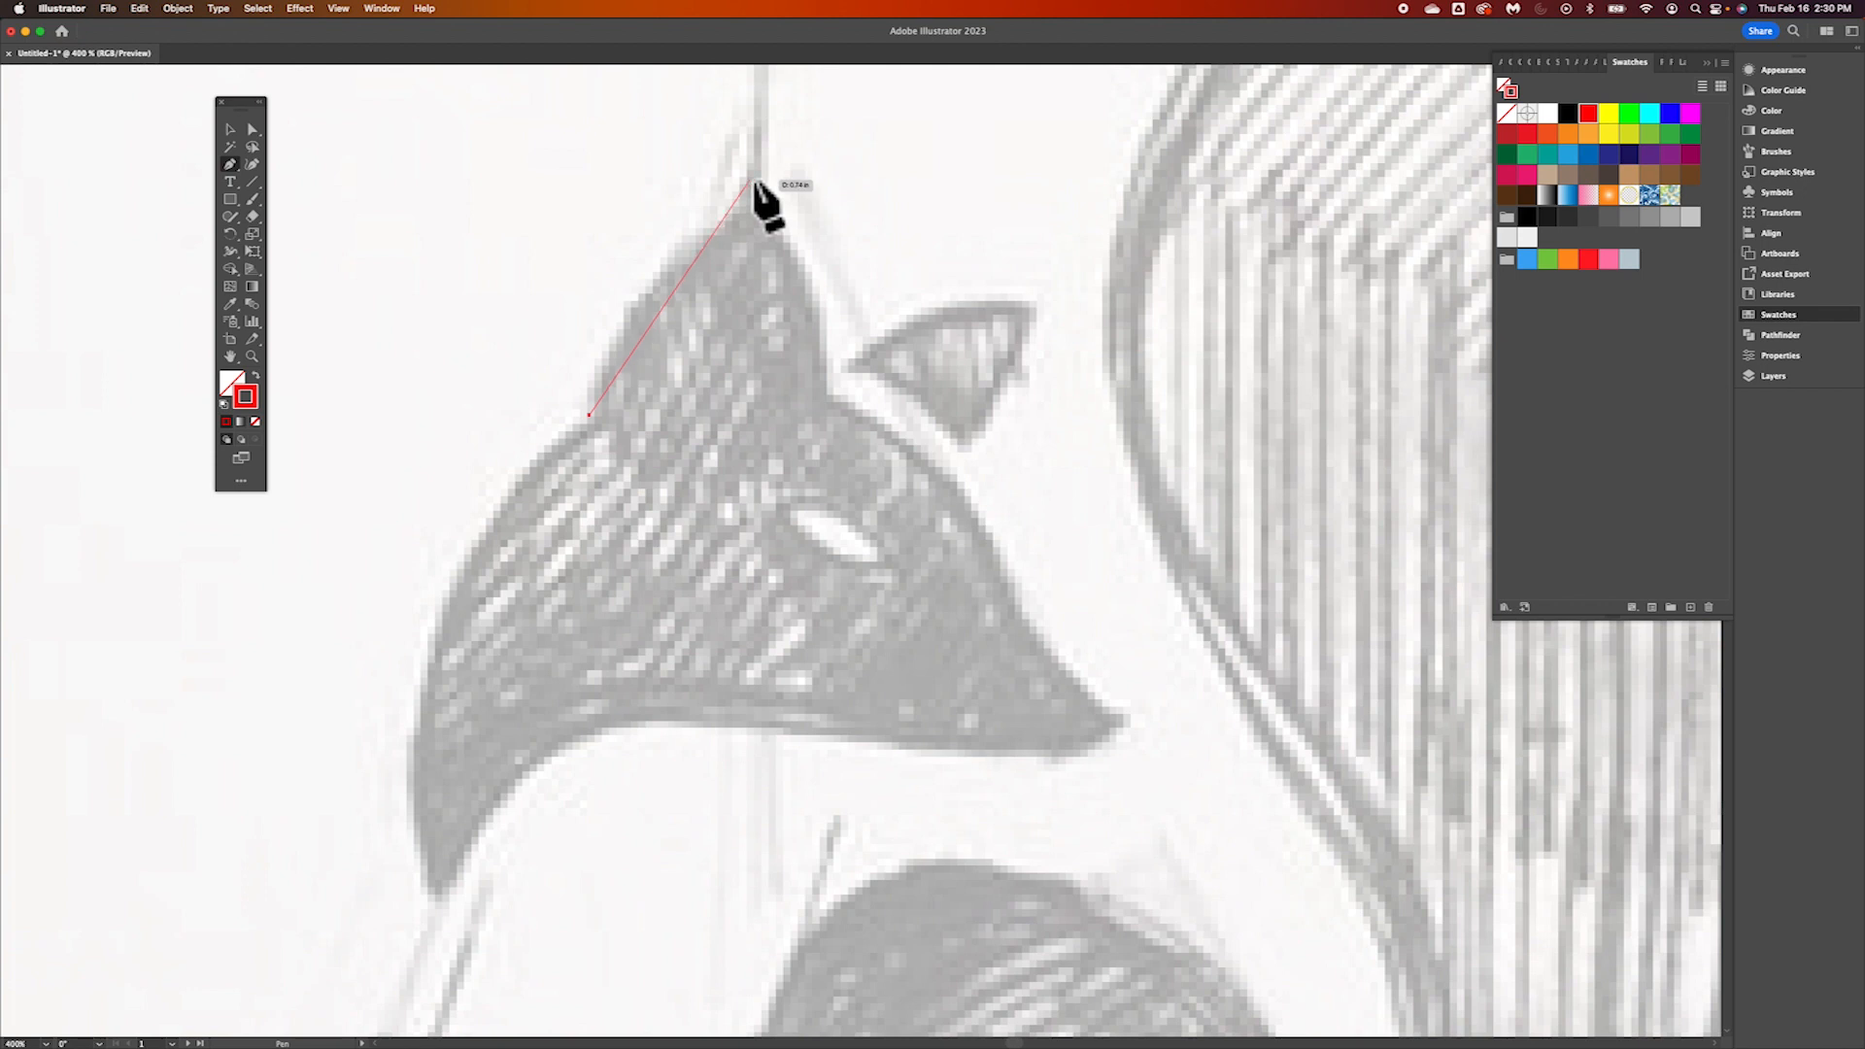
pyautogui.moveTo(751, 181); pyautogui.dragTo(899, 94)
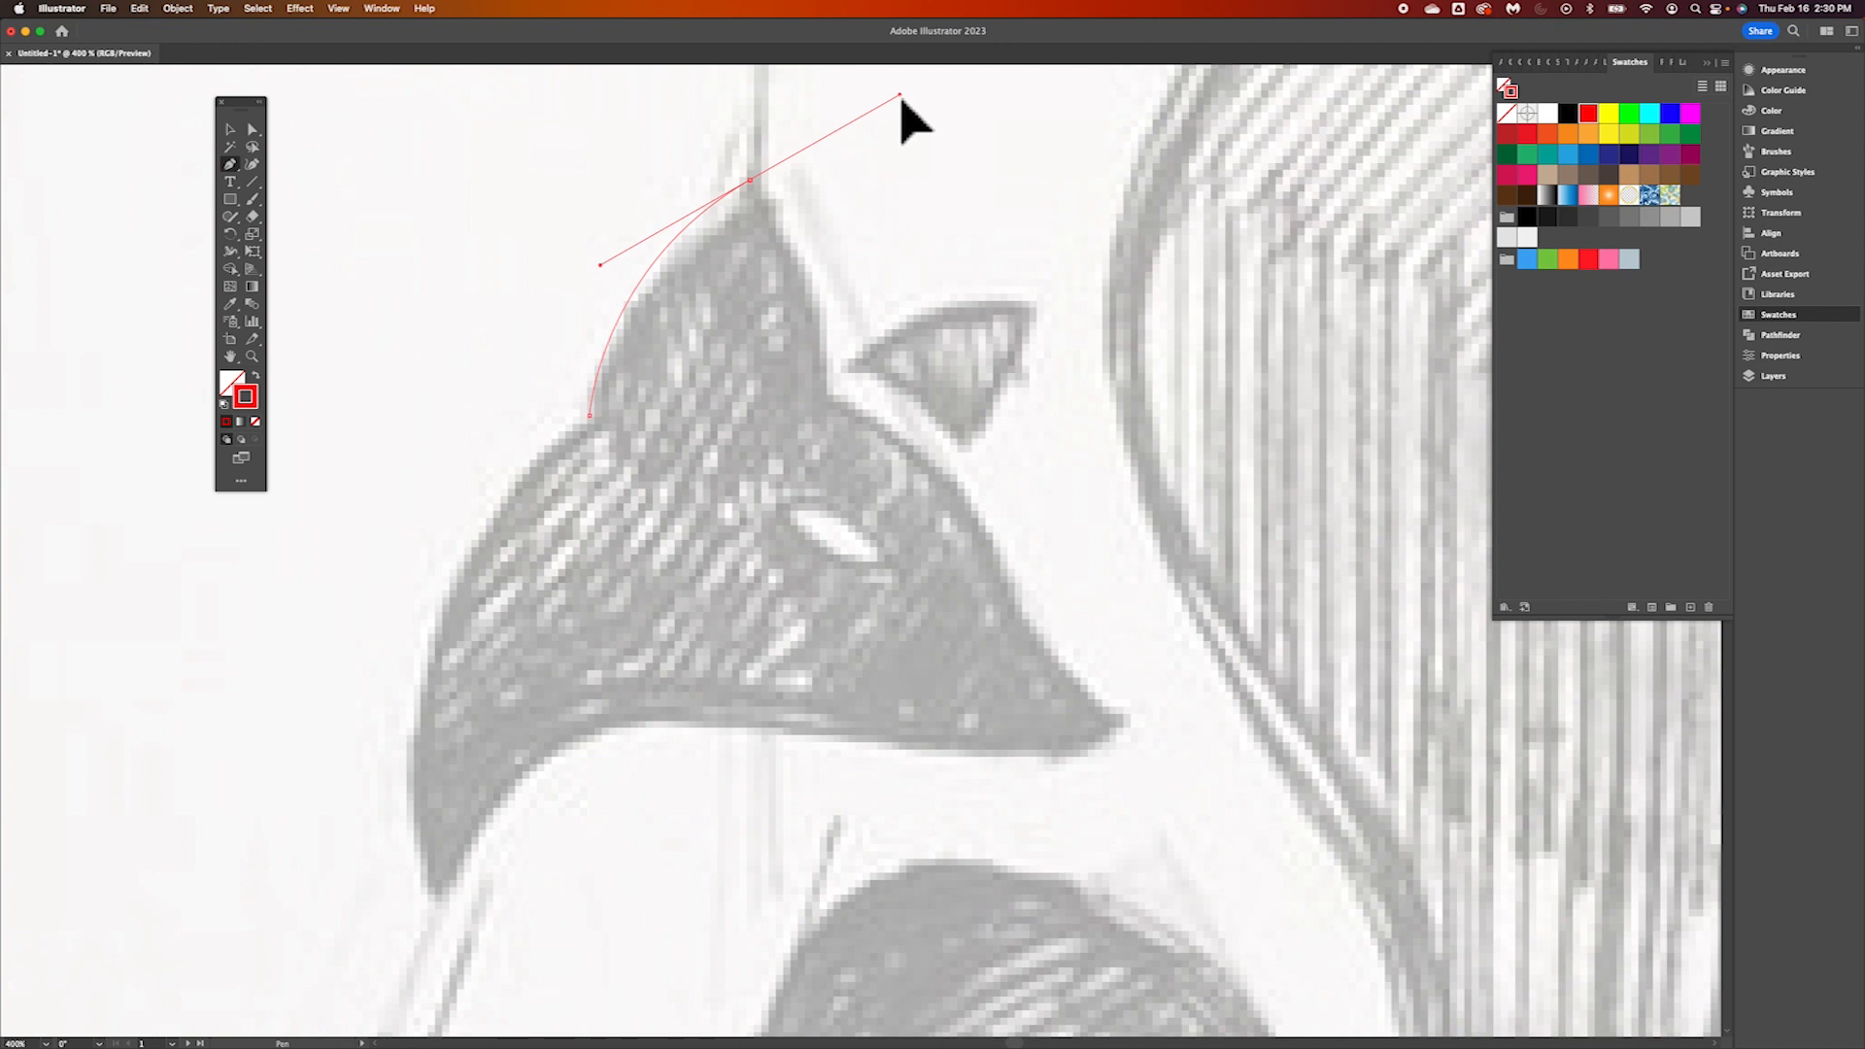
pyautogui.moveTo(899, 94); pyautogui.dragTo(900, 96)
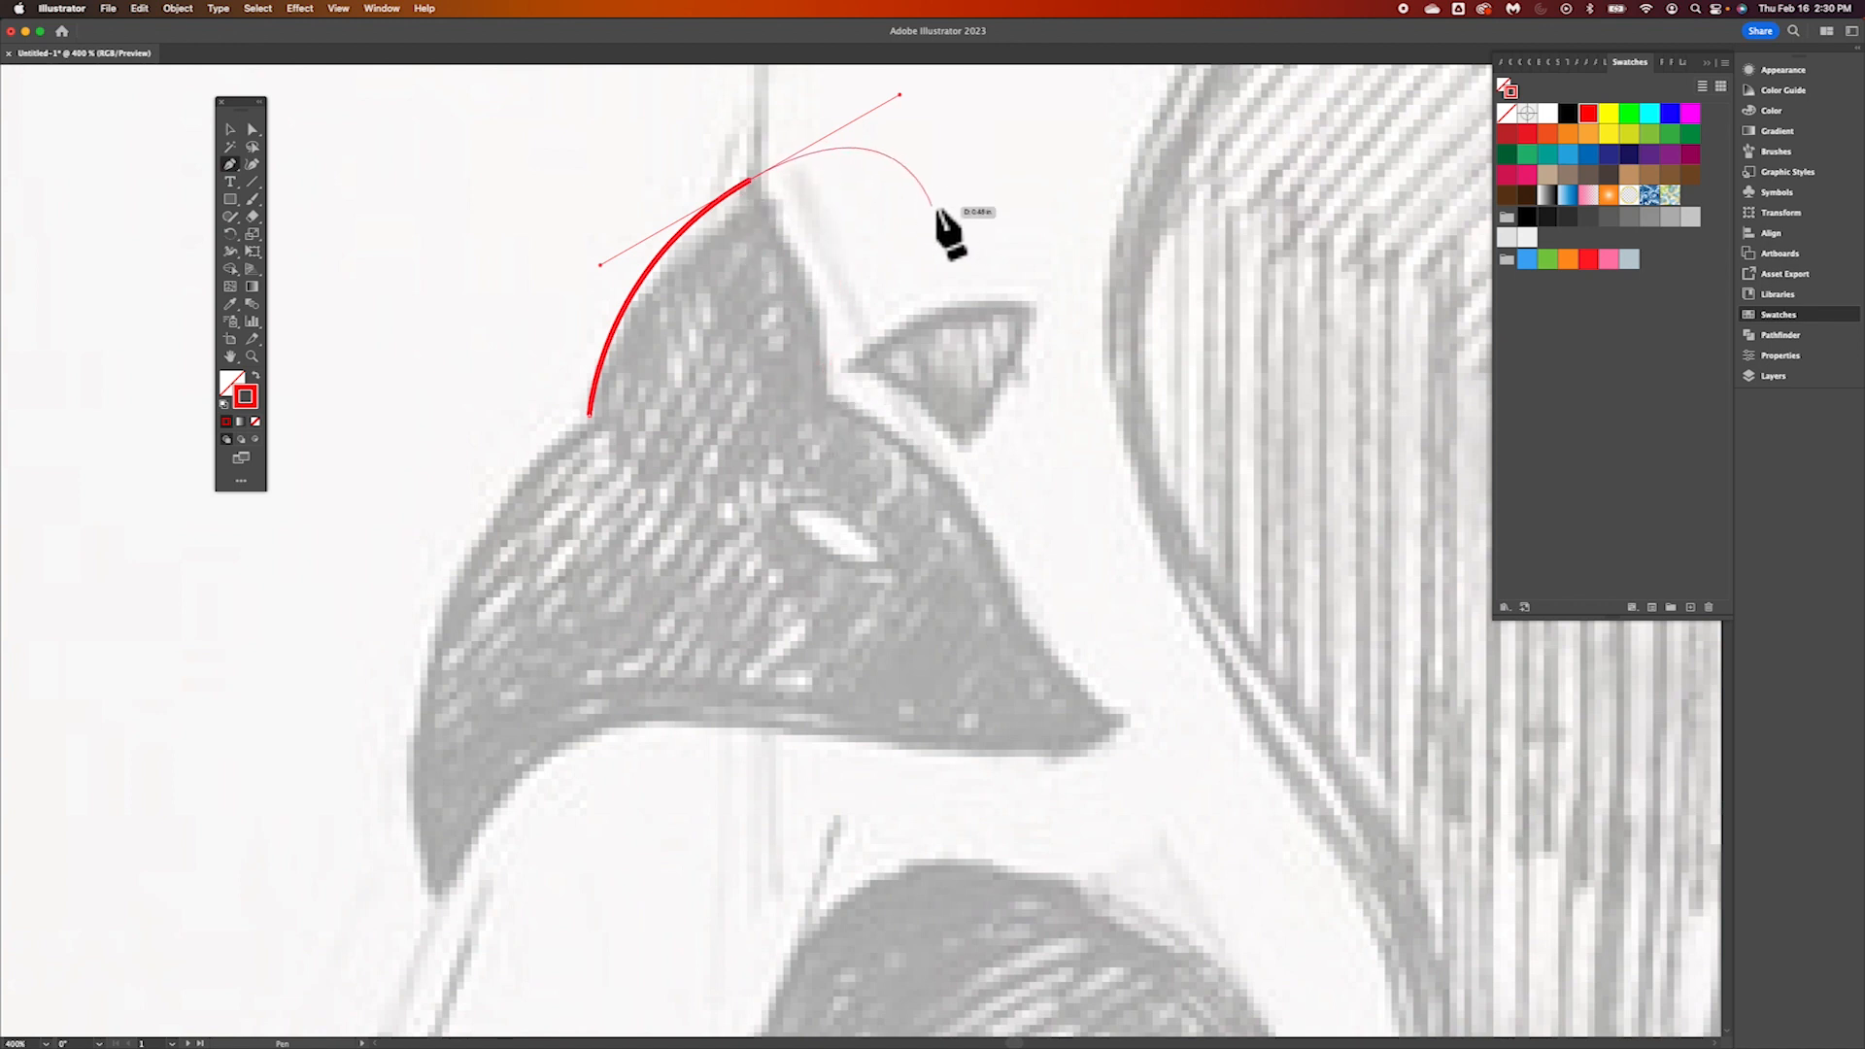
pyautogui.click(751, 182)
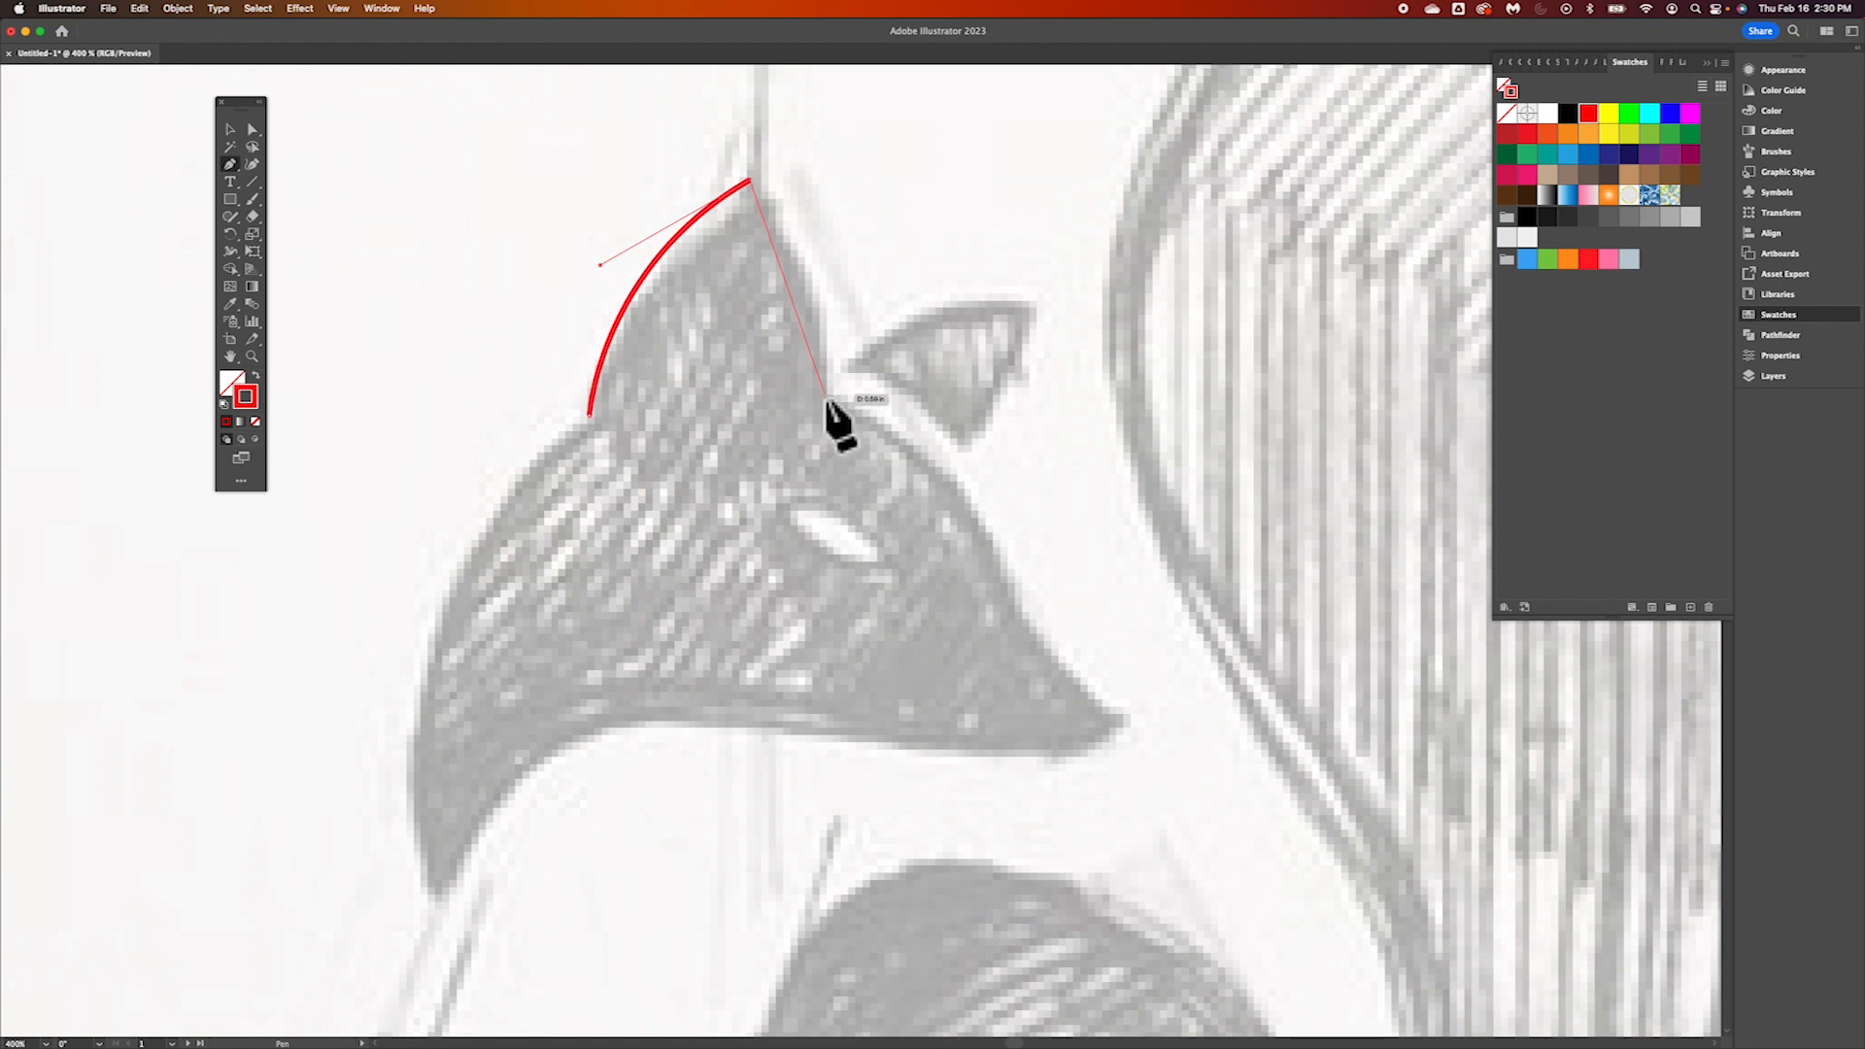
pyautogui.moveTo(825, 395)
pyautogui.mouseDown()
pyautogui.moveTo(778, 496)
pyautogui.moveTo(825, 555)
pyautogui.mouseUp()
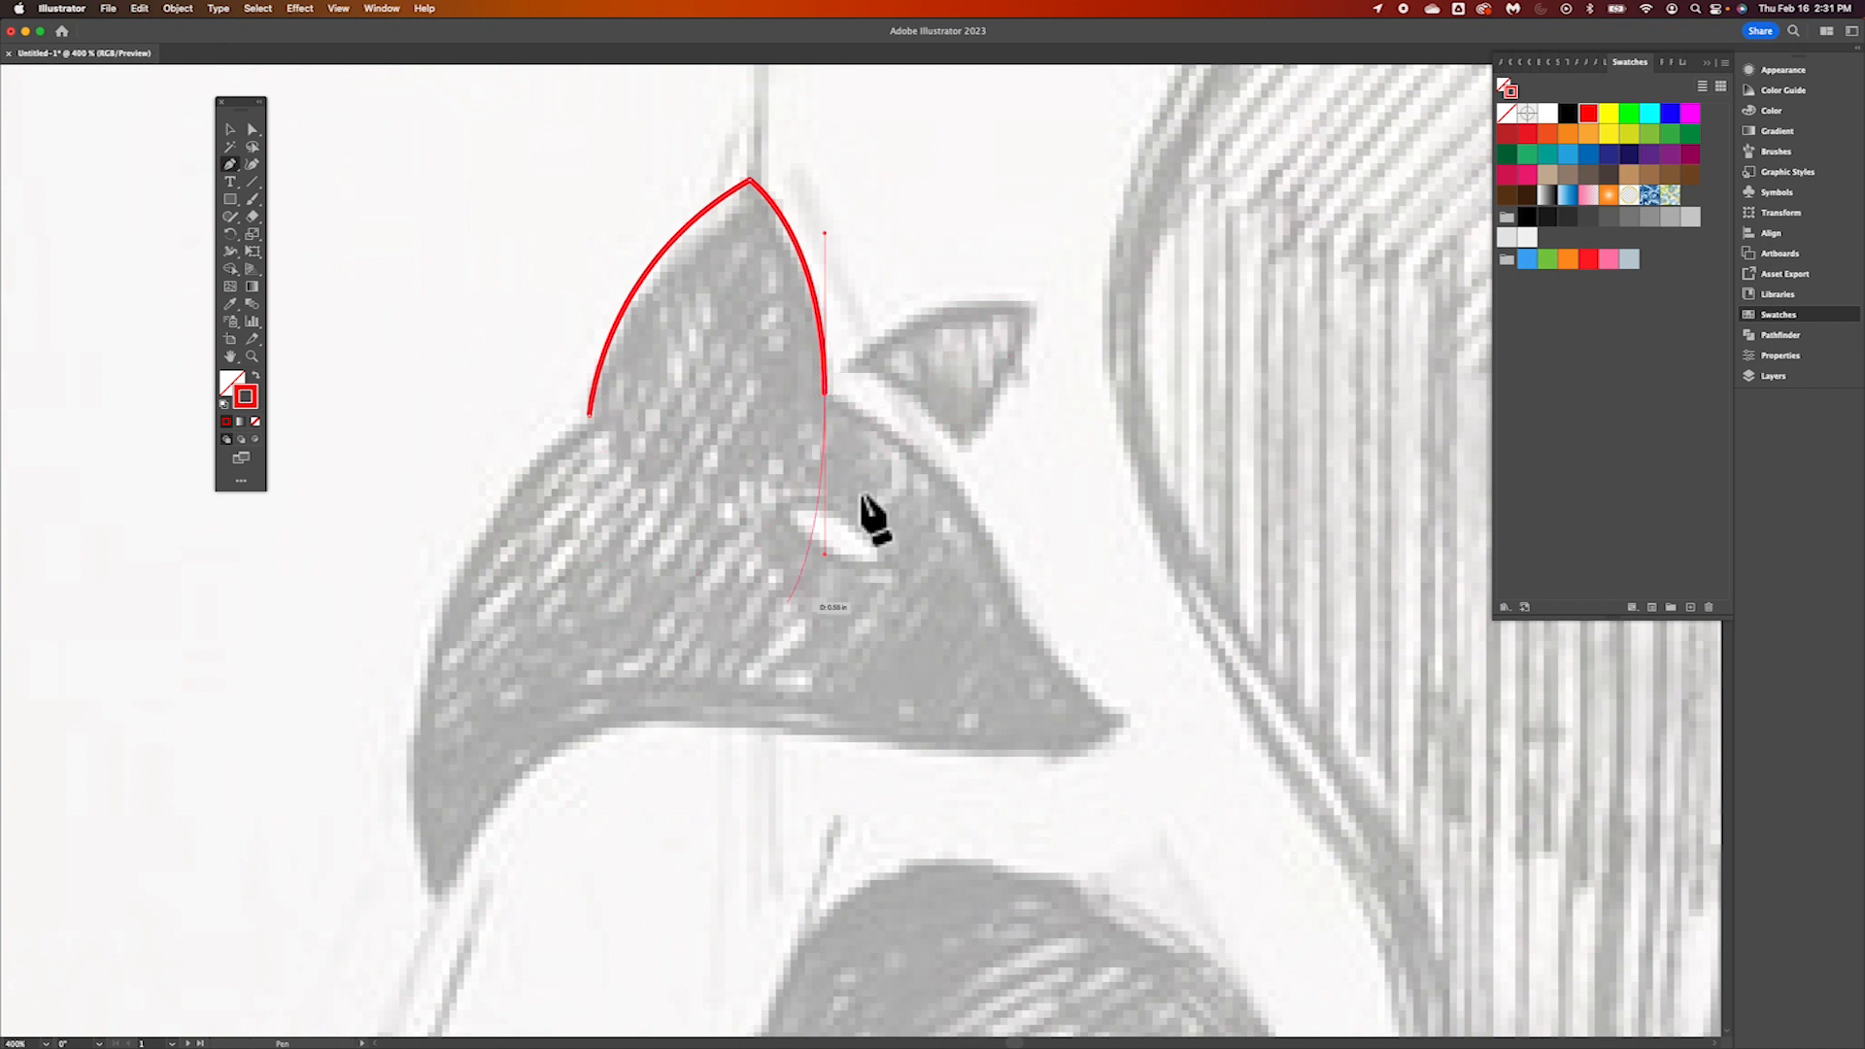
pyautogui.click(825, 394)
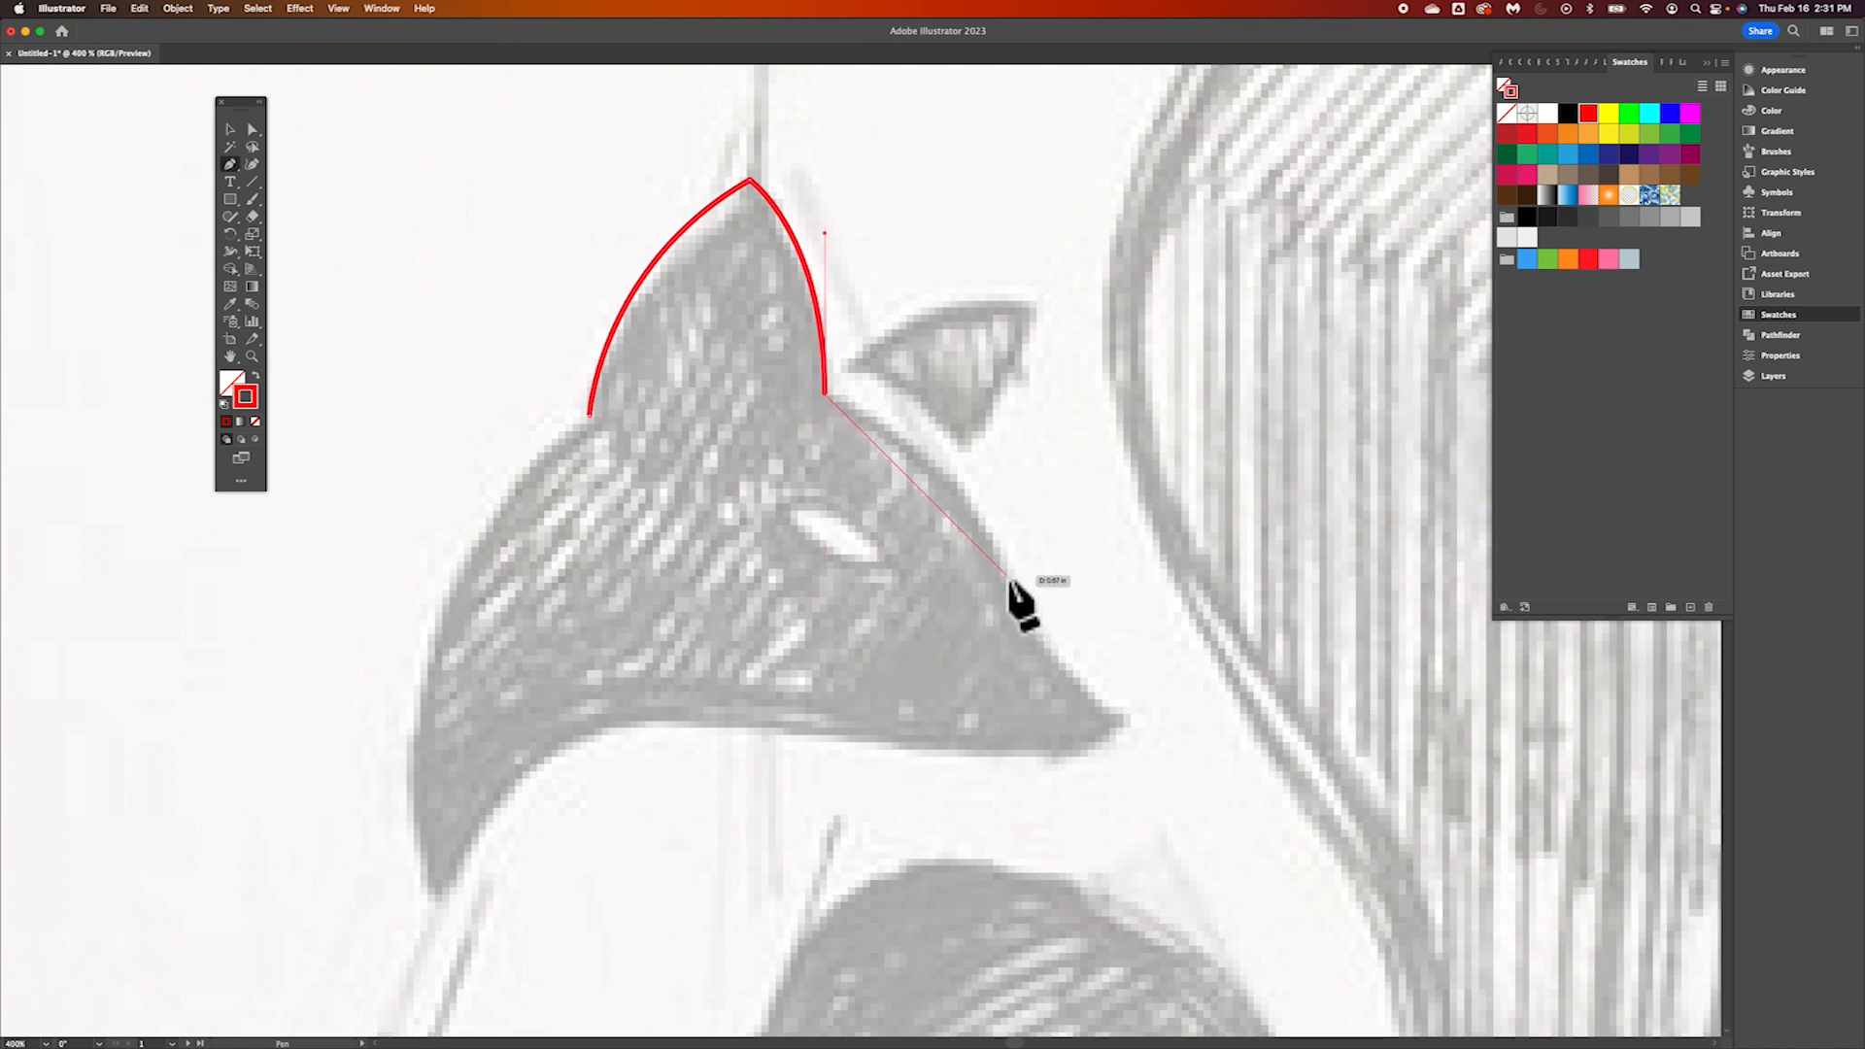
# Continue the path along the forehead and snout to a sharp corner at the nose tip, and curve it around underneath the nose
pyautogui.moveTo(1003, 576); pyautogui.dragTo(1024, 700)
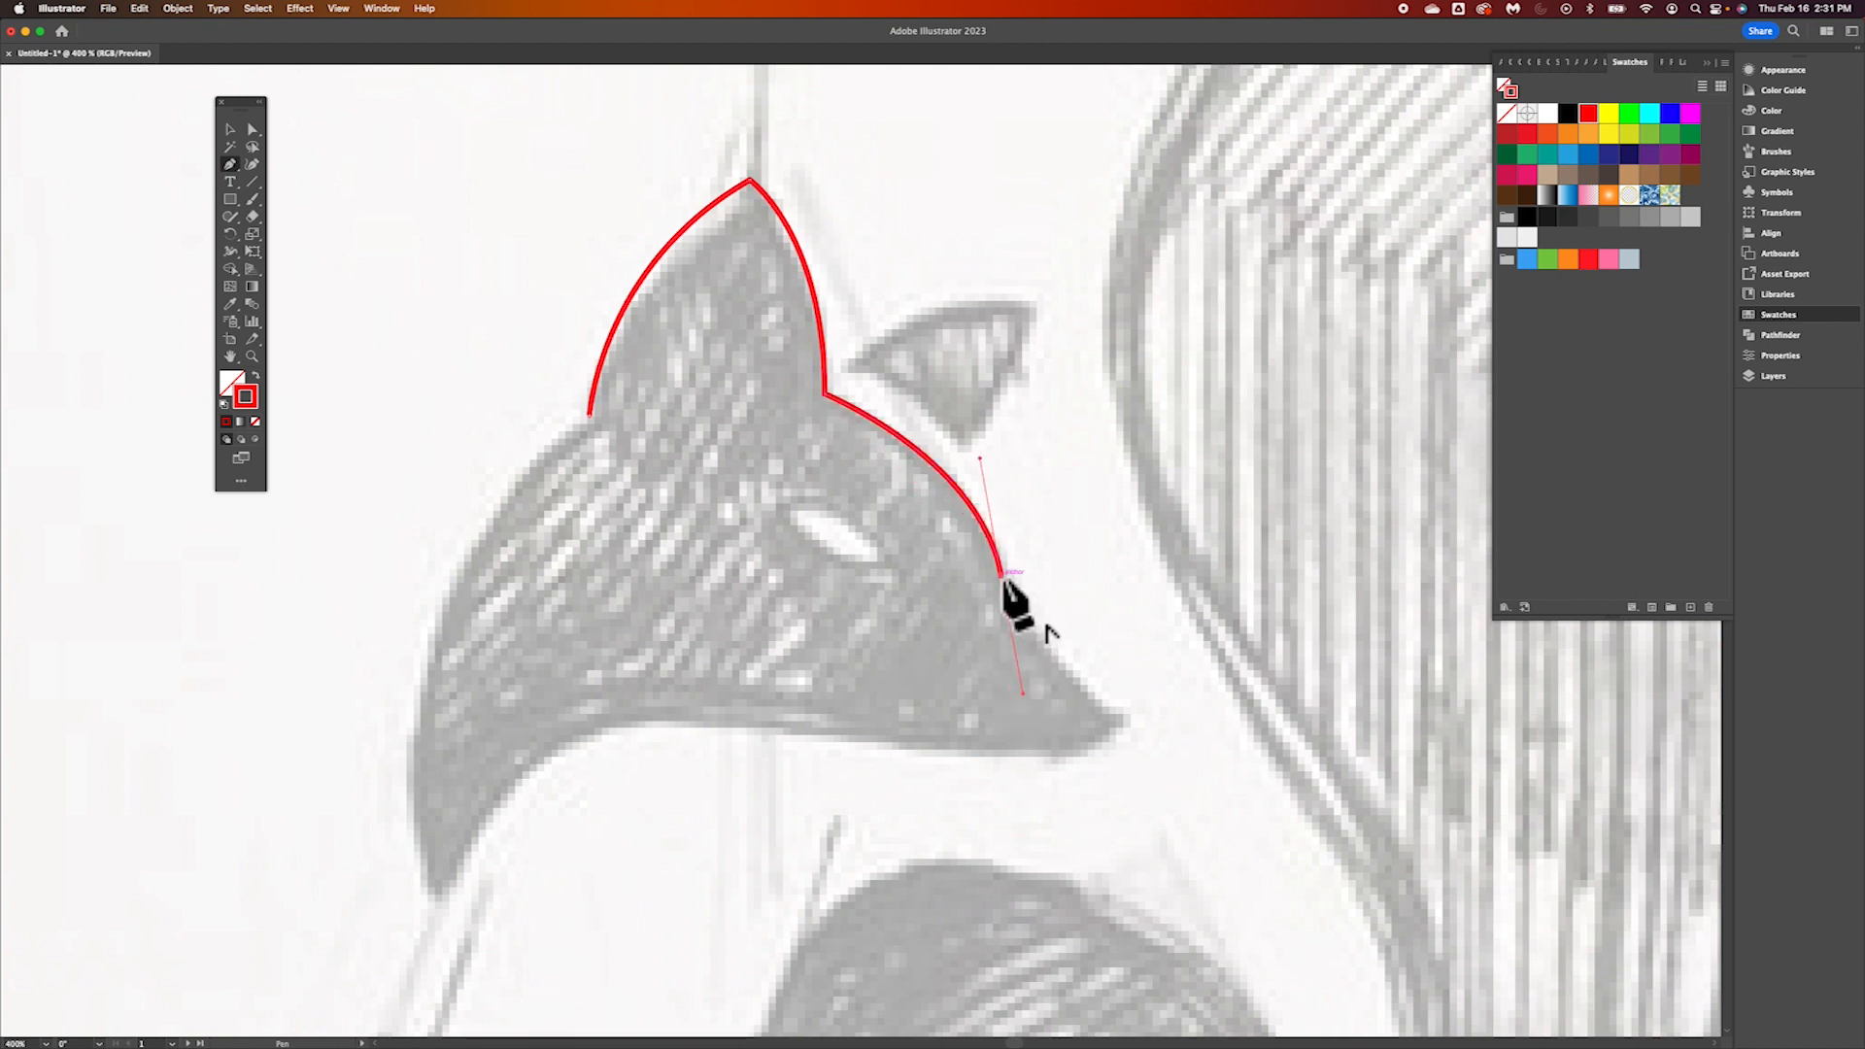
pyautogui.moveTo(1001, 578); pyautogui.dragTo(826, 393)
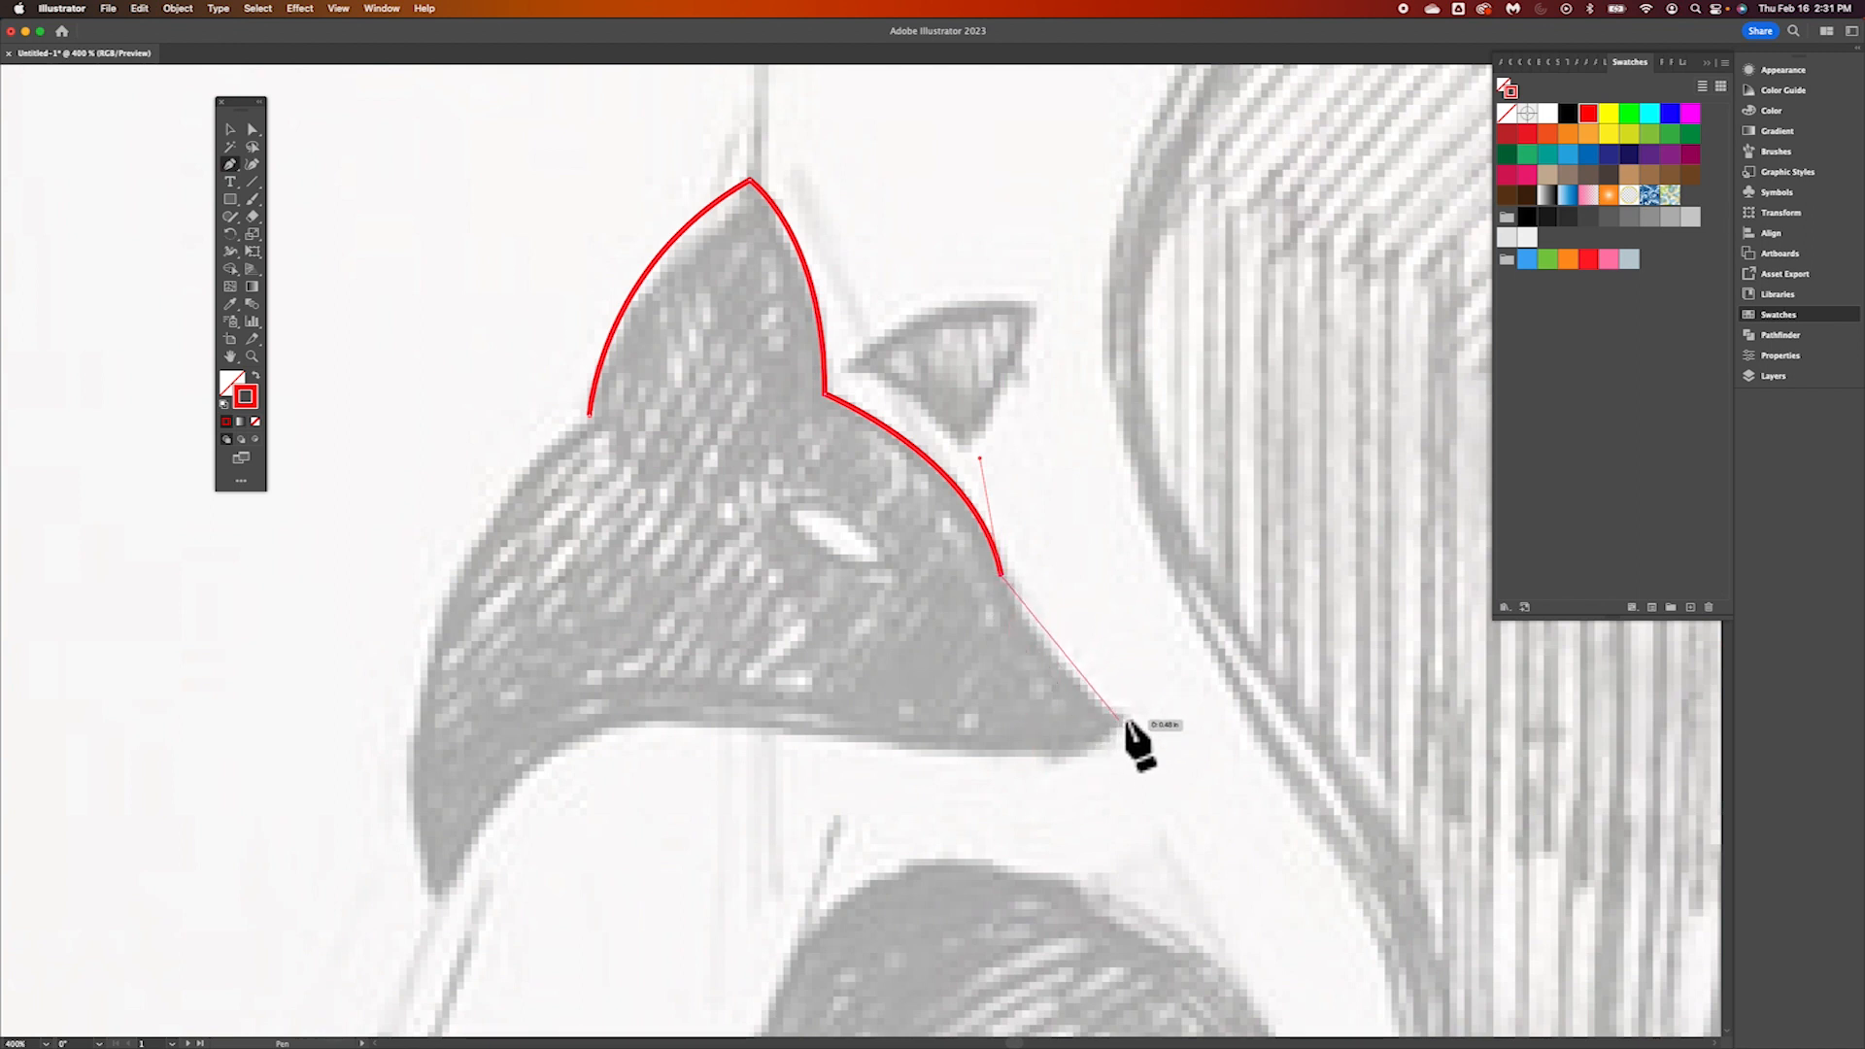
pyautogui.moveTo(1130, 716); pyautogui.dragTo(1232, 768)
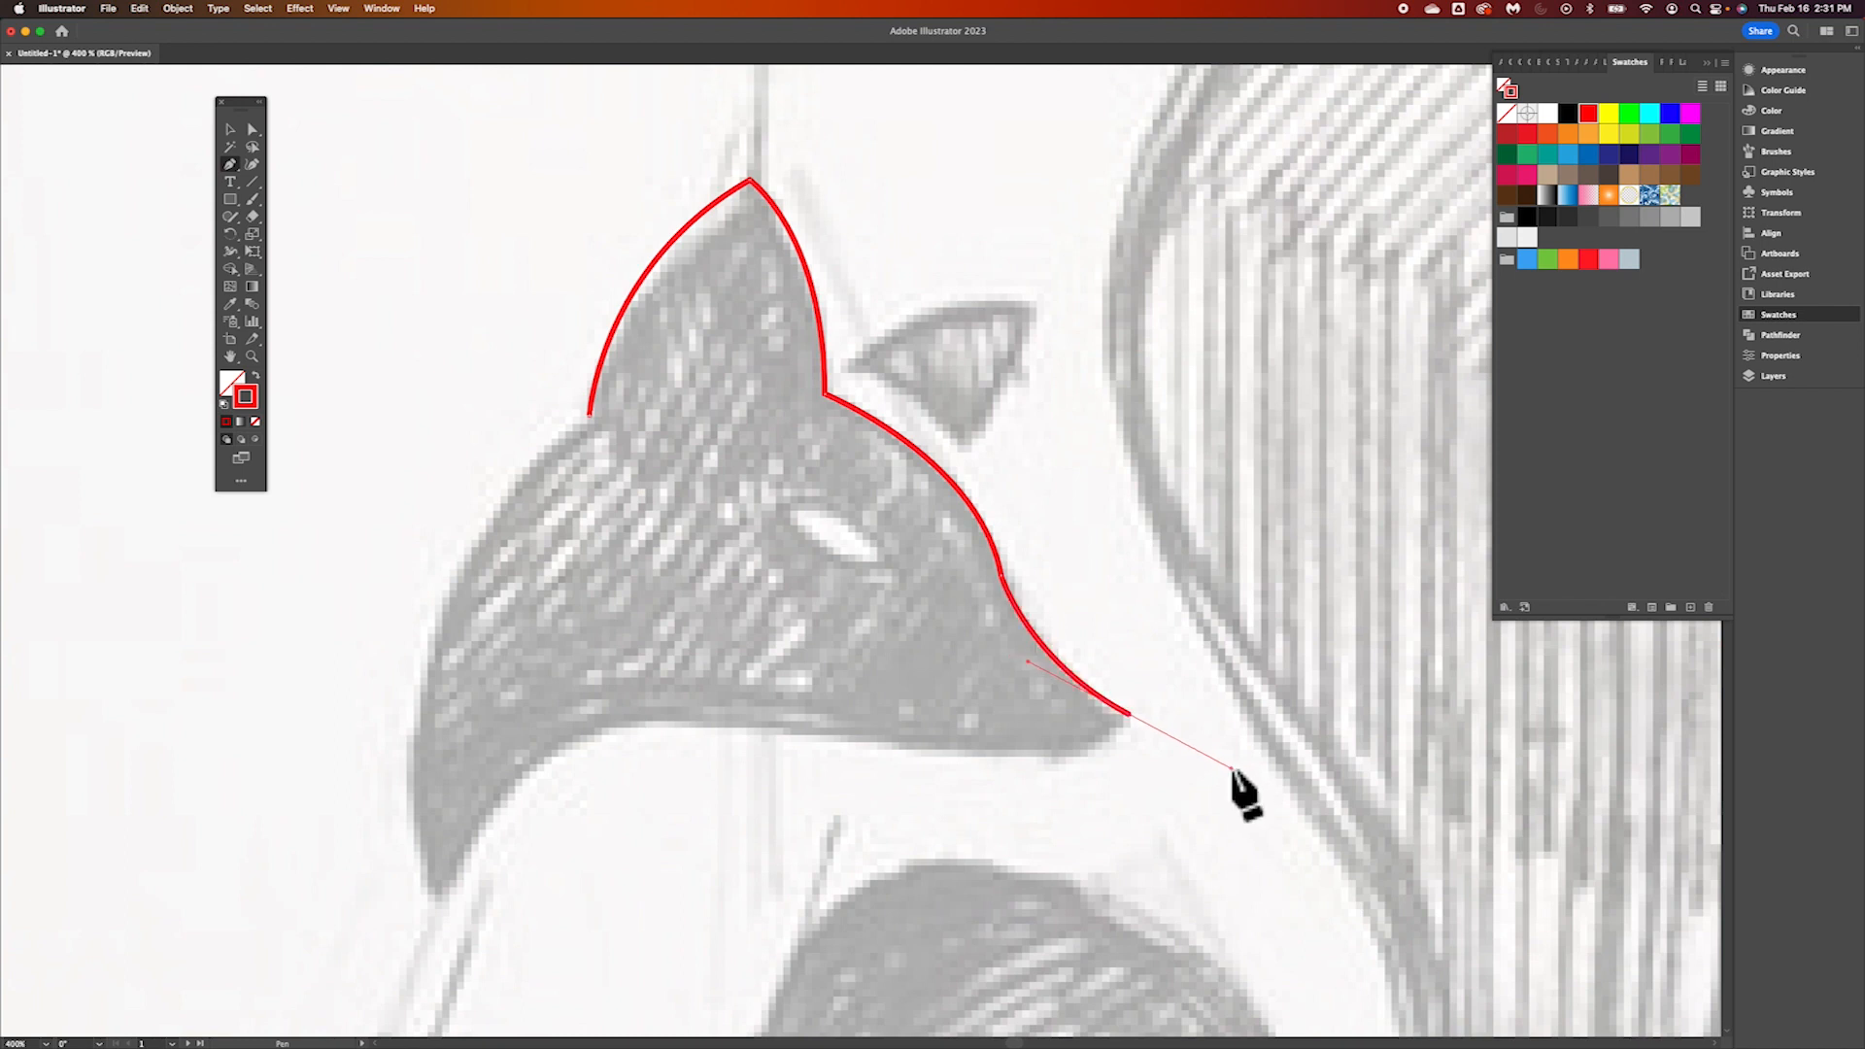
pyautogui.click(1131, 718)
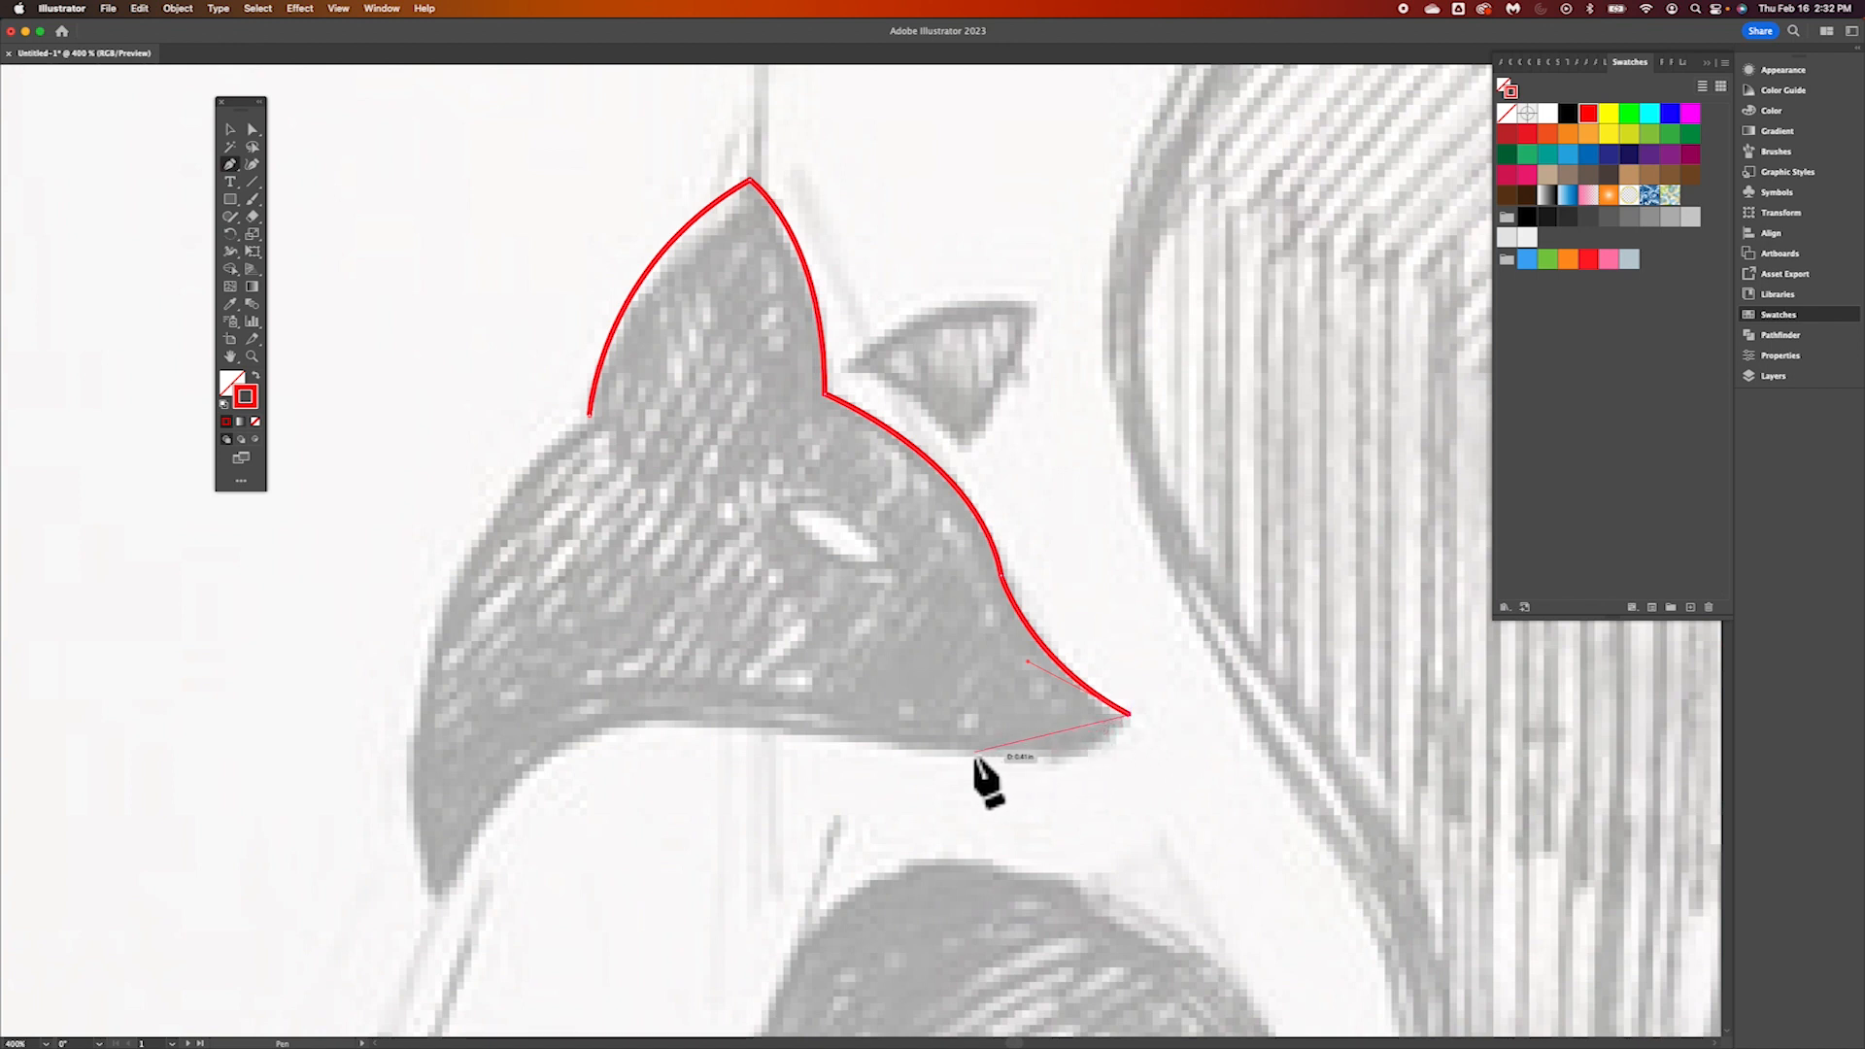
pyautogui.moveTo(975, 750); pyautogui.dragTo(854, 736)
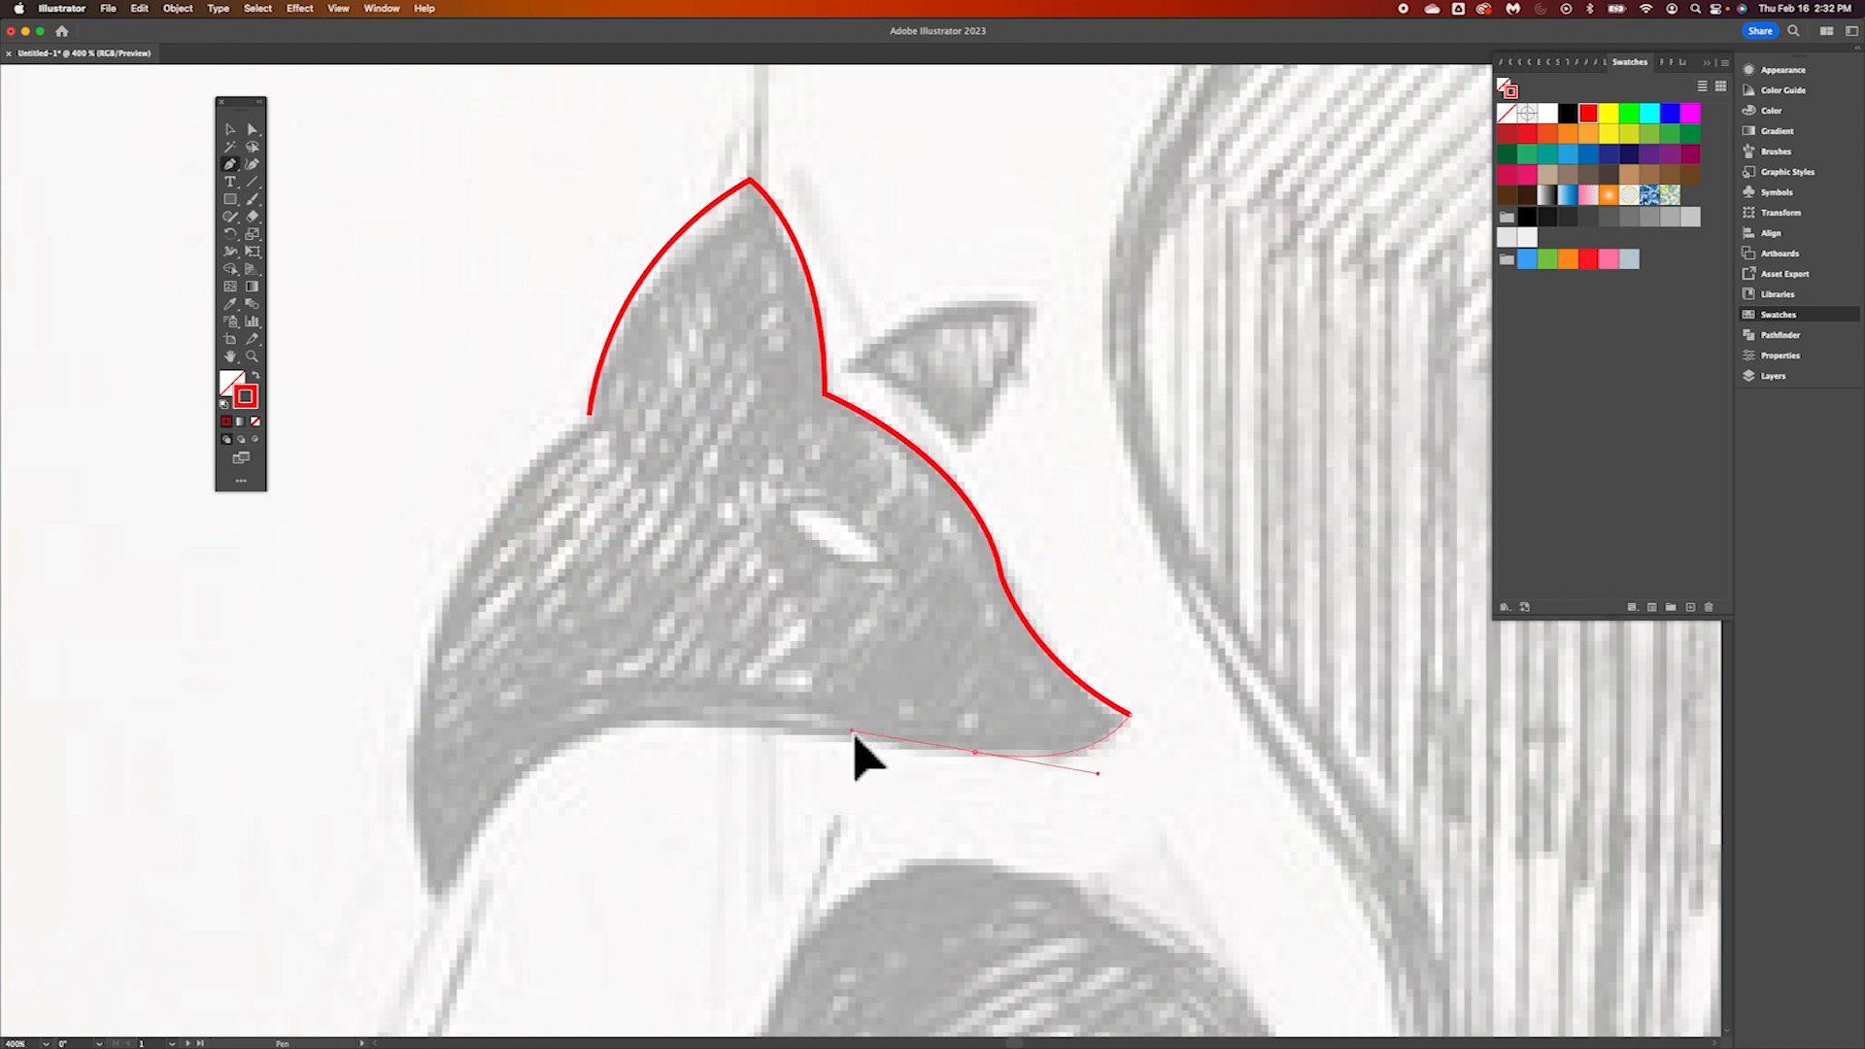
pyautogui.moveTo(855, 736); pyautogui.dragTo(855, 736)
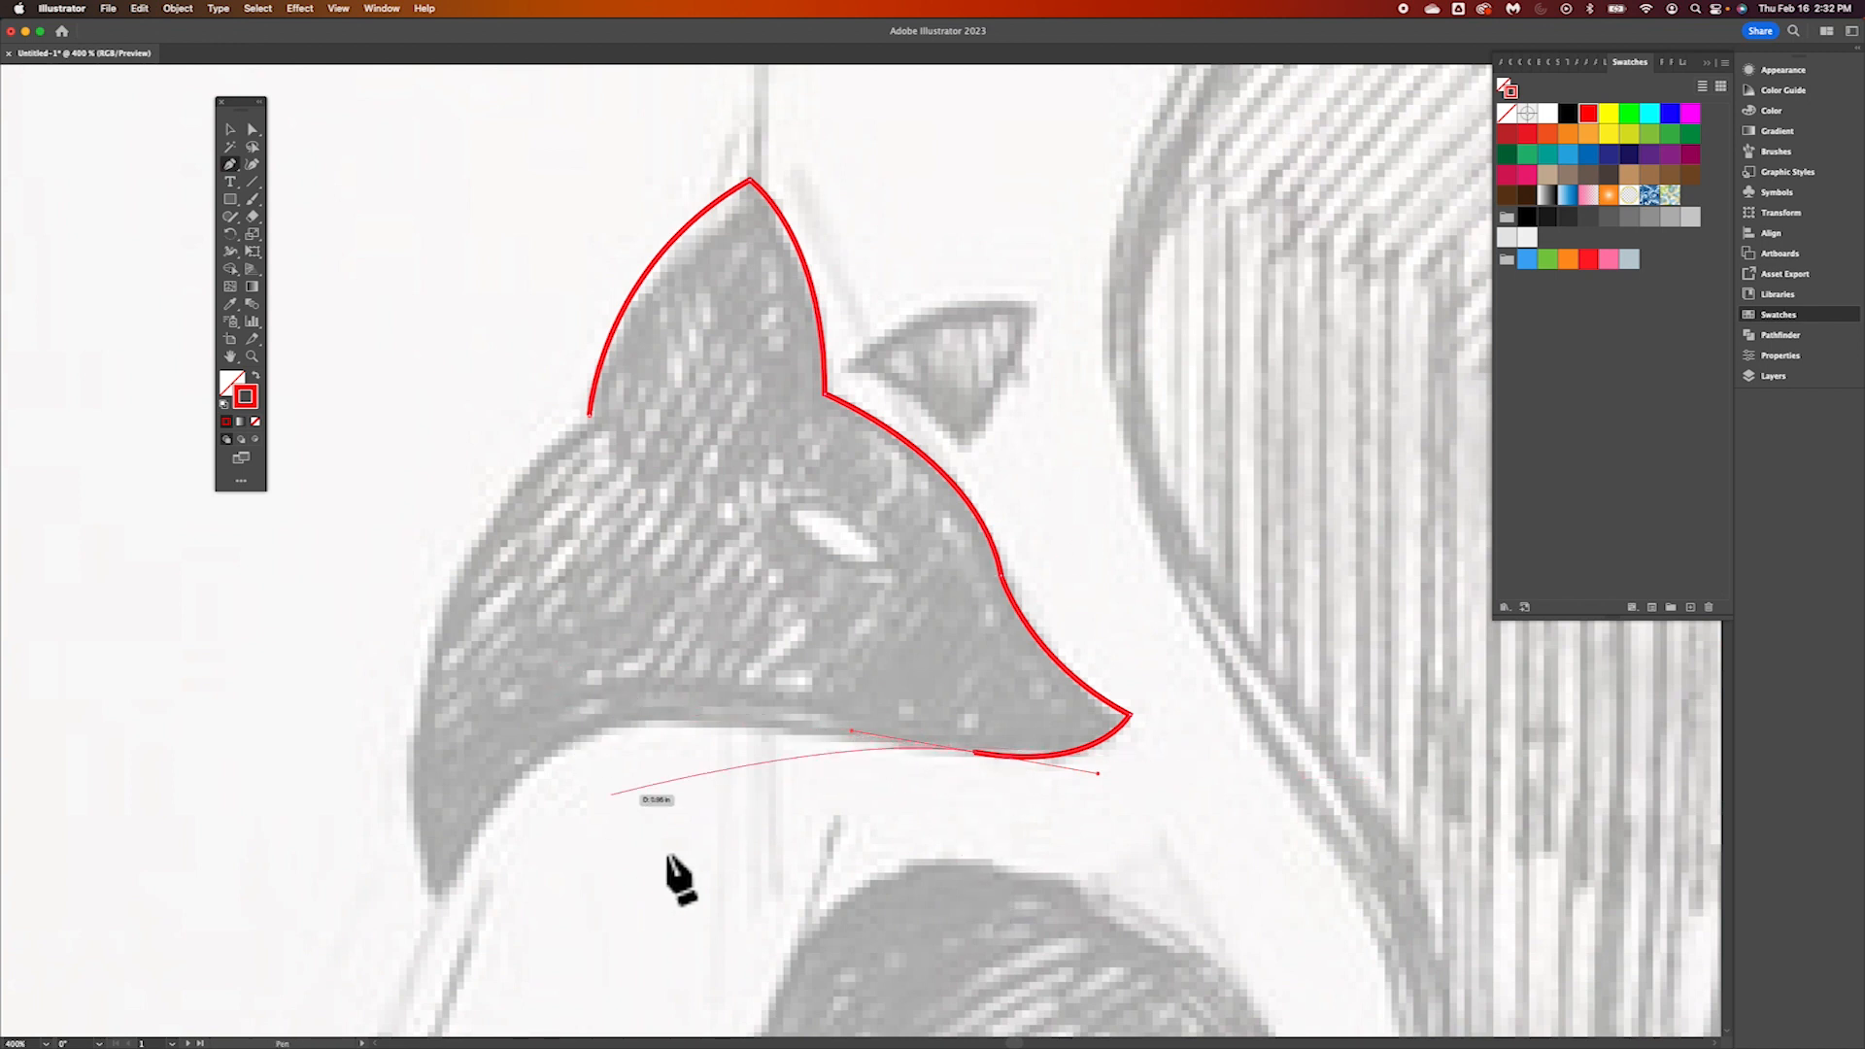
pyautogui.click(975, 754)
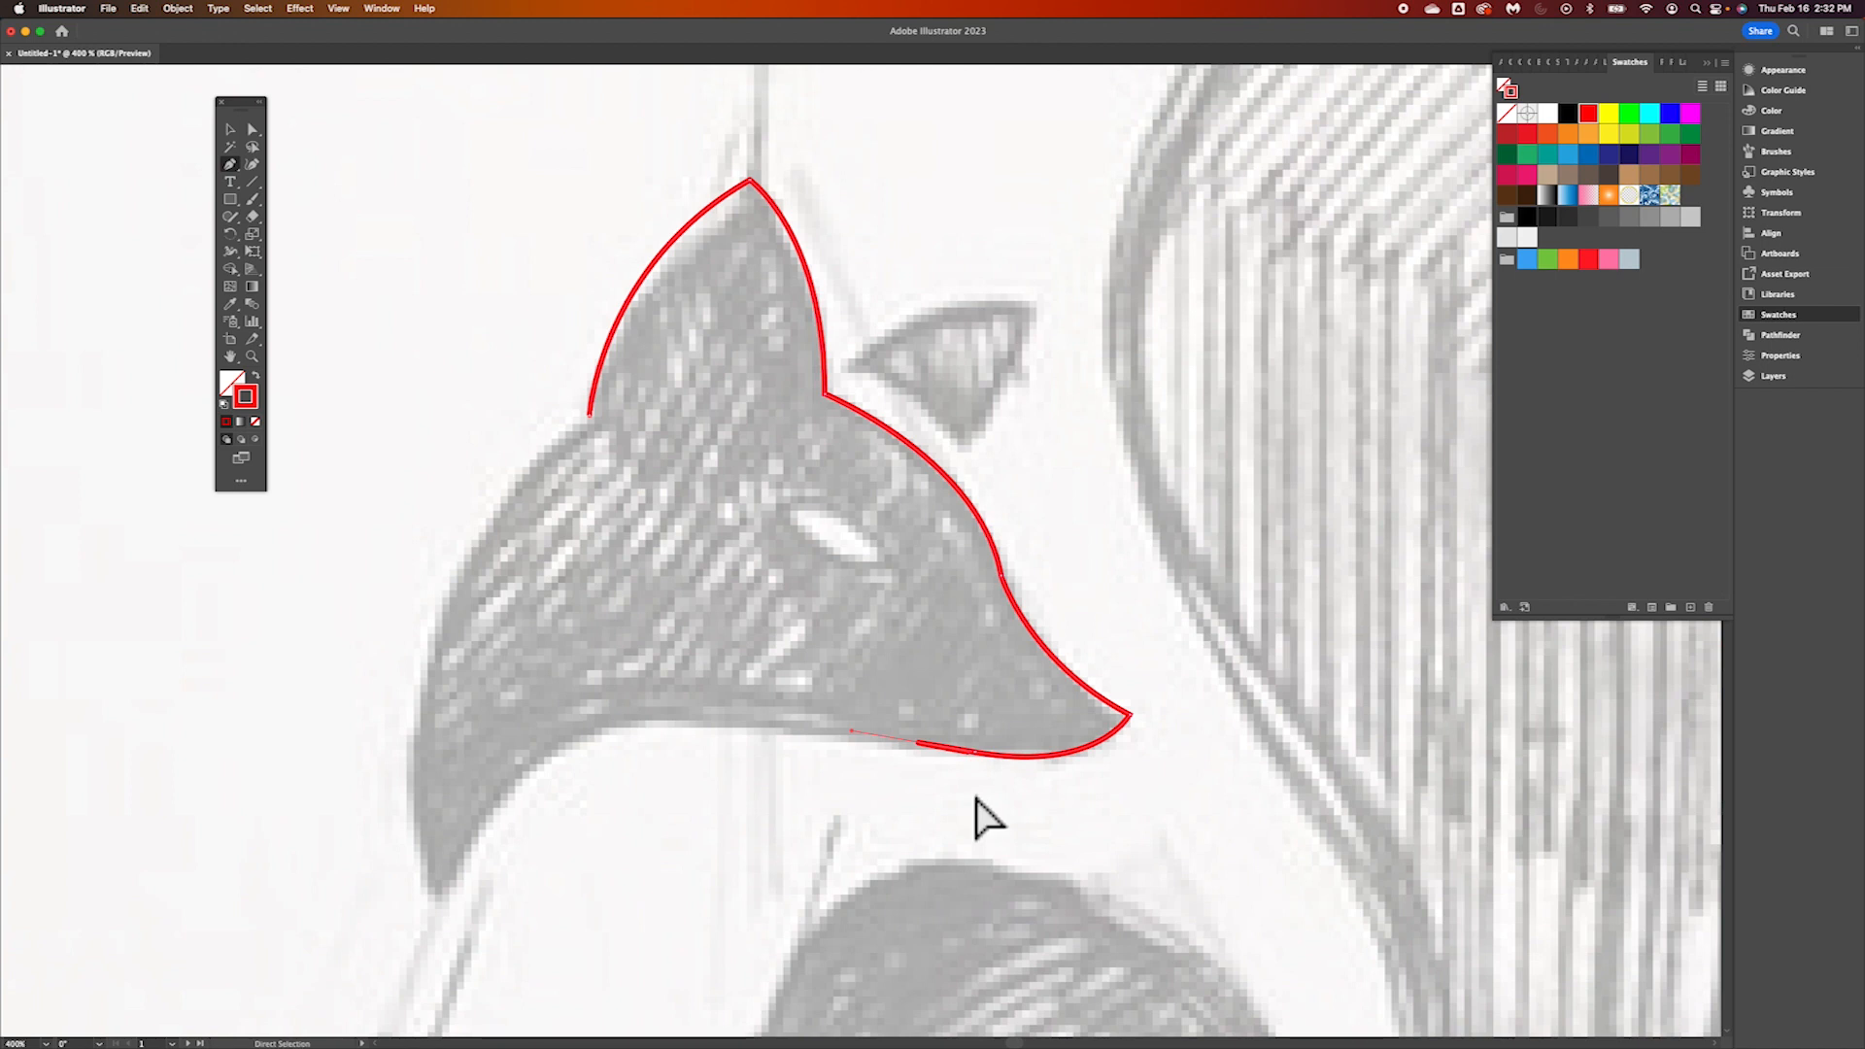
pyautogui.scroll(10, 976, 798)
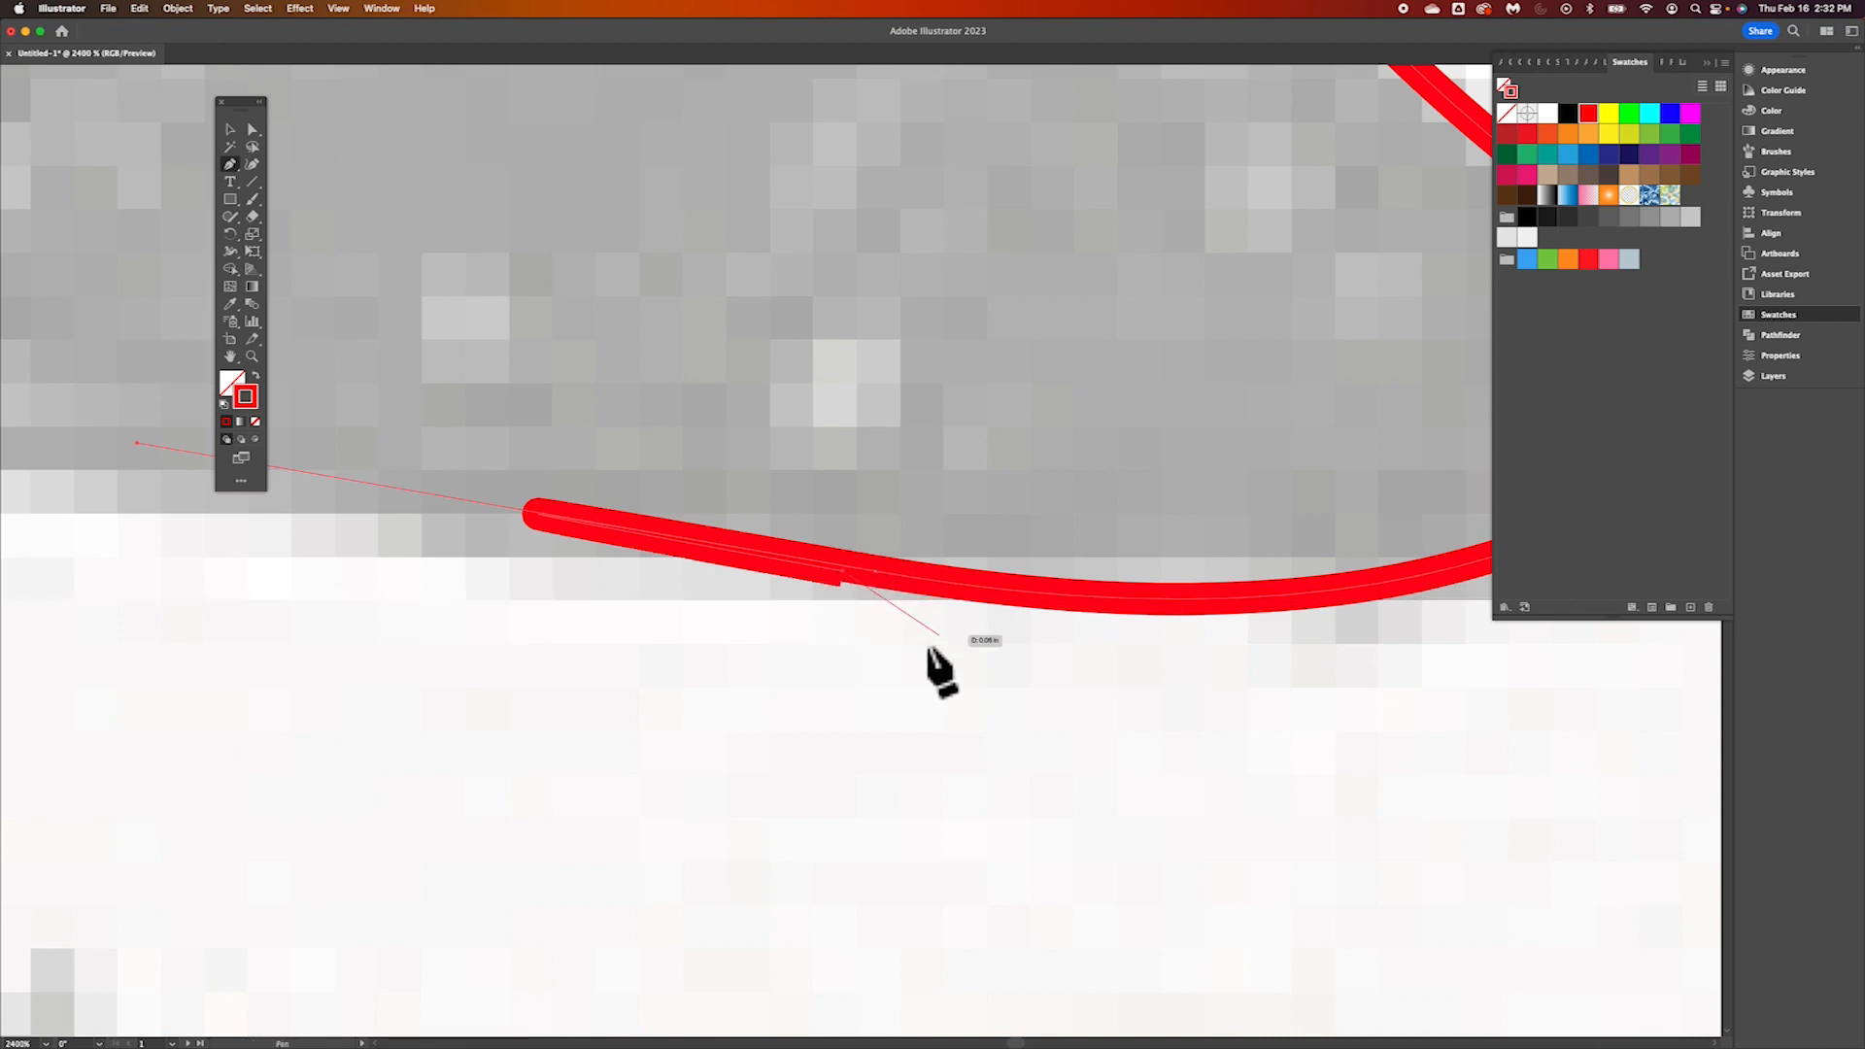
pyautogui.press('super+z')
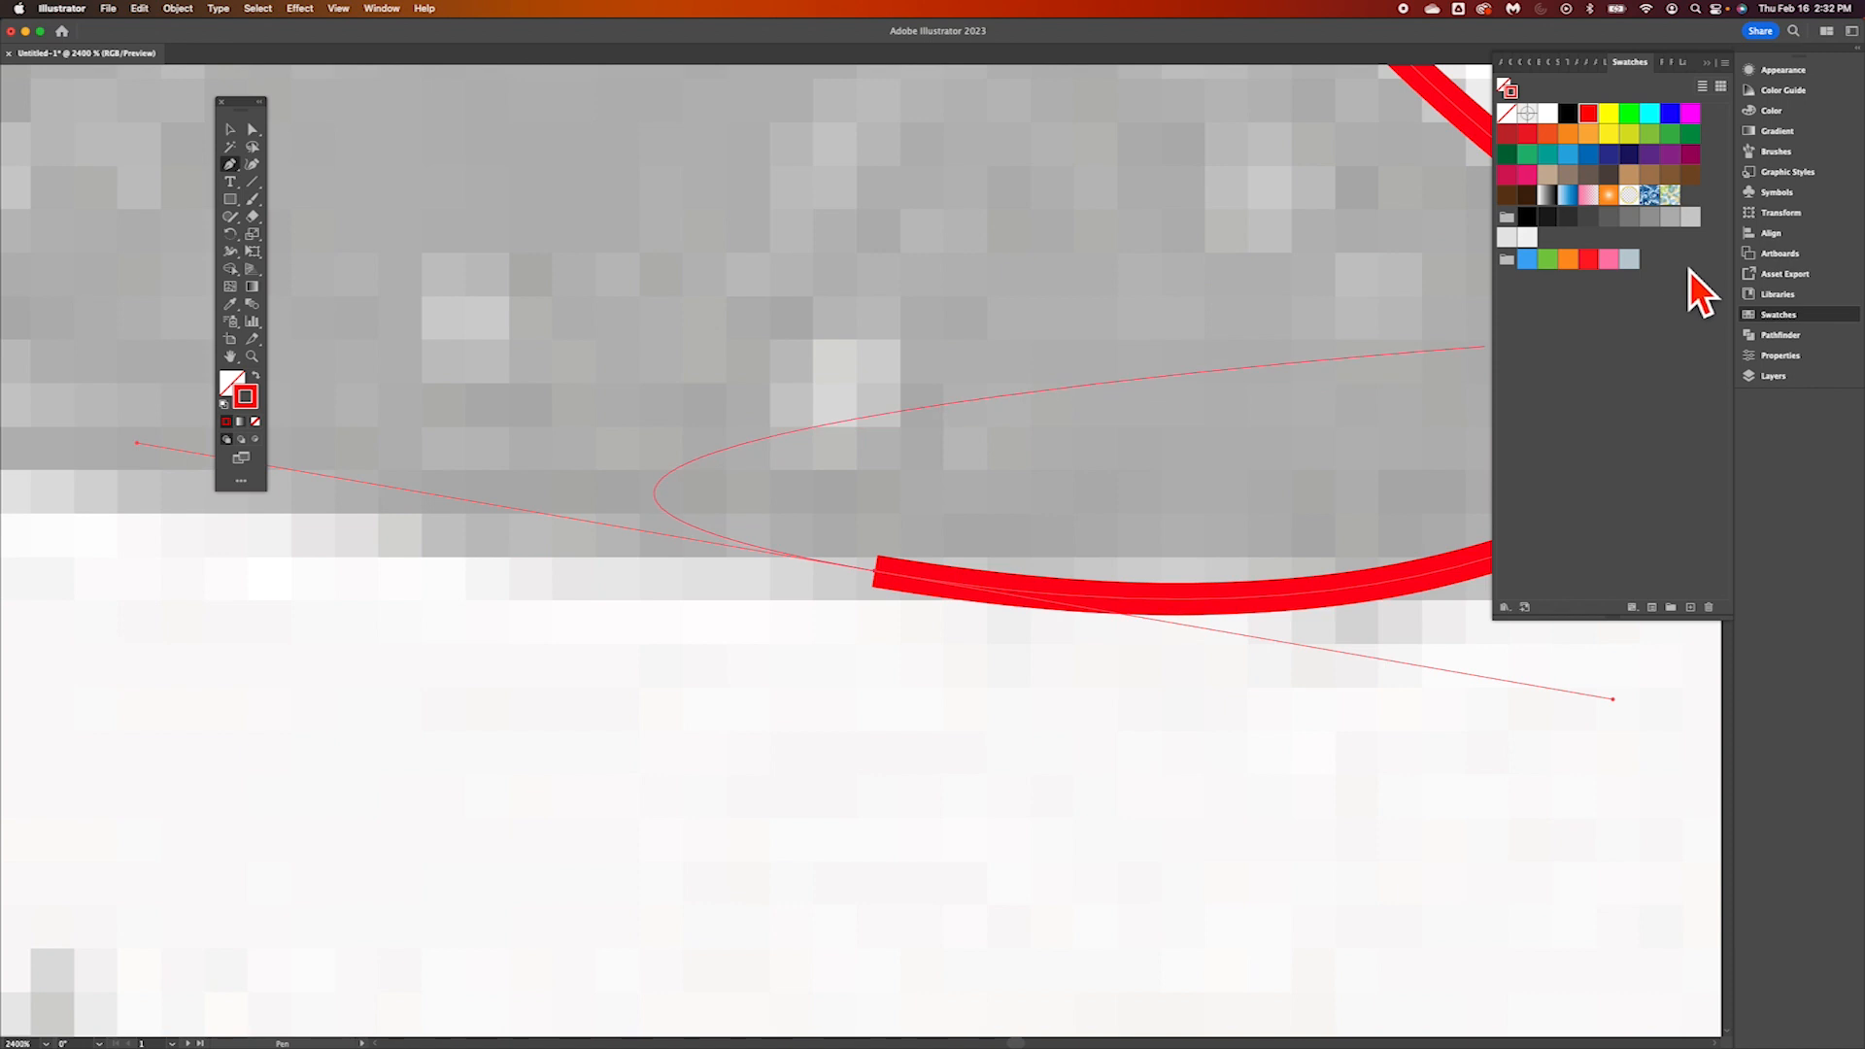
# Check which paths Layer 2 contains, collapse the layer again and deselect the head path
pyautogui.click(1769, 377)
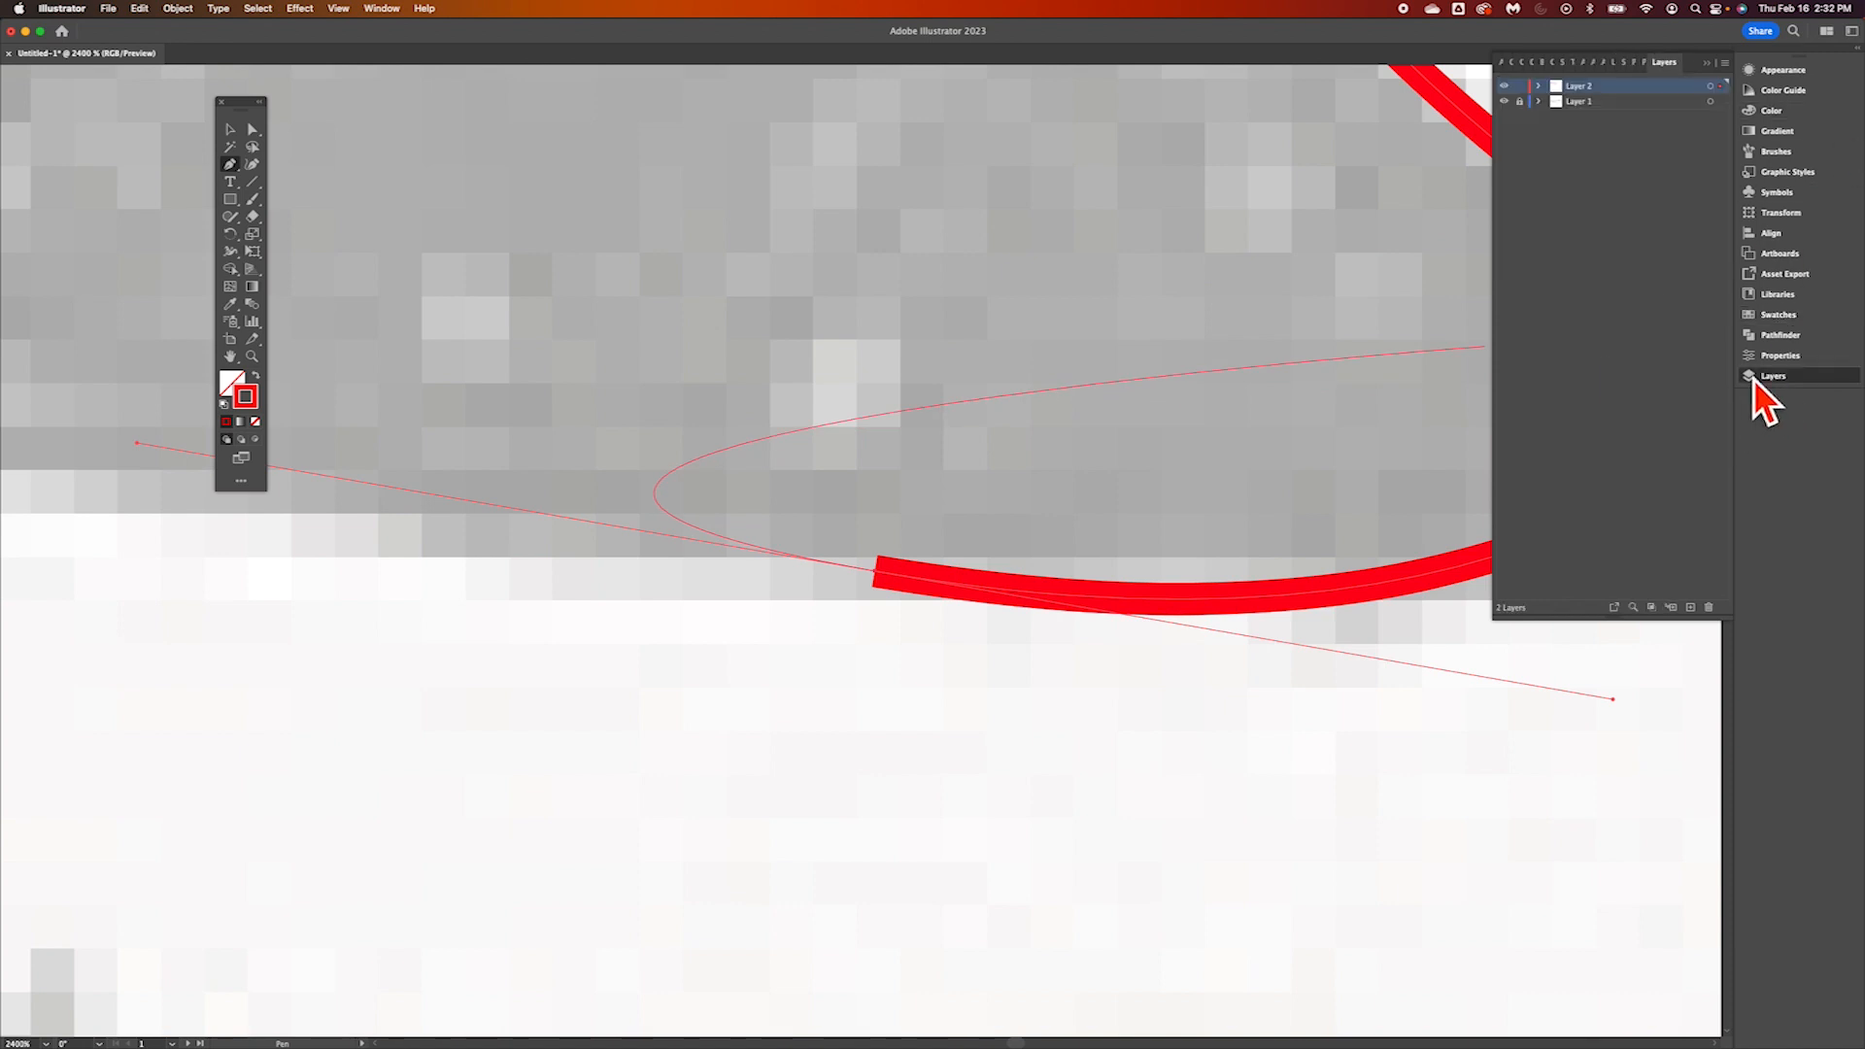
pyautogui.click(1539, 86)
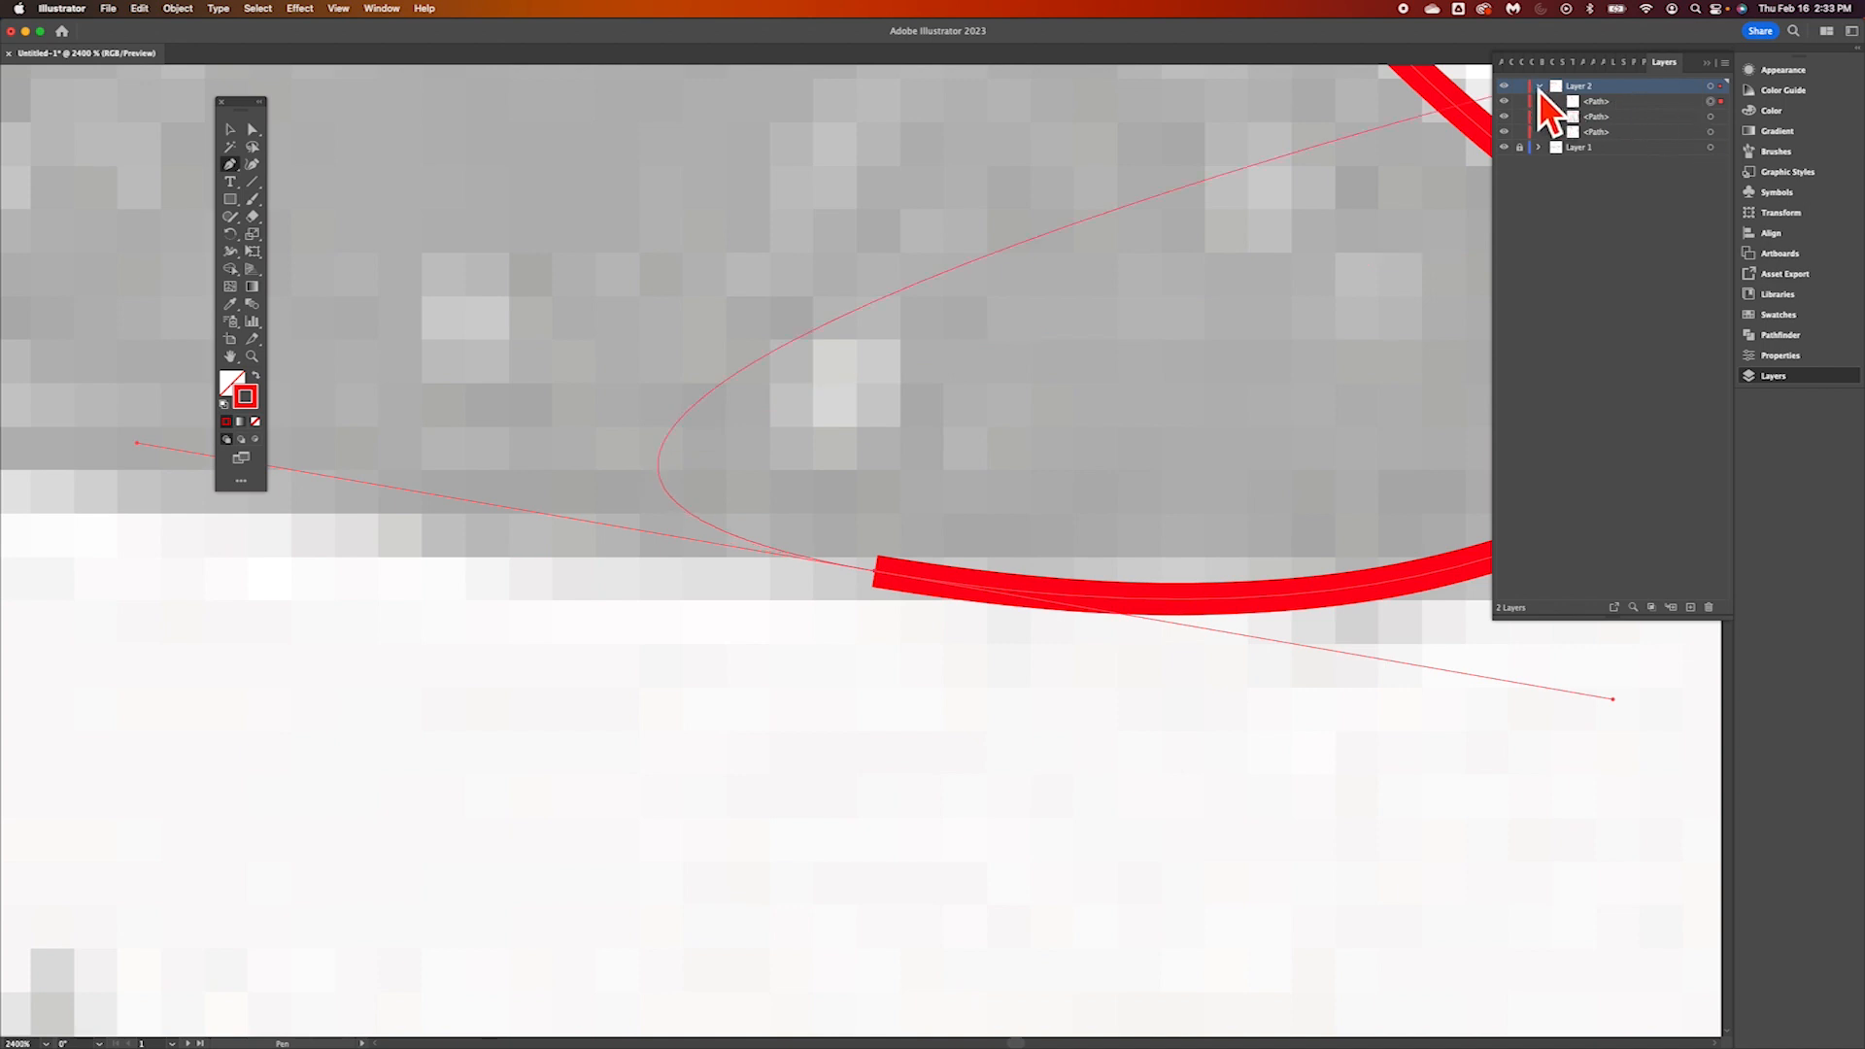
pyautogui.click(1540, 87)
pyautogui.press('super+shift+a')
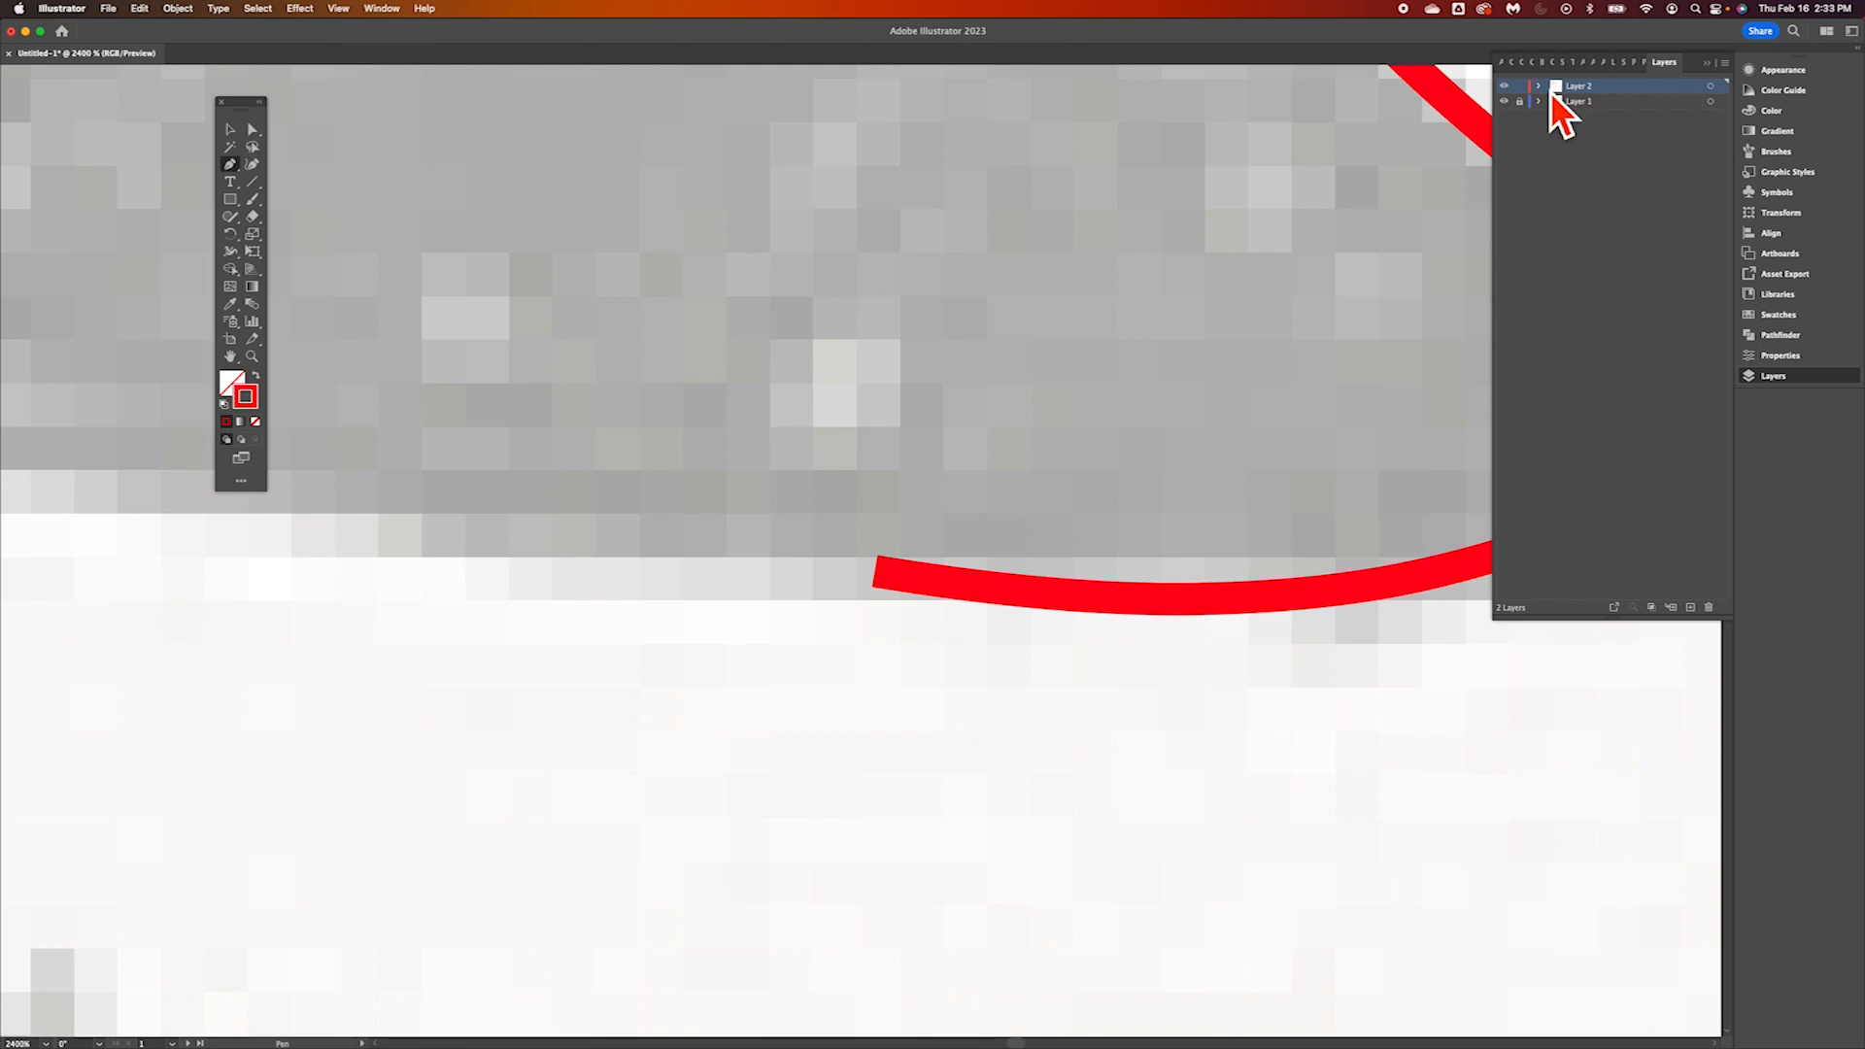
pyautogui.click(1521, 146)
pyautogui.click(1536, 102)
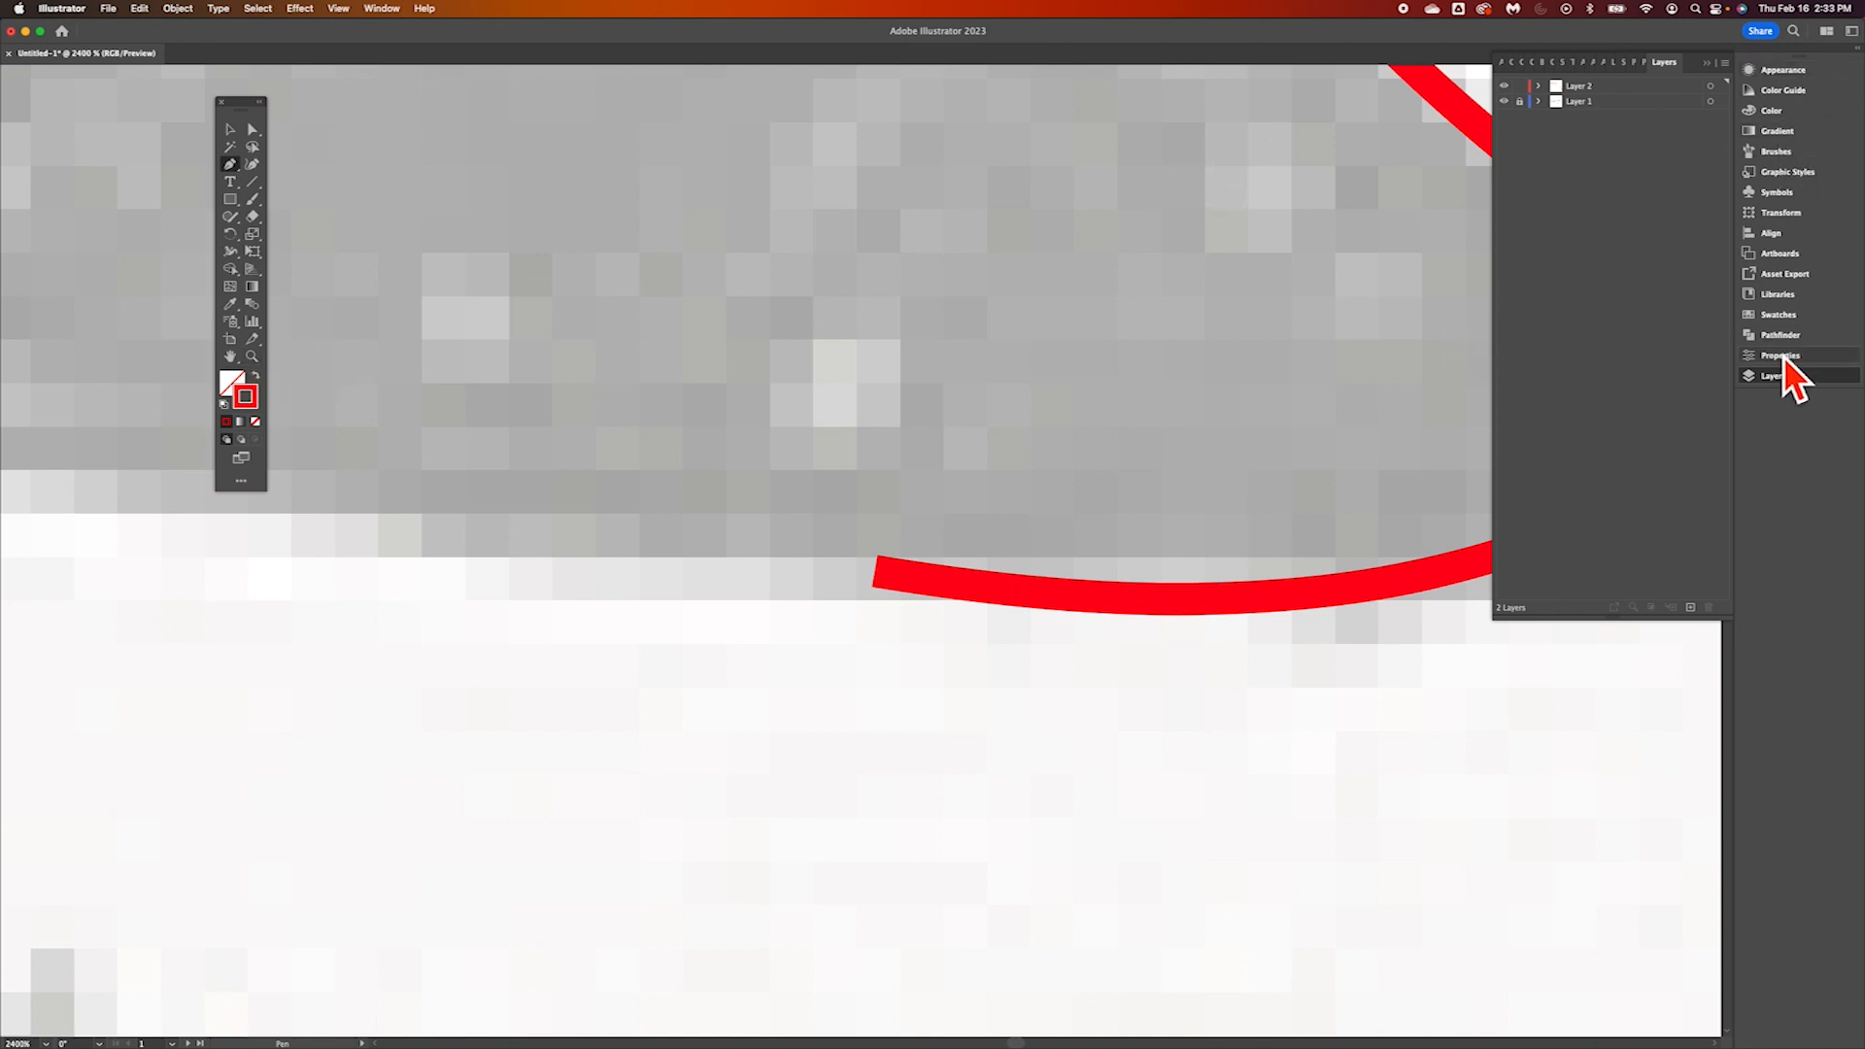
# Select the fox head path and change its stroke to blue
pyautogui.click(1789, 317)
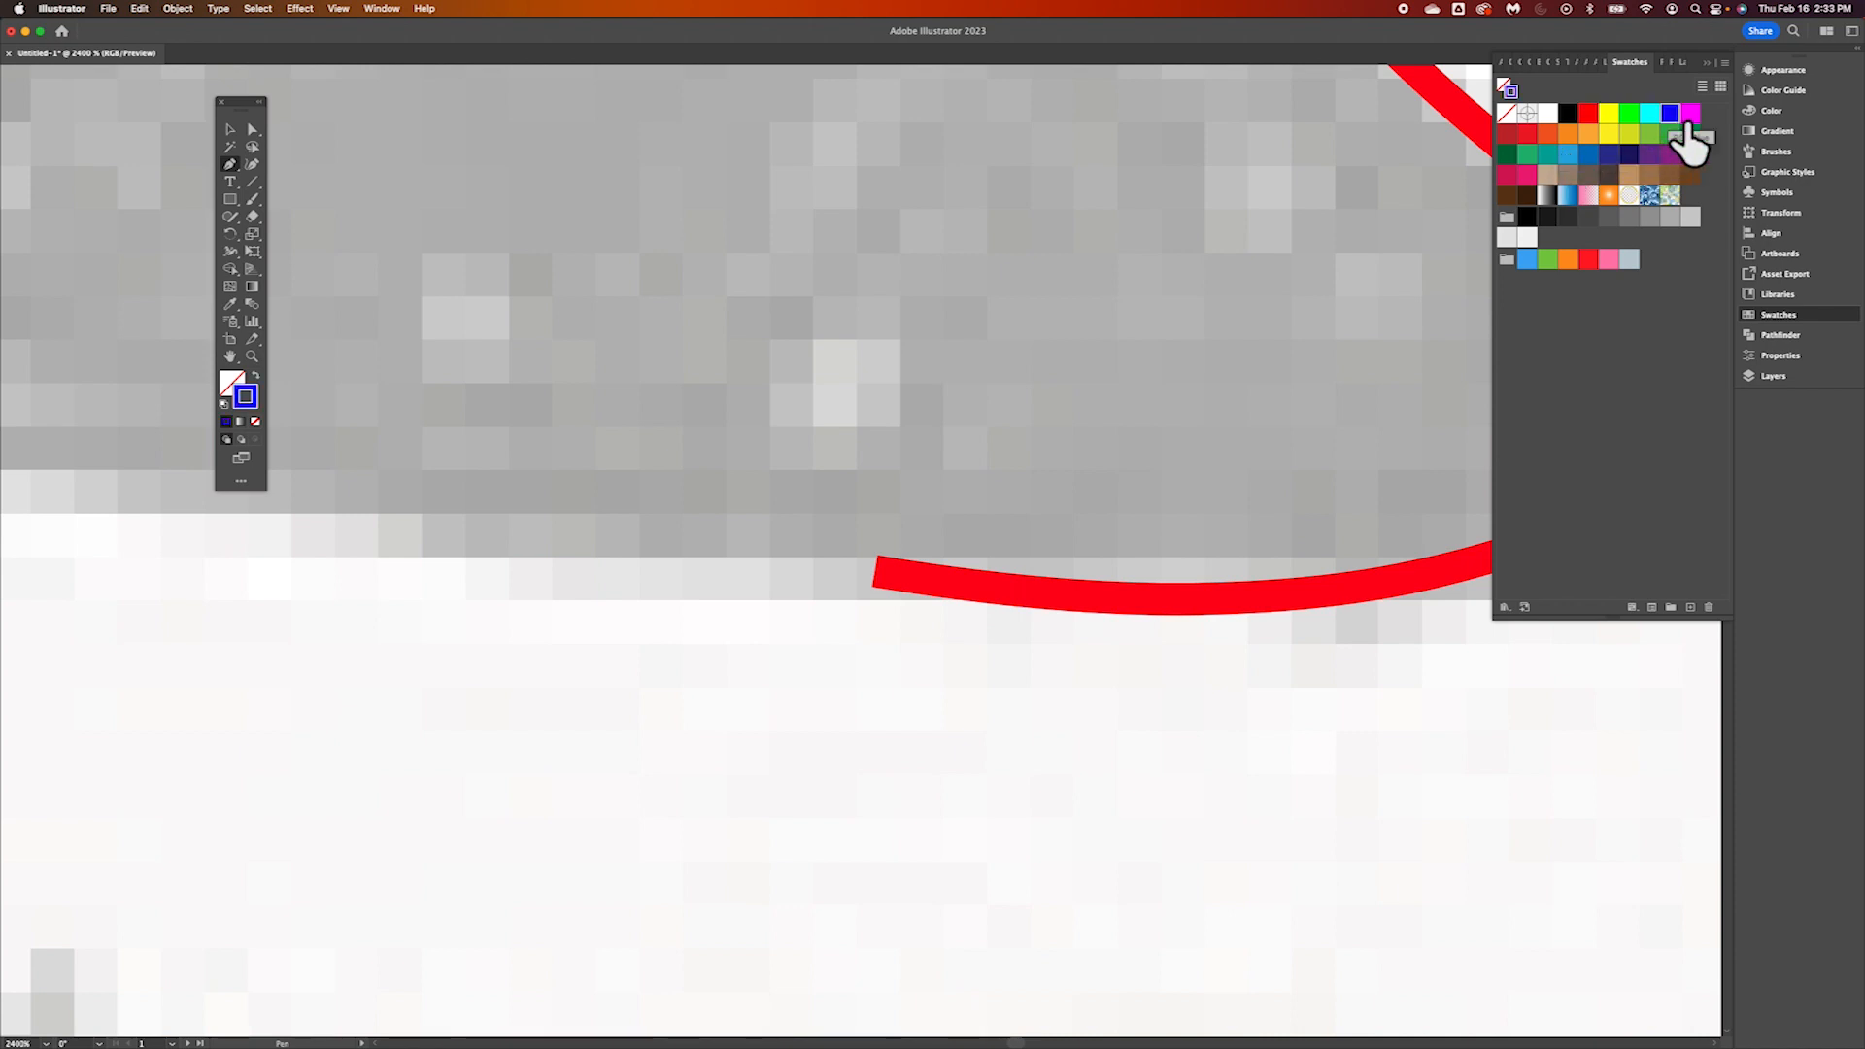
pyautogui.click(230, 130)
pyautogui.click(1049, 596)
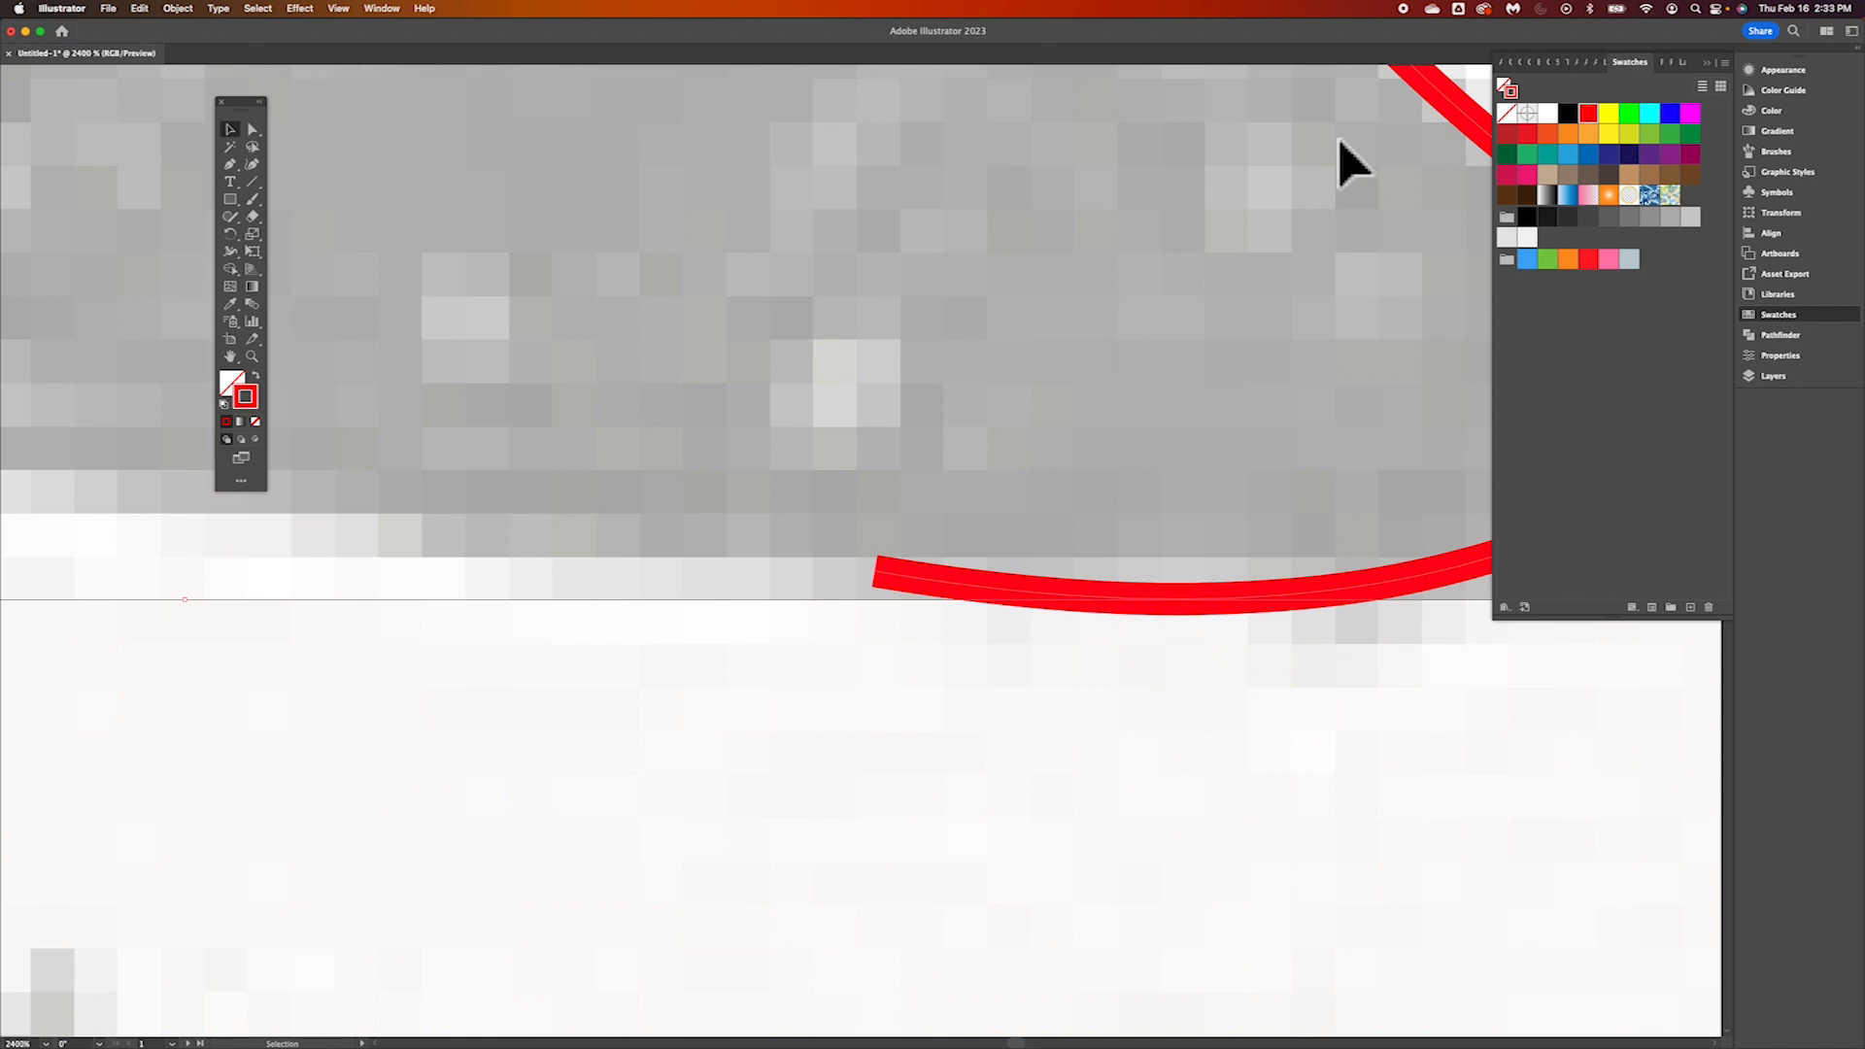
pyautogui.click(1669, 113)
pyautogui.hscroll(5, 1091, 575)
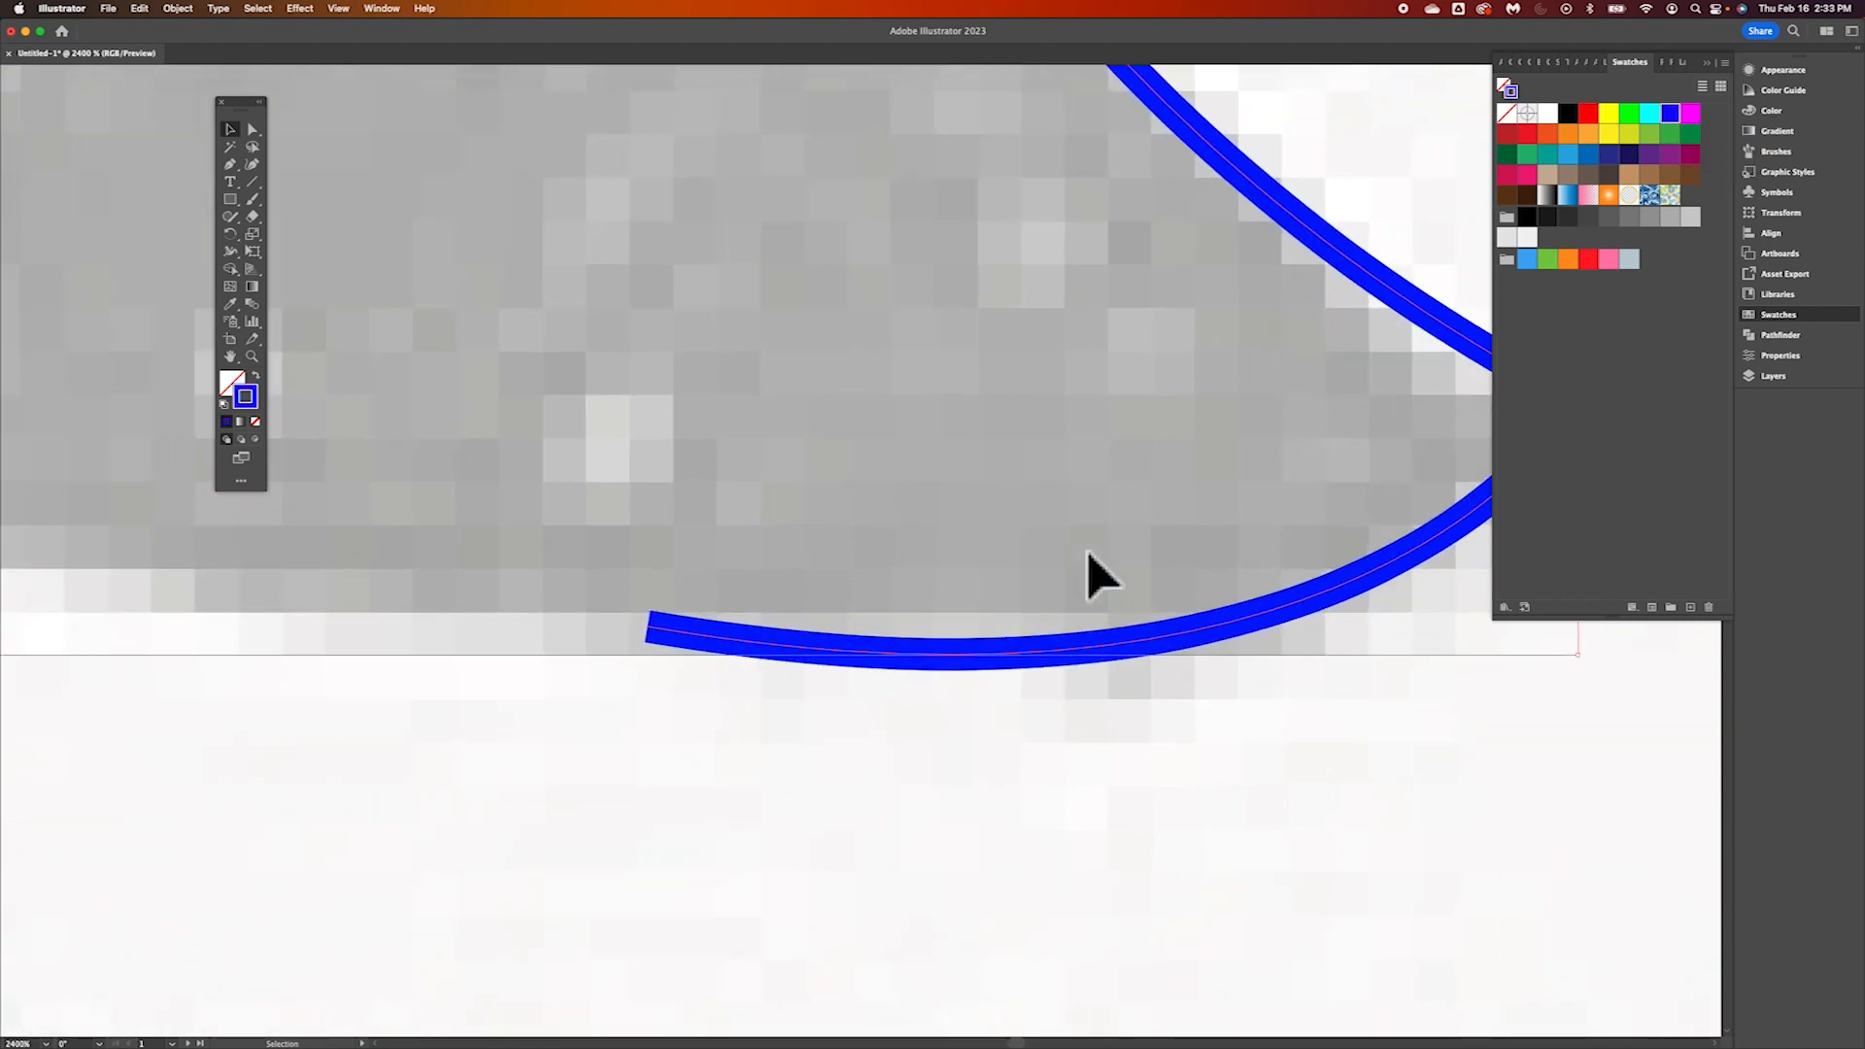
pyautogui.hscroll(3, 1092, 575)
pyautogui.scroll(2, 1092, 575)
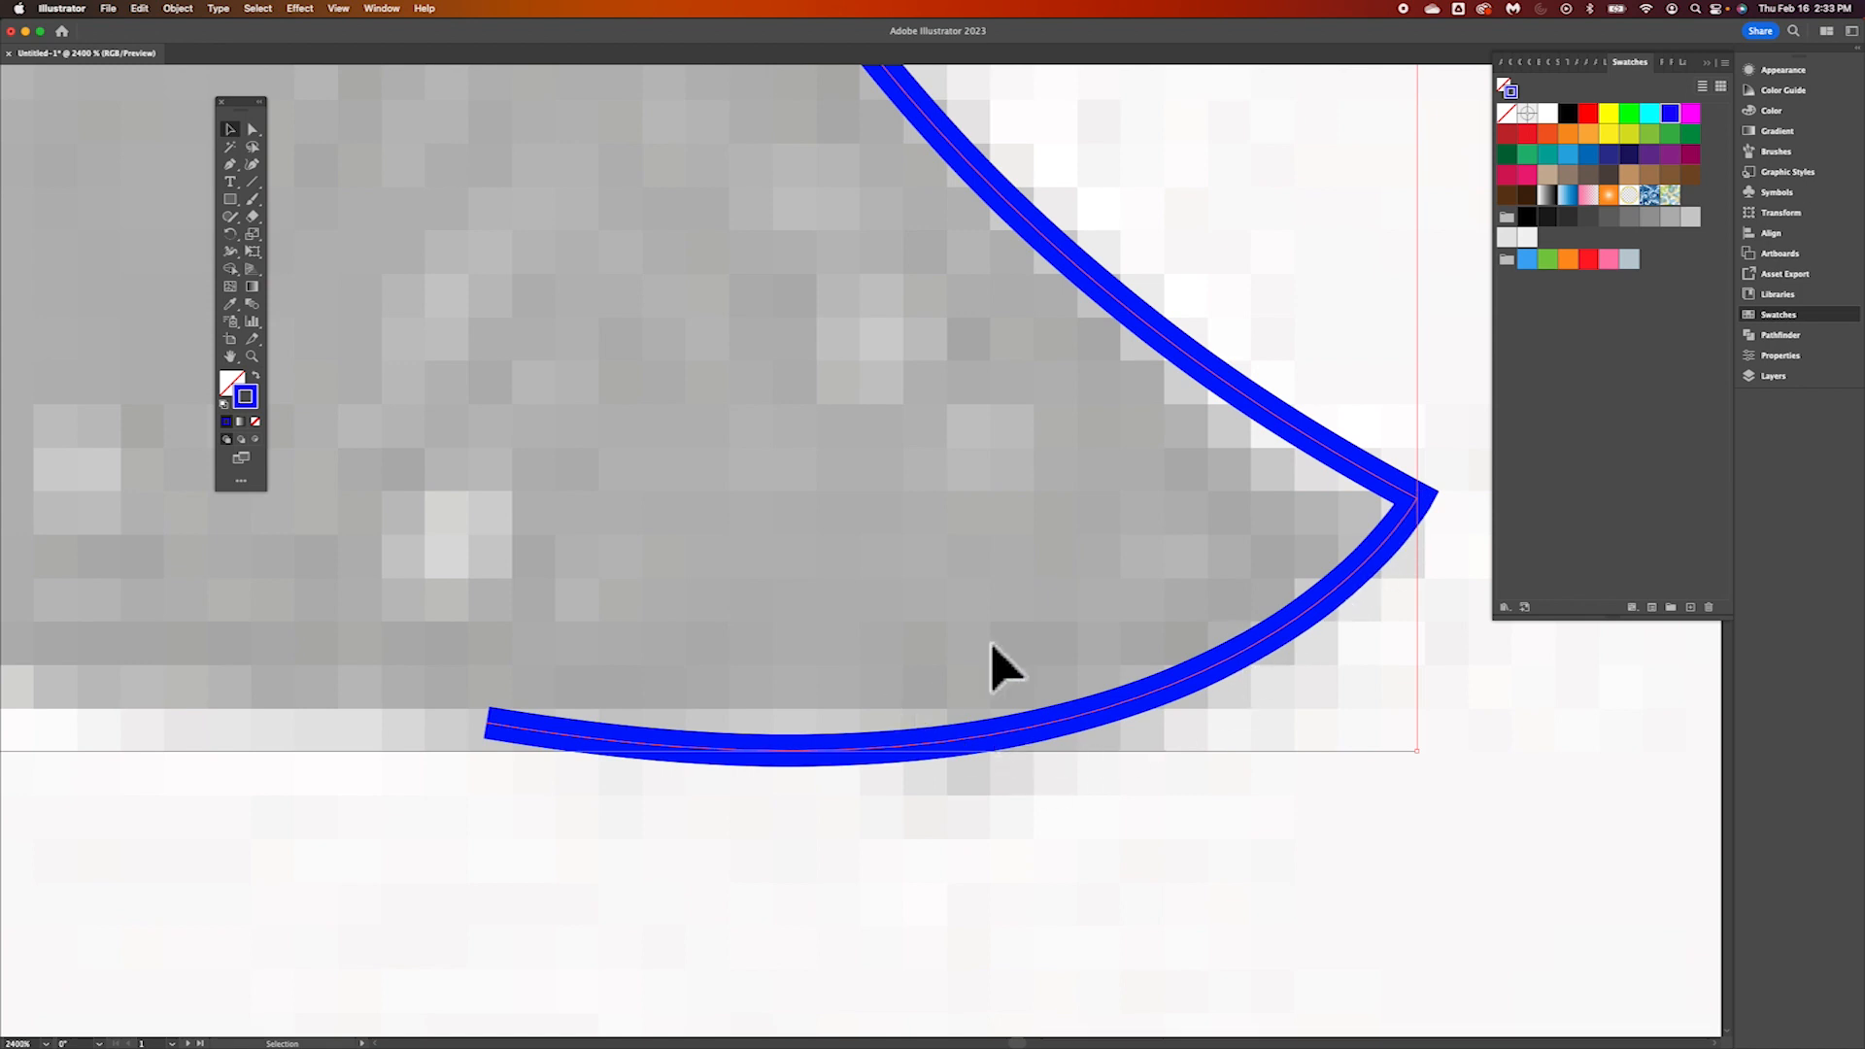
pyautogui.hscroll(-1, 952, 647)
pyautogui.hscroll(-5, 965, 670)
pyautogui.scroll(-2, 964, 670)
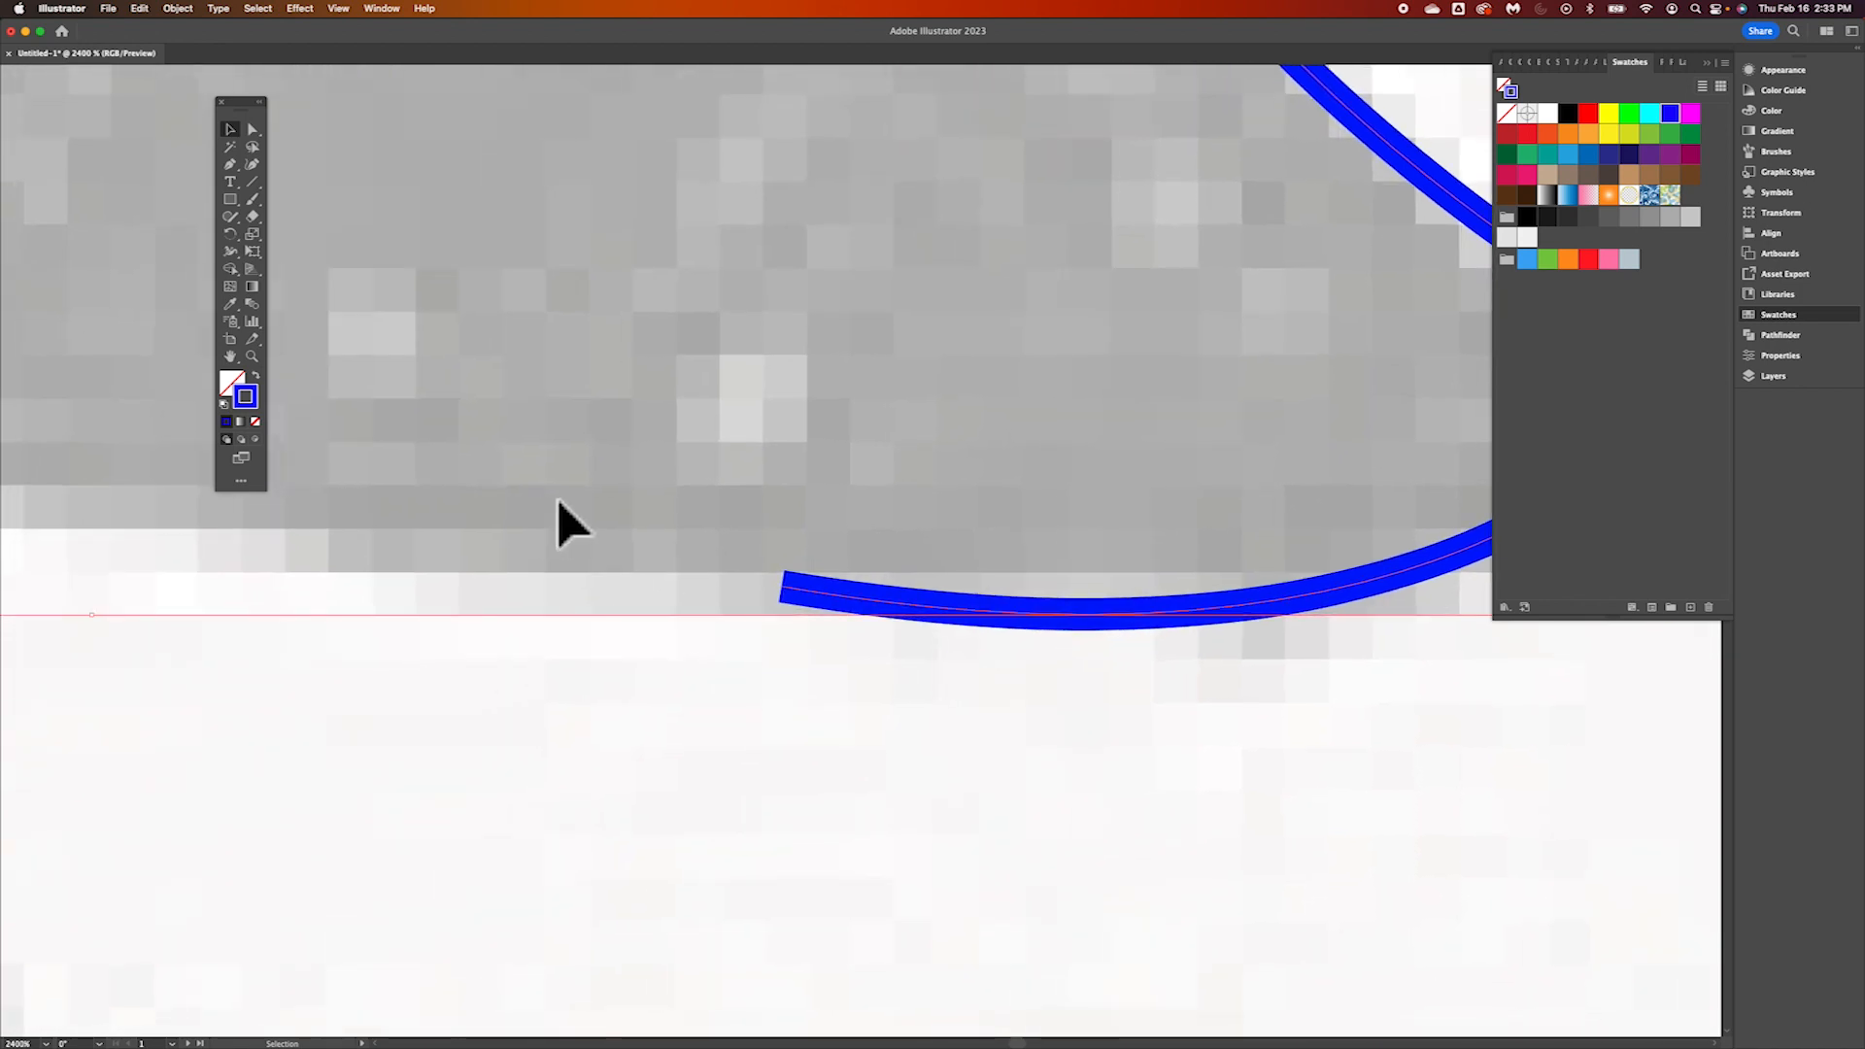
# Resume the open head path from its end under the nose and extend it with a gentle curve along the jawline
pyautogui.click(233, 165)
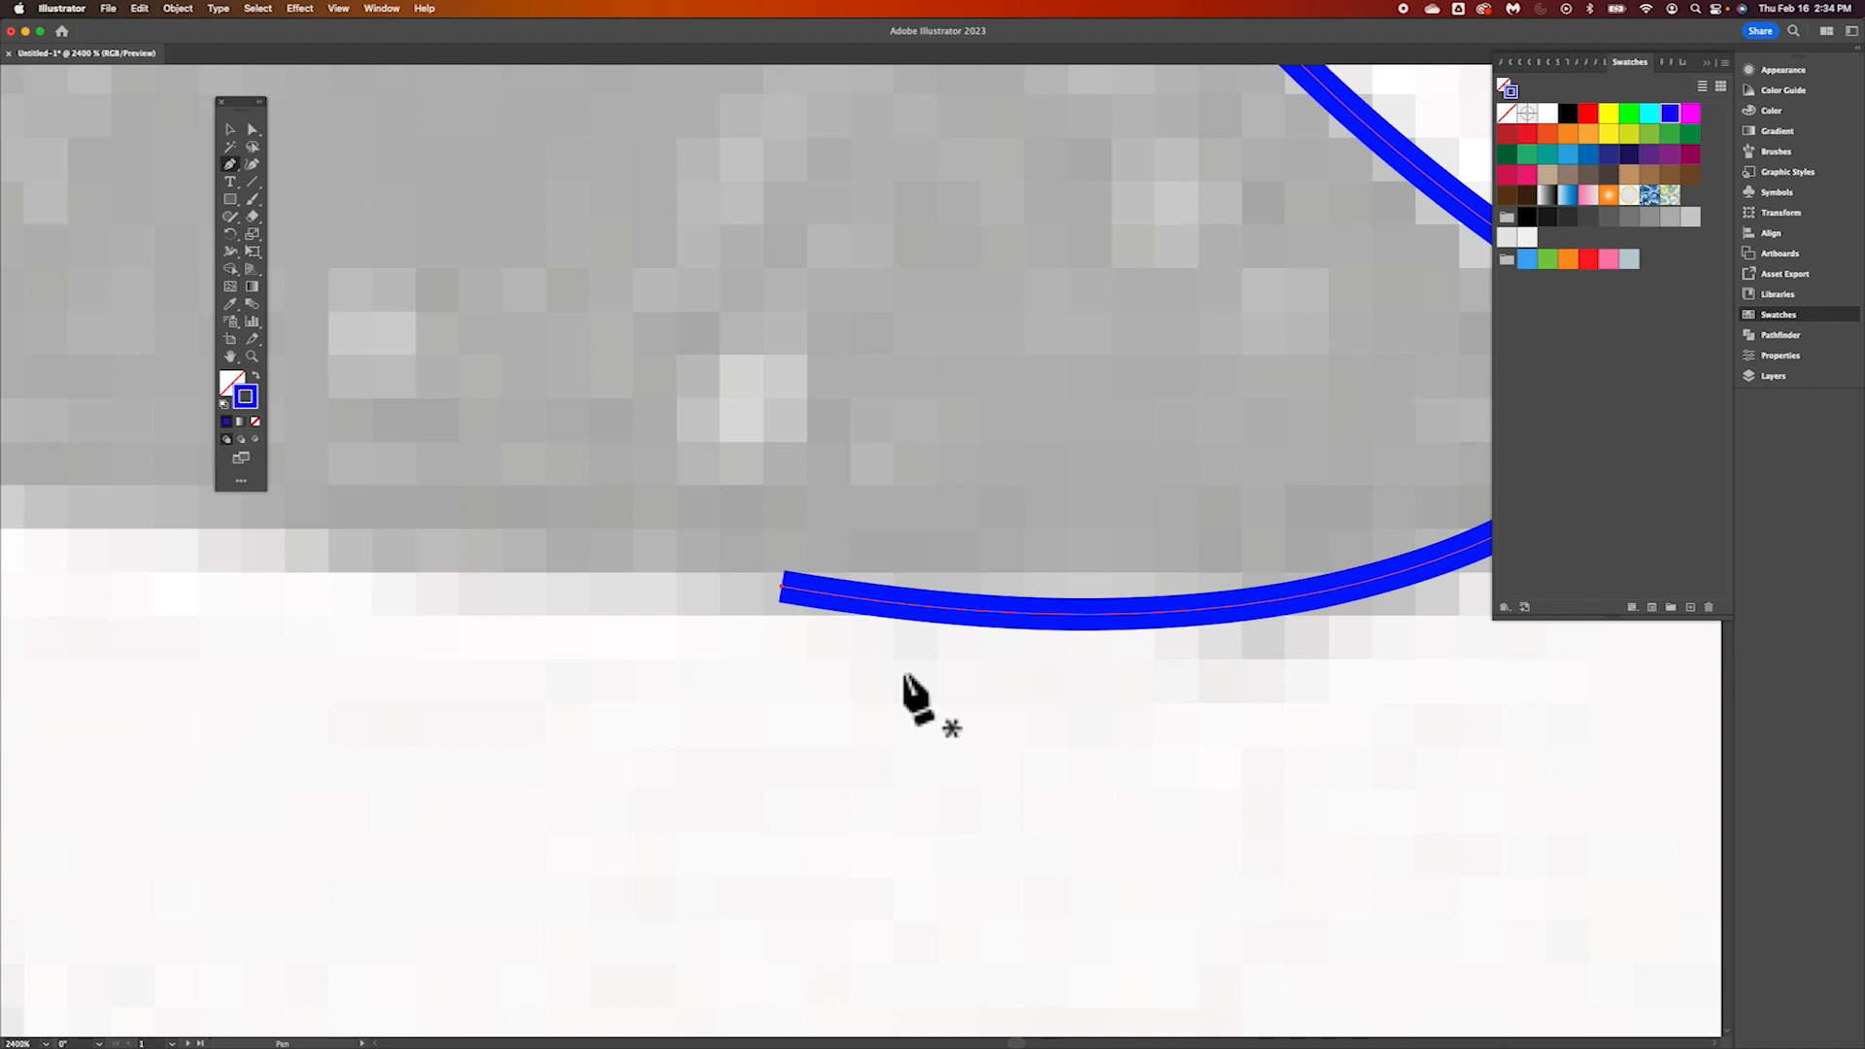
pyautogui.press('super+minus')
pyautogui.press('super+minus')
pyautogui.press('super+minus')
pyautogui.press('super+minus')
pyautogui.press('super+minus')
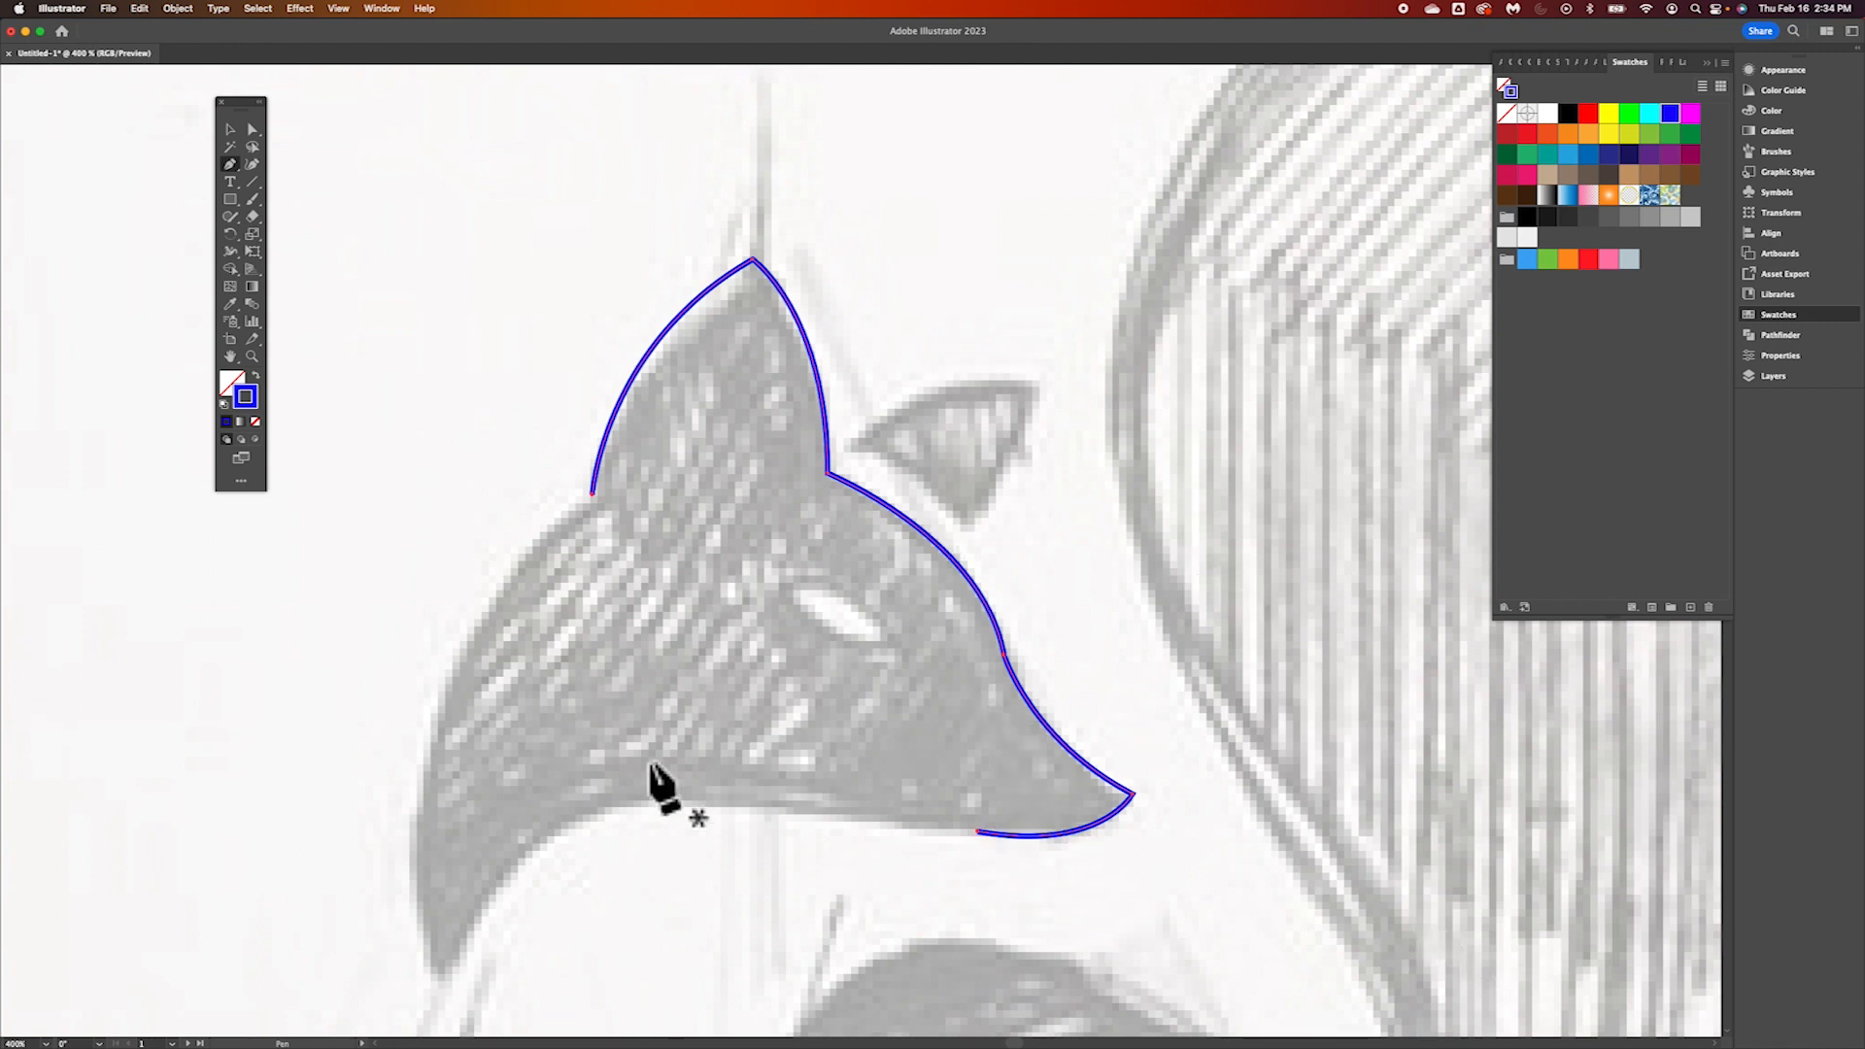
pyautogui.scroll(4, 650, 767)
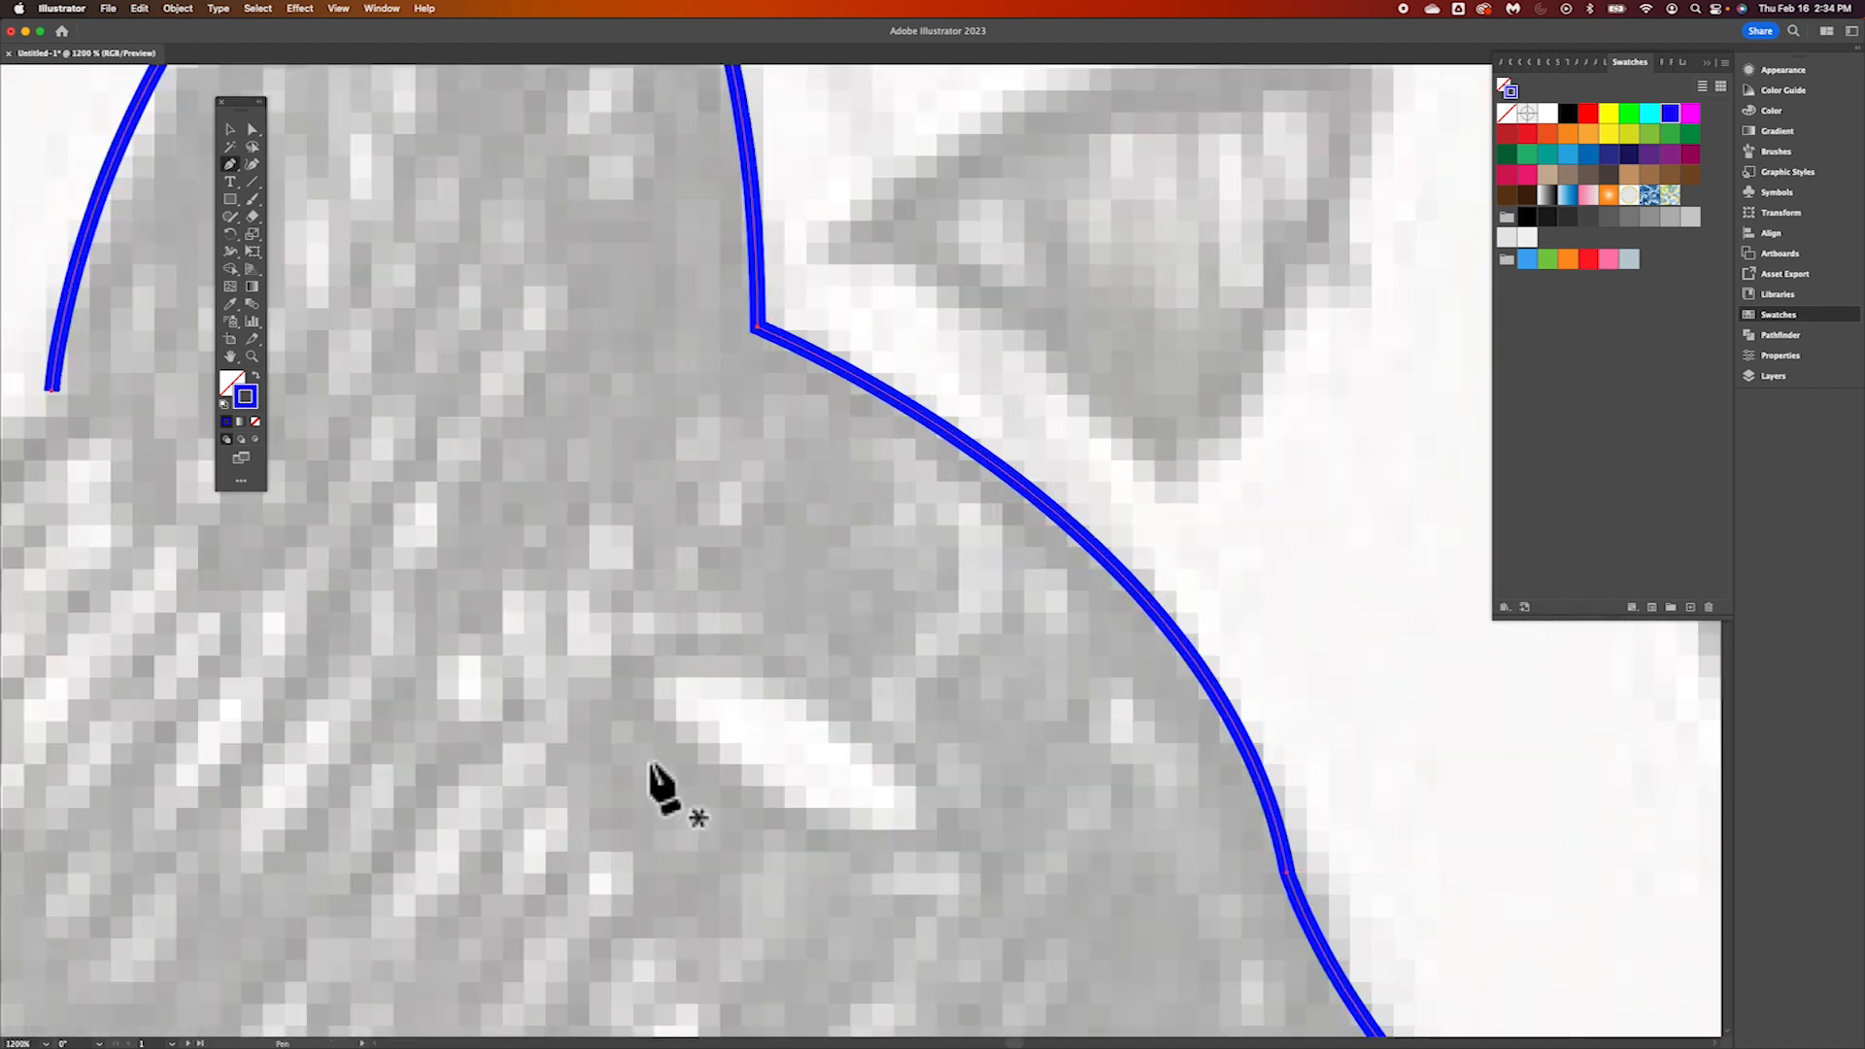
pyautogui.scroll(2, 651, 767)
pyautogui.scroll(-10, 650, 767)
pyautogui.hscroll(3, 933, 772)
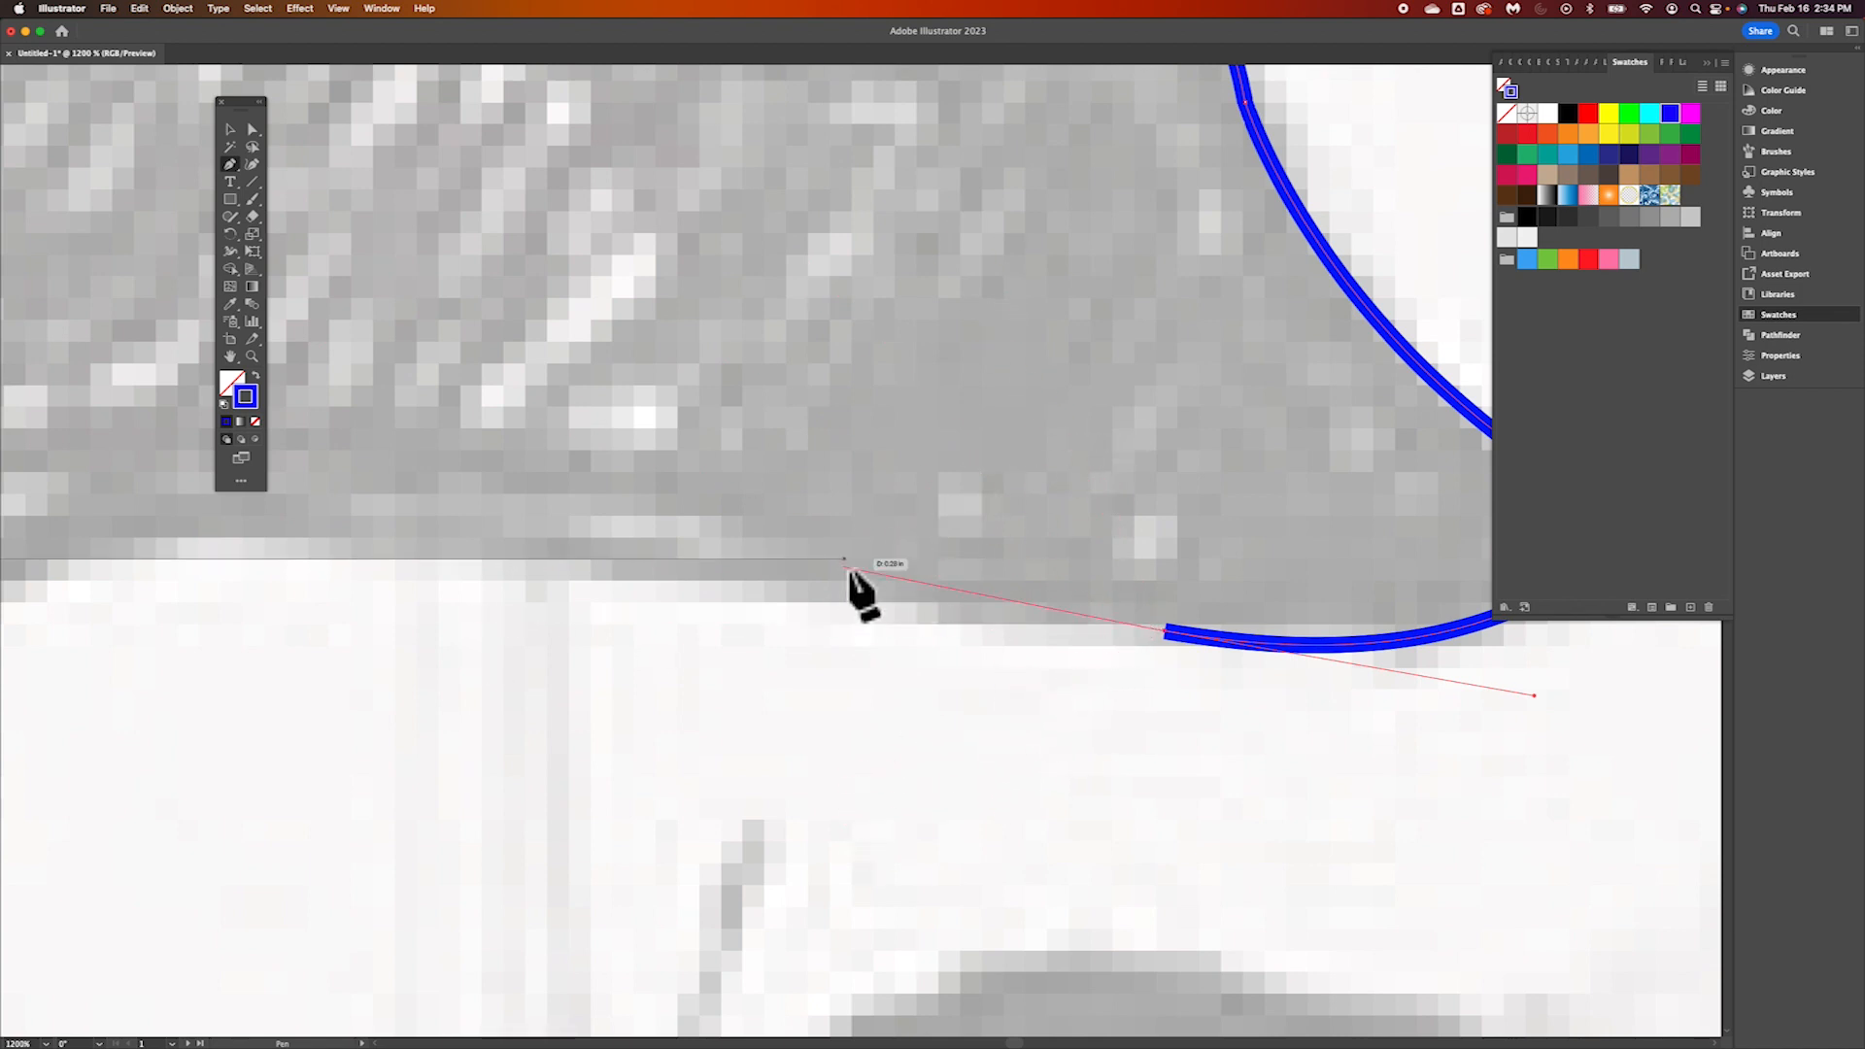
pyautogui.press('Escape')
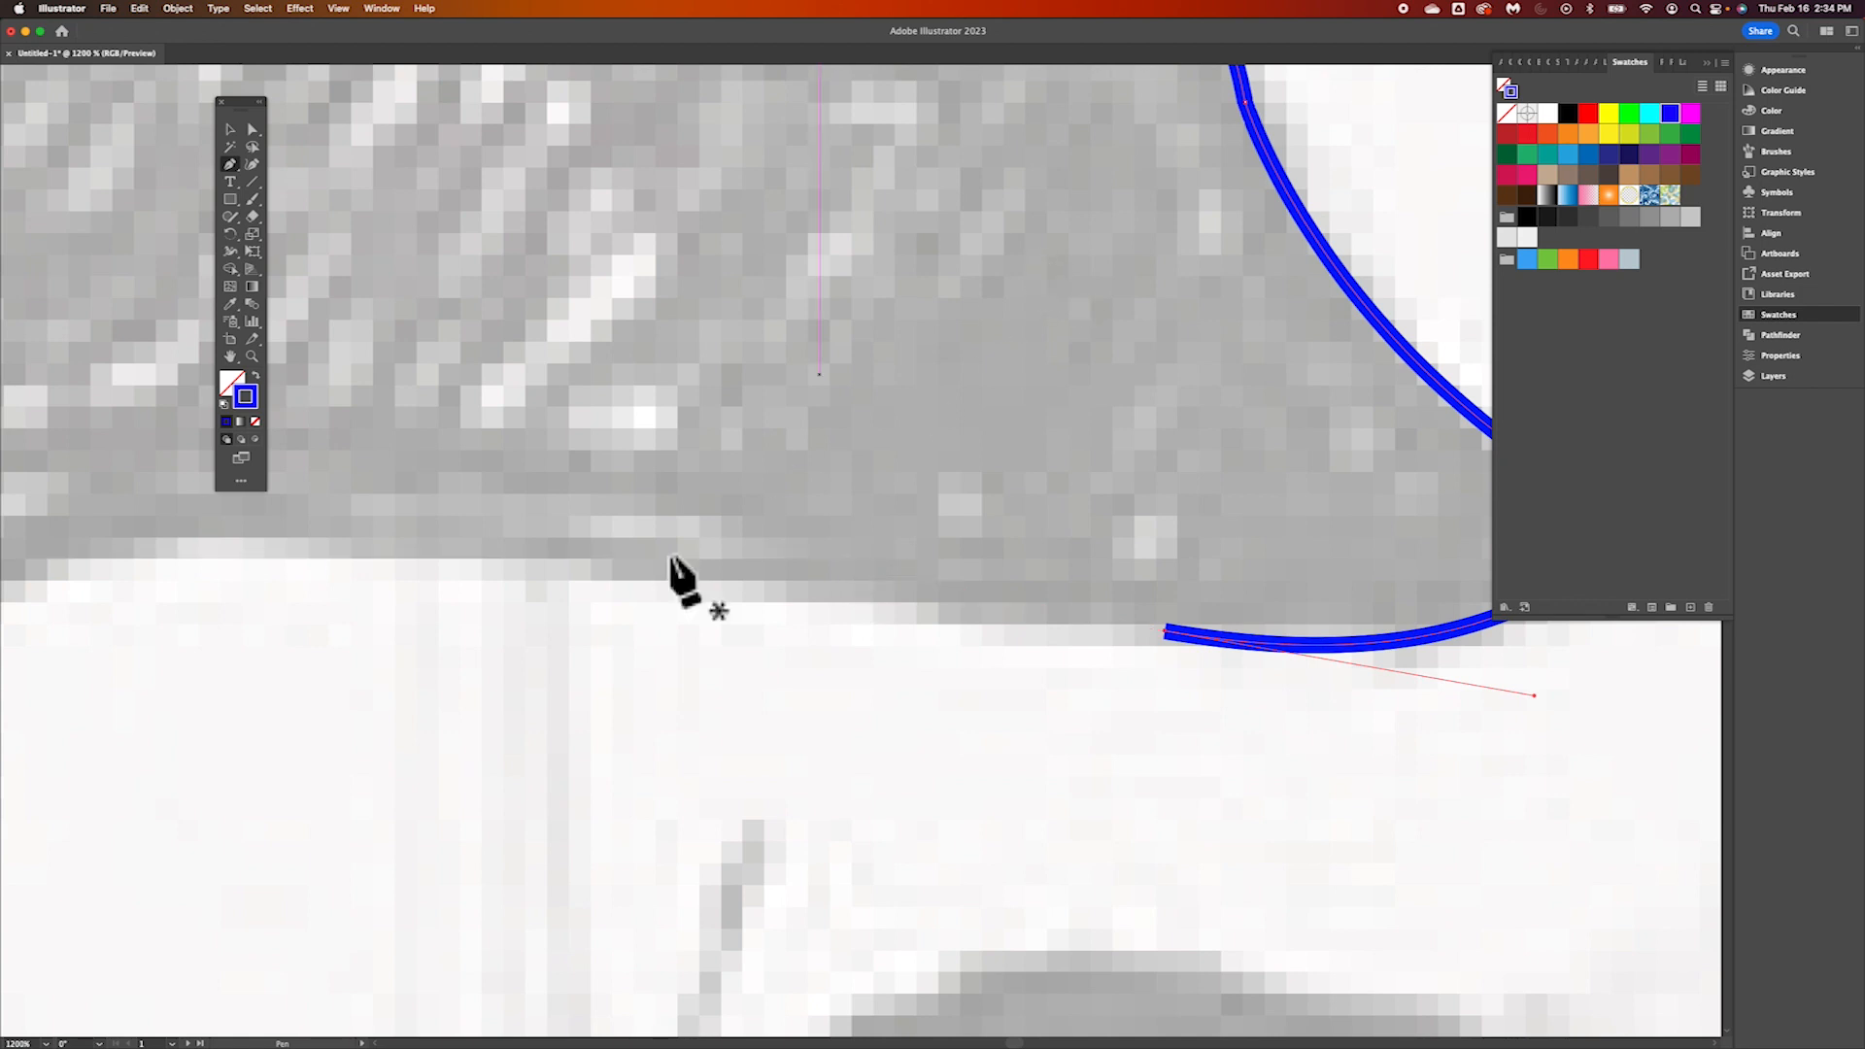
pyautogui.click(1165, 631)
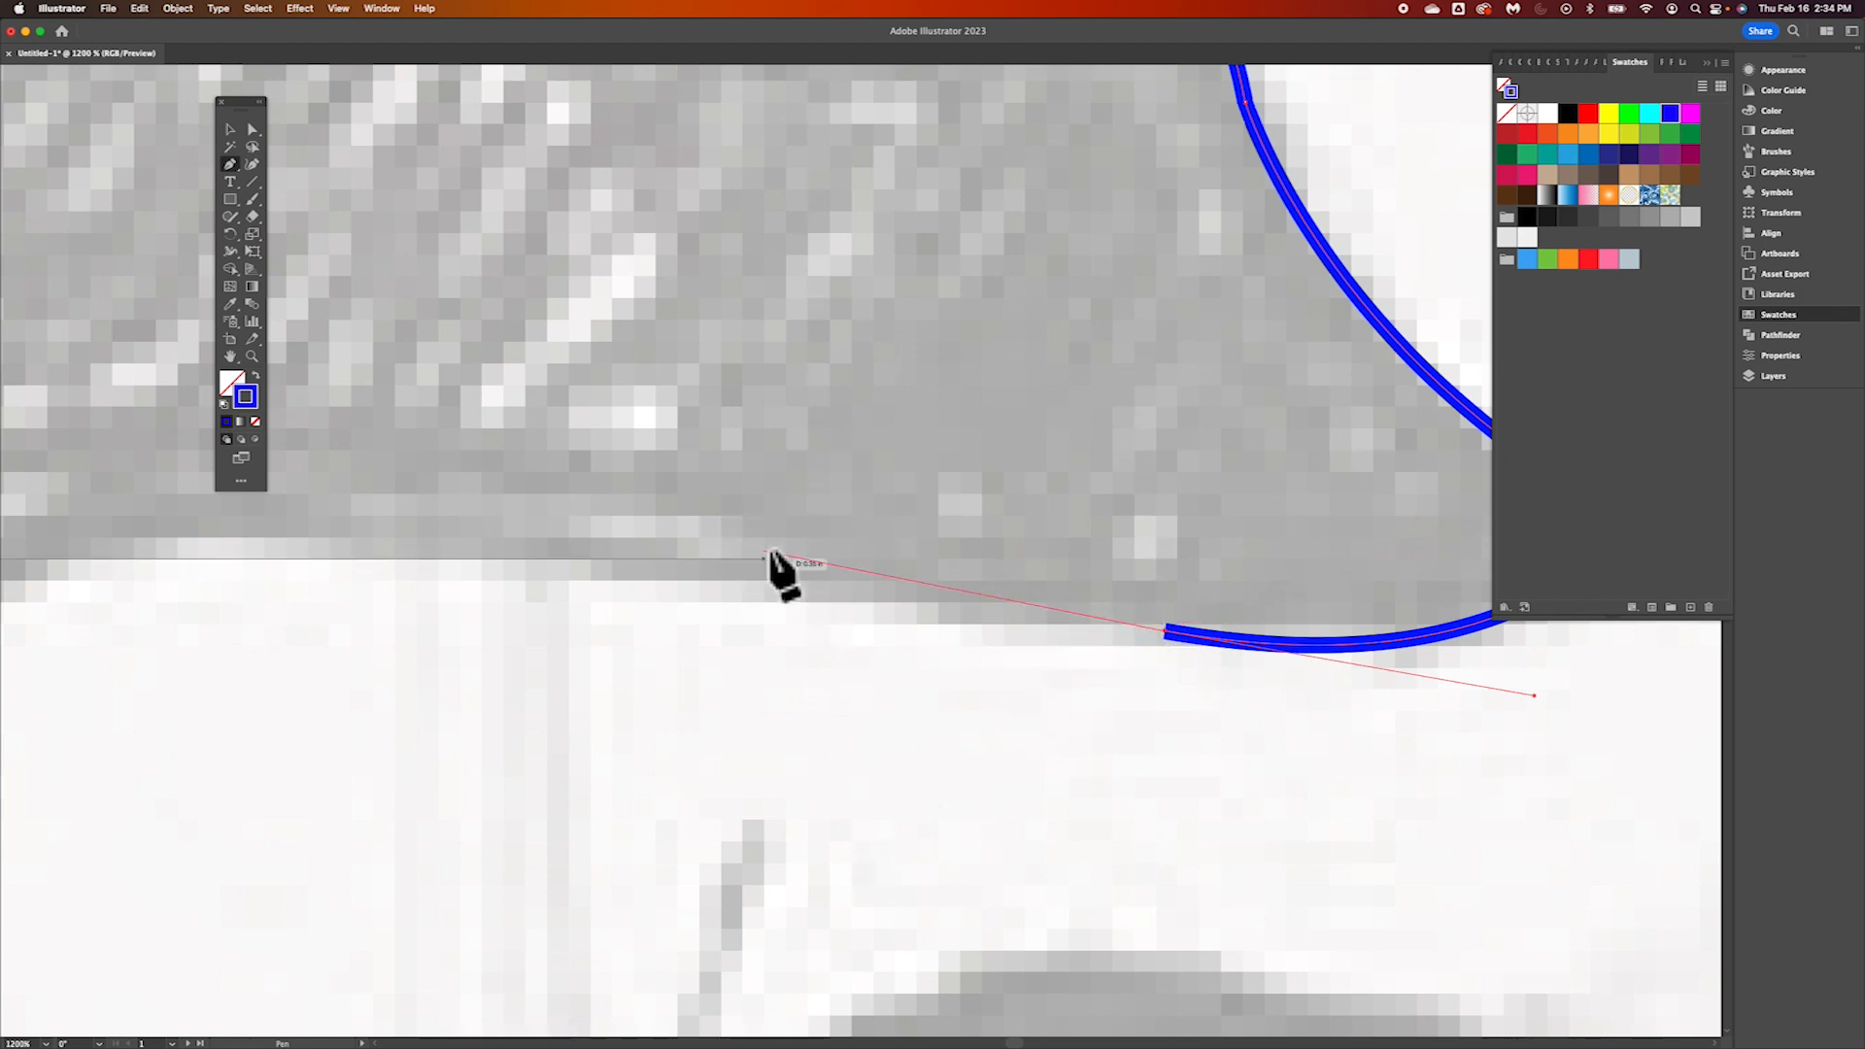
pyautogui.press('super+minus')
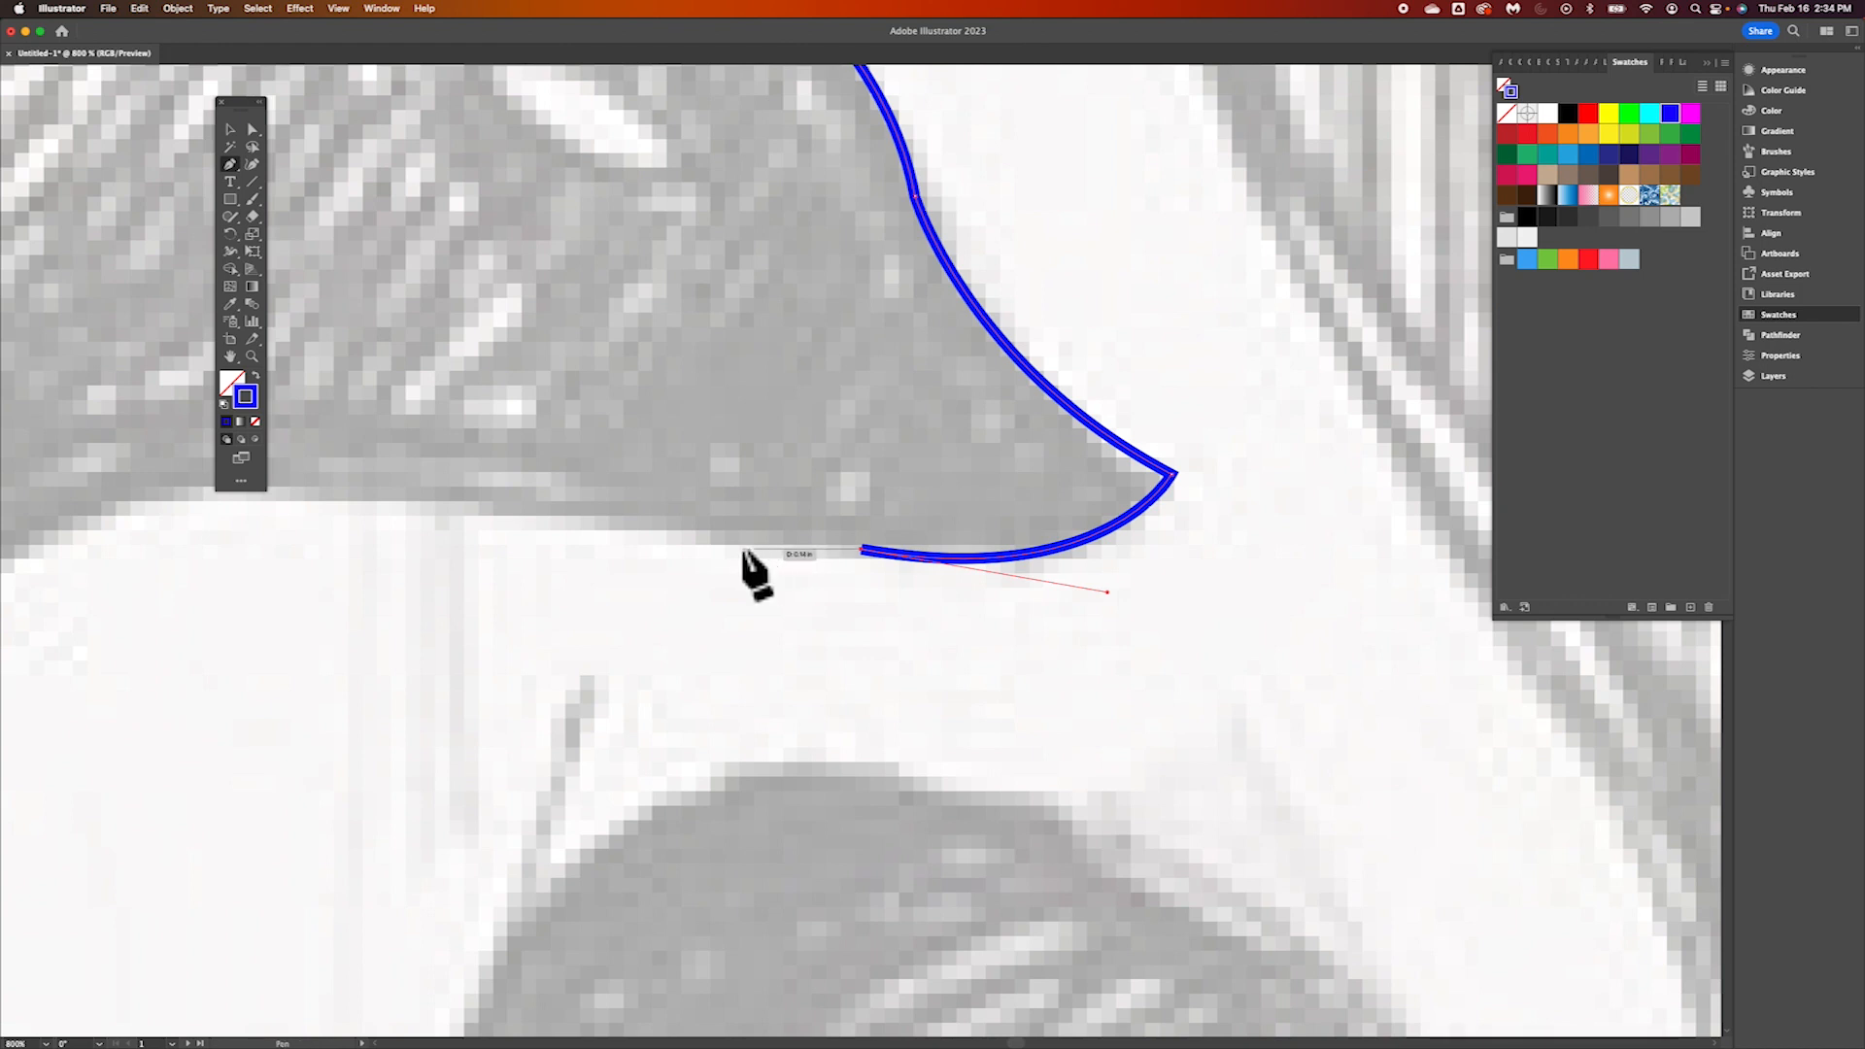
pyautogui.hscroll(-10, 753, 570)
pyautogui.scroll(-2, 748, 559)
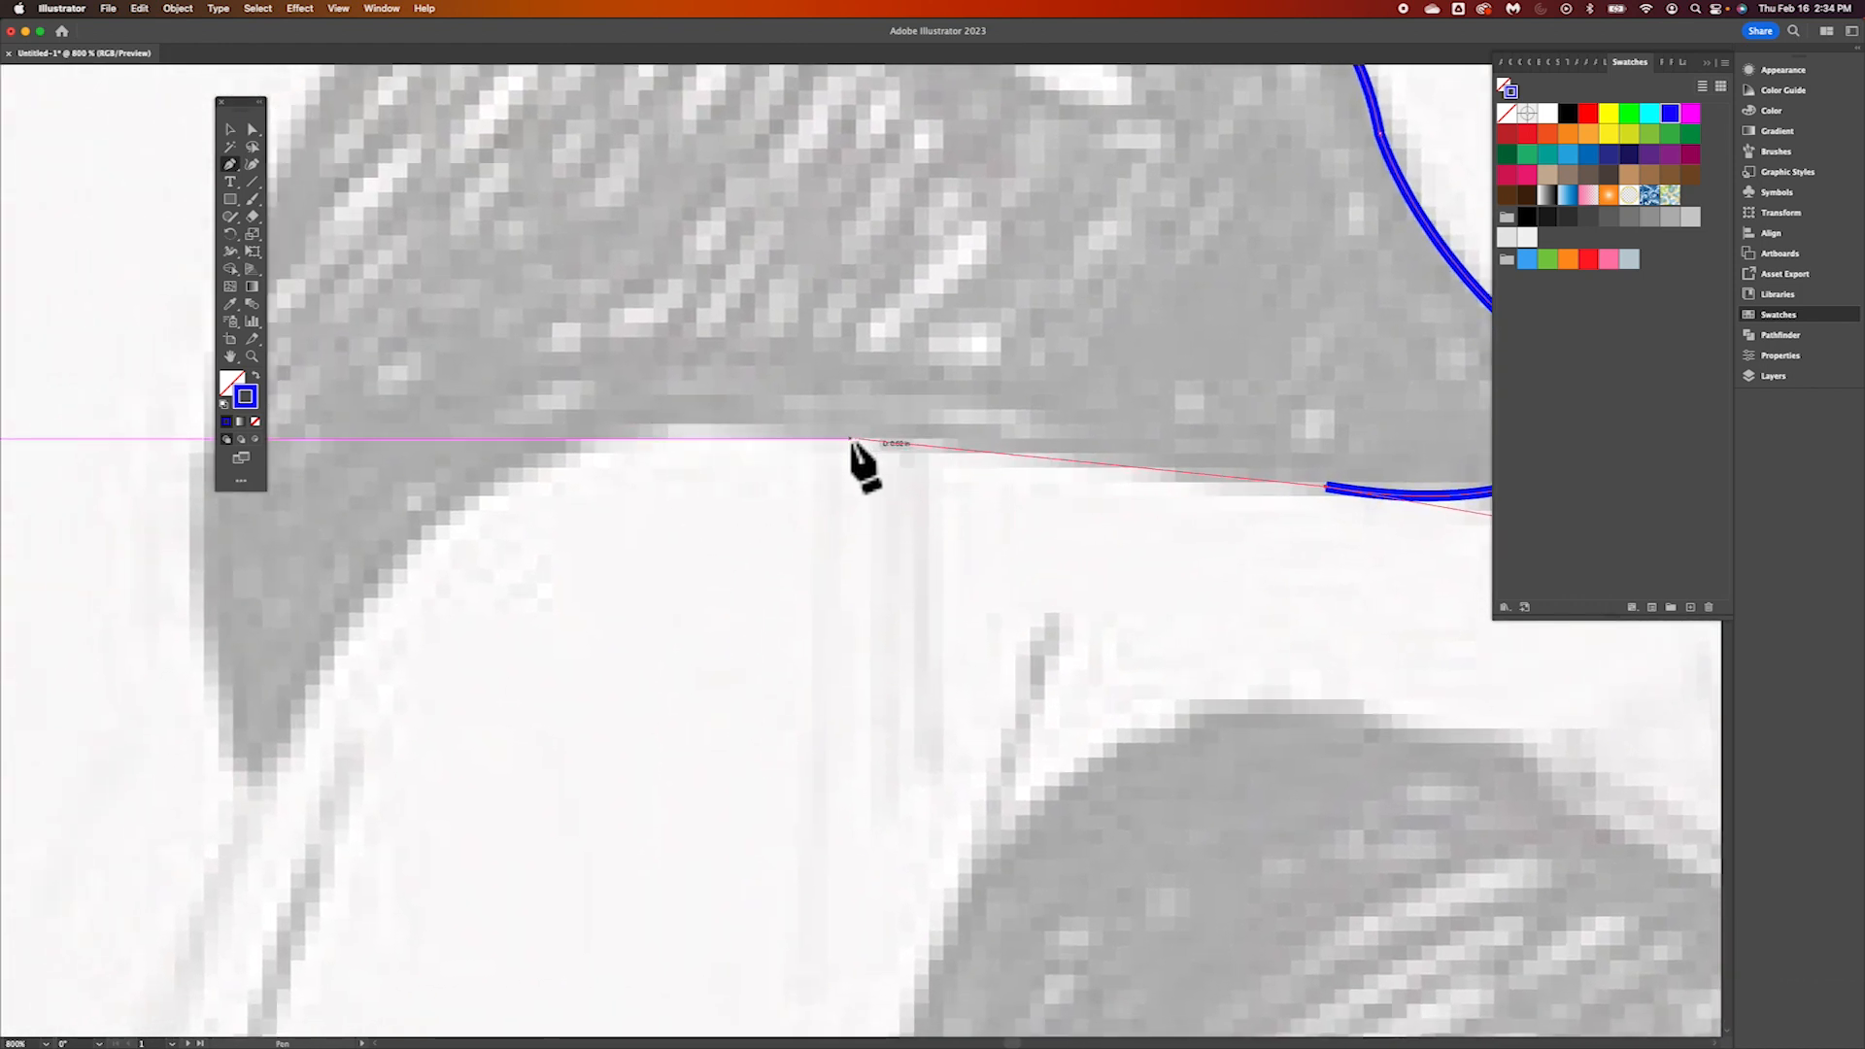
pyautogui.moveTo(865, 444)
pyautogui.mouseDown()
pyautogui.moveTo(772, 416)
pyautogui.moveTo(721, 424)
pyautogui.mouseUp()
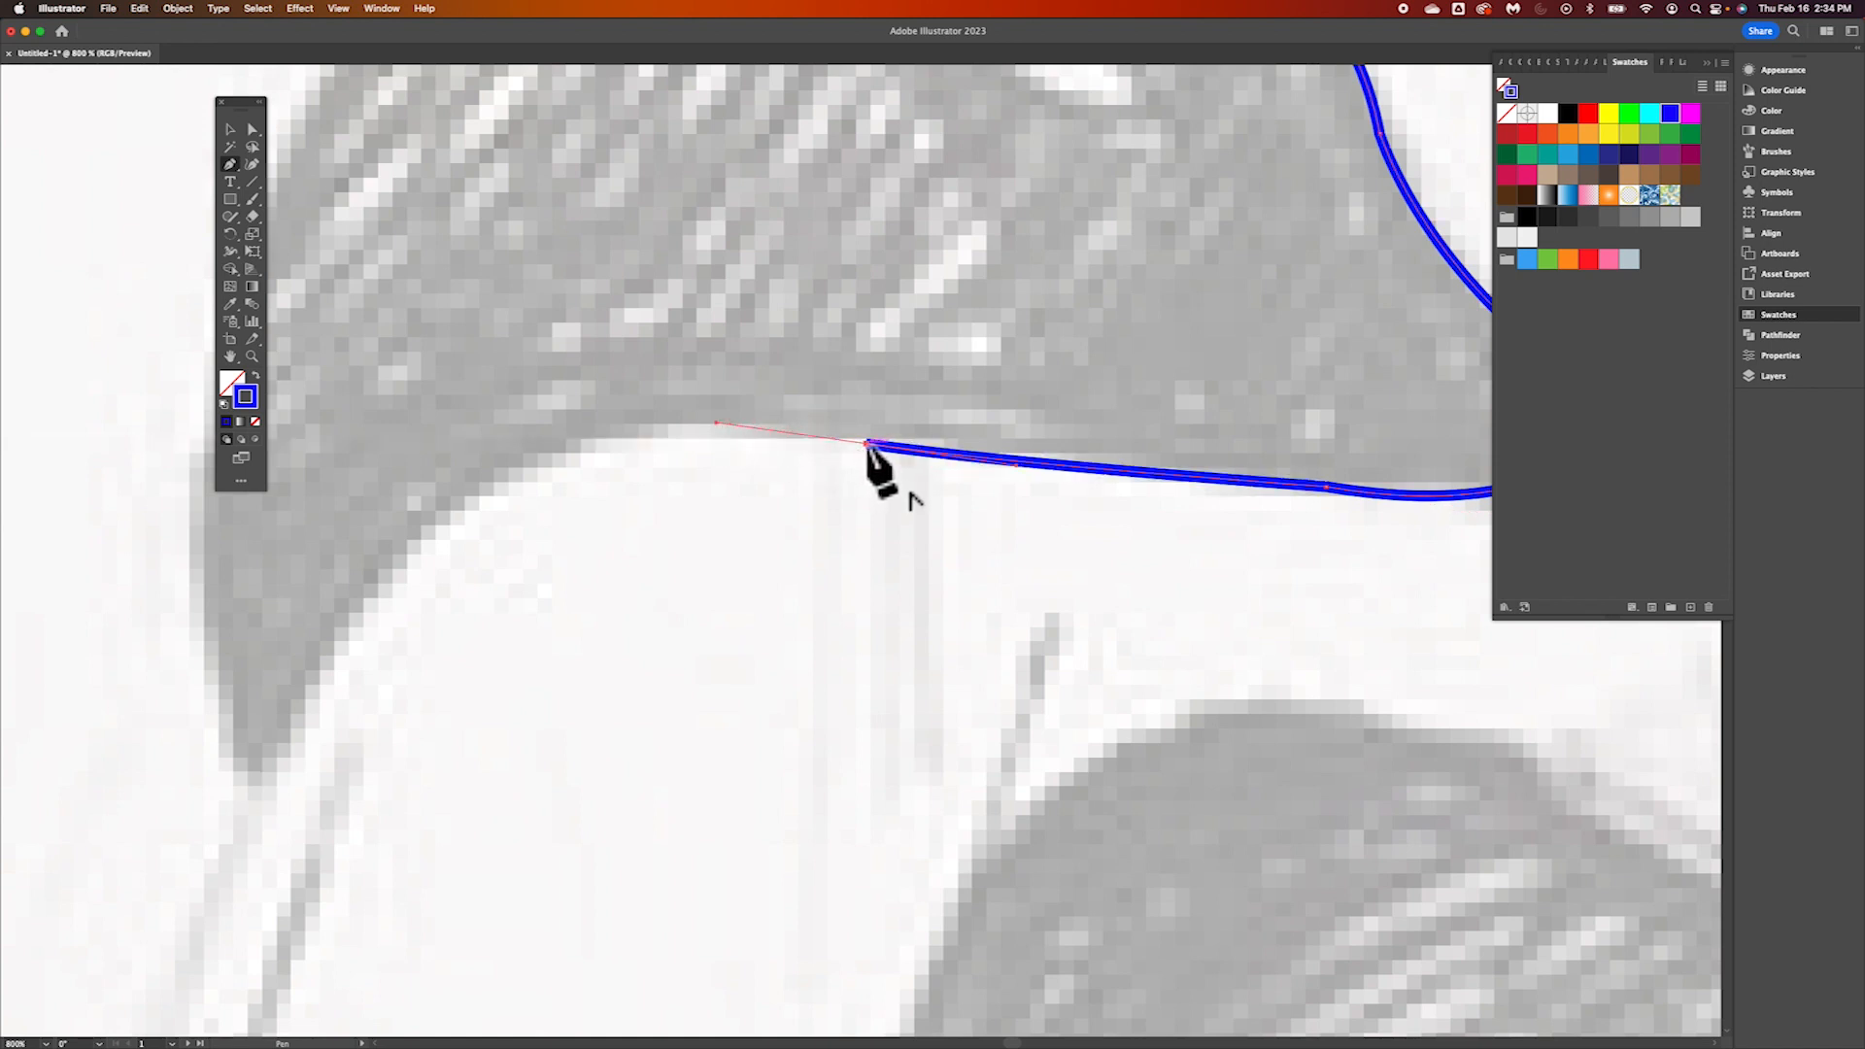
# Curve the head path from the jawline around the throat and down to the point at the back of the fox's jaw
pyautogui.click(866, 445)
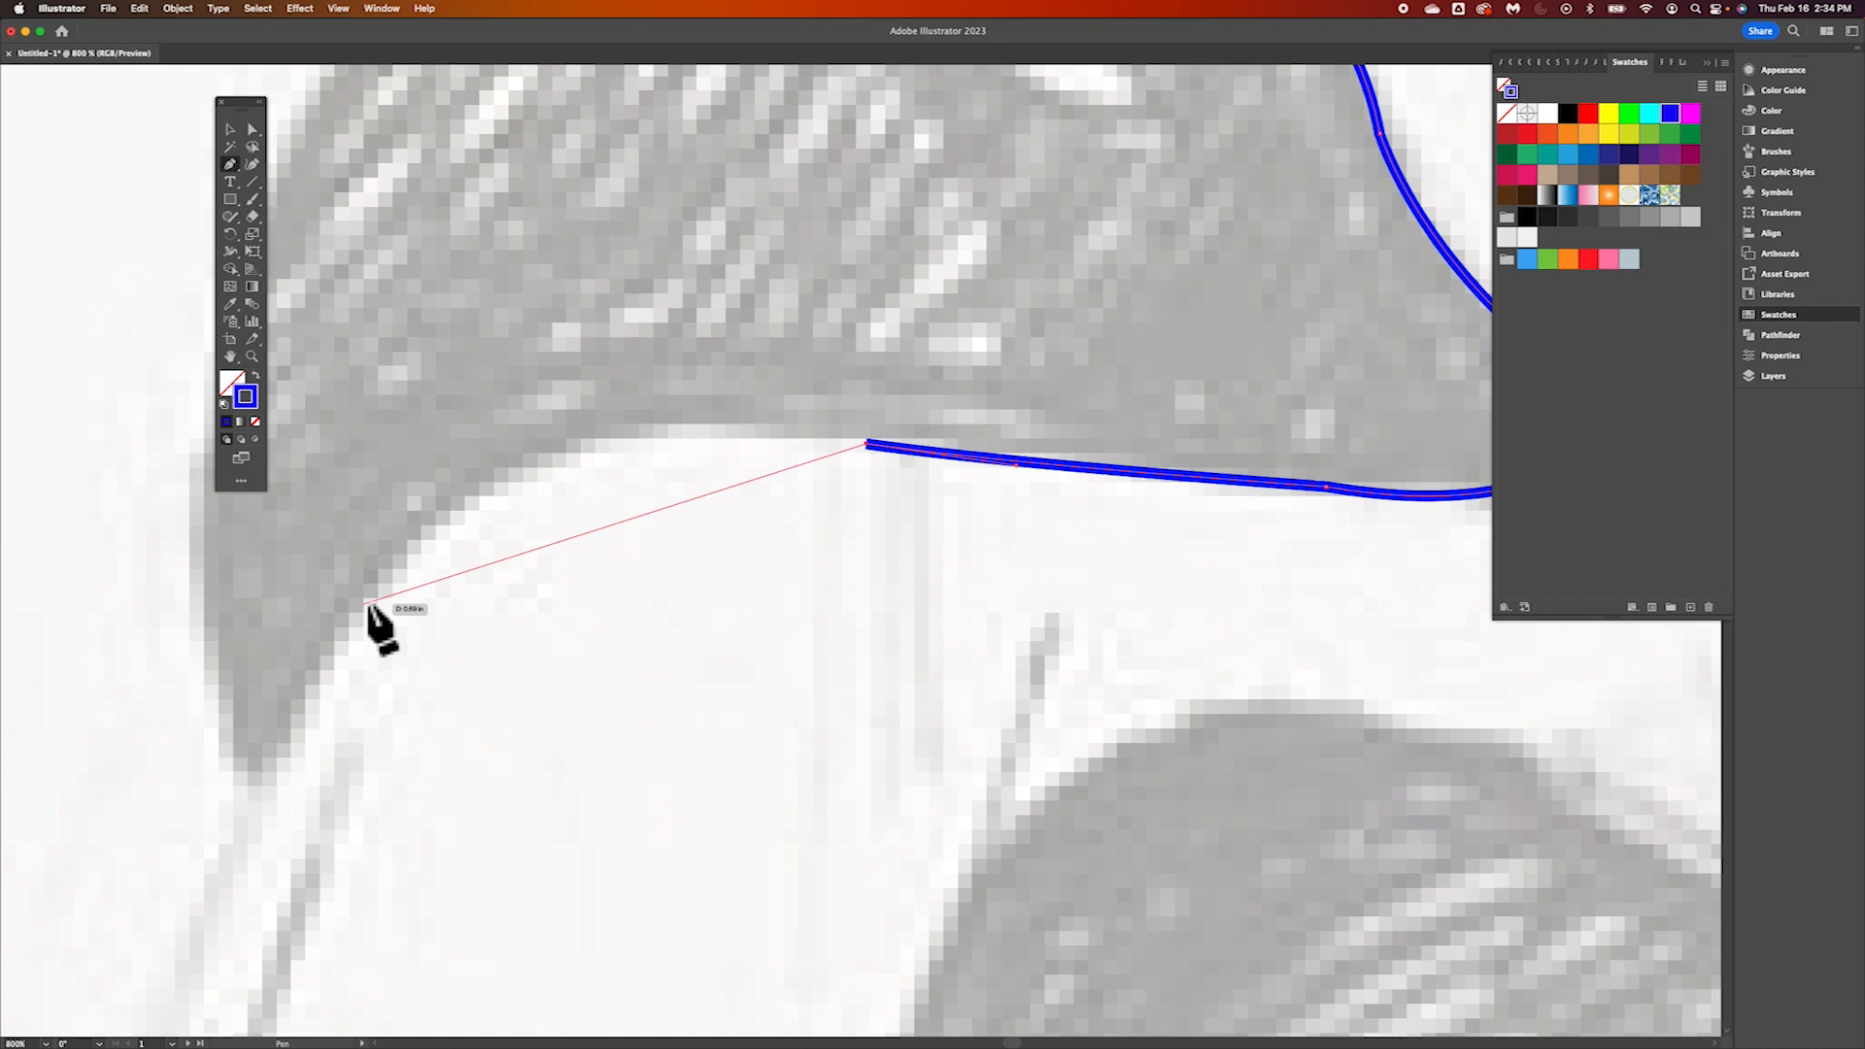
pyautogui.moveTo(365, 594); pyautogui.dragTo(206, 822)
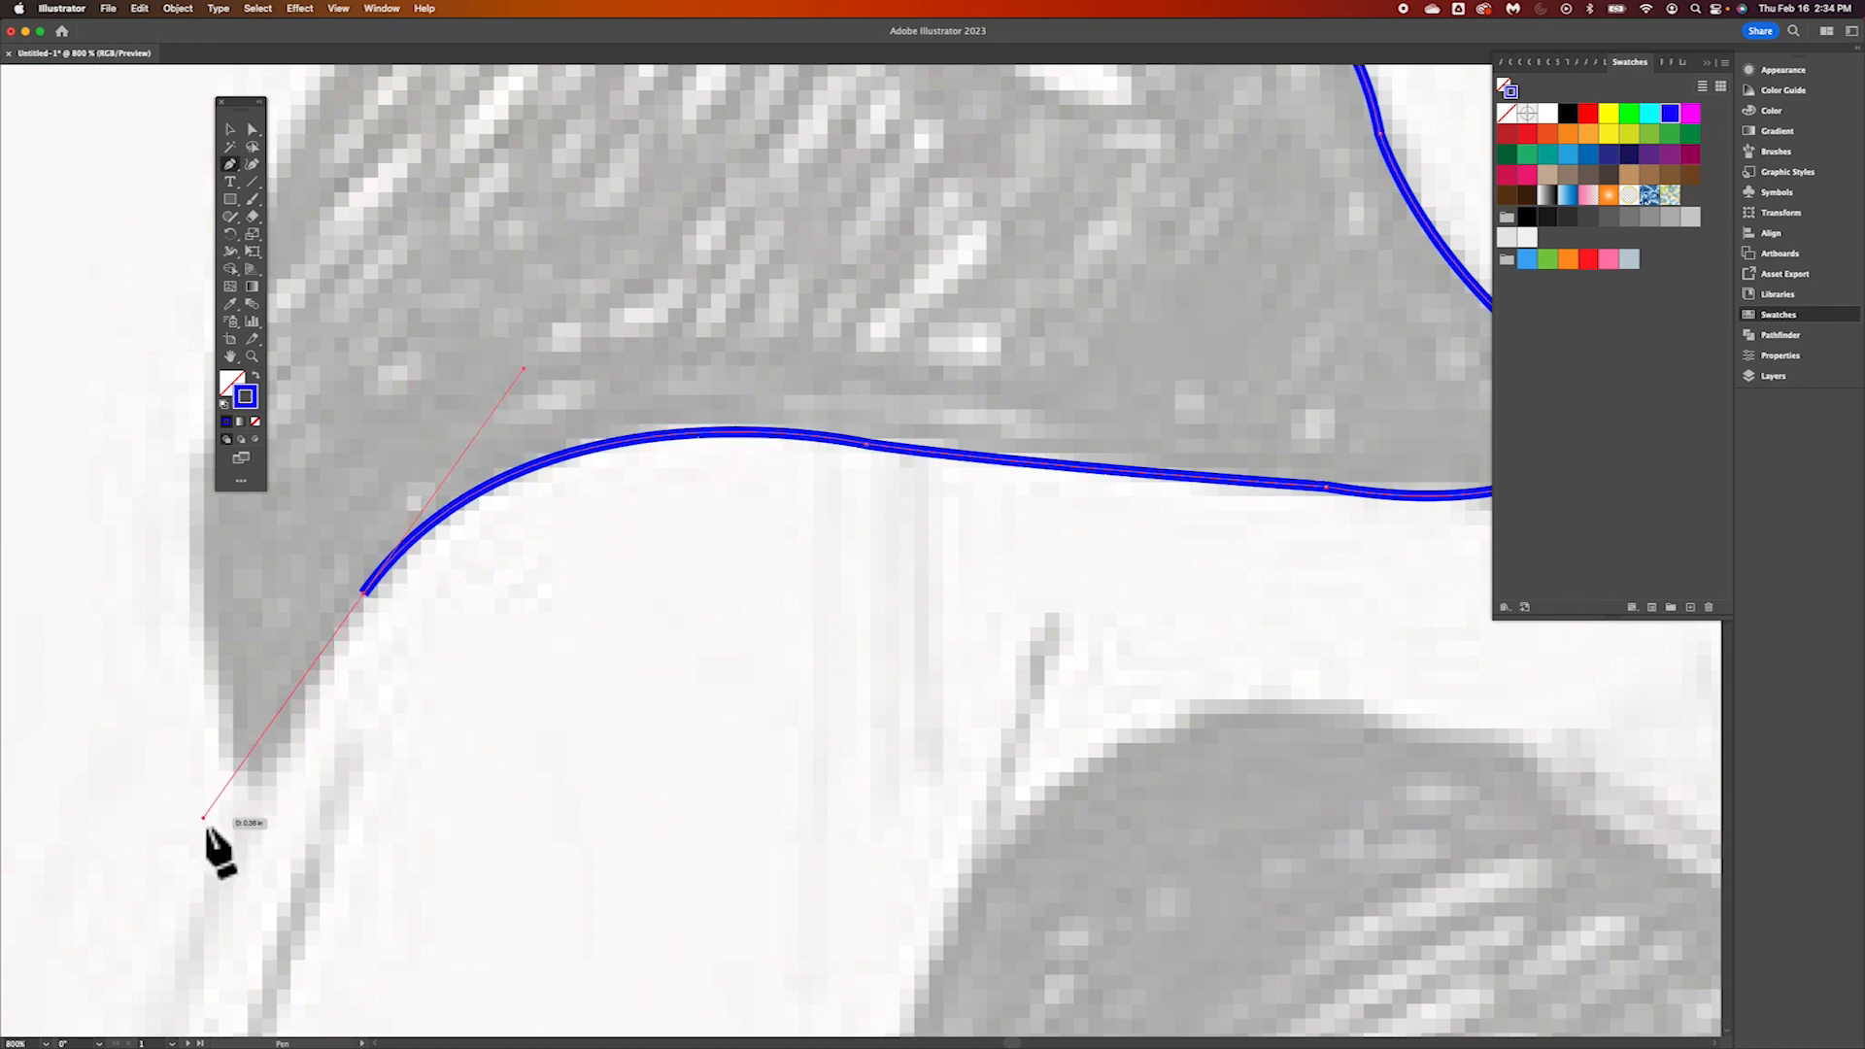
pyautogui.moveTo(365, 606); pyautogui.dragTo(257, 786)
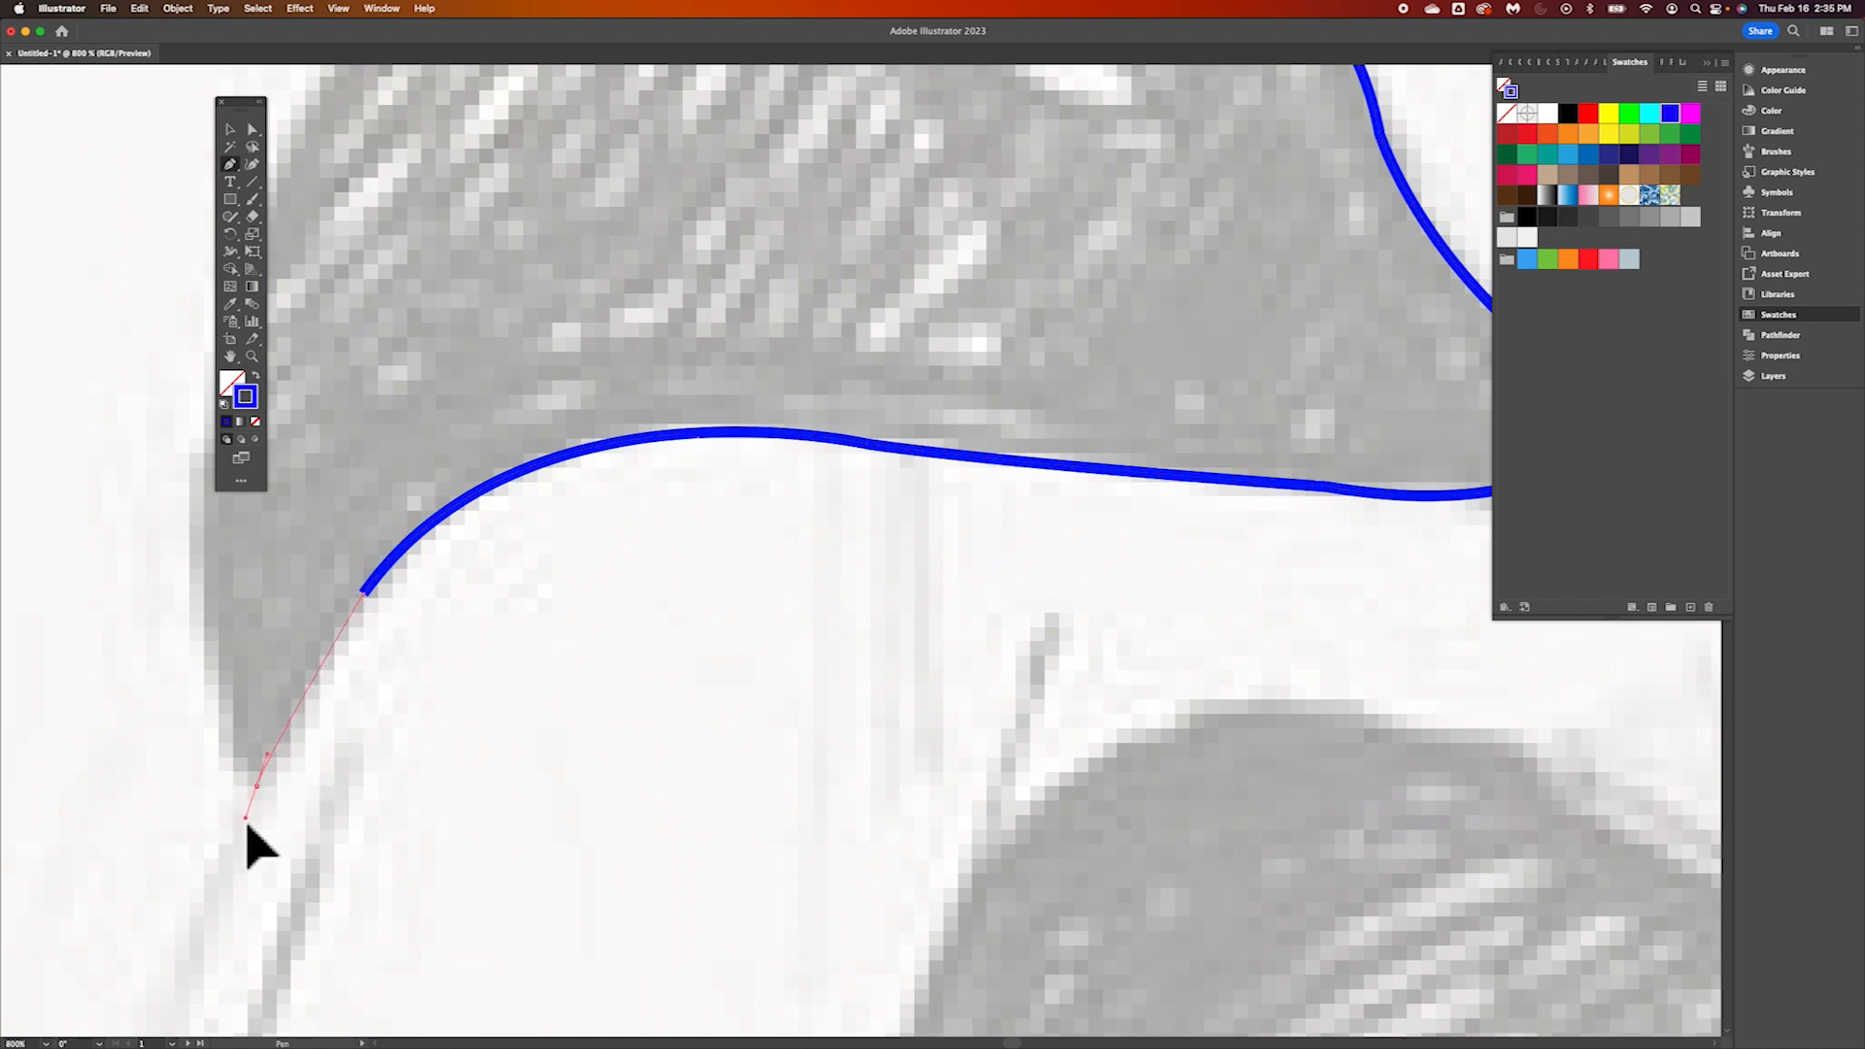
pyautogui.moveTo(246, 821); pyautogui.dragTo(247, 822)
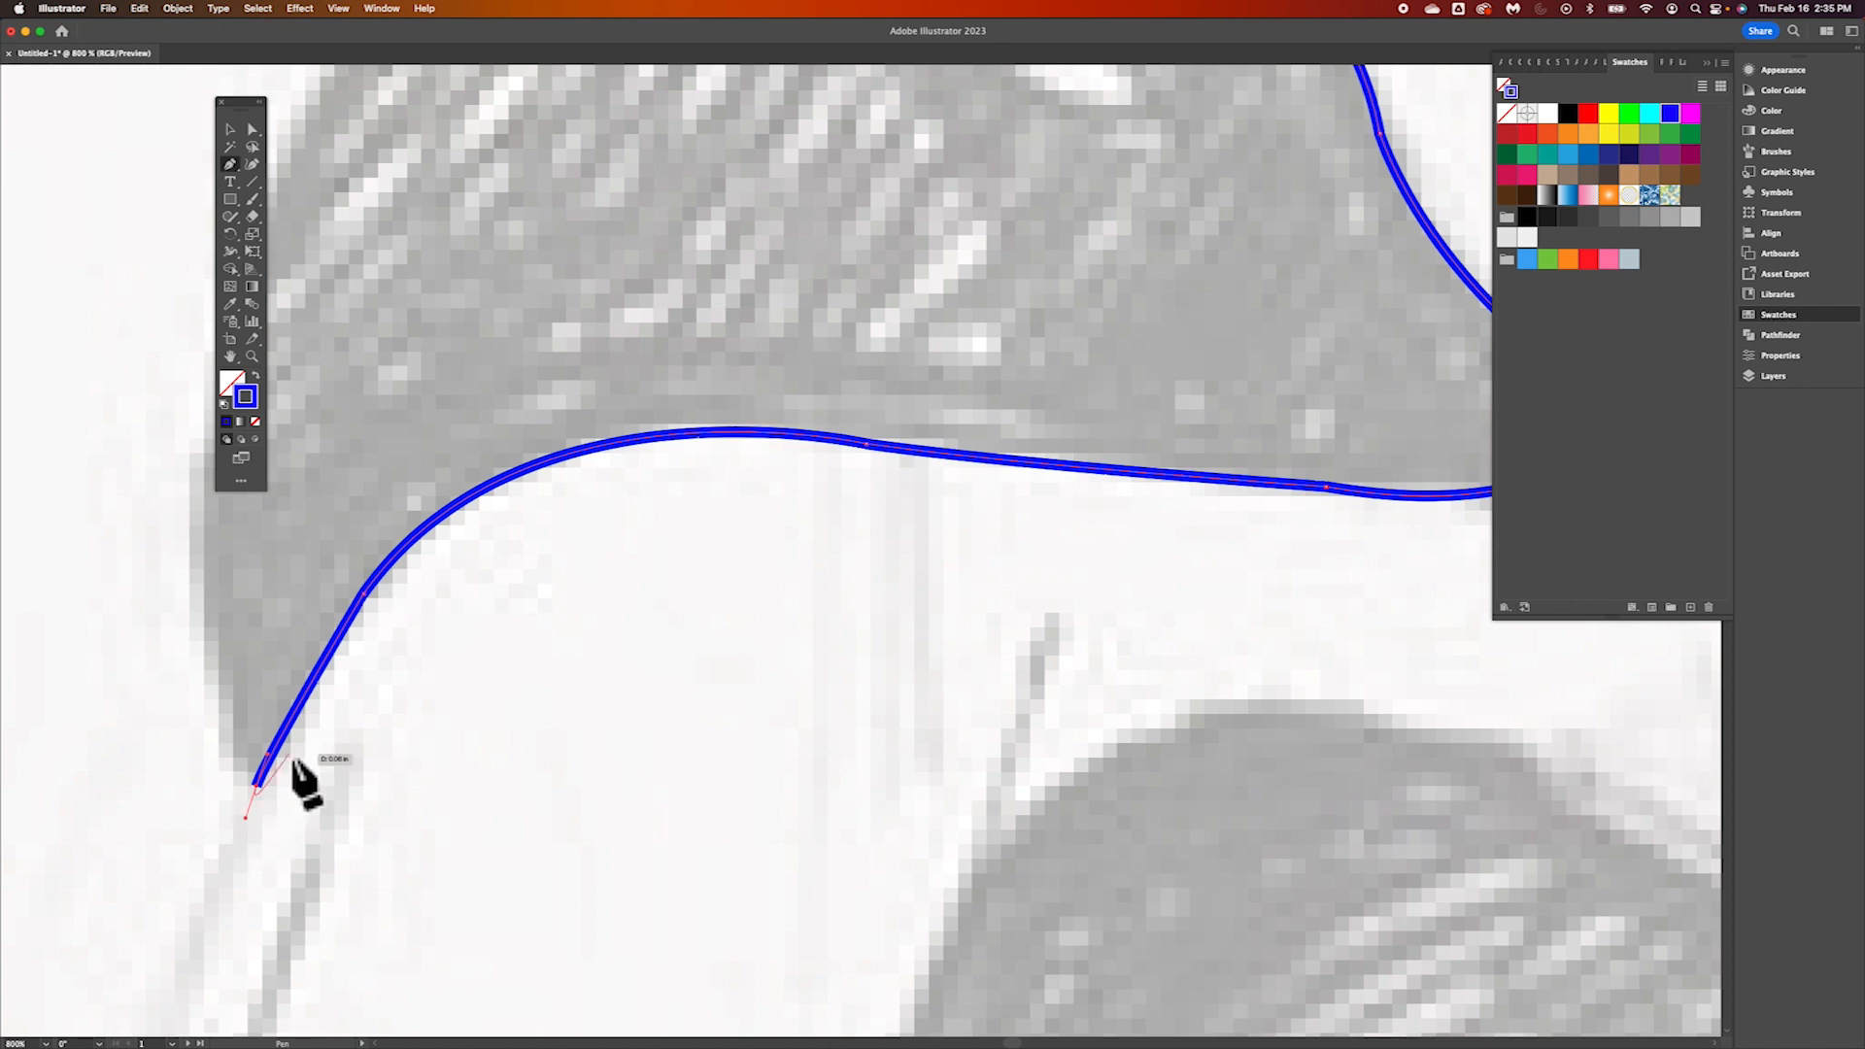
pyautogui.press('super+minus')
pyautogui.scroll(5, 491, 692)
pyautogui.hscroll(5, 491, 692)
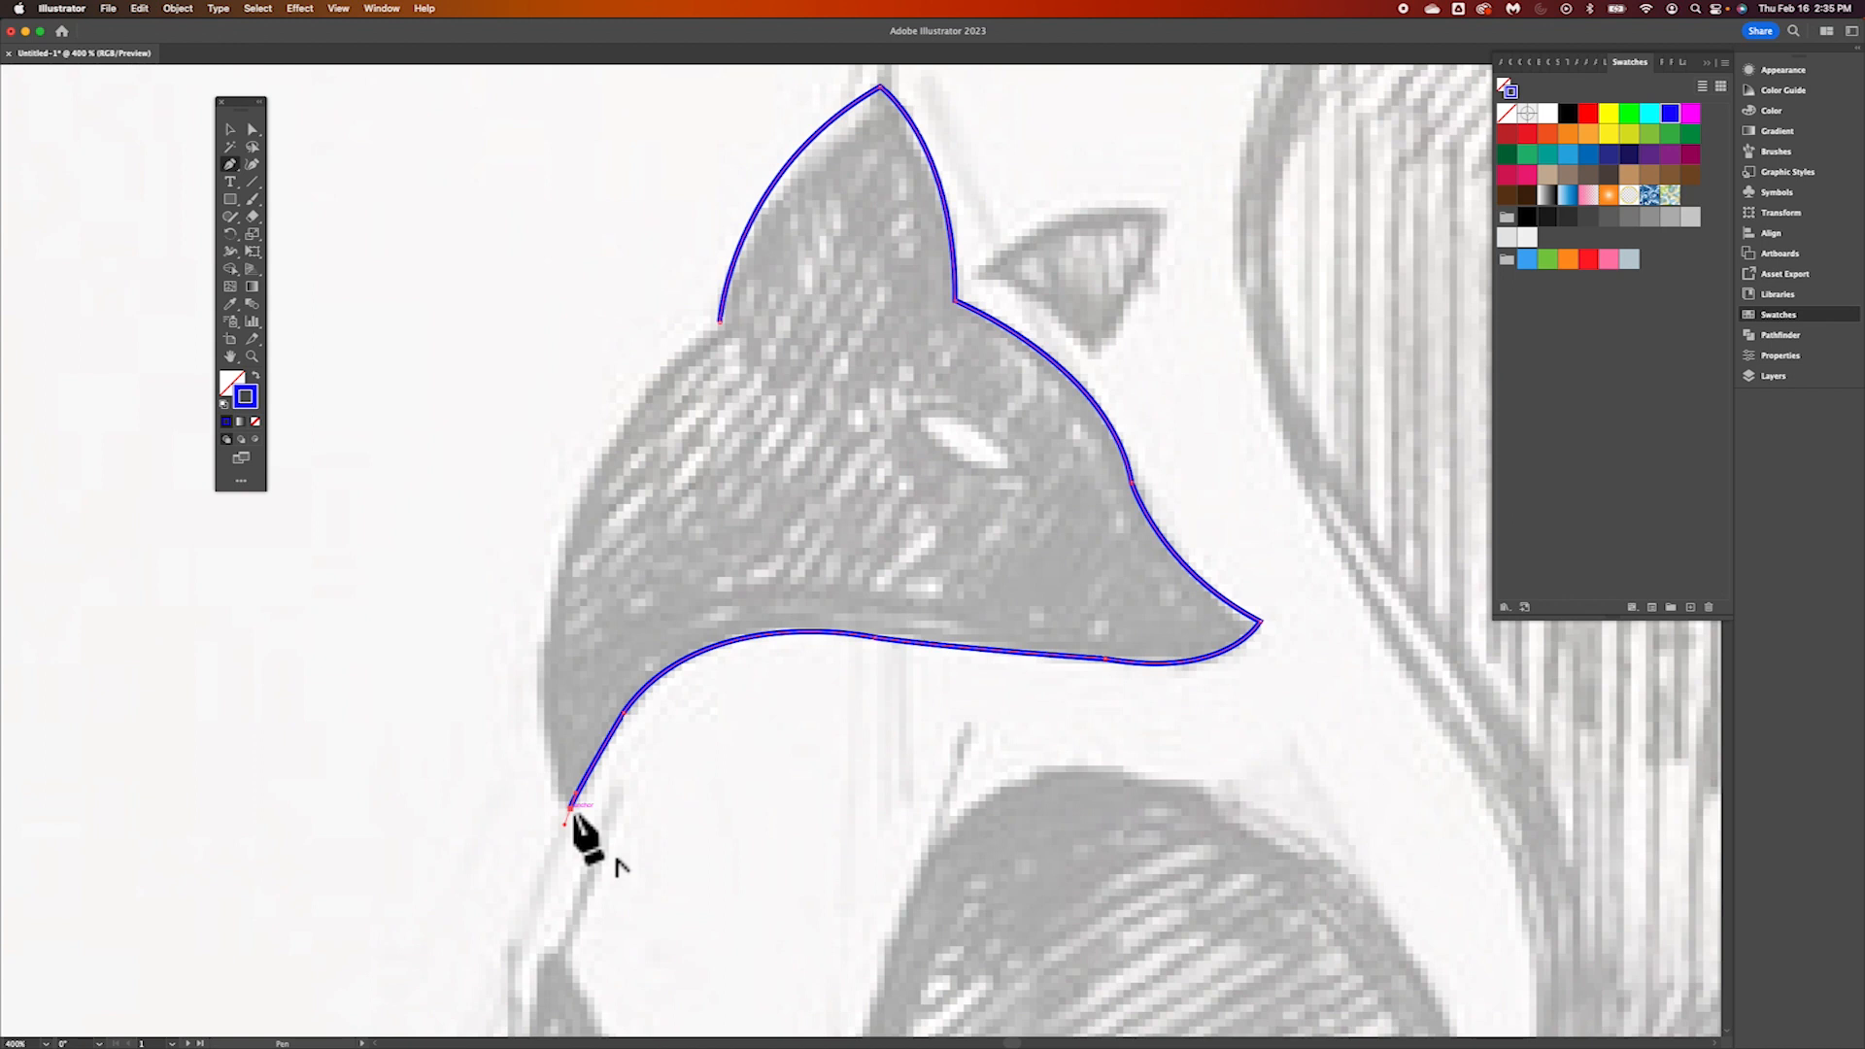
# Make a sharp corner at that lower point, trace up the back of the head, and close the path at the ear's base
pyautogui.click(570, 805)
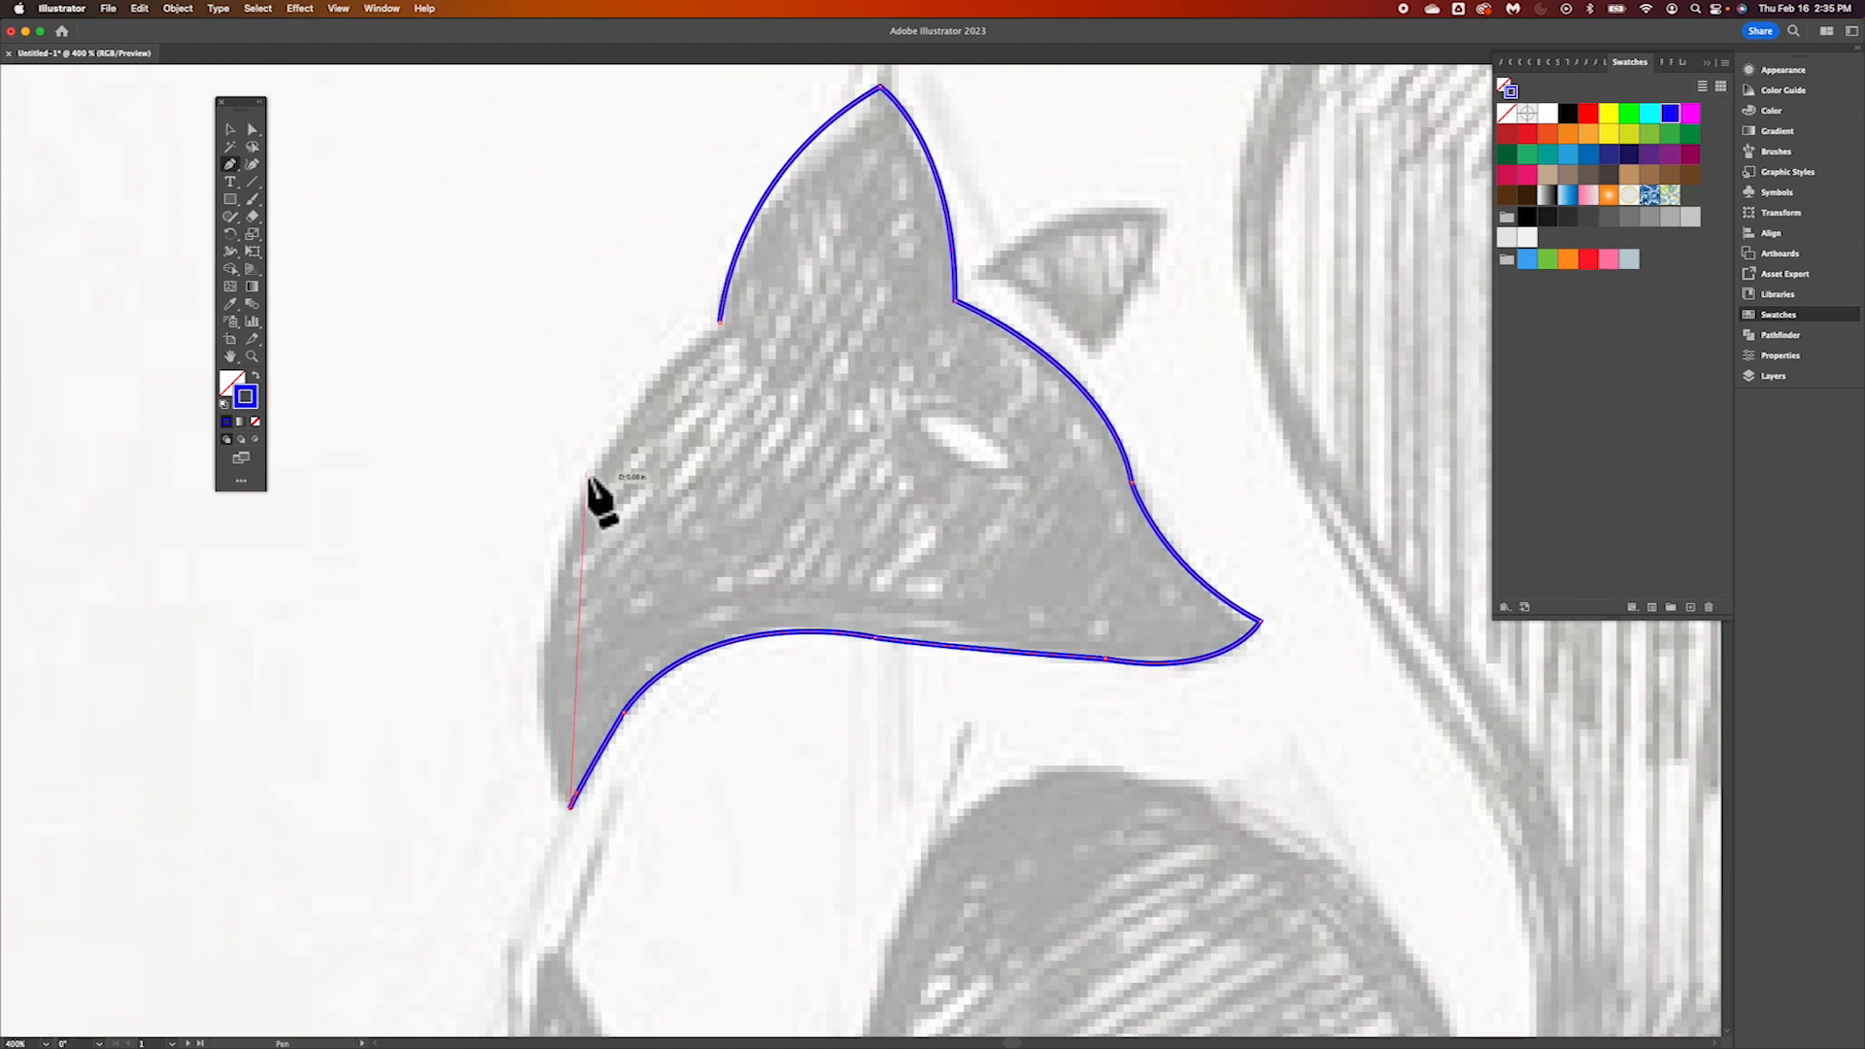
pyautogui.moveTo(586, 473); pyautogui.dragTo(666, 247)
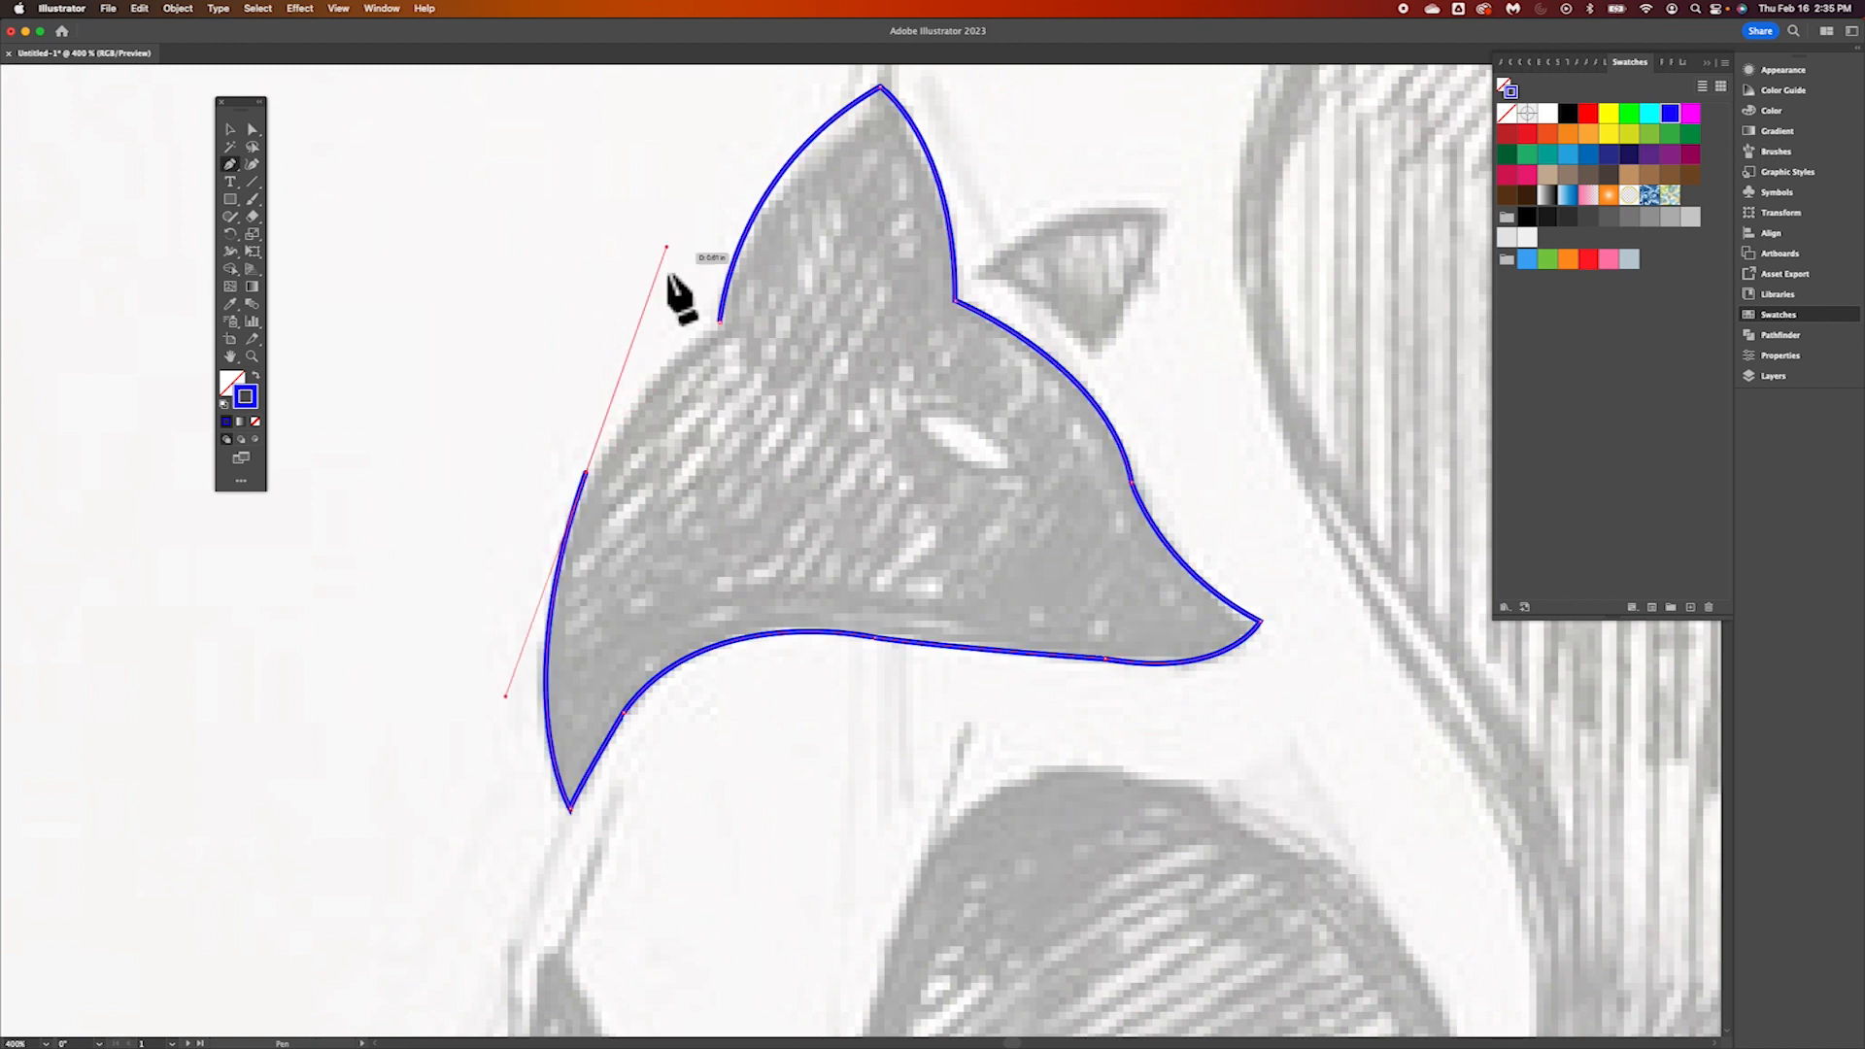
pyautogui.click(587, 473)
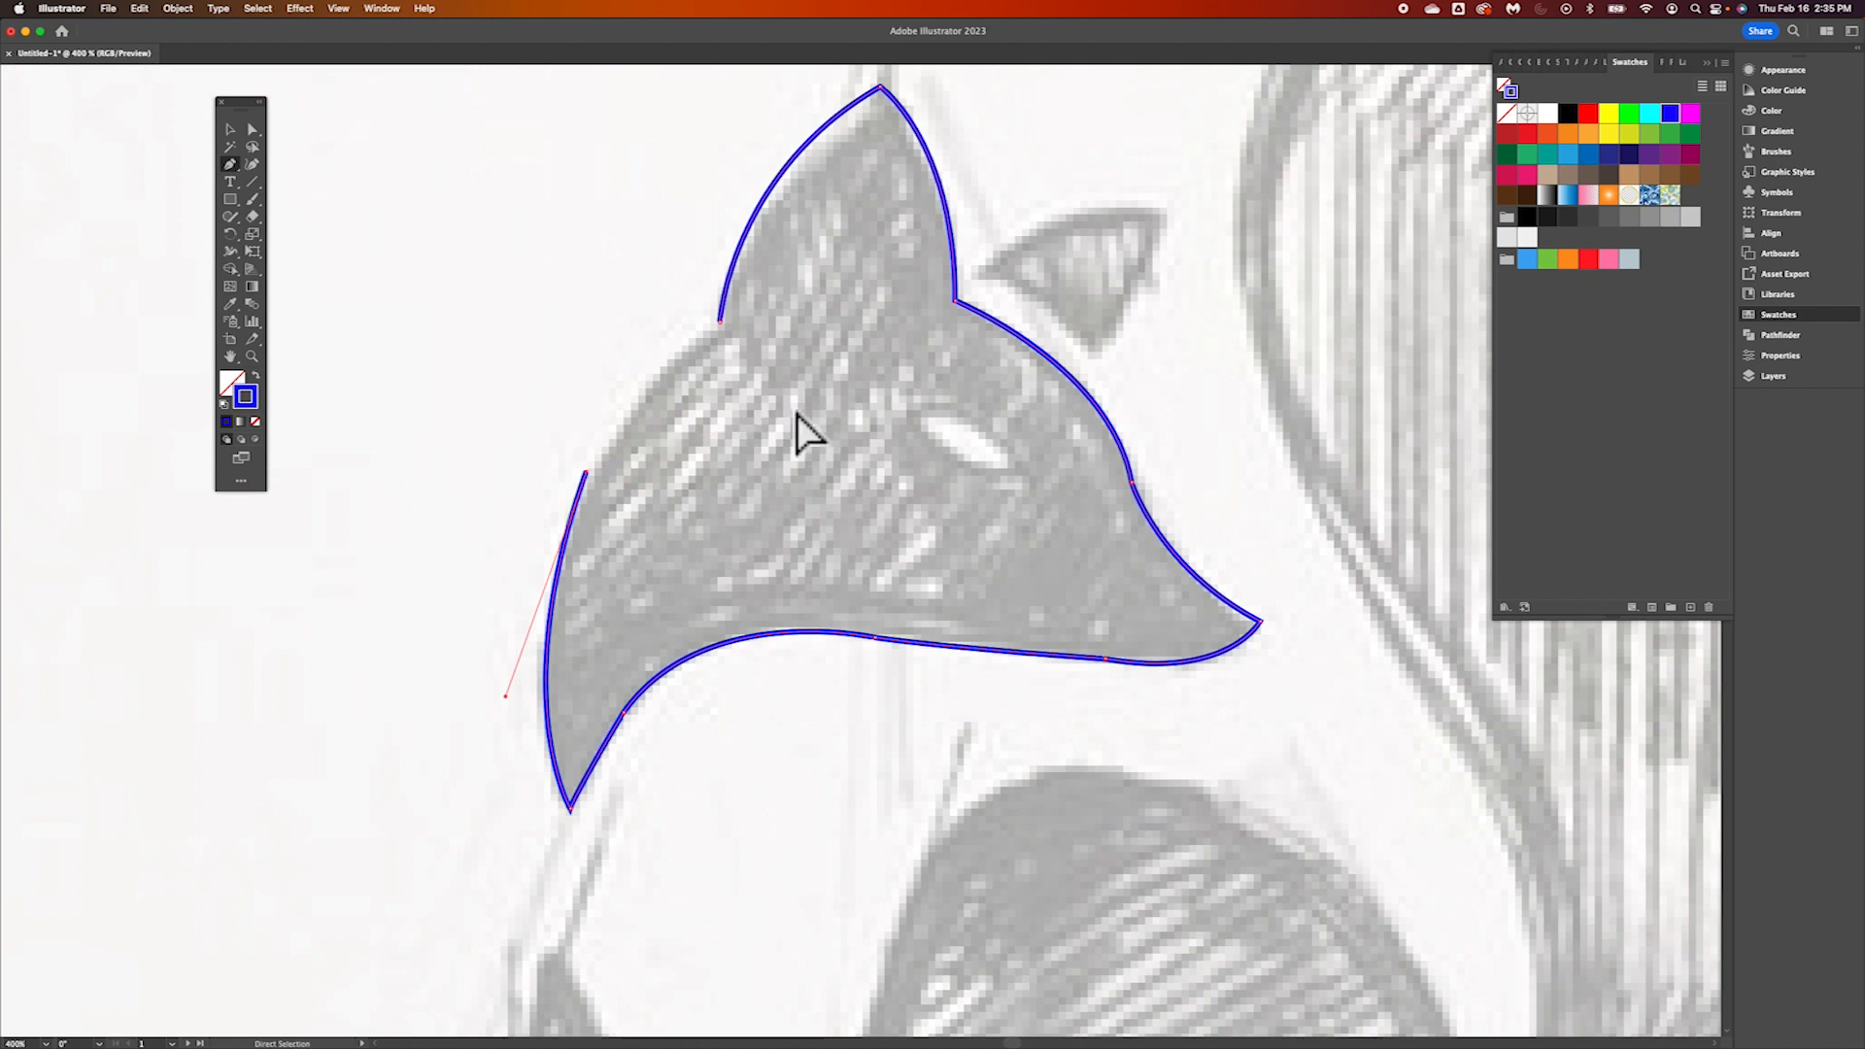
pyautogui.press('super+plus')
pyautogui.hscroll(5, 1023, 473)
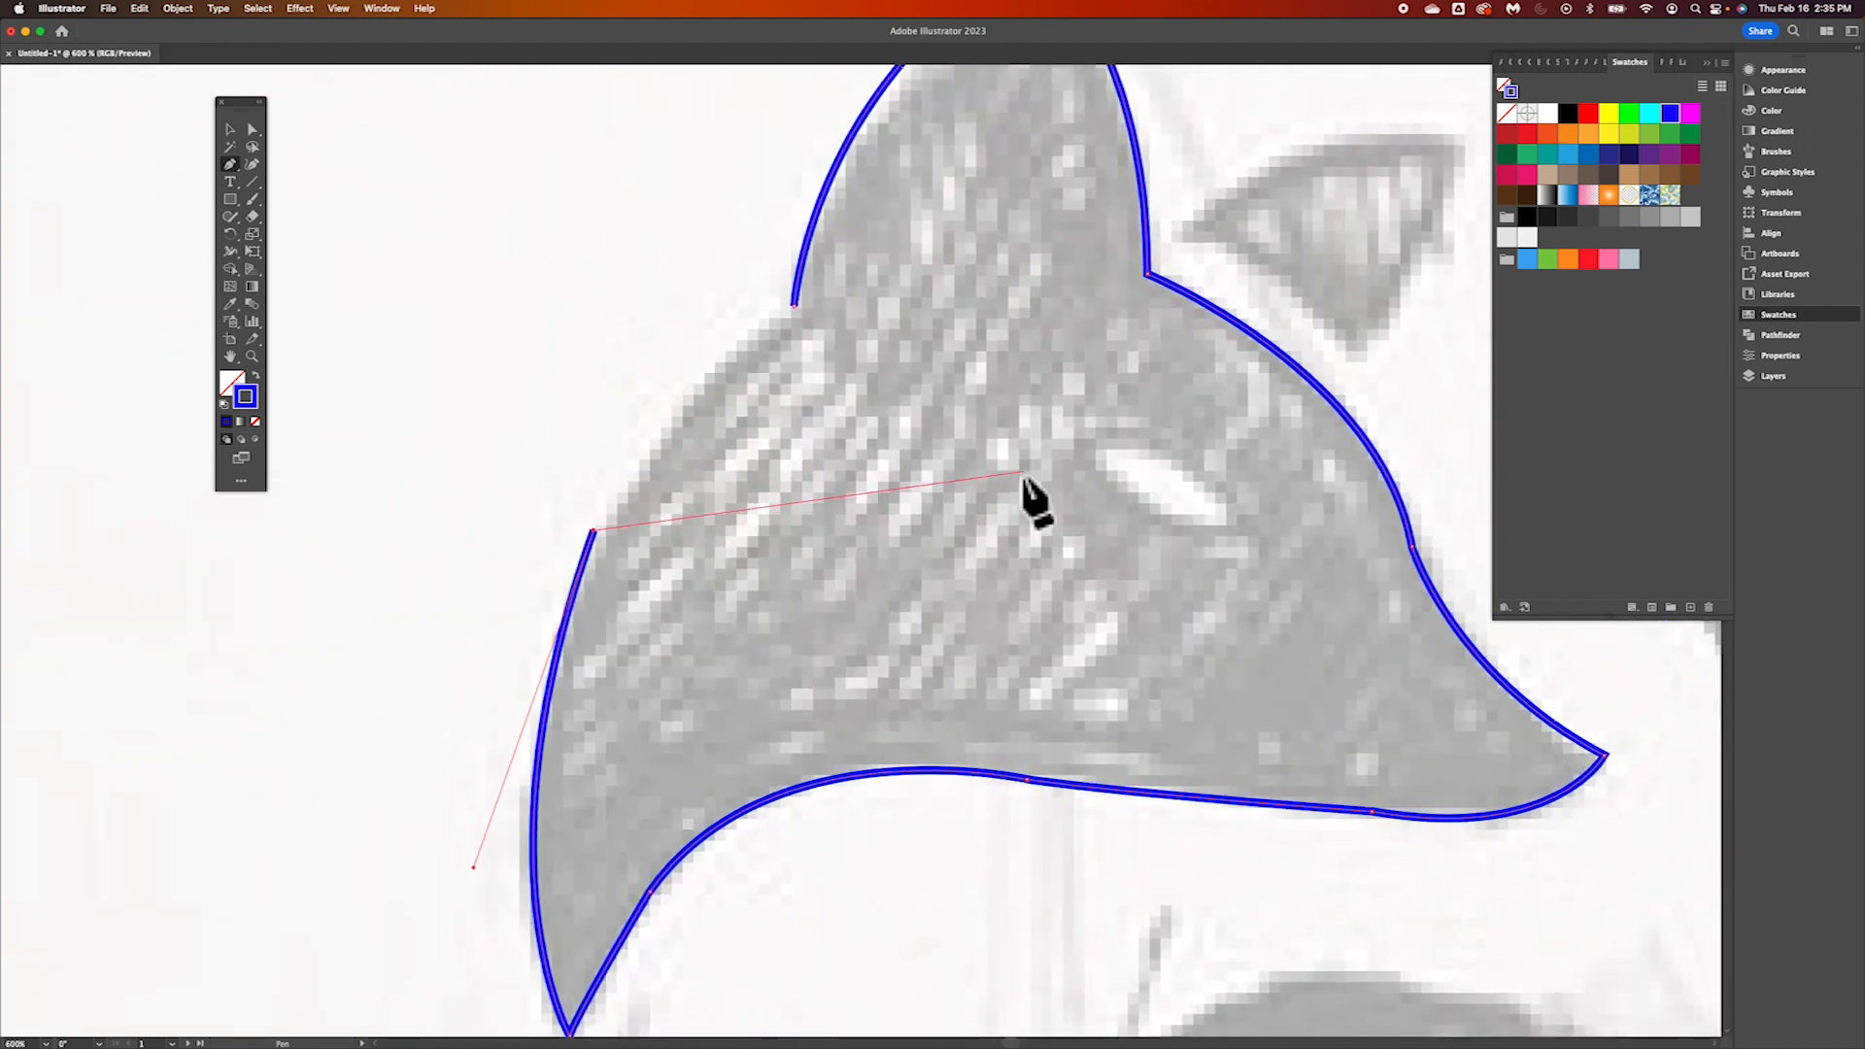
pyautogui.scroll(3, 1023, 473)
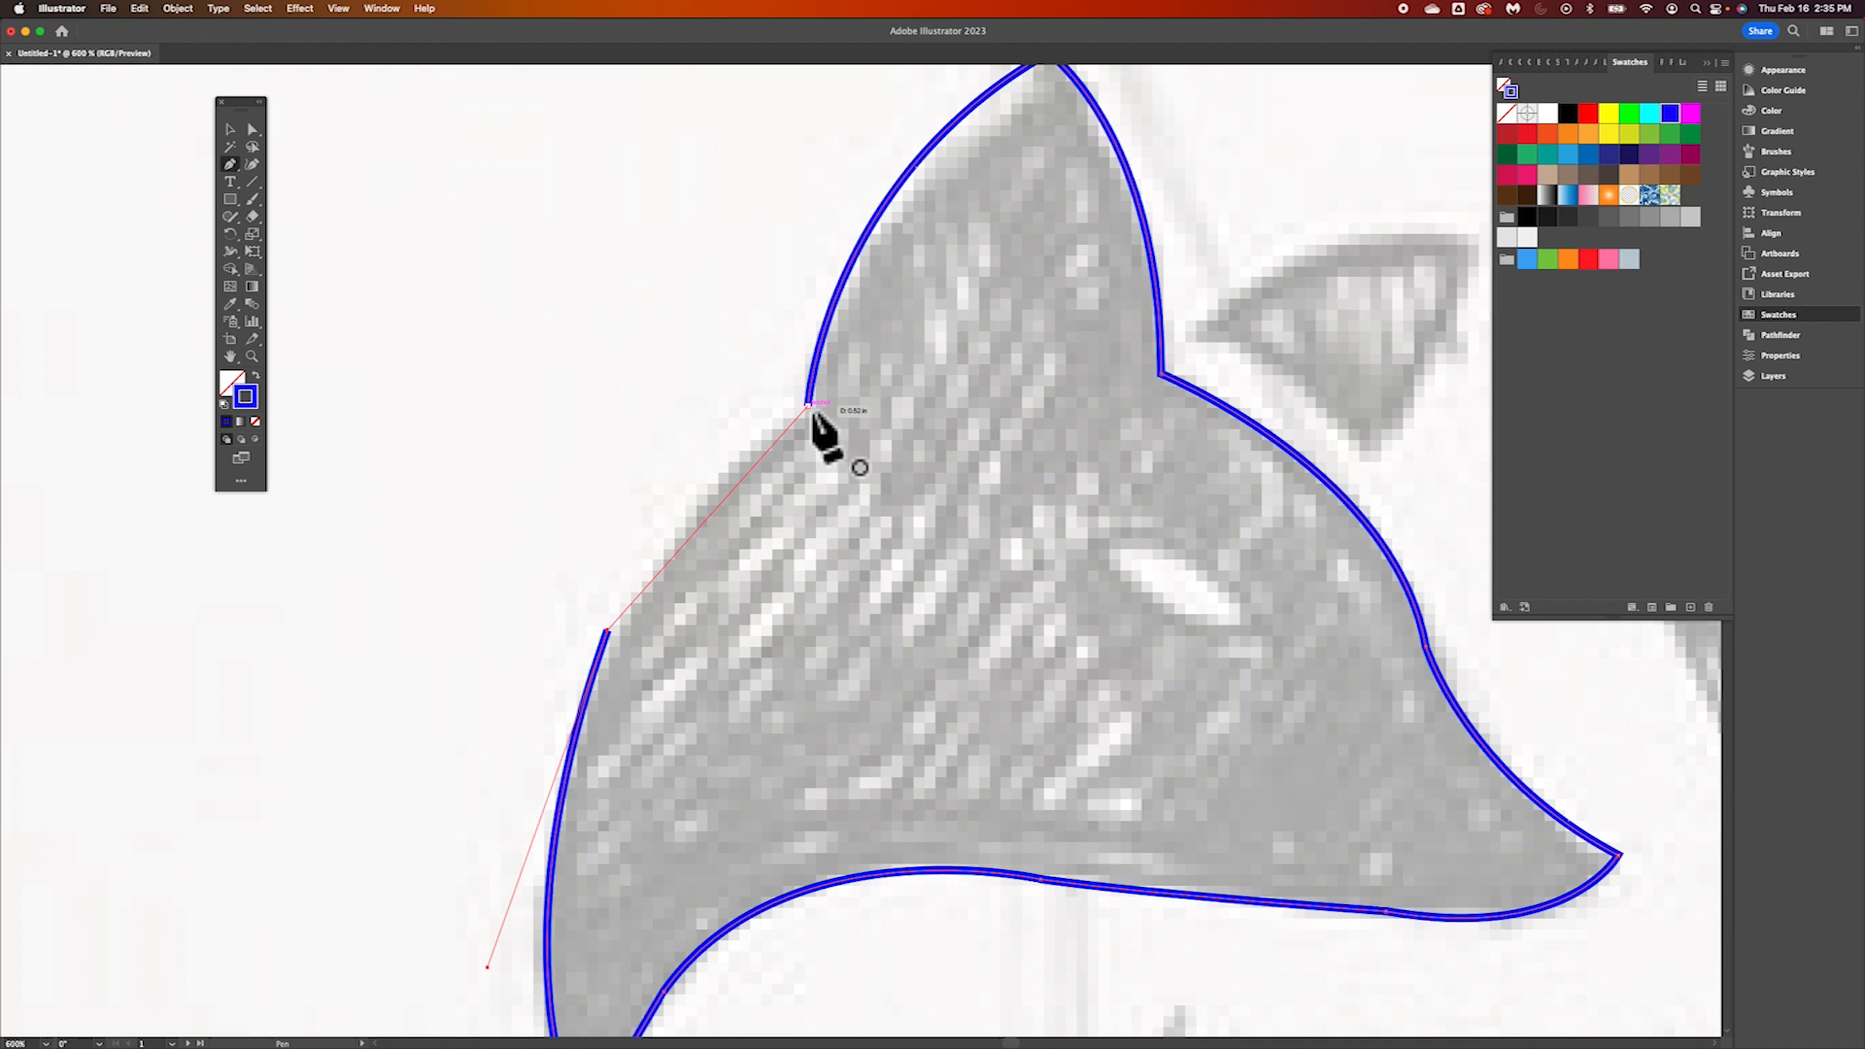
pyautogui.moveTo(808, 406)
pyautogui.mouseDown()
pyautogui.moveTo(1011, 312)
pyautogui.moveTo(973, 297)
pyautogui.moveTo(928, 353)
pyautogui.mouseUp()
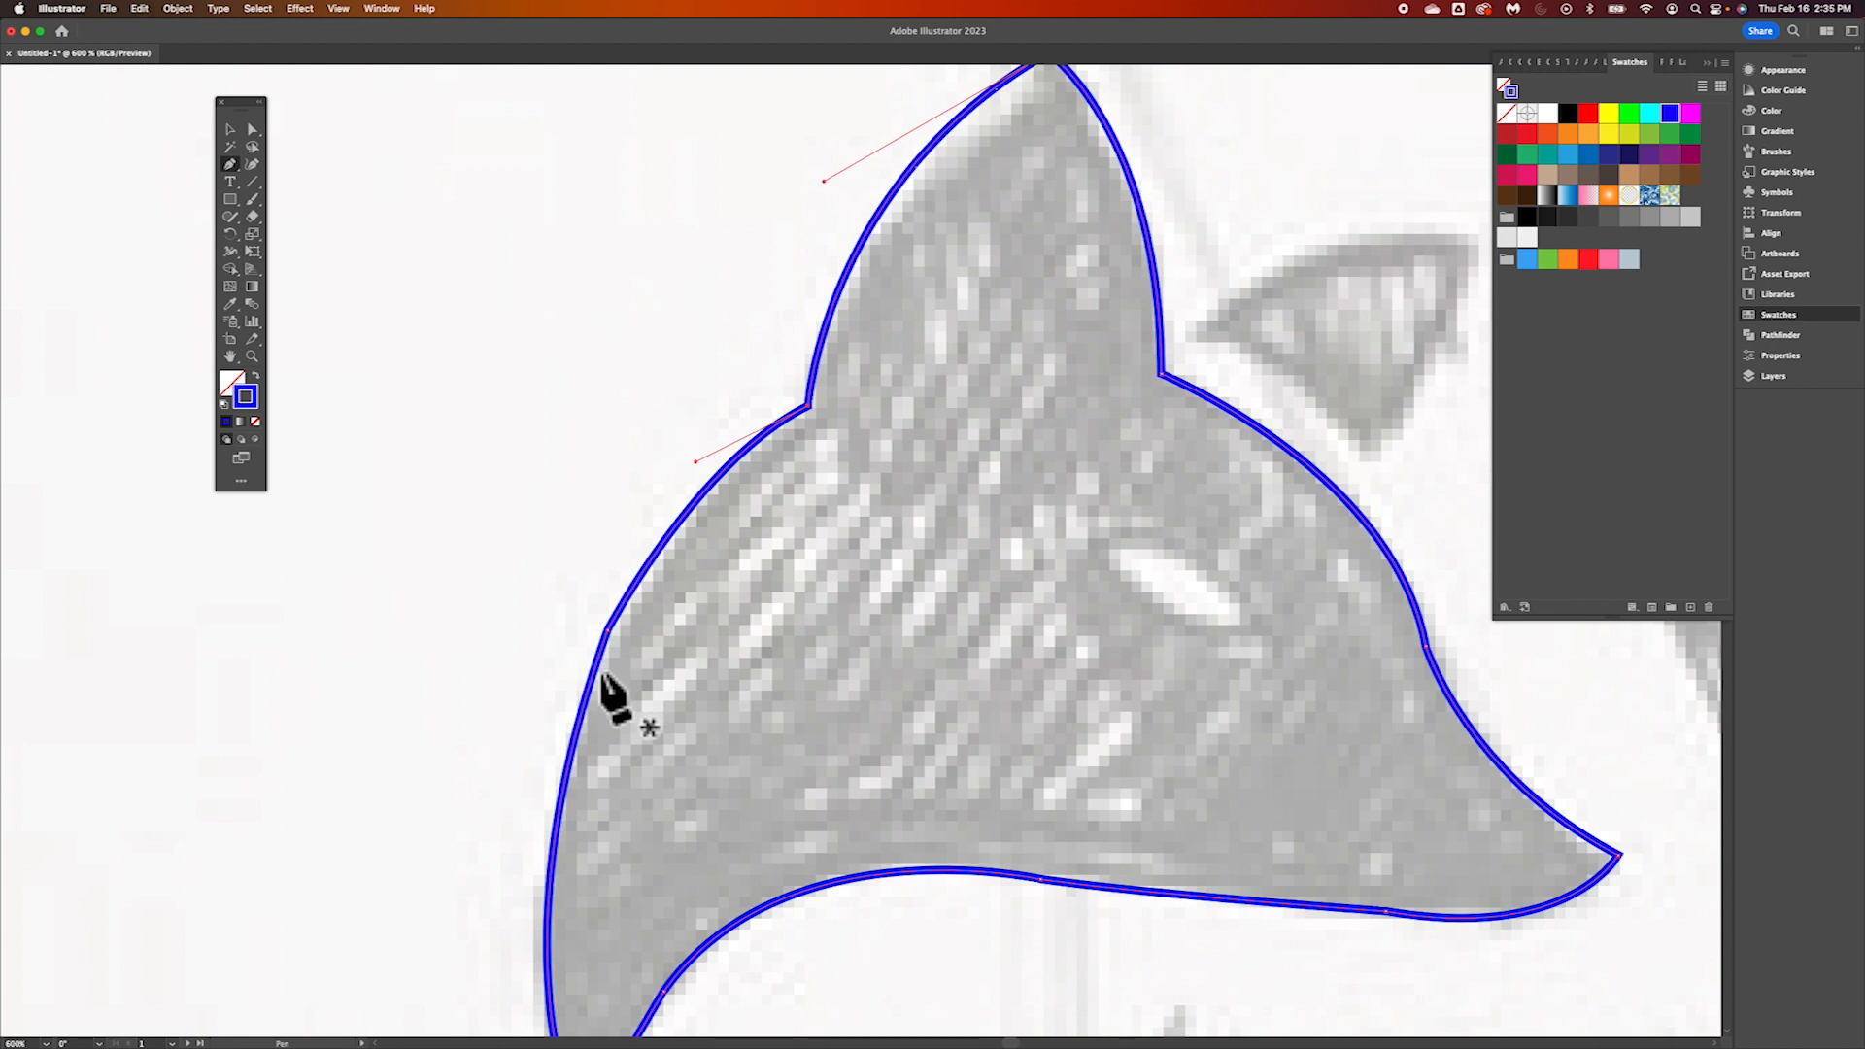
# Smooth the curve along the back of the head by adjusting its anchor handles with the Direct Selection tool
pyautogui.scroll(-2, 867, 548)
pyautogui.scroll(5, 867, 549)
pyautogui.hscroll(5, 868, 549)
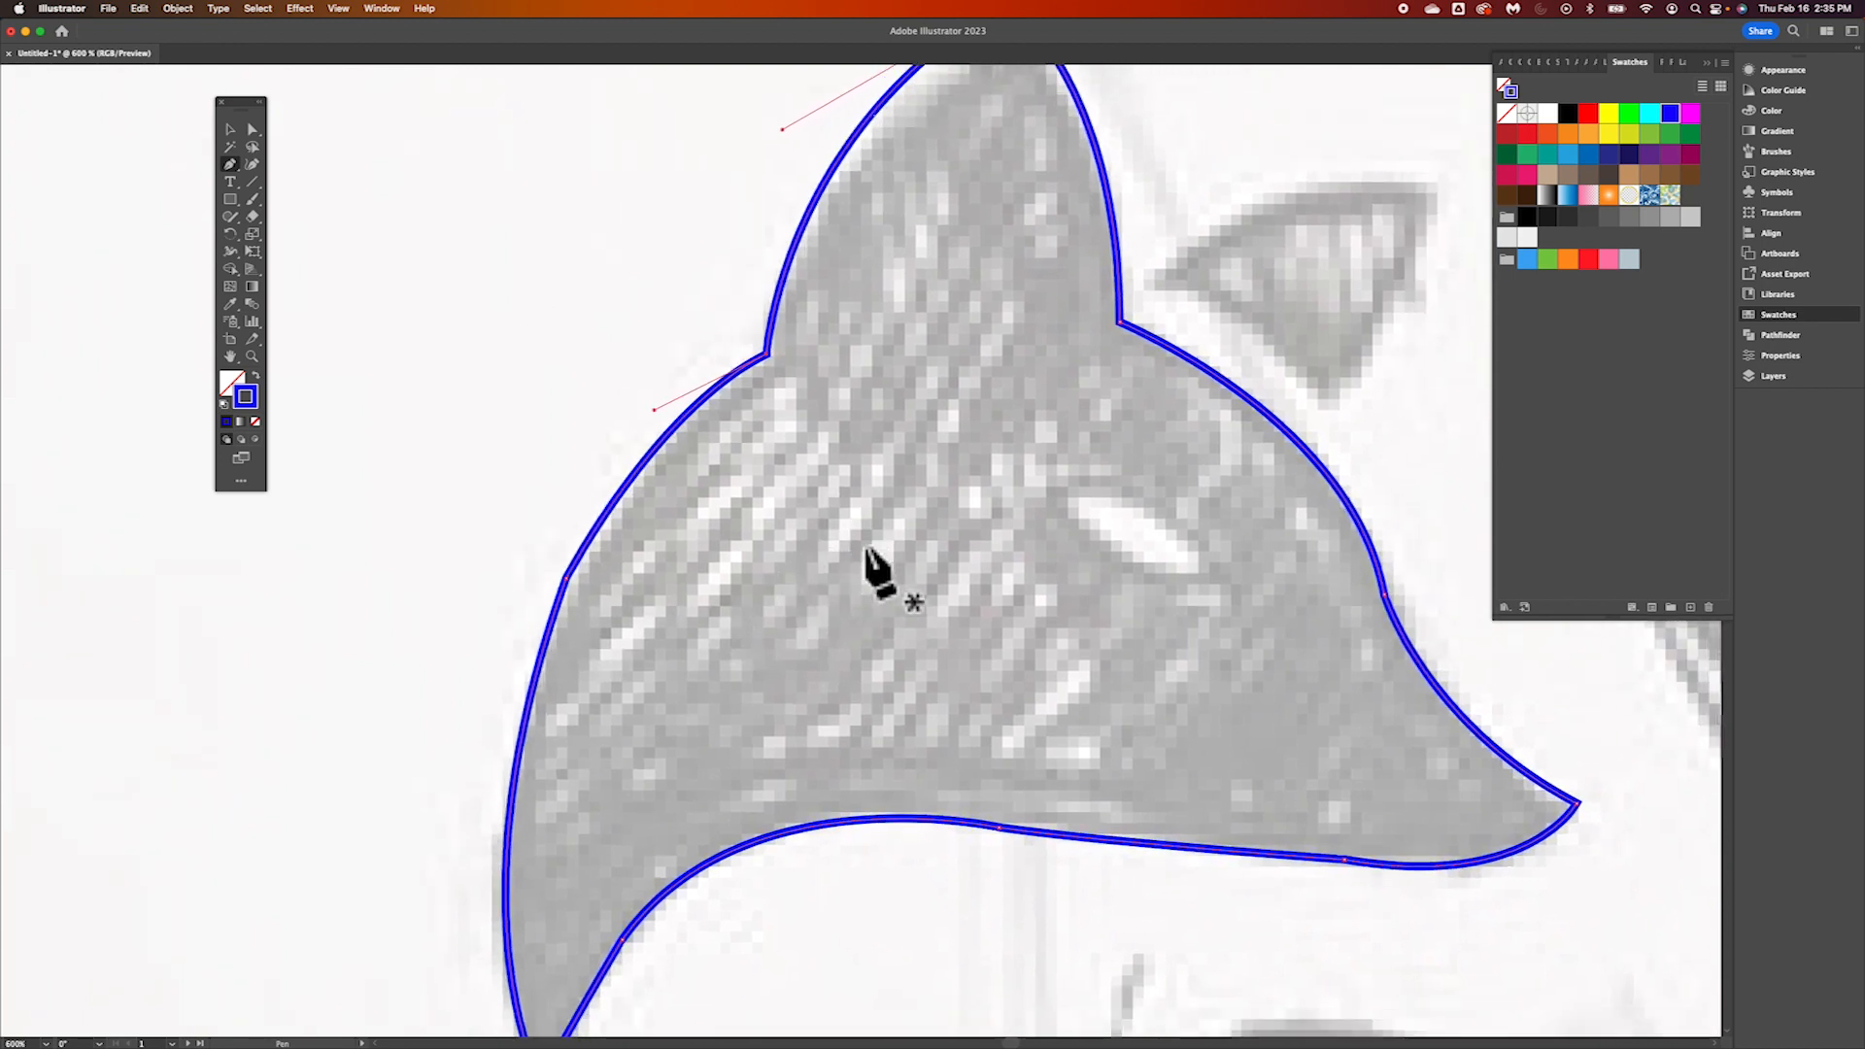
pyautogui.scroll(-1, 867, 549)
pyautogui.hscroll(-1, 867, 549)
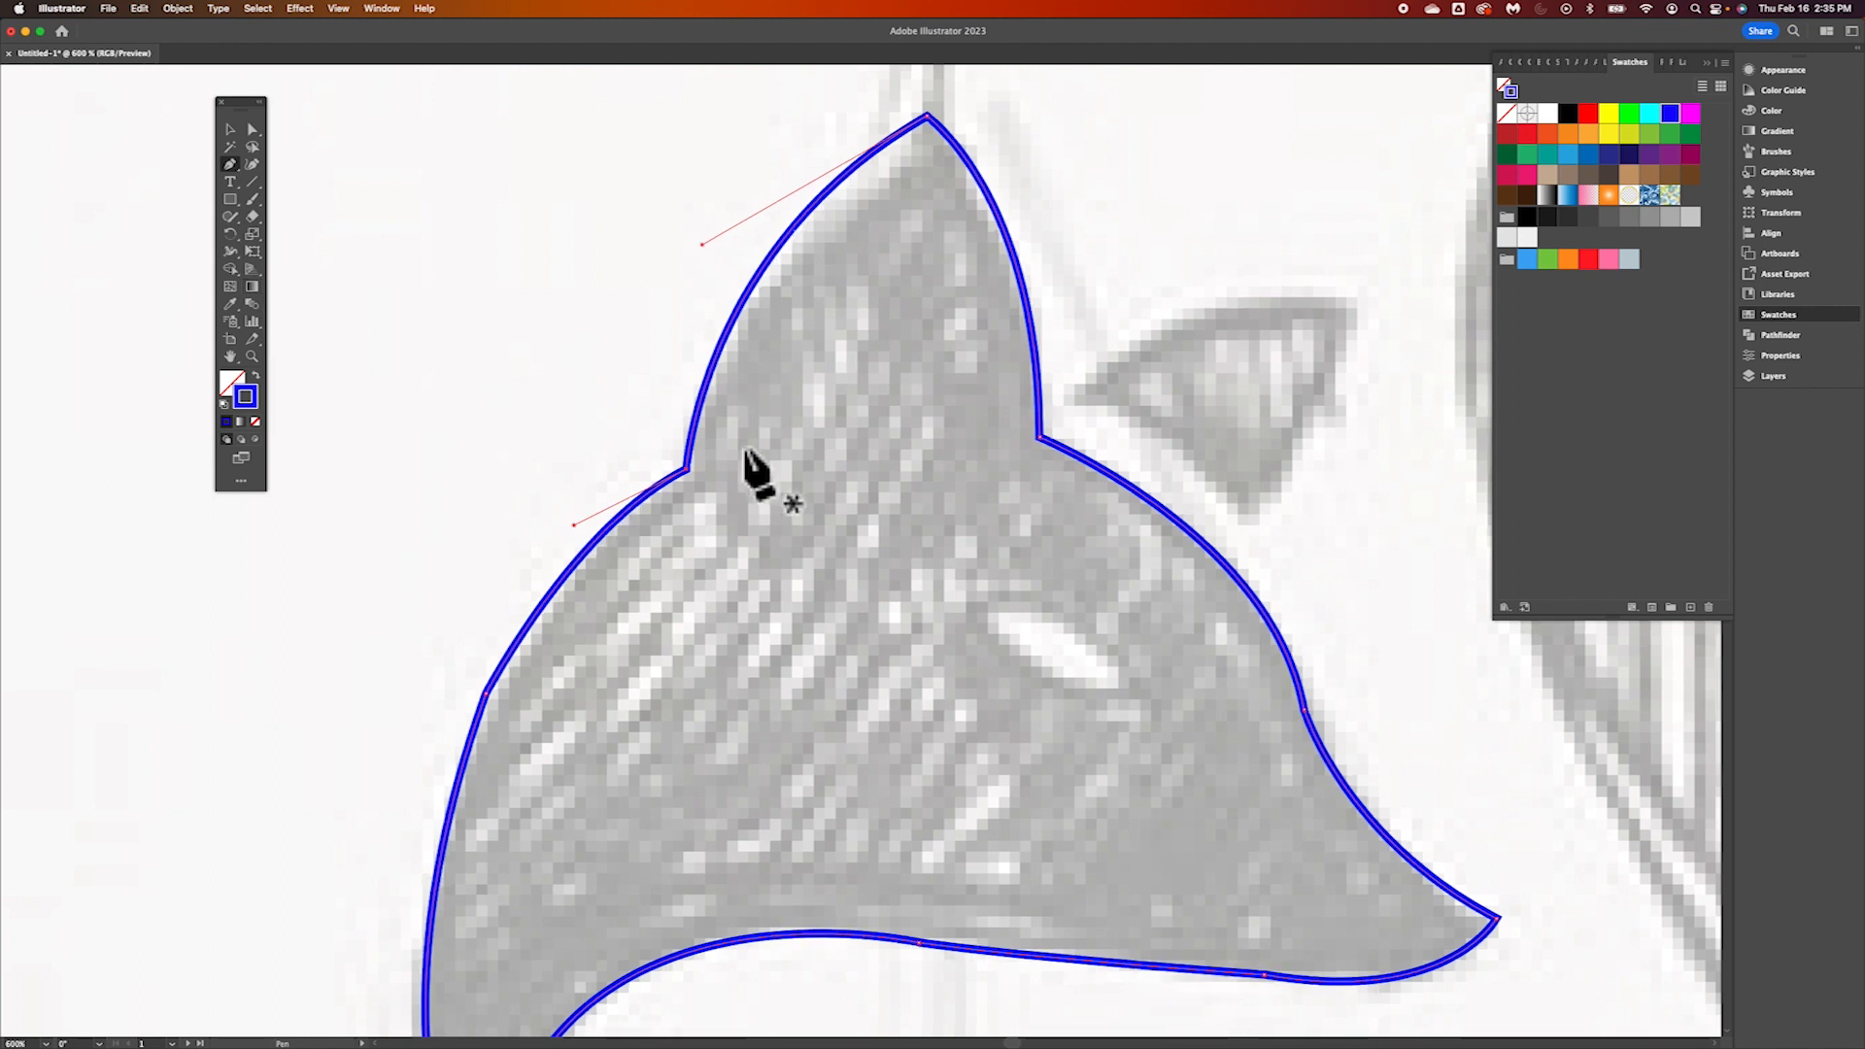
pyautogui.scroll(-5, 750, 464)
pyautogui.scroll(2, 749, 464)
pyautogui.hscroll(-3, 746, 451)
pyautogui.scroll(-1, 746, 451)
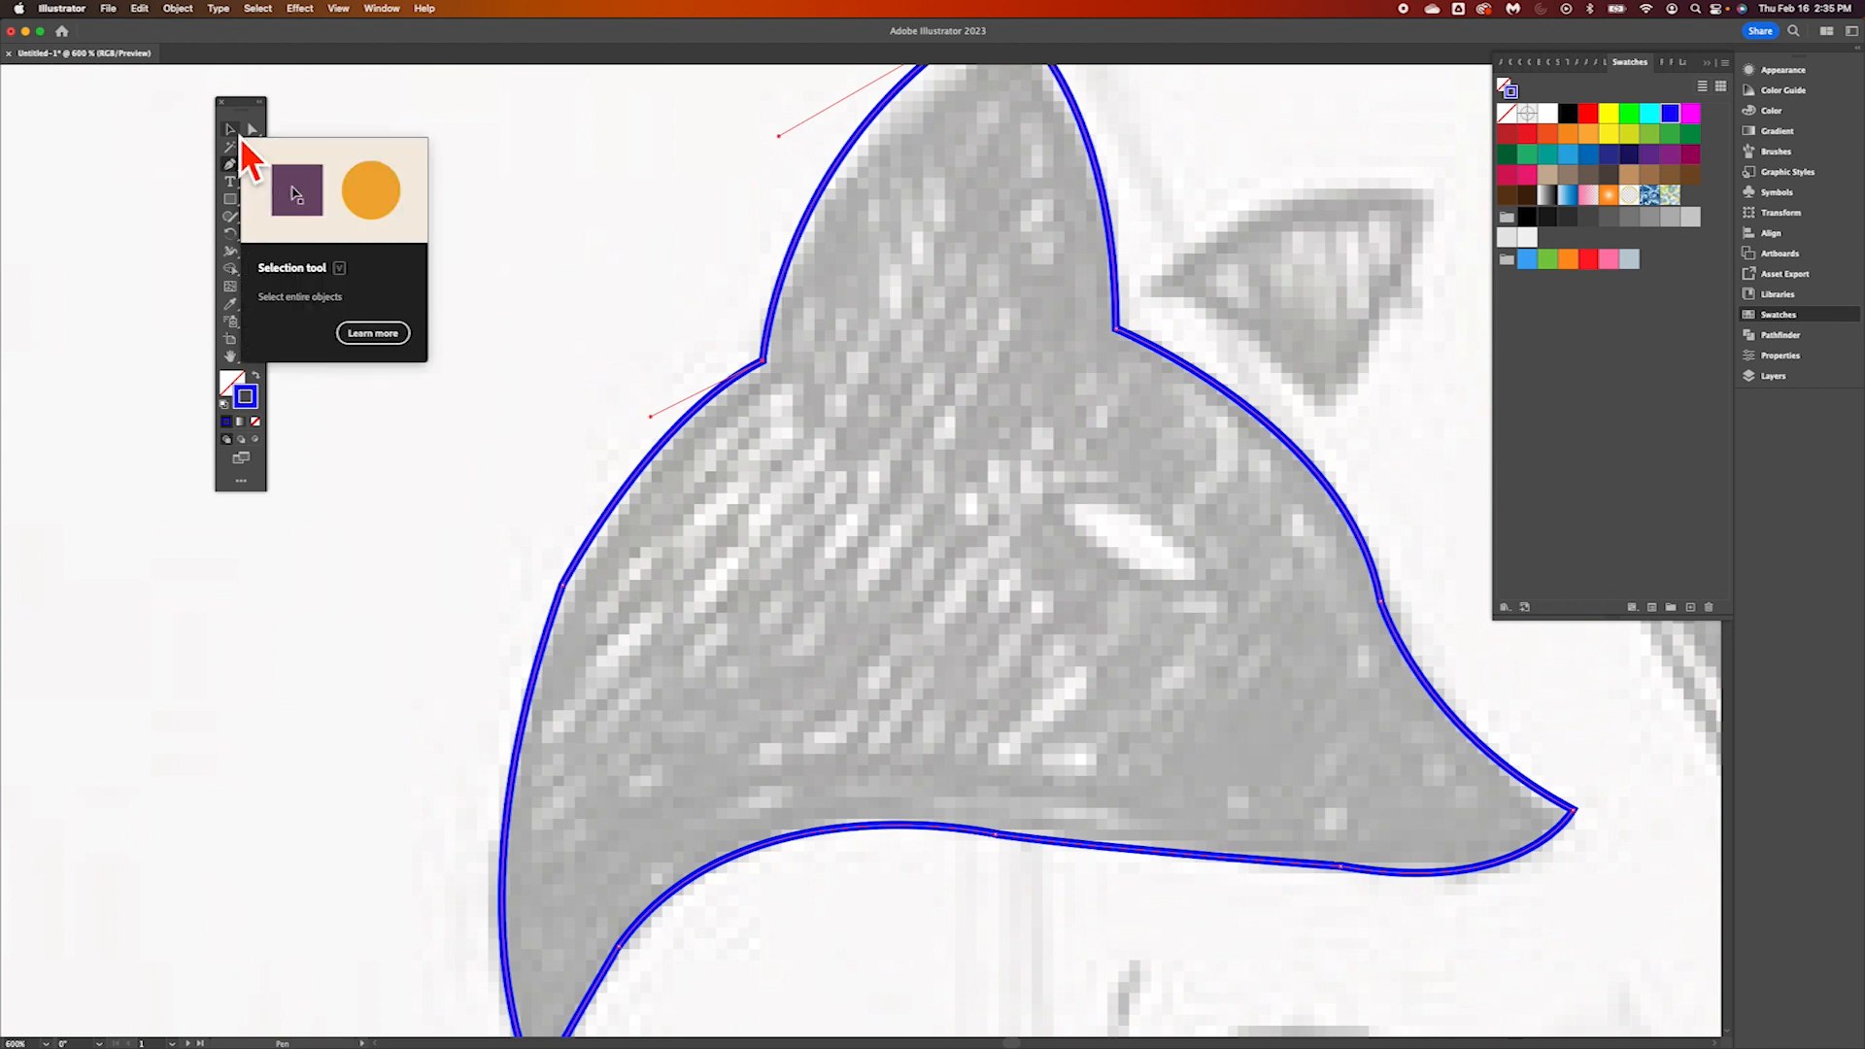
pyautogui.click(240, 138)
pyautogui.click(262, 138)
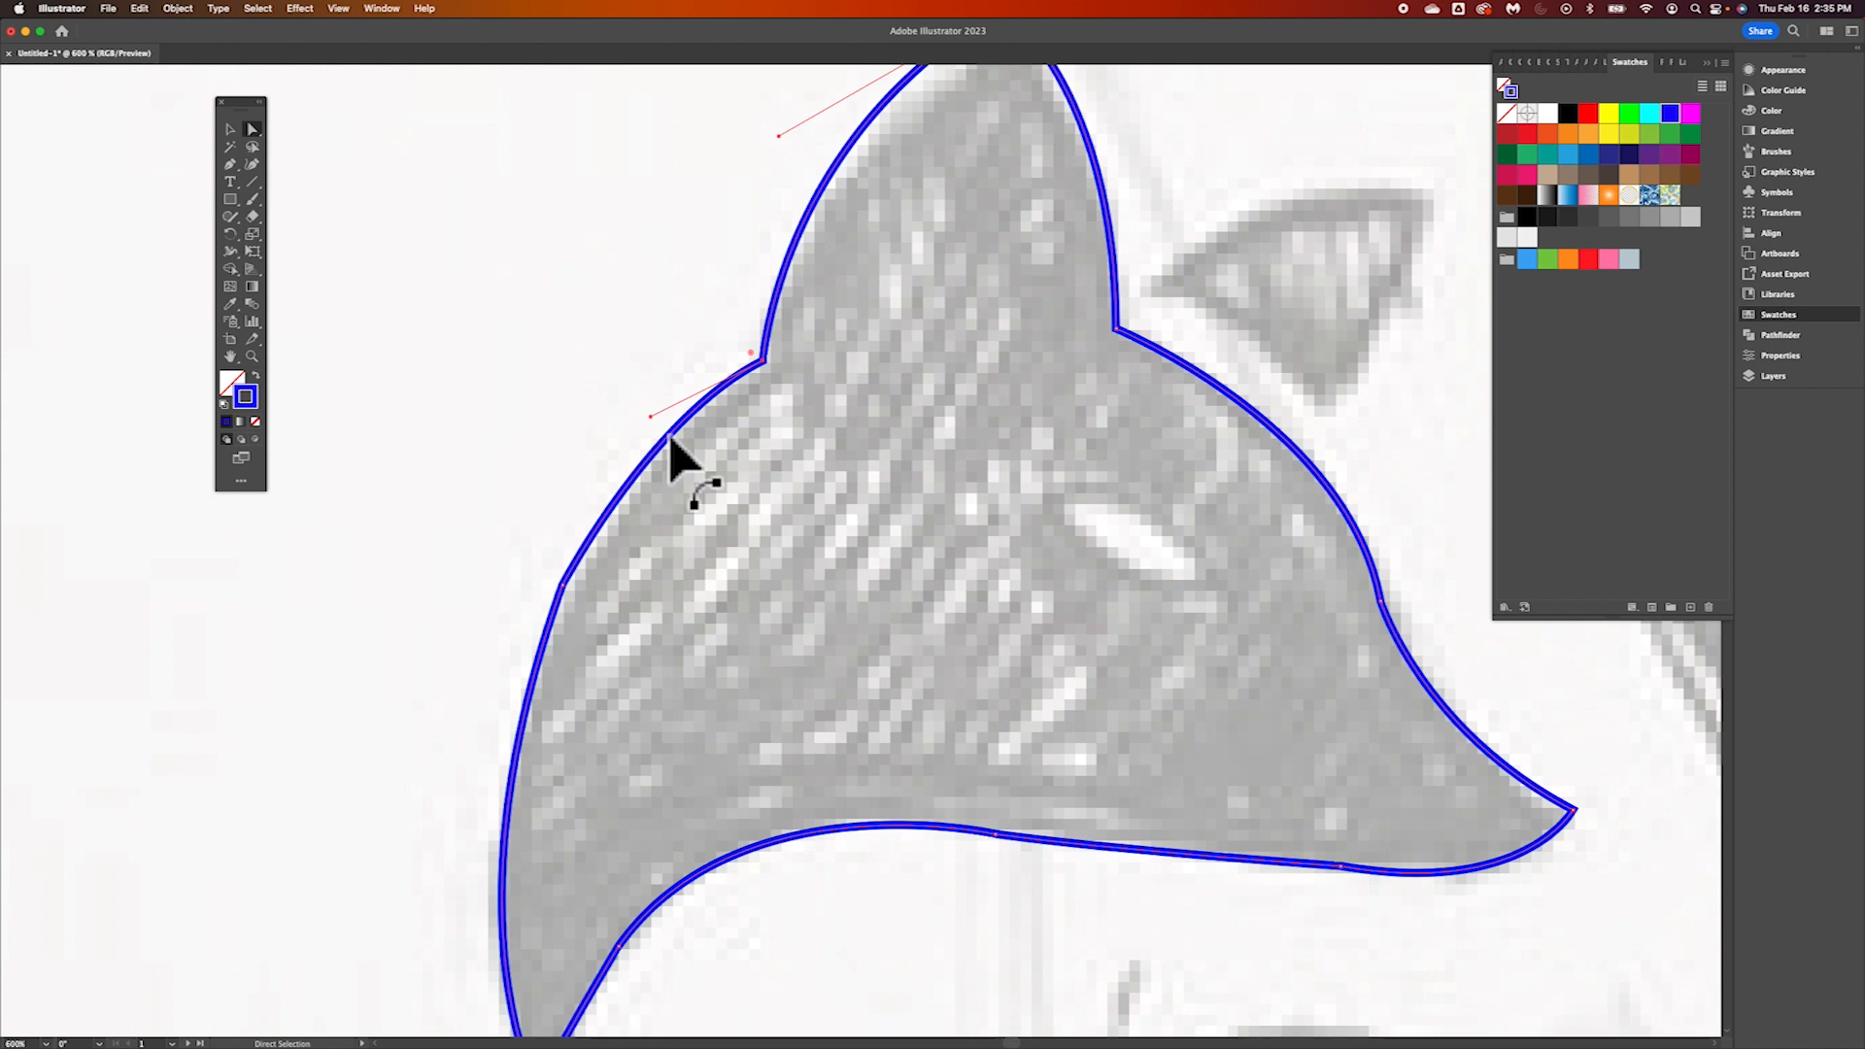
pyautogui.moveTo(653, 420)
pyautogui.mouseDown()
pyautogui.moveTo(645, 457)
pyautogui.moveTo(627, 424)
pyautogui.moveTo(591, 475)
pyautogui.moveTo(645, 454)
pyautogui.moveTo(666, 417)
pyautogui.mouseUp()
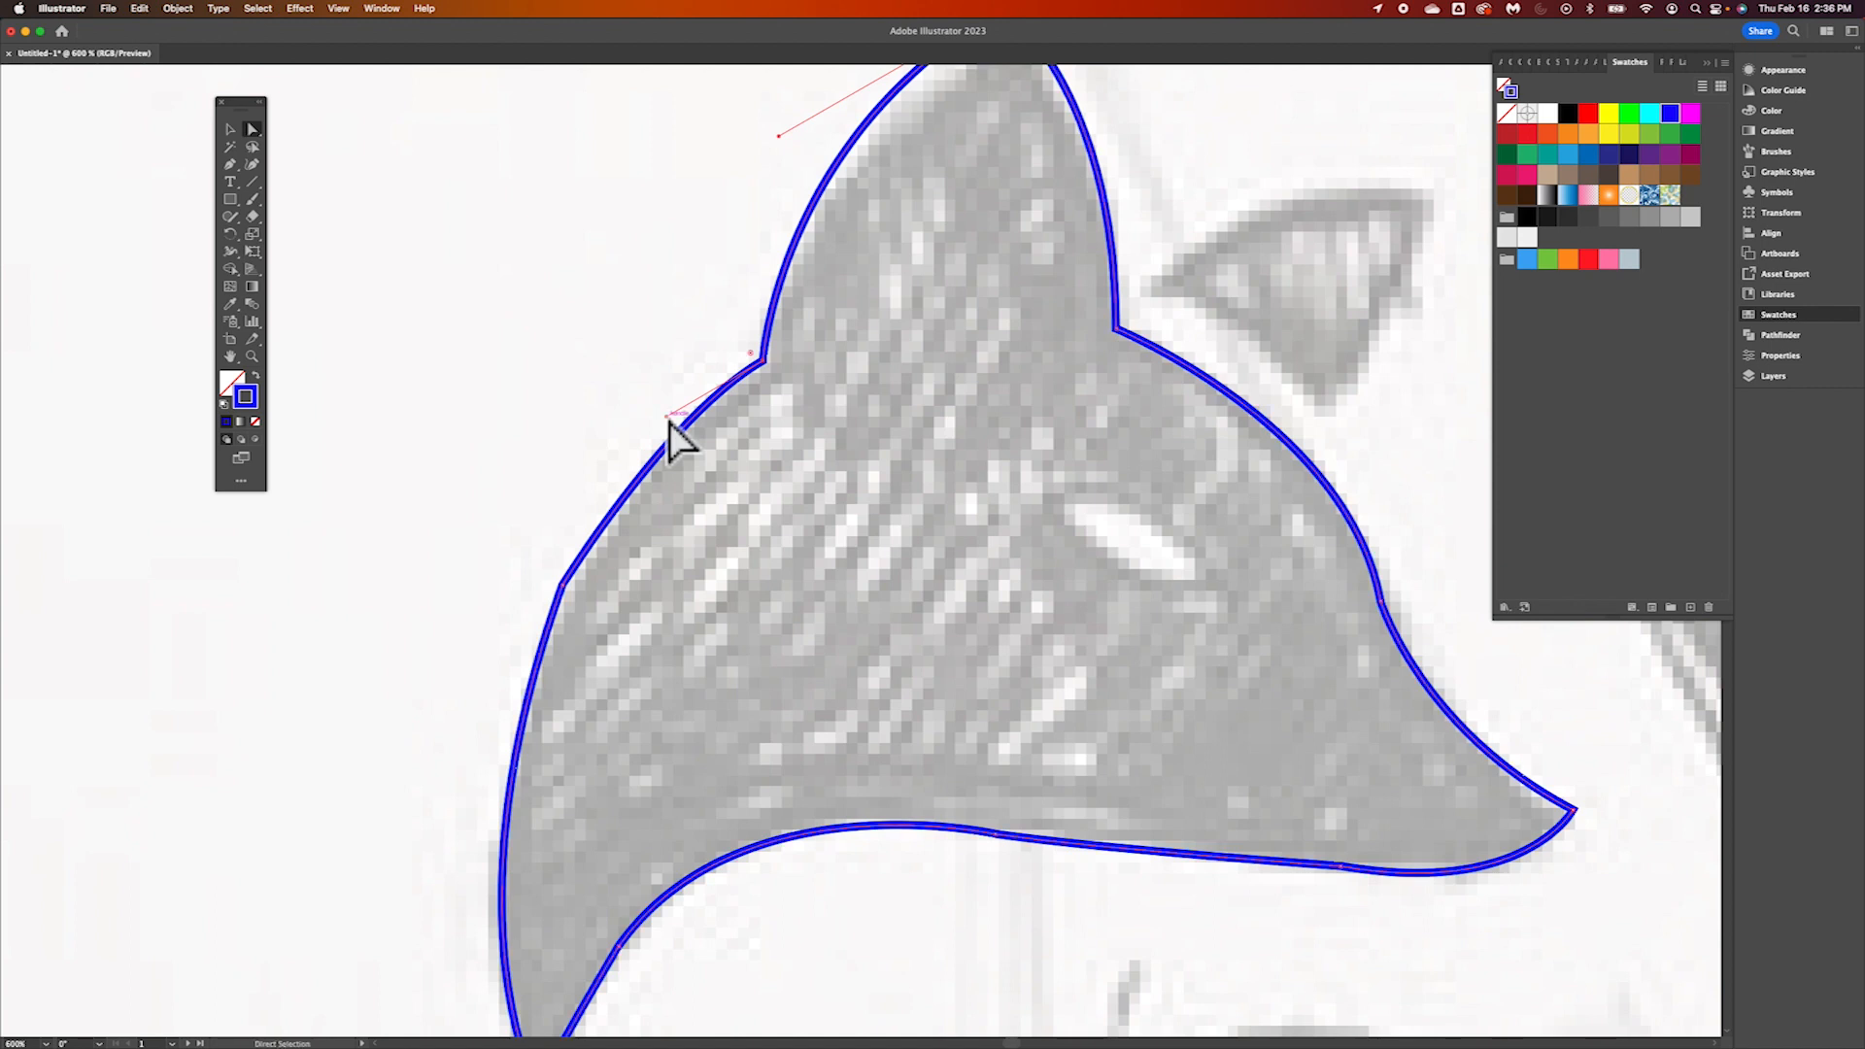
pyautogui.click(564, 587)
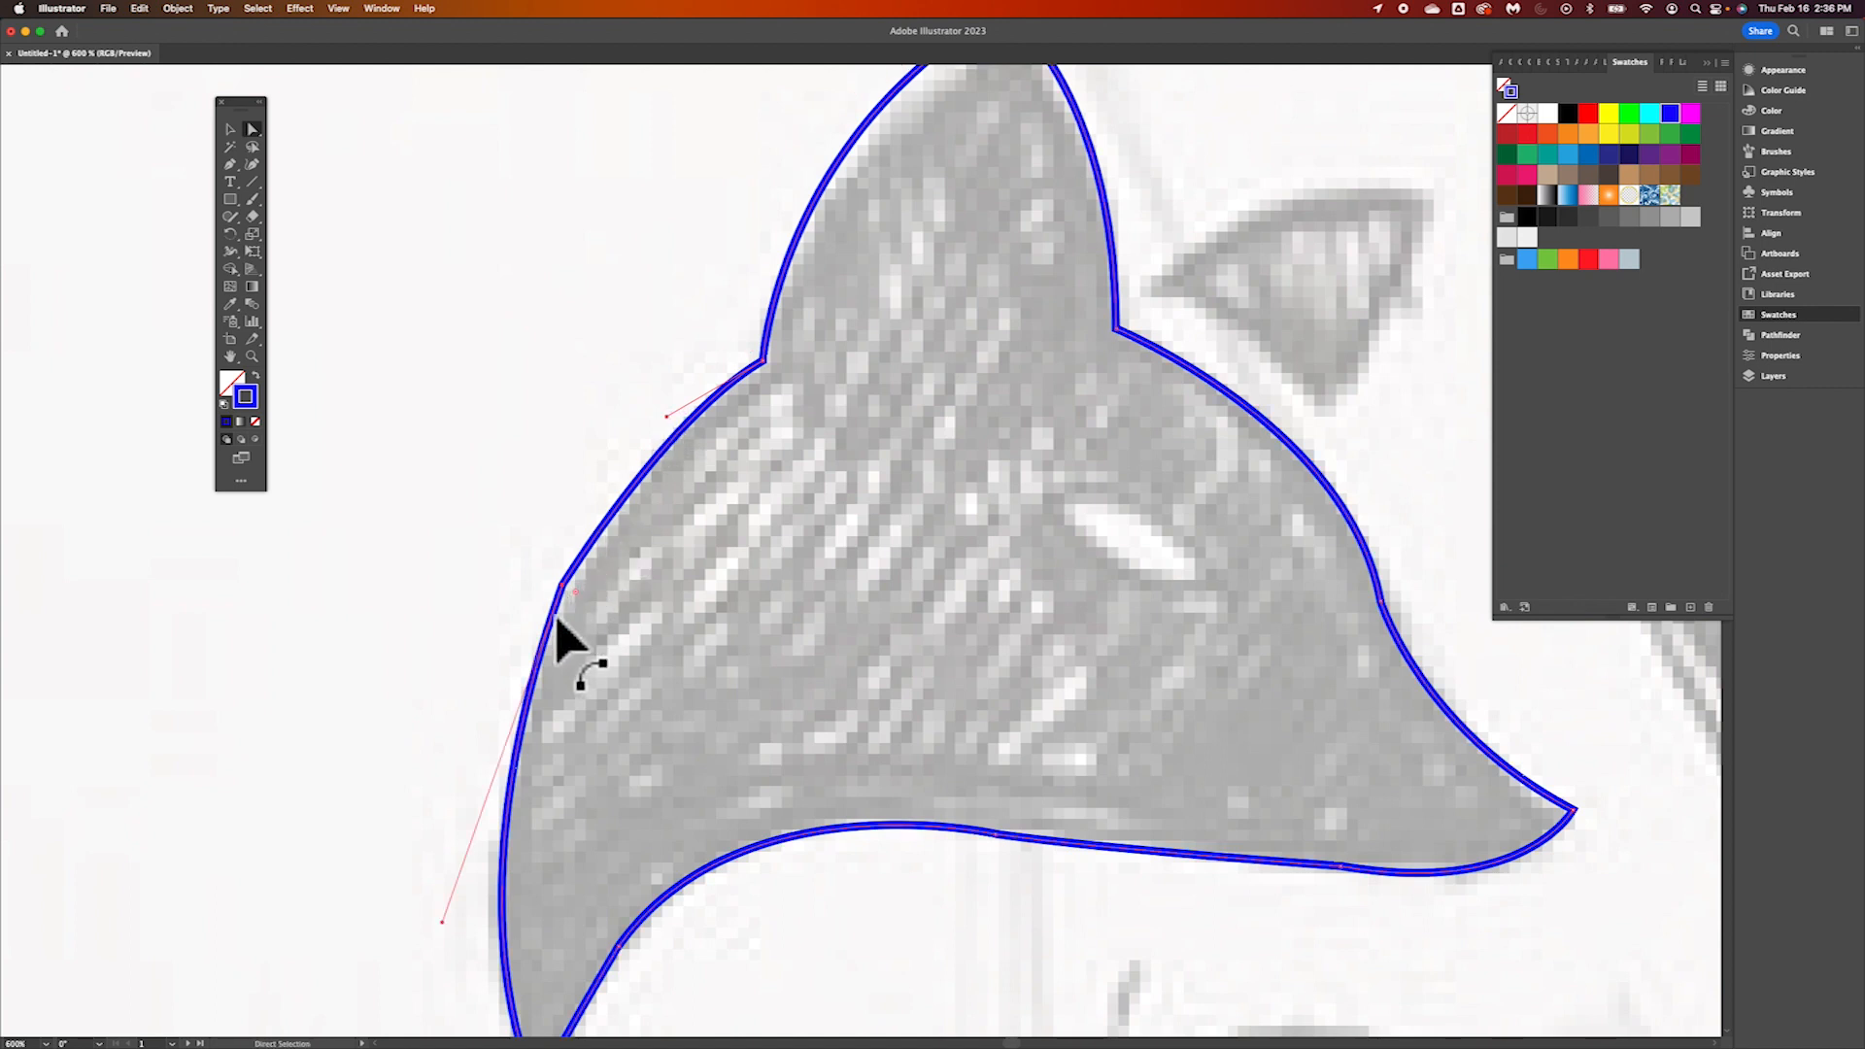
pyautogui.moveTo(579, 596); pyautogui.dragTo(1177, 681)
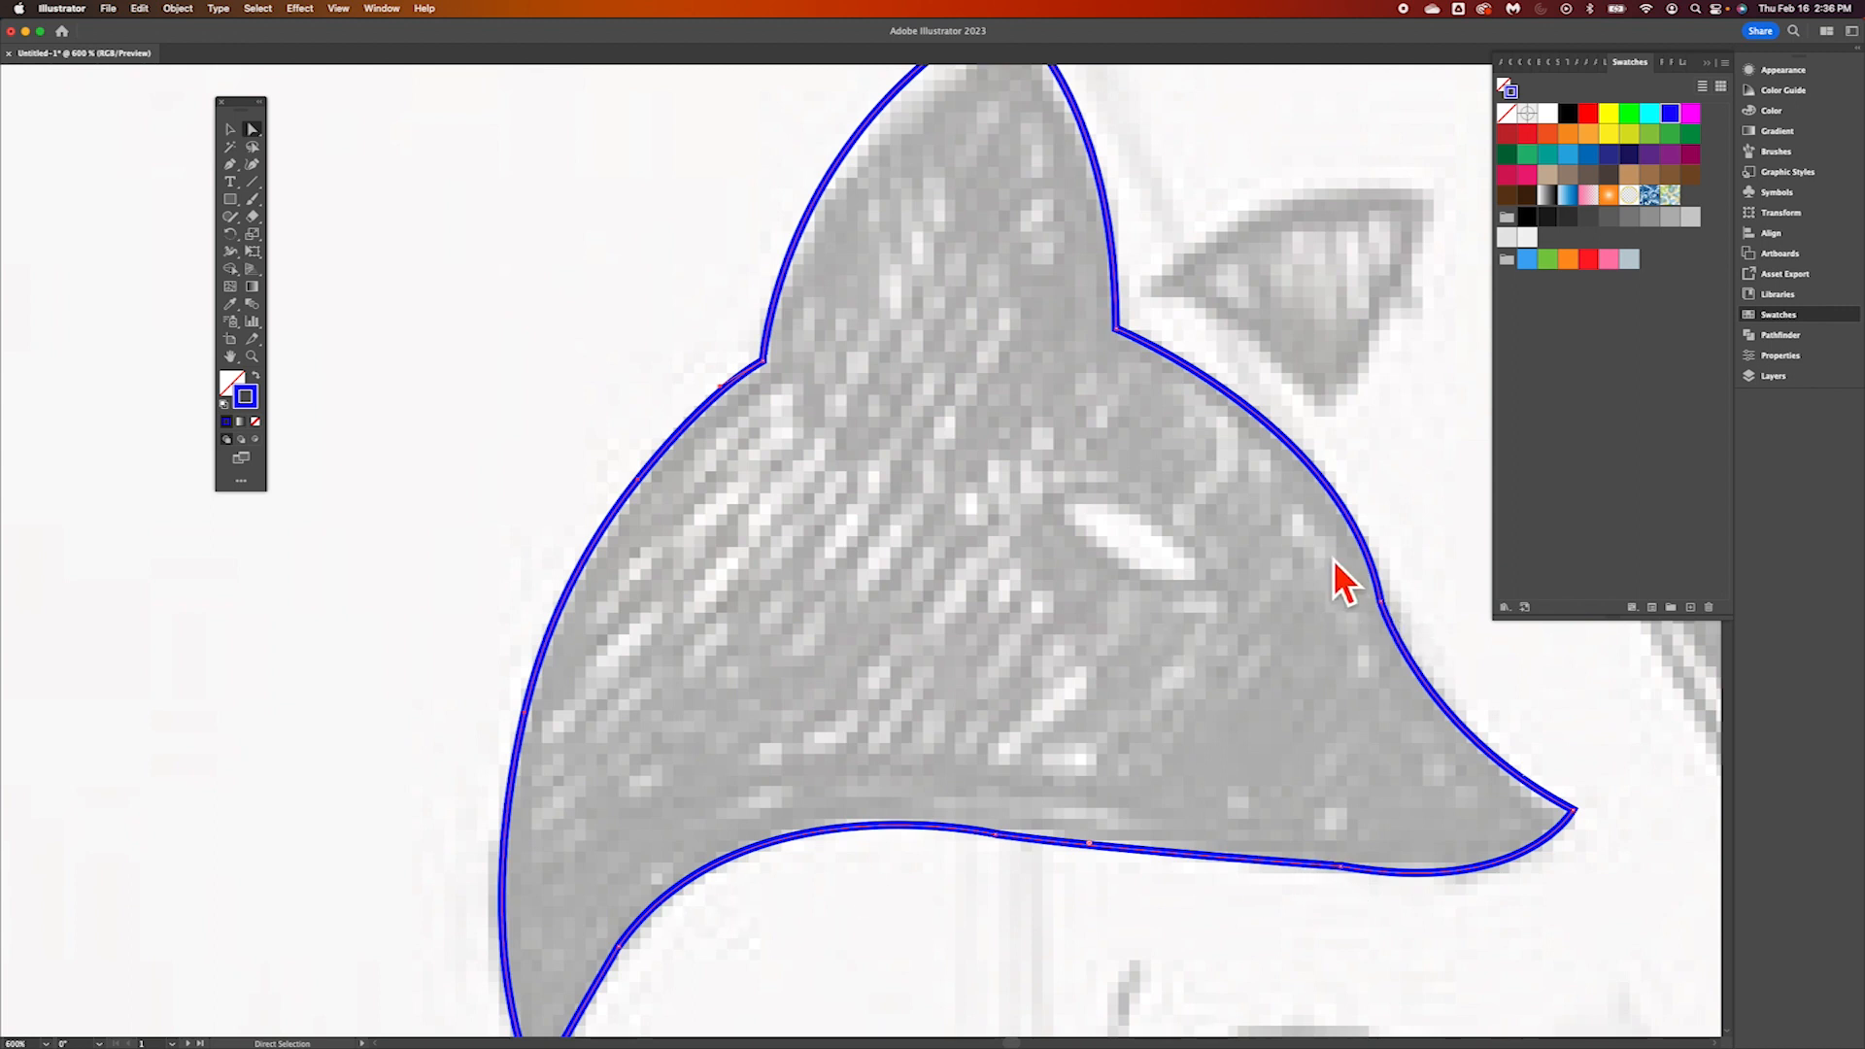
# Refine the handles of the anchors under the nose and between forehead and snout to fit the sketch
pyautogui.scroll(-3, 1333, 558)
pyautogui.hscroll(2, 1333, 558)
pyautogui.click(1297, 810)
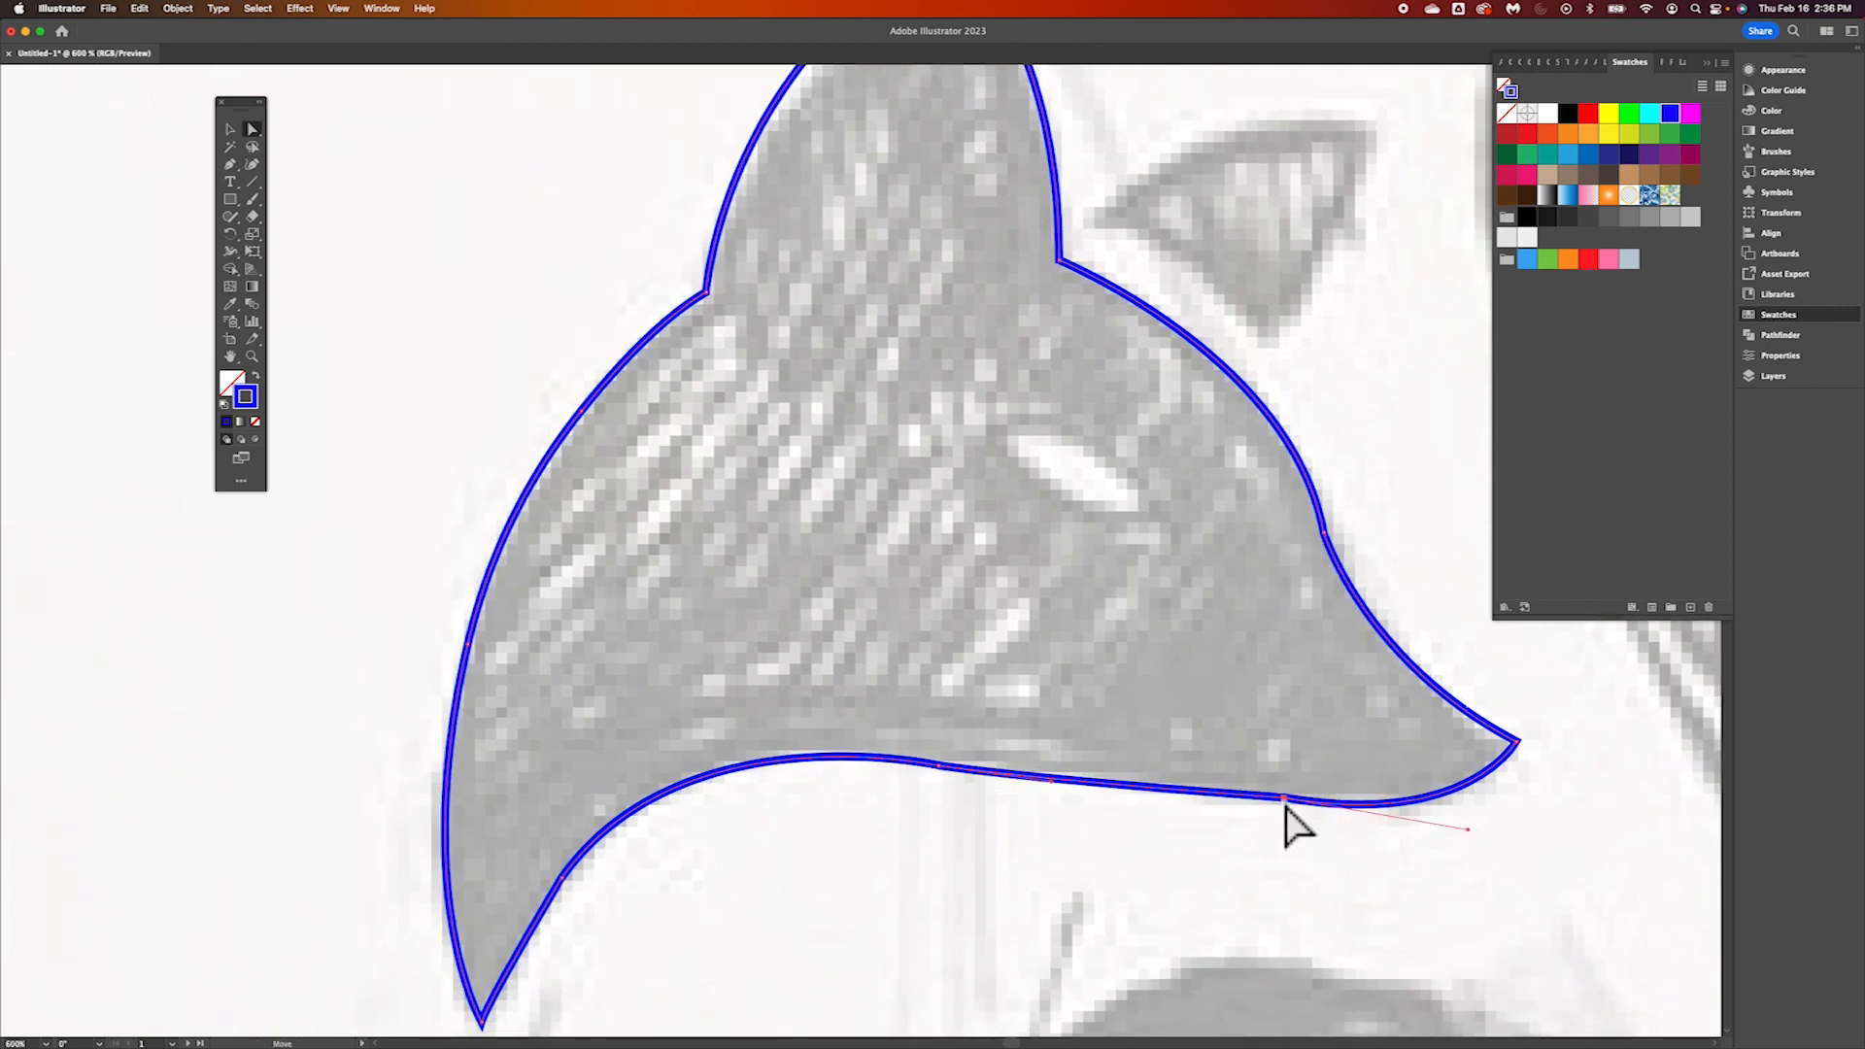
pyautogui.click(1478, 804)
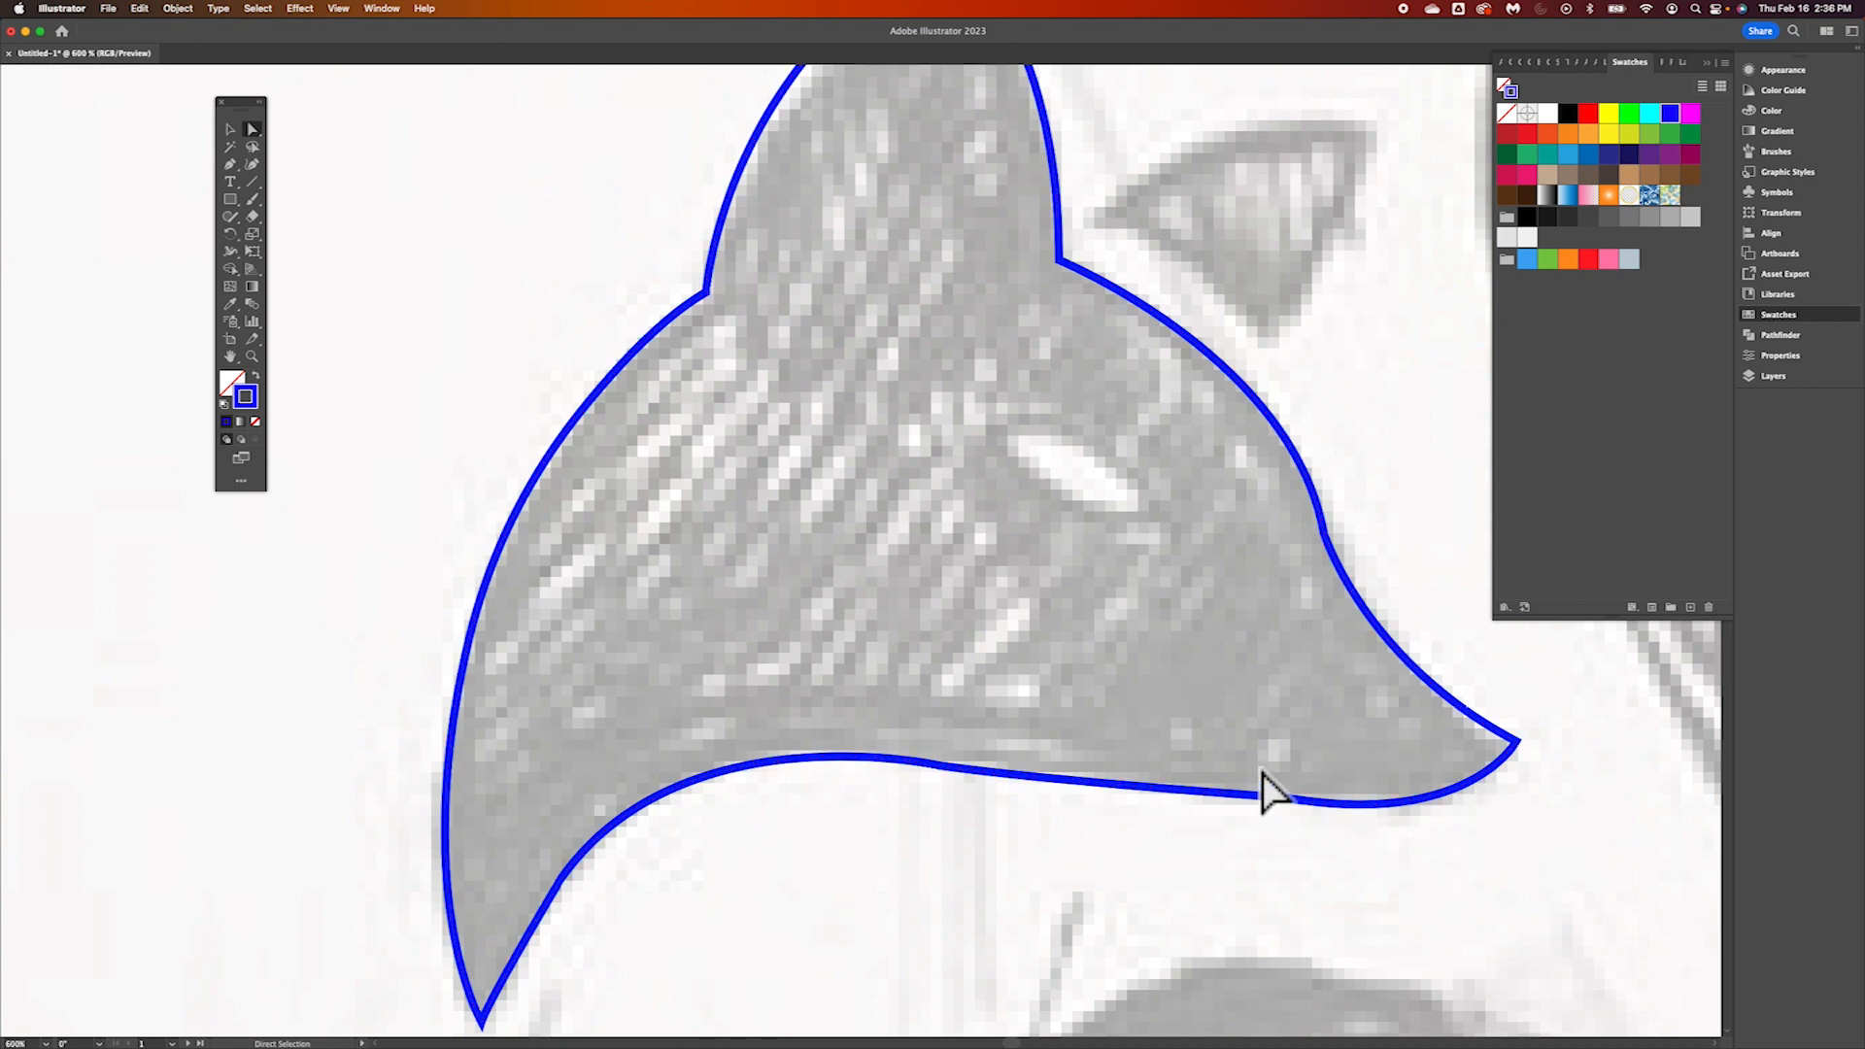
pyautogui.click(1291, 814)
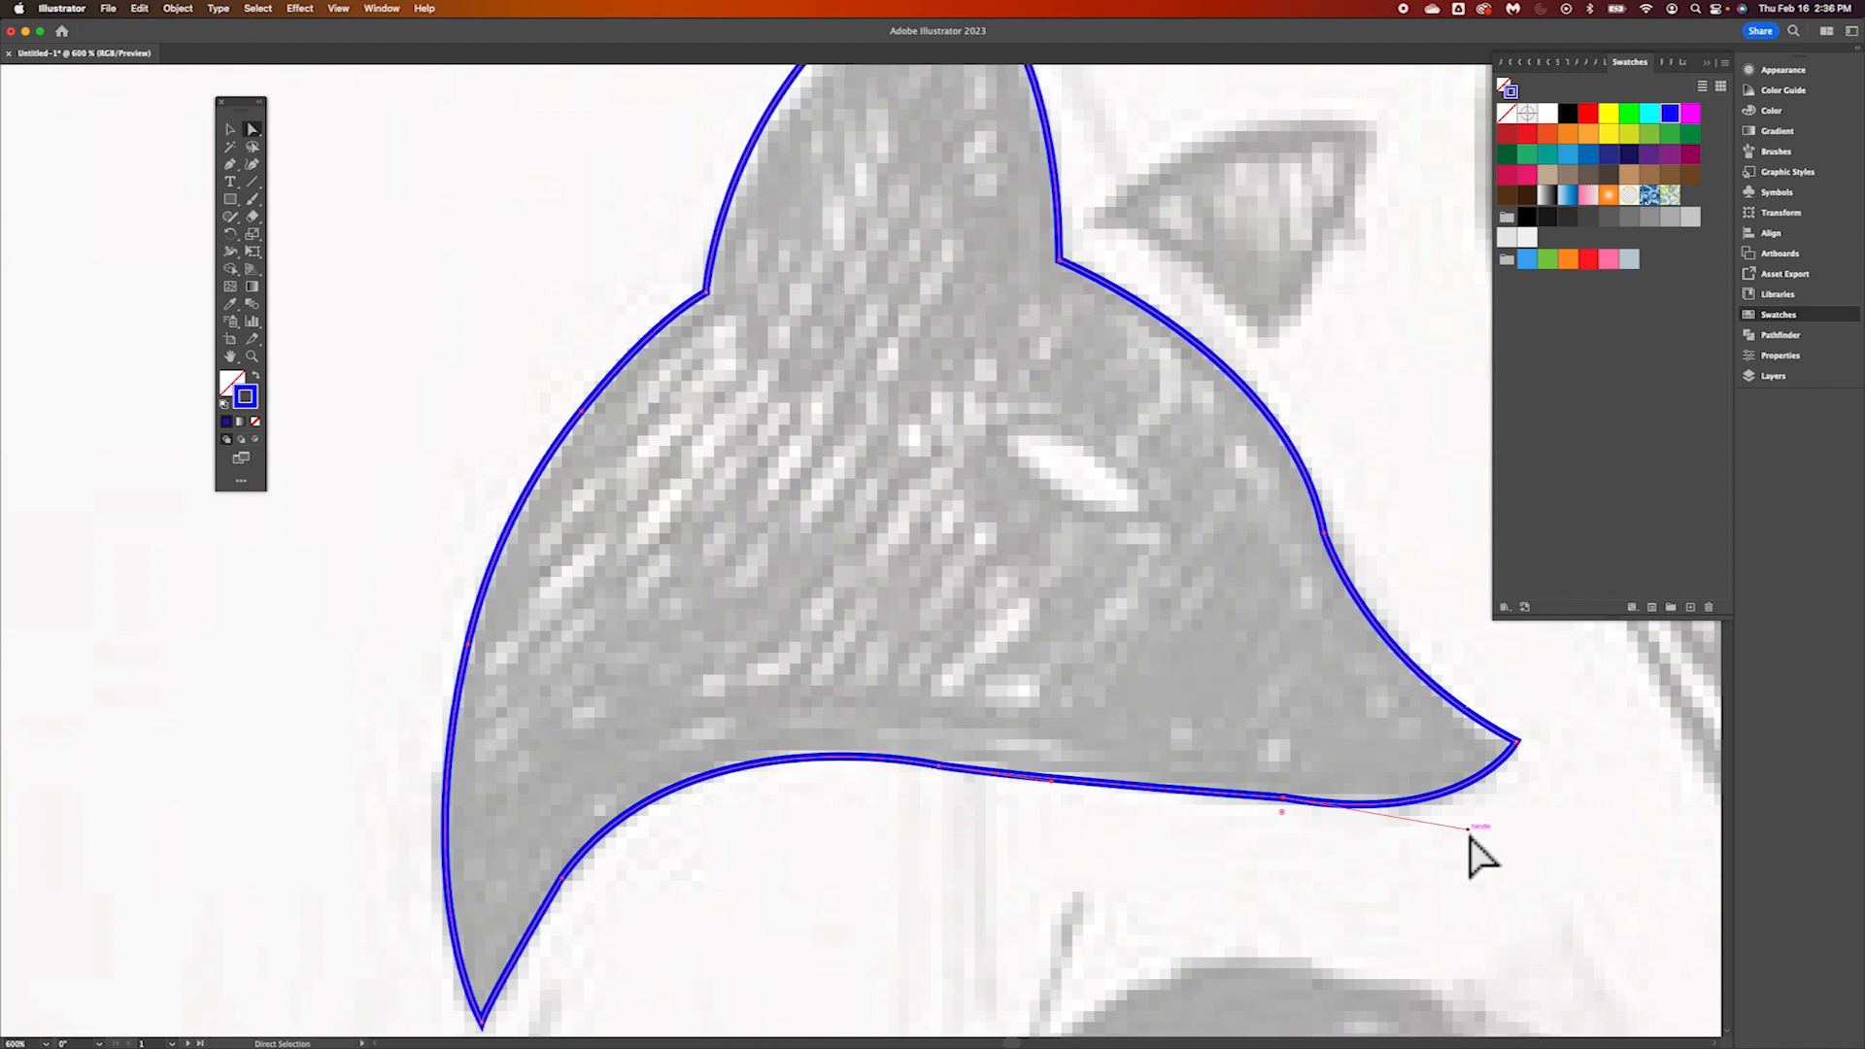
pyautogui.moveTo(1468, 835); pyautogui.dragTo(1476, 812)
pyautogui.click(1324, 534)
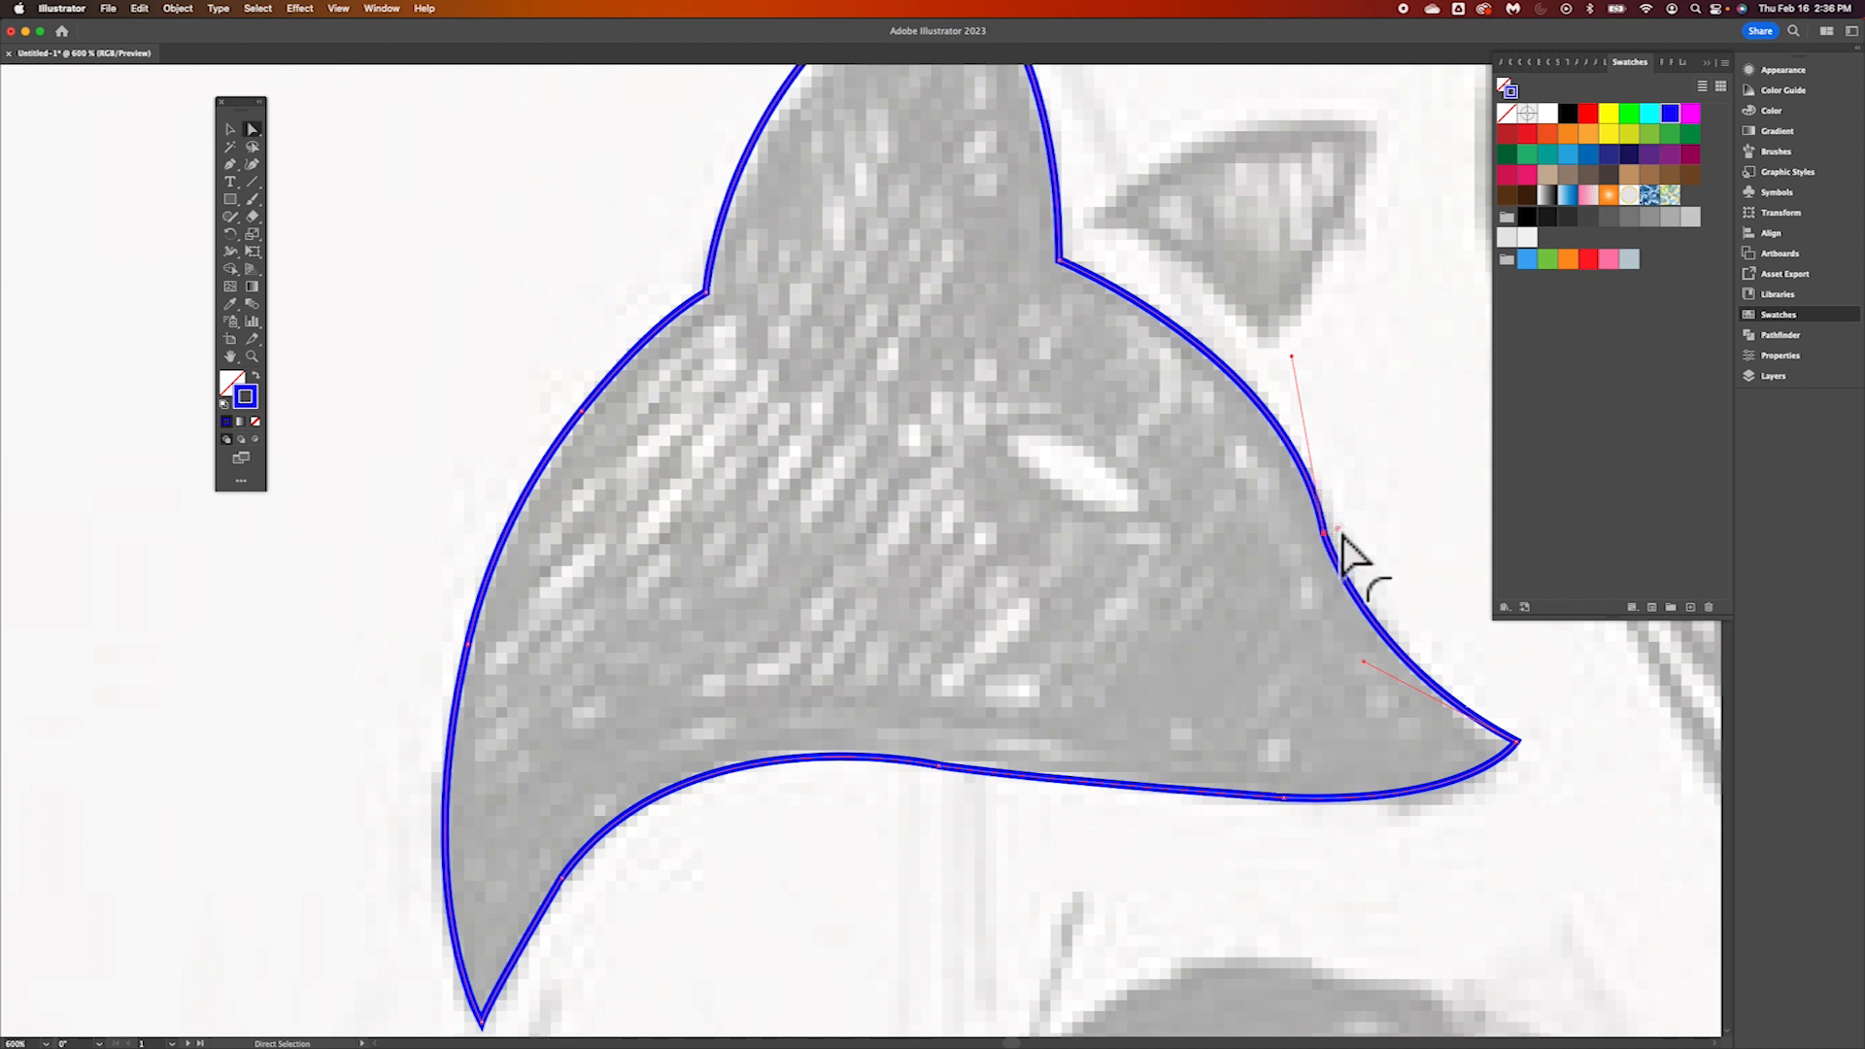
pyautogui.moveTo(1340, 534); pyautogui.dragTo(1397, 499)
# Examine the closed head outline against the fox sketch and its surroundings
pyautogui.scroll(5, 1308, 653)
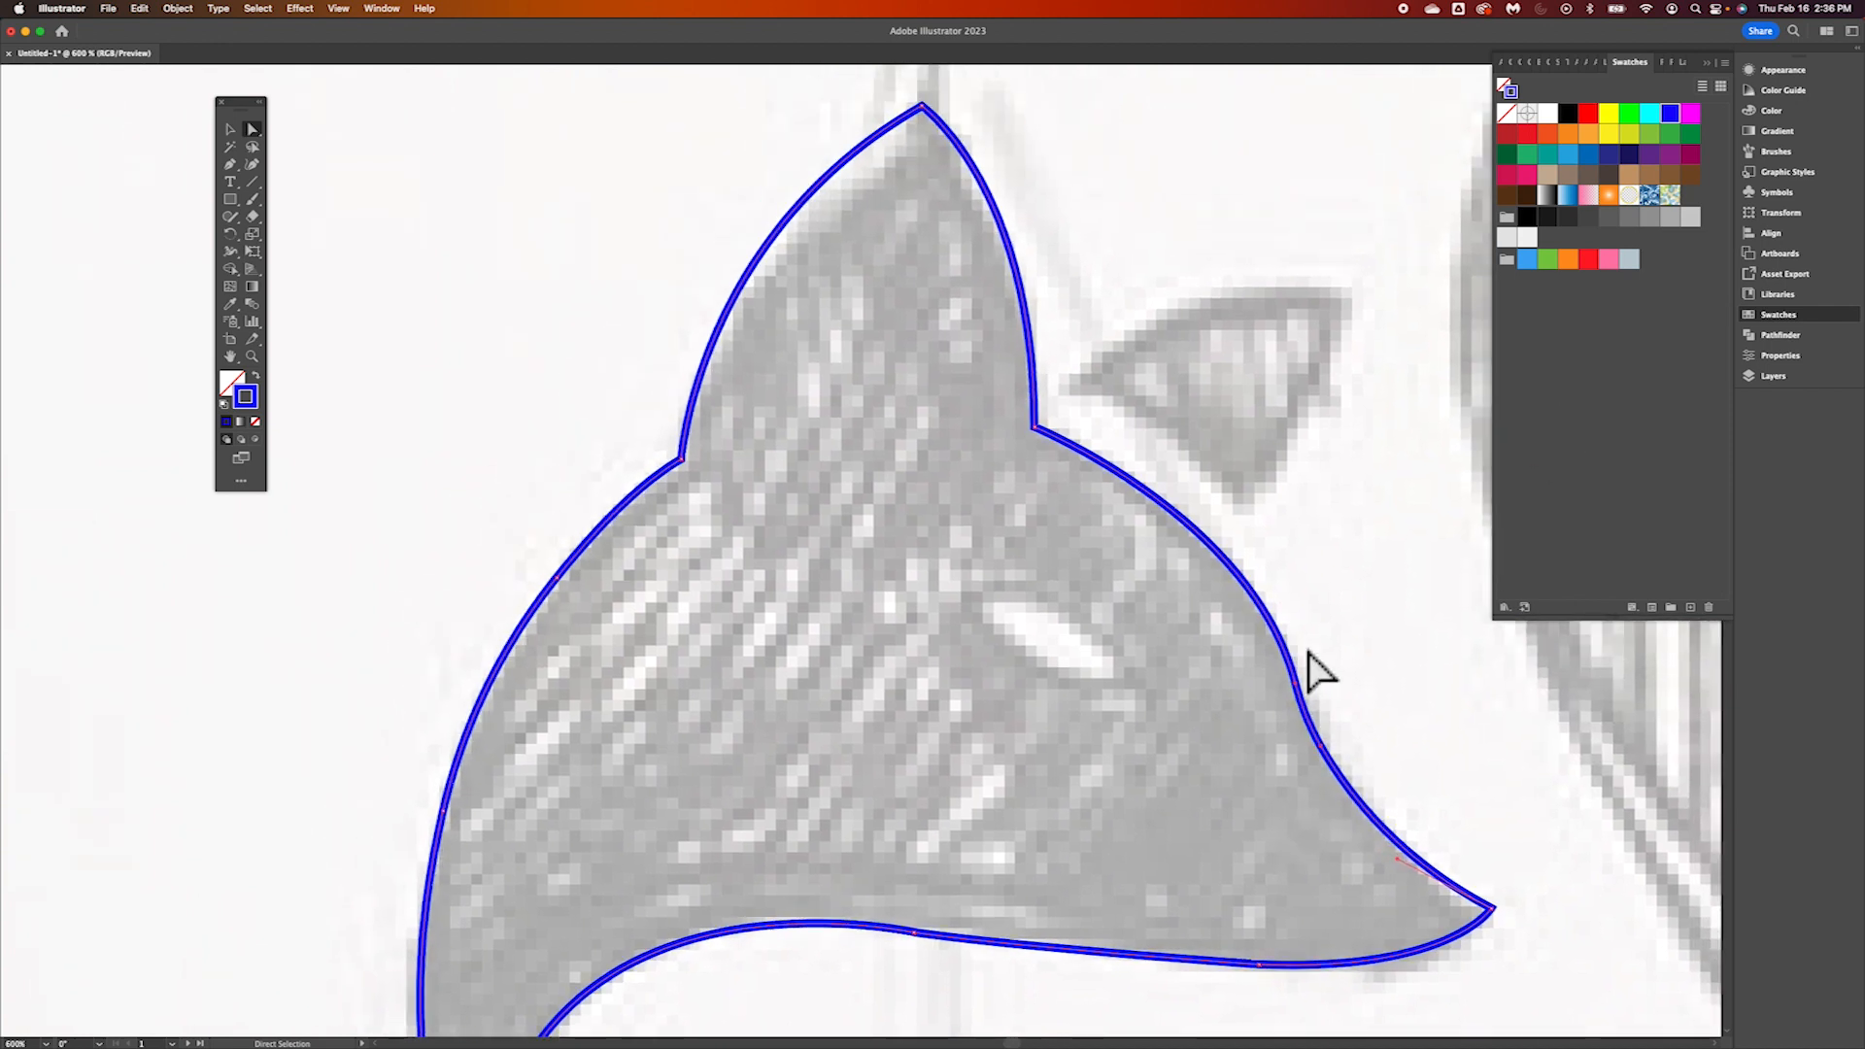
pyautogui.scroll(-5, 1308, 653)
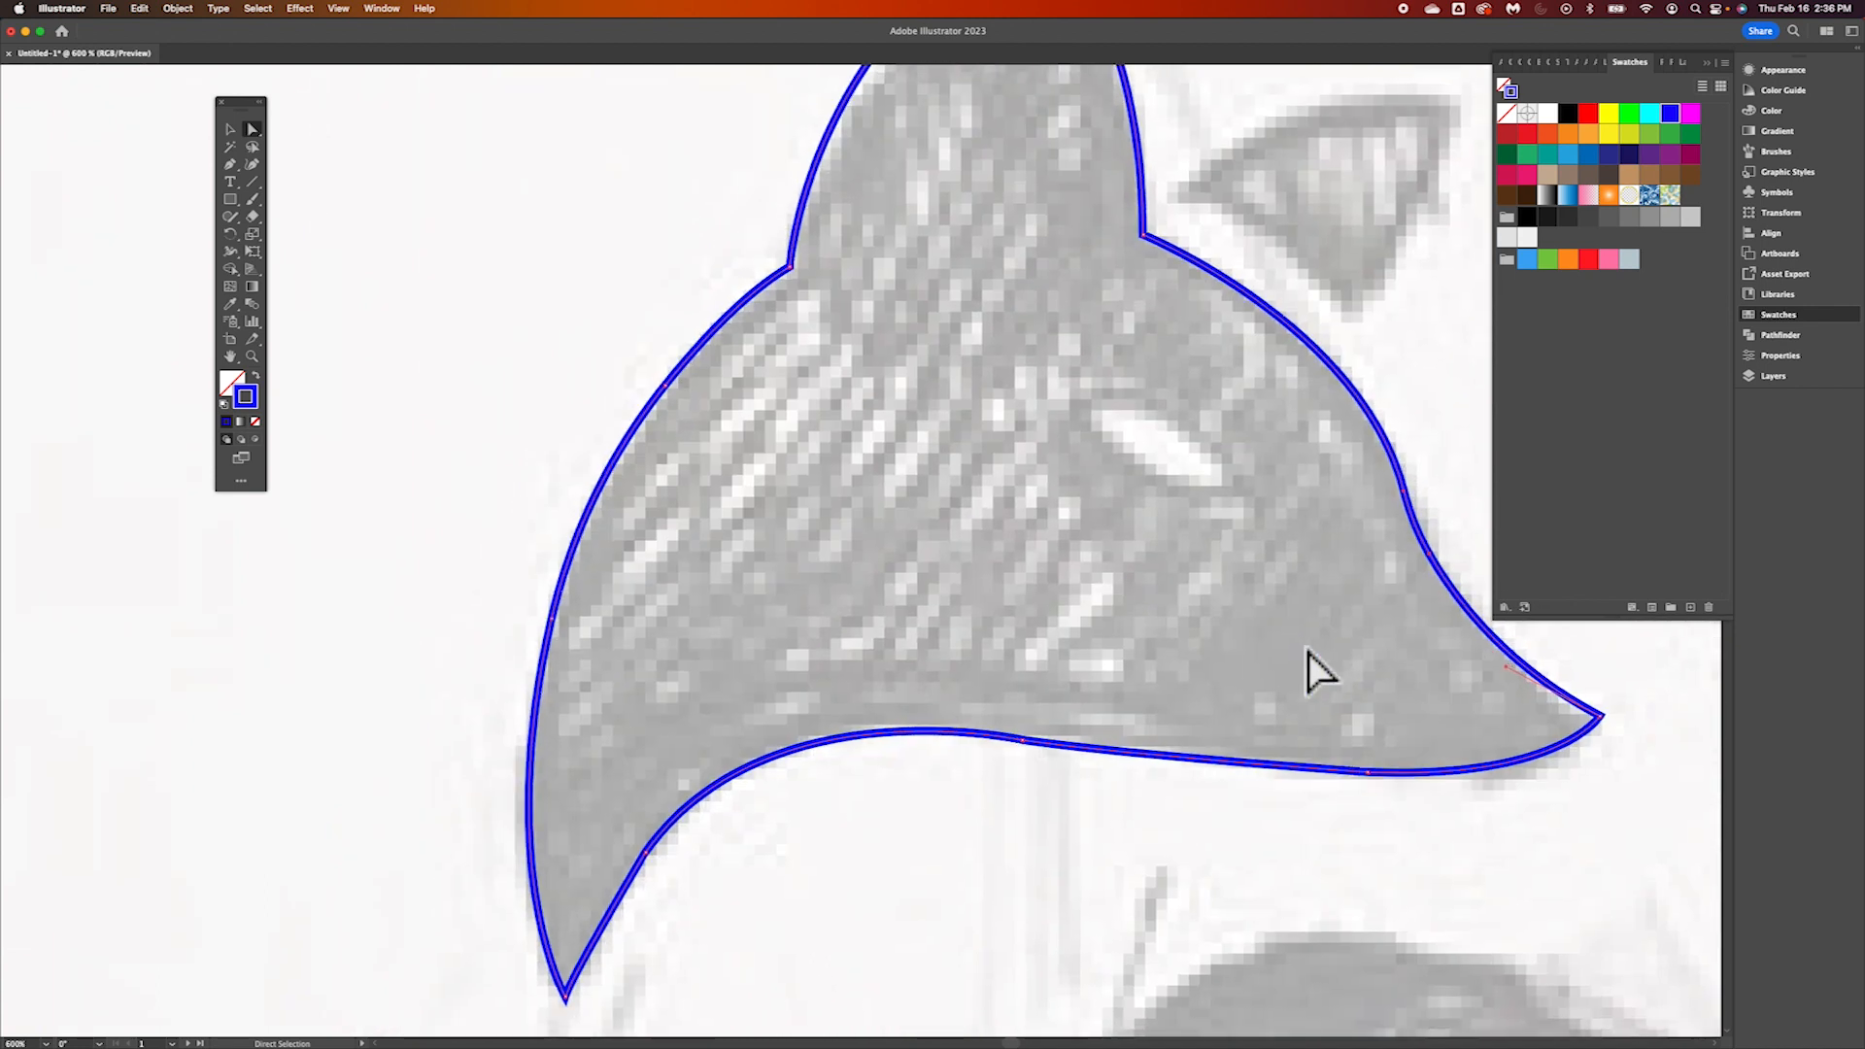
pyautogui.press('super+minus')
pyautogui.press('super+minus')
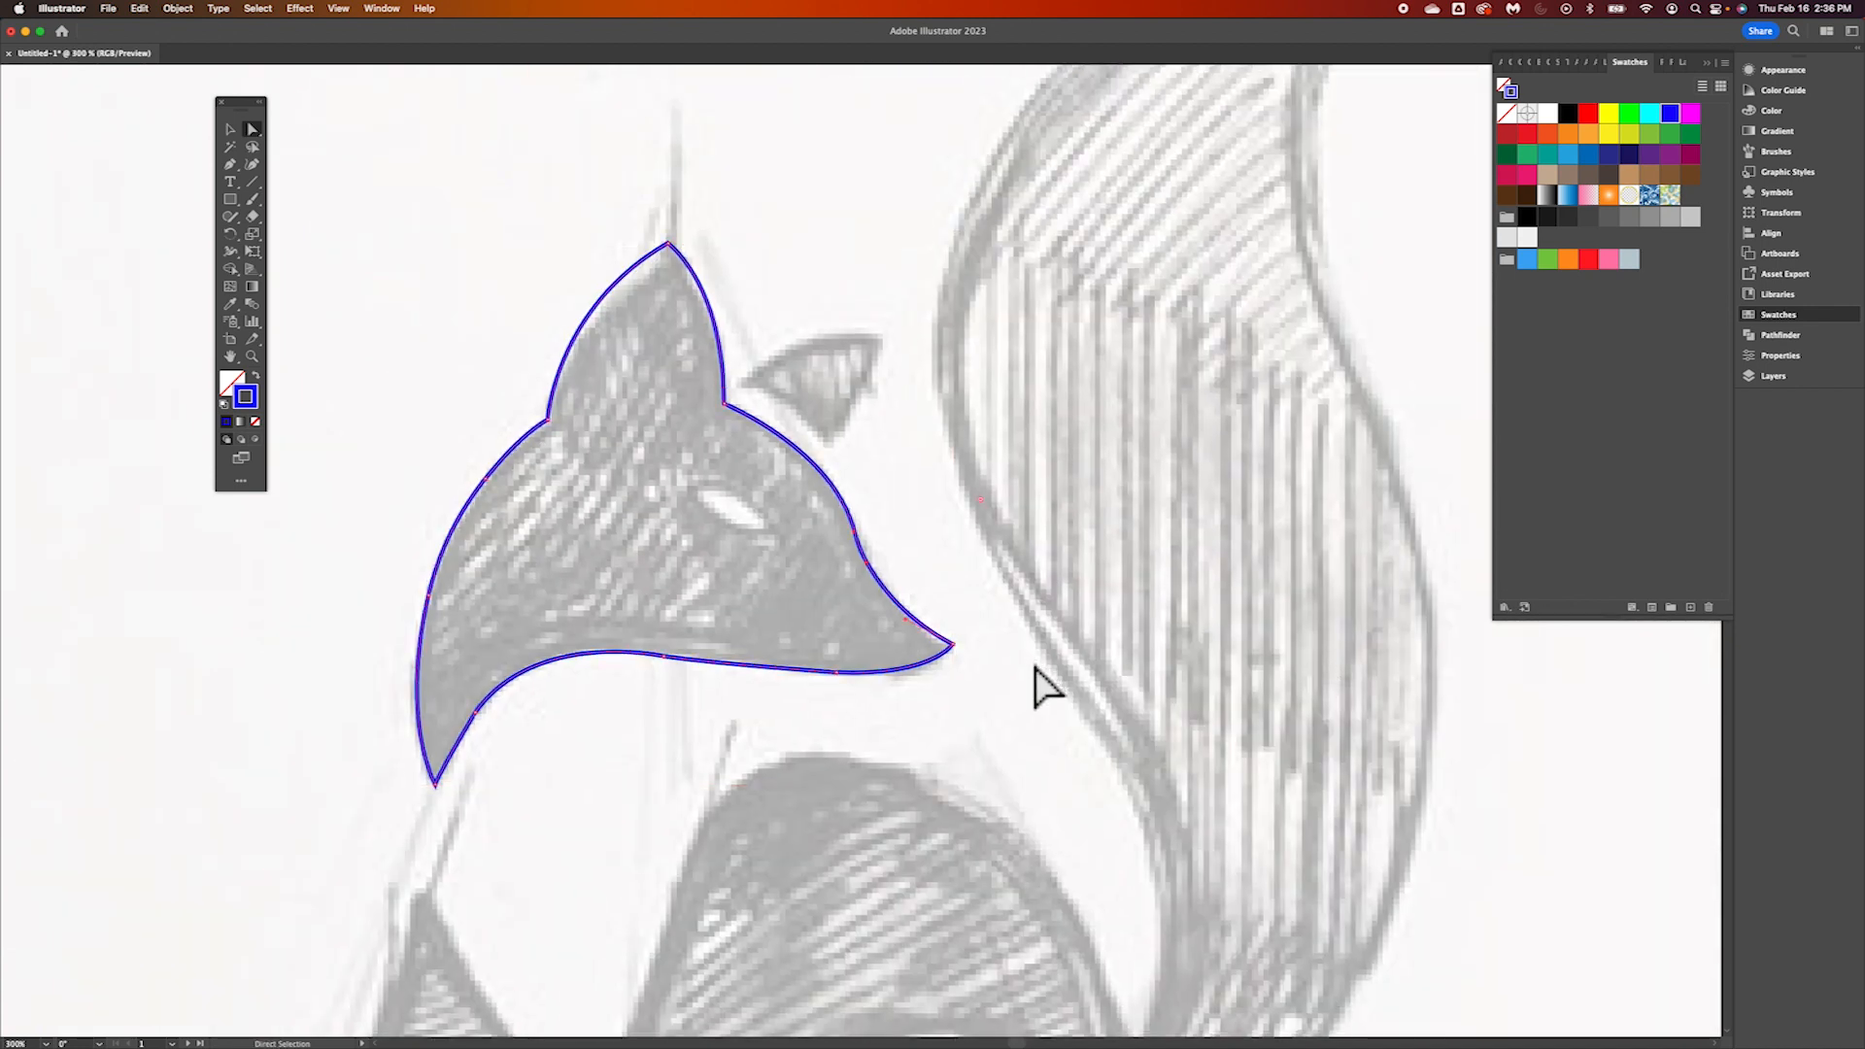
pyautogui.scroll(-10, 1044, 687)
pyautogui.scroll(8, 1044, 687)
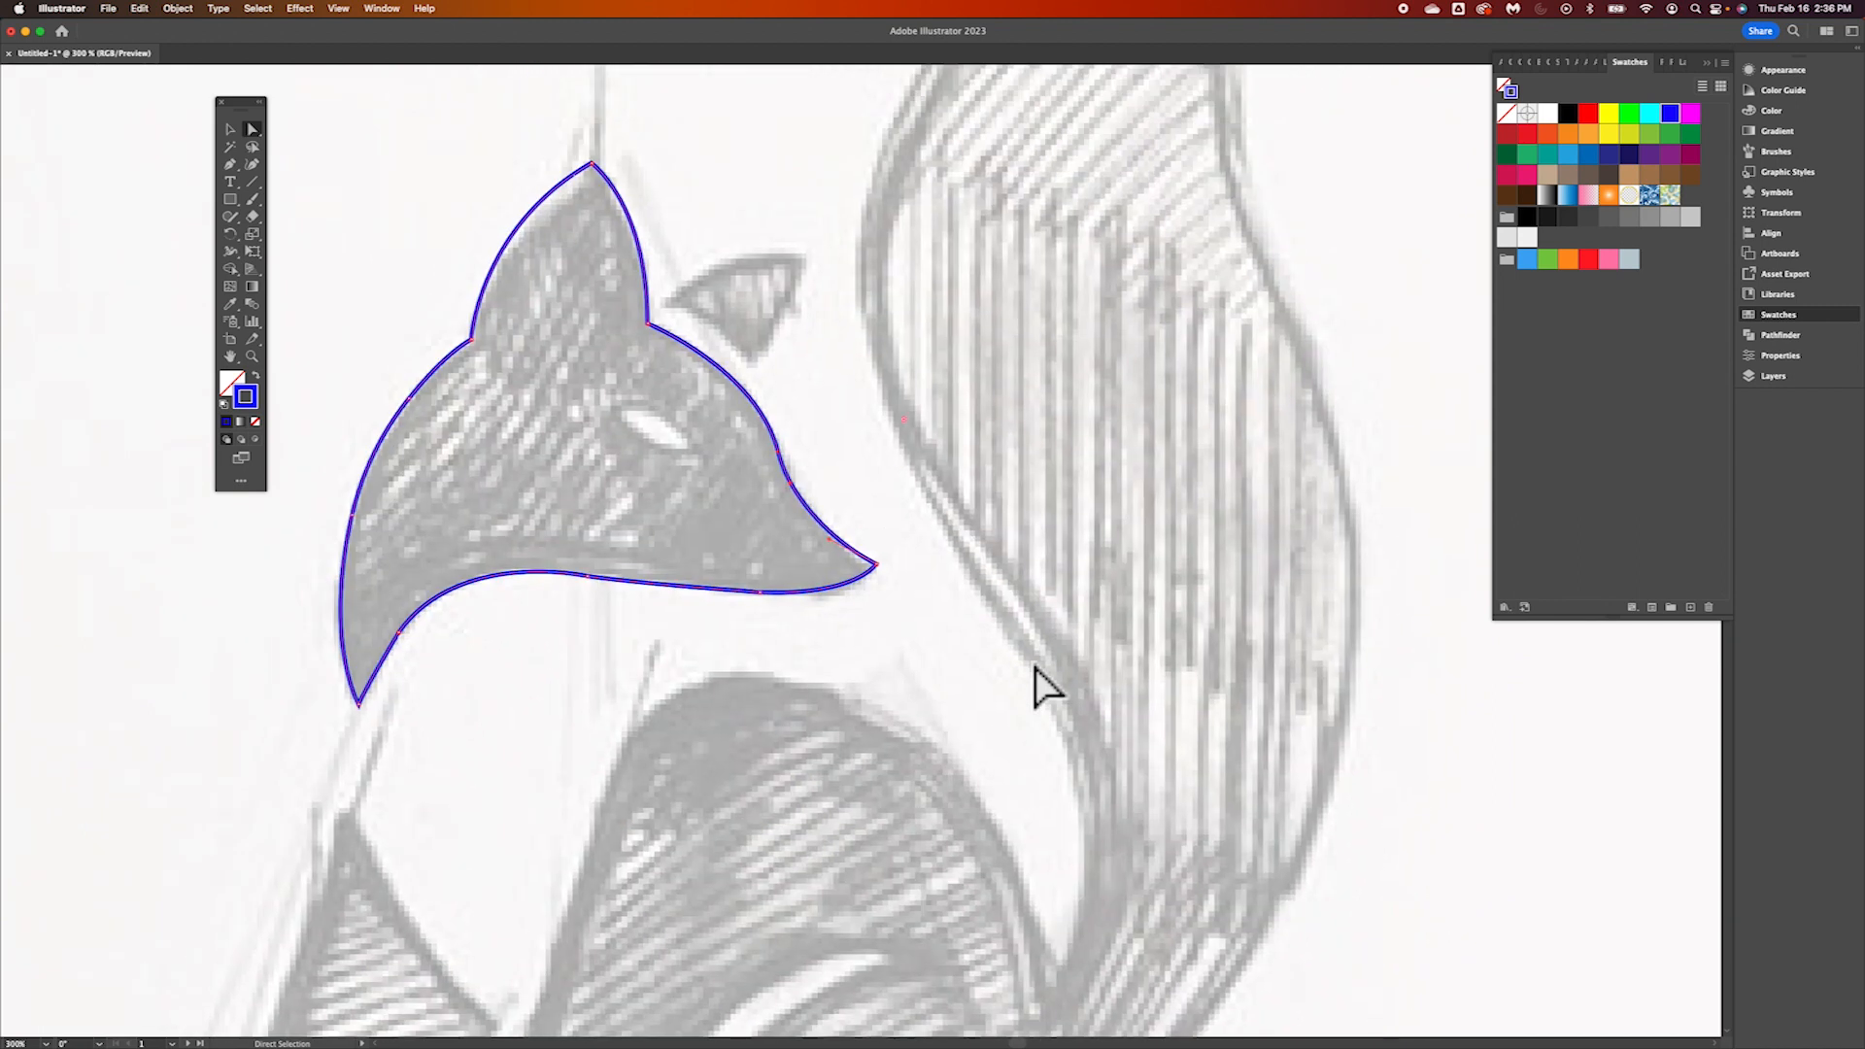
pyautogui.scroll(3, 1037, 671)
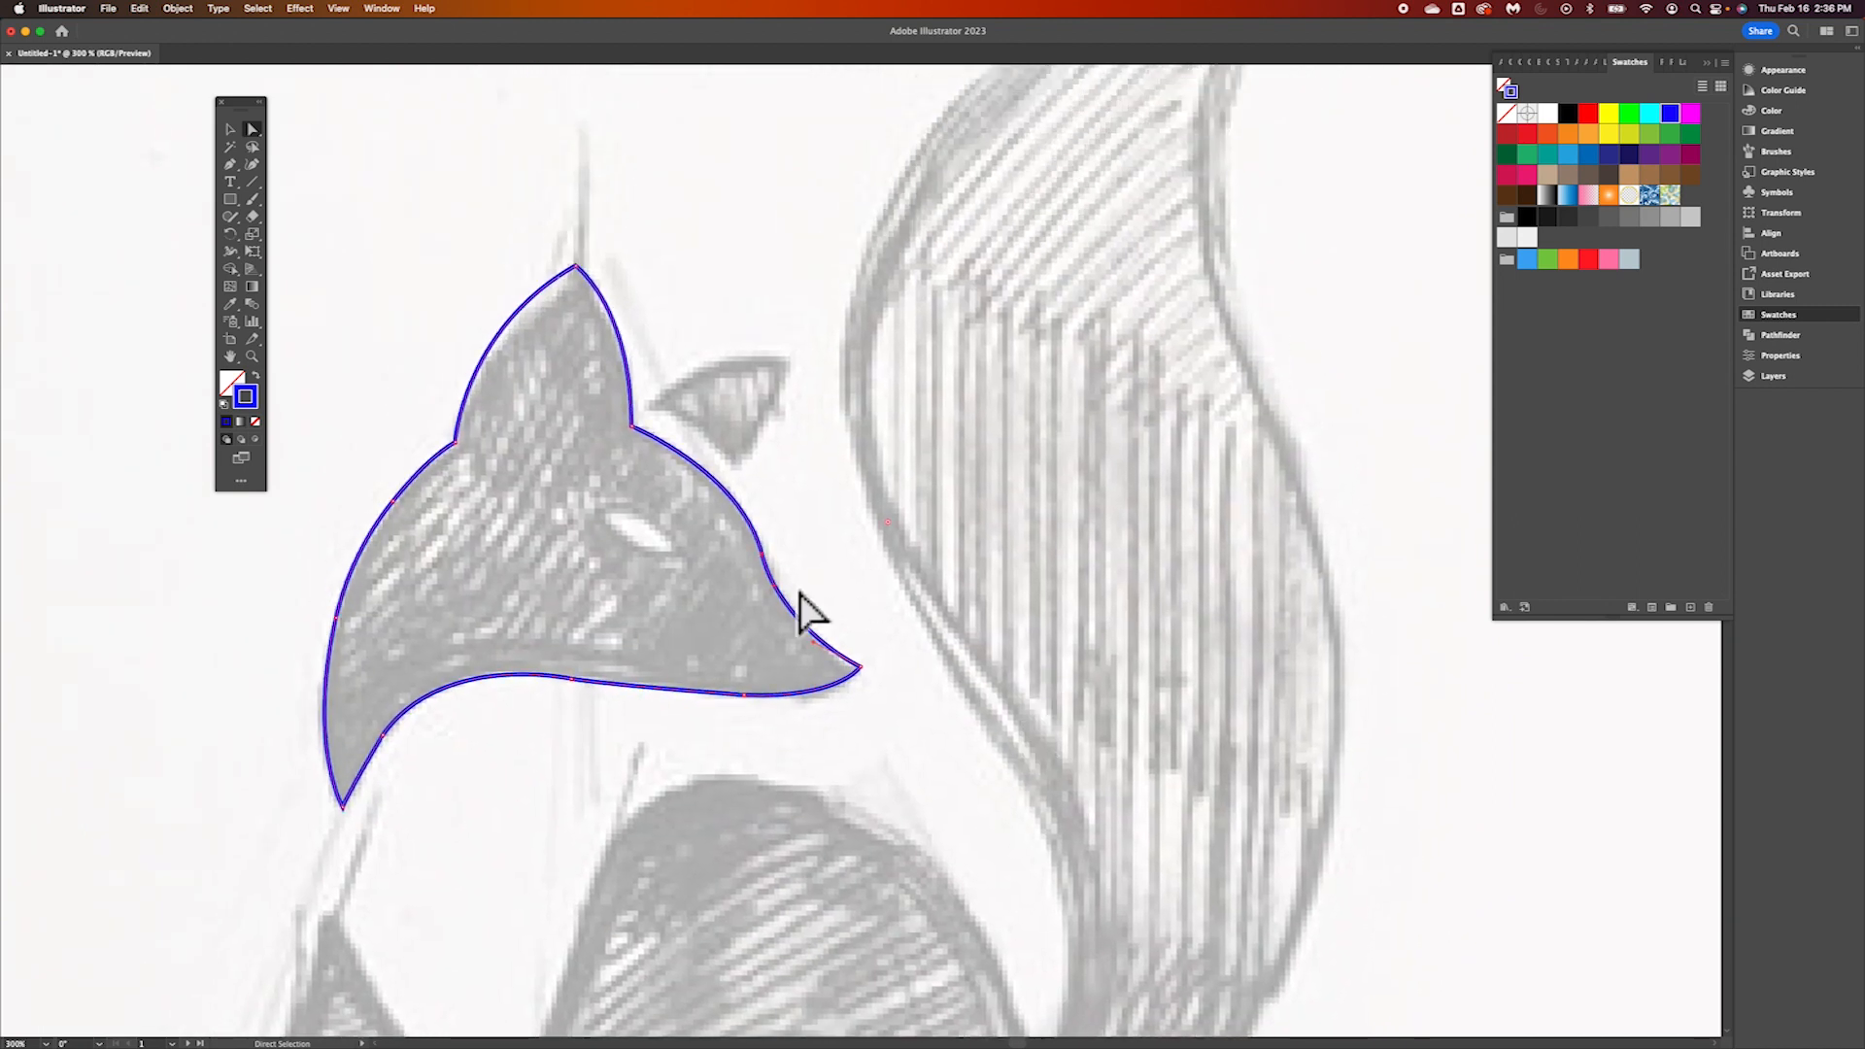
pyautogui.hscroll(-15, 853, 541)
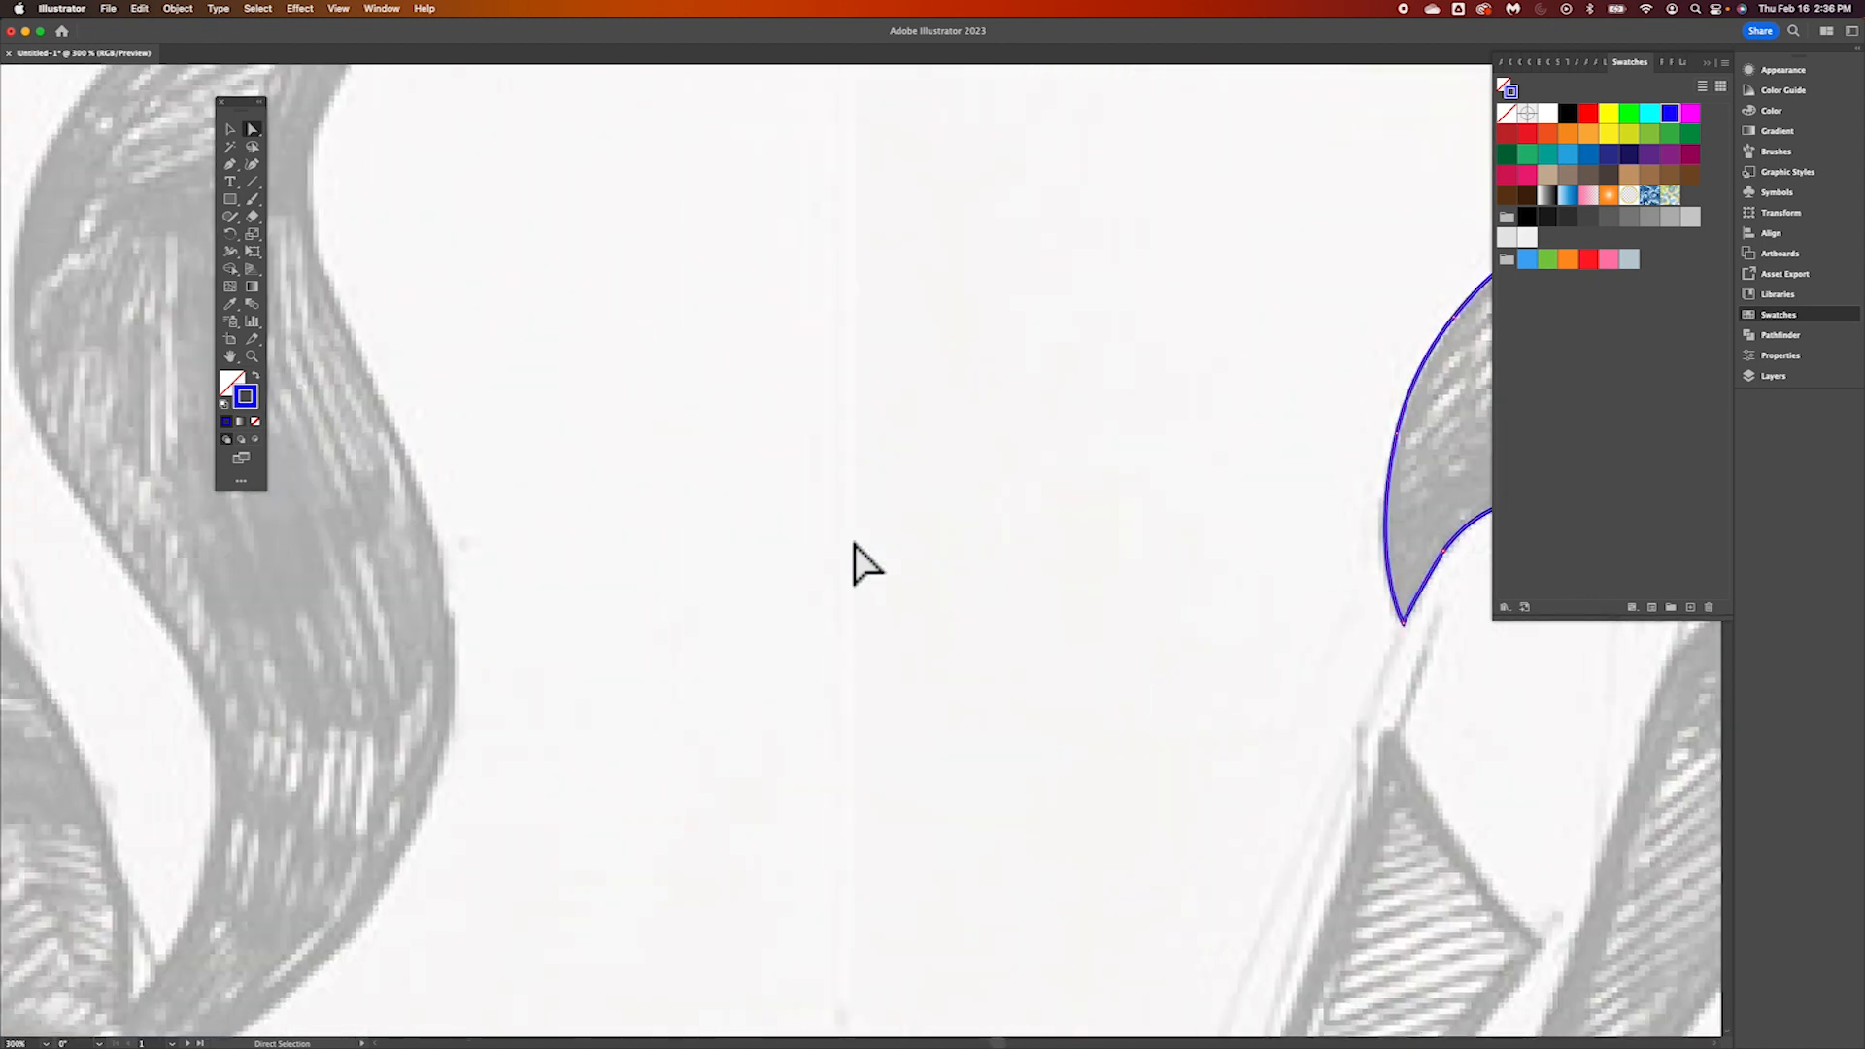
pyautogui.hscroll(20, 853, 544)
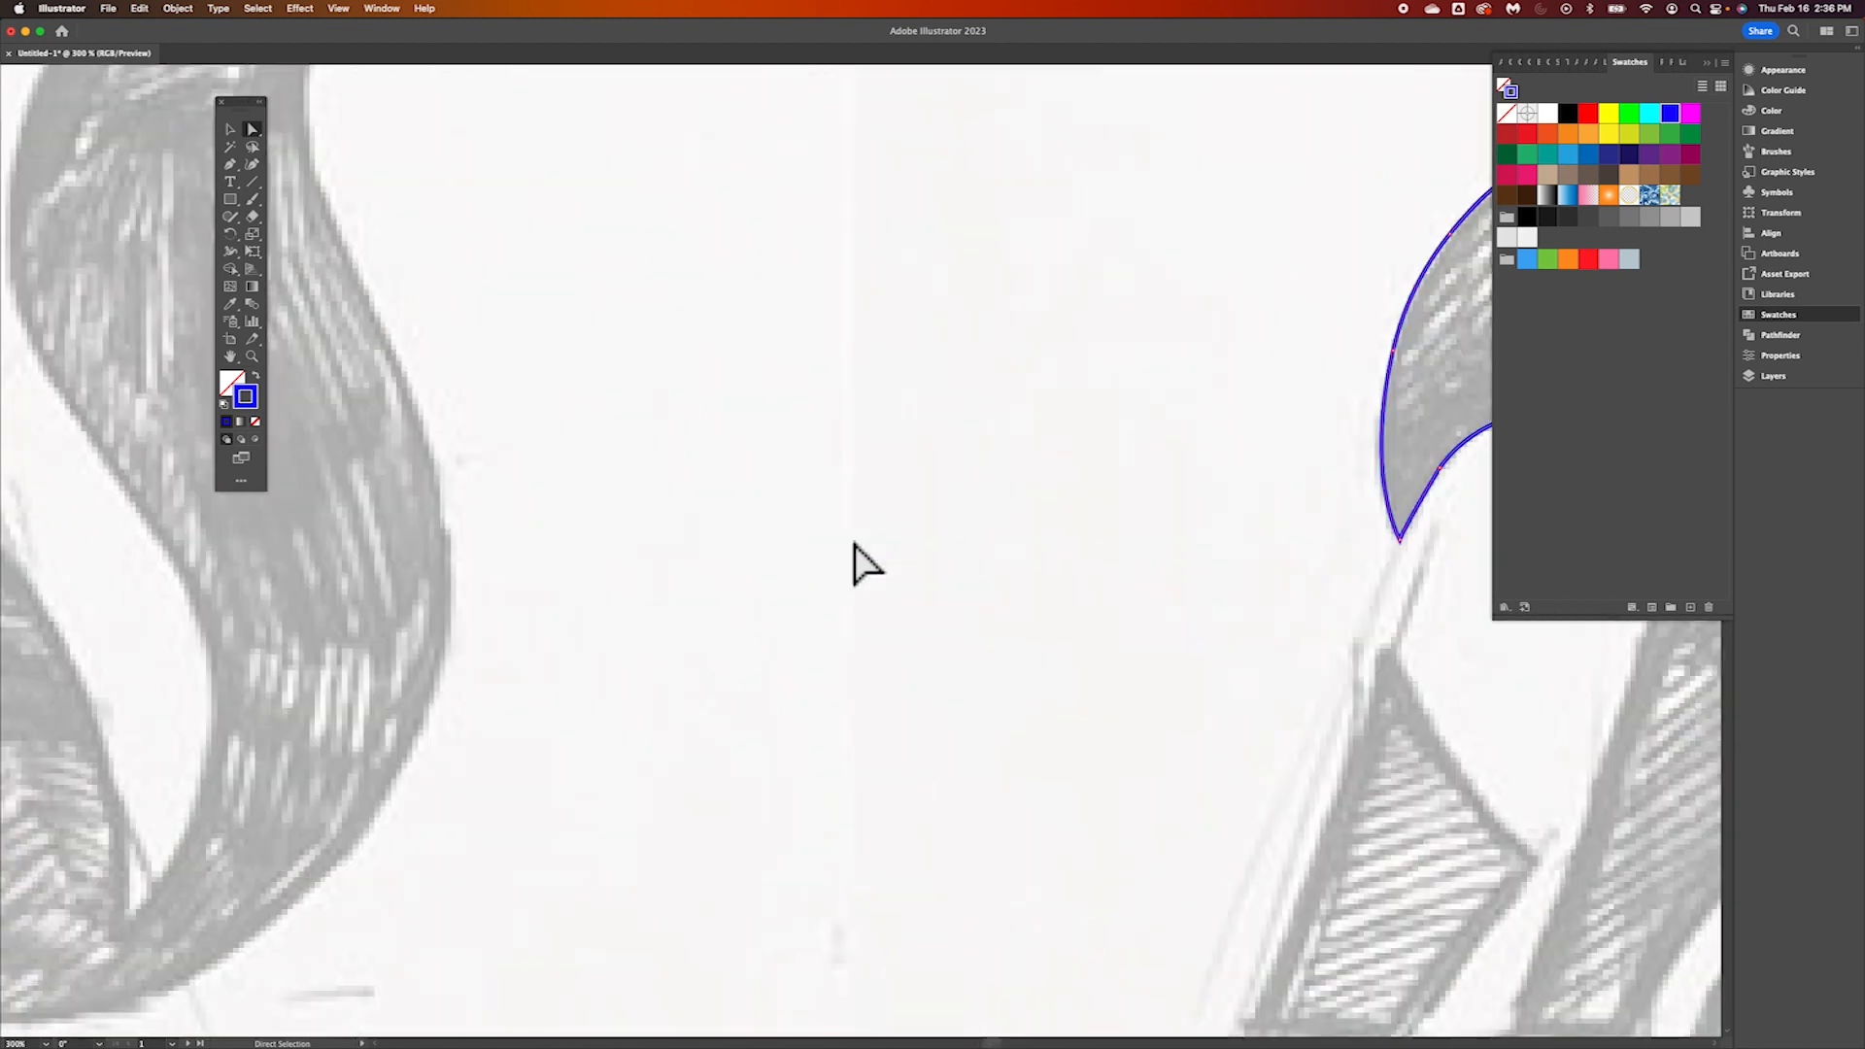
pyautogui.hscroll(10, 853, 544)
pyautogui.scroll(5, 854, 544)
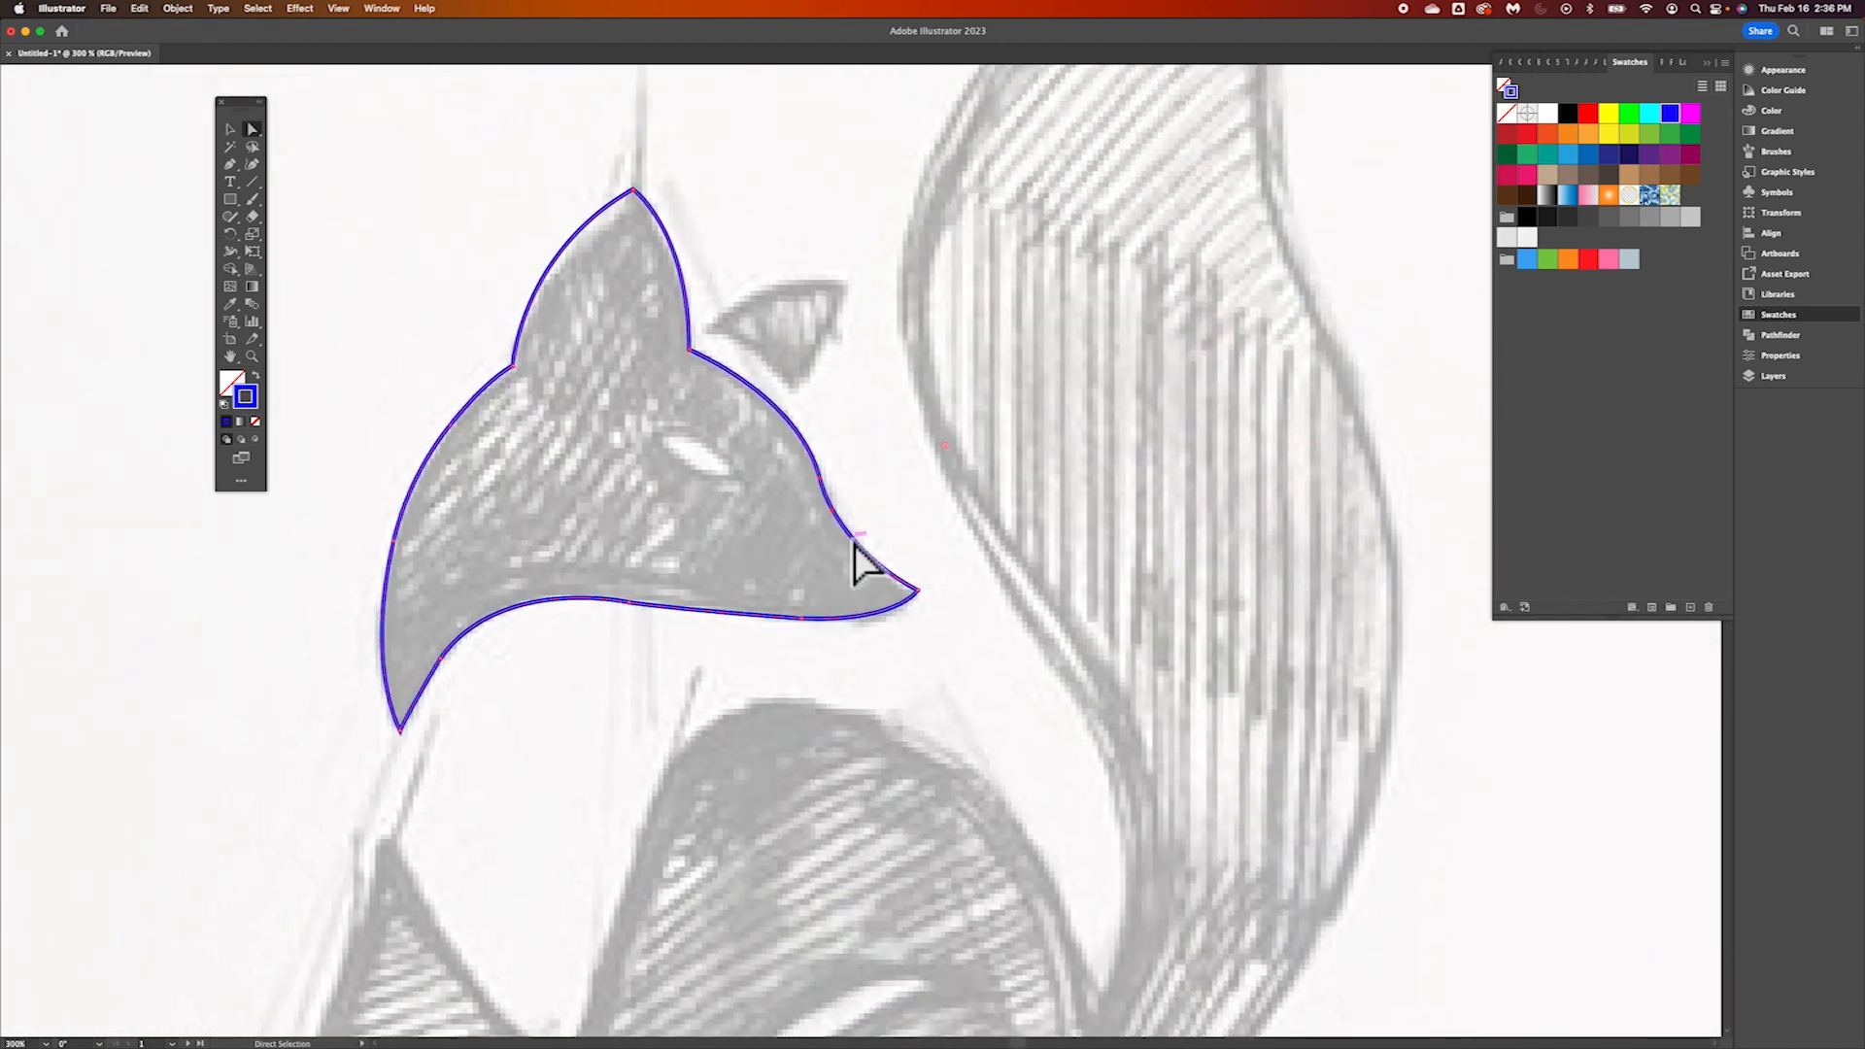
pyautogui.hscroll(-5, 853, 544)
pyautogui.scroll(4, 853, 544)
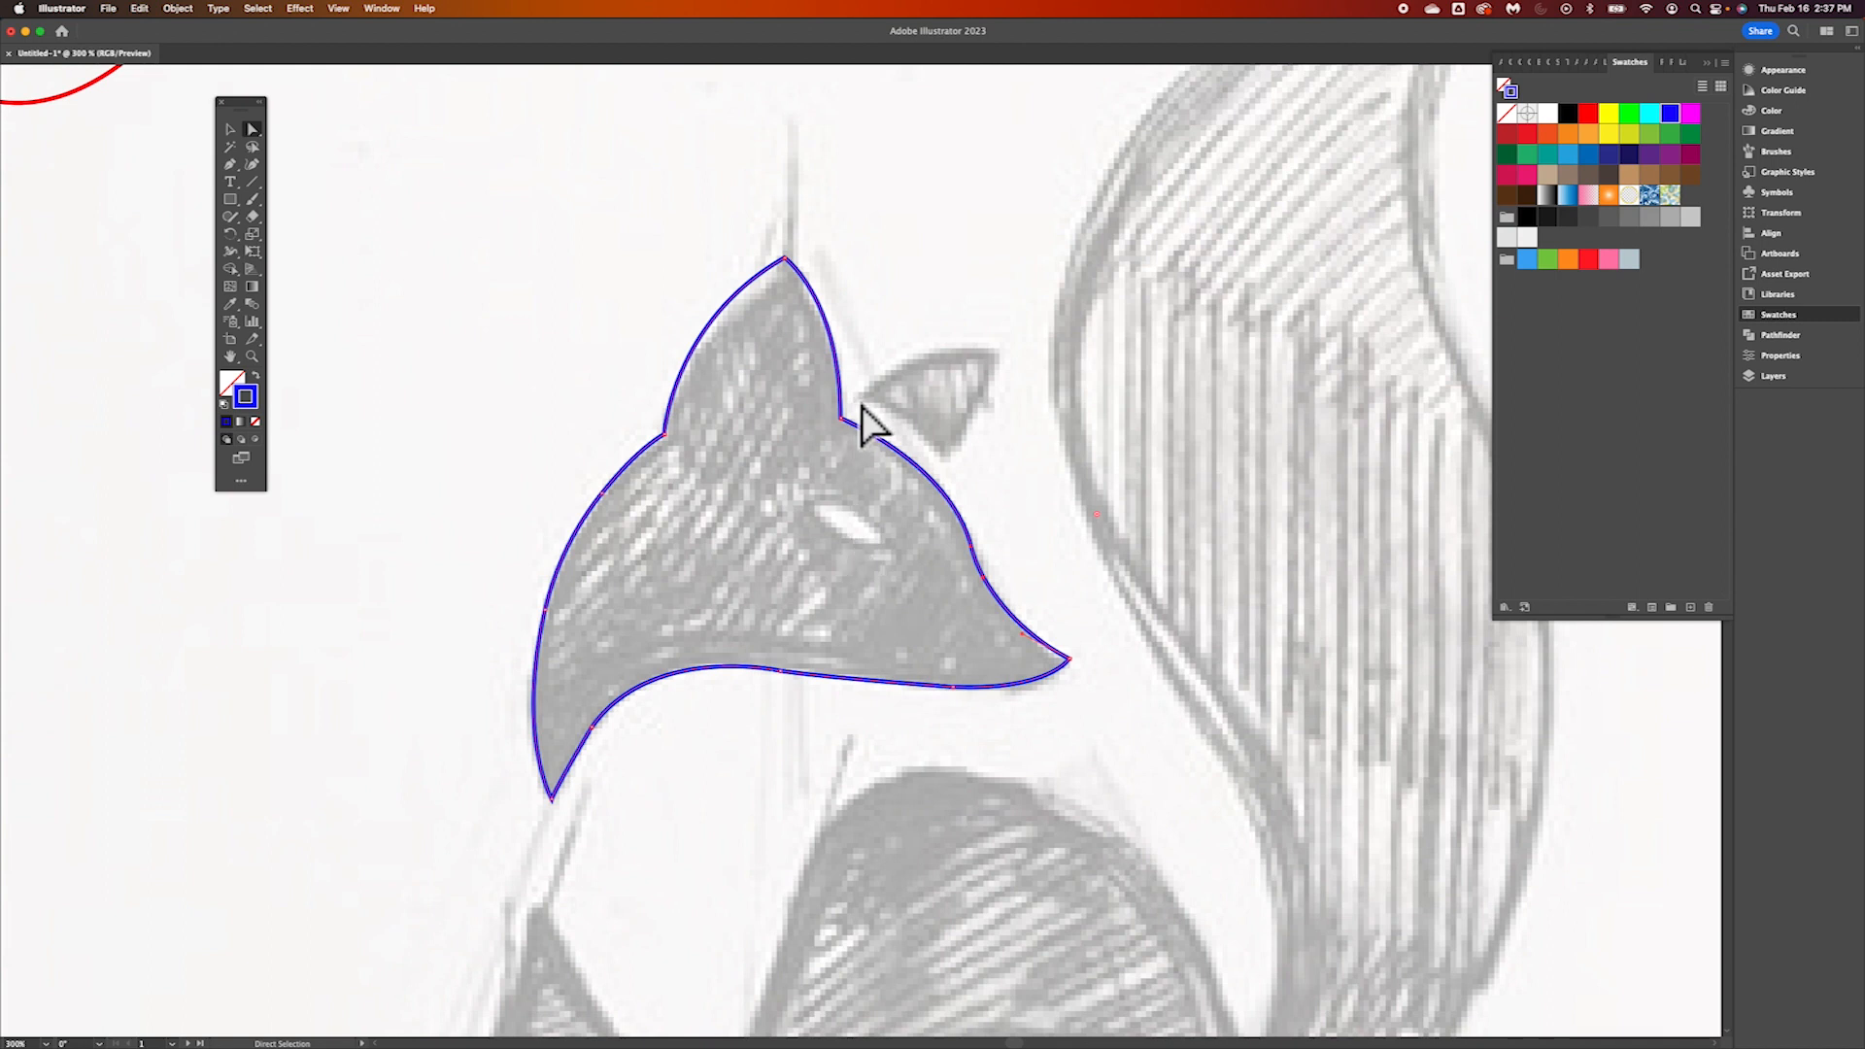
# Trace the fox's small far ear with the Pen tool as a closed path with curved outer edges and sharp corners
pyautogui.scroll(5, 860, 424)
pyautogui.press('p')
pyautogui.click(801, 376)
pyautogui.moveTo(1200, 230); pyautogui.dragTo(1448, 249)
pyautogui.click(1198, 228)
pyautogui.moveTo(1048, 537); pyautogui.dragTo(922, 665)
pyautogui.click(1048, 537)
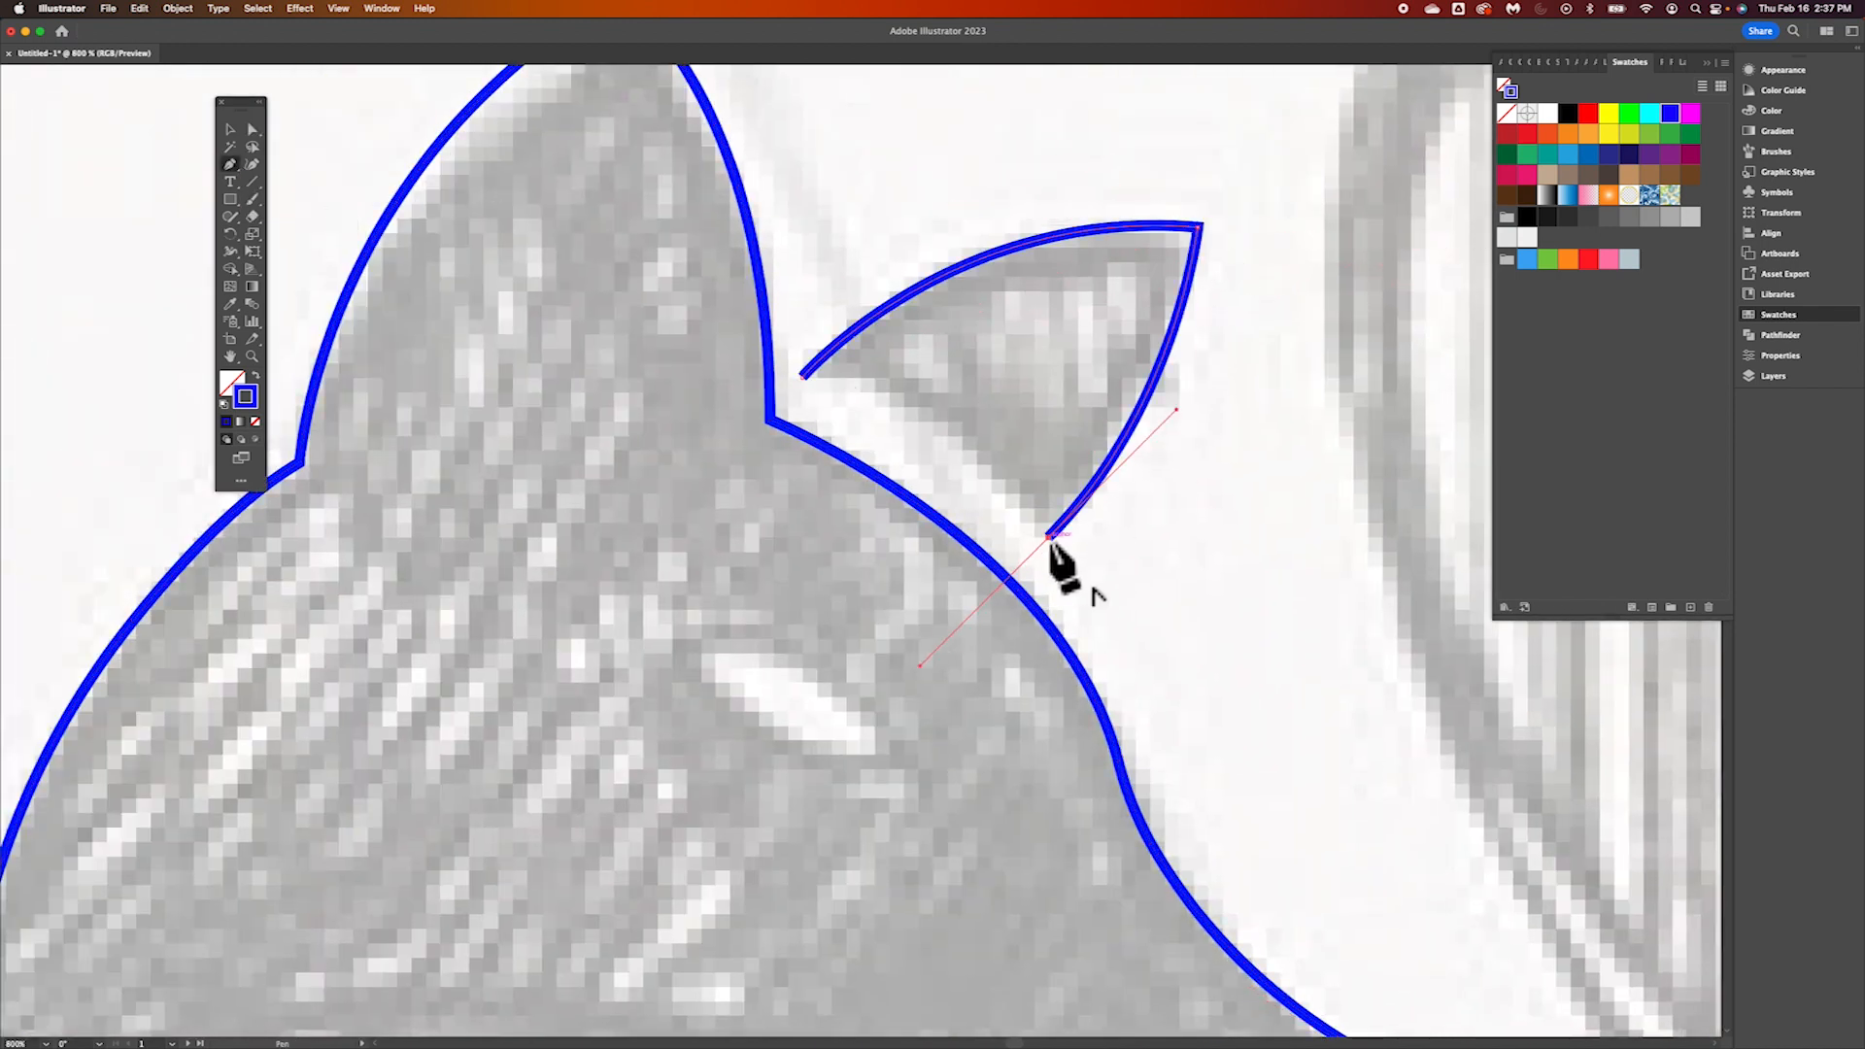
pyautogui.click(802, 375)
# Trace the fox's almond-shaped eye with two opposing curves as a closed path with pointed ends
pyautogui.scroll(-5, 1123, 624)
pyautogui.click(685, 396)
pyautogui.moveTo(900, 481); pyautogui.dragTo(999, 658)
pyautogui.click(900, 481)
pyautogui.moveTo(685, 396); pyautogui.dragTo(623, 260)
# Trace the hatched four-cornered front leg shape as a closed path with a curved upper edge and a curved base
pyautogui.scroll(-20, 670, 570)
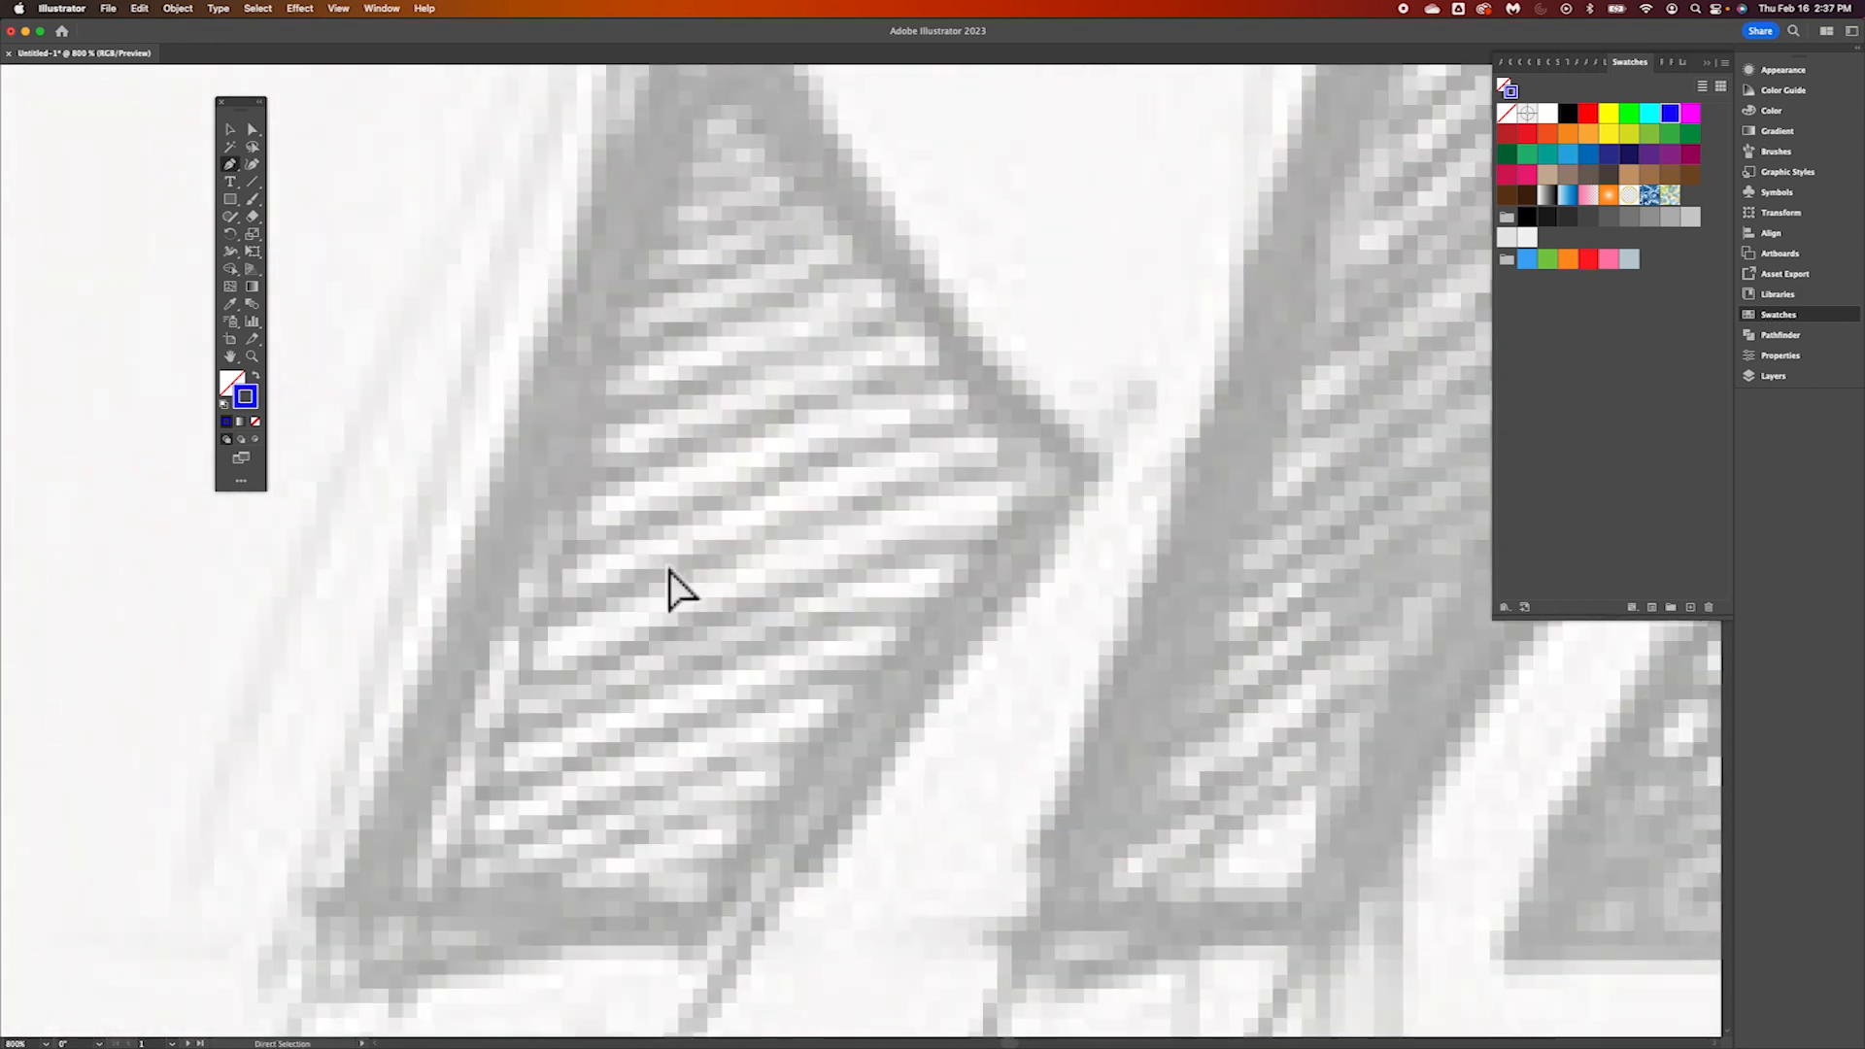
pyautogui.press('super+minus')
pyautogui.press('super+minus')
pyautogui.scroll(-5, 670, 570)
pyautogui.hscroll(-4, 670, 570)
pyautogui.click(758, 170)
pyautogui.moveTo(966, 447); pyautogui.dragTo(1103, 557)
pyautogui.click(965, 447)
pyautogui.click(774, 701)
pyautogui.moveTo(561, 724); pyautogui.dragTo(450, 783)
pyautogui.click(561, 725)
pyautogui.click(759, 170)
# Start the fox's body path at the second leg's foot, tracing its straight edge and the curved back to a sharp point at the tail
pyautogui.scroll(5, 660, 554)
pyautogui.hscroll(9, 661, 554)
pyautogui.click(452, 952)
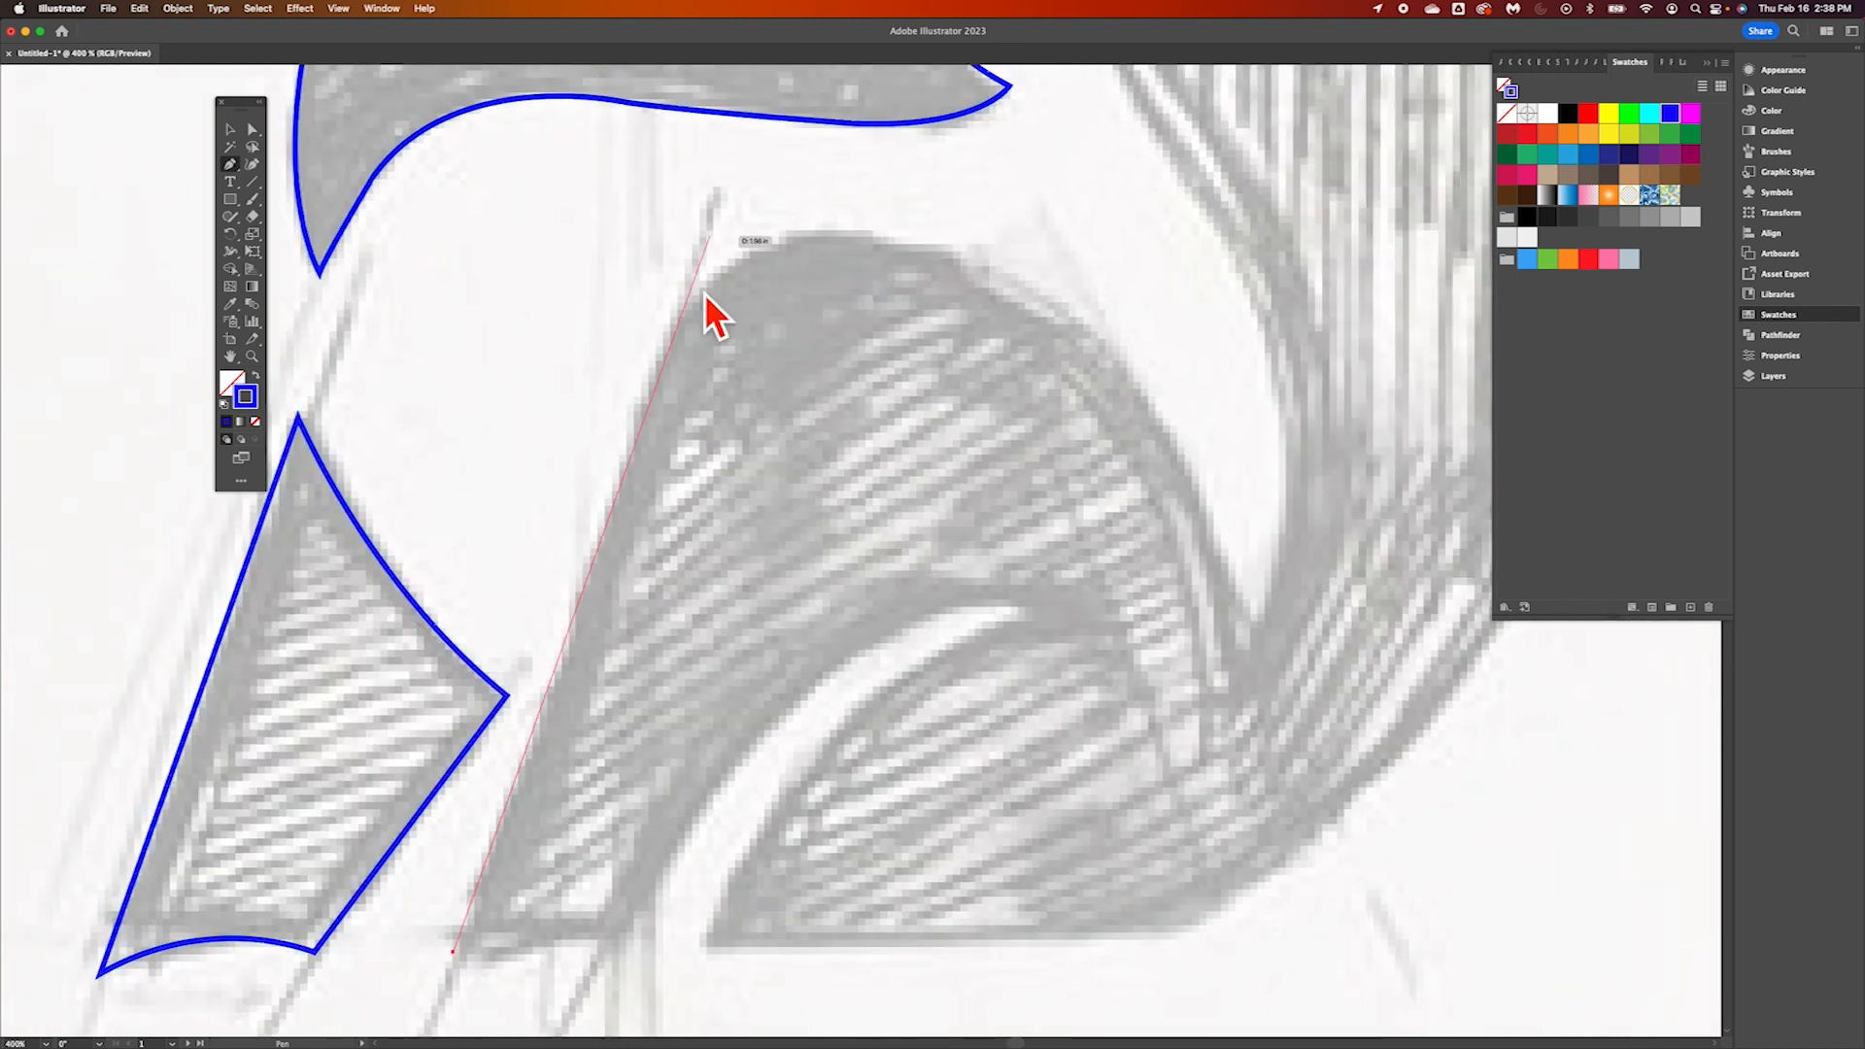
pyautogui.click(670, 337)
pyautogui.moveTo(913, 246); pyautogui.dragTo(1089, 304)
pyautogui.click(912, 245)
pyautogui.moveTo(1250, 615); pyautogui.dragTo(1326, 895)
pyautogui.click(1250, 614)
# Continue the body path up the tail's inner edge with smooth curves, ending in a sharp corner at the tail tip
pyautogui.moveTo(1254, 317); pyautogui.dragTo(1203, 158)
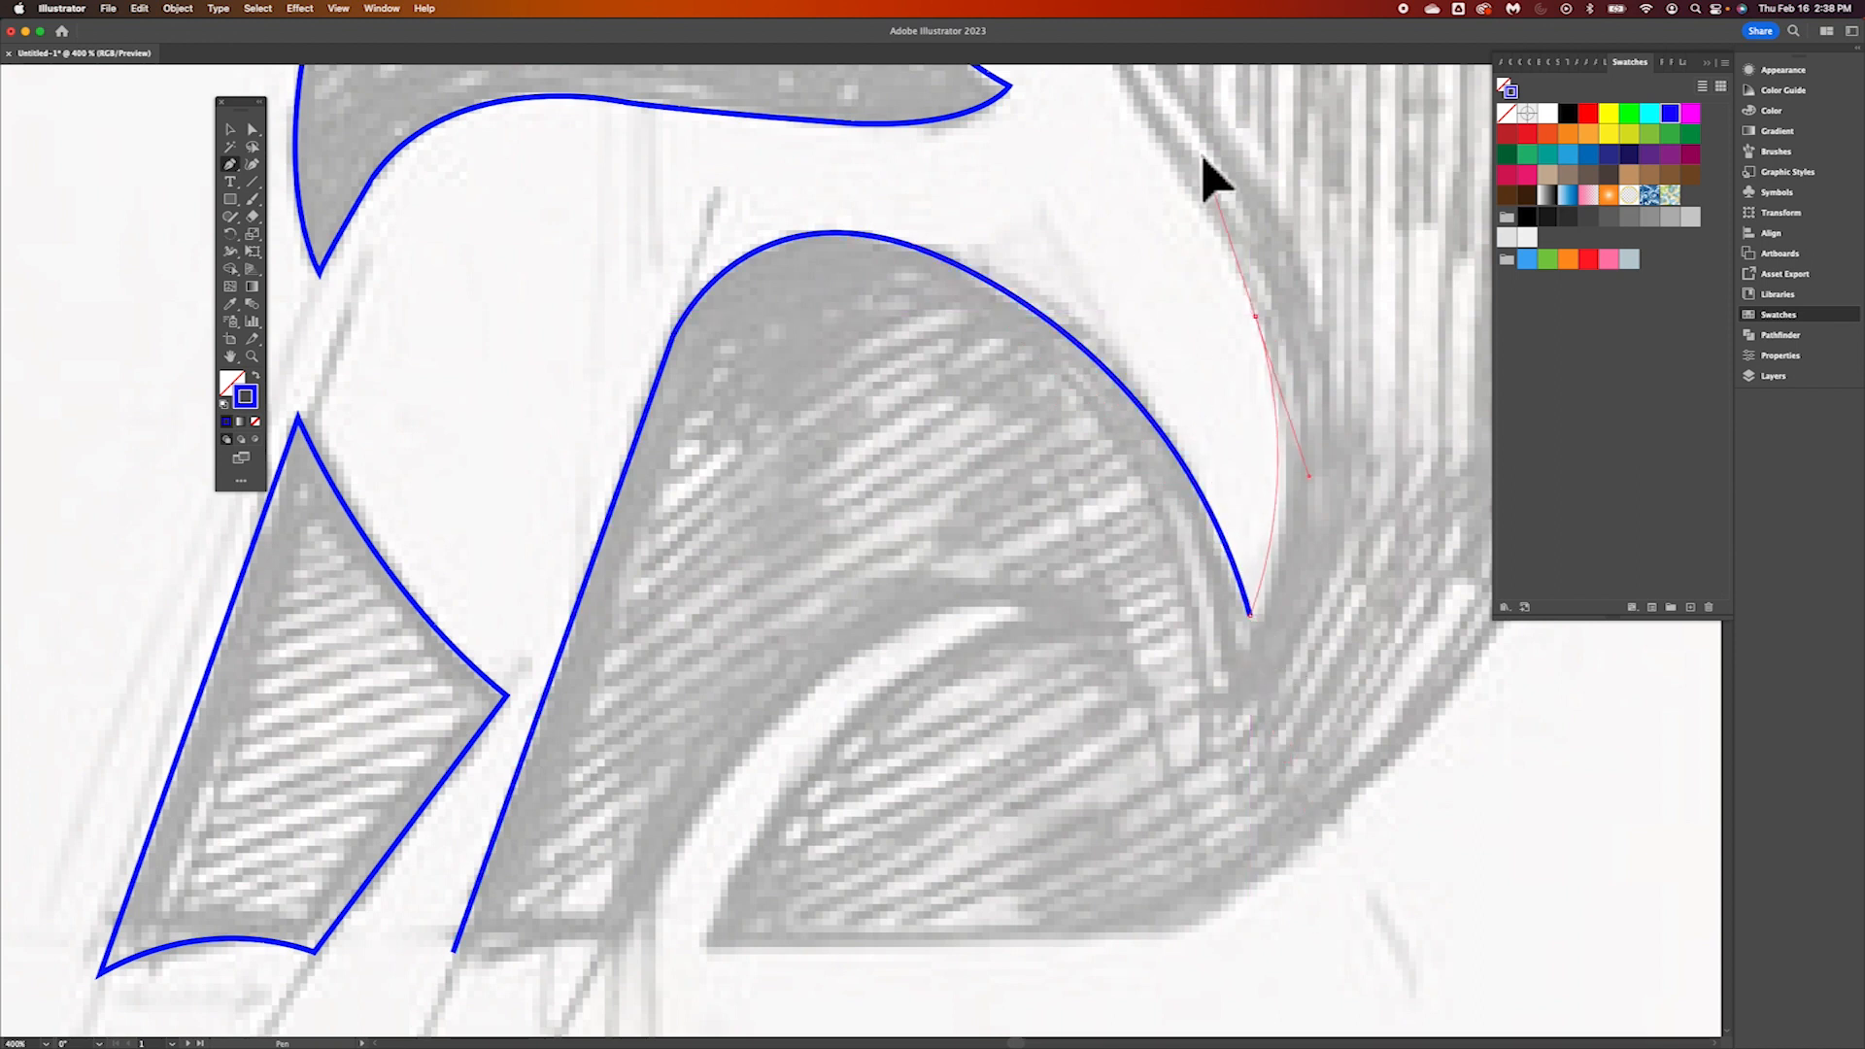
pyautogui.scroll(5, 1123, 339)
pyautogui.hscroll(3, 1123, 340)
pyautogui.scroll(5, 1127, 350)
pyautogui.hscroll(3, 1126, 349)
pyautogui.click(990, 800)
pyautogui.moveTo(851, 559); pyautogui.dragTo(780, 484)
pyautogui.click(851, 558)
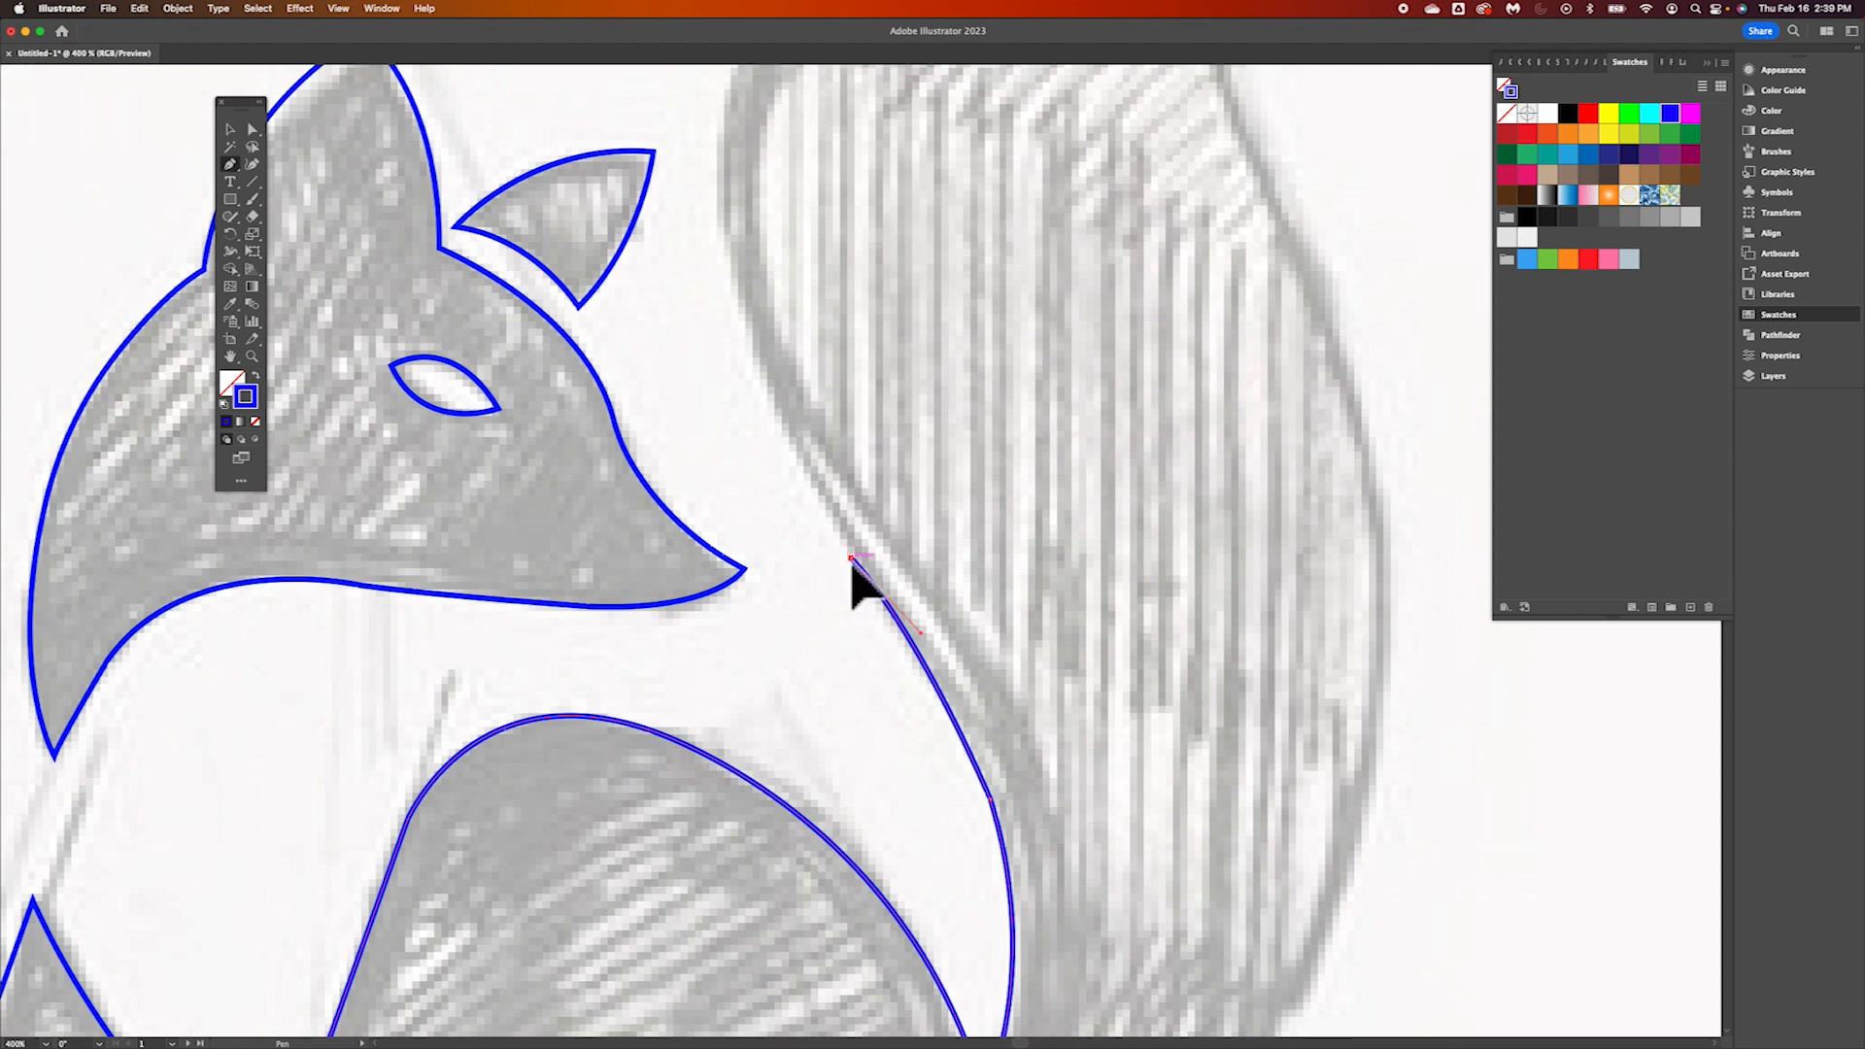
pyautogui.scroll(5, 849, 556)
pyautogui.hscroll(3, 849, 556)
pyautogui.moveTo(580, 367); pyautogui.dragTo(626, 136)
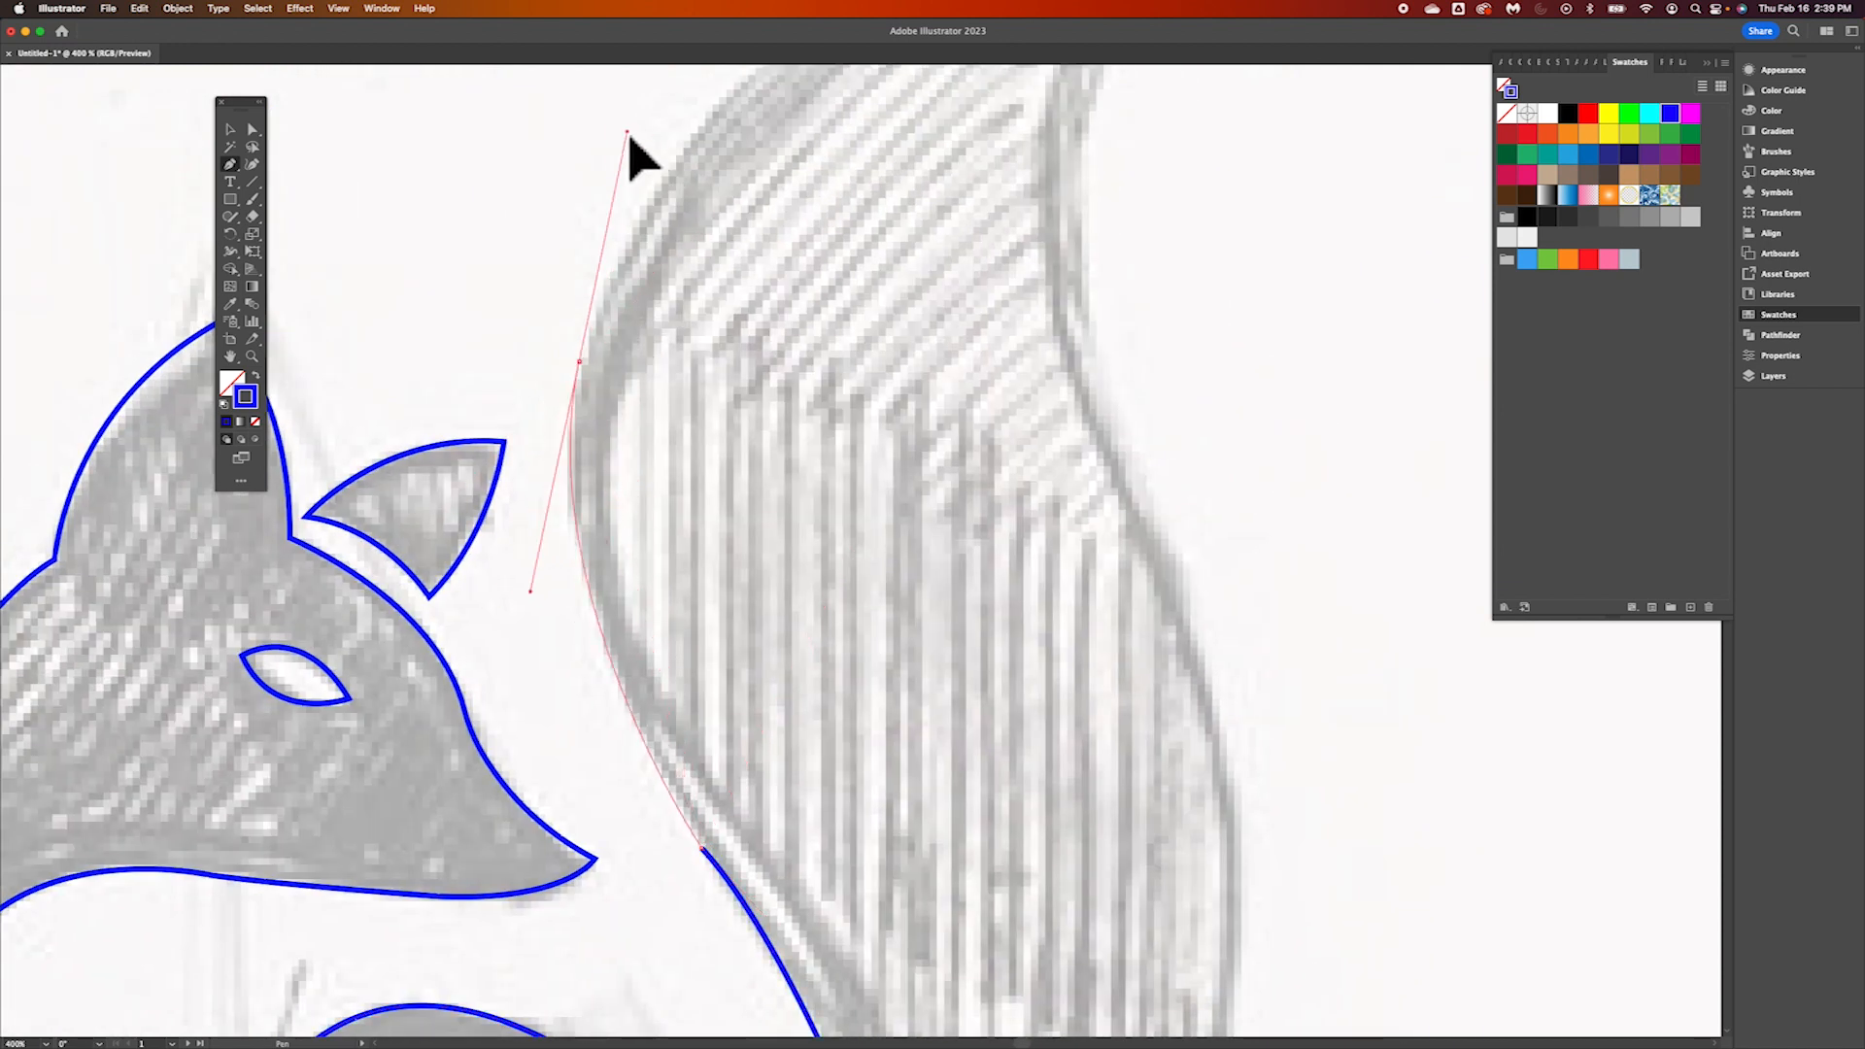
pyautogui.scroll(5, 646, 478)
pyautogui.hscroll(3, 646, 478)
pyautogui.scroll(5, 622, 418)
pyautogui.hscroll(3, 621, 418)
pyautogui.moveTo(951, 159); pyautogui.dragTo(1421, 144)
pyautogui.click(950, 159)
# Trace the tail's outer edge from the tip down to the rump with curved segments, ending in a corner at the base
pyautogui.moveTo(835, 645); pyautogui.dragTo(917, 974)
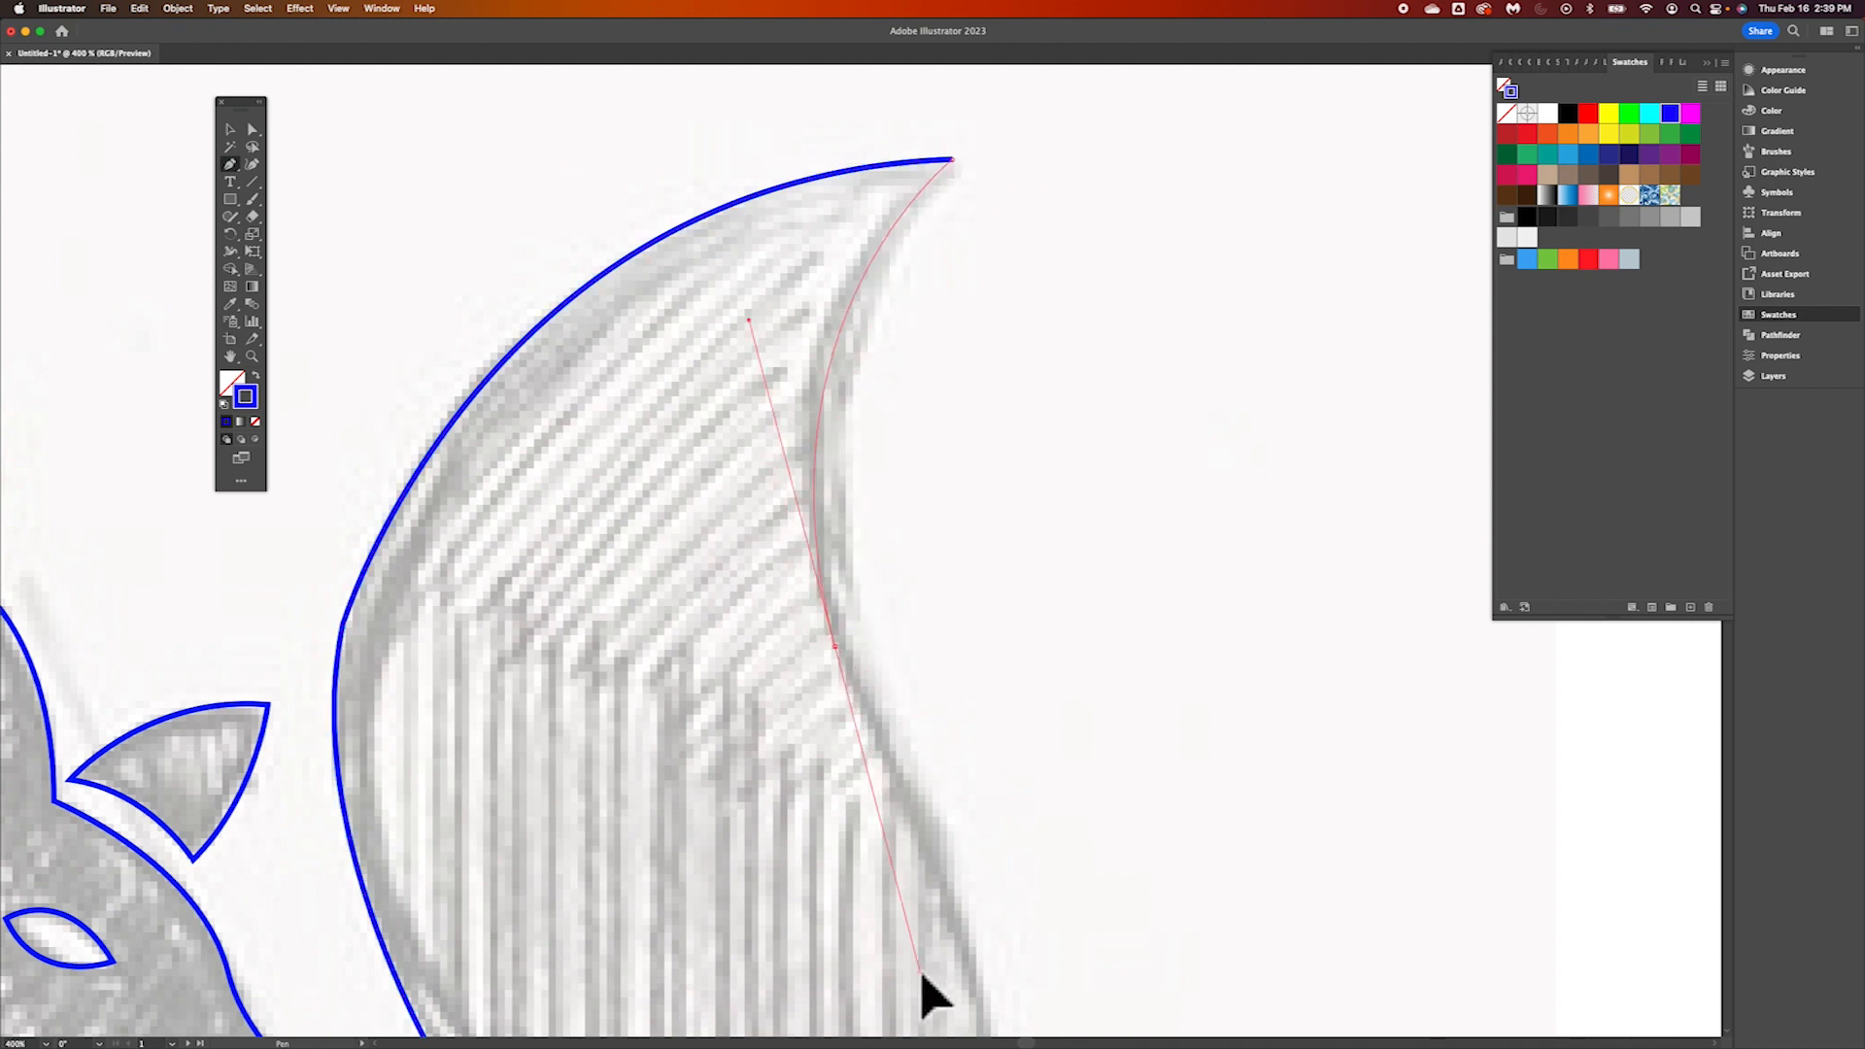
pyautogui.scroll(-5, 806, 437)
pyautogui.hscroll(1, 806, 437)
pyautogui.moveTo(916, 790); pyautogui.dragTo(923, 945)
pyautogui.scroll(-5, 1040, 824)
pyautogui.hscroll(-1, 1040, 824)
pyautogui.click(1043, 396)
pyautogui.moveTo(995, 863); pyautogui.dragTo(916, 996)
pyautogui.scroll(-5, 955, 957)
pyautogui.hscroll(-2, 955, 957)
pyautogui.click(1177, 411)
pyautogui.moveTo(782, 867); pyautogui.dragTo(560, 959)
pyautogui.scroll(-2, 560, 971)
pyautogui.hscroll(-5, 560, 971)
pyautogui.click(1055, 772)
# Trace the flat base and the narrow curved gap between haunch and leg, then close the body path at the foot
pyautogui.click(580, 772)
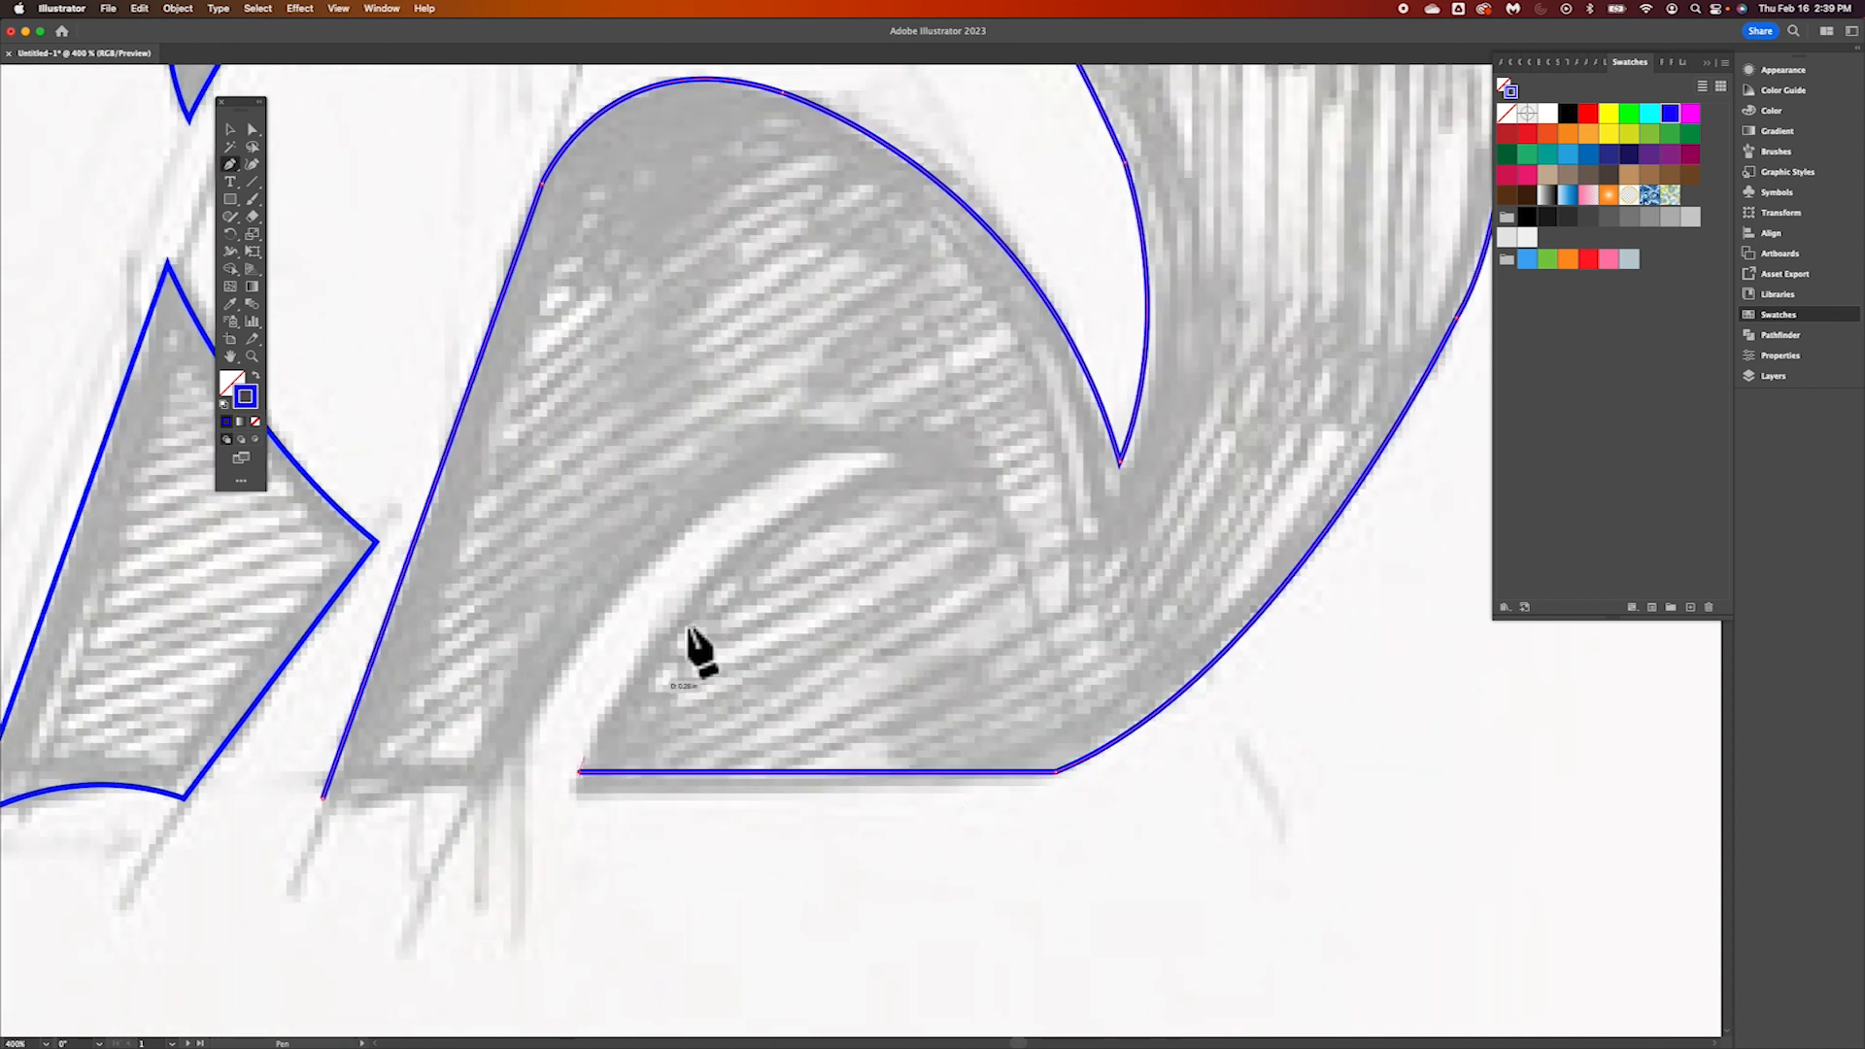
pyautogui.moveTo(904, 463); pyautogui.dragTo(1126, 436)
pyautogui.click(904, 462)
pyautogui.scroll(-7, 492, 775)
pyautogui.moveTo(489, 440); pyautogui.dragTo(307, 800)
pyautogui.hscroll(-7, 309, 797)
pyautogui.click(845, 491)
pyautogui.click(679, 513)
# Round the corner on the concave side of the upper tail with the Direct Selection corner widget
pyautogui.scroll(15, 678, 518)
pyautogui.hscroll(9, 678, 517)
pyautogui.scroll(8, 678, 517)
pyautogui.hscroll(4, 678, 518)
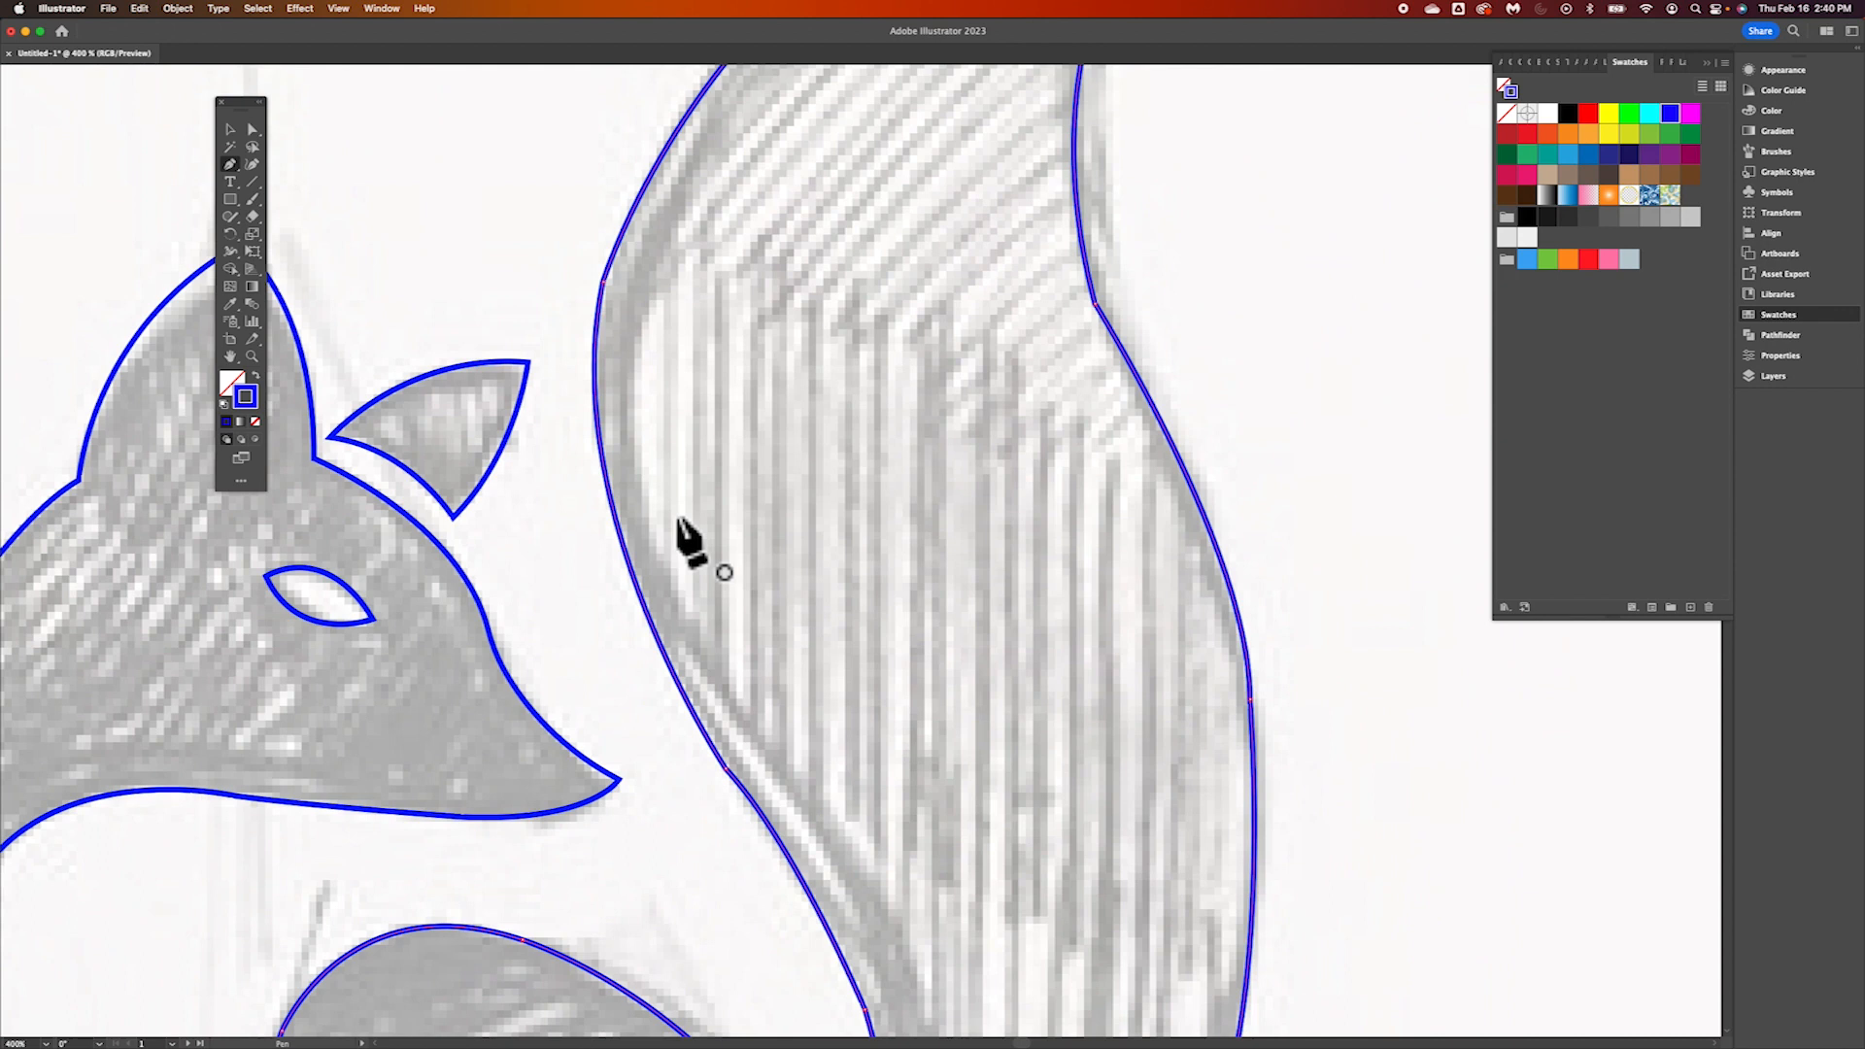
pyautogui.scroll(3, 789, 328)
pyautogui.scroll(-1, 789, 328)
pyautogui.hscroll(-1, 788, 328)
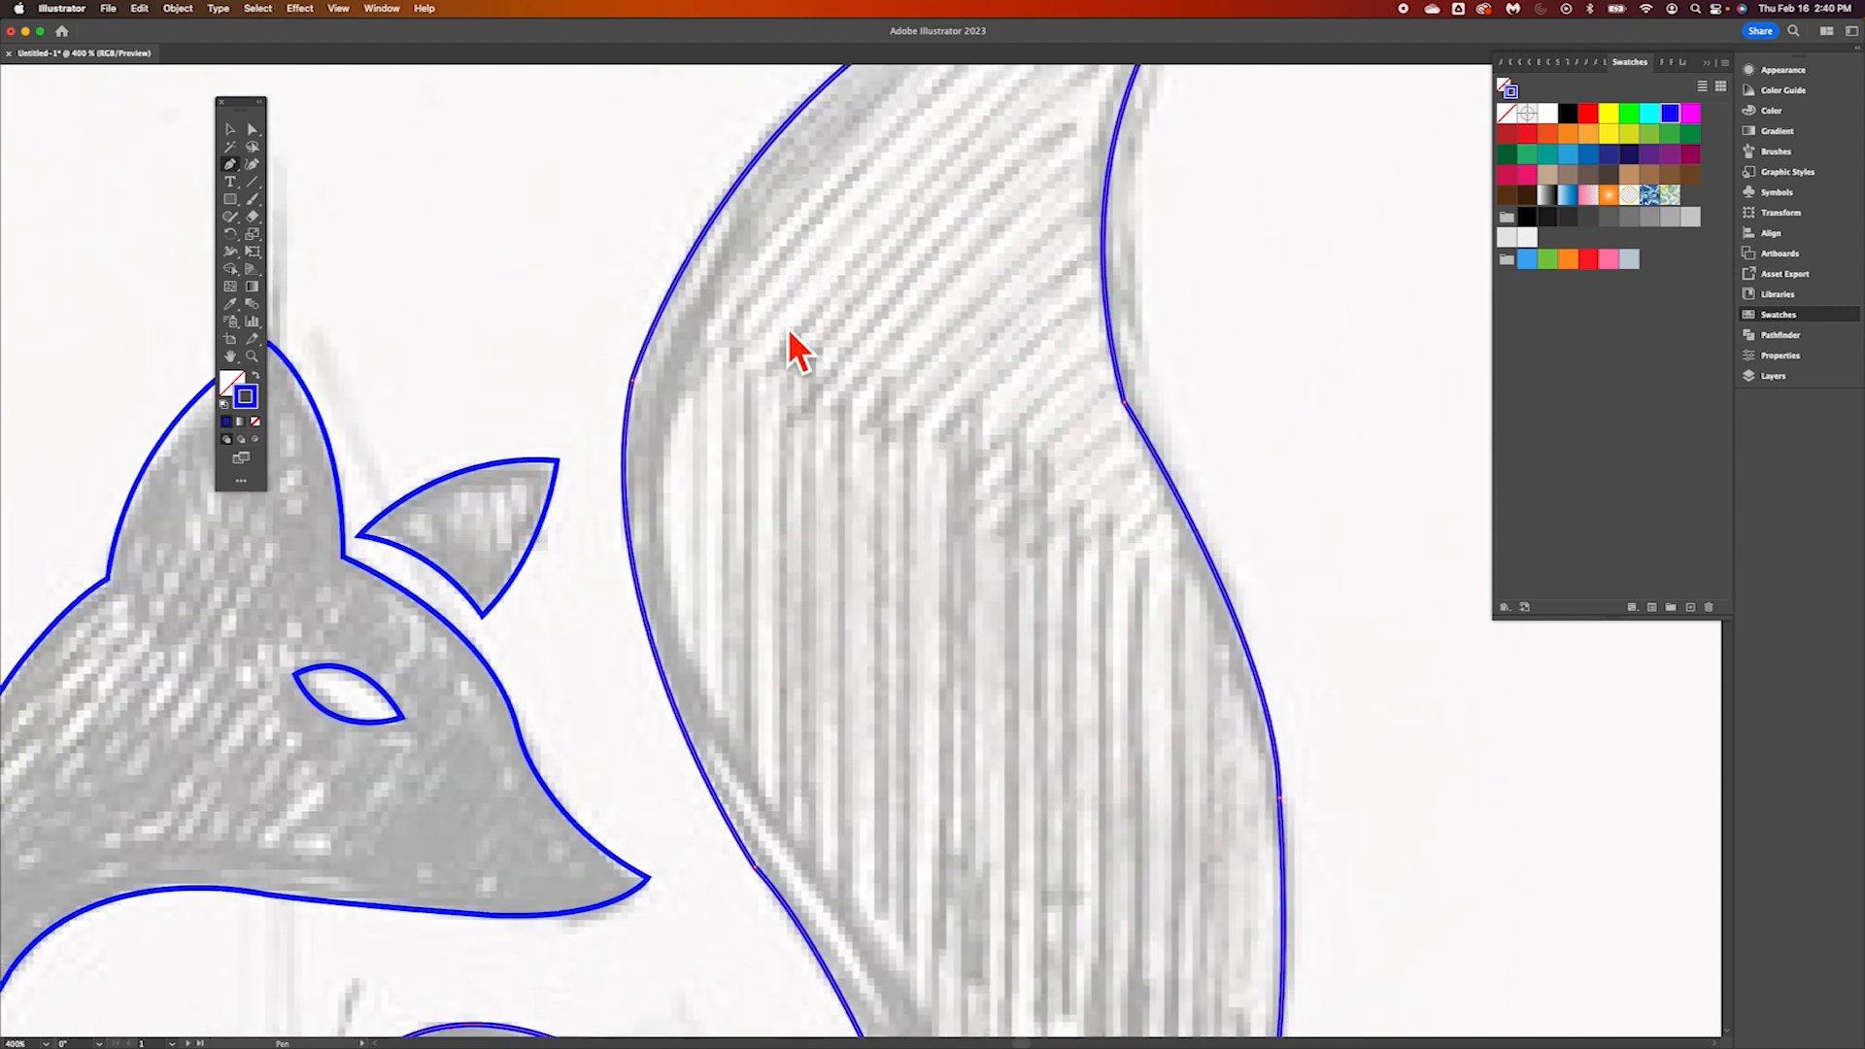
pyautogui.scroll(5, 661, 252)
pyautogui.hscroll(5, 661, 253)
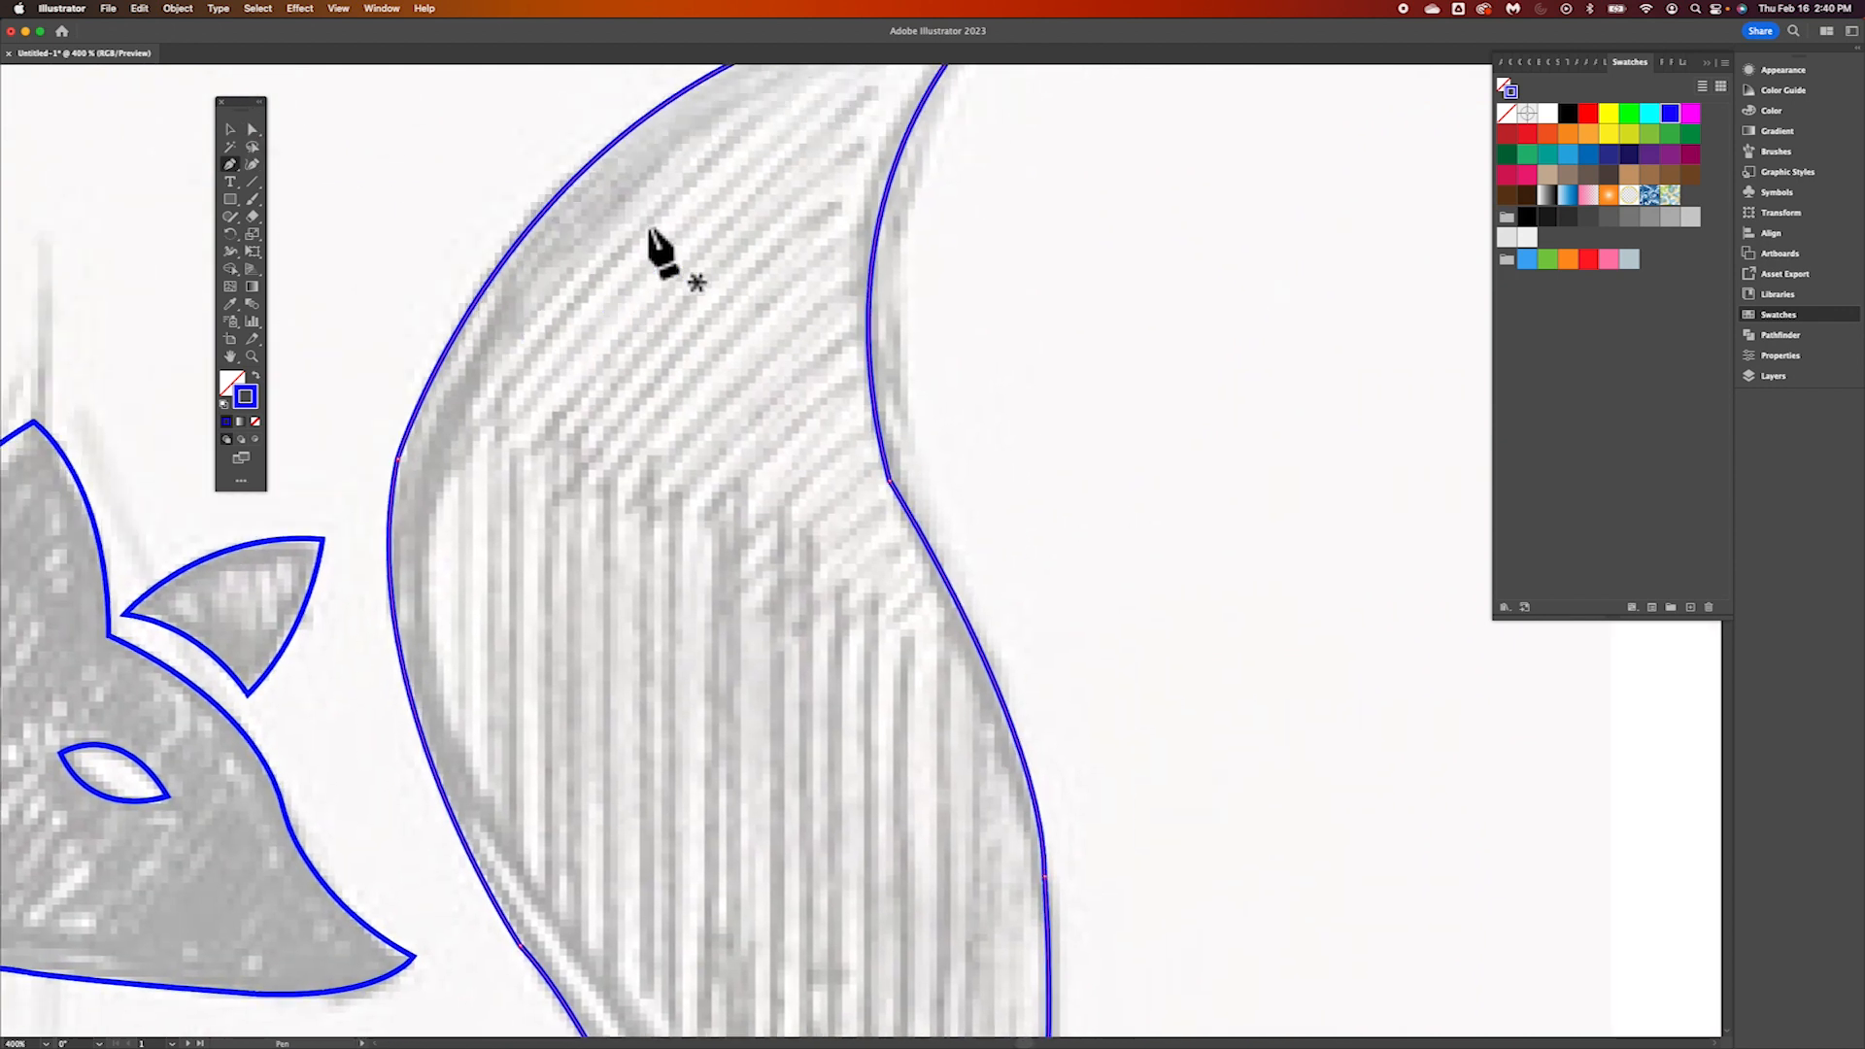
pyautogui.click(255, 130)
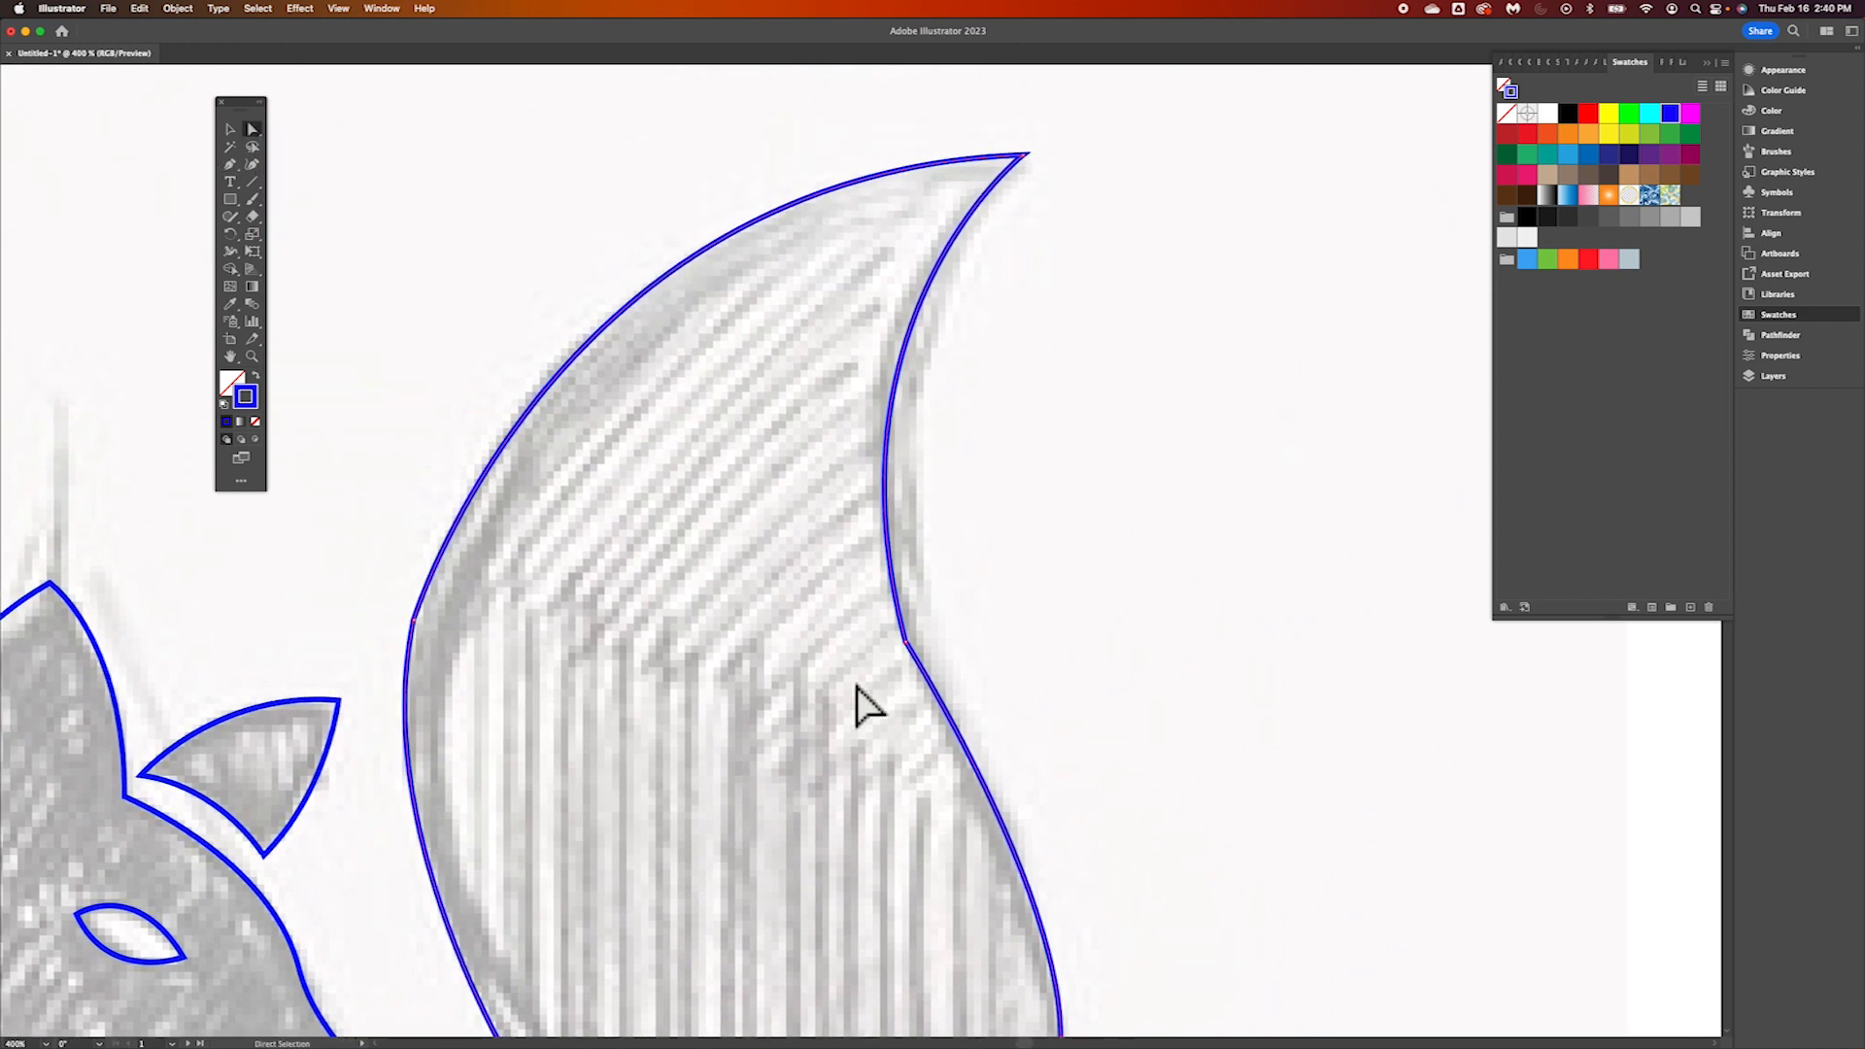
pyautogui.scroll(-3, 857, 686)
pyautogui.hscroll(-1, 857, 686)
pyautogui.click(958, 534)
pyautogui.moveTo(961, 544); pyautogui.dragTo(1361, 449)
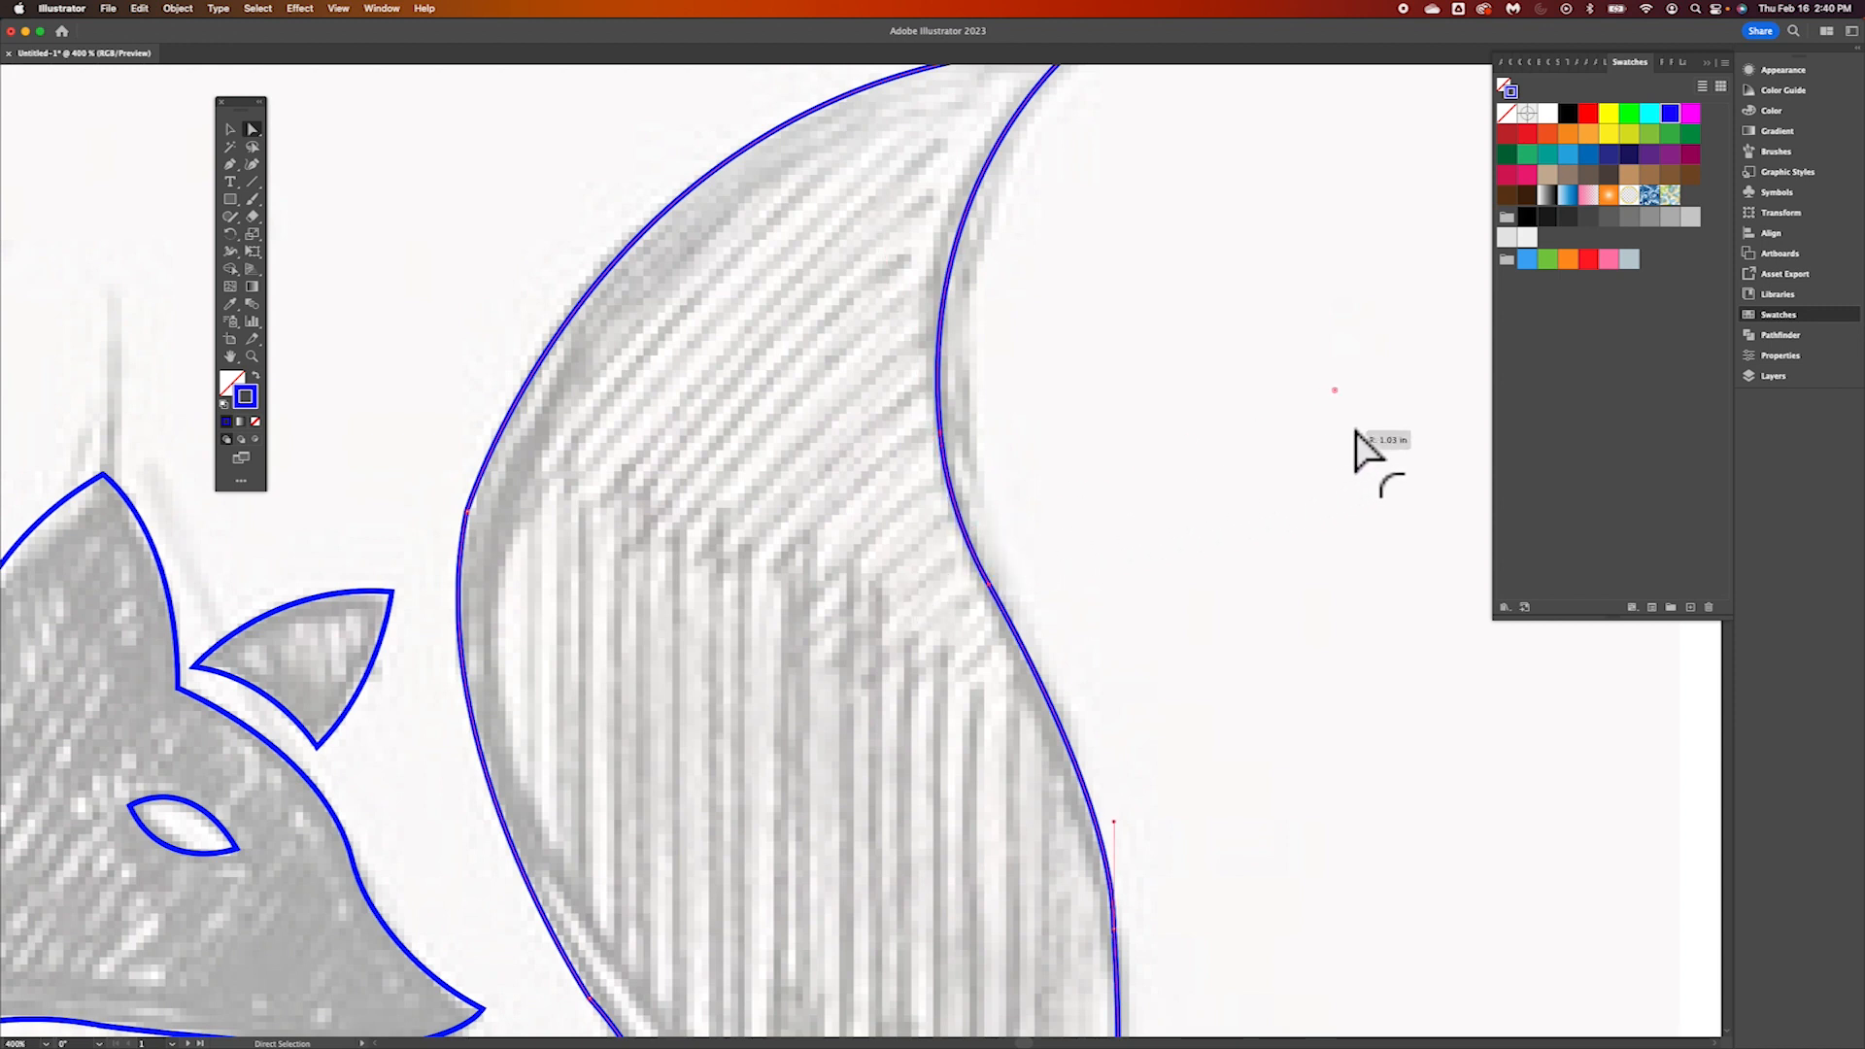
# Round the corner on the tail's convex side, nearest the fox's ear, into a smooth curve
pyautogui.click(468, 511)
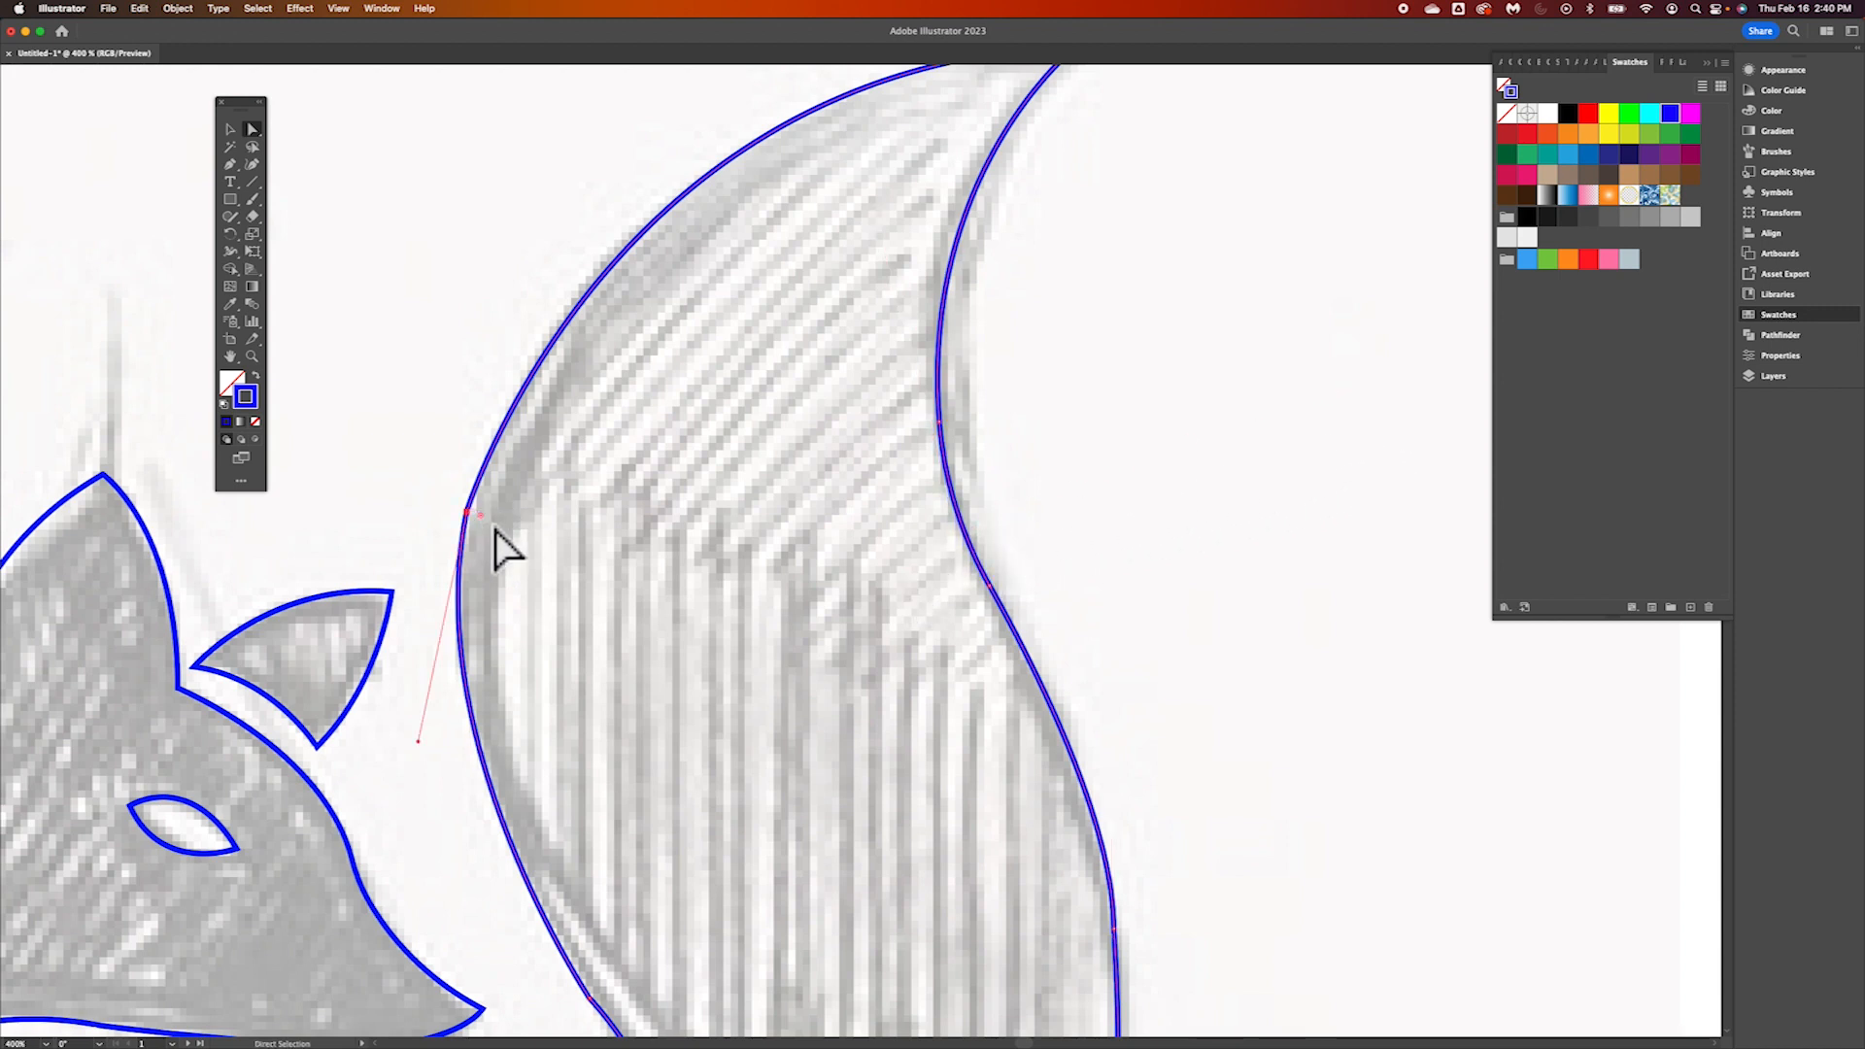
pyautogui.moveTo(485, 521); pyautogui.dragTo(992, 615)
pyautogui.scroll(4, 1028, 534)
pyautogui.scroll(-10, 1027, 533)
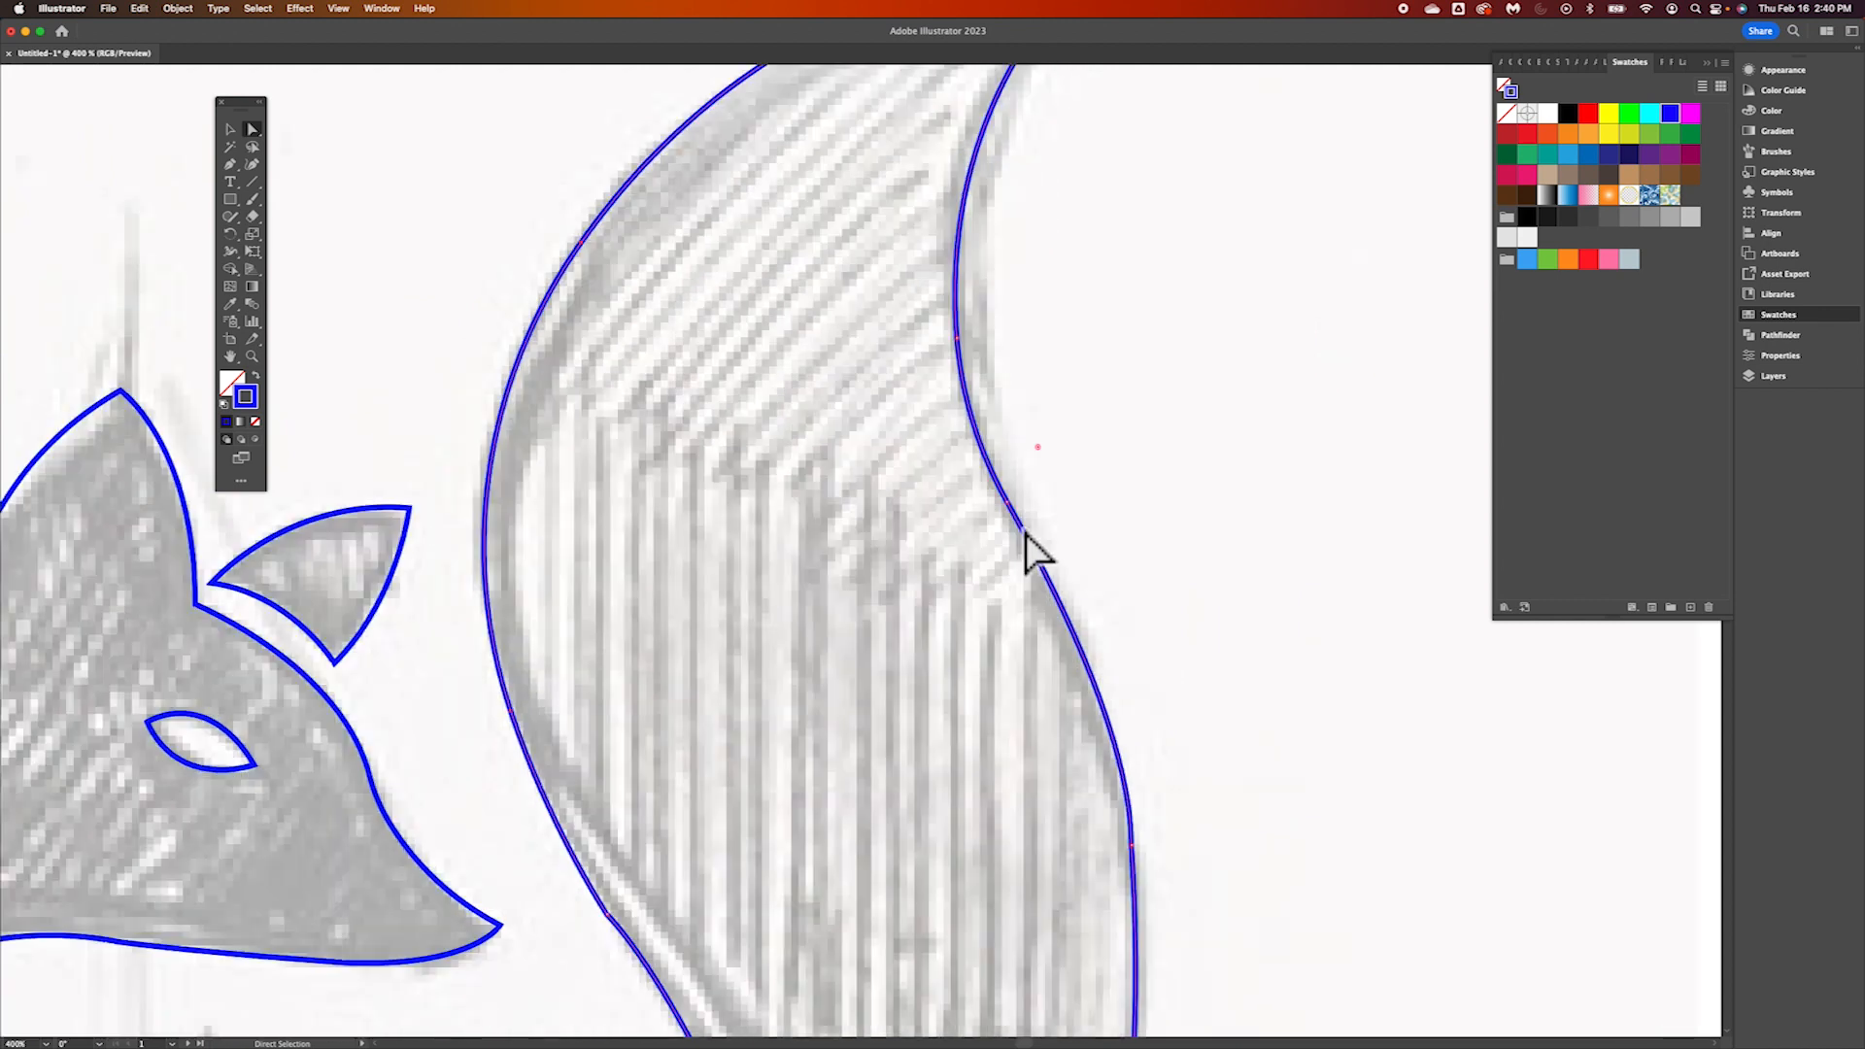
# Lower the base corners of the leg and haunch so their bottom edges lie on one horizontal baseline
pyautogui.scroll(-10, 1027, 533)
pyautogui.hscroll(-5, 1026, 533)
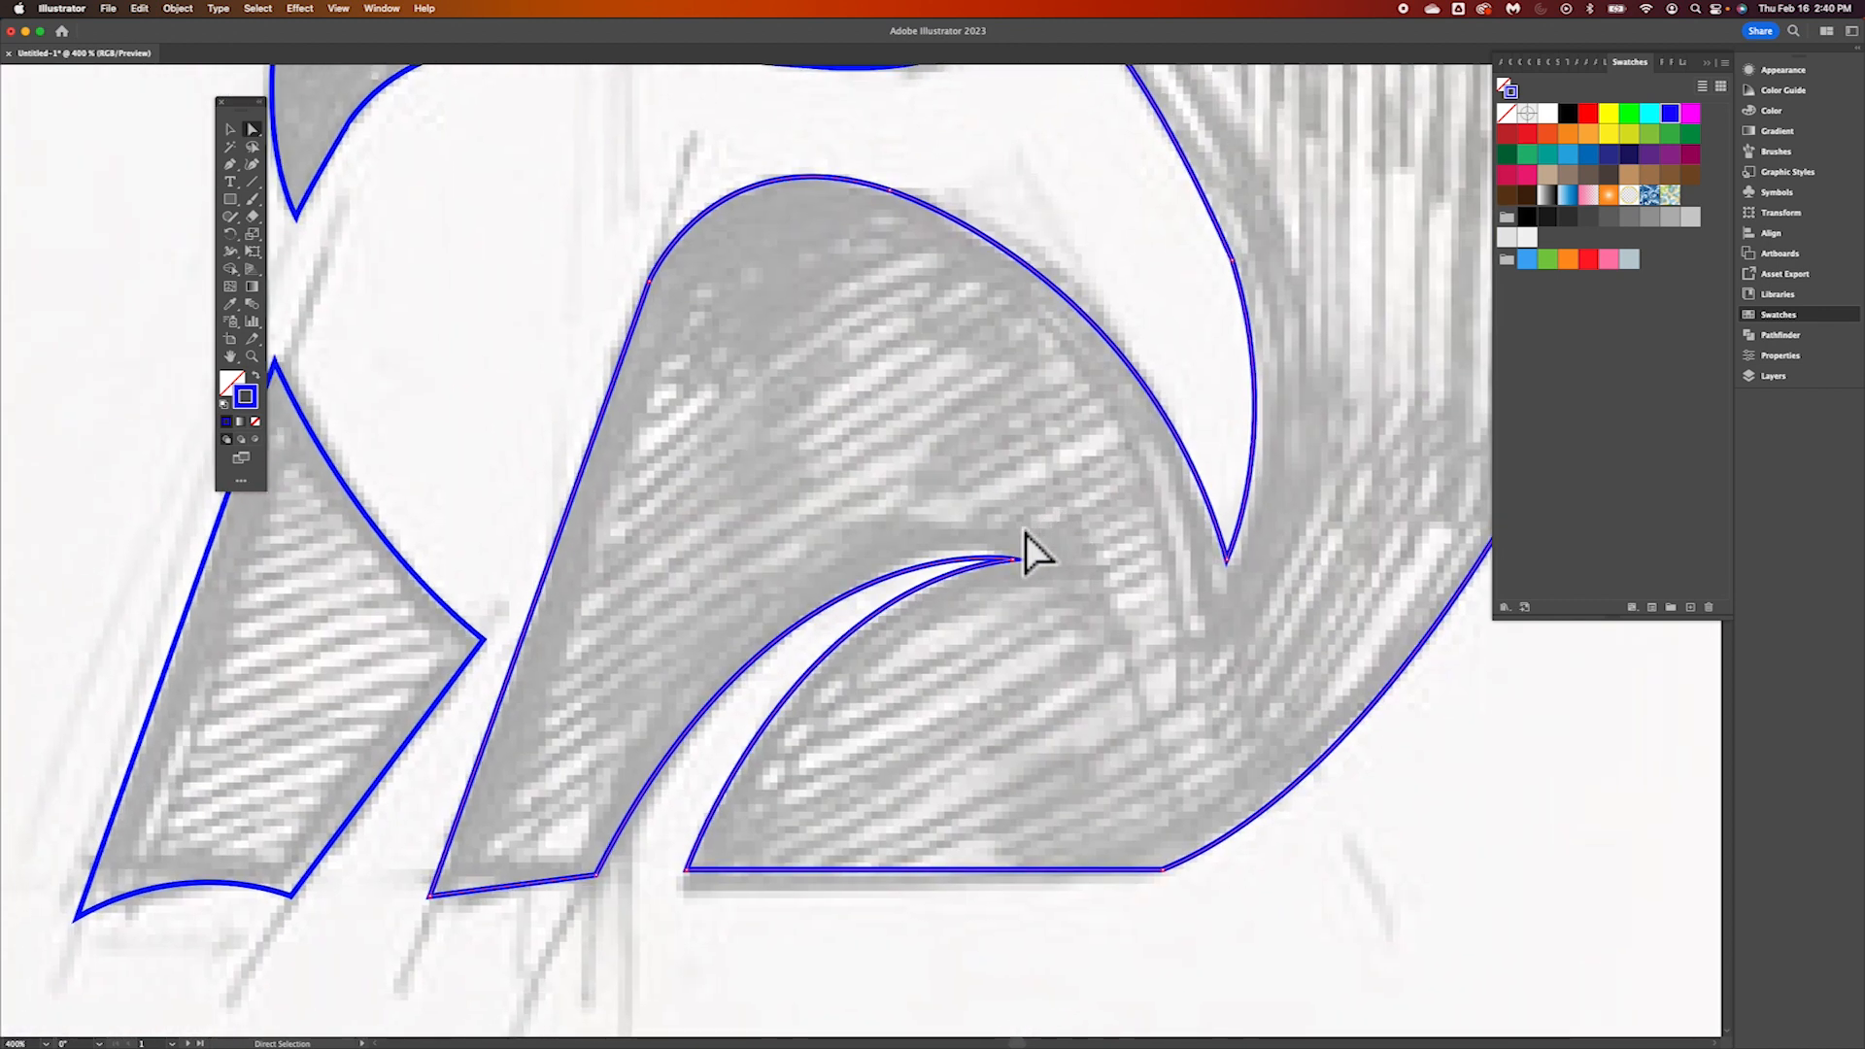
pyautogui.moveTo(603, 878); pyautogui.dragTo(690, 895)
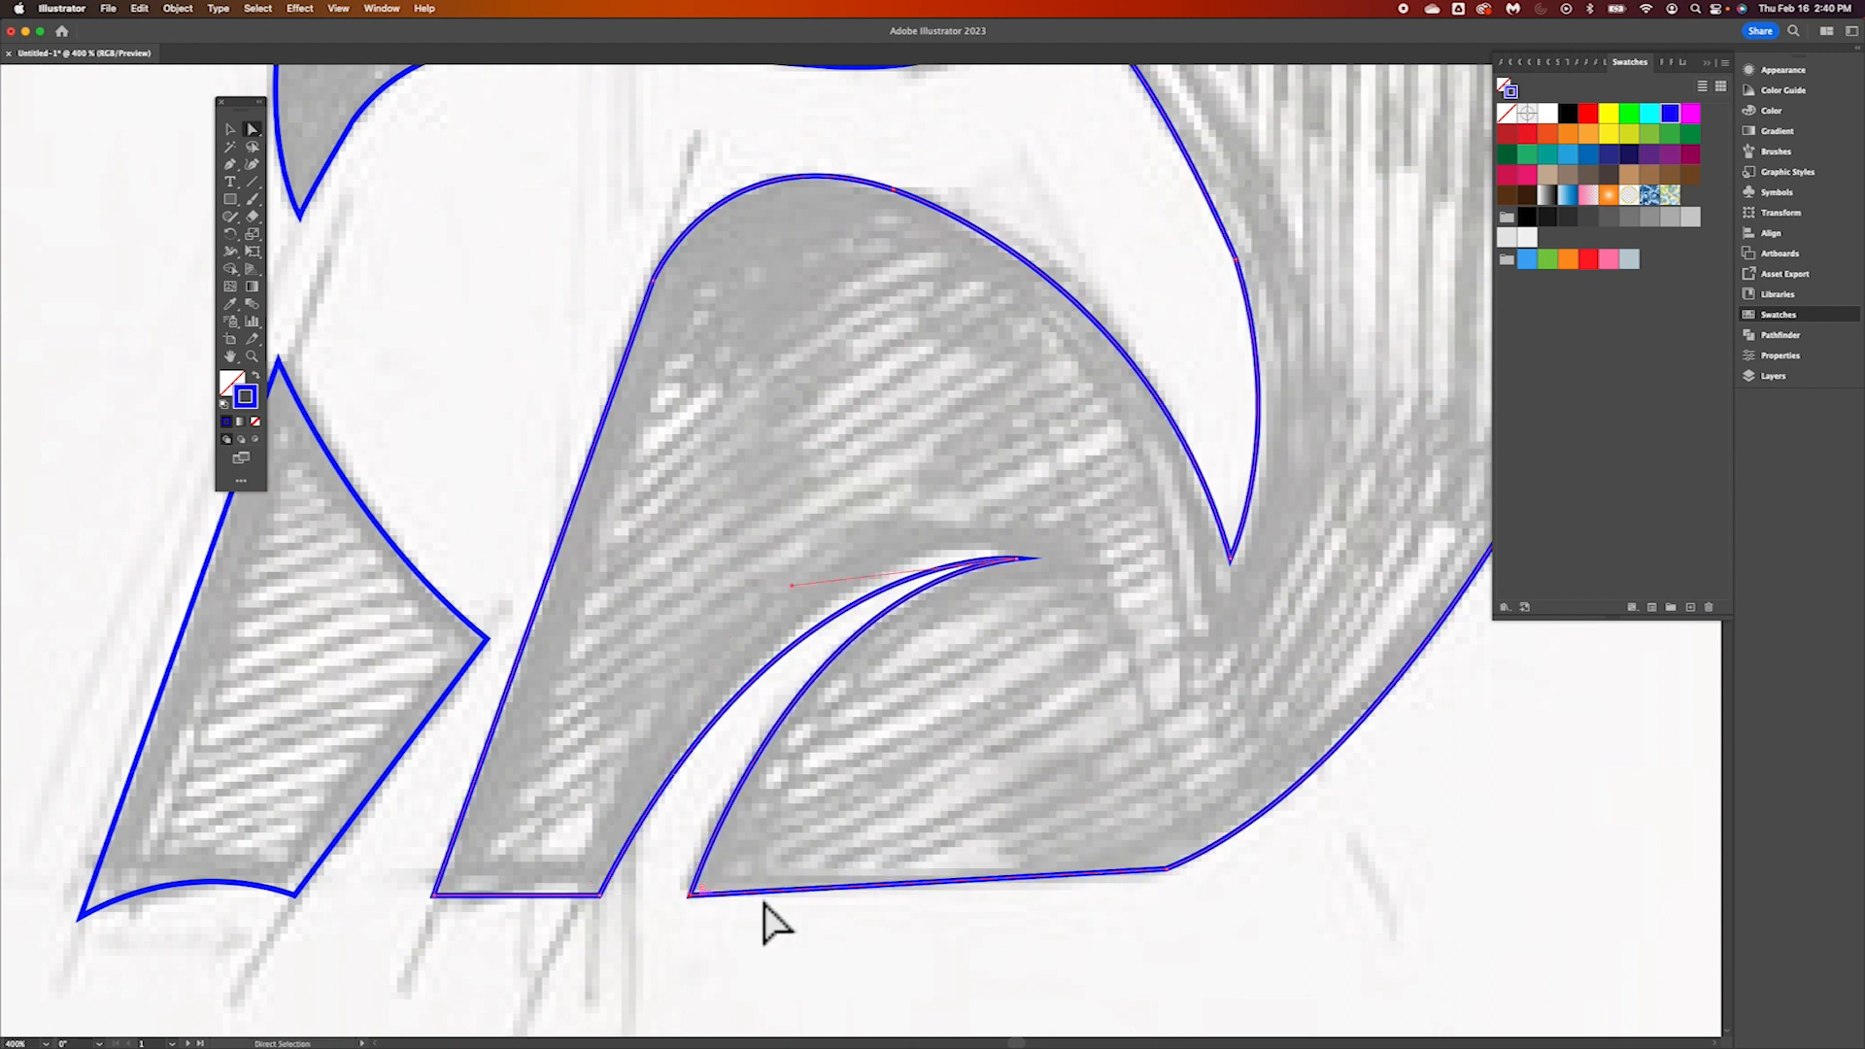
pyautogui.moveTo(1168, 878); pyautogui.dragTo(1166, 903)
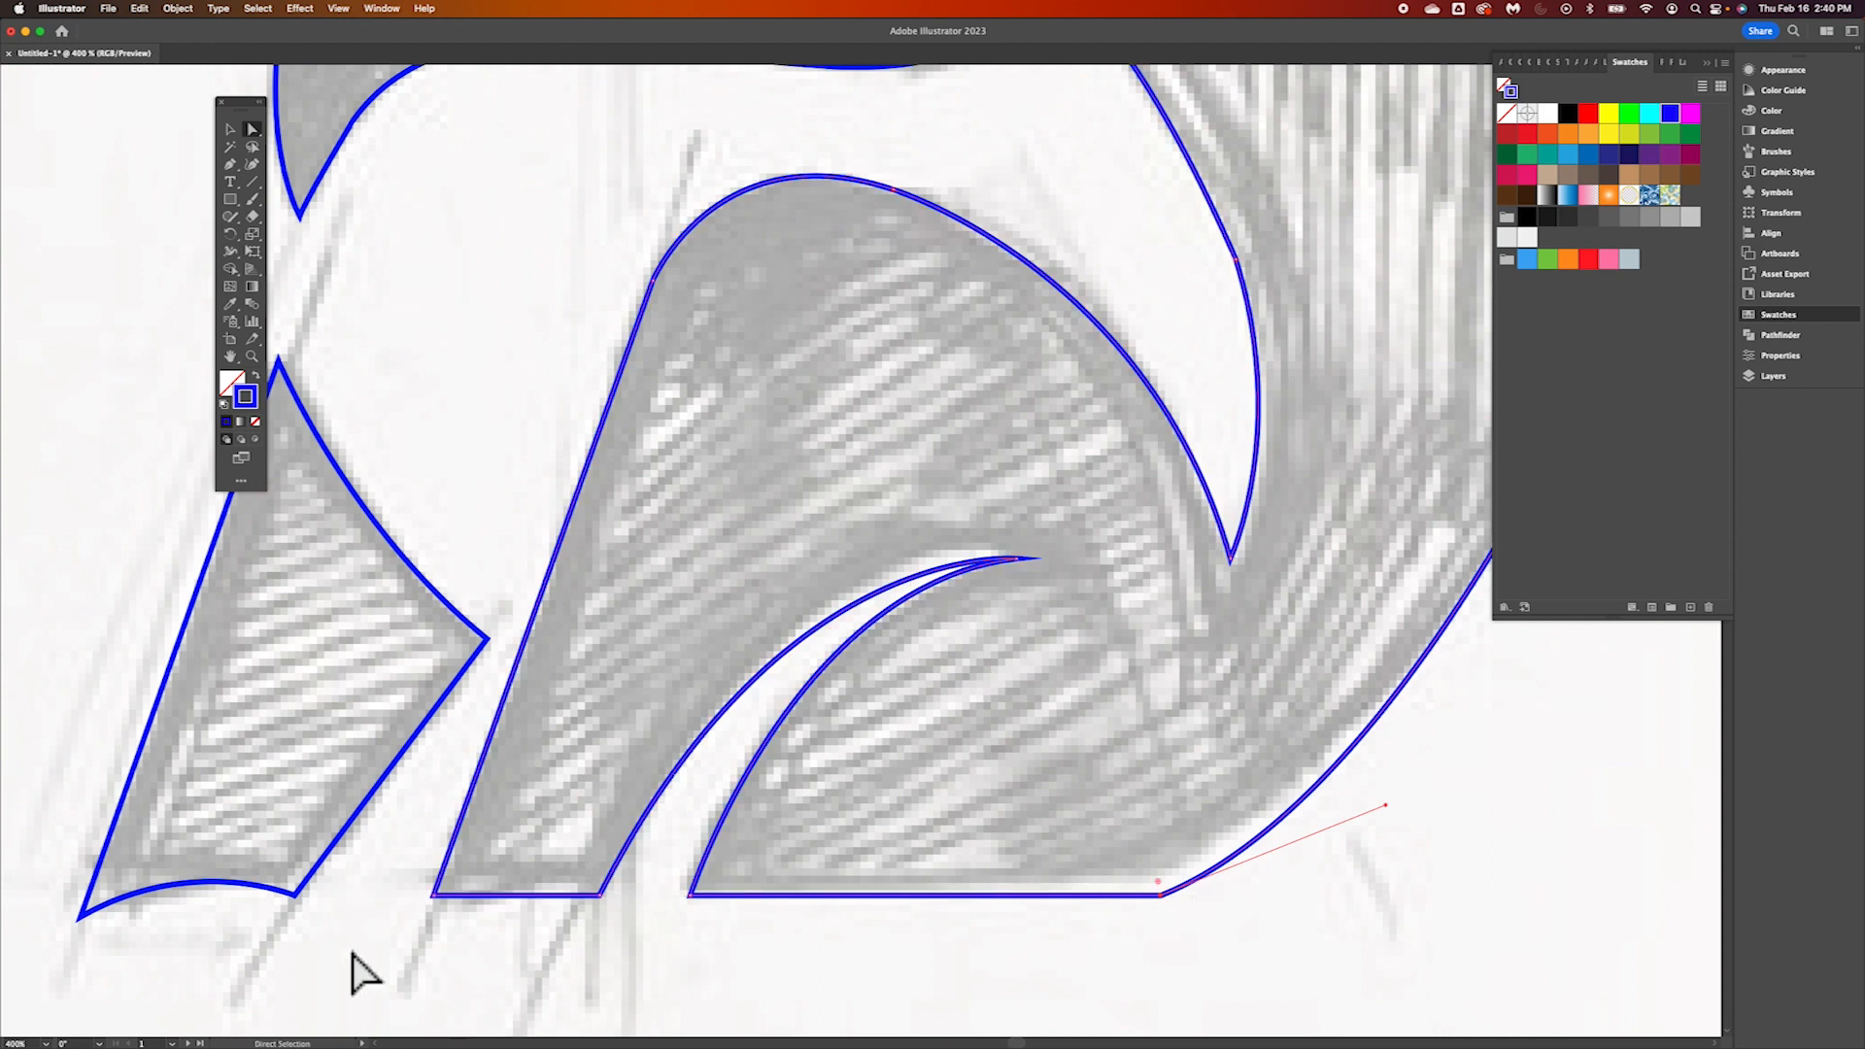
# Round the corner where the leg's straight edge meets the curved back of the body
pyautogui.scroll(3, 472, 825)
pyautogui.scroll(-2, 472, 826)
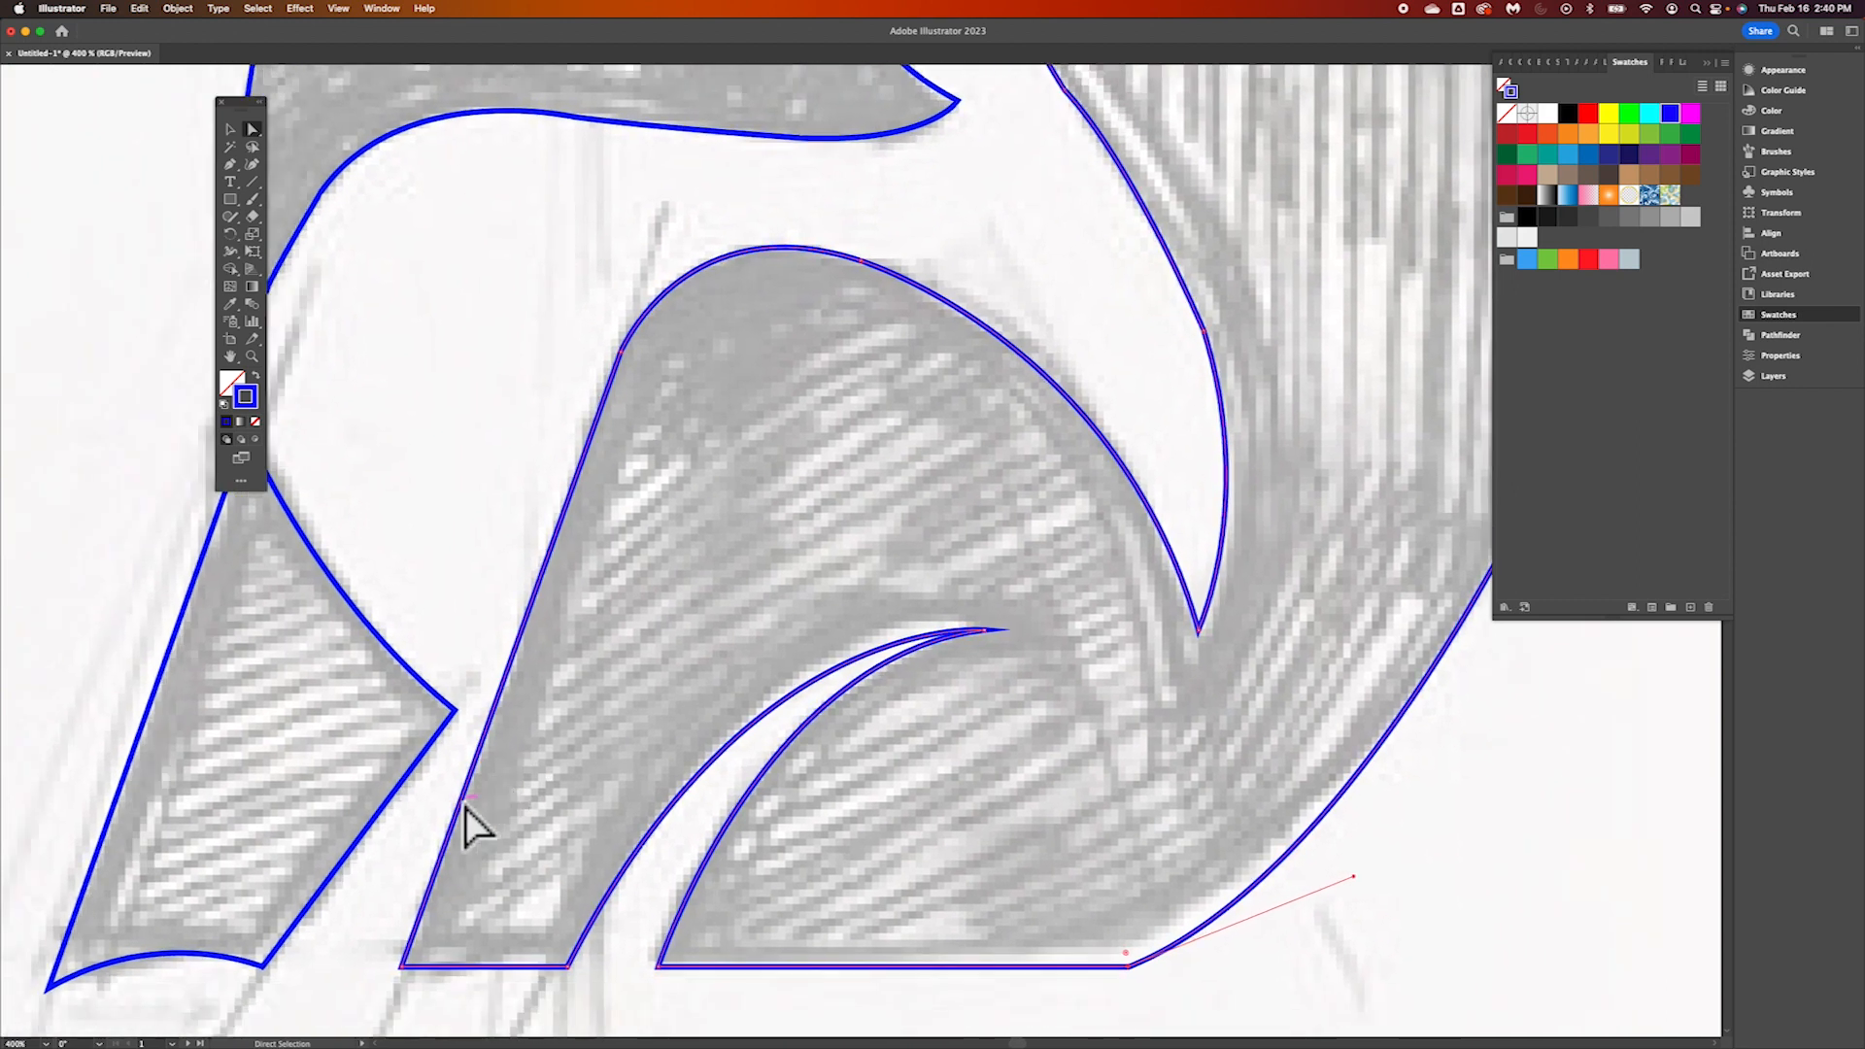
pyautogui.click(636, 367)
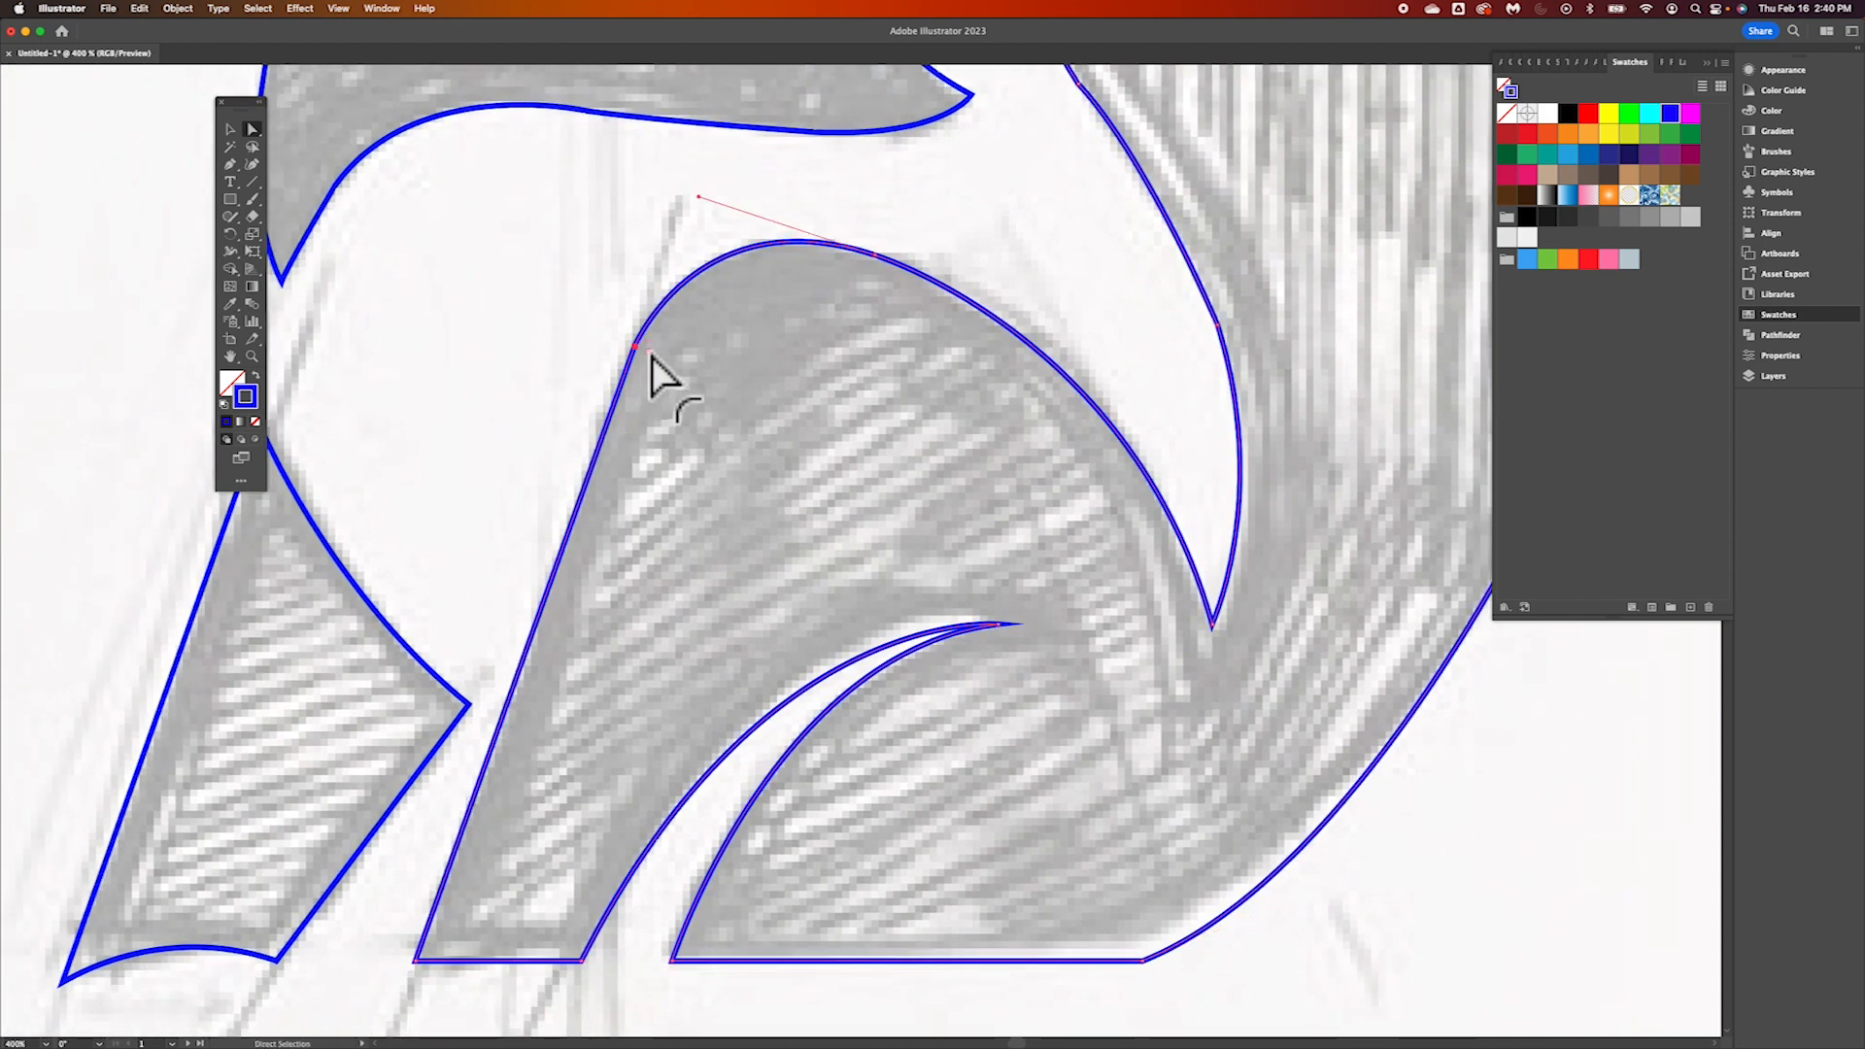
pyautogui.moveTo(649, 354); pyautogui.dragTo(1099, 588)
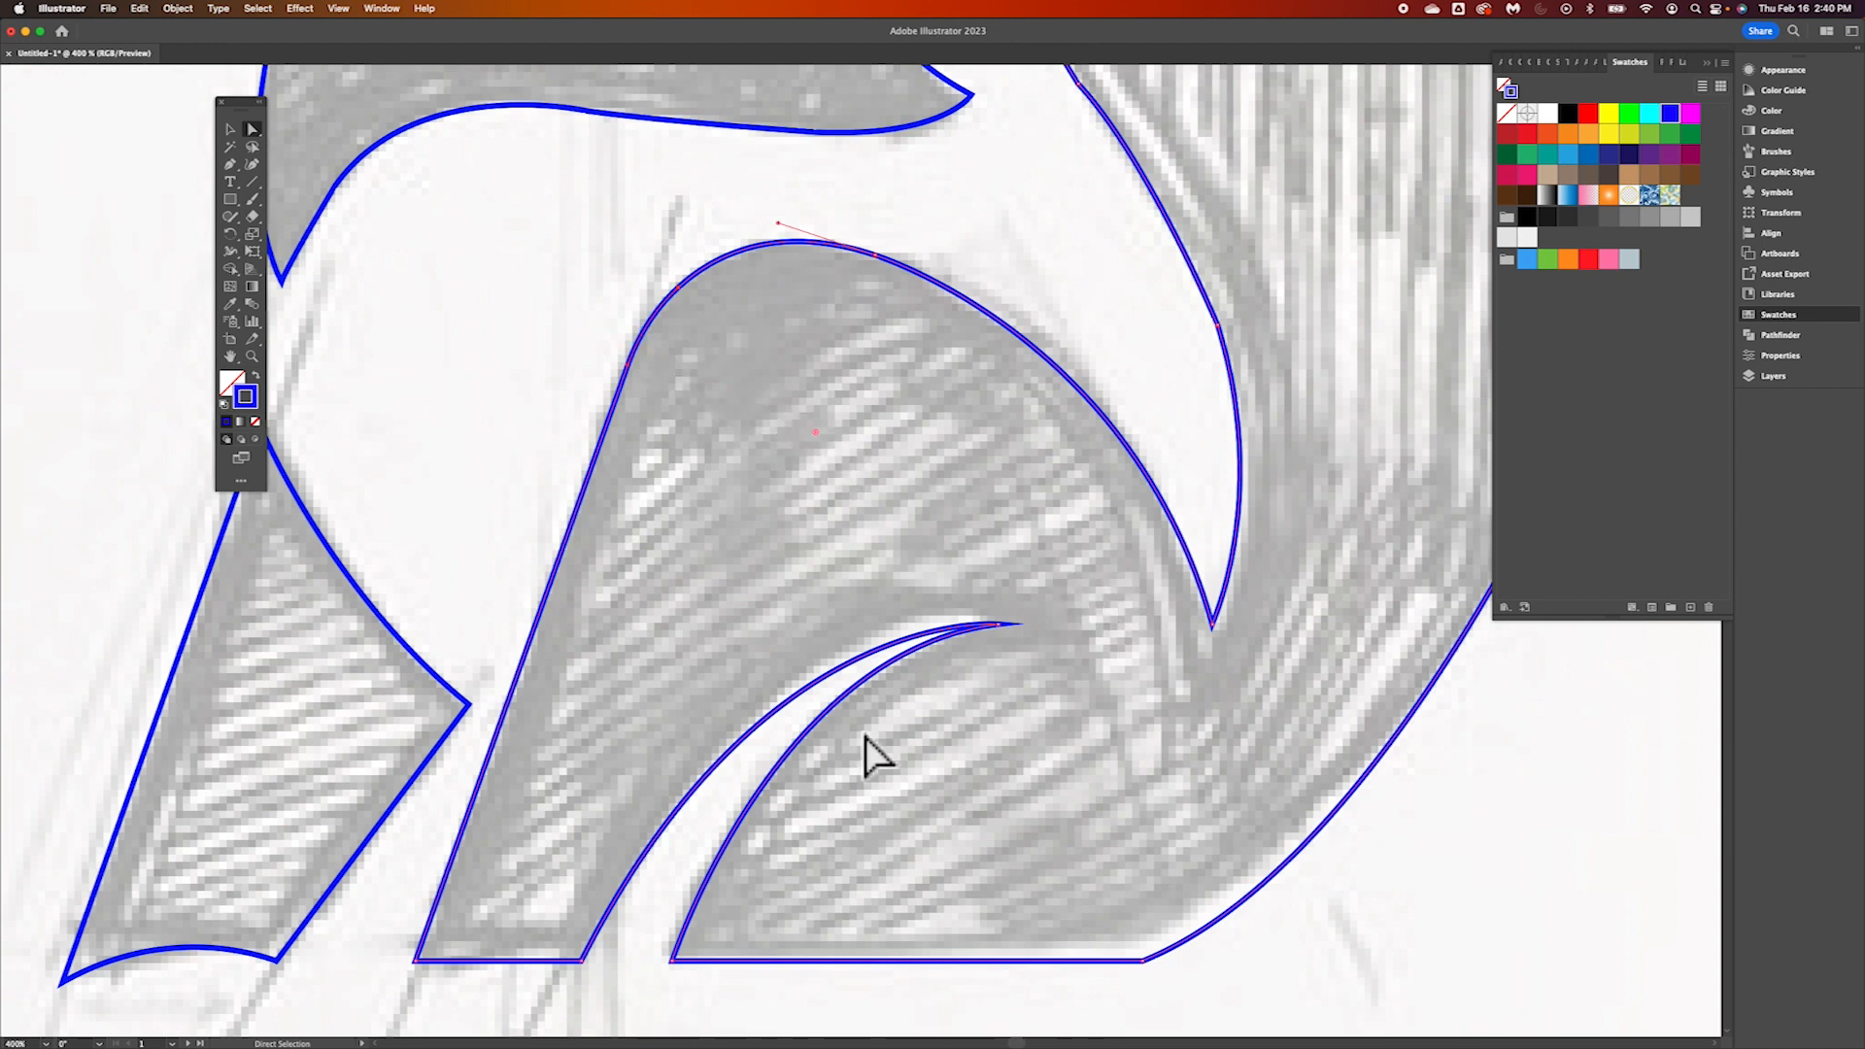
# Examine the body, leg and tail outlines against the sketch for remaining unsmooth anchor points
pyautogui.hscroll(4, 954, 316)
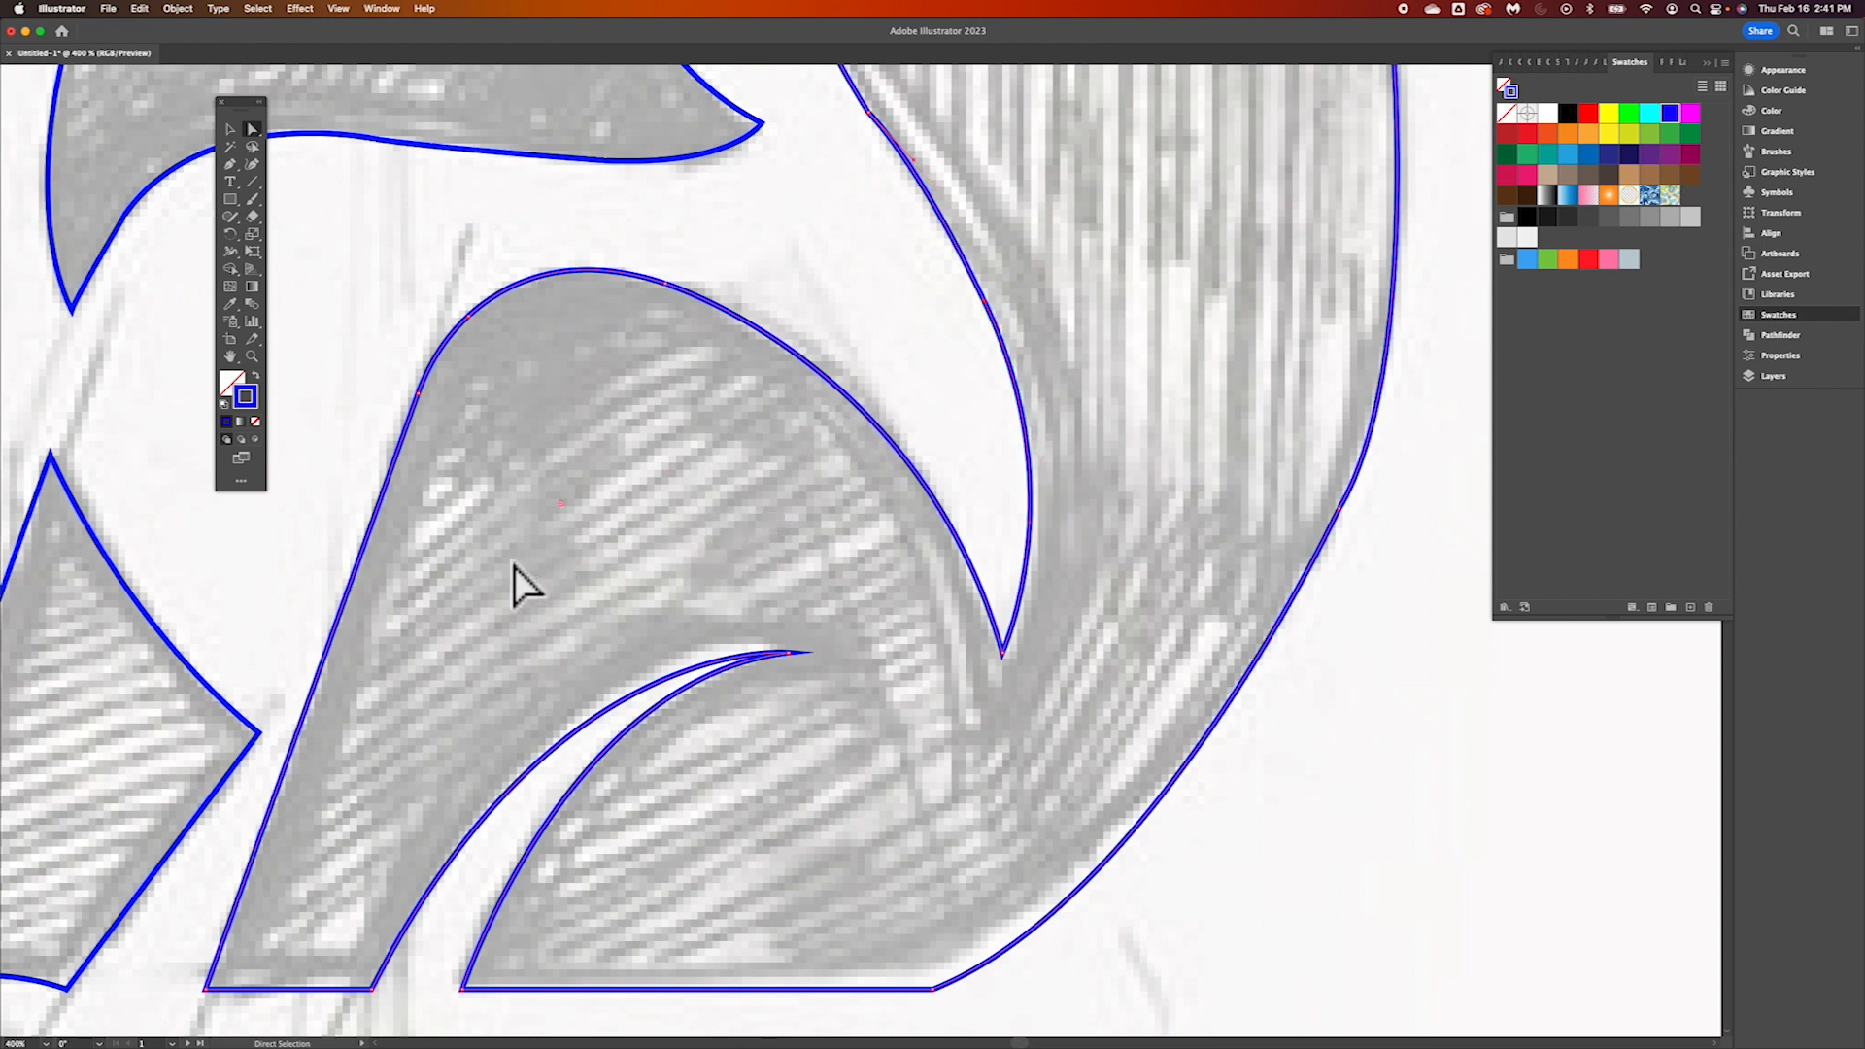
pyautogui.hscroll(-5, 878, 474)
pyautogui.hscroll(-8, 878, 474)
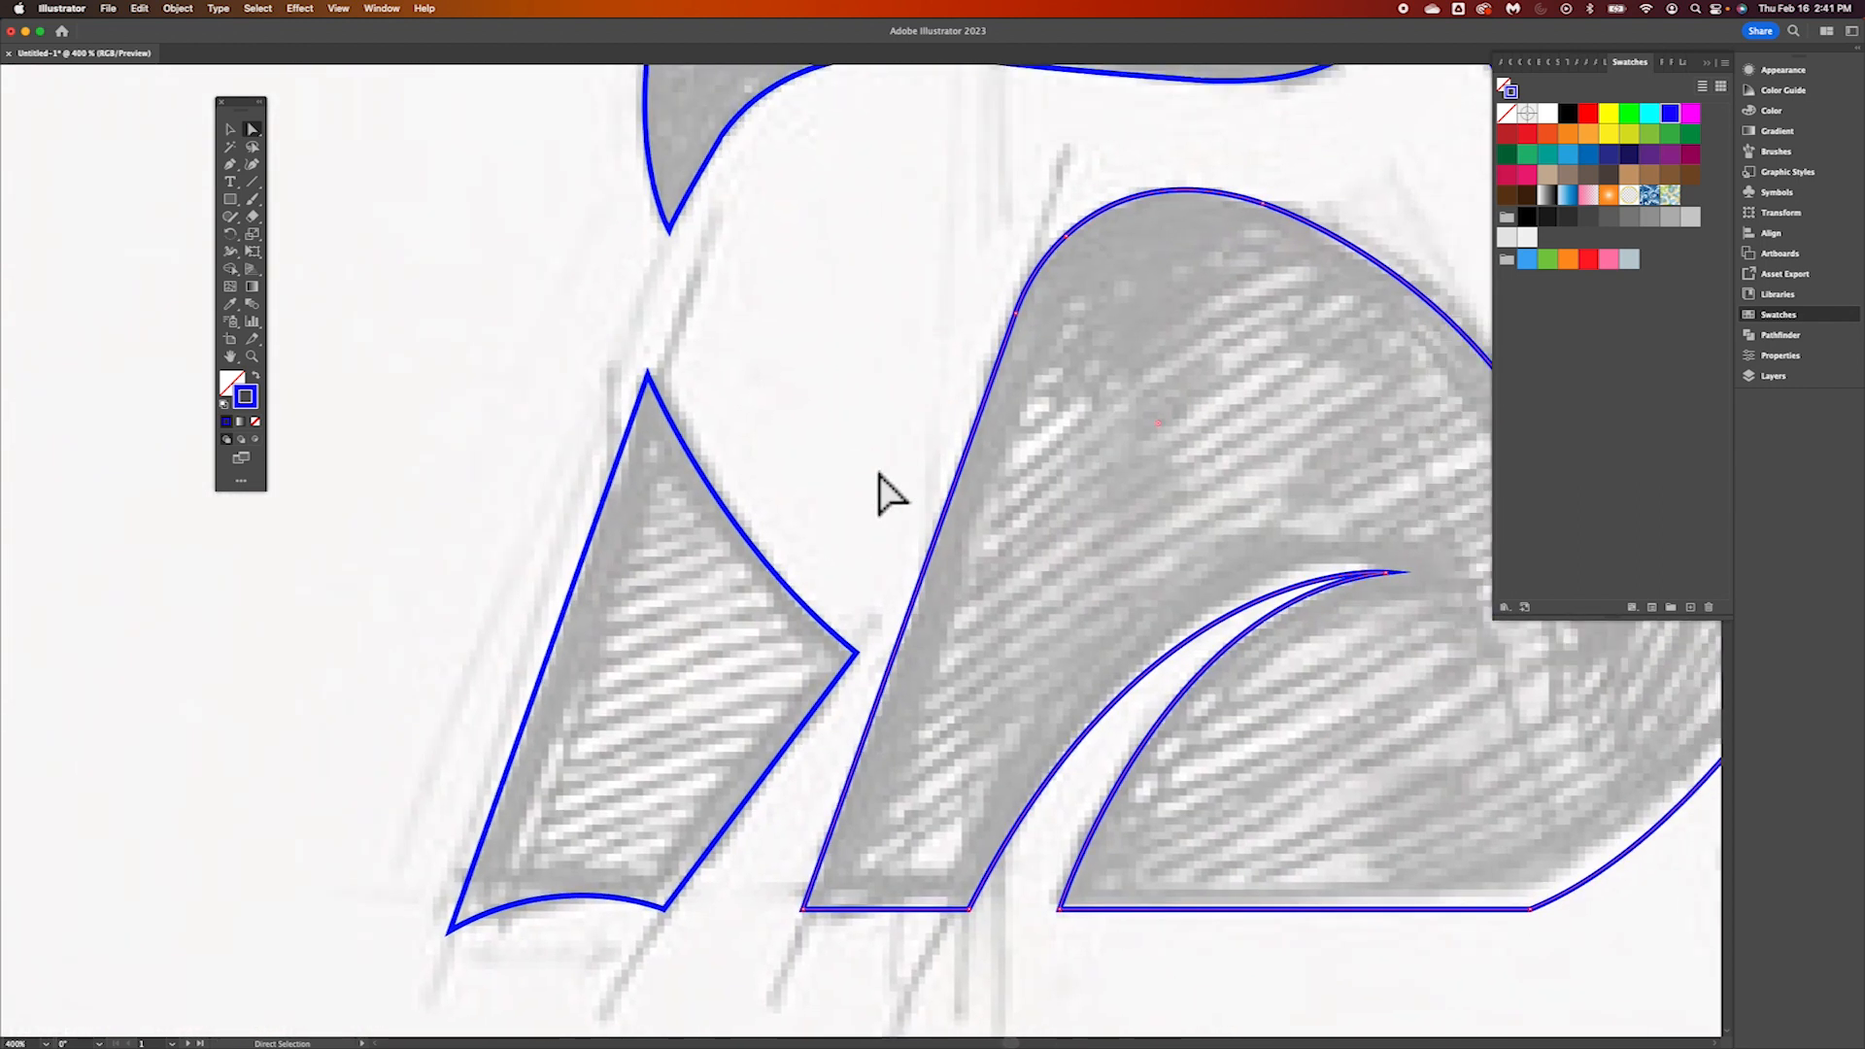
pyautogui.scroll(8, 878, 481)
pyautogui.scroll(6, 879, 476)
pyautogui.hscroll(10, 879, 475)
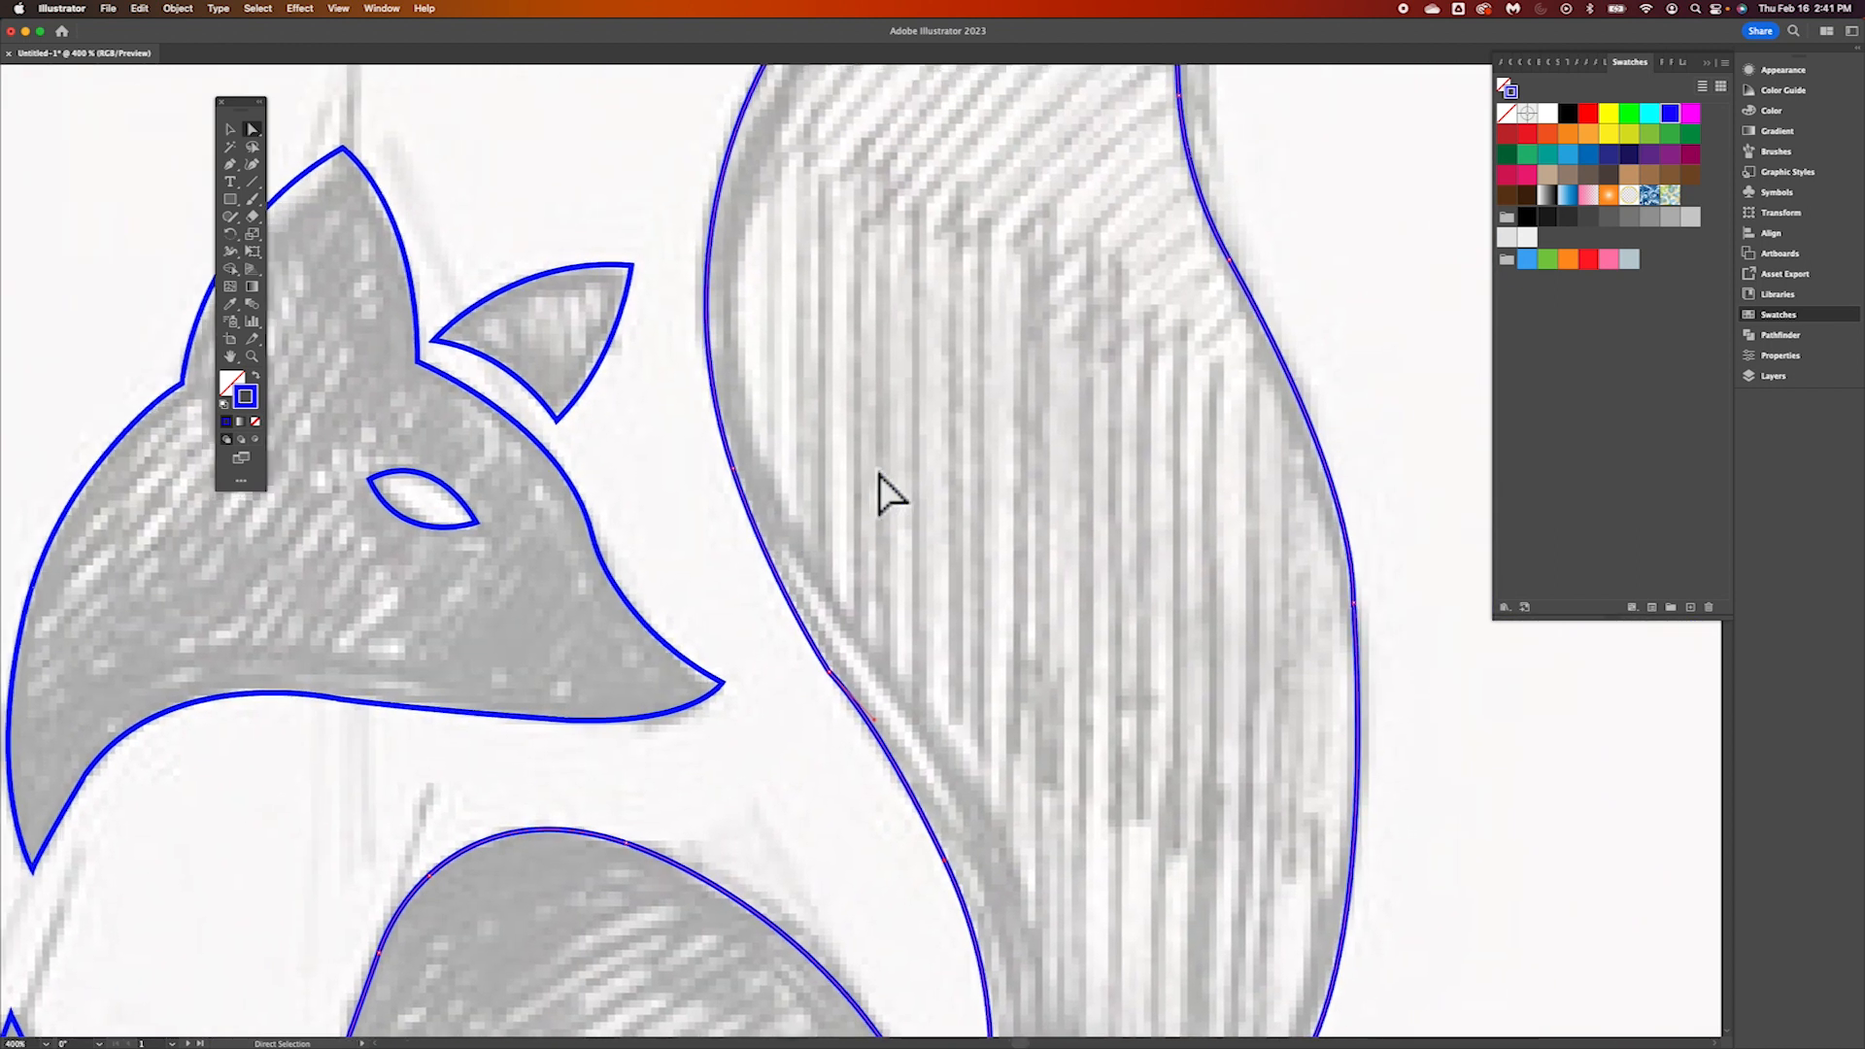
pyautogui.scroll(5, 884, 495)
pyautogui.hscroll(-8, 884, 495)
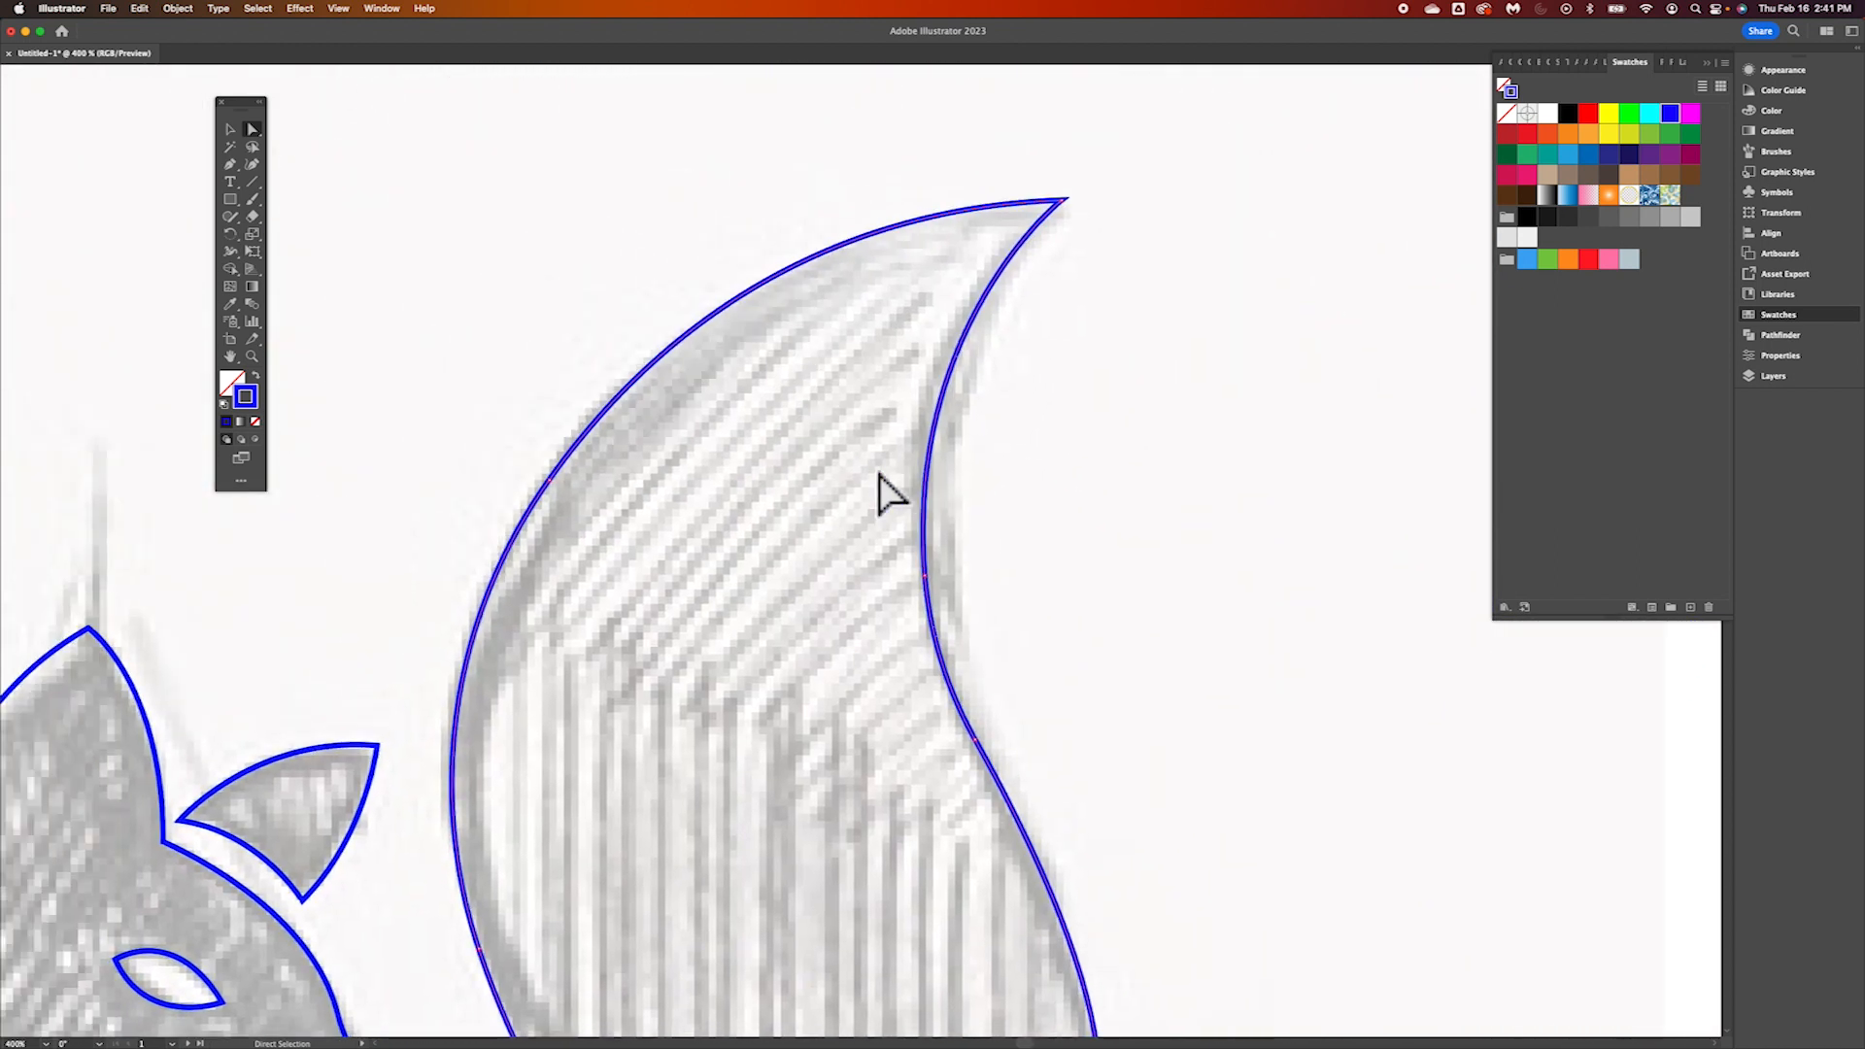
pyautogui.scroll(-7, 884, 496)
pyautogui.scroll(-4, 880, 476)
pyautogui.hscroll(-3, 879, 457)
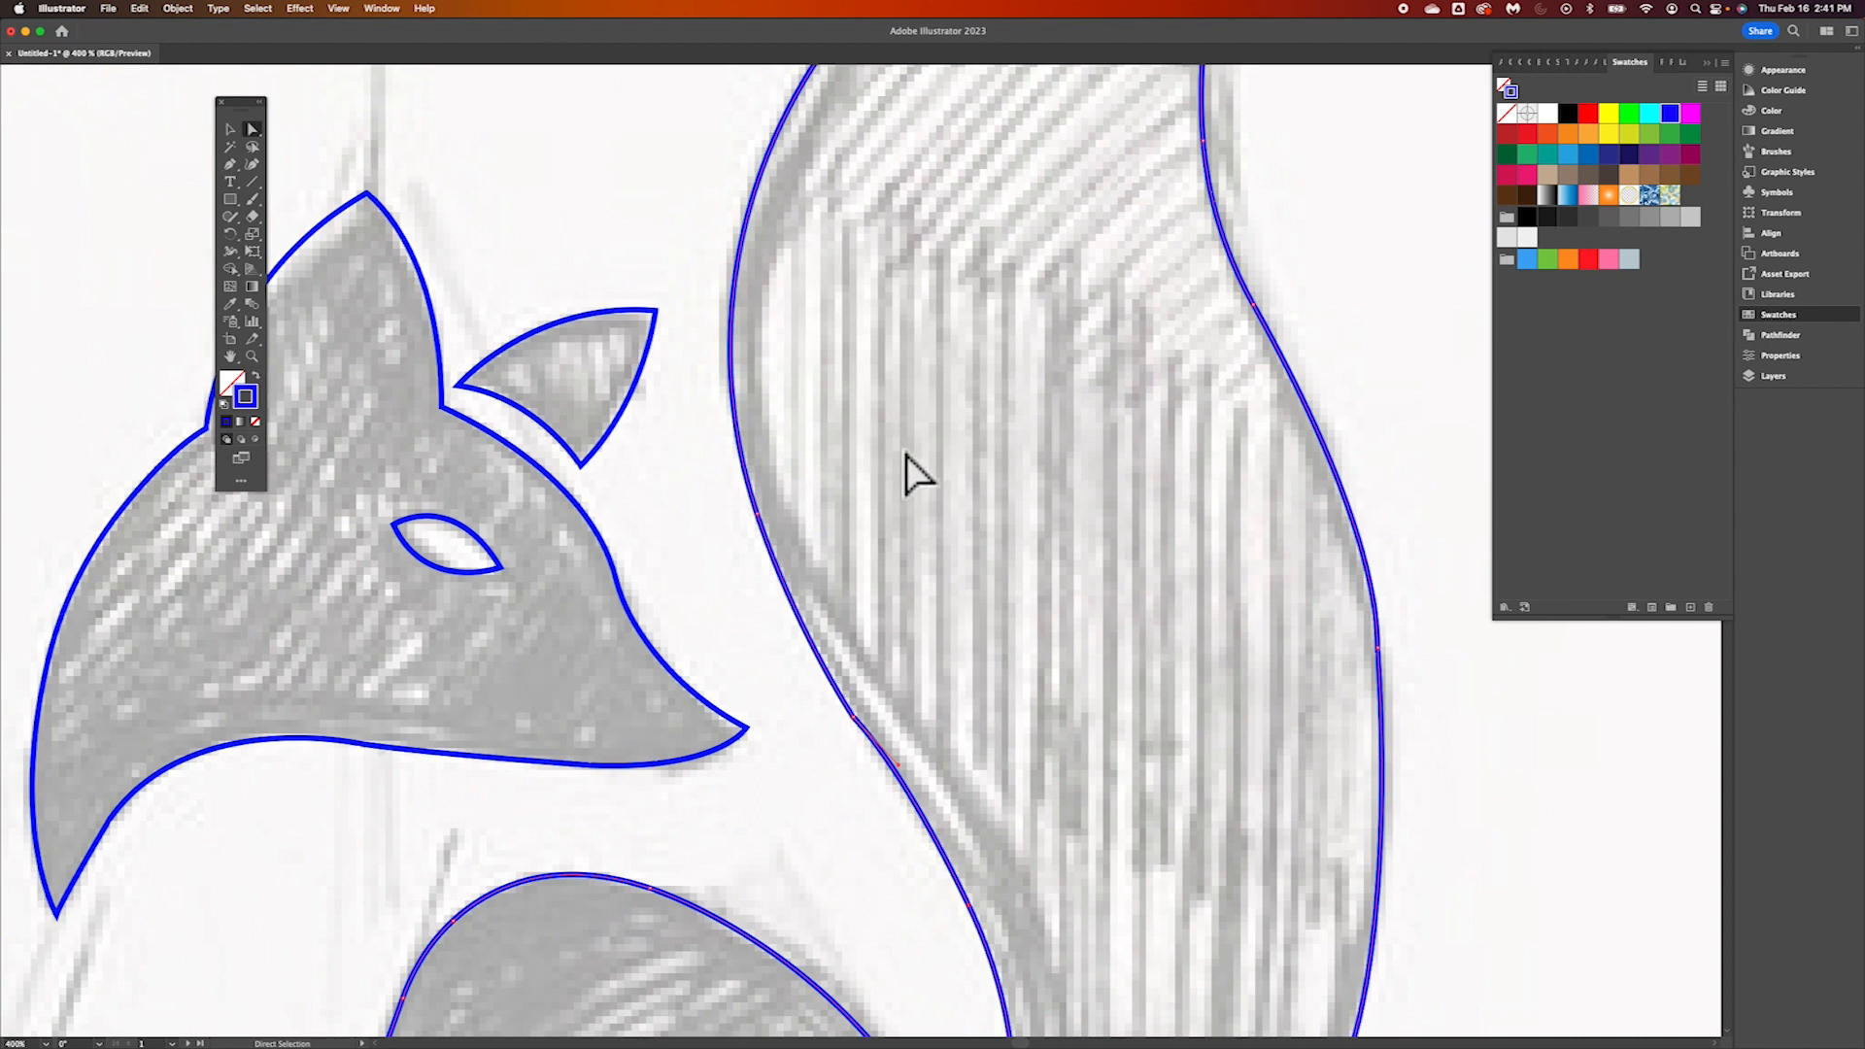
pyautogui.scroll(-8, 907, 470)
pyautogui.hscroll(-7, 907, 470)
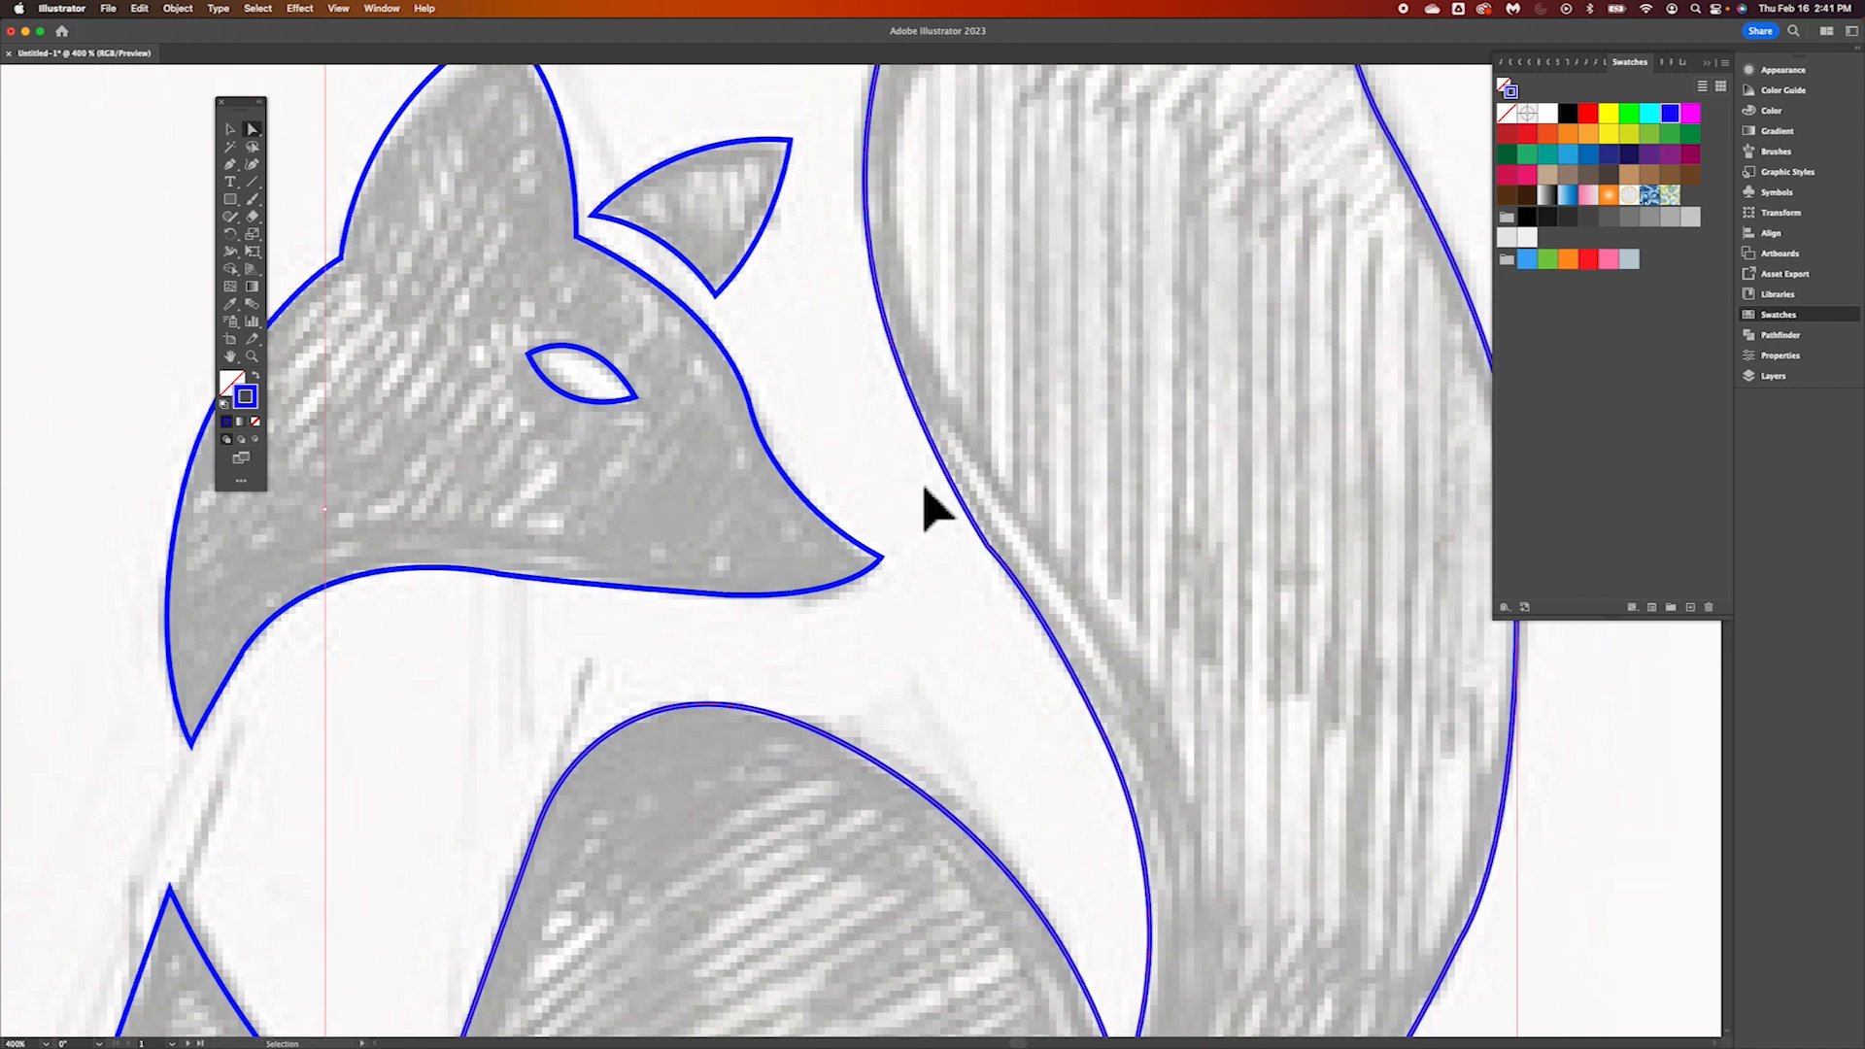
# Round the remaining corner on the tail's inner edge beside the fox's snout
pyautogui.press('super+minus')
pyautogui.press('super+minus')
pyautogui.press('super+equal')
pyautogui.press('super+equal')
pyautogui.press('super+equal')
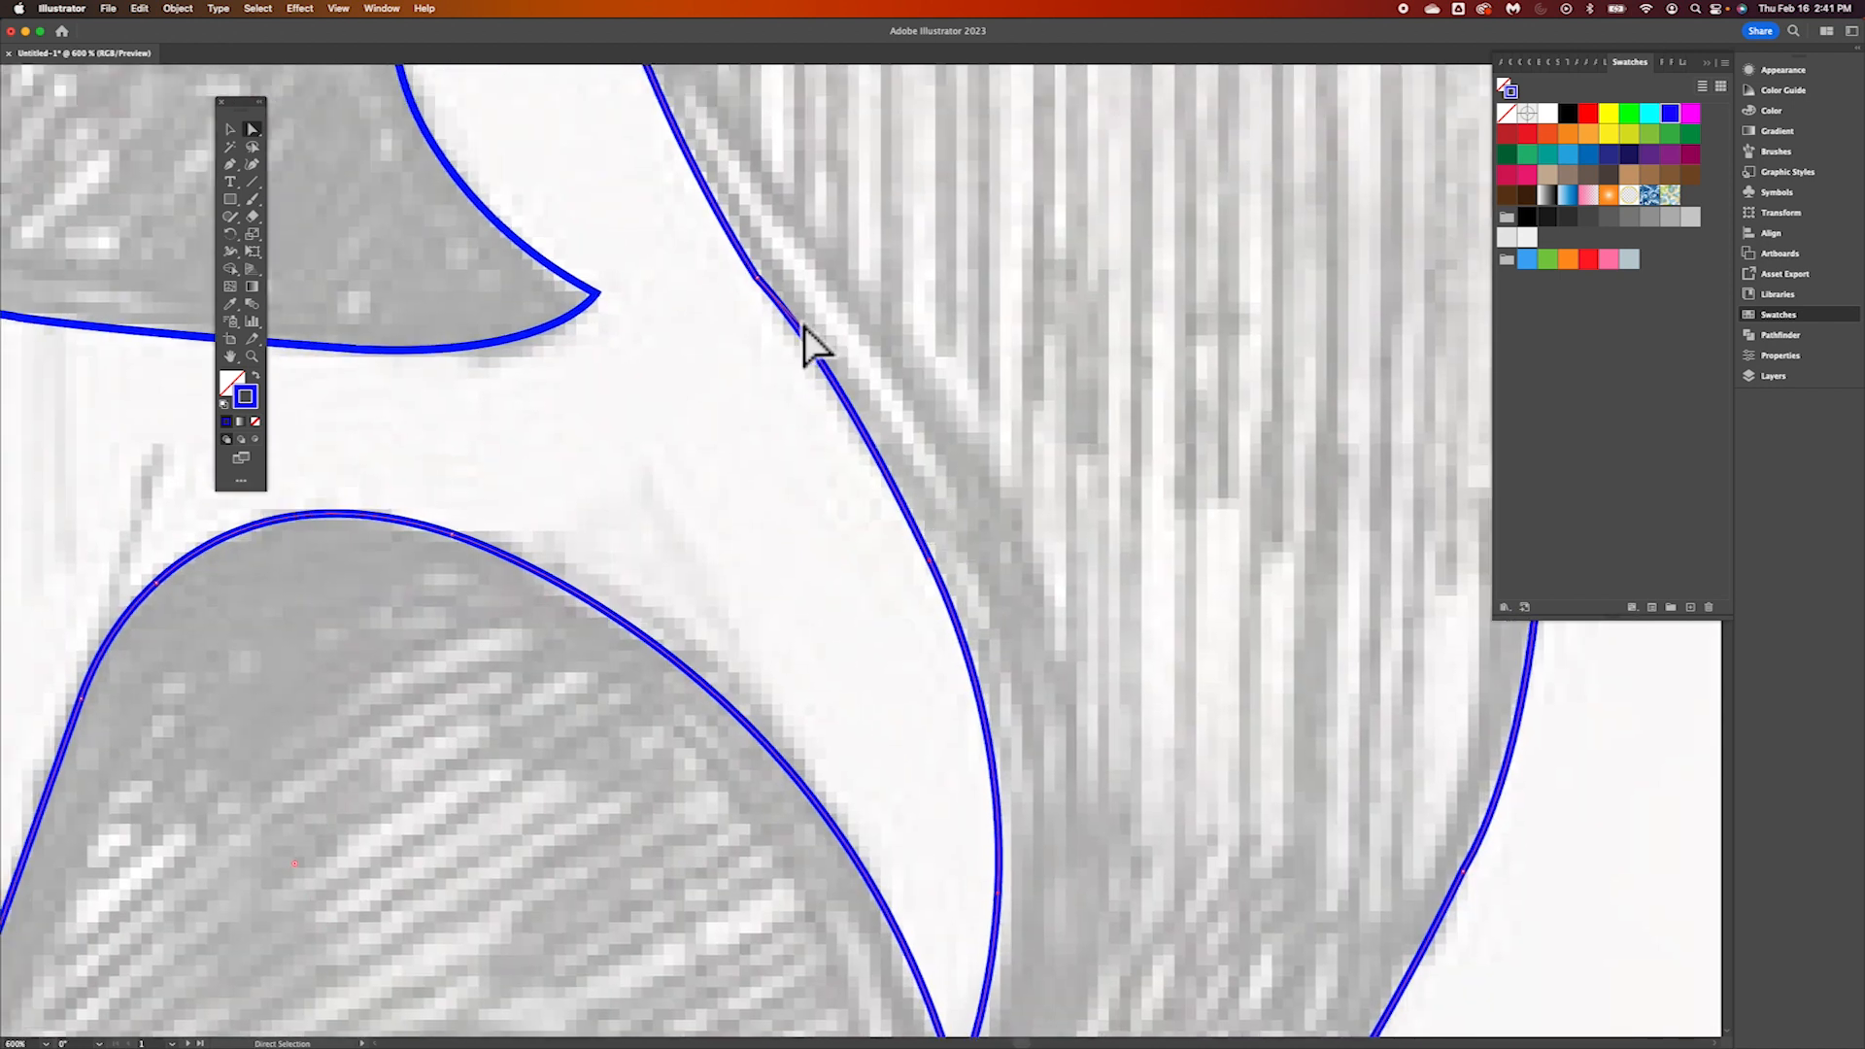
pyautogui.click(761, 281)
pyautogui.moveTo(934, 190); pyautogui.dragTo(1308, 144)
pyautogui.press('super+minus')
pyautogui.press('super+minus')
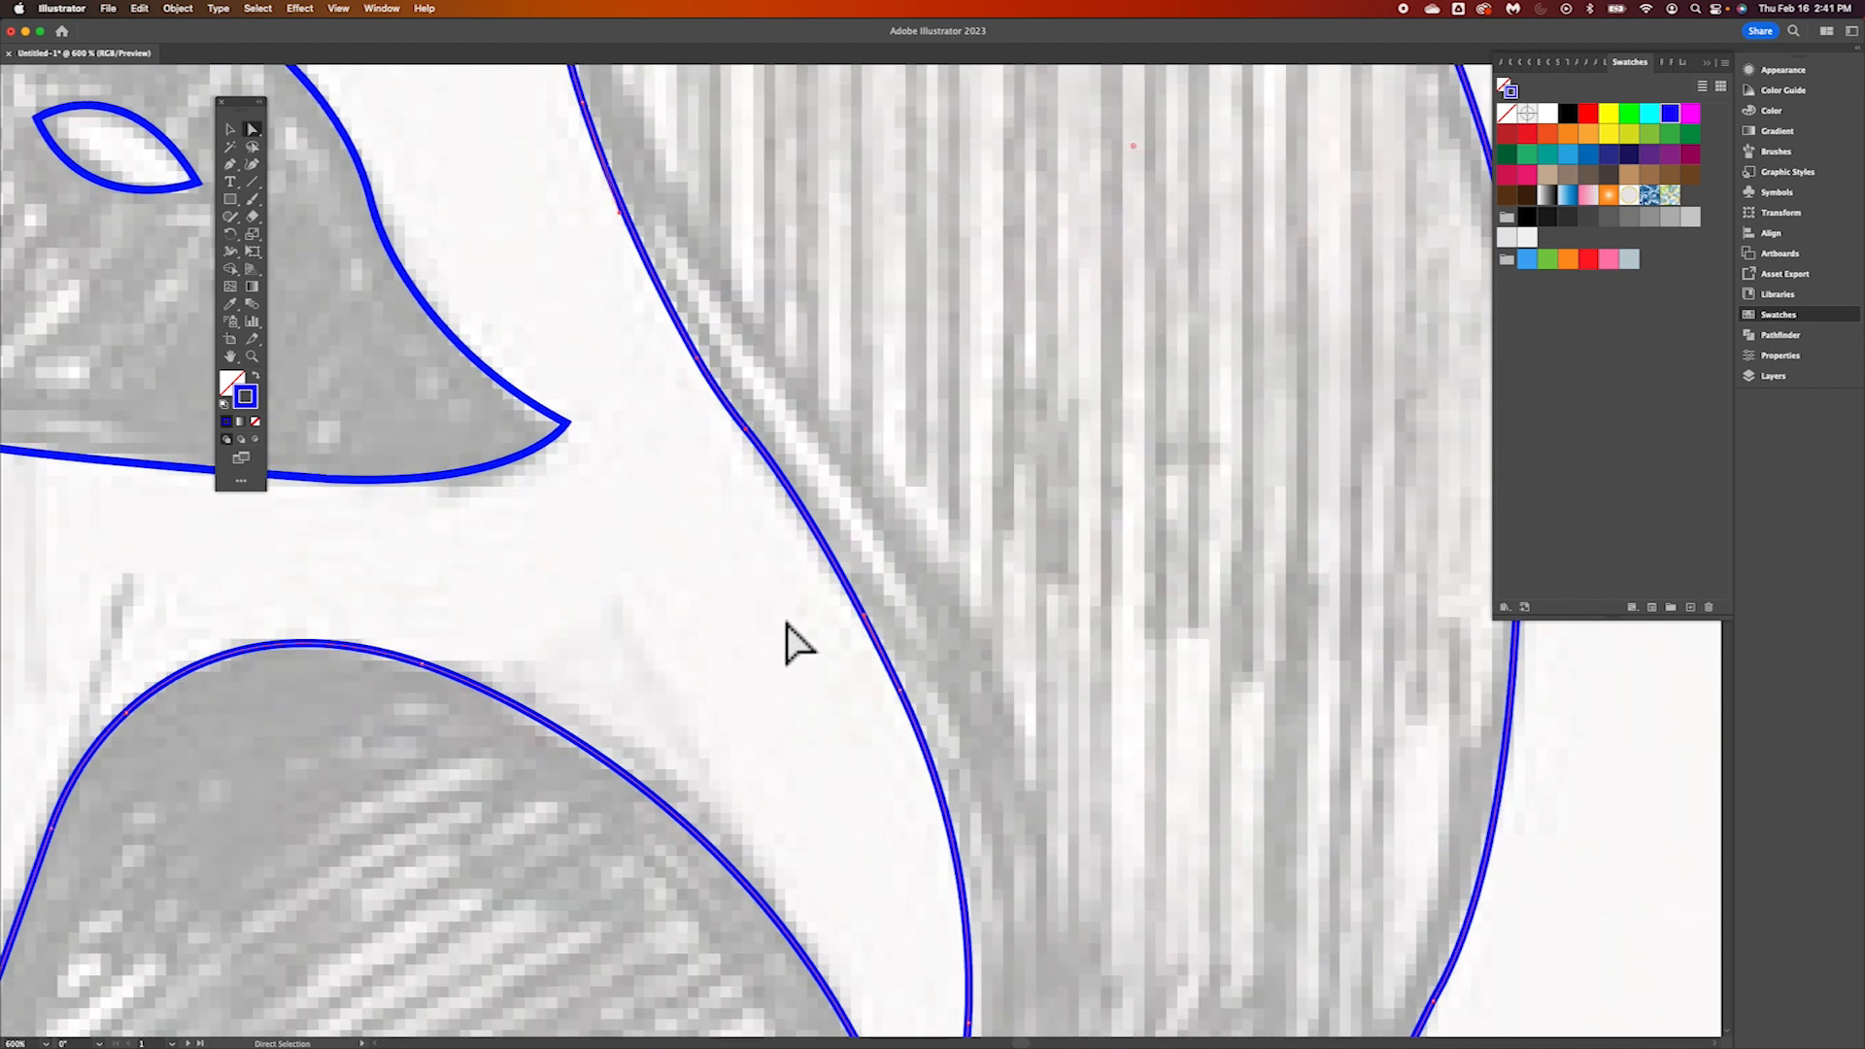
# Deselect the body path and review the complete fox outline over the sketch
pyautogui.press('super+minus')
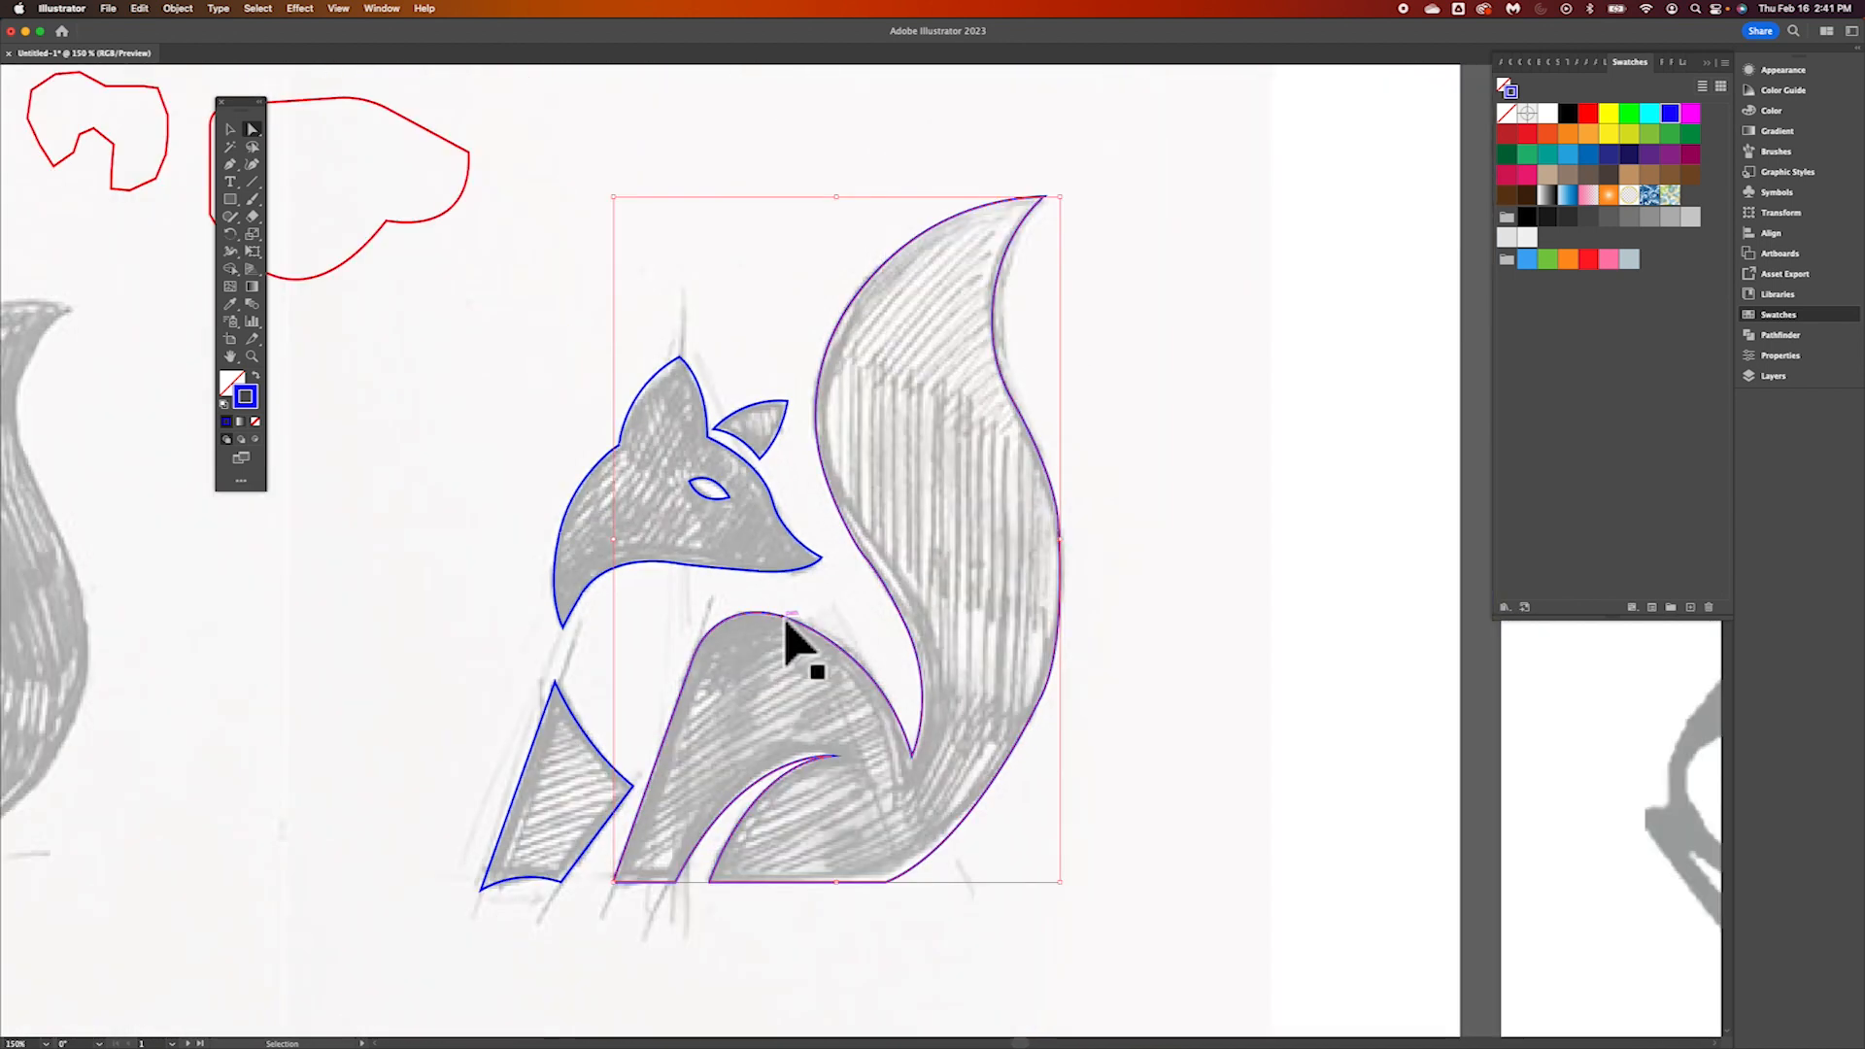
pyautogui.press('a')
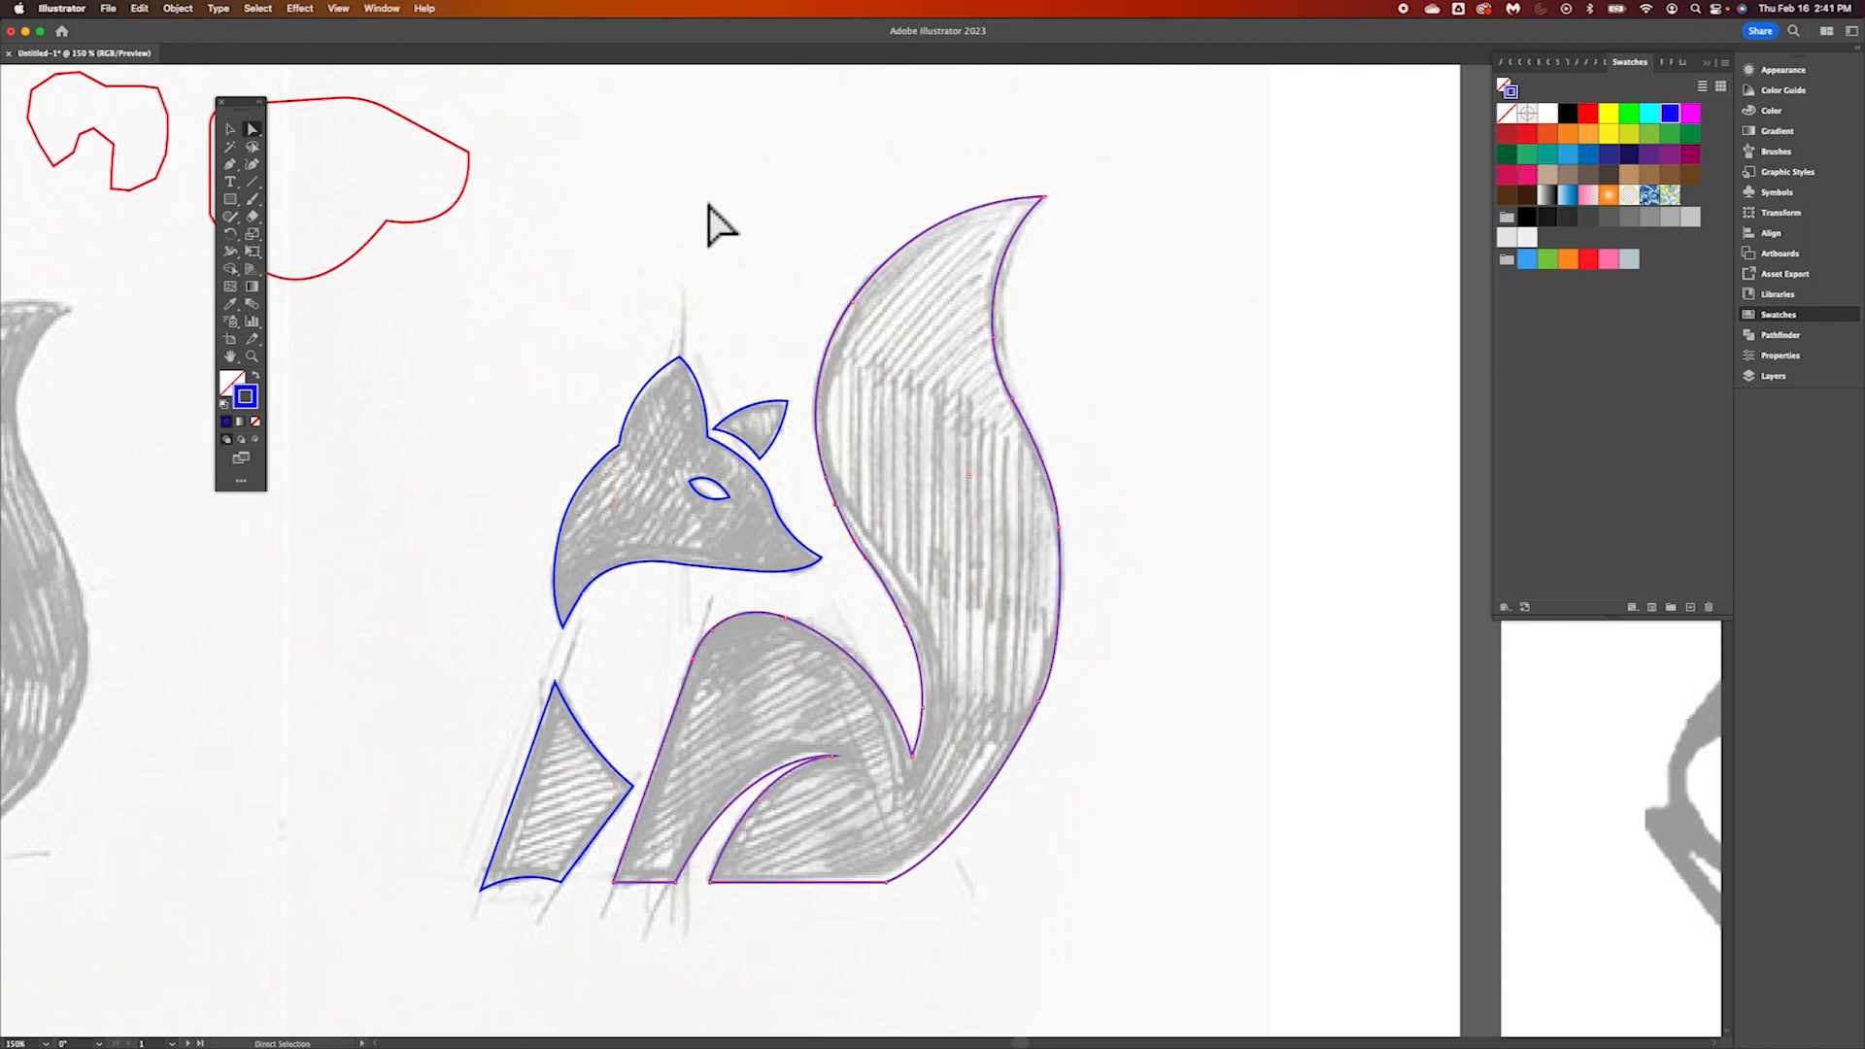
pyautogui.click(233, 131)
pyautogui.click(537, 416)
pyautogui.hscroll(-5, 573, 716)
pyautogui.scroll(-3, 573, 716)
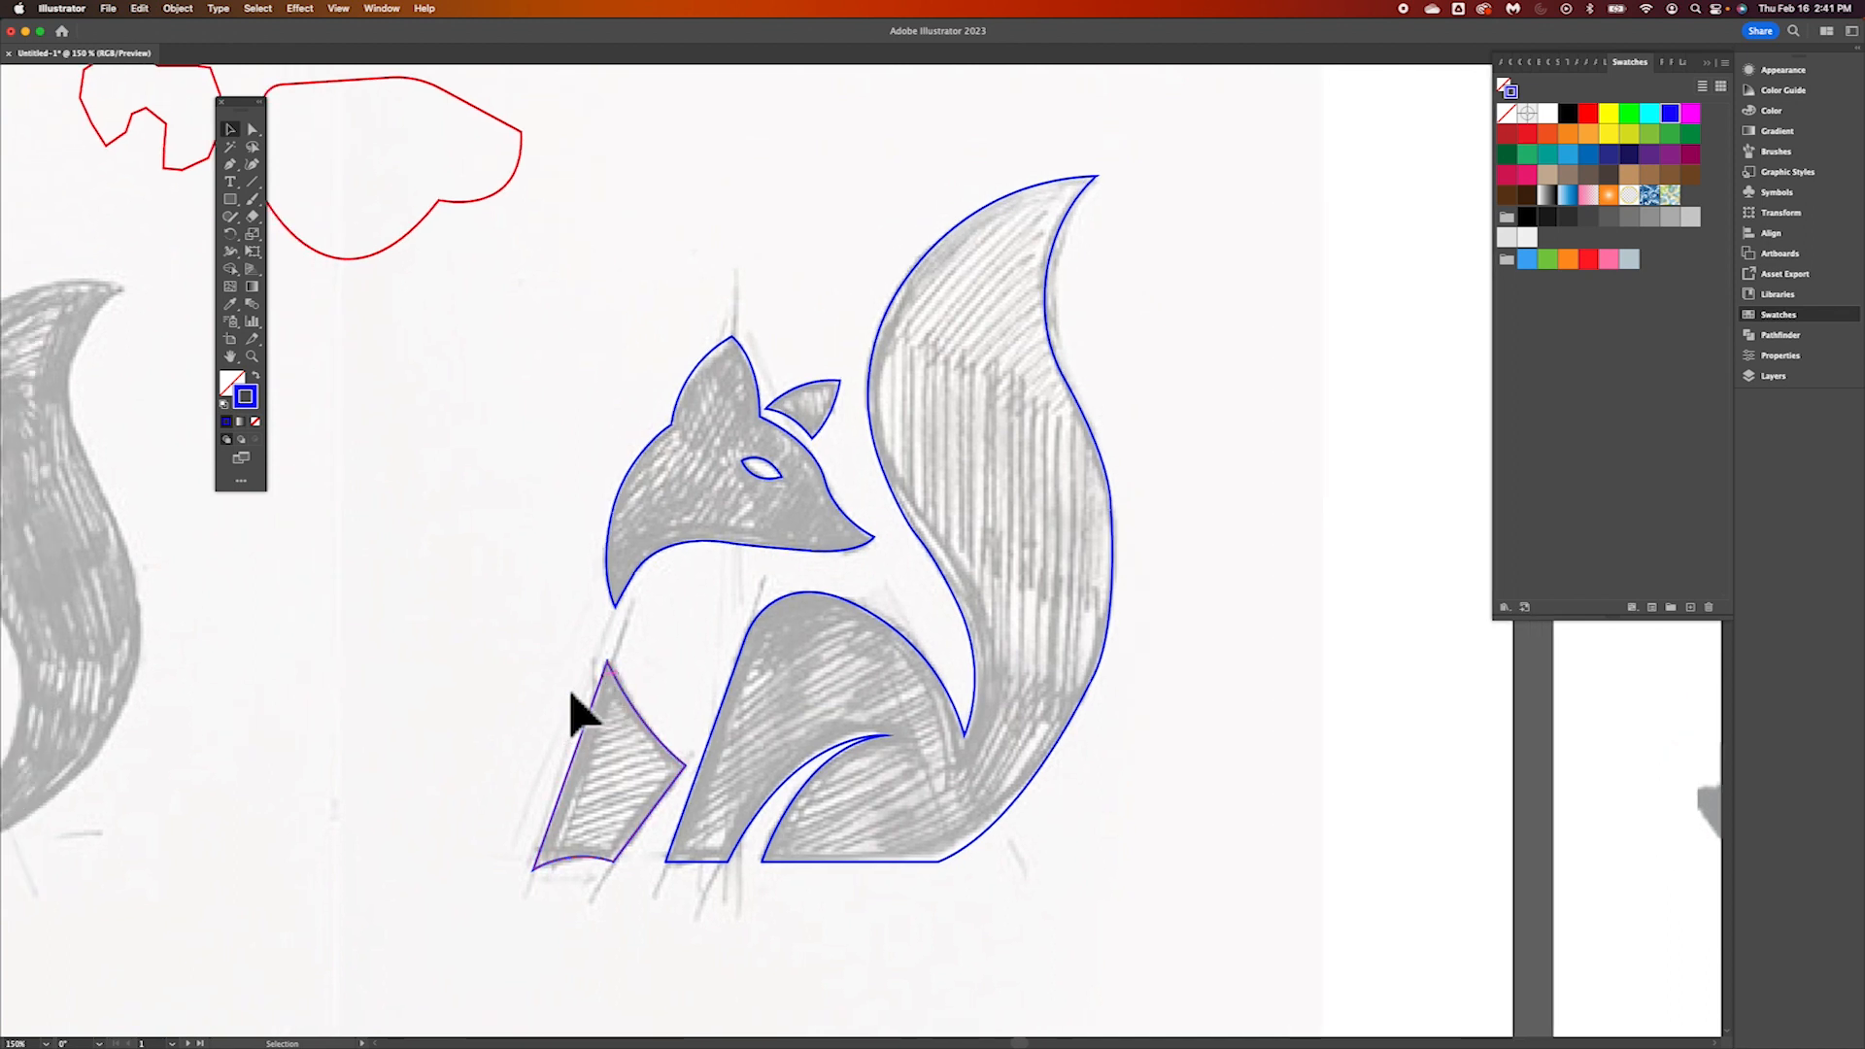
pyautogui.hscroll(2, 573, 716)
pyautogui.scroll(1, 573, 717)
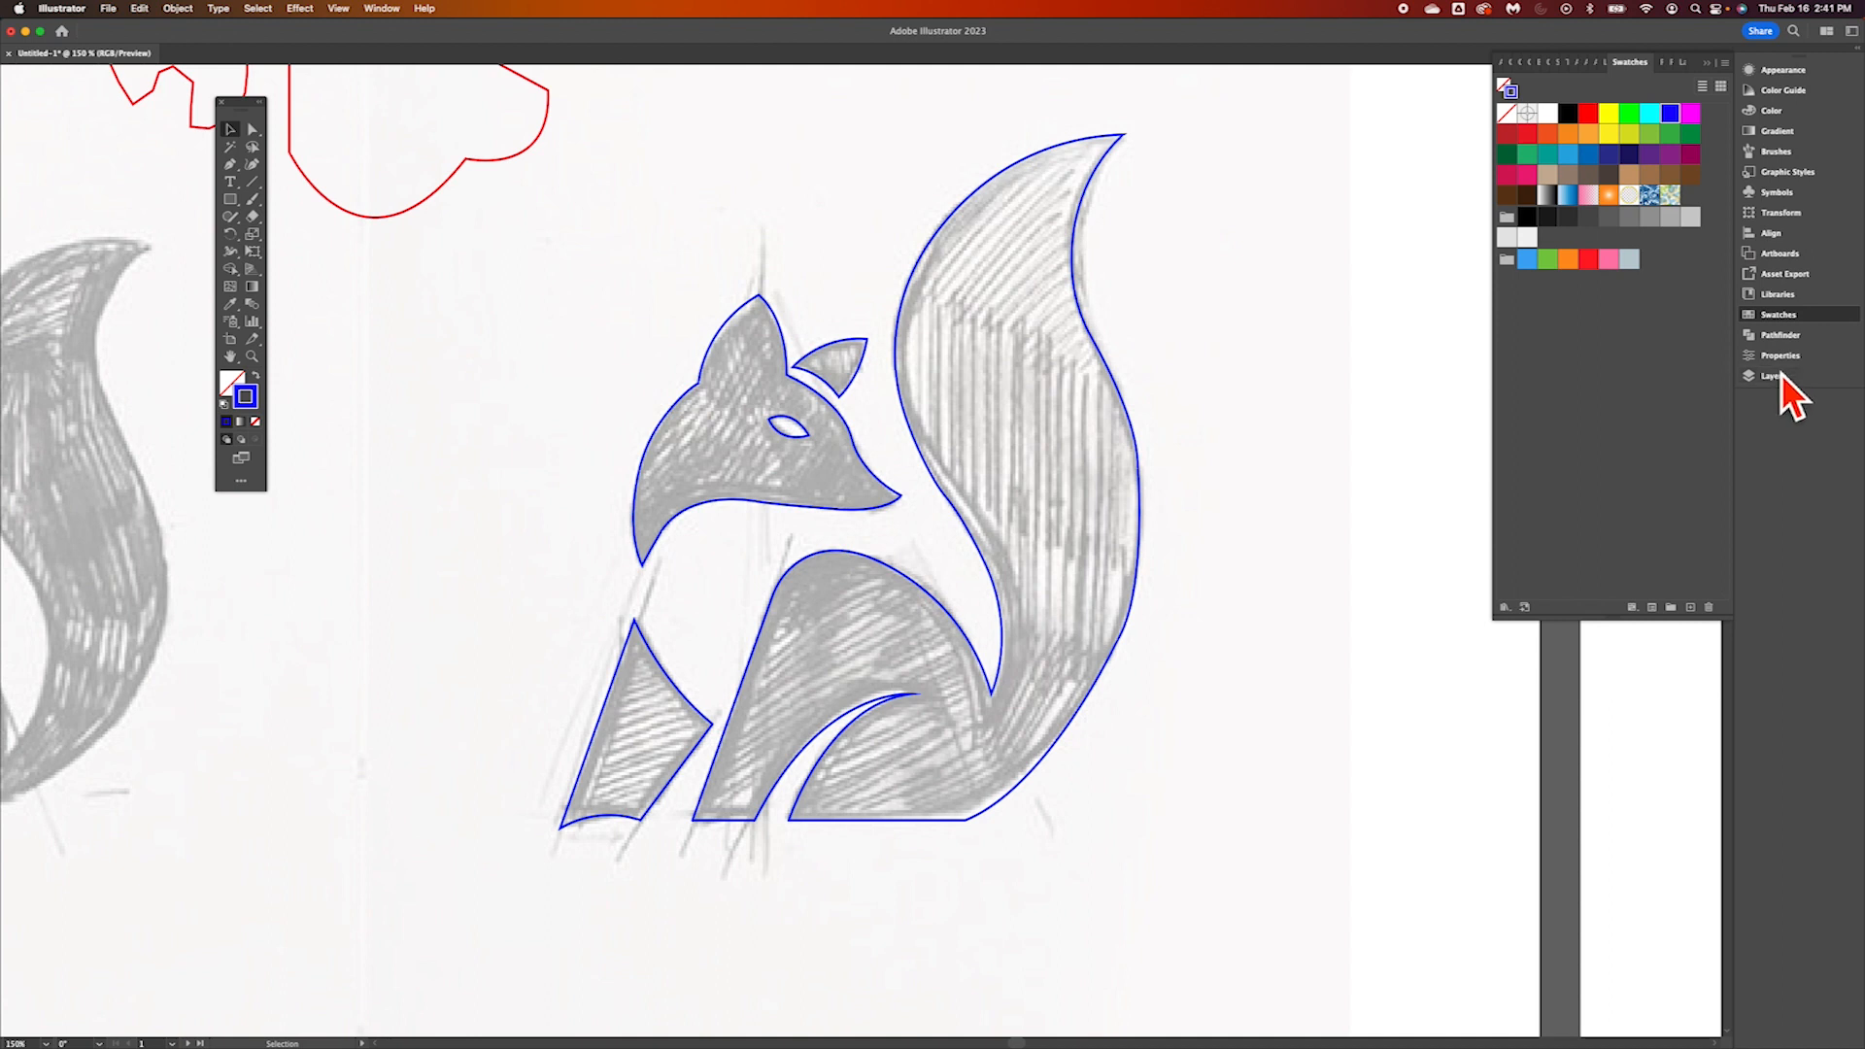
# Open the Brights gradient swatch library and place it beside the Swatches panel
pyautogui.click(1515, 614)
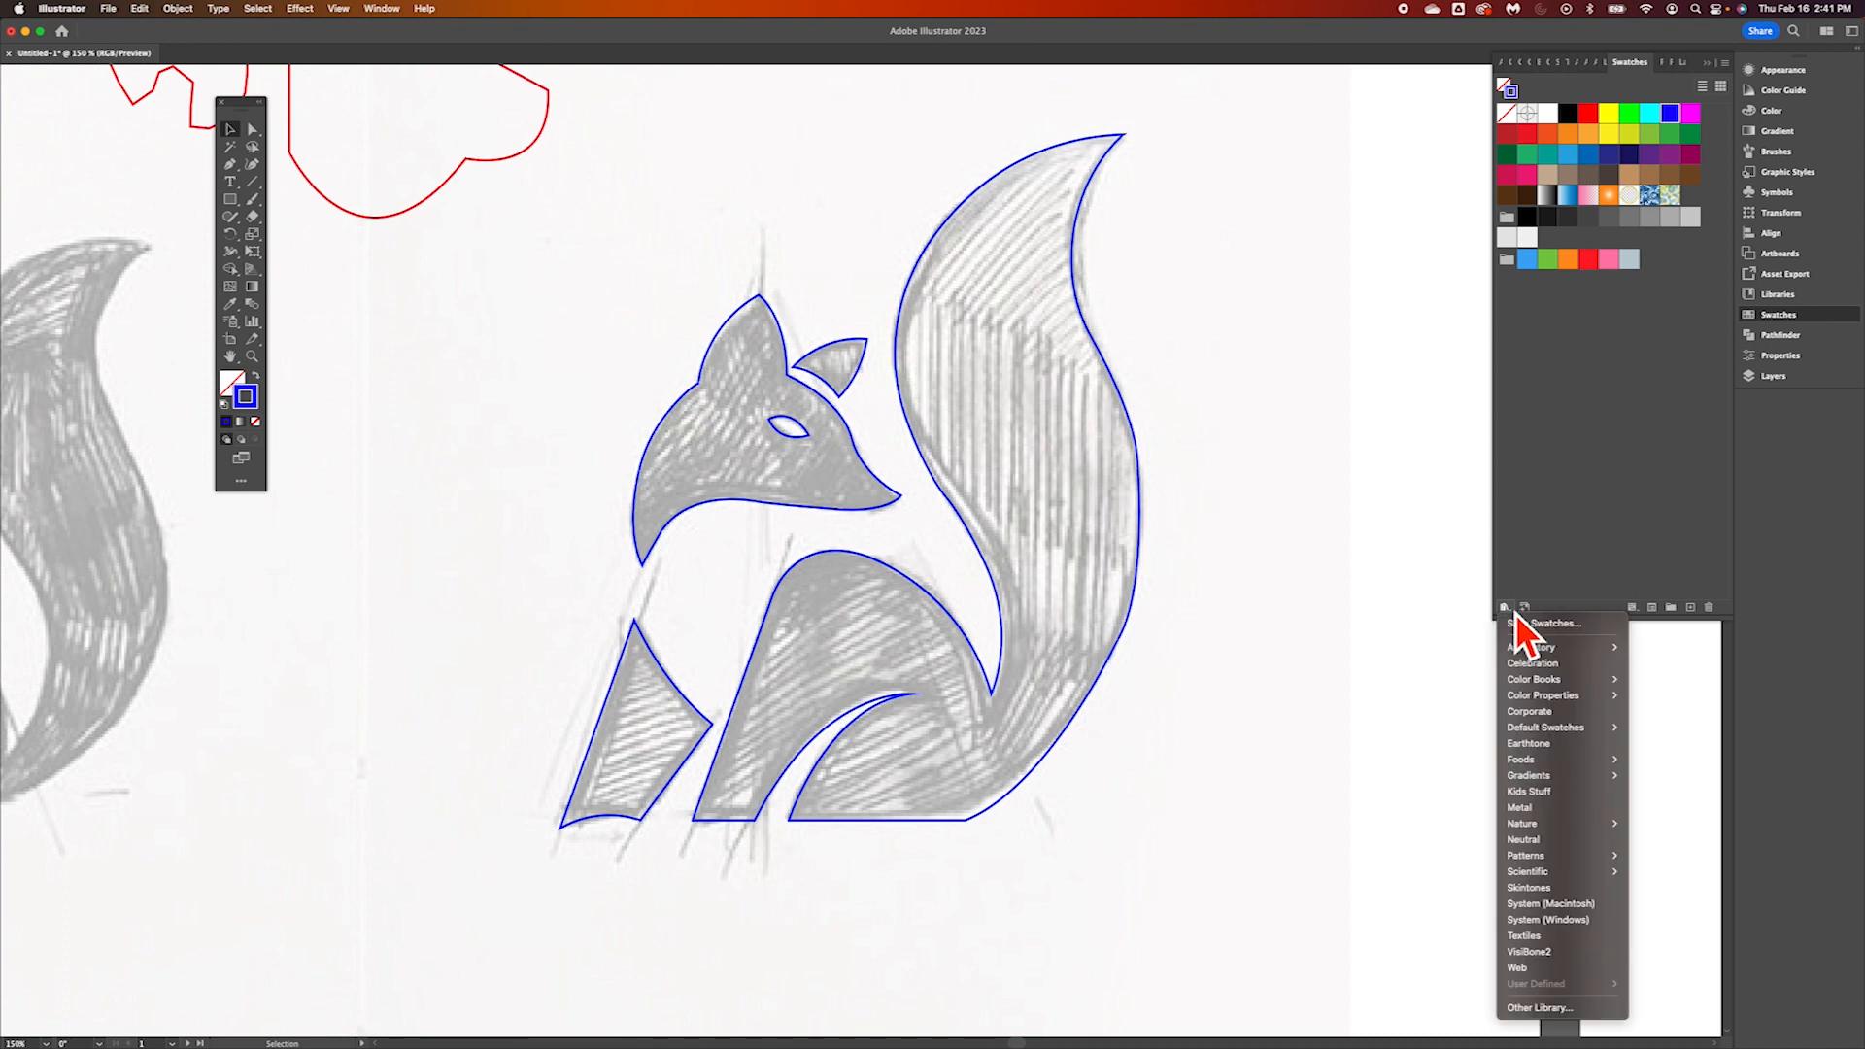
pyautogui.moveTo(1552, 736)
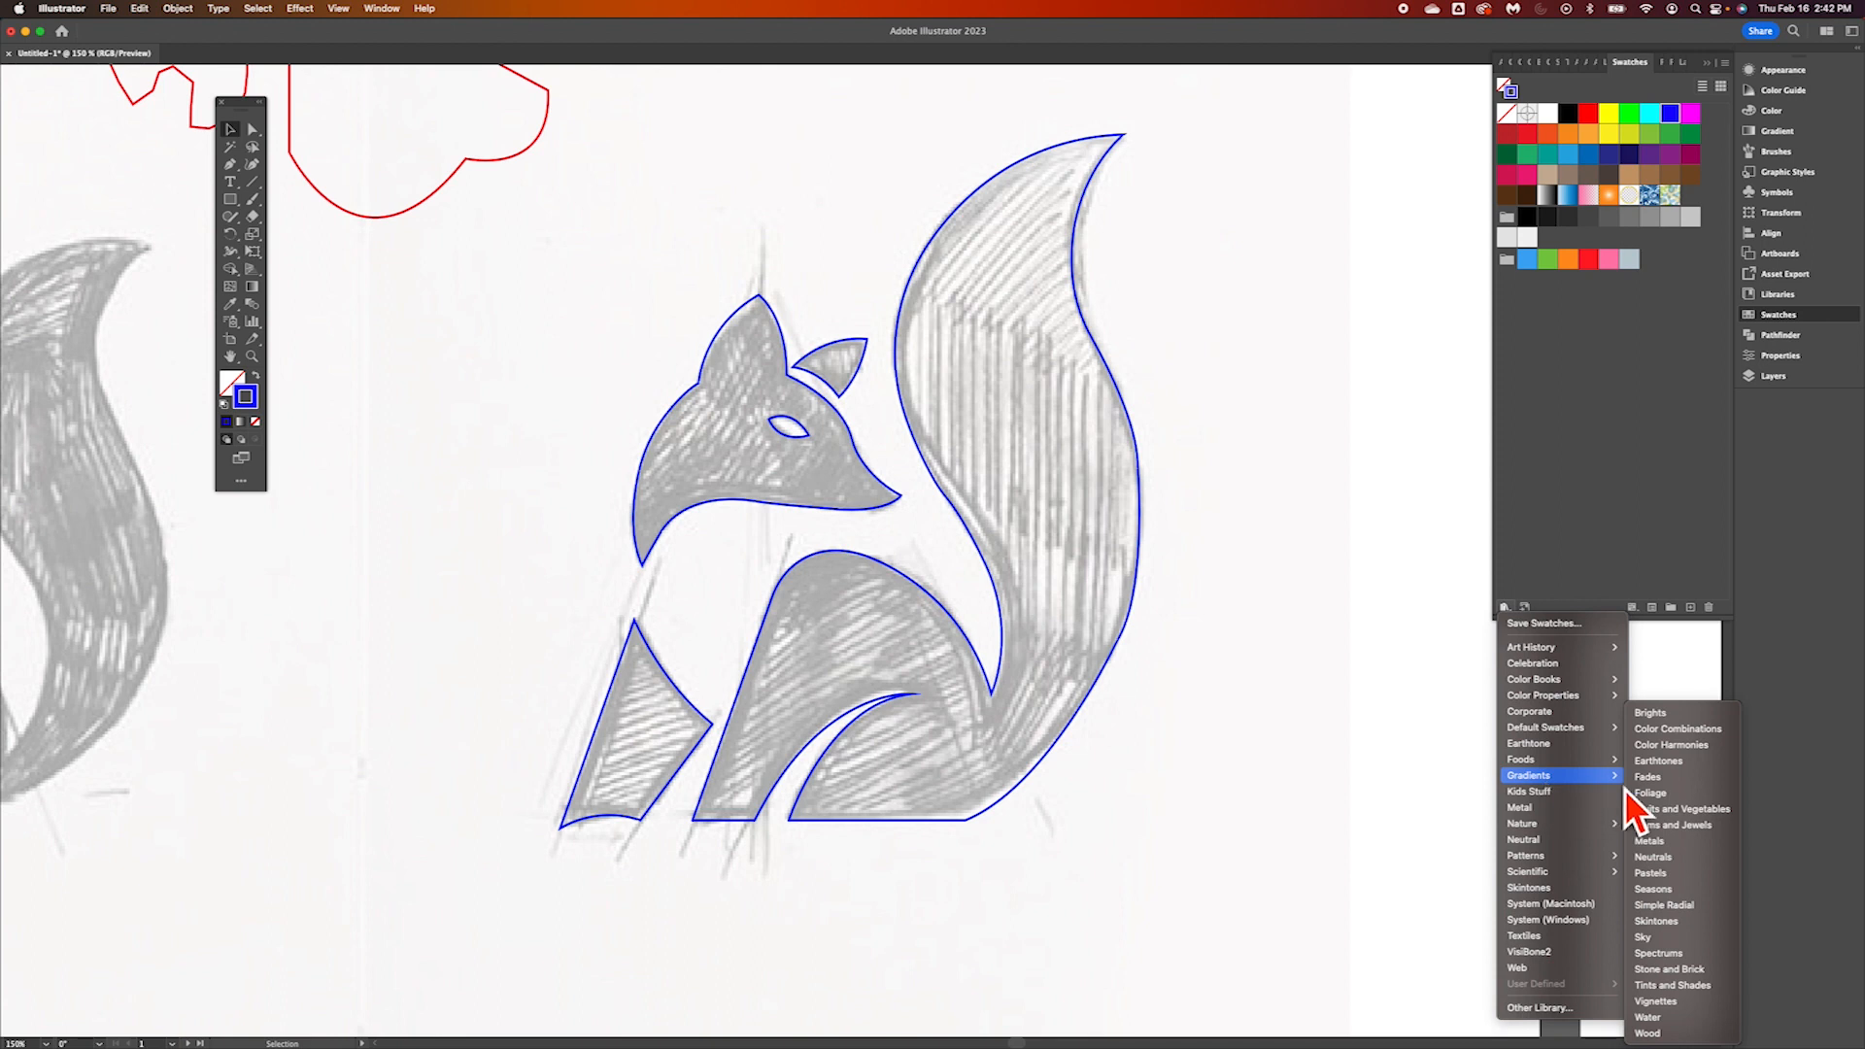
pyautogui.click(1684, 723)
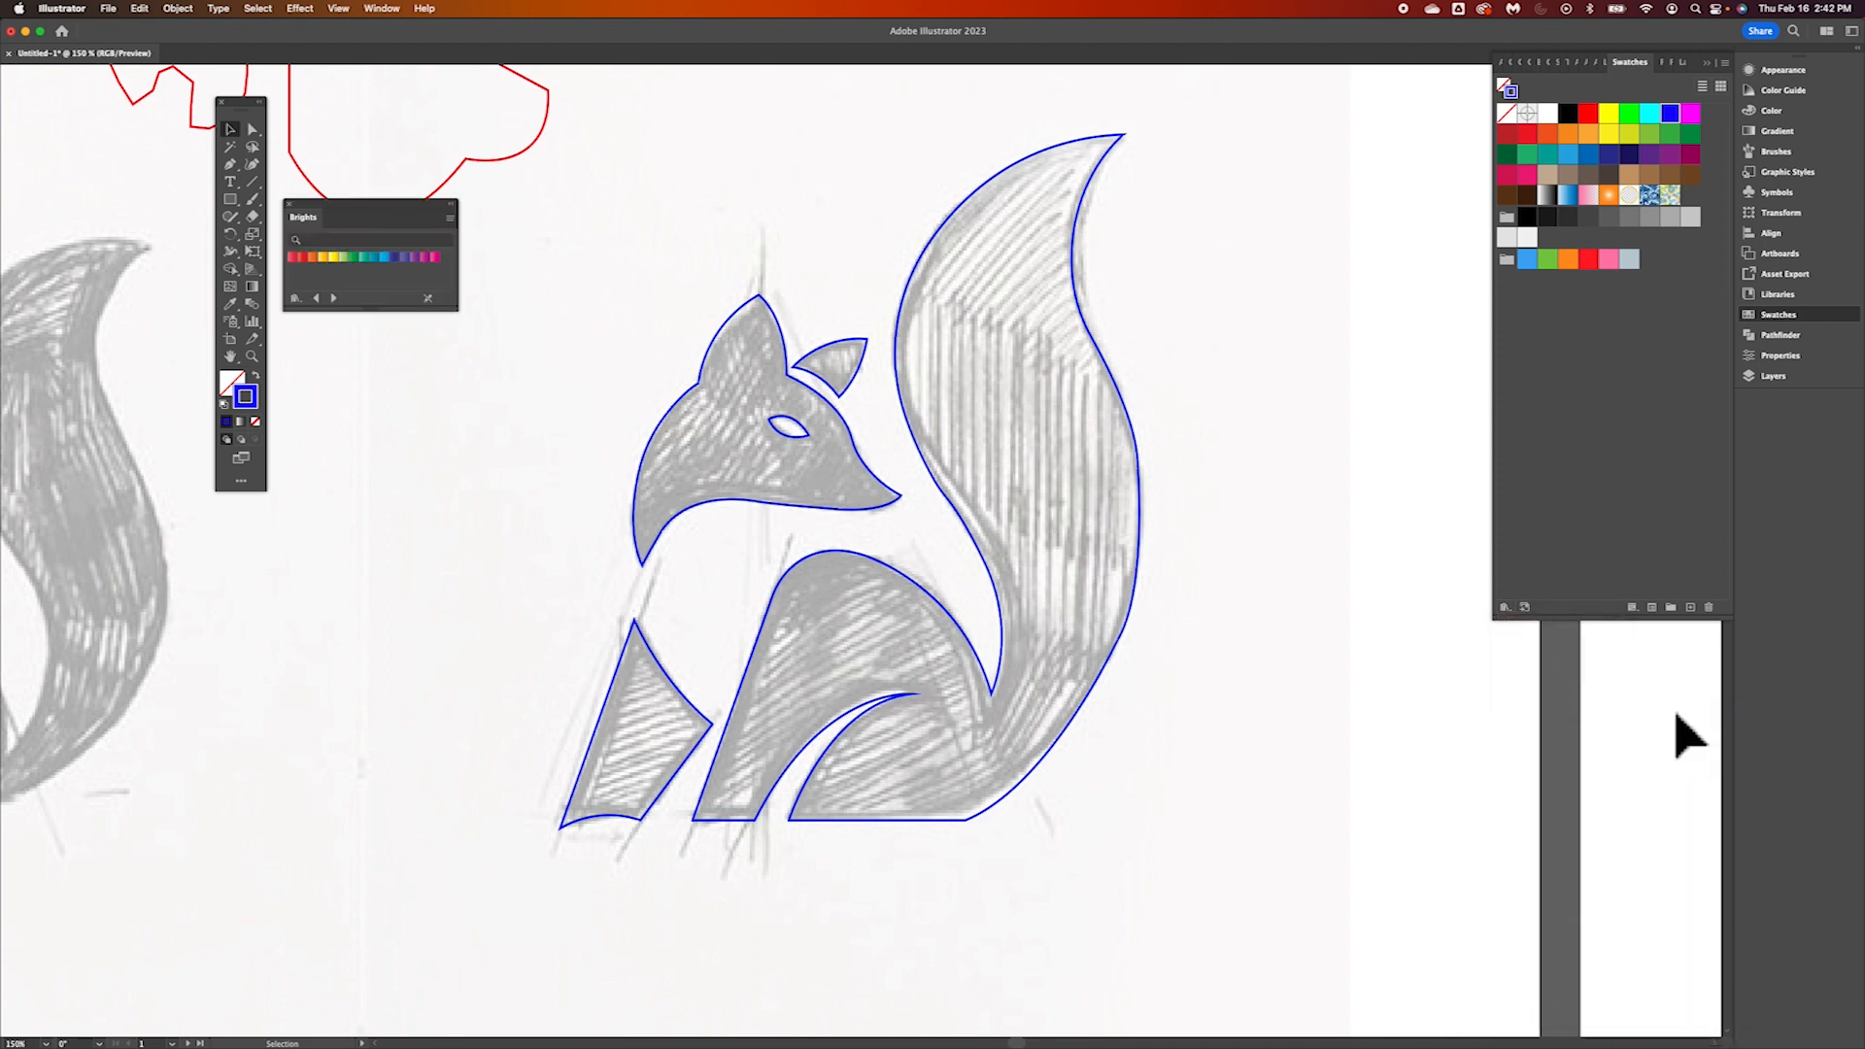
pyautogui.moveTo(388, 215); pyautogui.dragTo(1405, 351)
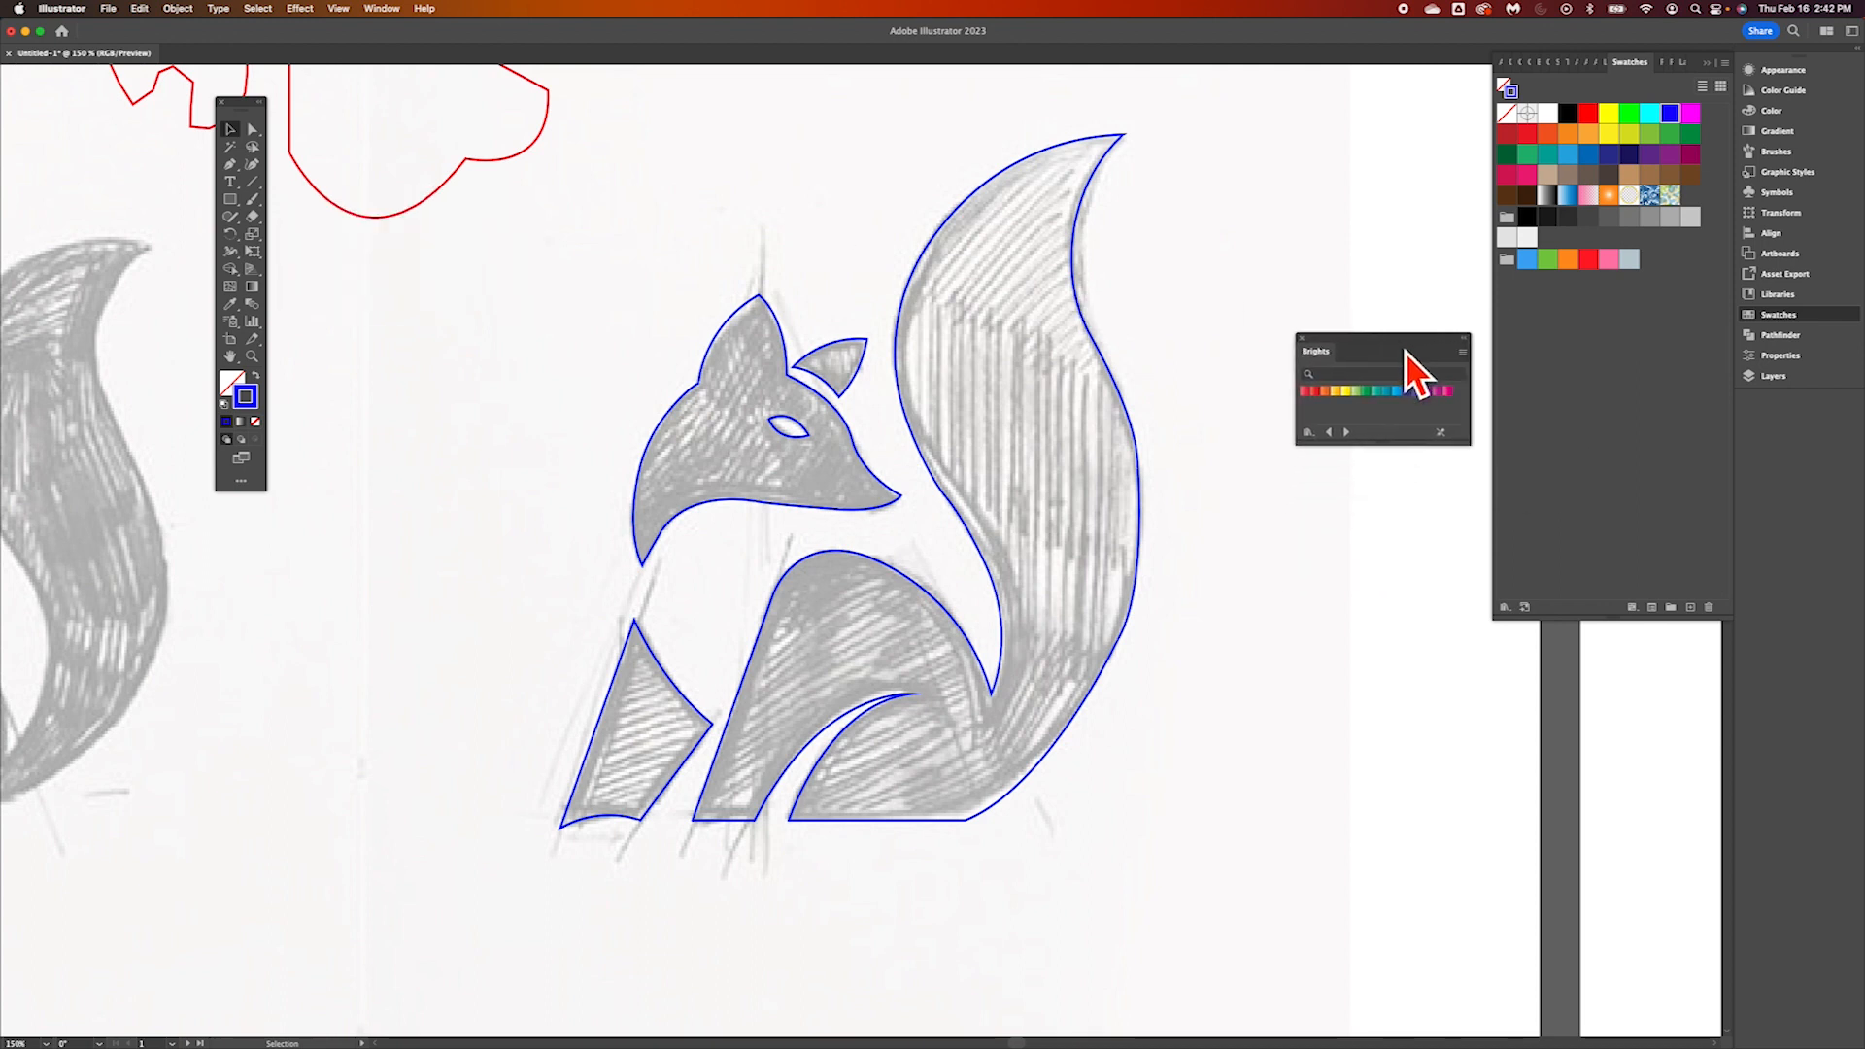
# Enlarge the Brights gradient library and display its swatches in Large List View
pyautogui.moveTo(1316, 470); pyautogui.dragTo(1241, 540)
pyautogui.click(1463, 352)
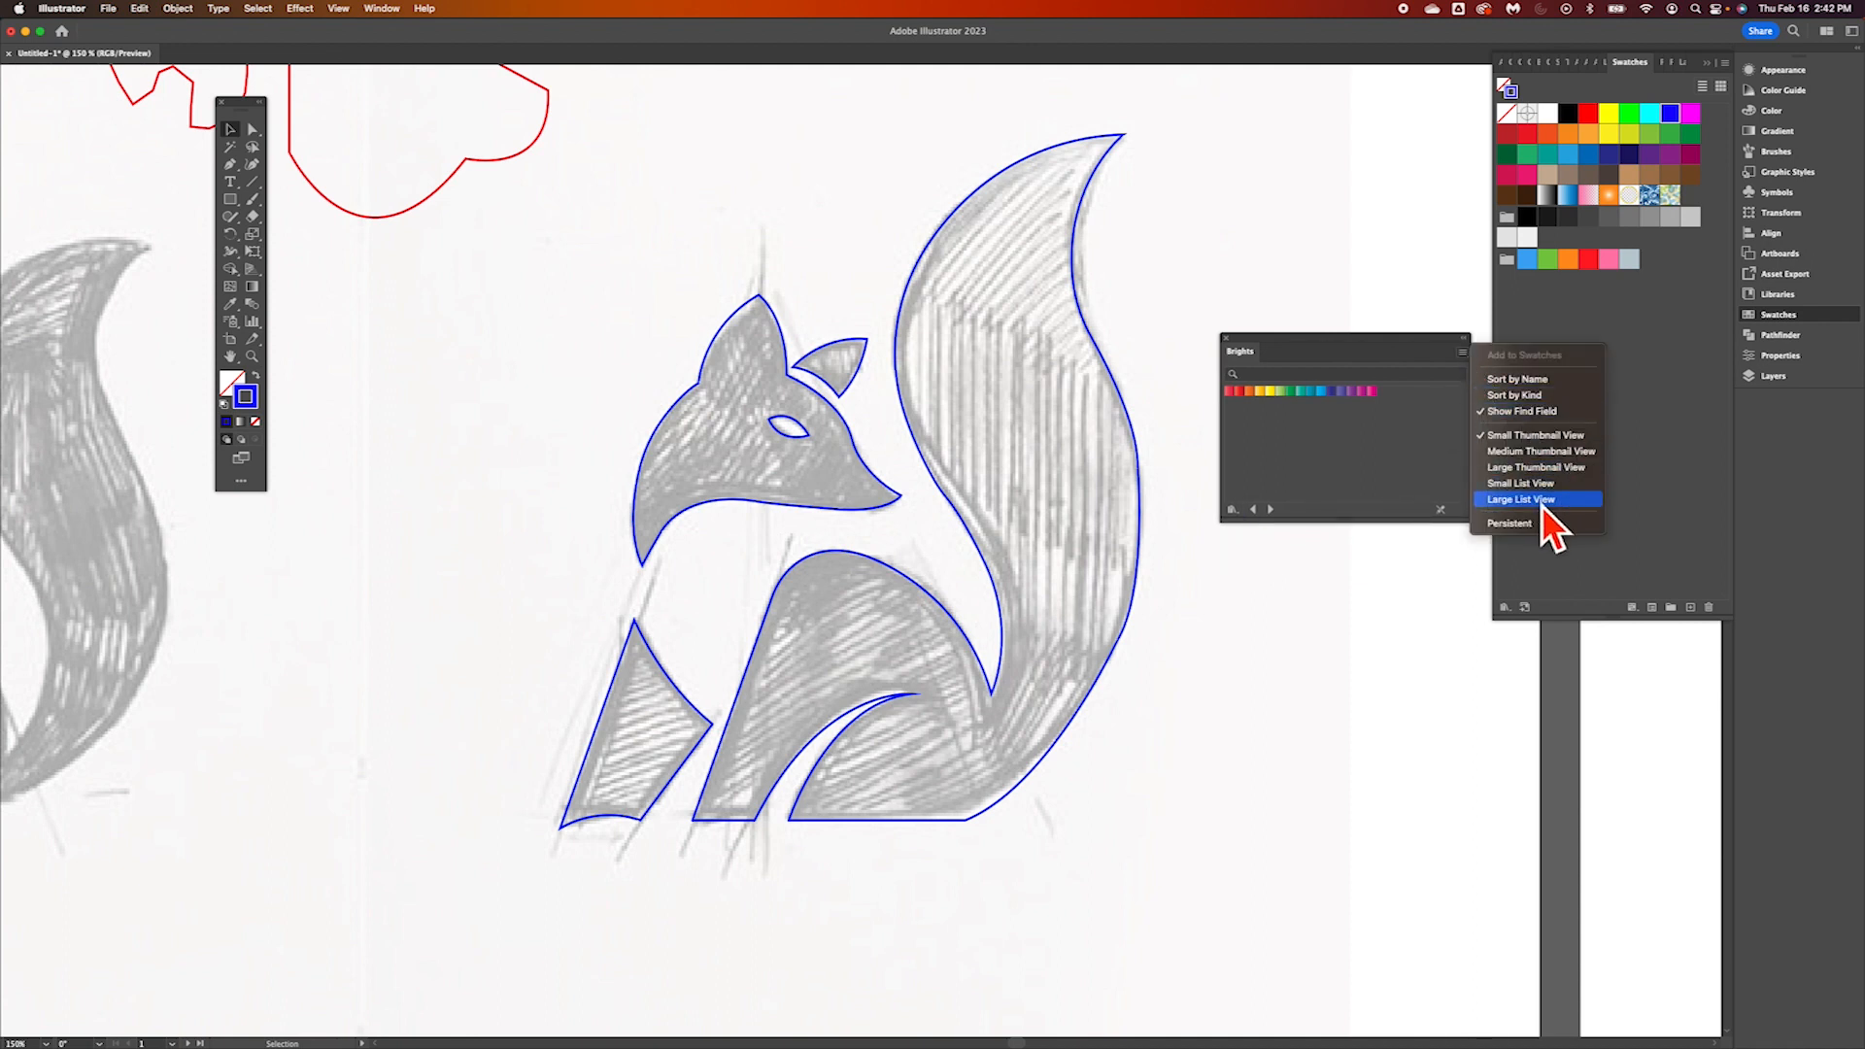
pyautogui.click(1542, 499)
pyautogui.scroll(-5, 1332, 476)
pyautogui.scroll(5, 1332, 460)
pyautogui.click(1468, 355)
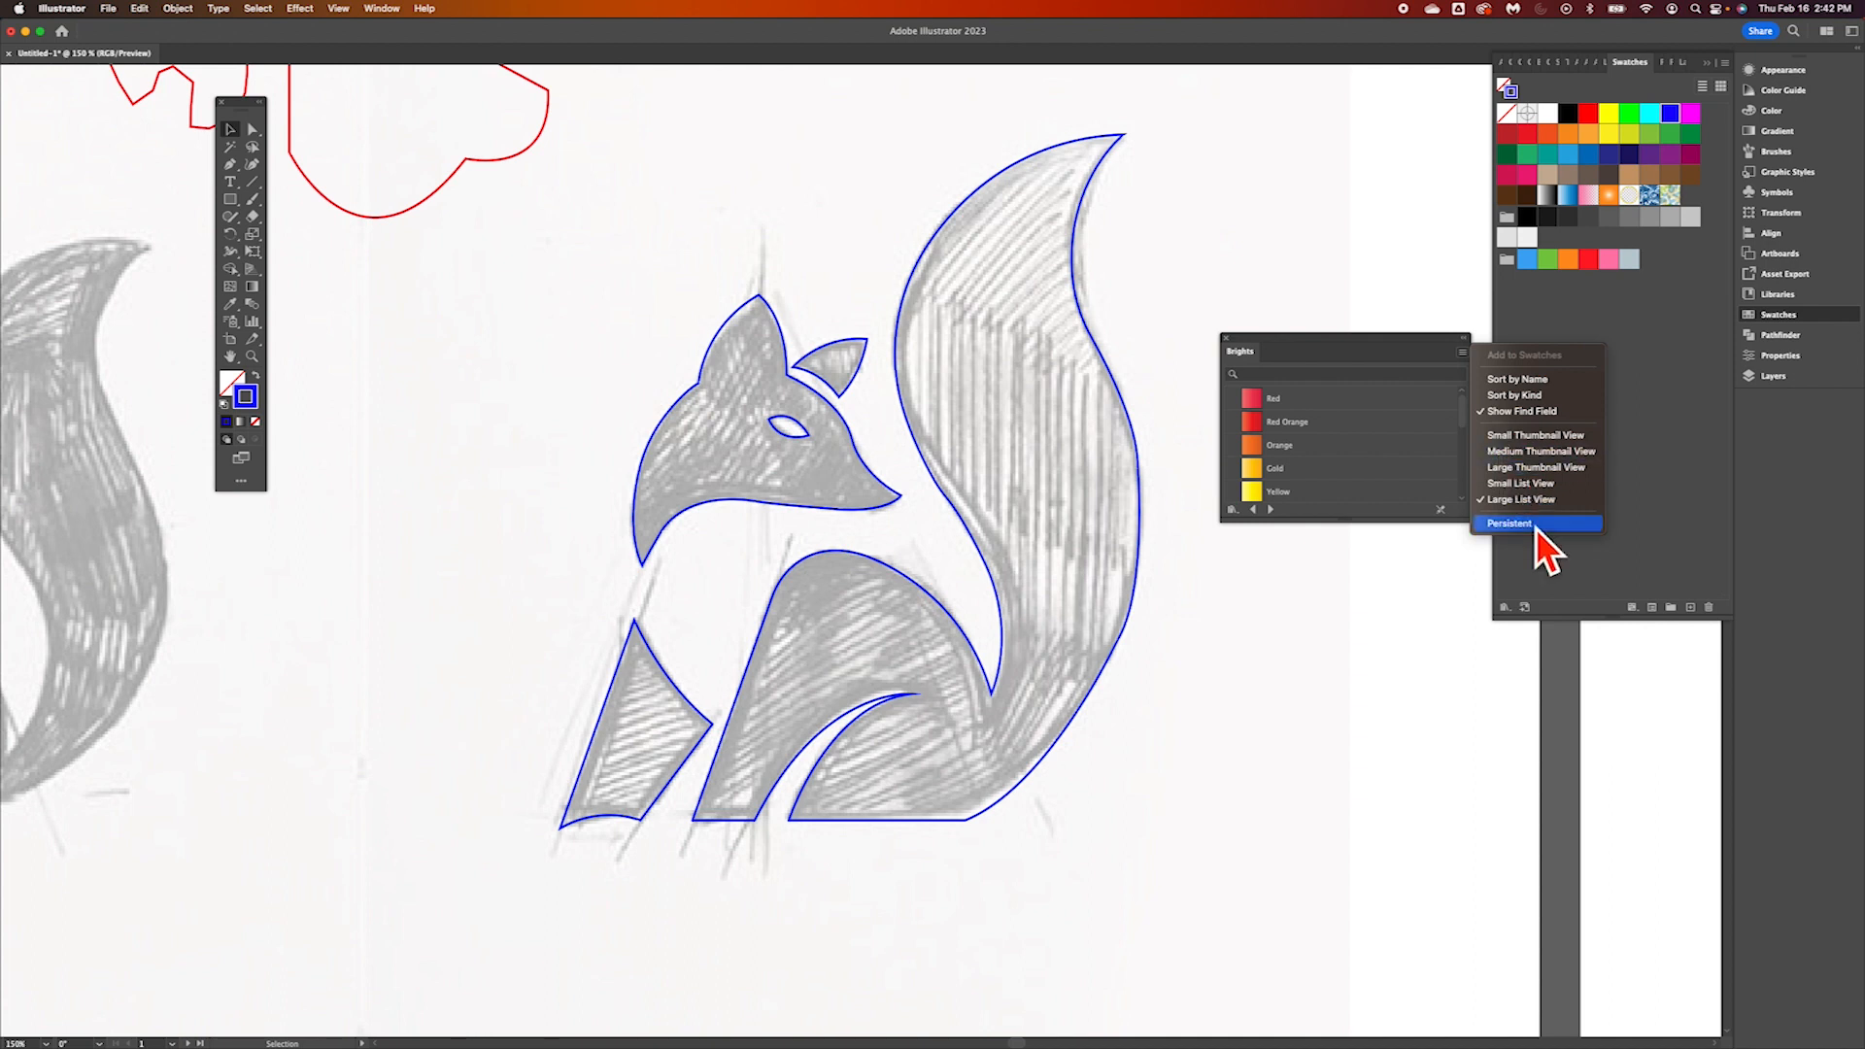
pyautogui.click(1361, 354)
# Browse the Brights gradients and add the Orange gradient to the document's swatches
pyautogui.scroll(-5, 1340, 471)
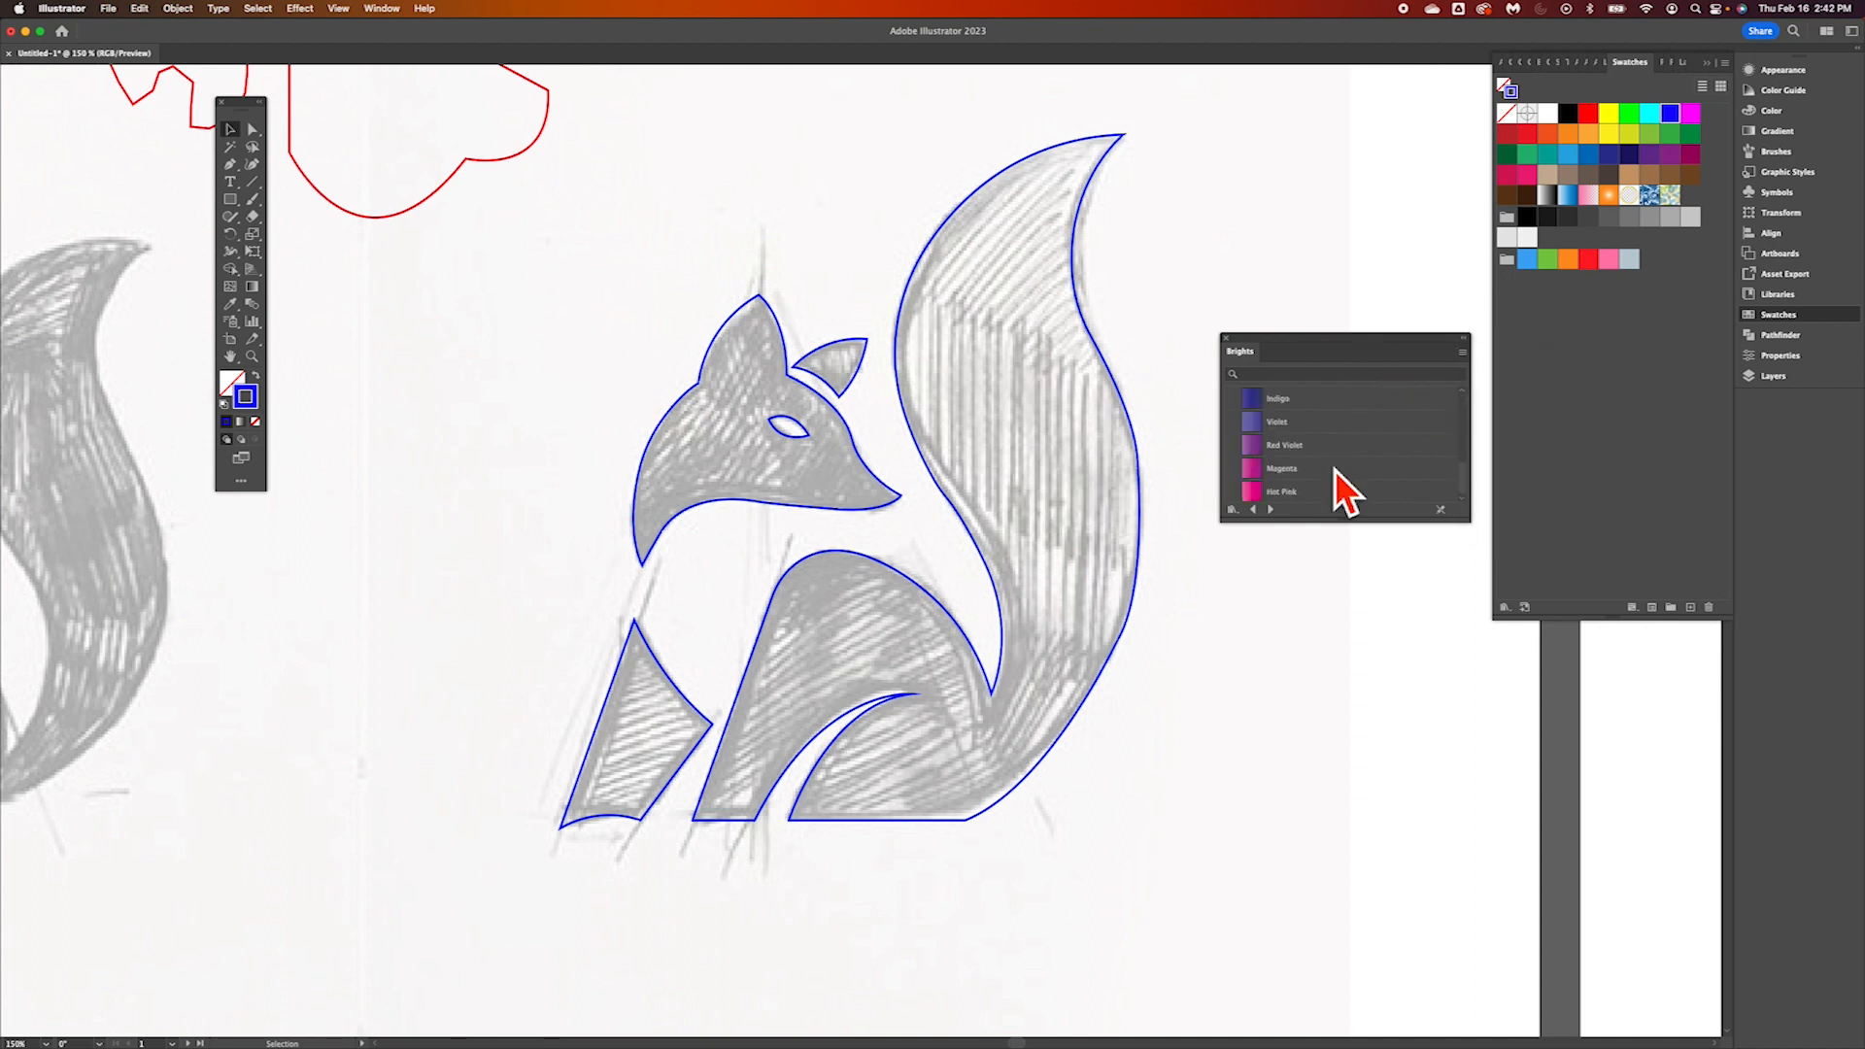
pyautogui.scroll(2, 1335, 469)
pyautogui.scroll(1, 1334, 469)
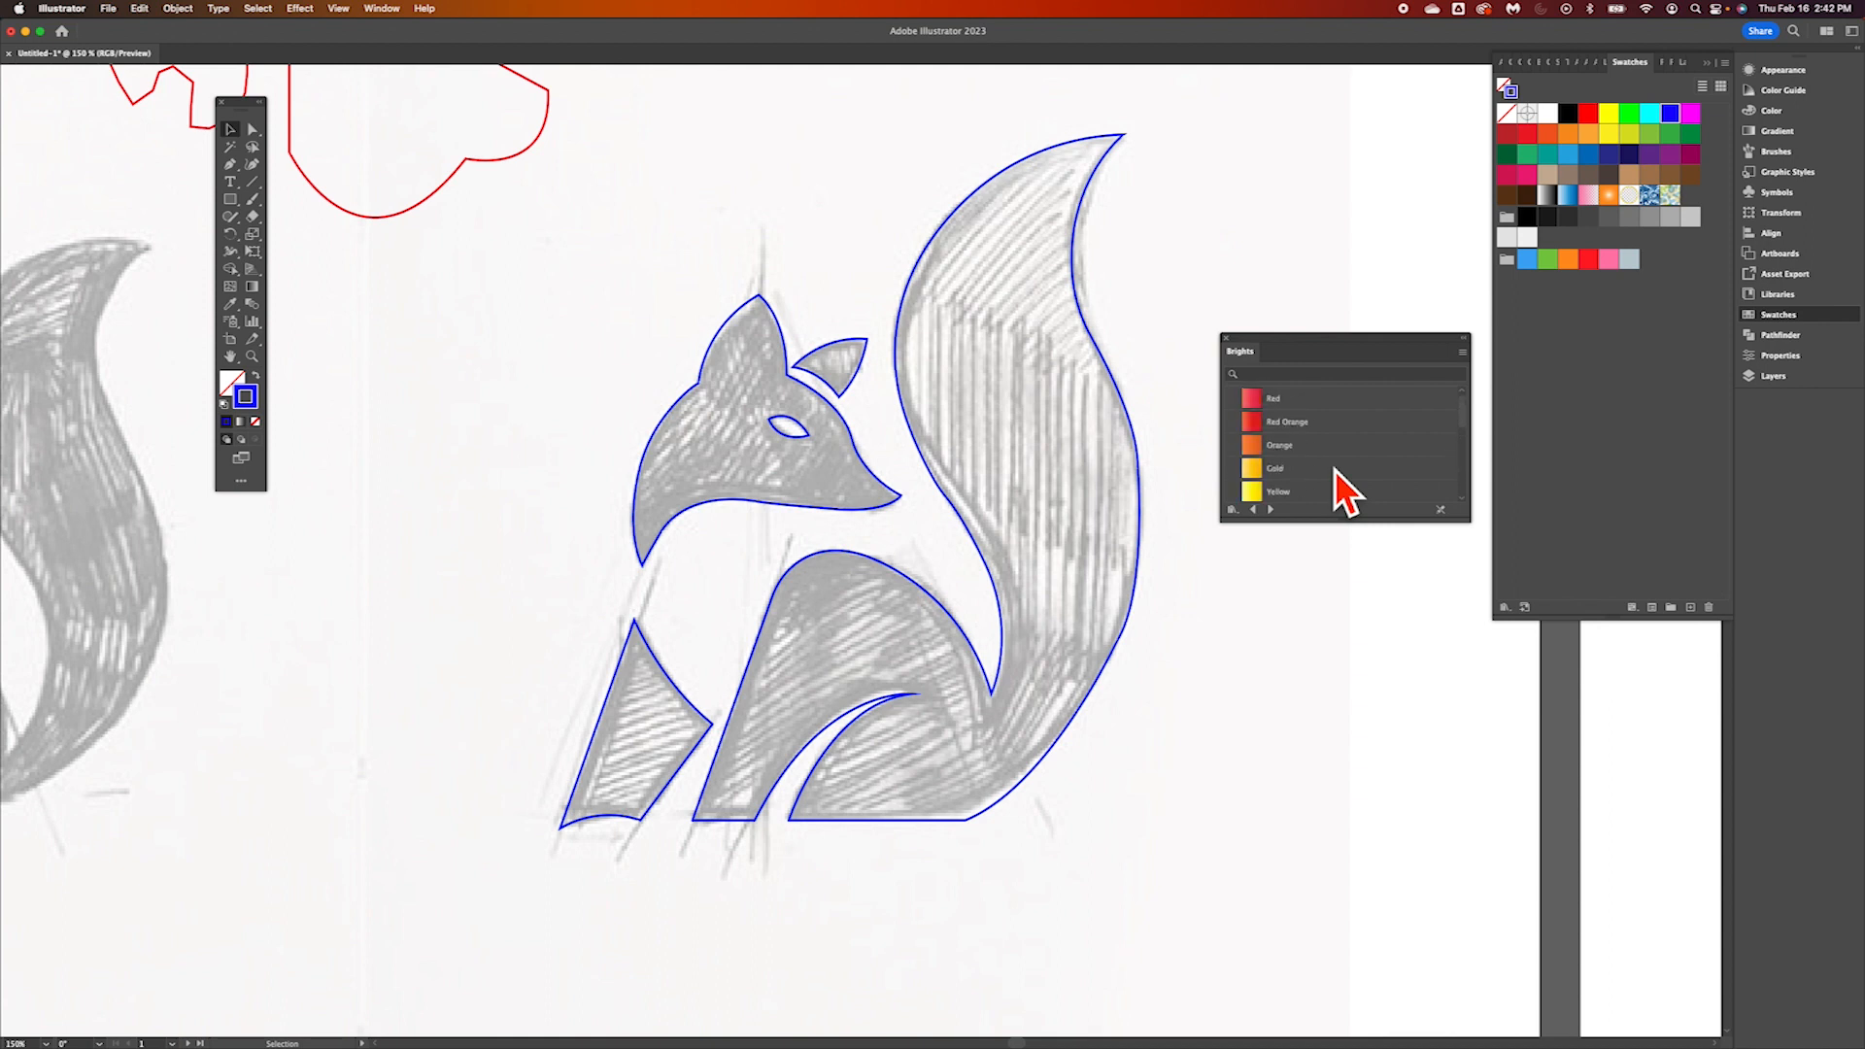
pyautogui.scroll(-1, 1334, 469)
pyautogui.scroll(1, 1334, 469)
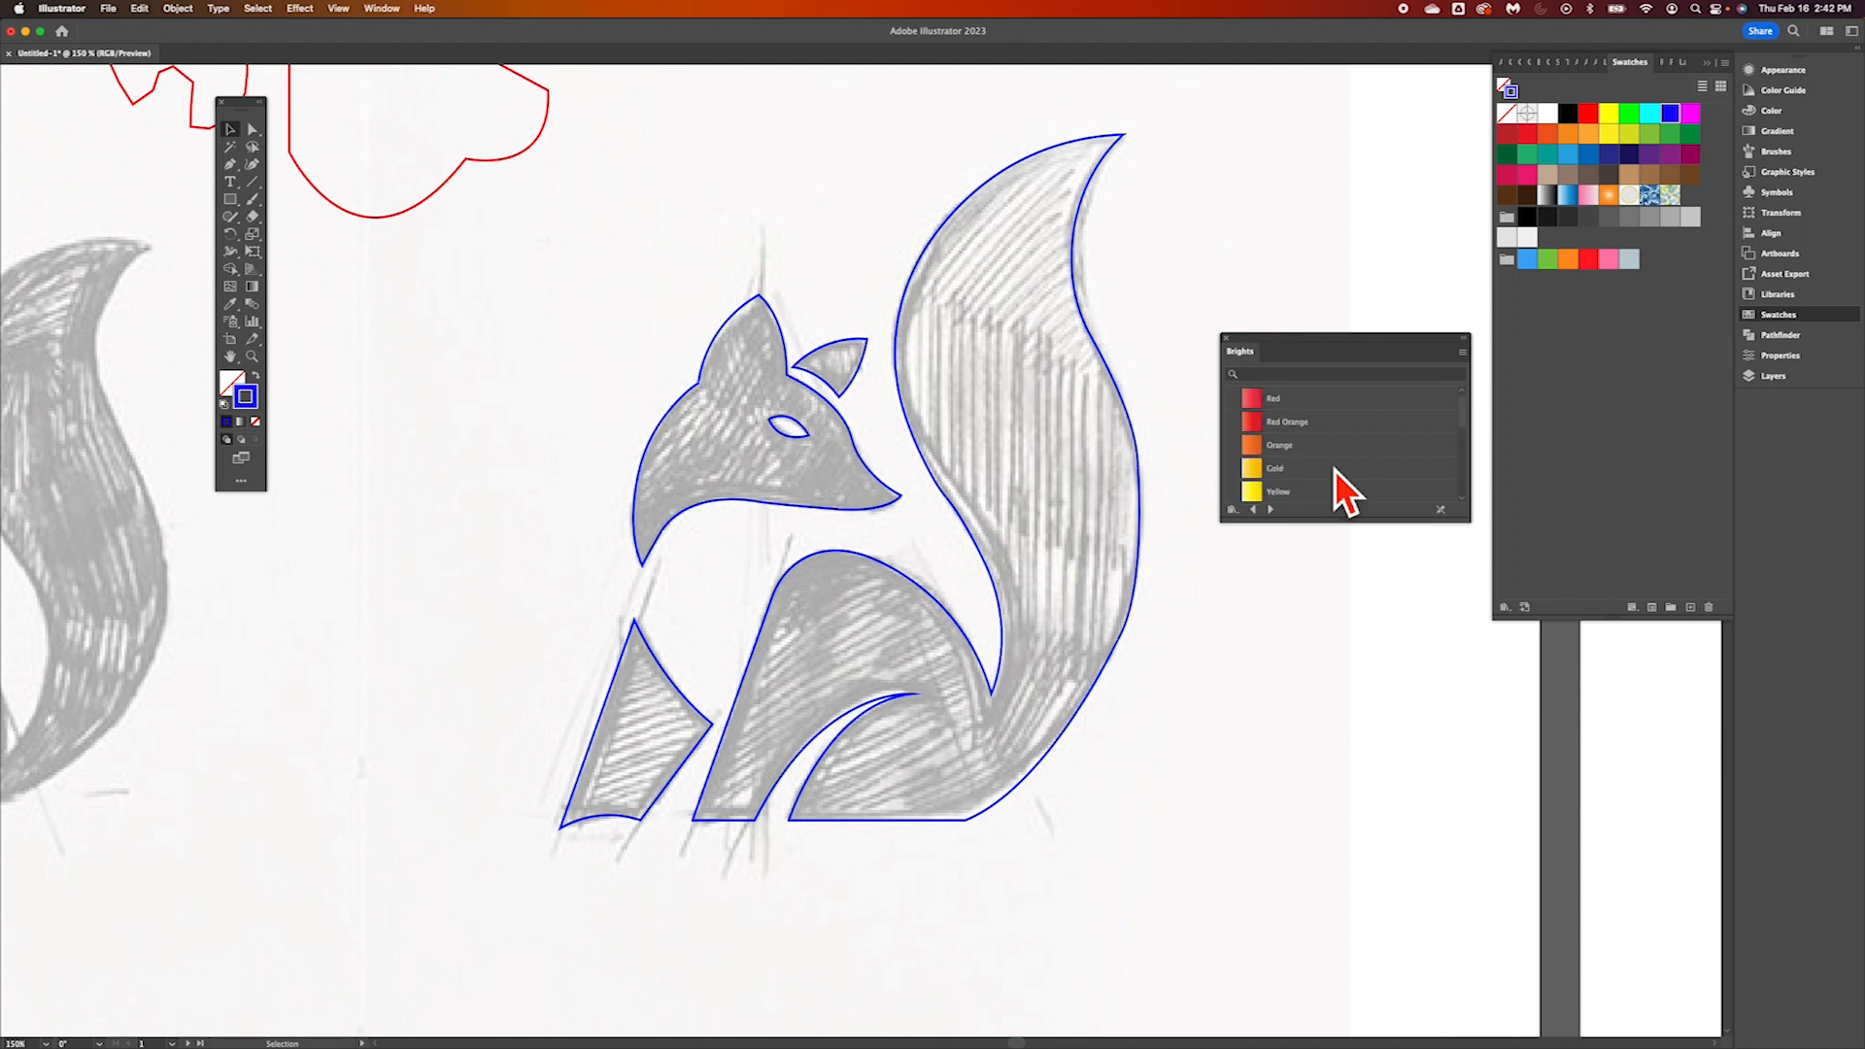
pyautogui.click(1269, 453)
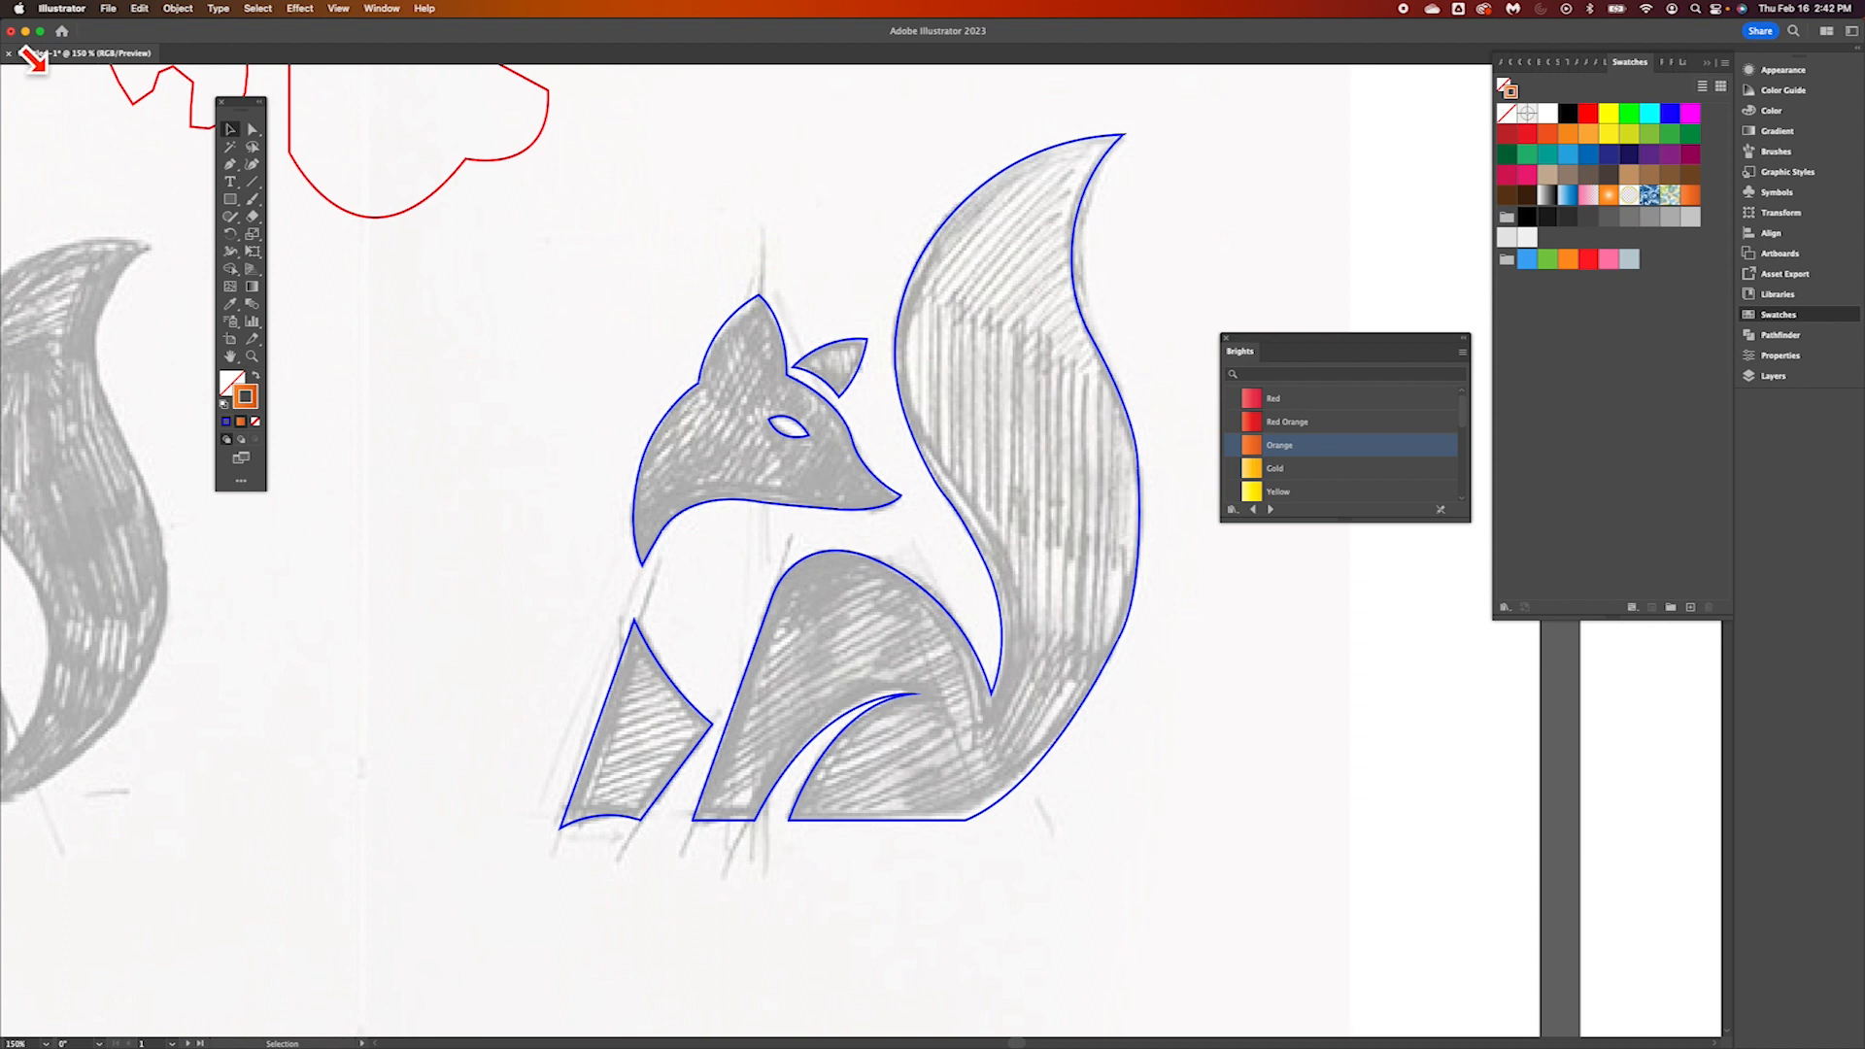
# Fill the fox's head, ear, body with tail, and front leg with the Orange gradient and no stroke
pyautogui.click(708, 370)
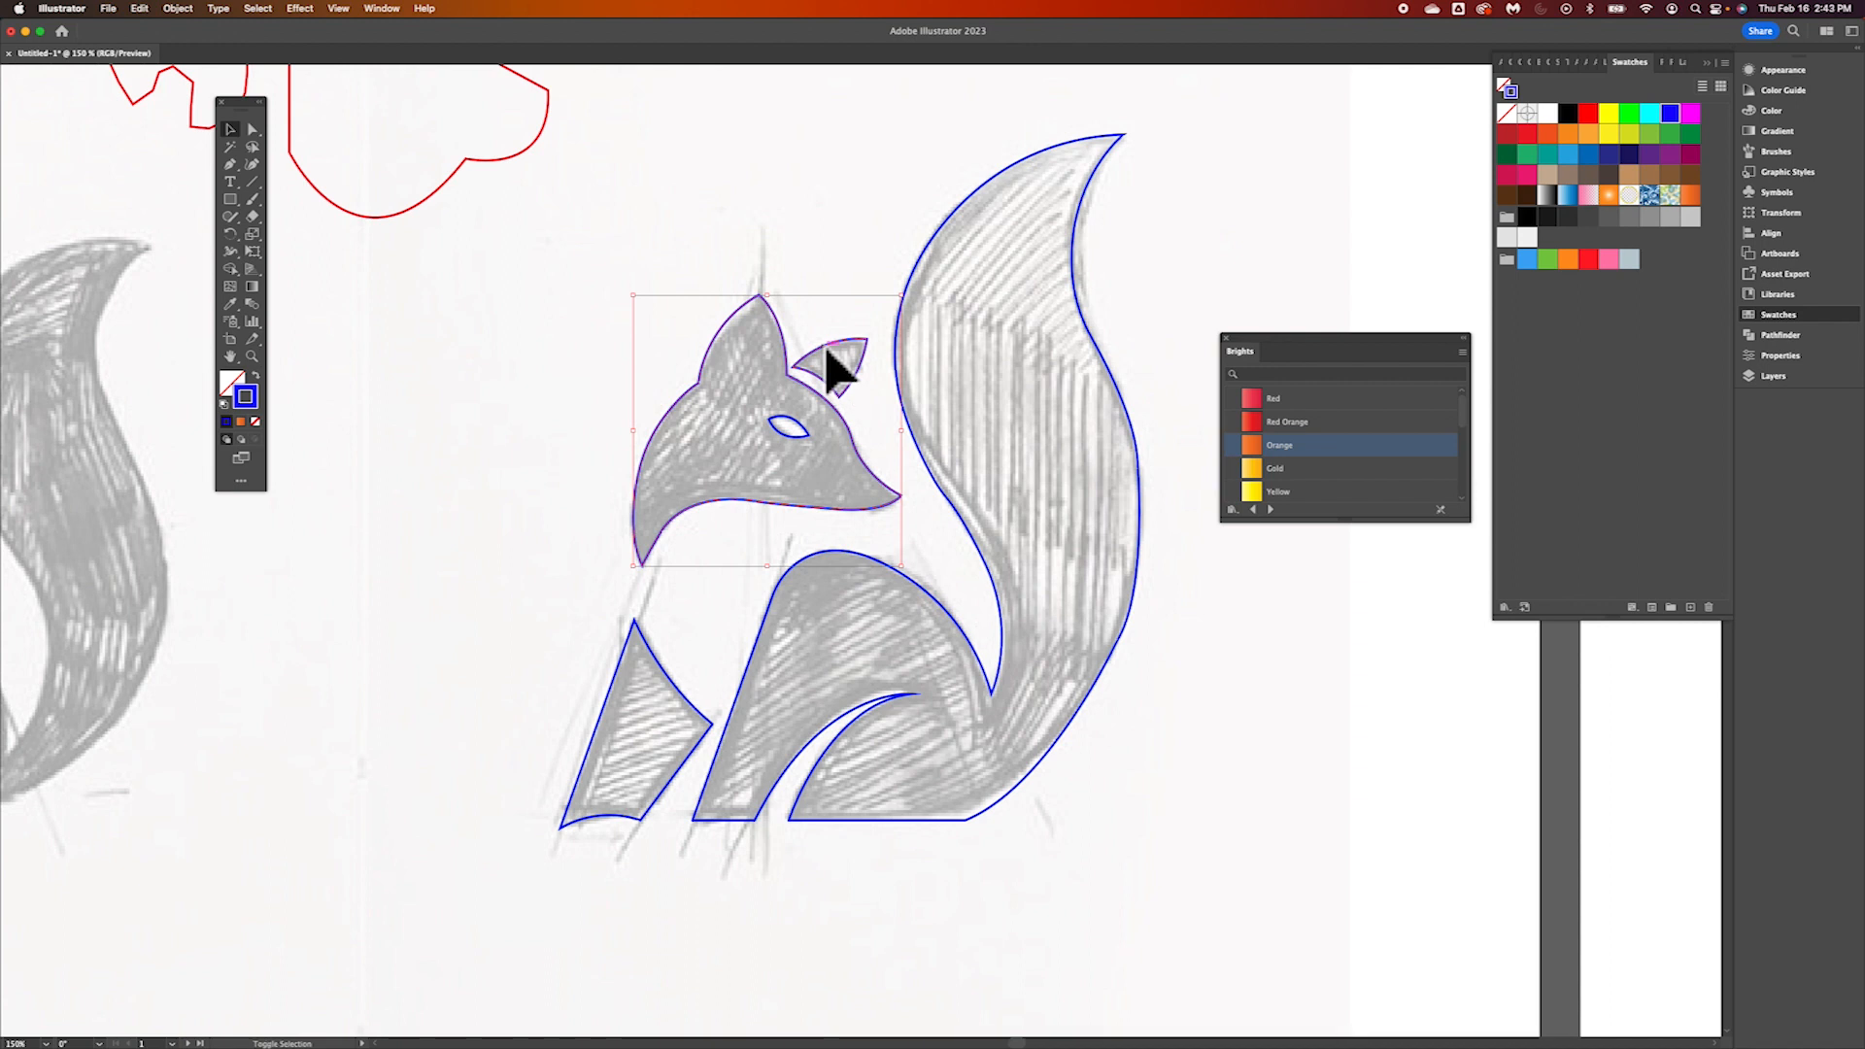
pyautogui.keyDown('shift'); pyautogui.click(936, 292); pyautogui.keyUp('shift')
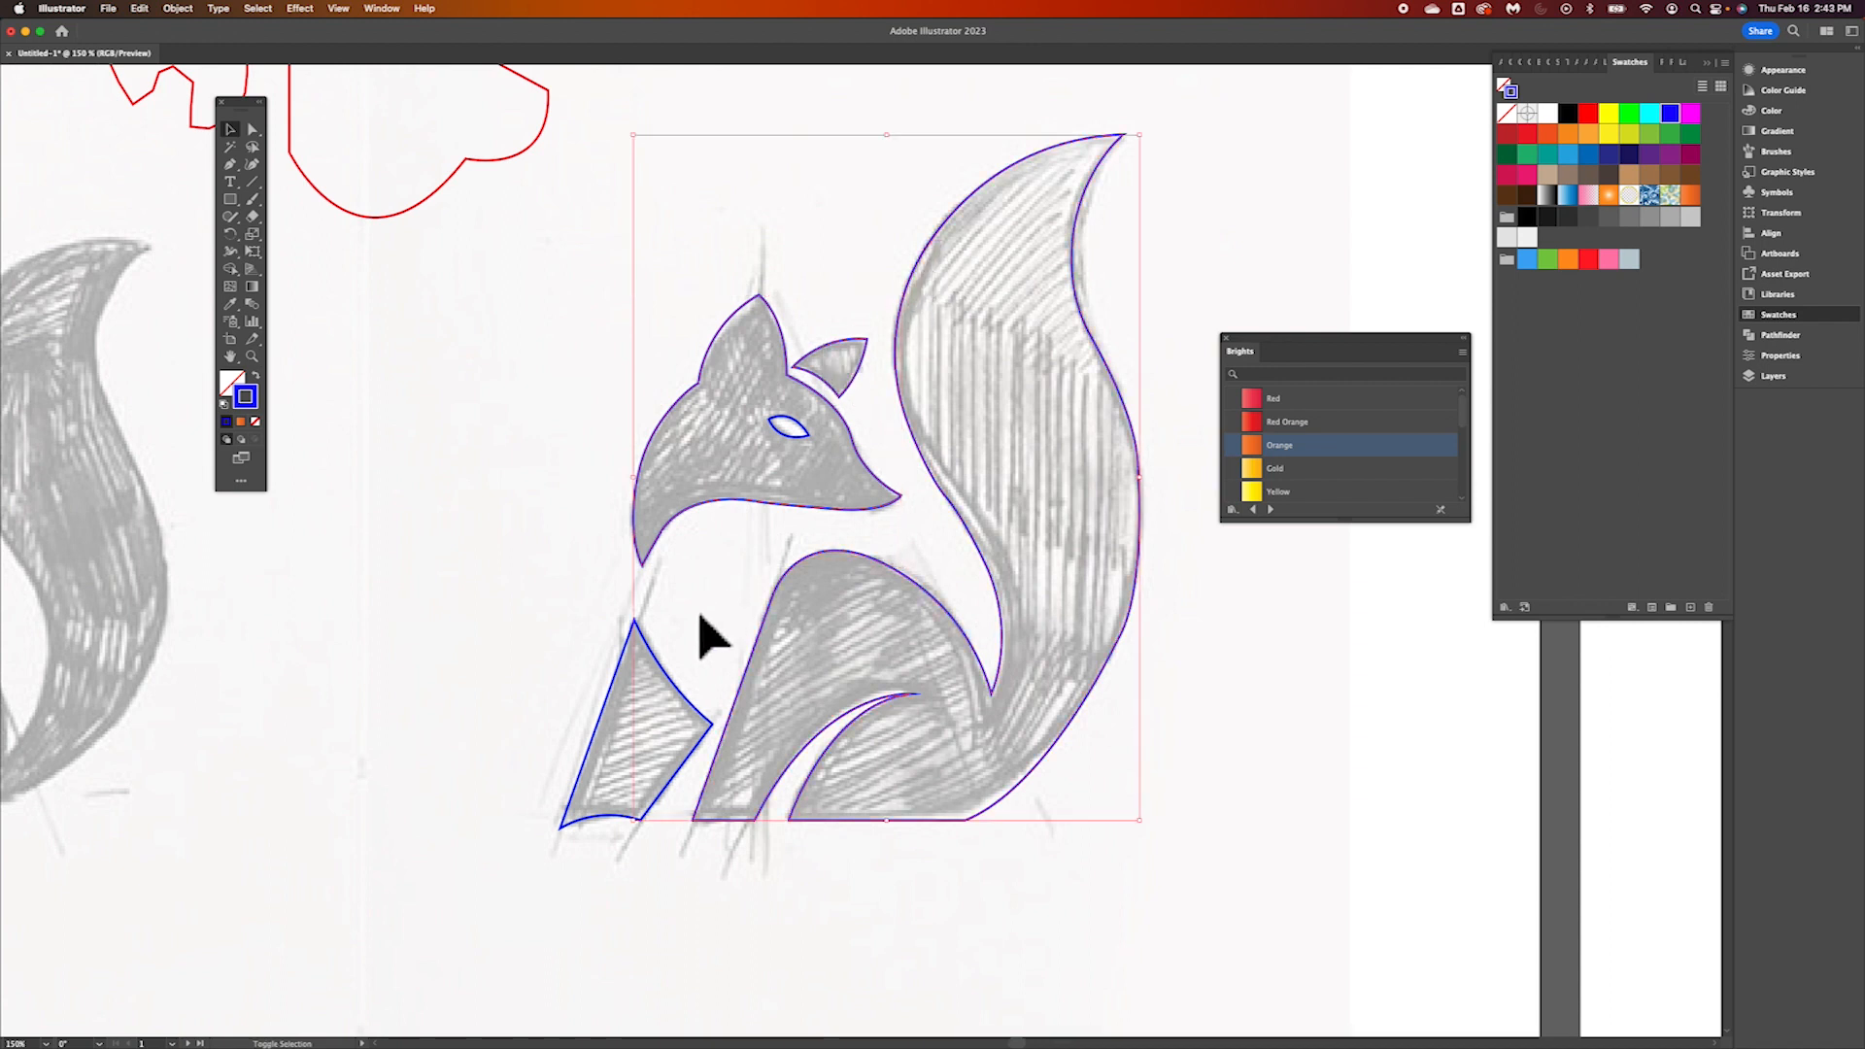
pyautogui.keyDown('shift'); pyautogui.click(694, 723); pyautogui.keyUp('shift')
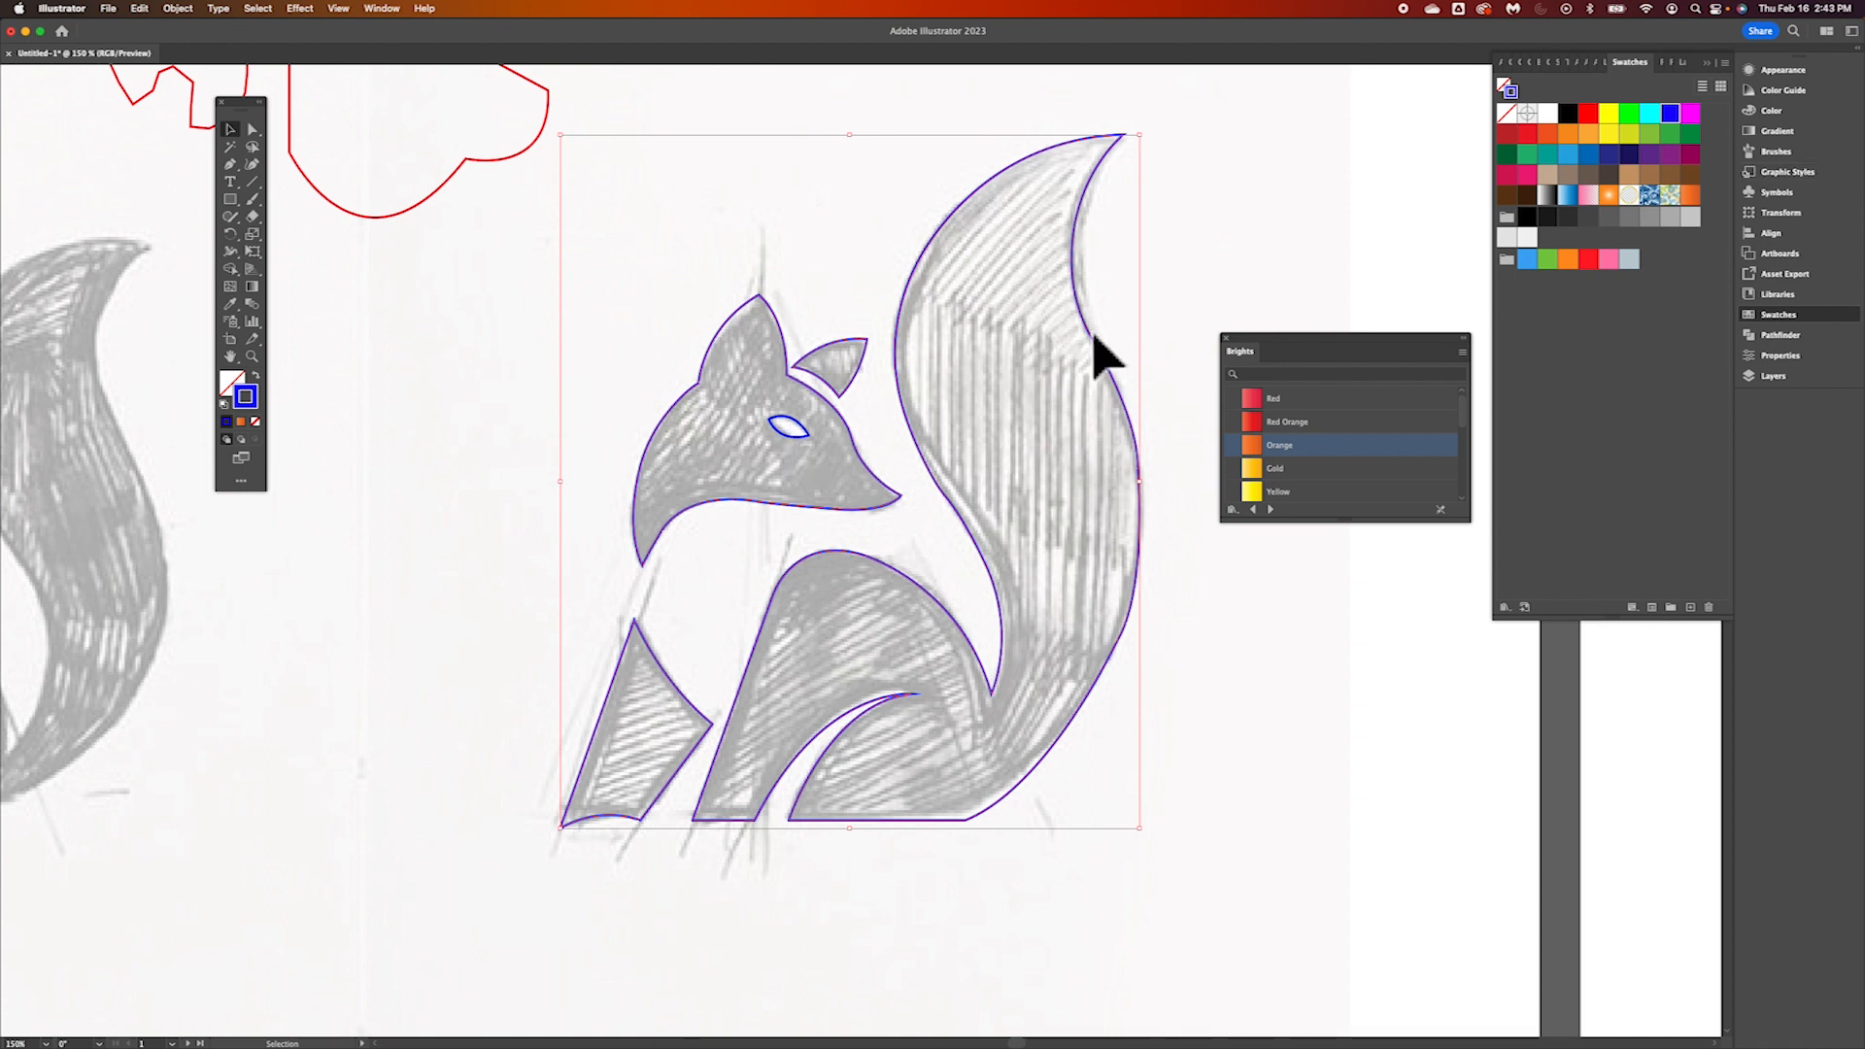
pyautogui.click(1692, 197)
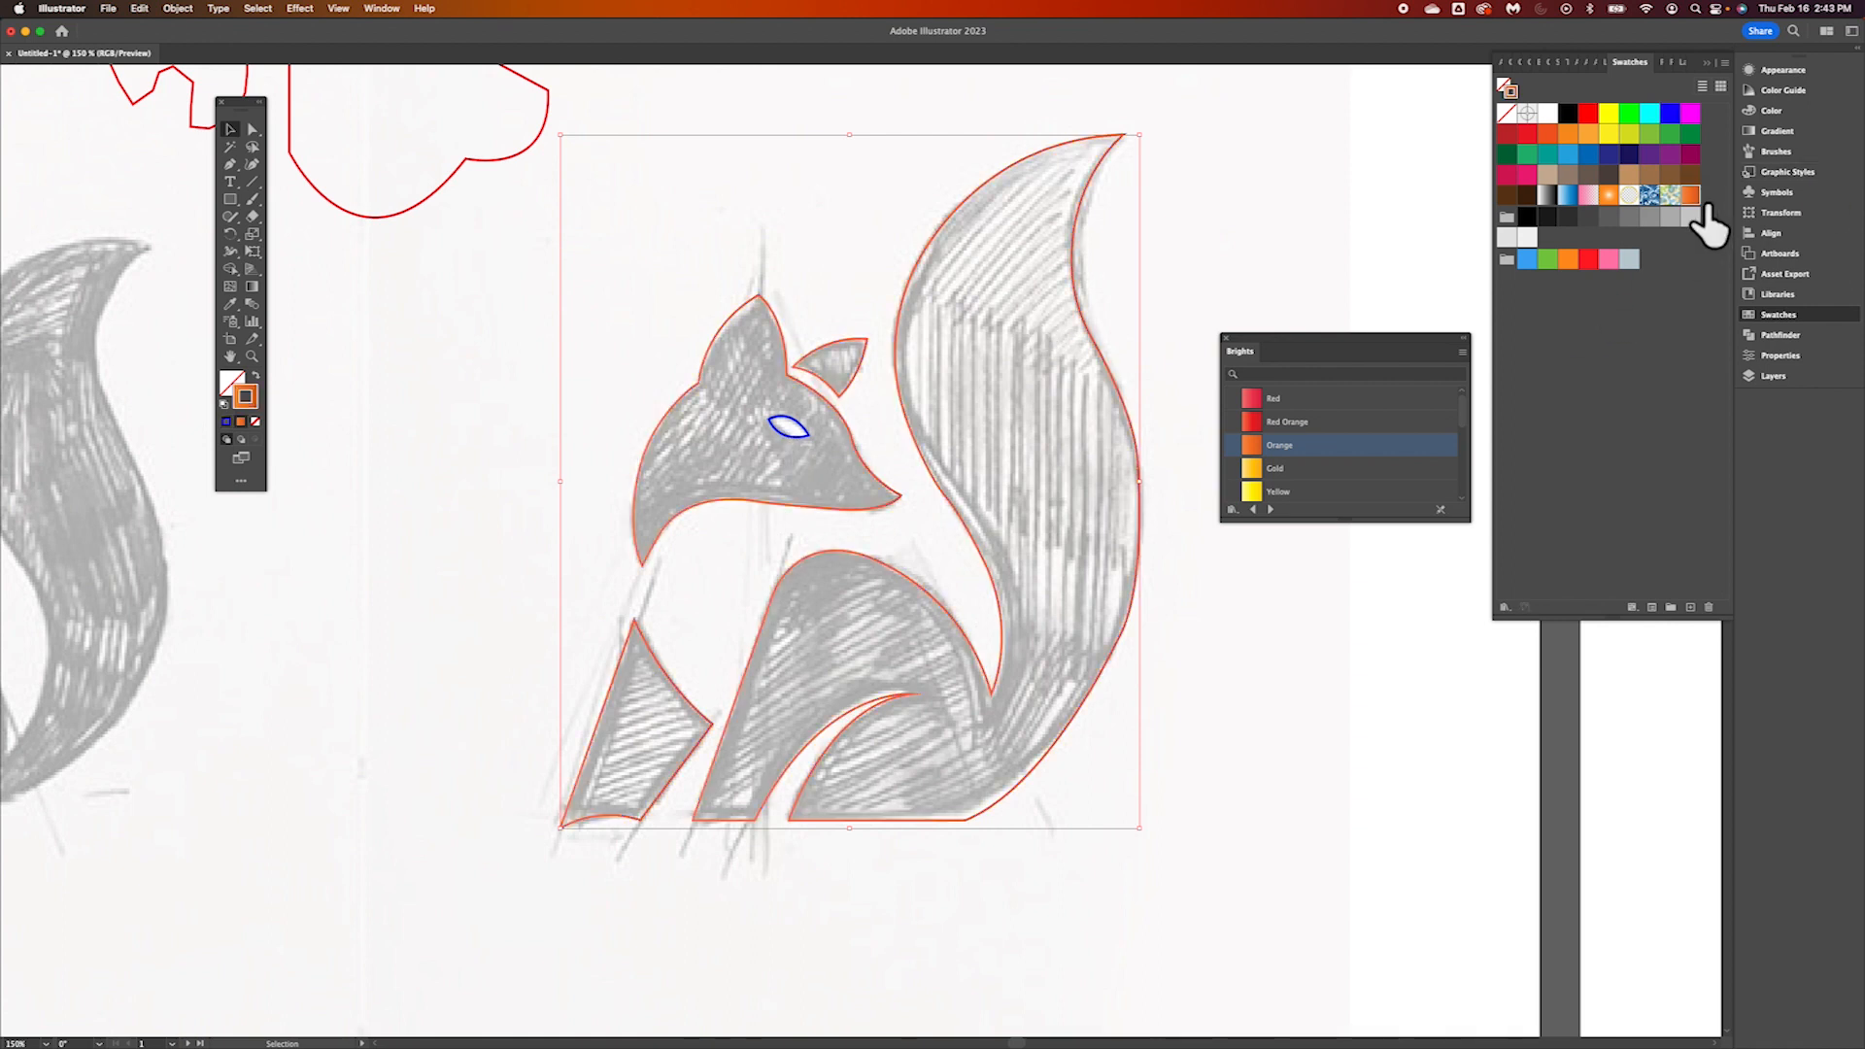
pyautogui.click(246, 396)
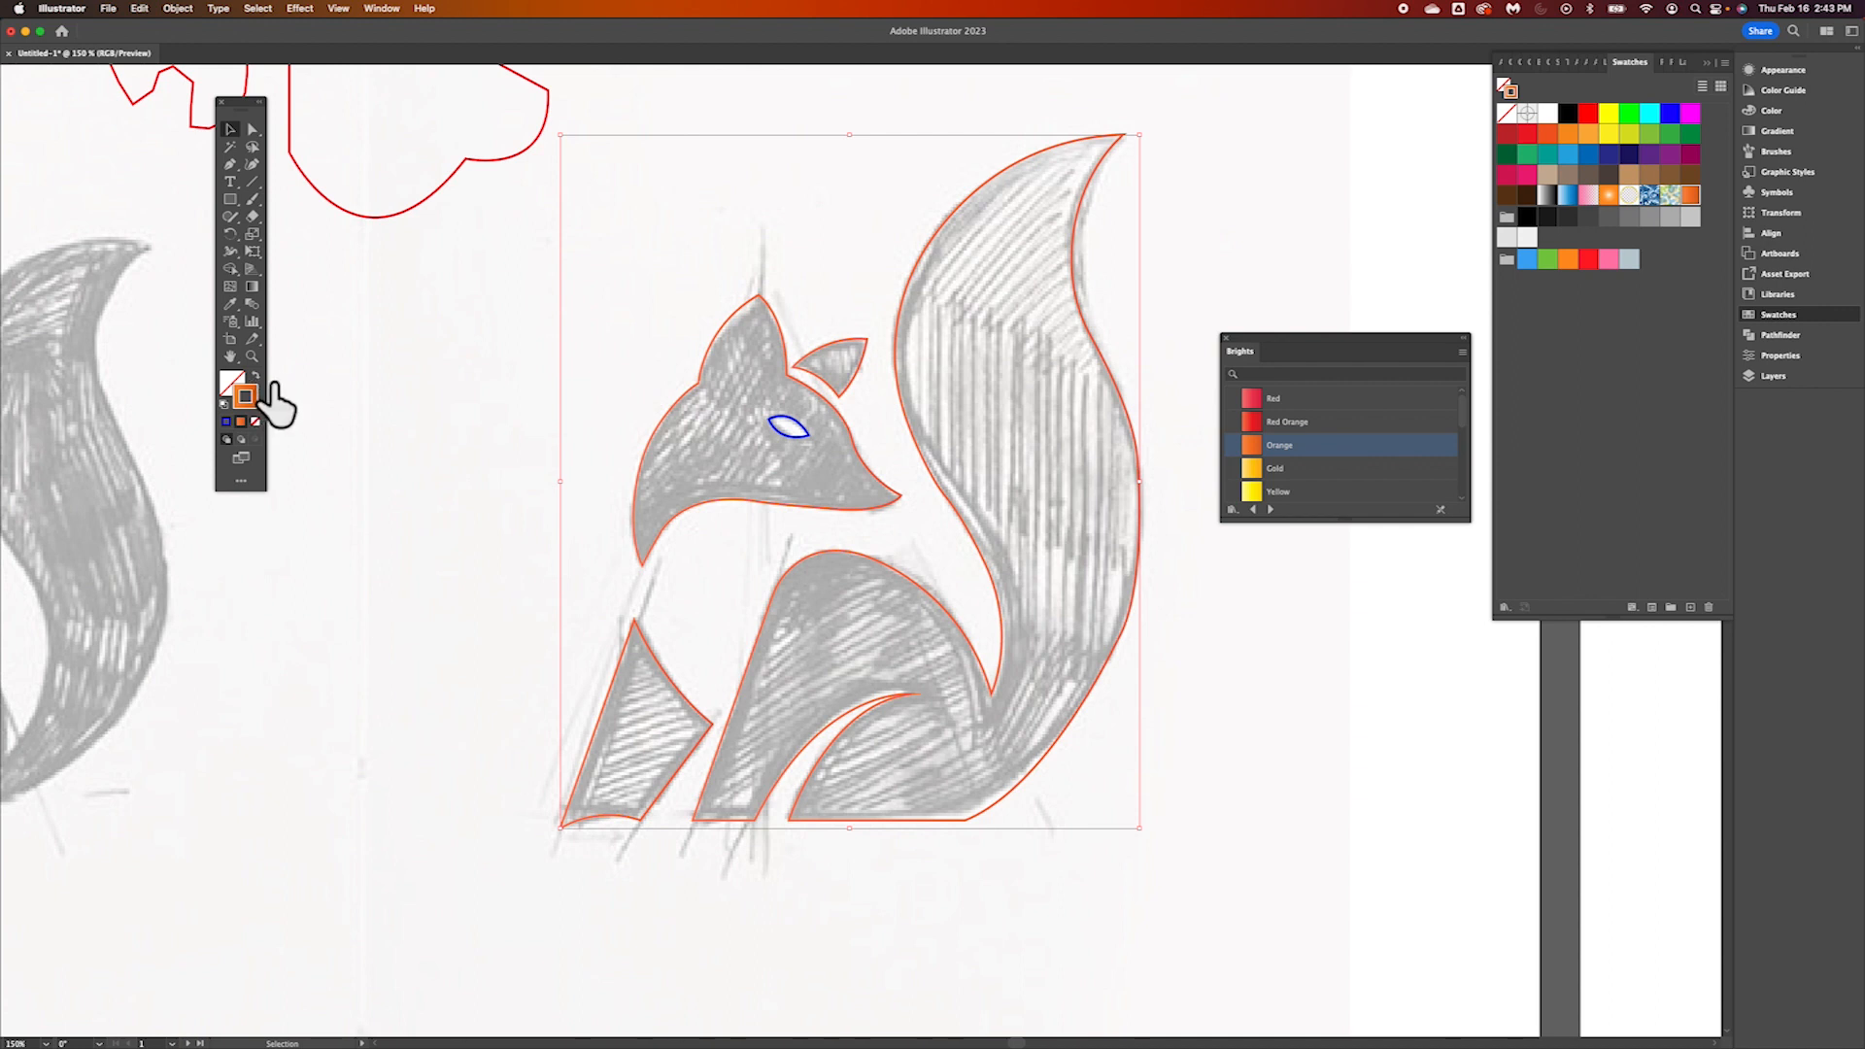
pyautogui.click(273, 383)
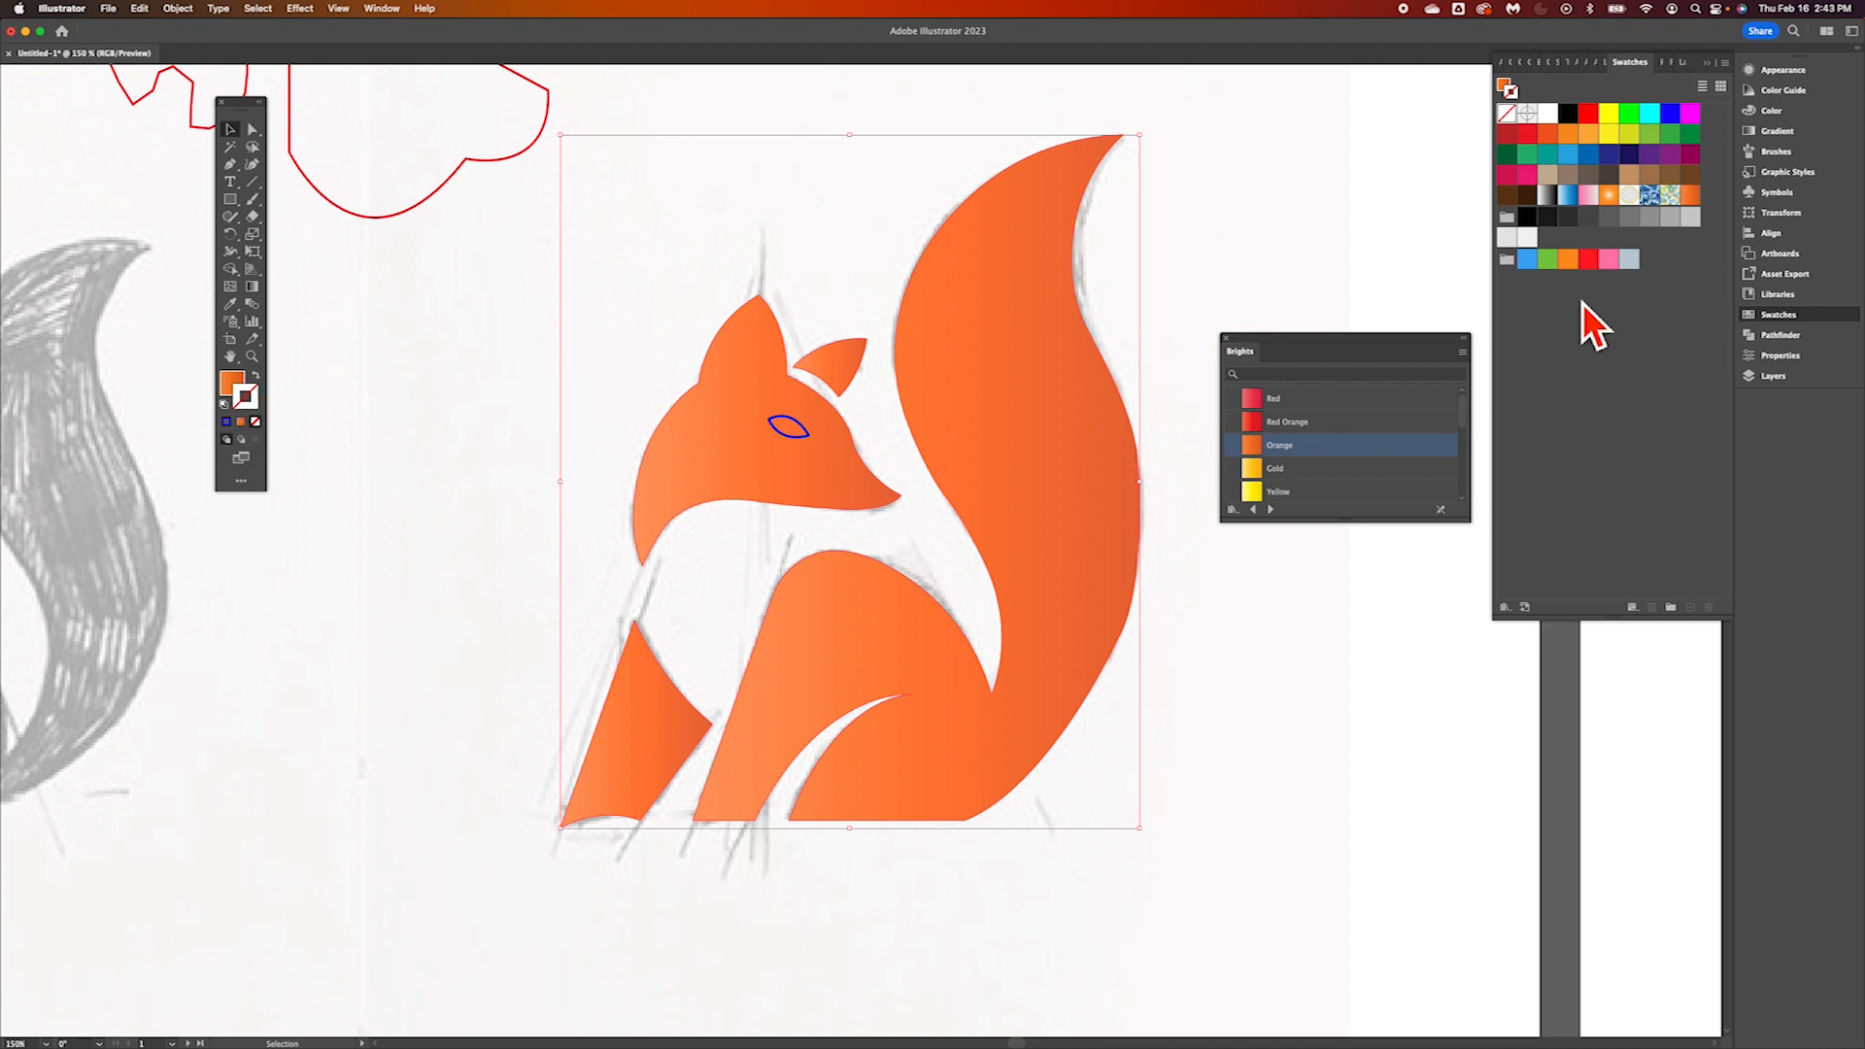
# Give the fox's eye a black fill with no stroke and deselect it
pyautogui.click(802, 434)
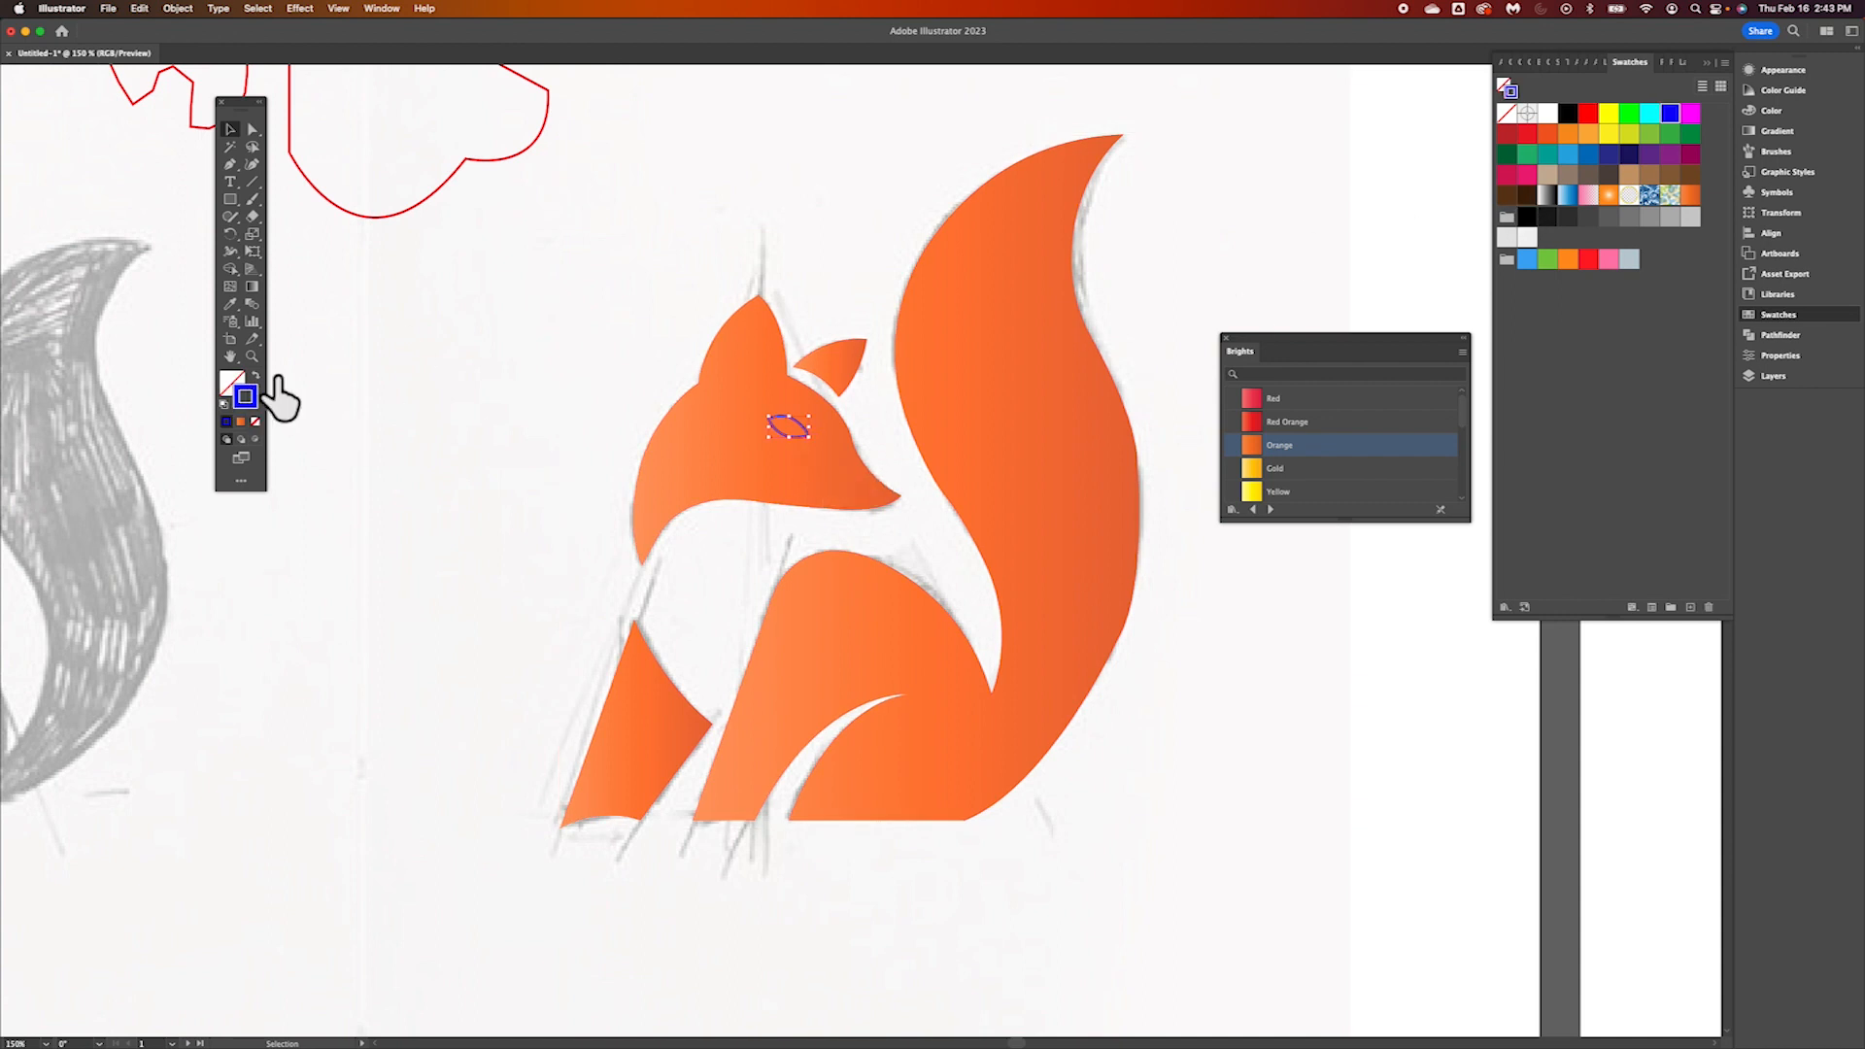
pyautogui.click(255, 376)
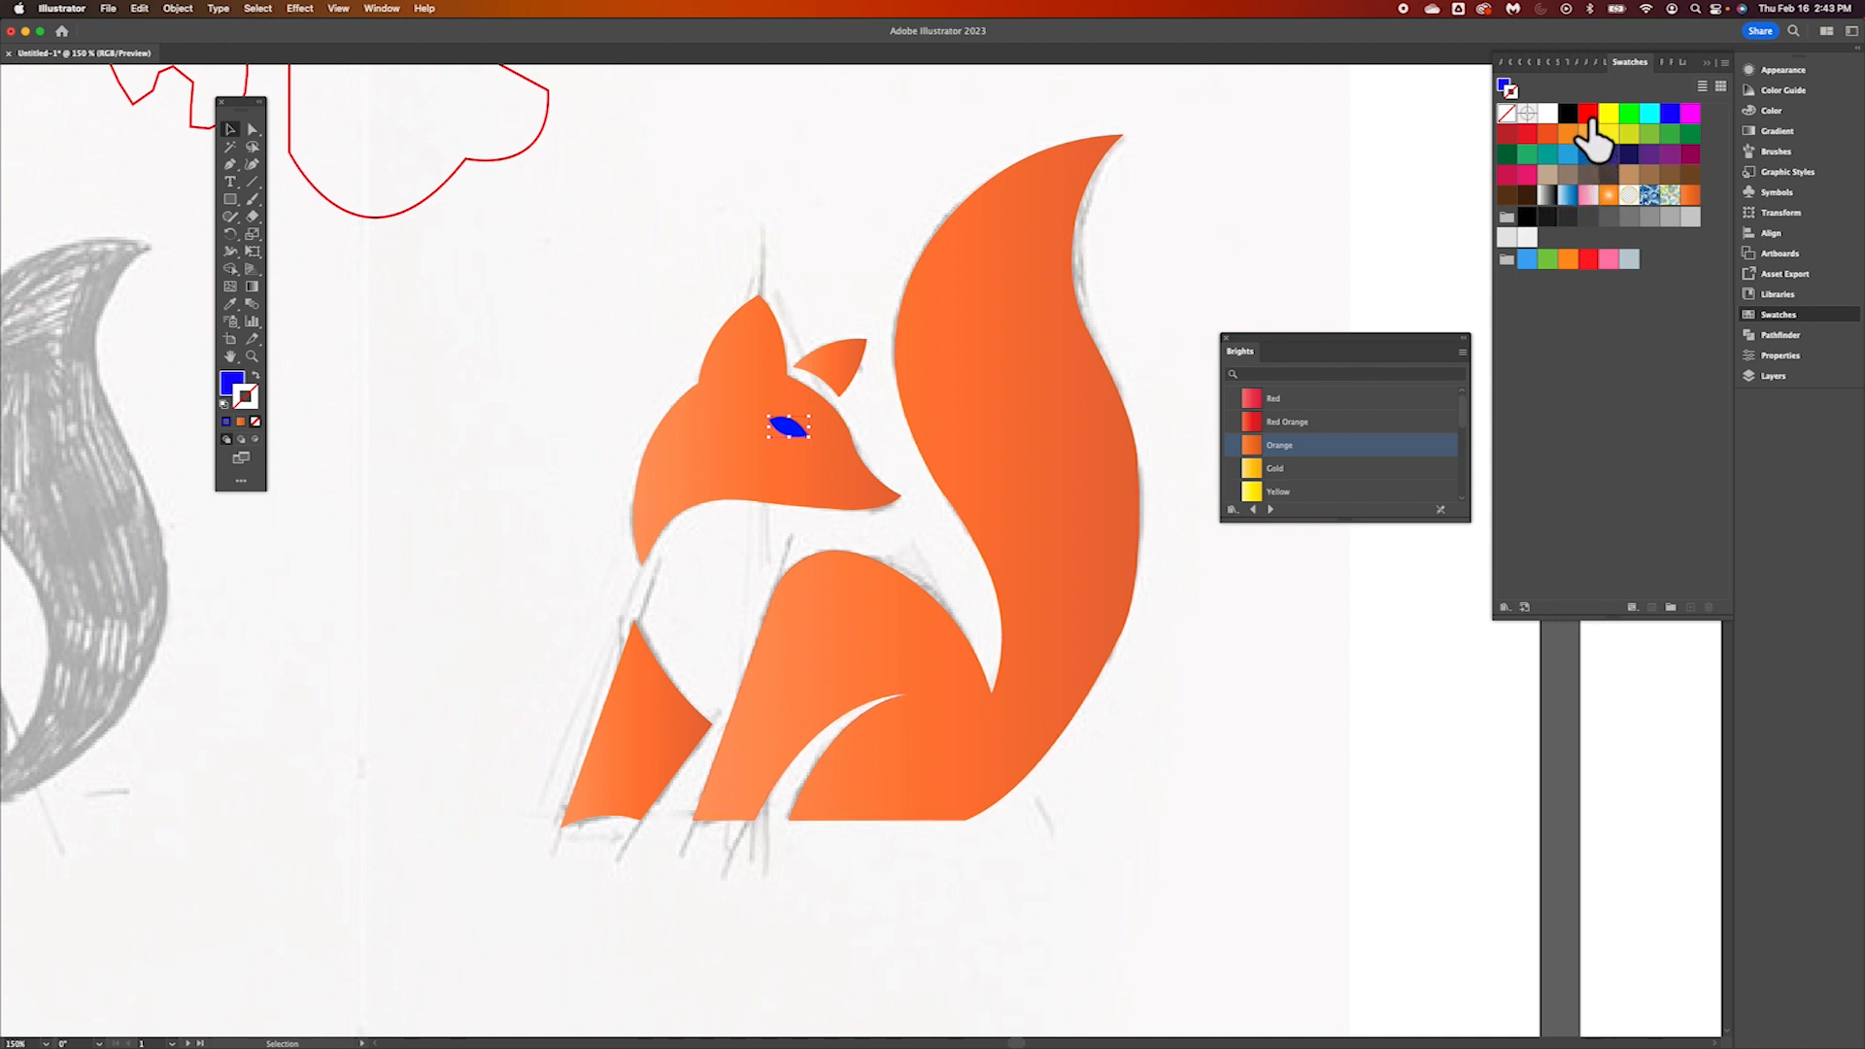
pyautogui.click(1569, 115)
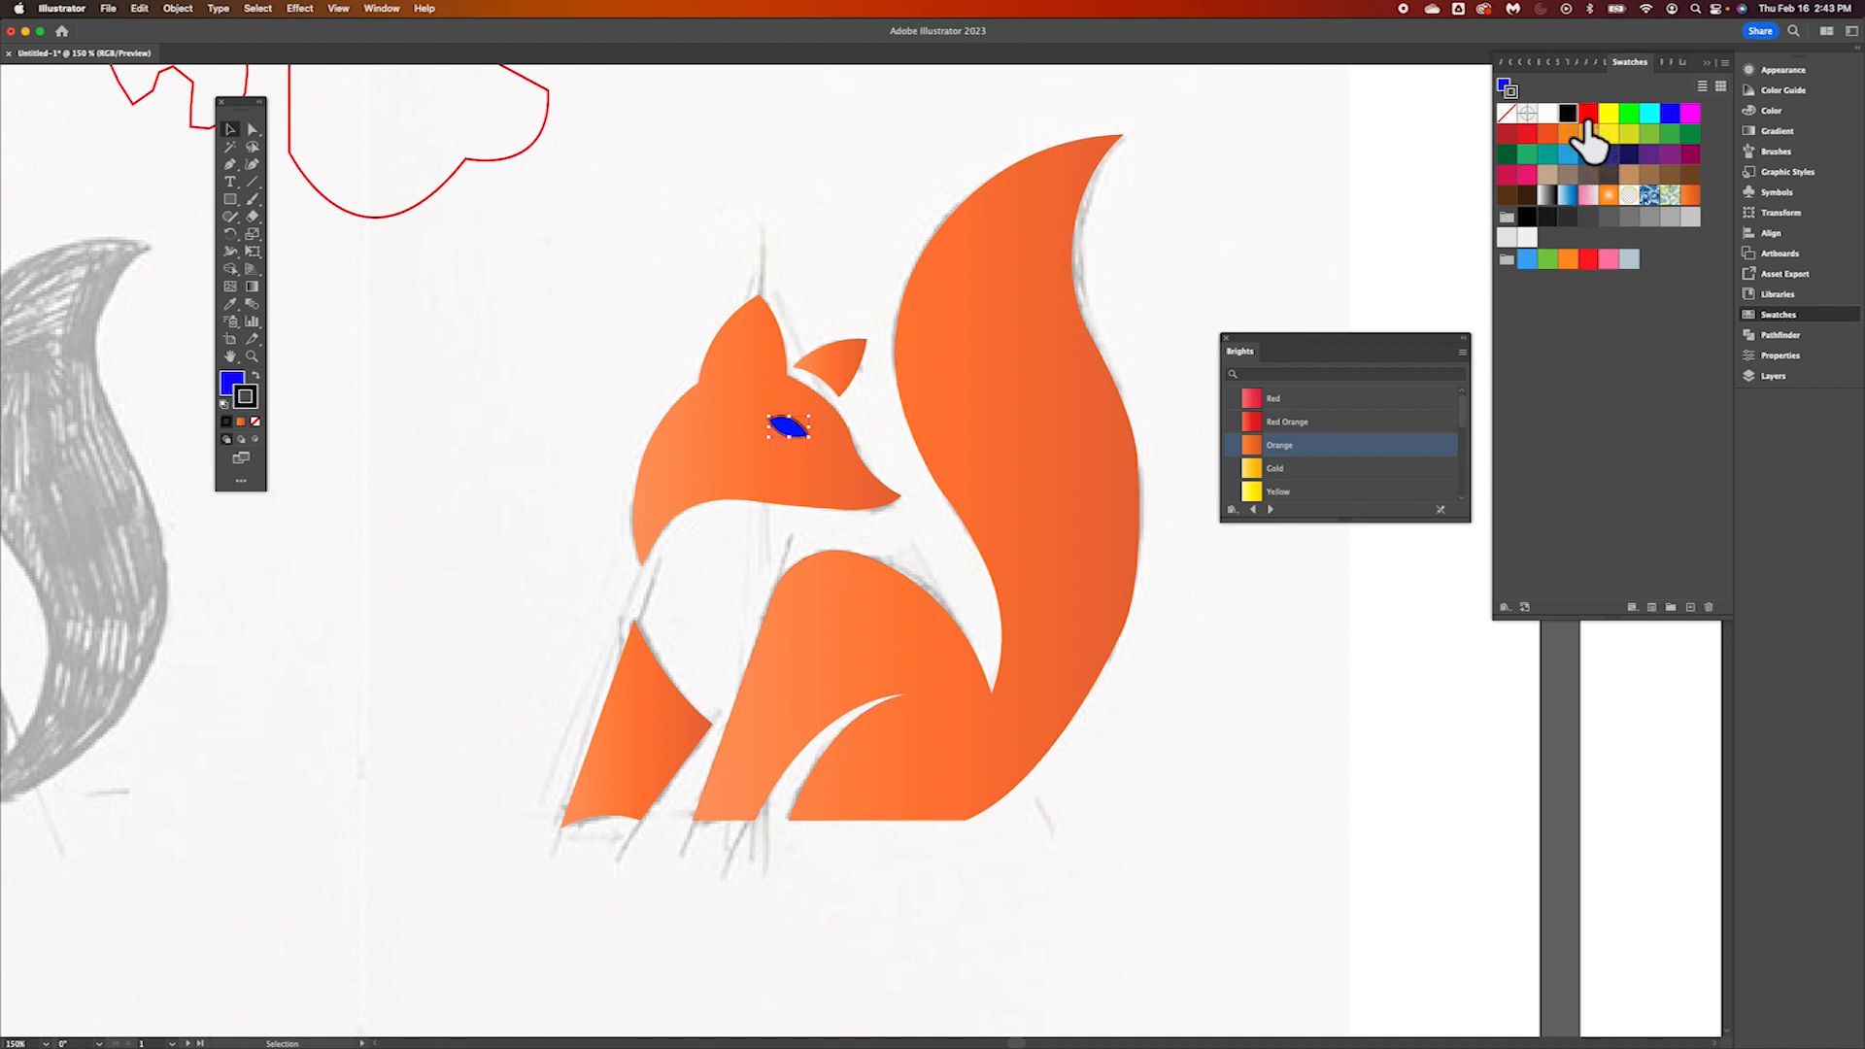
pyautogui.click(257, 377)
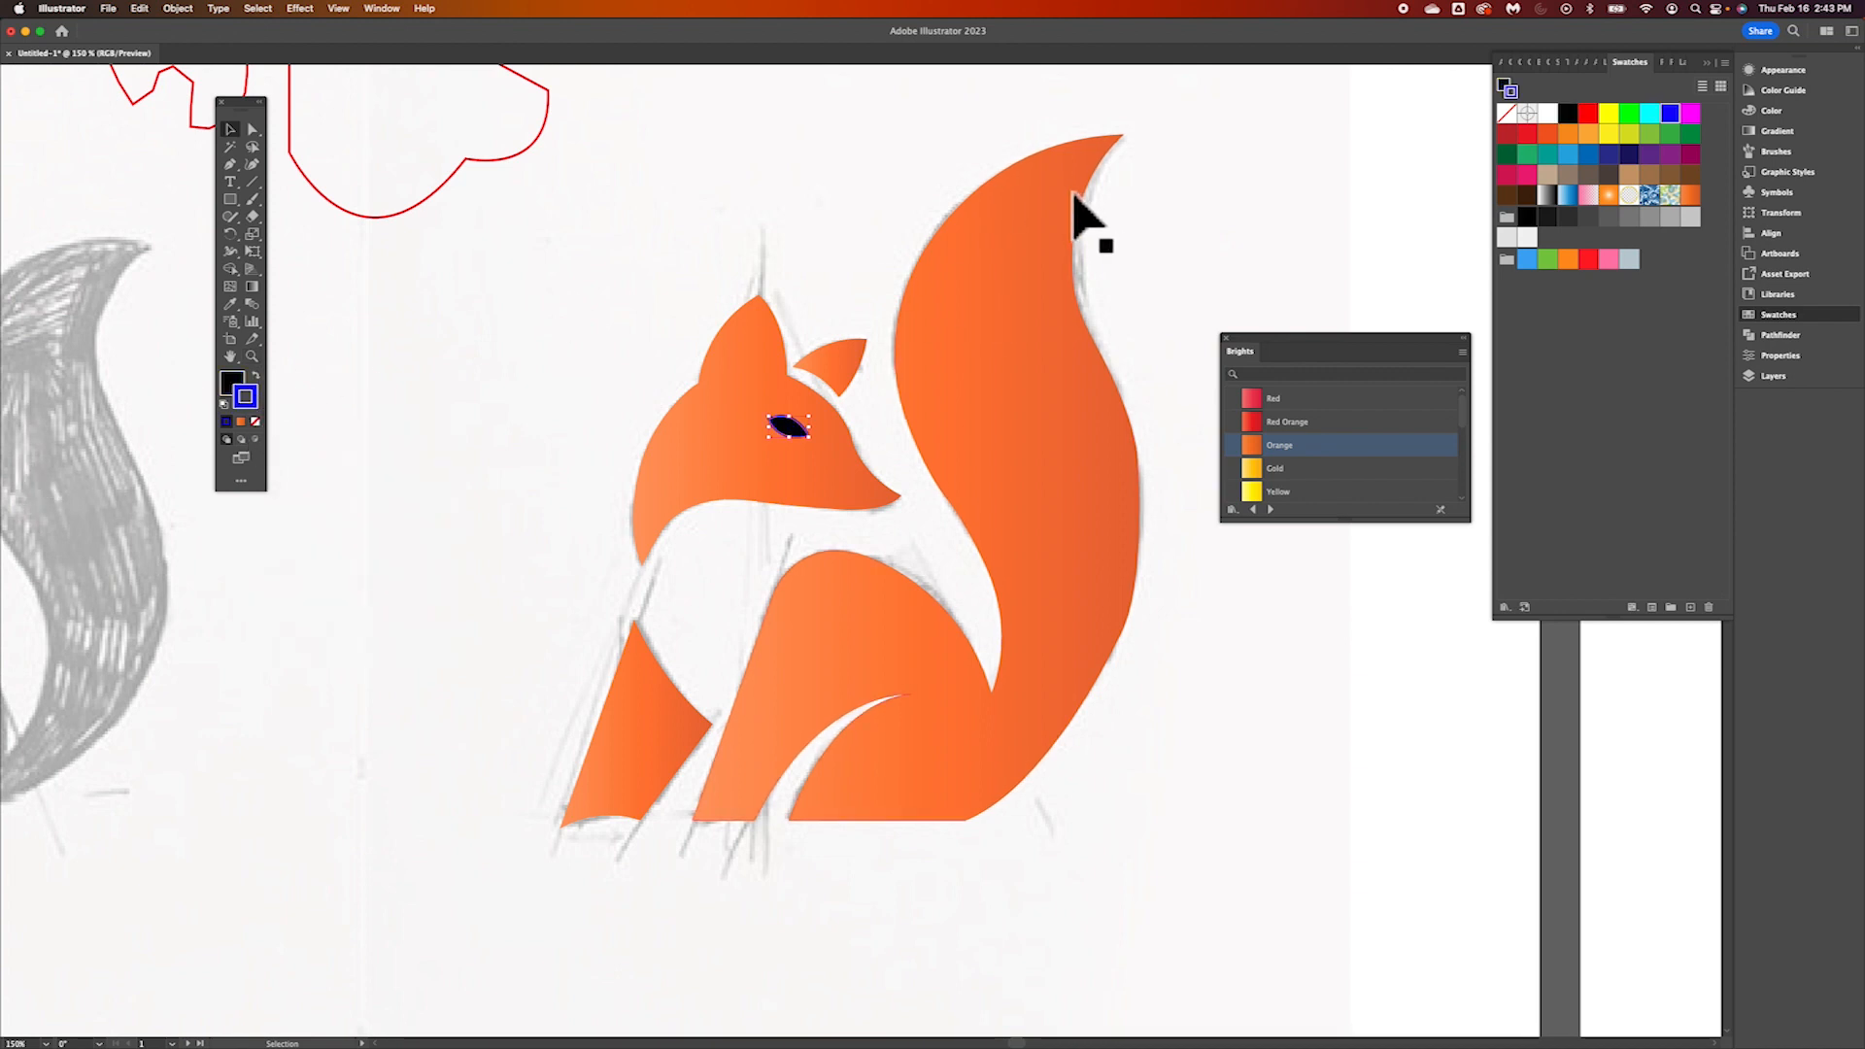
pyautogui.click(261, 377)
pyautogui.click(260, 376)
pyautogui.click(260, 377)
pyautogui.click(260, 377)
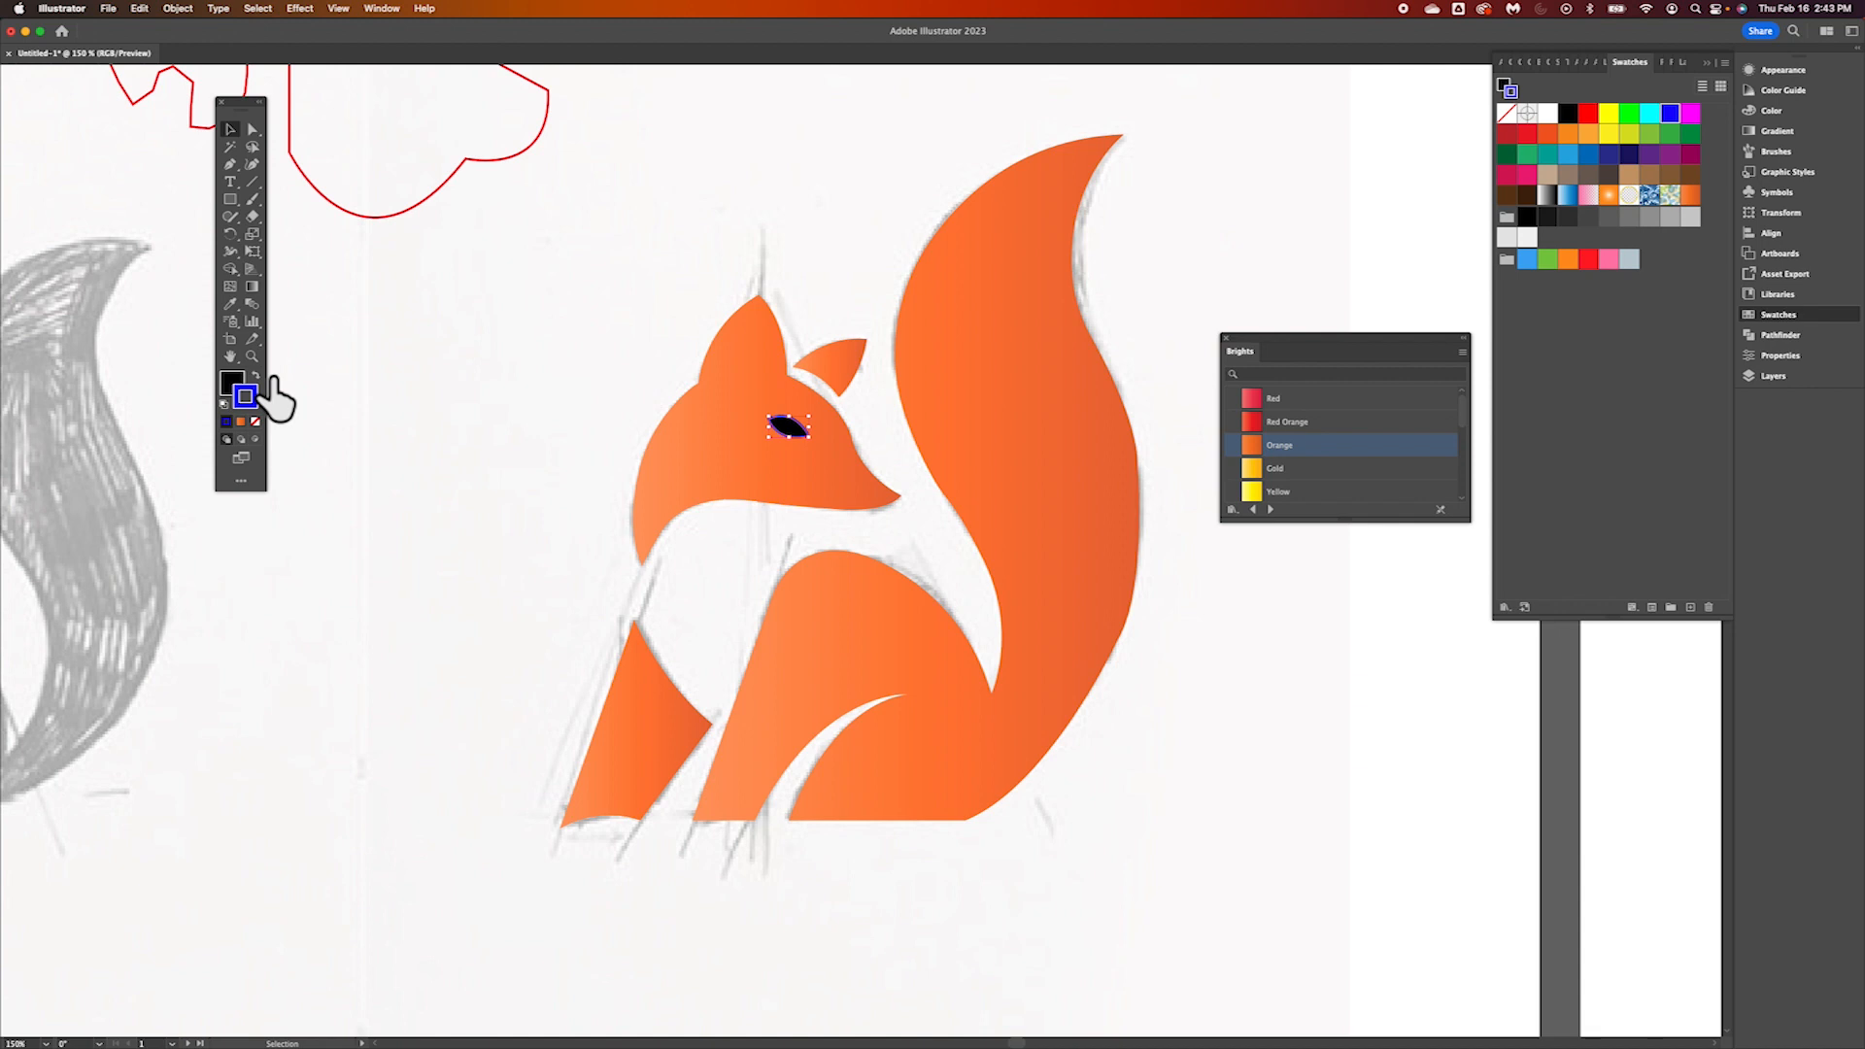
pyautogui.click(258, 424)
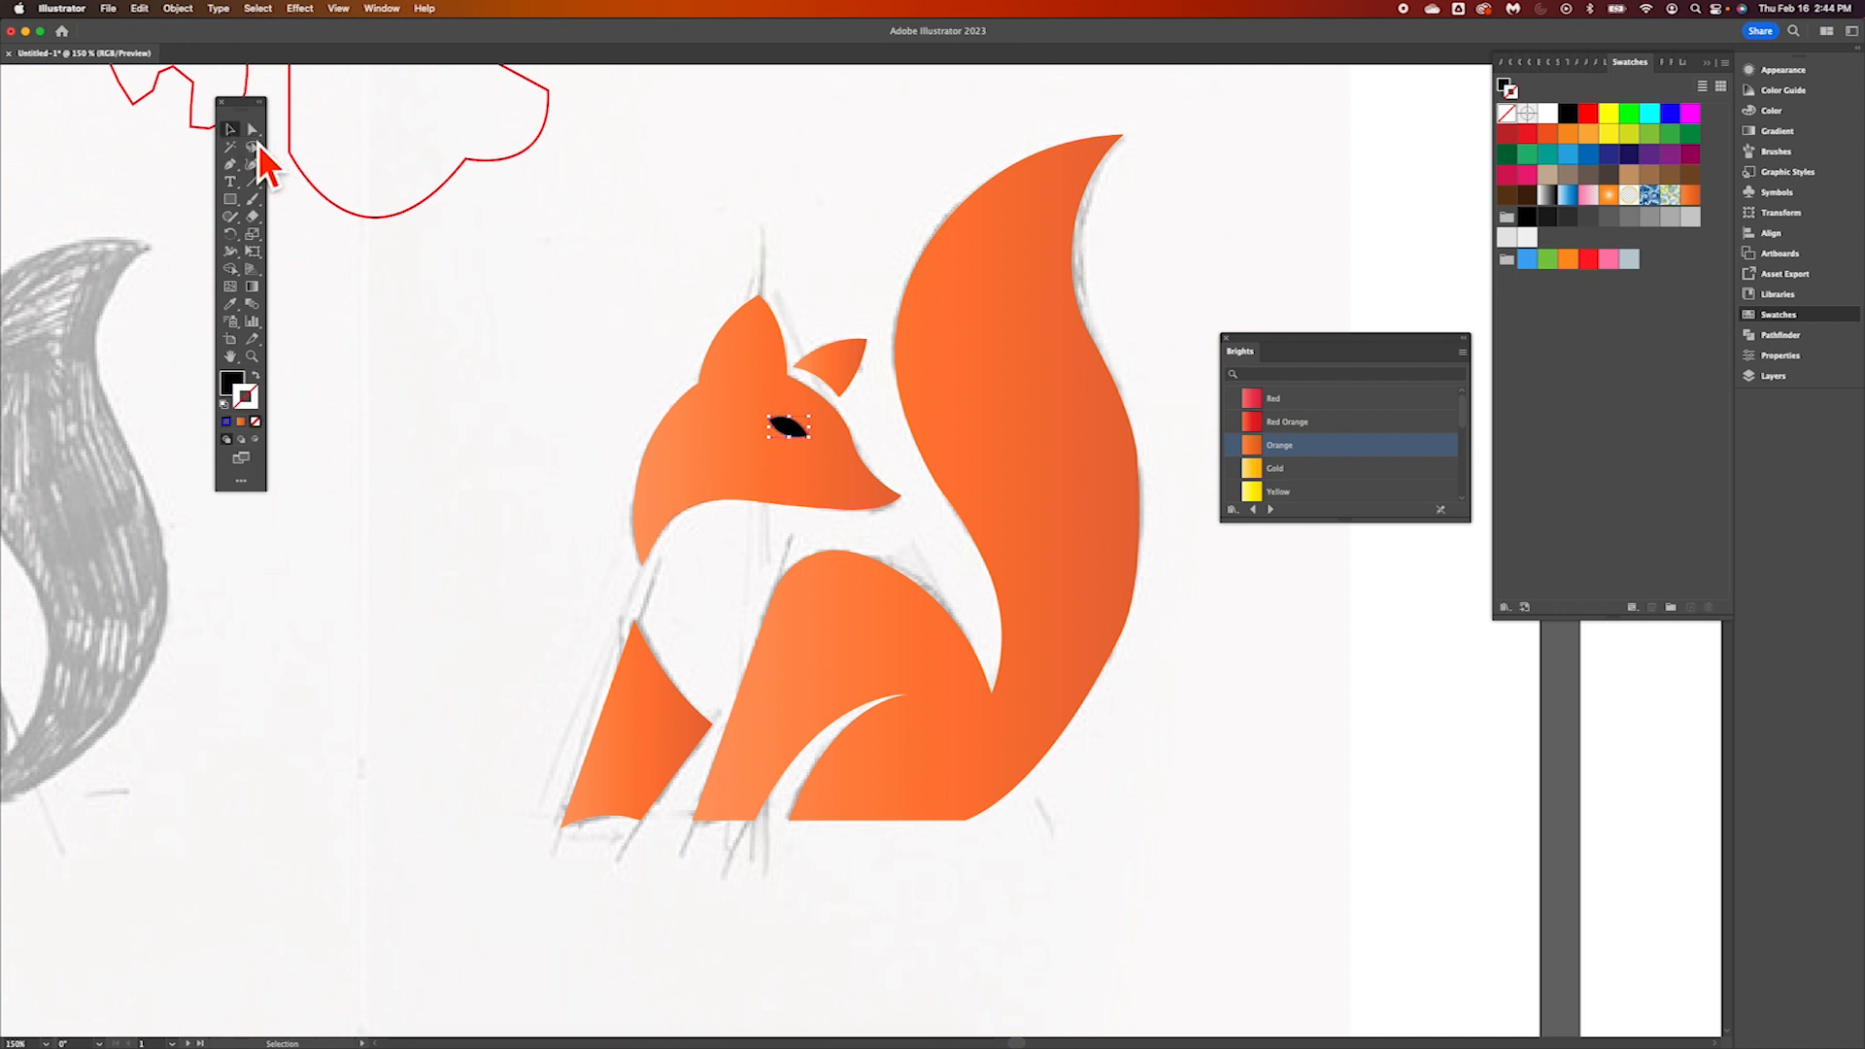
pyautogui.click(592, 321)
# Review the fox's gradient-filled shapes and eye against the underlying sketch
pyautogui.scroll(-1, 802, 610)
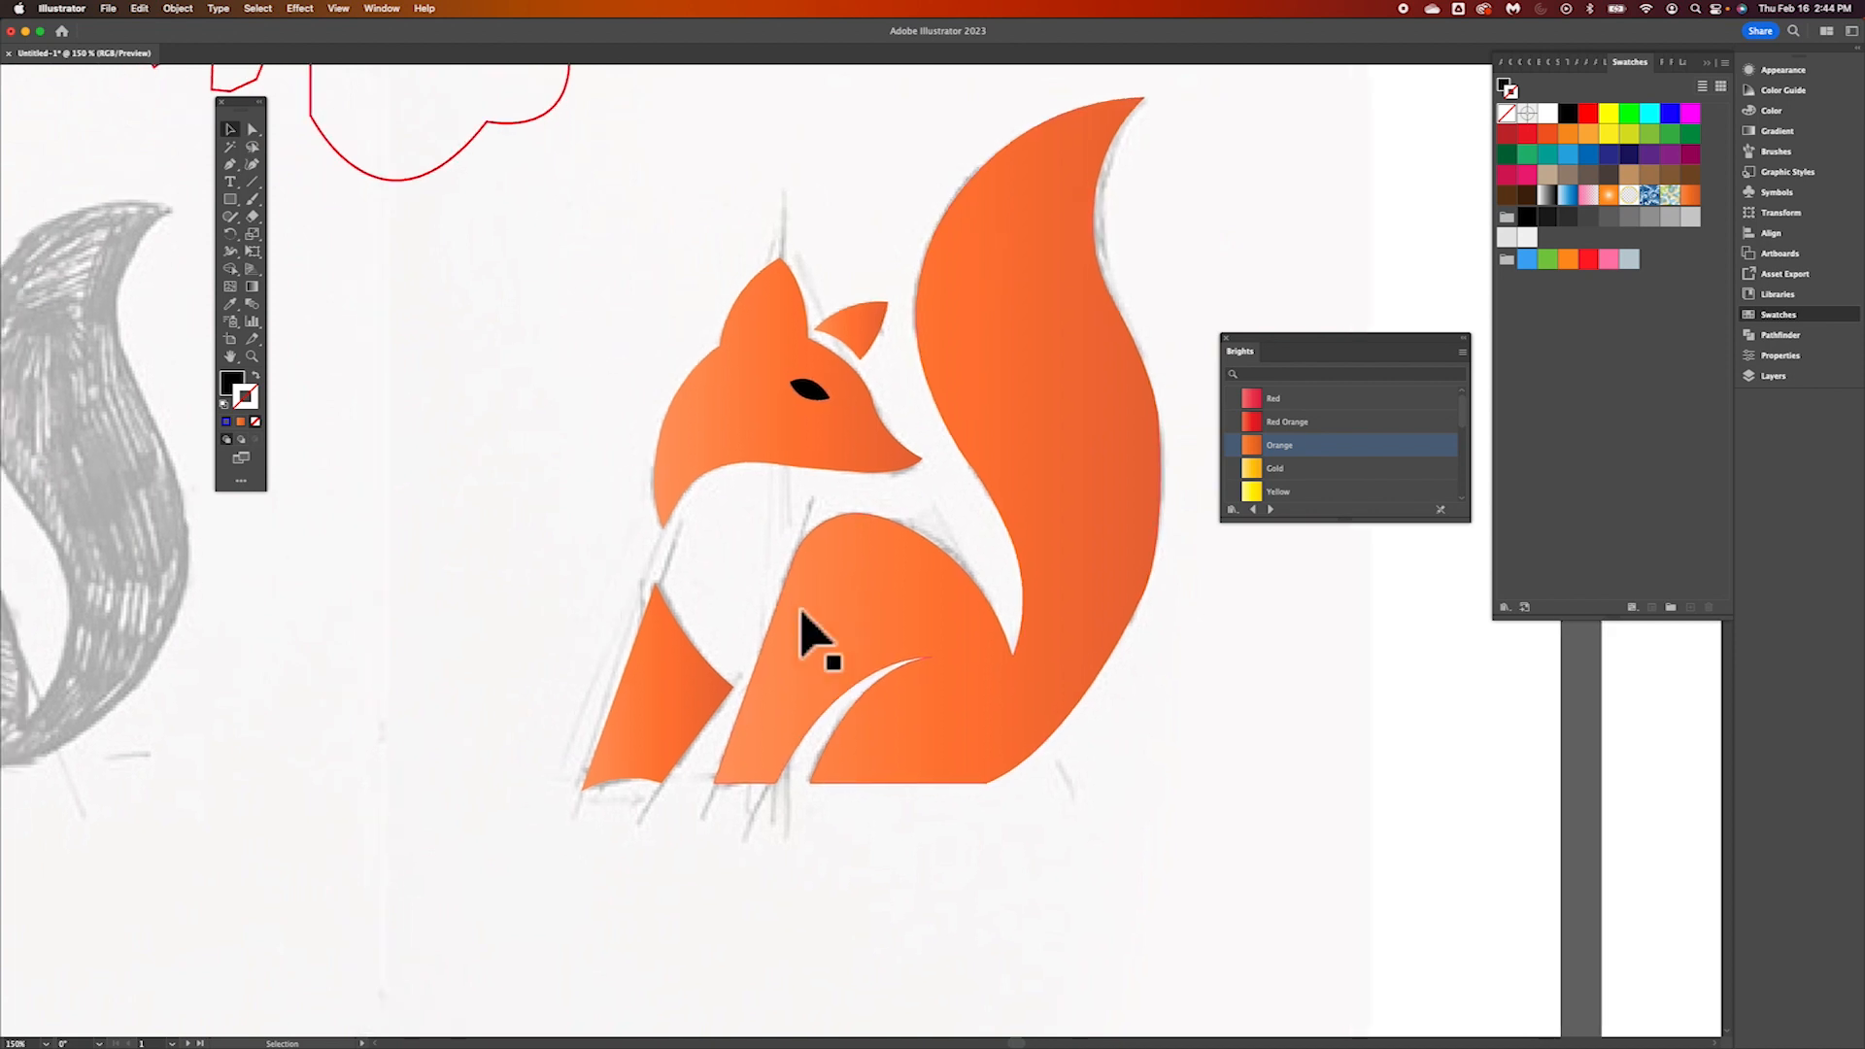
pyautogui.hscroll(3, 801, 610)
pyautogui.scroll(1, 801, 610)
pyautogui.scroll(1, 802, 610)
pyautogui.scroll(-2, 801, 610)
pyautogui.hscroll(-3, 801, 609)
pyautogui.scroll(1, 801, 610)
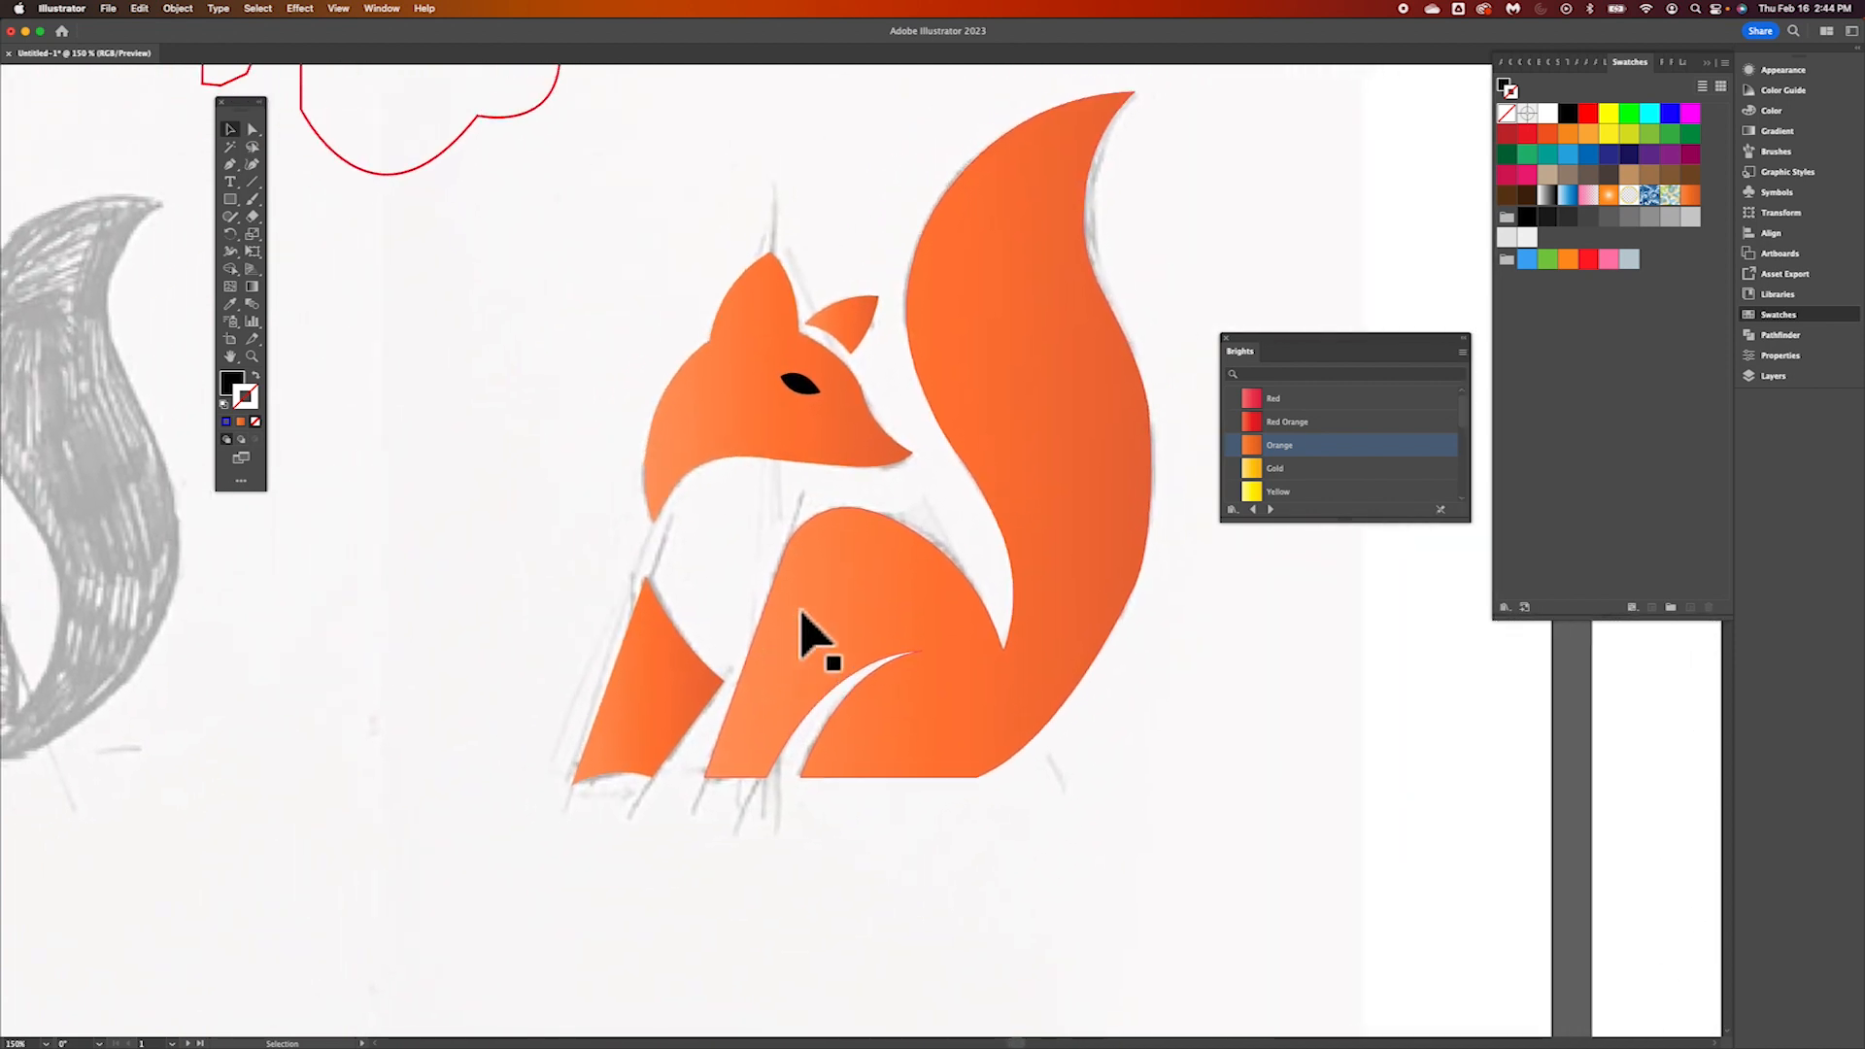
pyautogui.hscroll(2, 801, 609)
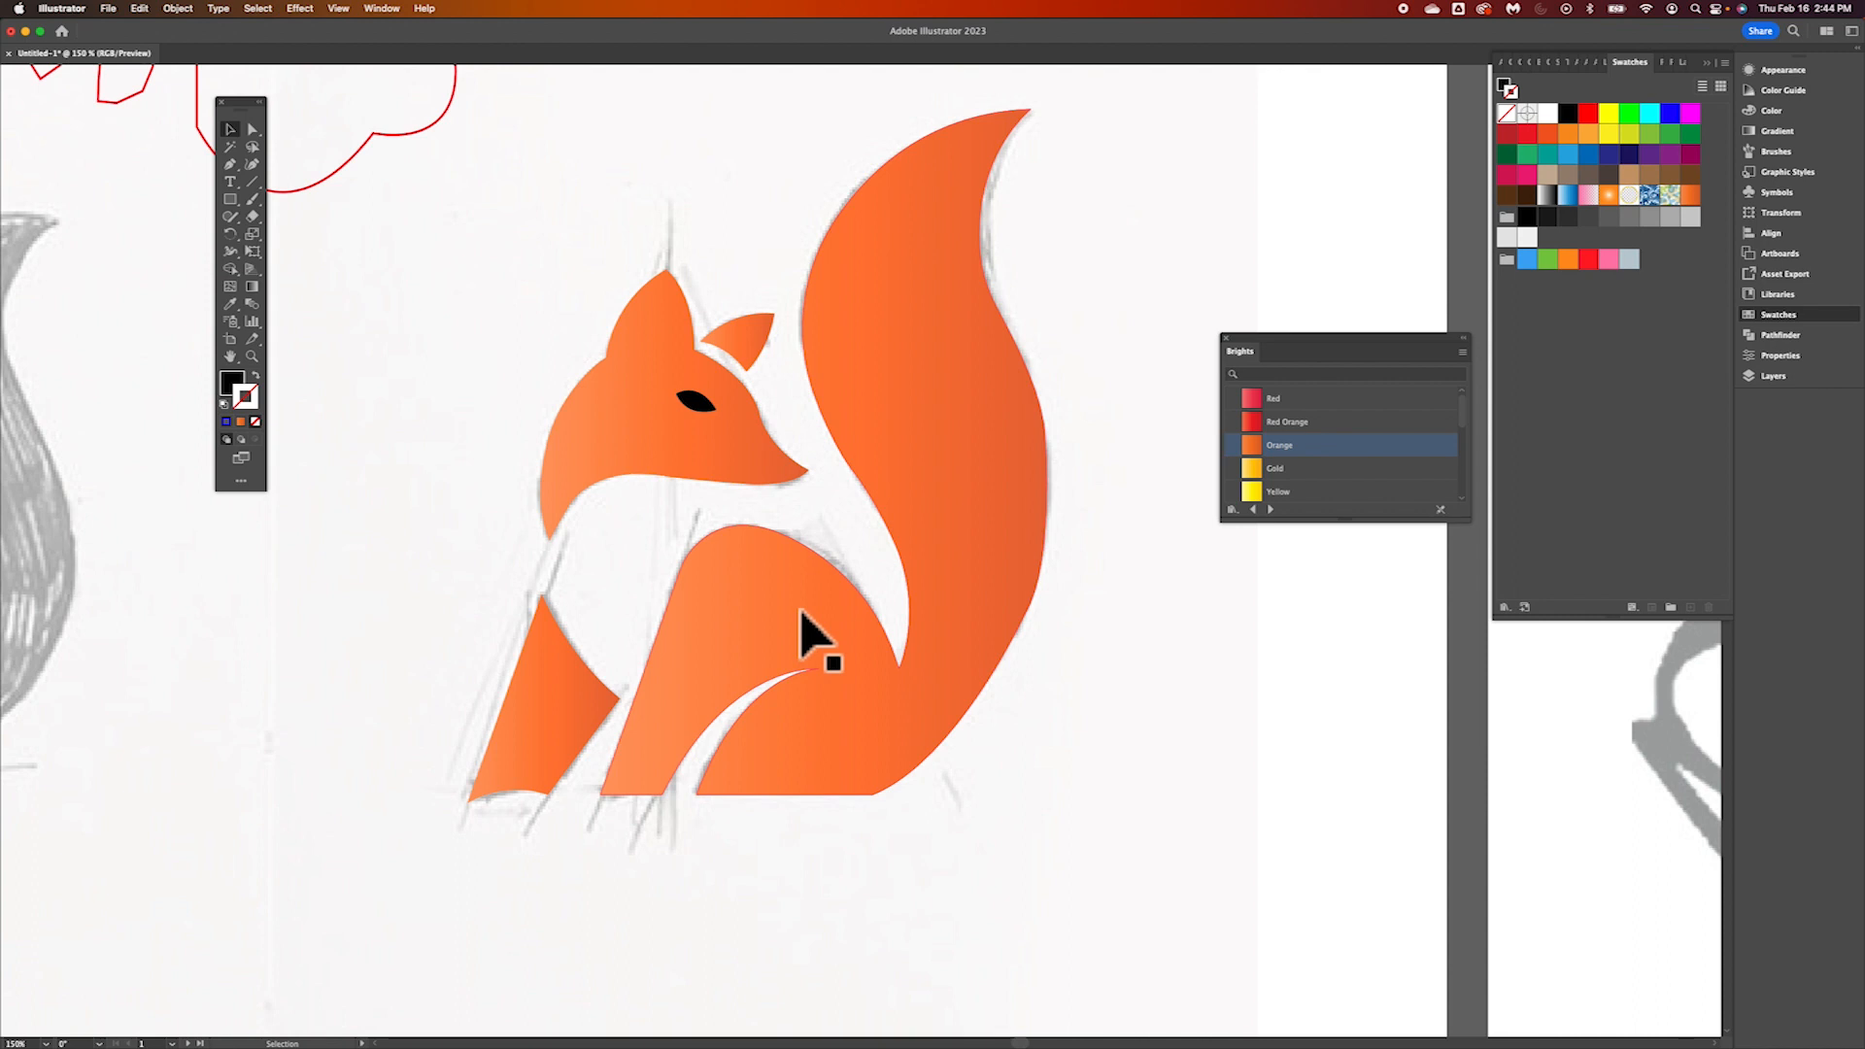
pyautogui.scroll(-5, 803, 615)
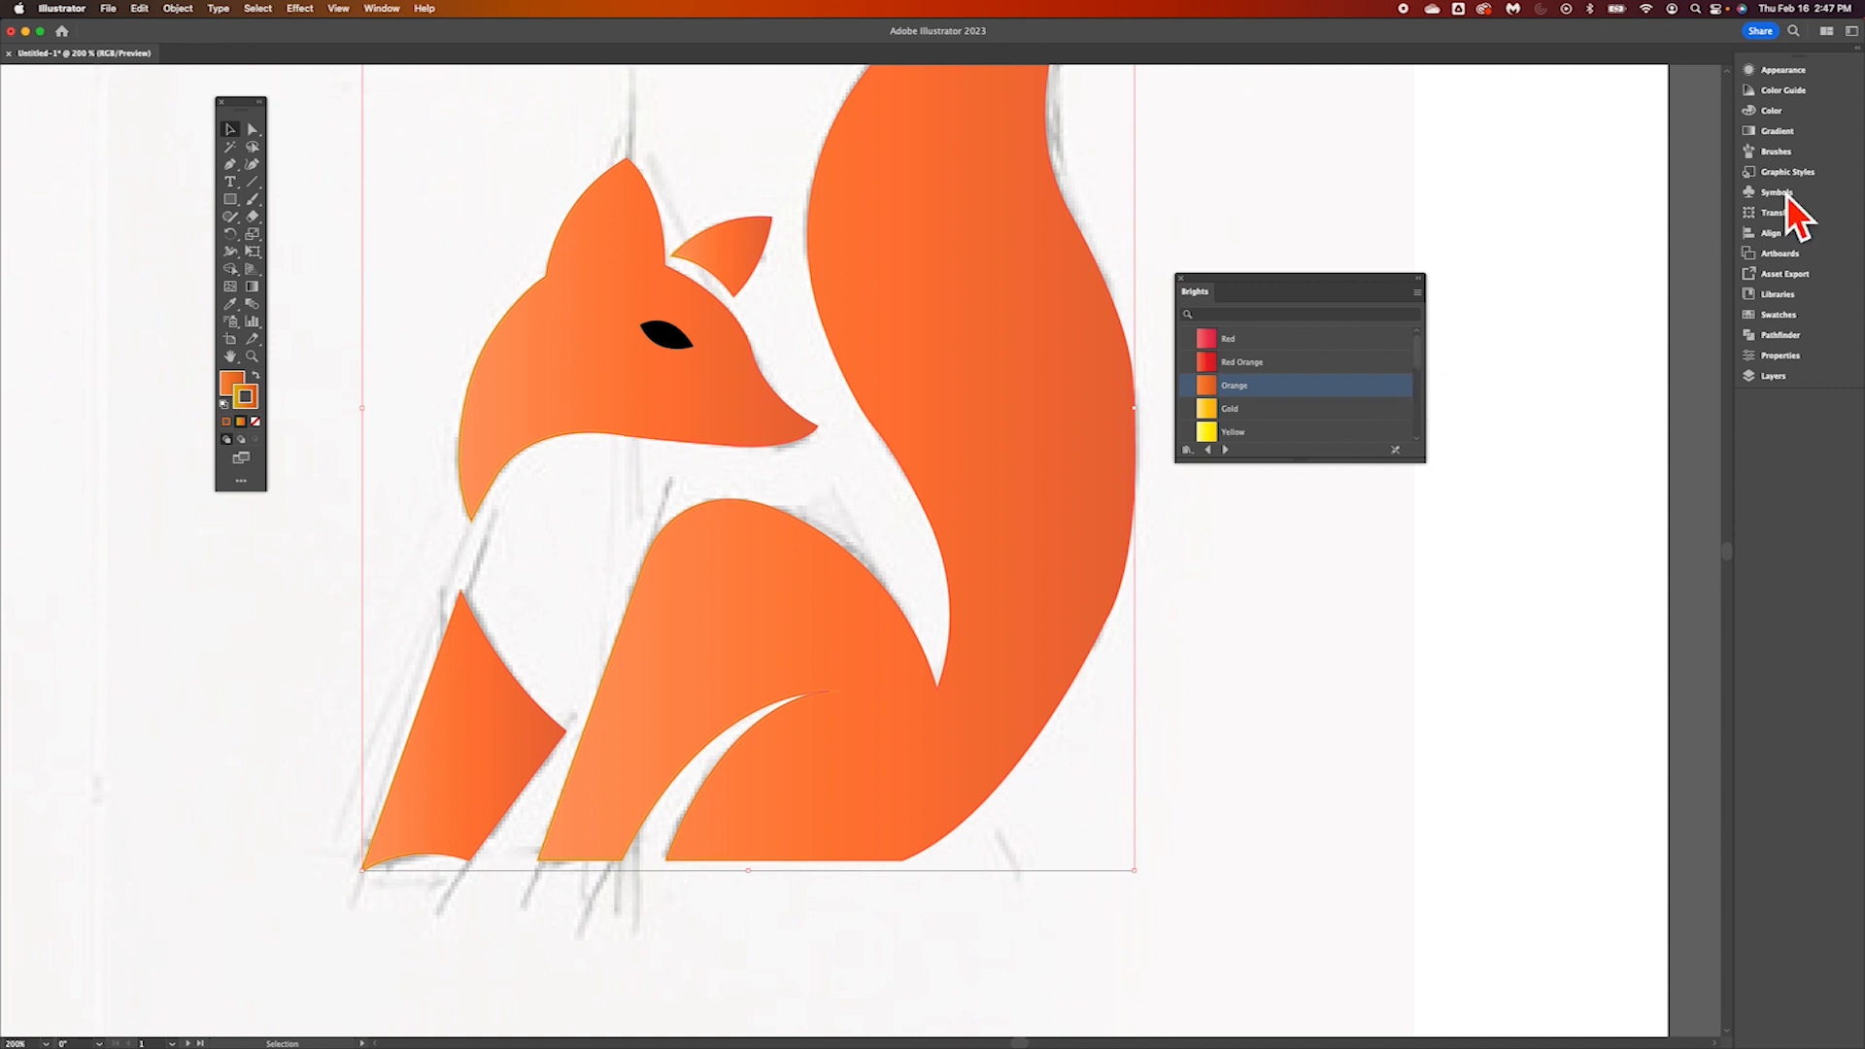
# Reopen the Swatches panel and move the Brights gradient library closer to it
pyautogui.click(1780, 315)
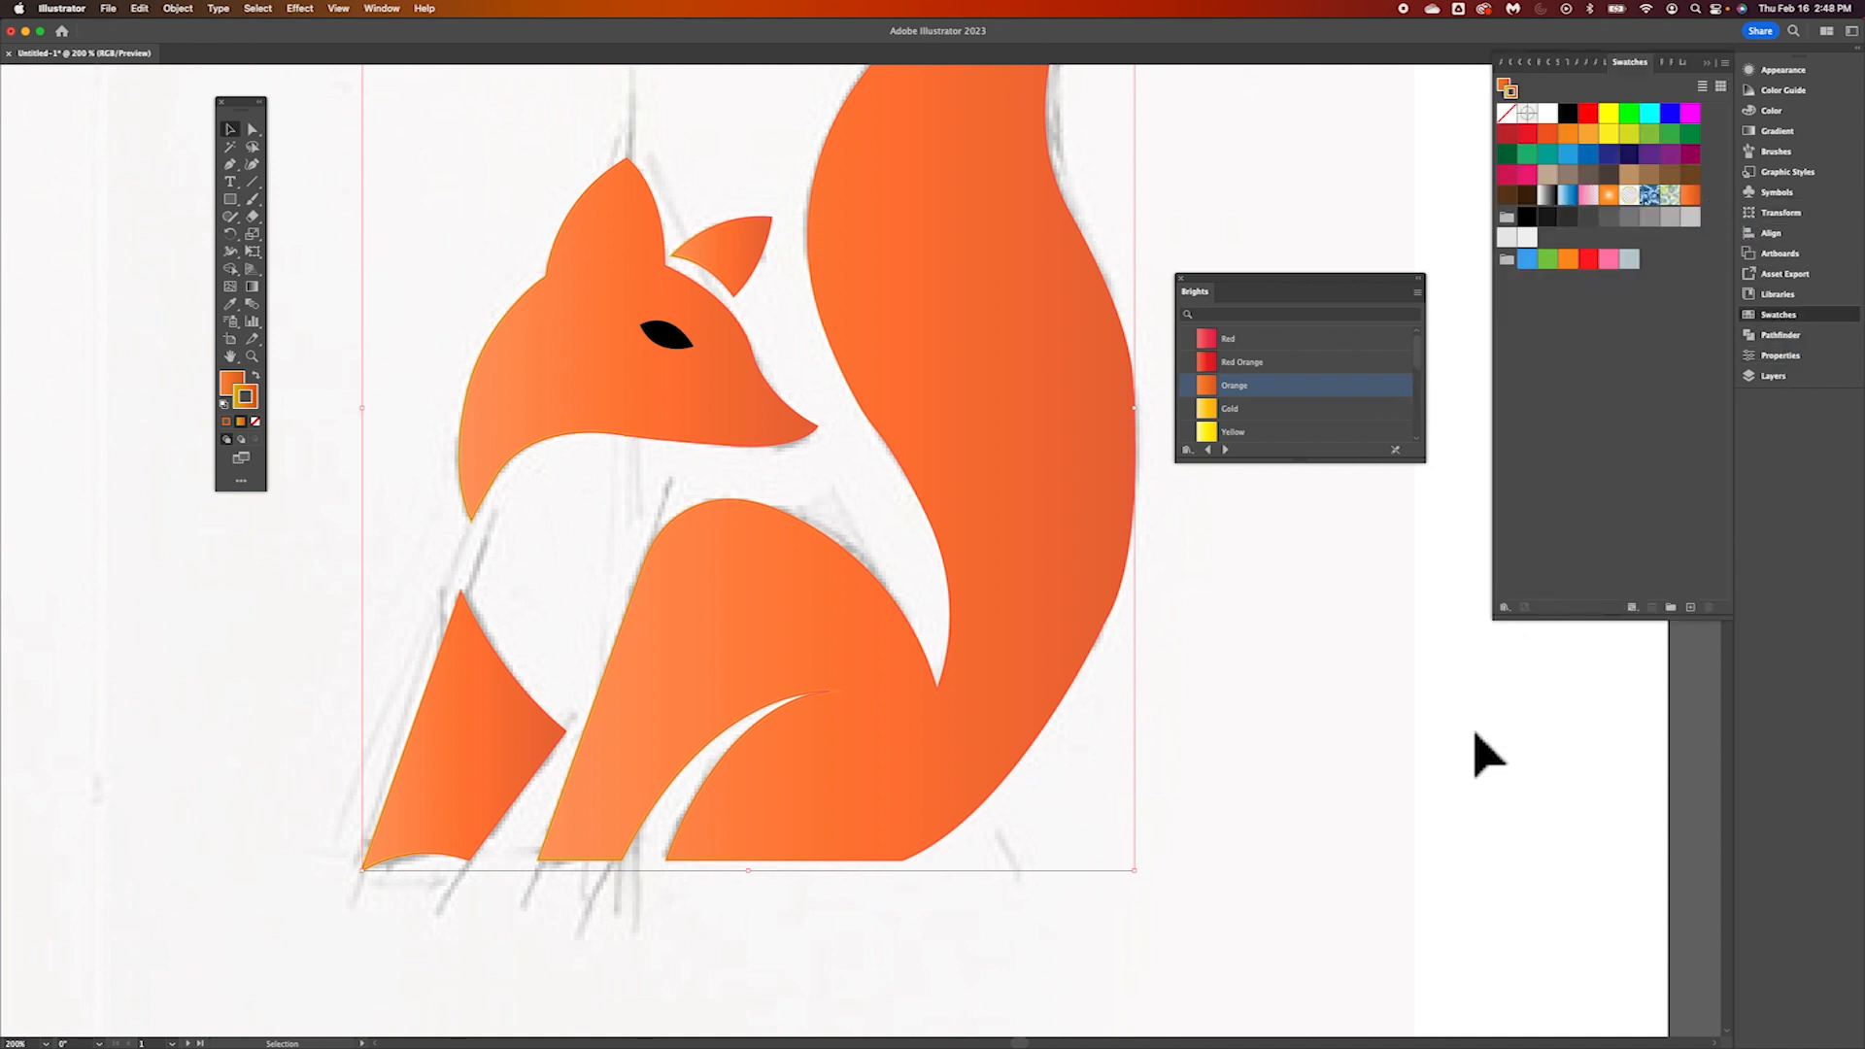
pyautogui.click(1258, 583)
pyautogui.moveTo(1291, 285); pyautogui.dragTo(1344, 230)
# Select all the colored fox shapes together and scale them up proportionally to about twice their size
pyautogui.press('super+minus')
pyautogui.press('super+minus')
pyautogui.press('super+minus')
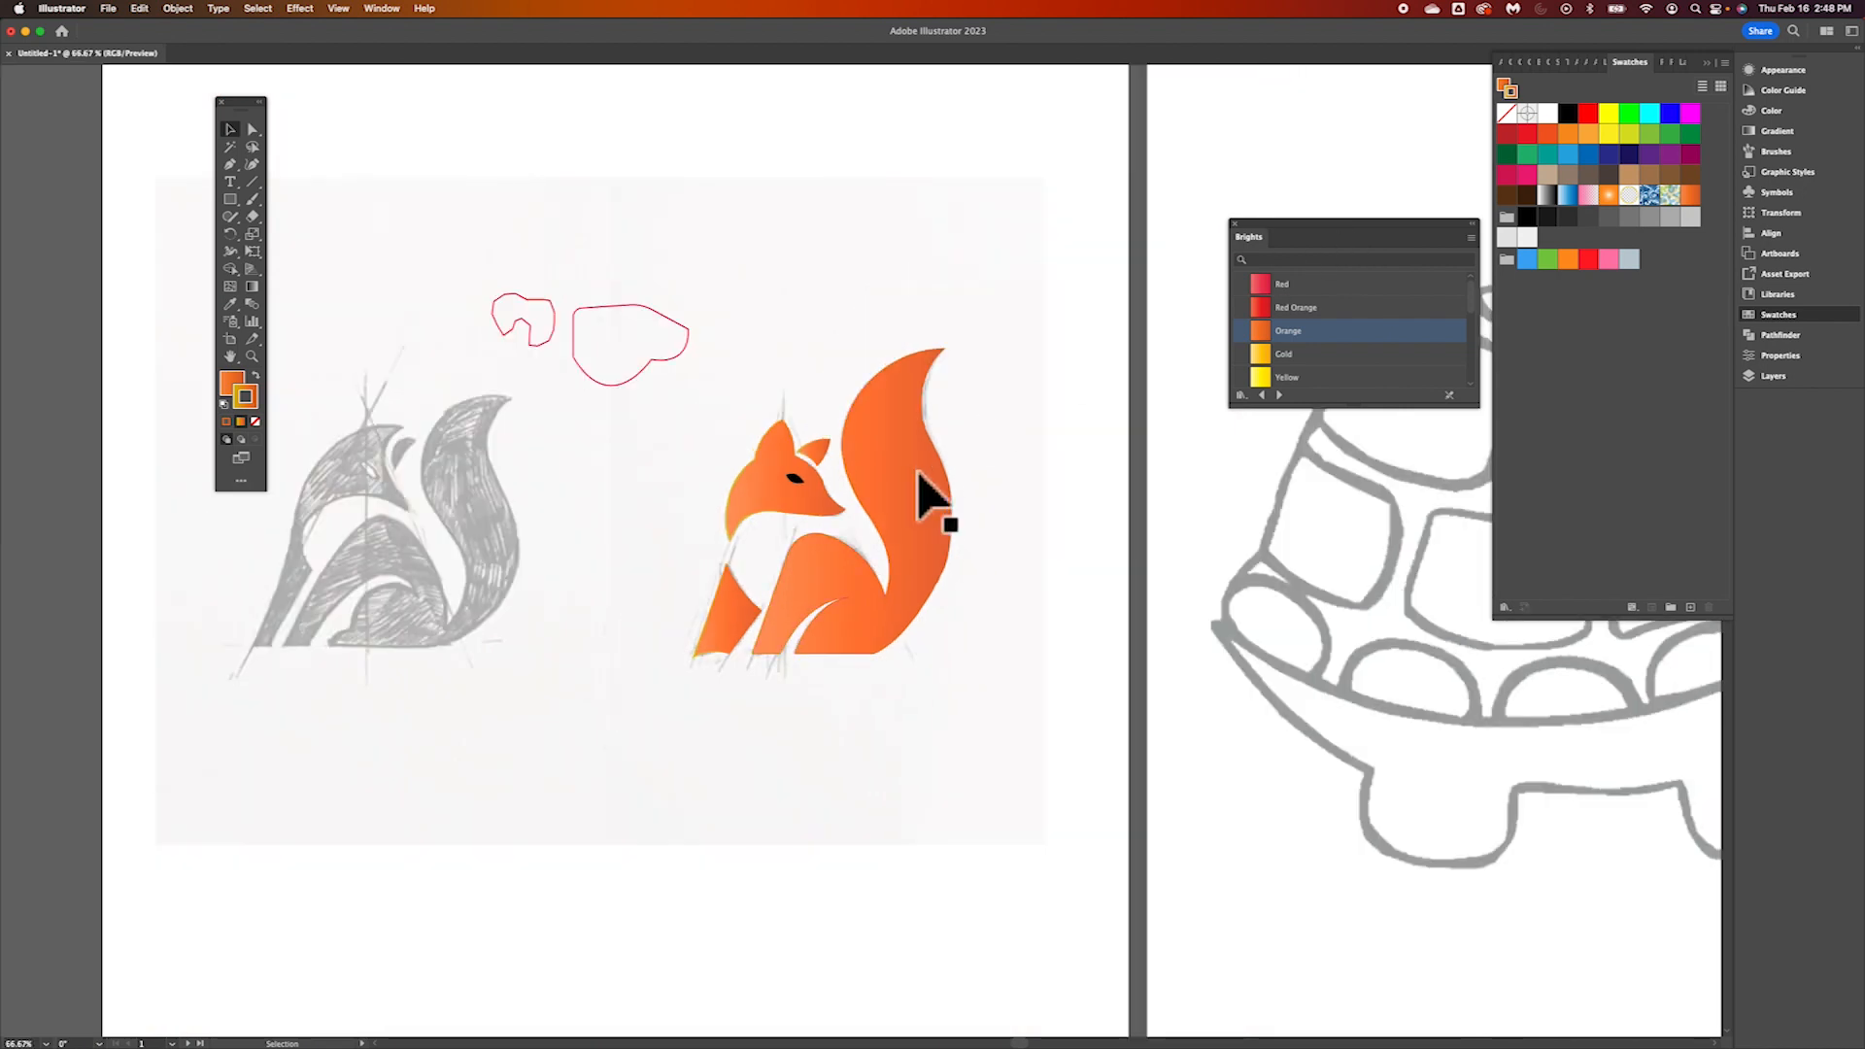
pyautogui.hscroll(-4, 917, 499)
pyautogui.scroll(-1, 917, 499)
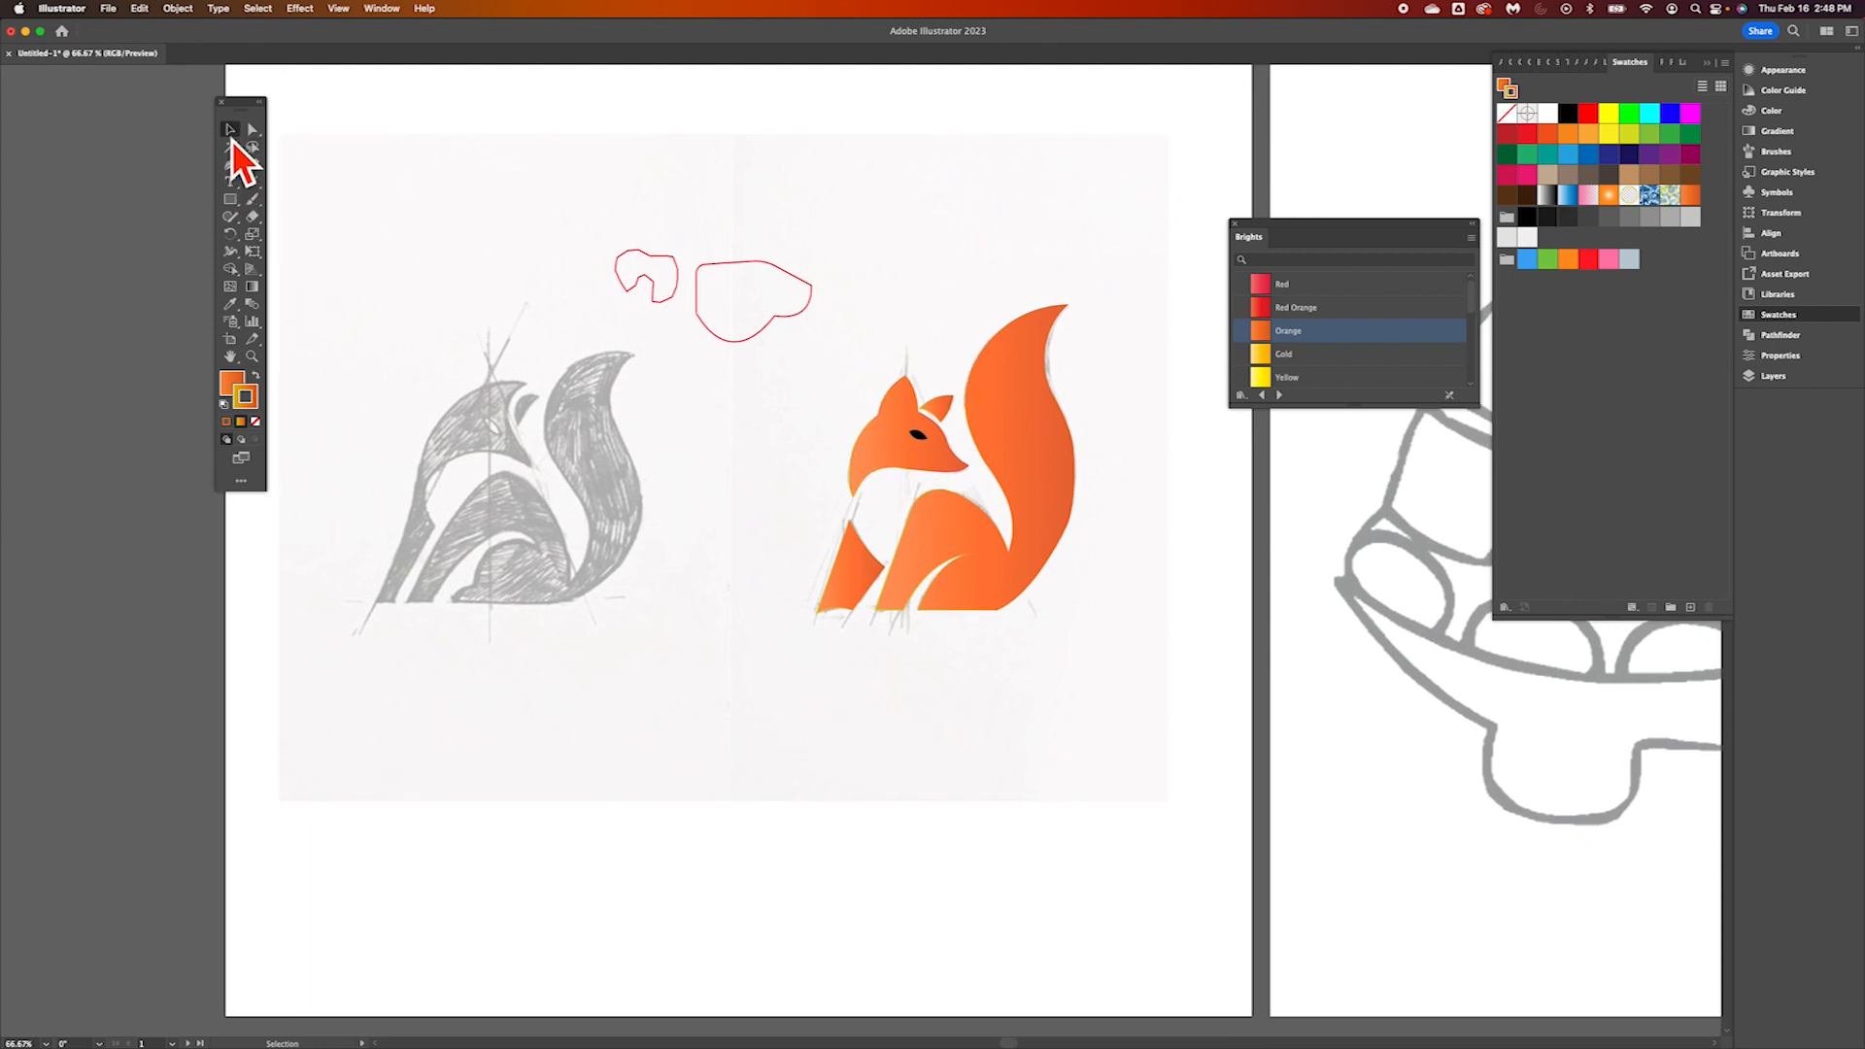
pyautogui.moveTo(860, 249); pyautogui.dragTo(1083, 682)
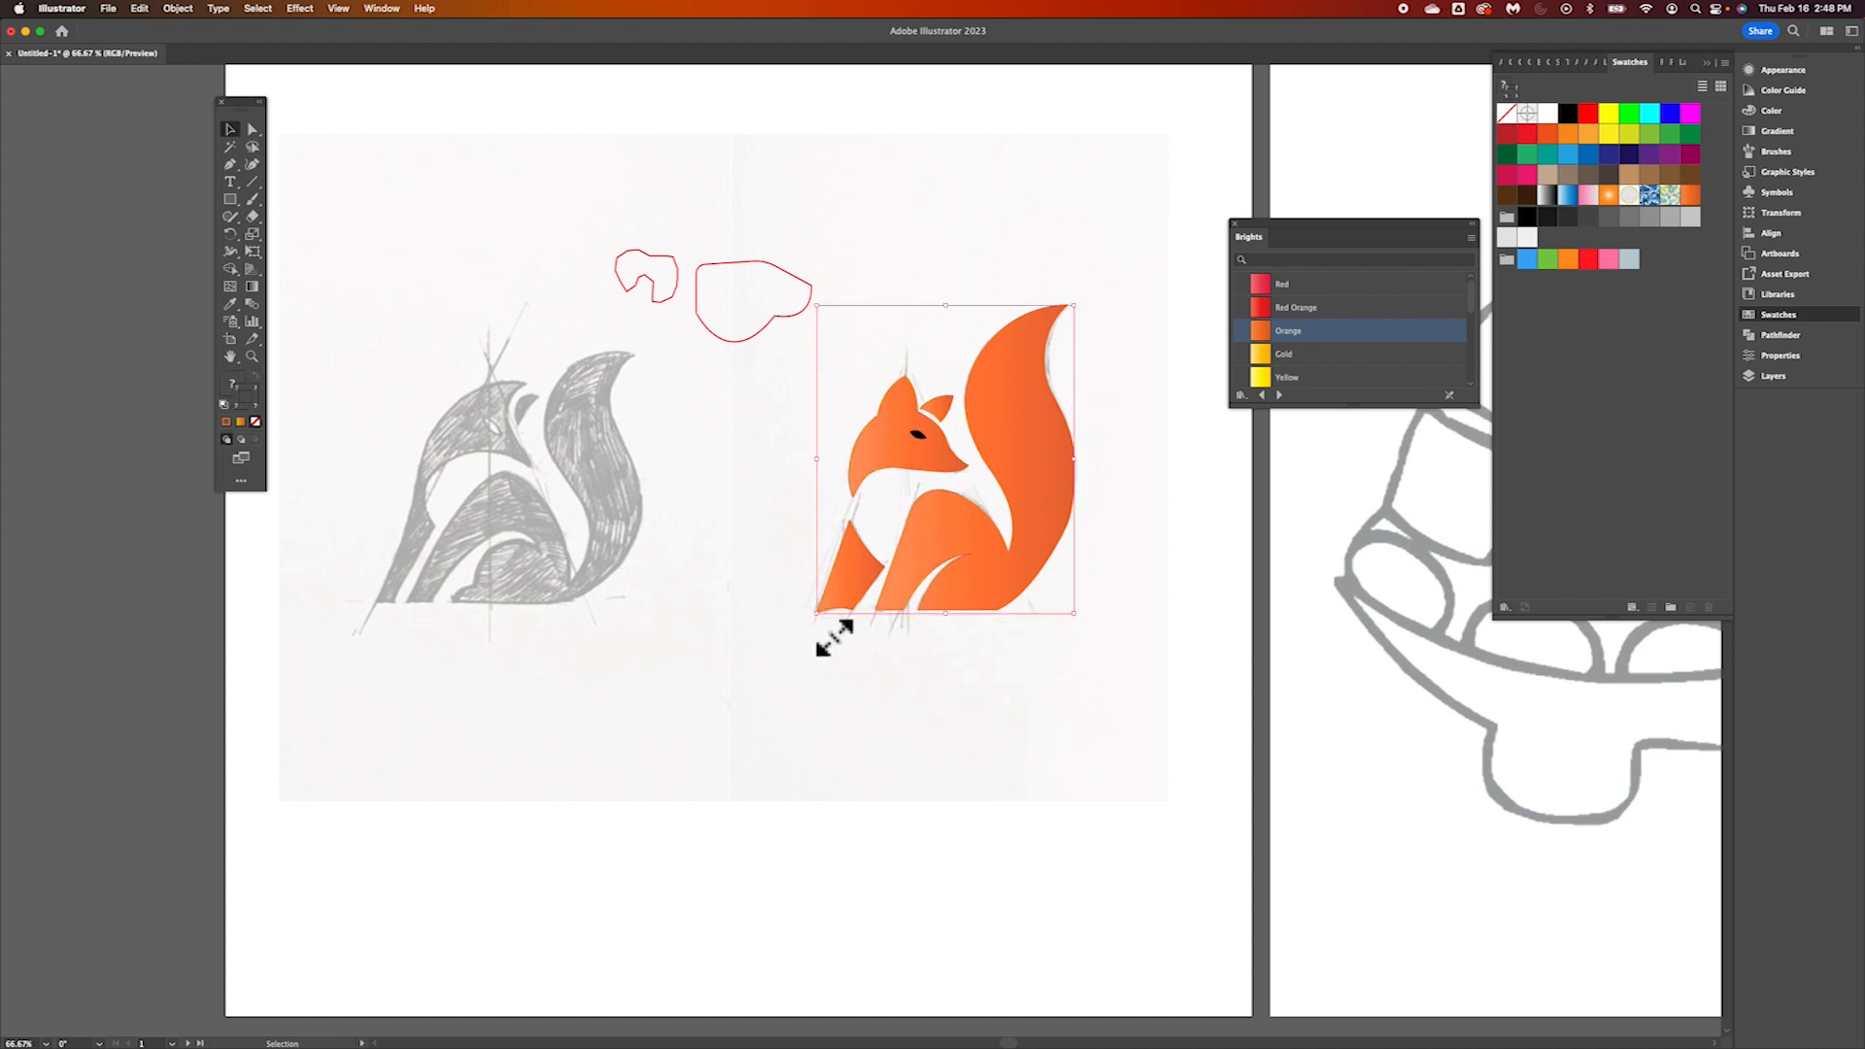
pyautogui.moveTo(833, 636); pyautogui.dragTo(530, 976)
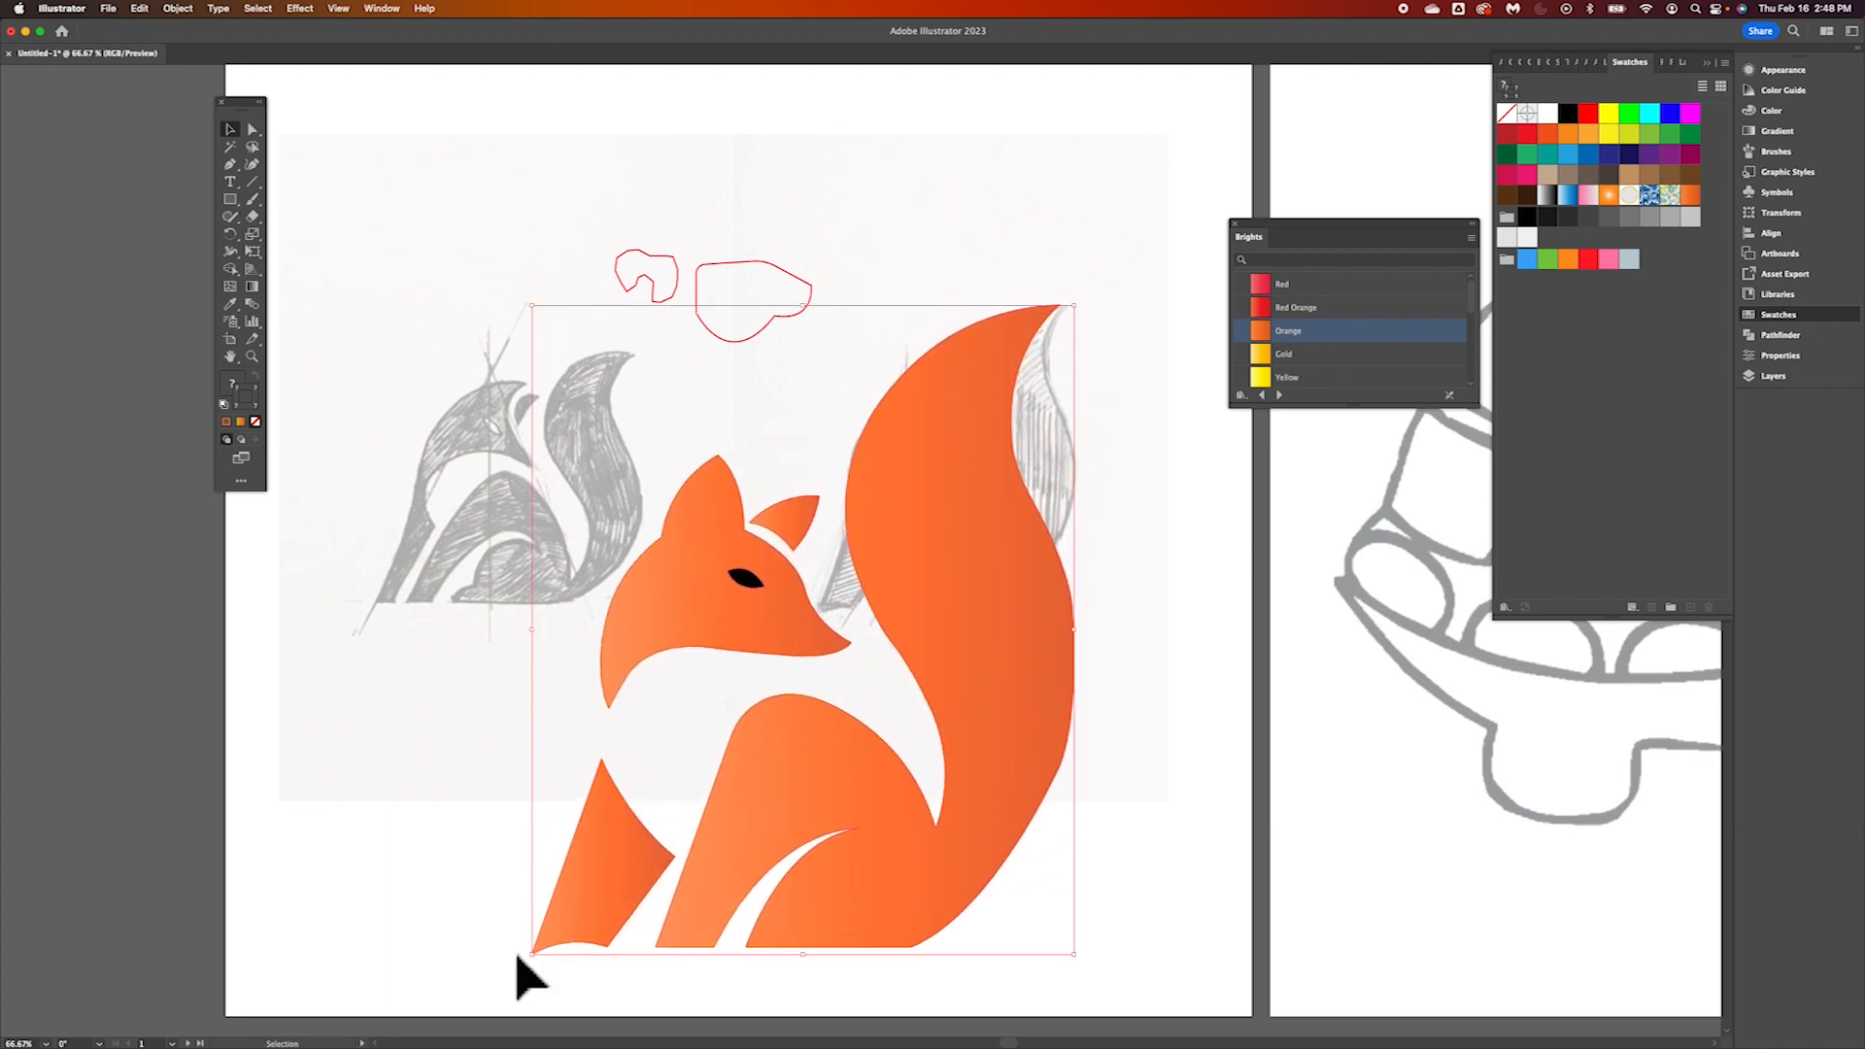
# Move the enlarged fox slightly up and left on its artboard and deselect it
pyautogui.scroll(-2, 522, 960)
pyautogui.hscroll(-1, 522, 959)
pyautogui.moveTo(1074, 632); pyautogui.dragTo(1041, 567)
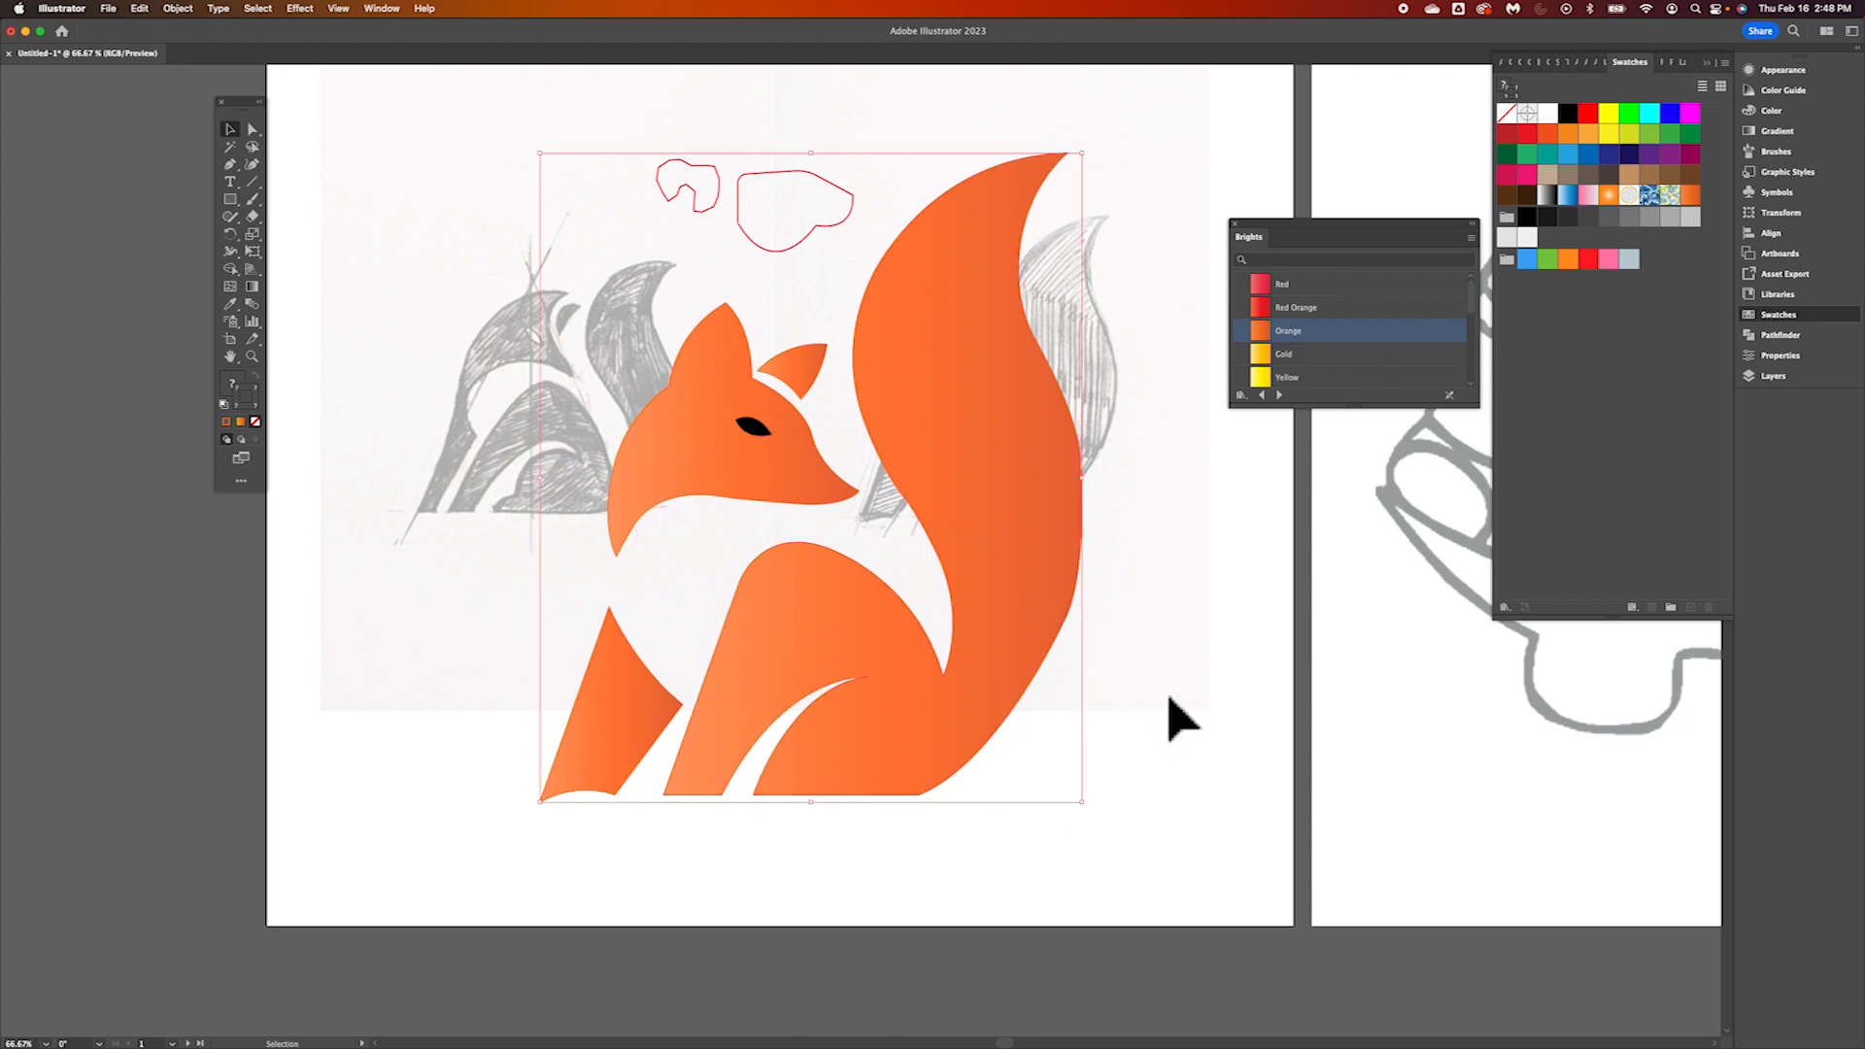
pyautogui.hscroll(6, 1176, 621)
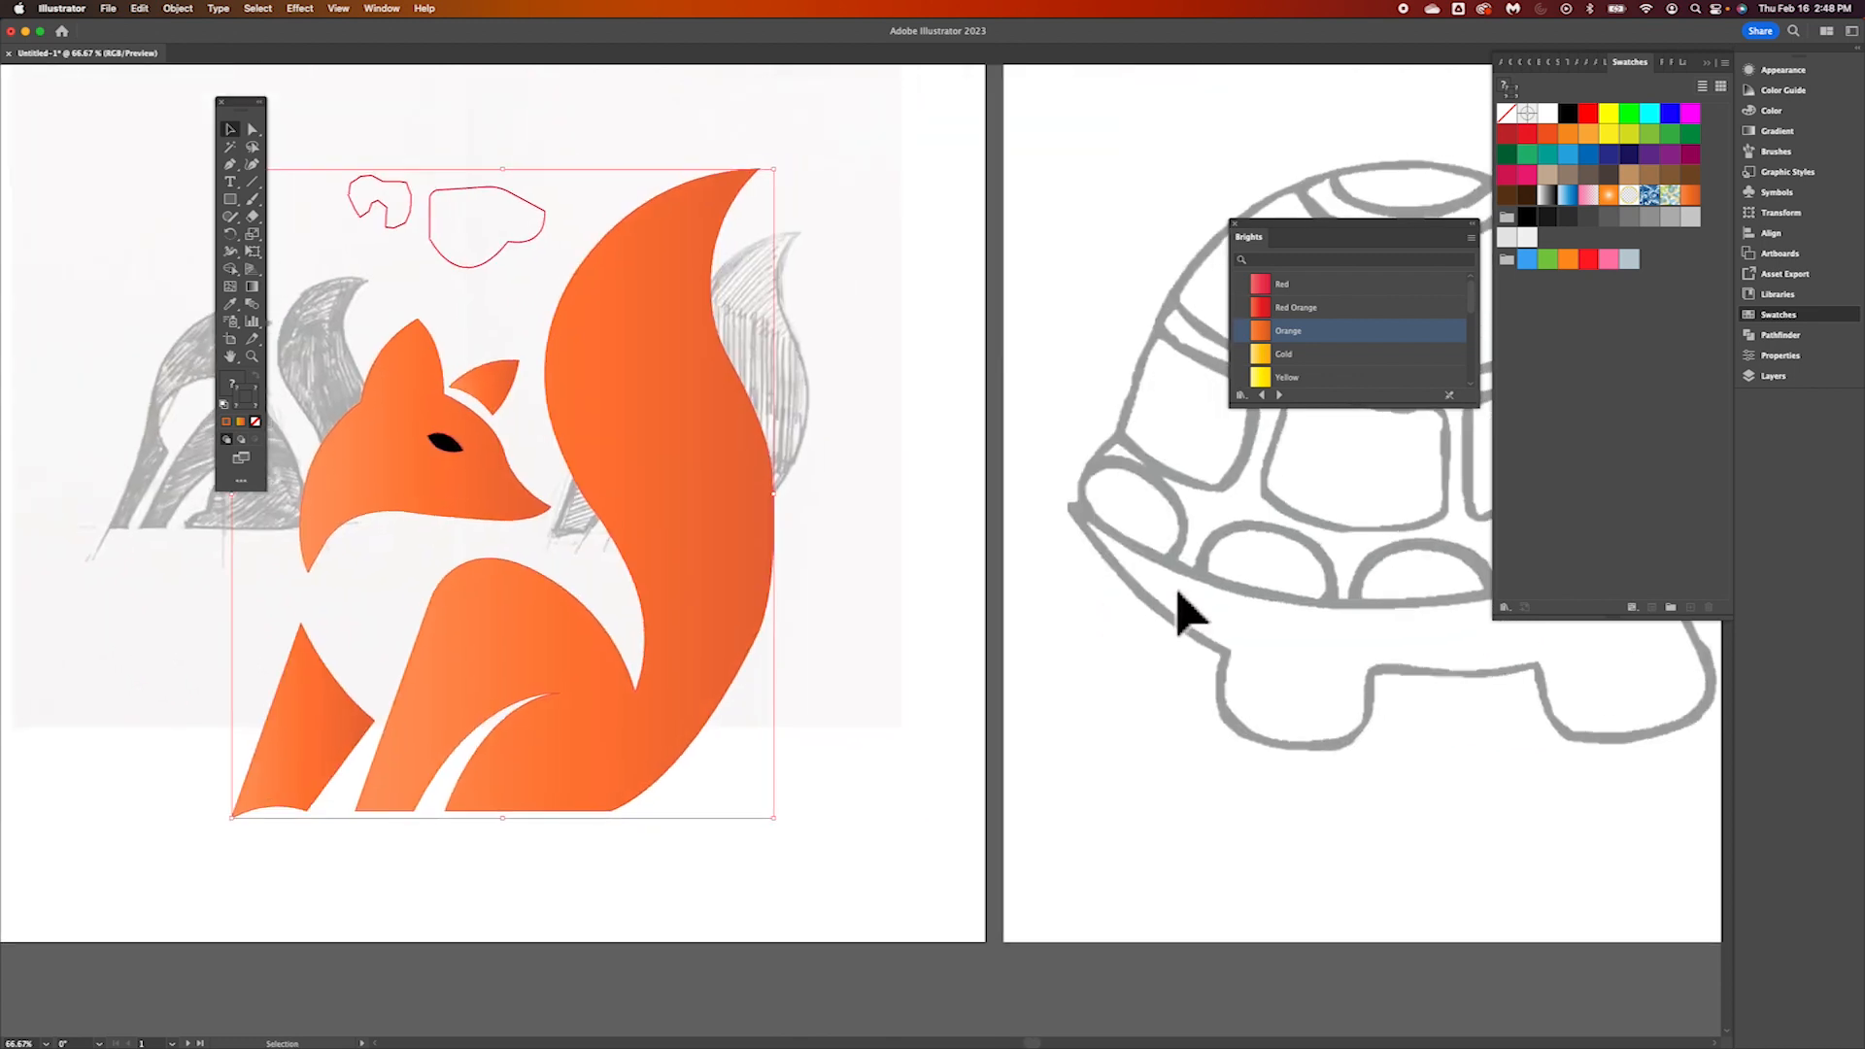
pyautogui.hscroll(-4, 1178, 611)
pyautogui.scroll(-1, 1178, 612)
pyautogui.click(966, 689)
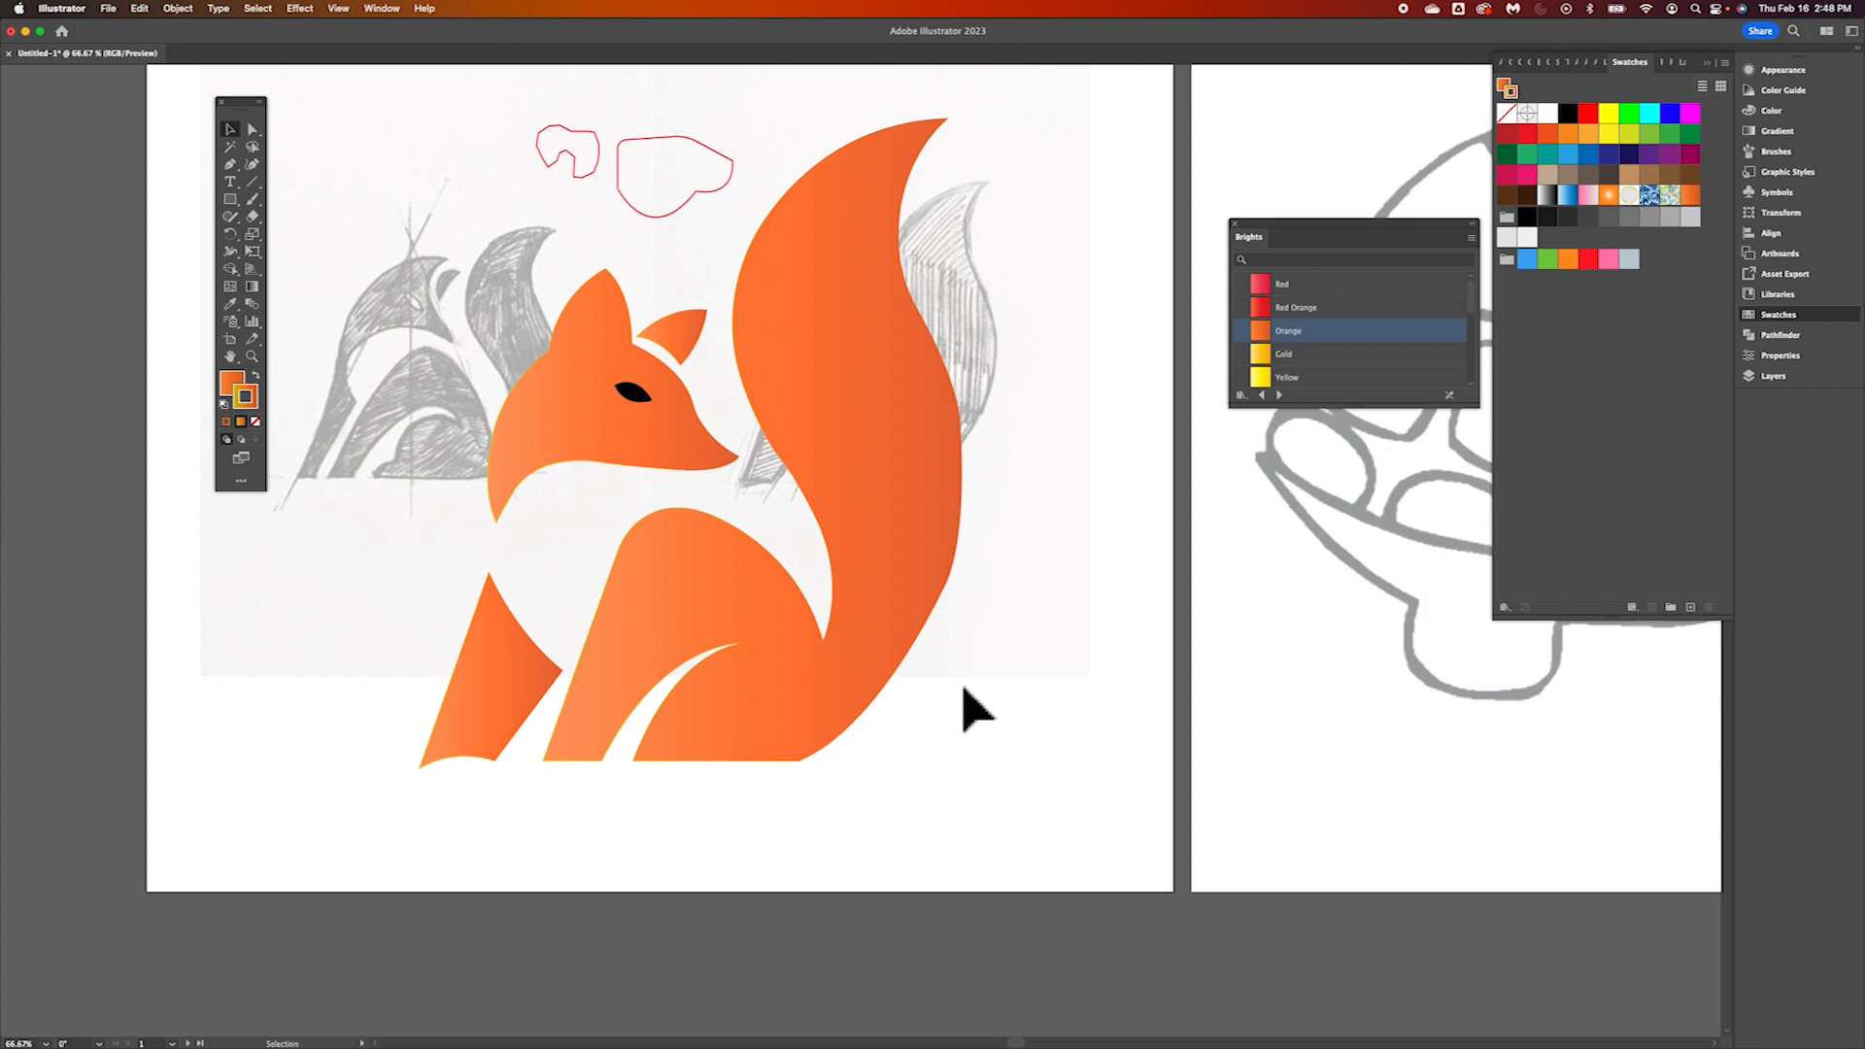
# Save the document containing the colored fox
pyautogui.click(112, 8)
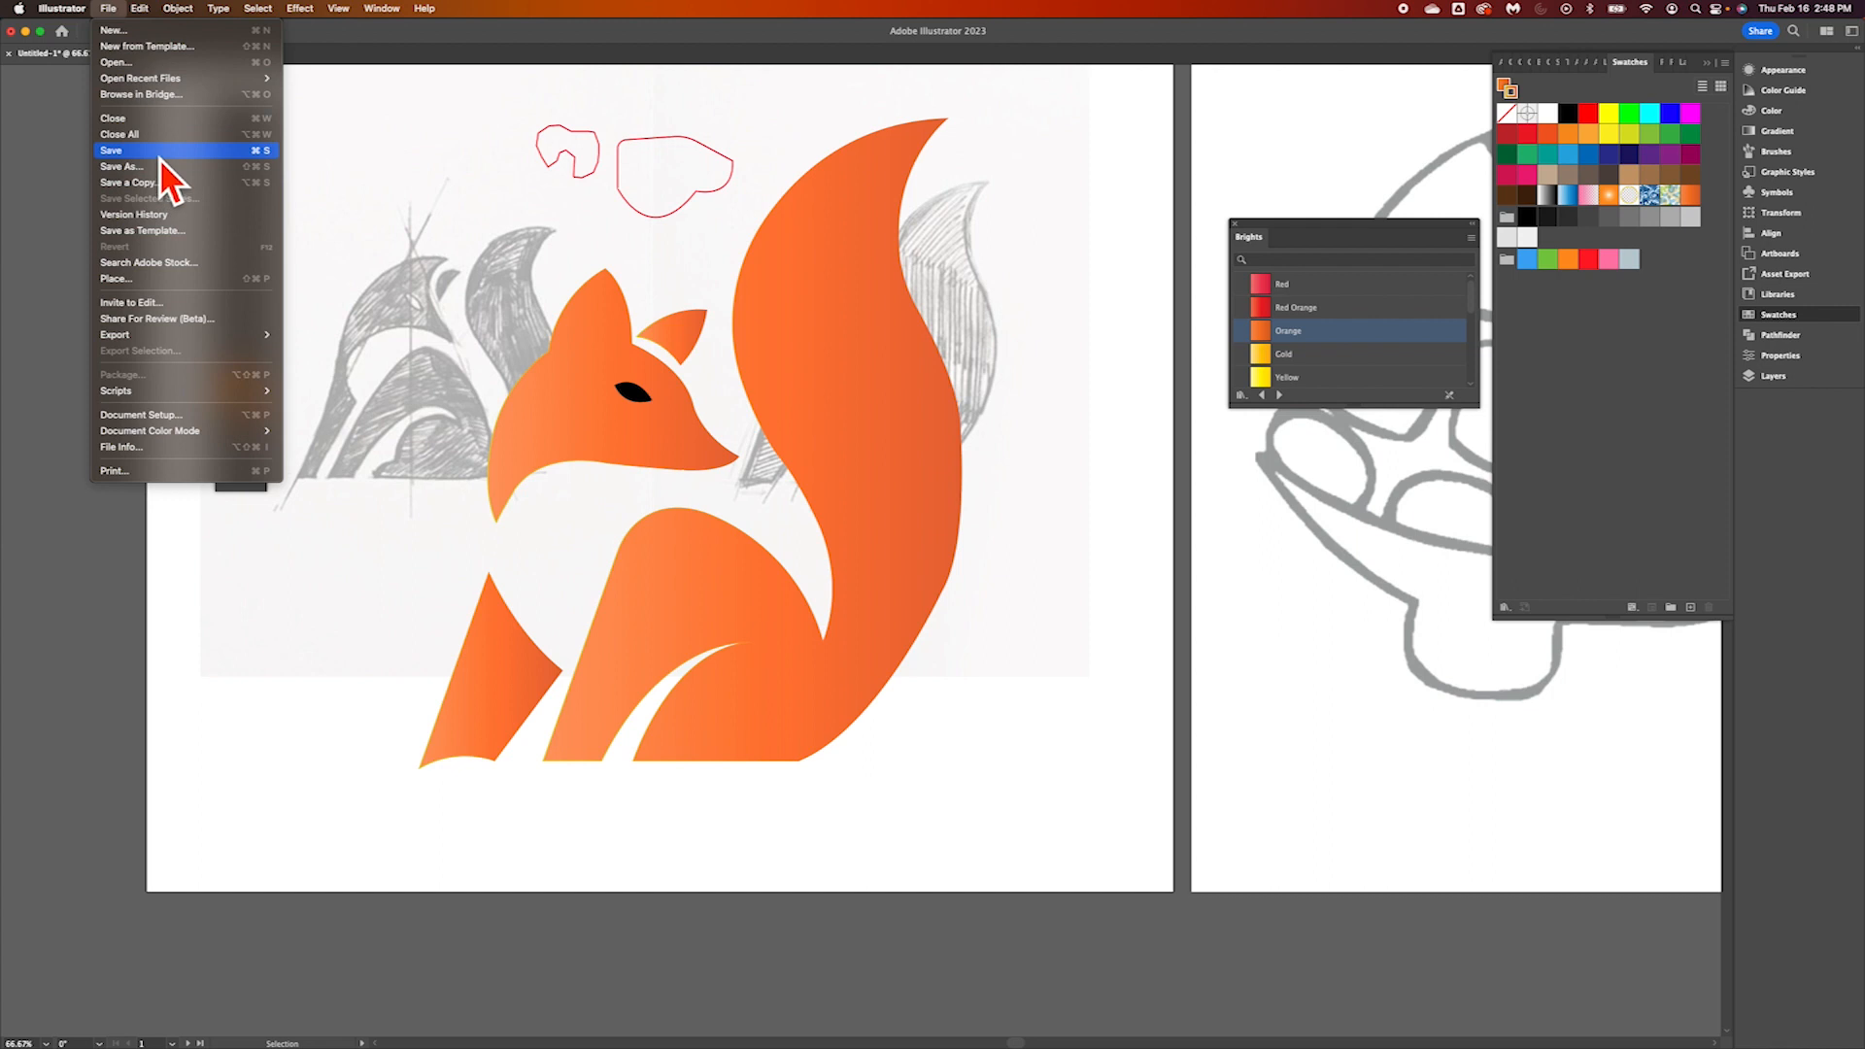